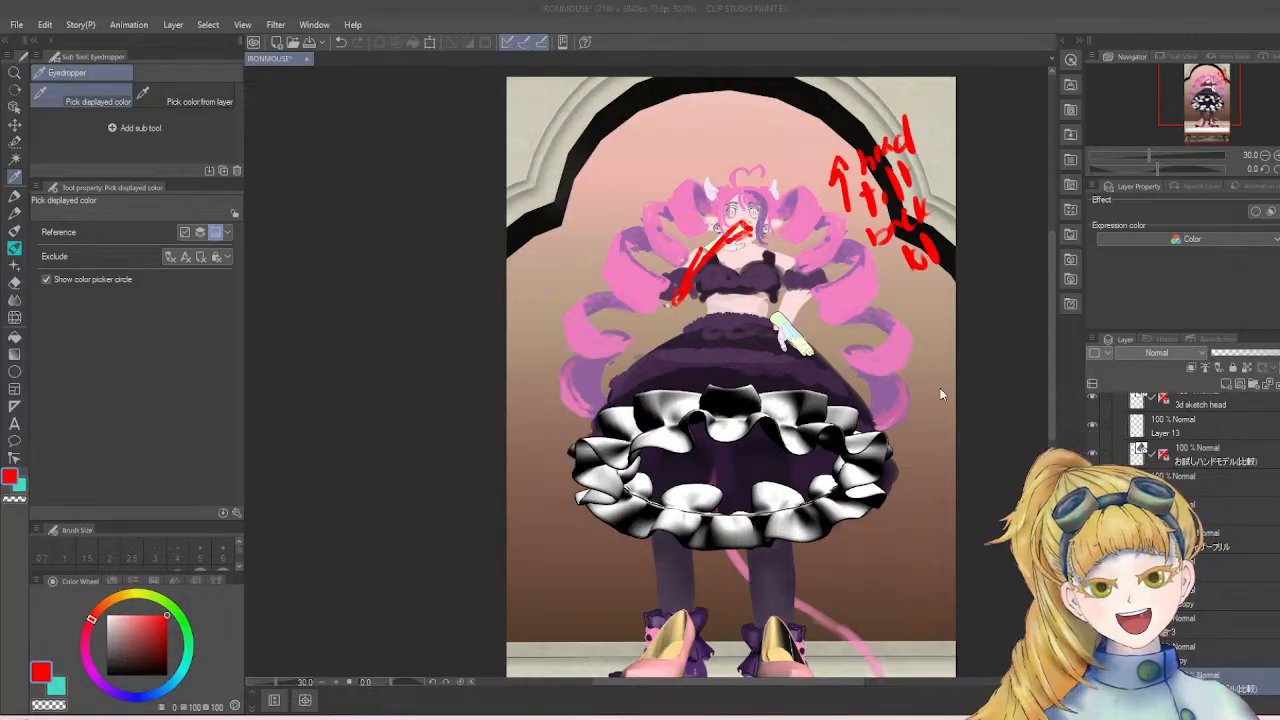
- Examine the whole illustration, from the character's head and ruffled skirt down to the heels and footstool
scroll(741, 326, down, 1)
scroll(741, 326, up, 1)
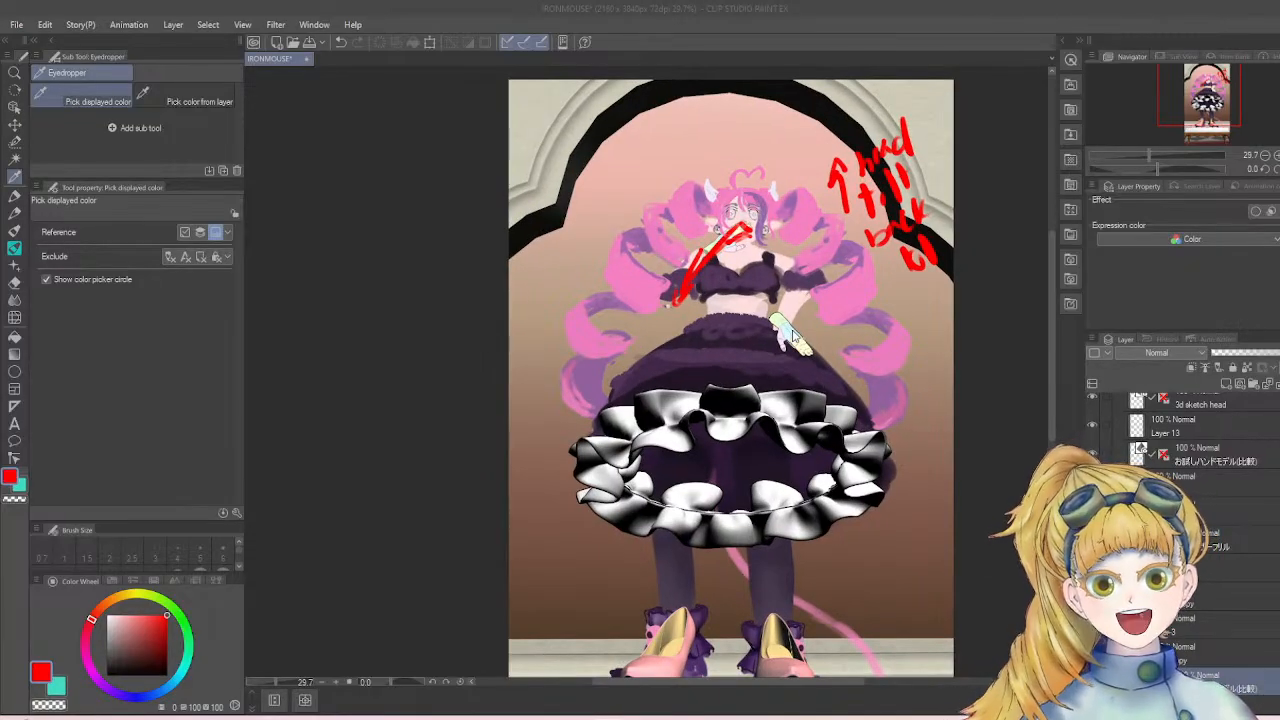
scroll(860, 295, down, 1)
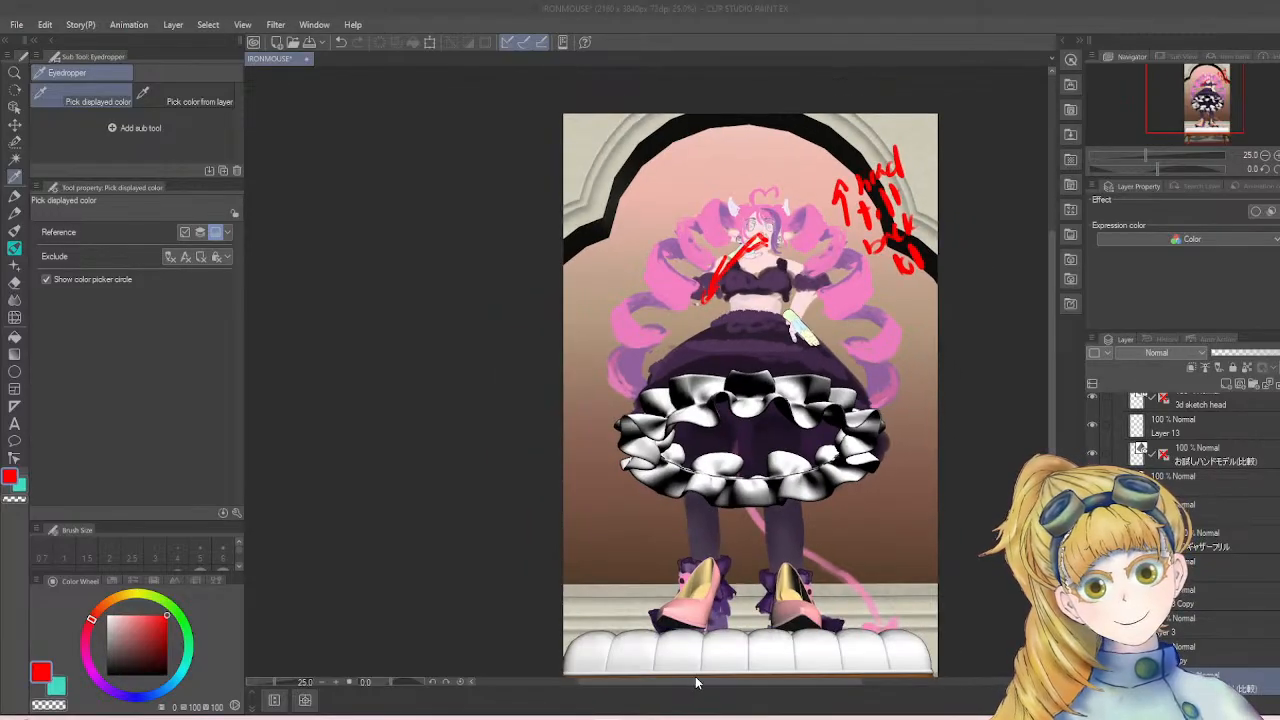
drag(706, 683, 717, 683)
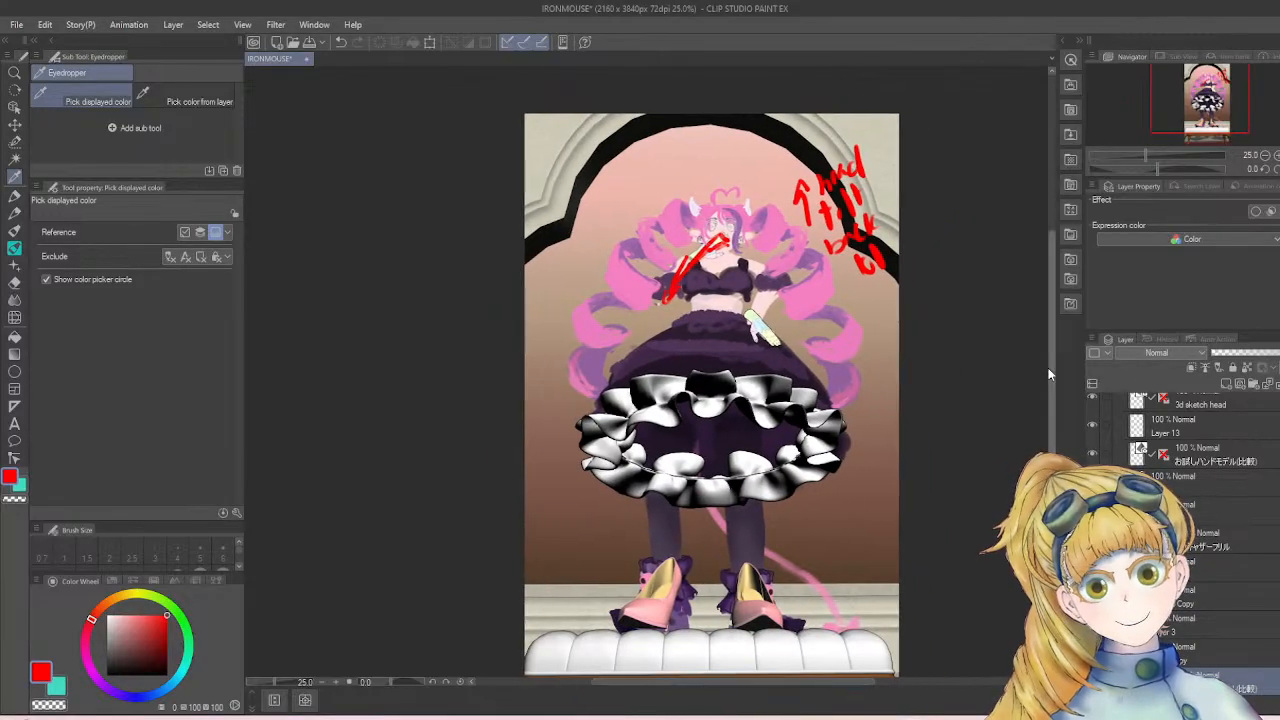
mouse_move(1049, 374)
mouse_down()
mouse_move(1038, 414)
mouse_move(1048, 385)
mouse_up()
scroll(826, 380, down, 2)
scroll(826, 380, up, 1)
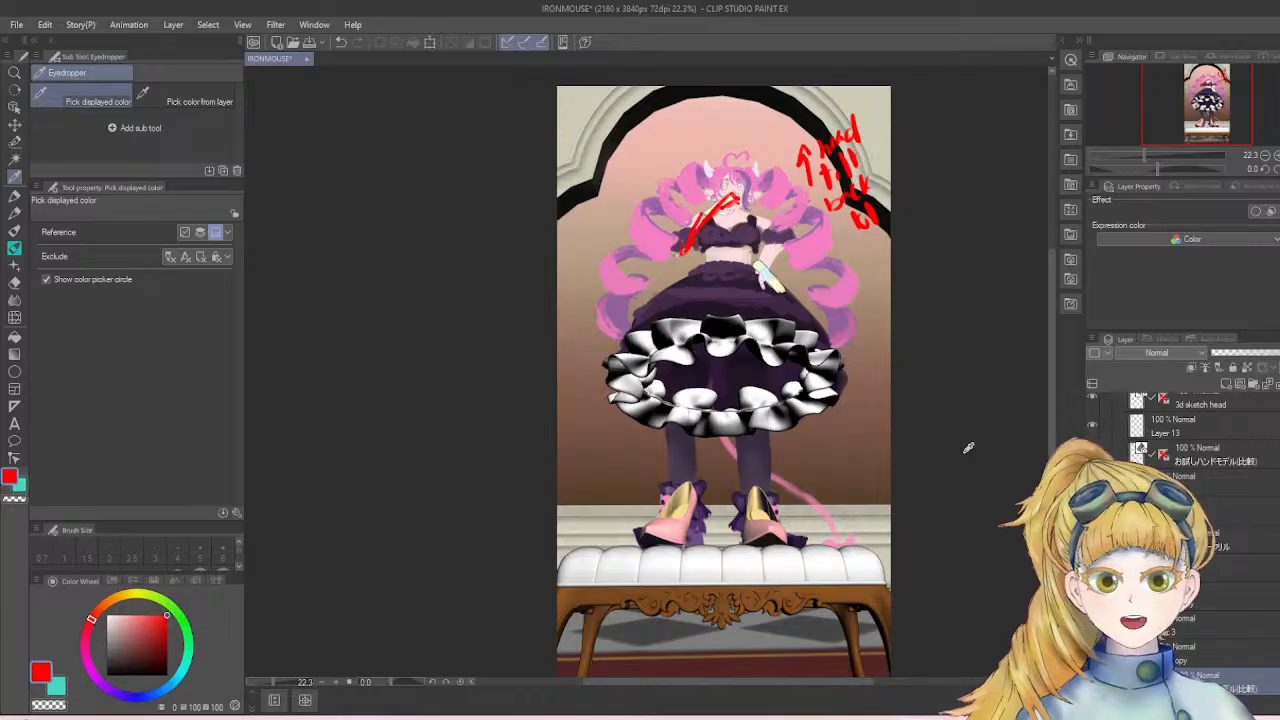
drag(720, 683, 743, 670)
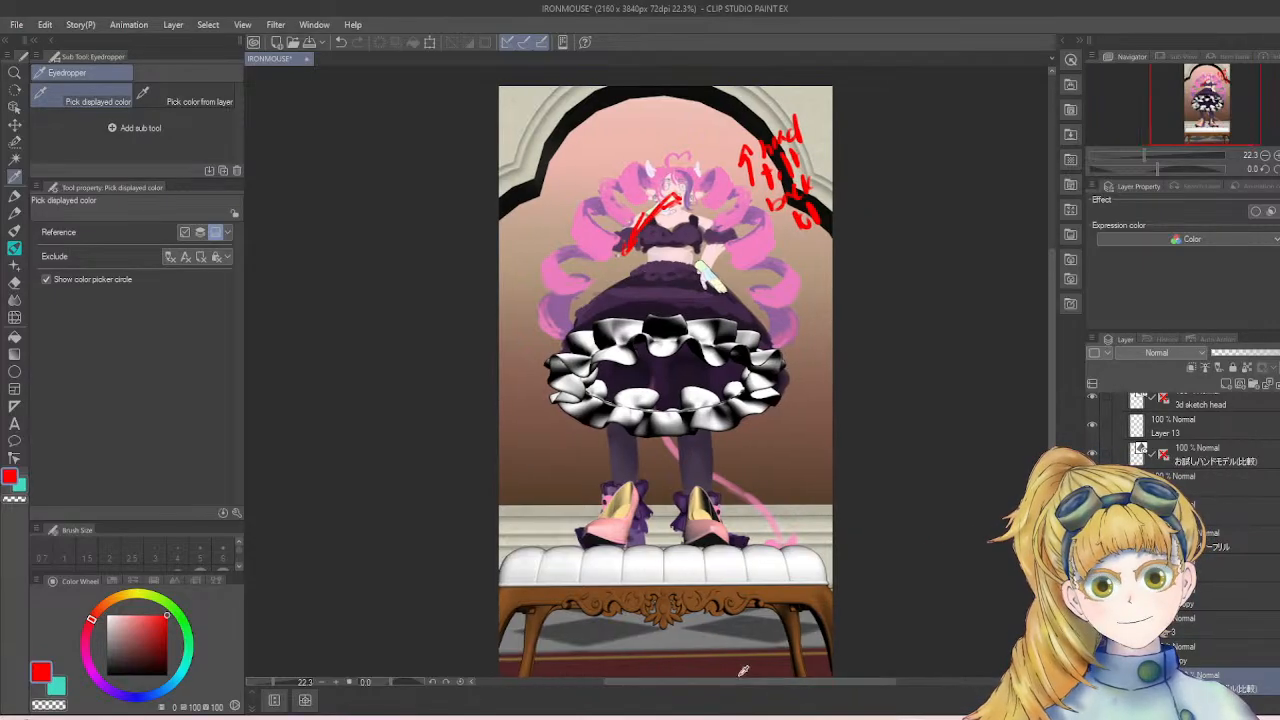
scroll(760, 485, down, 1)
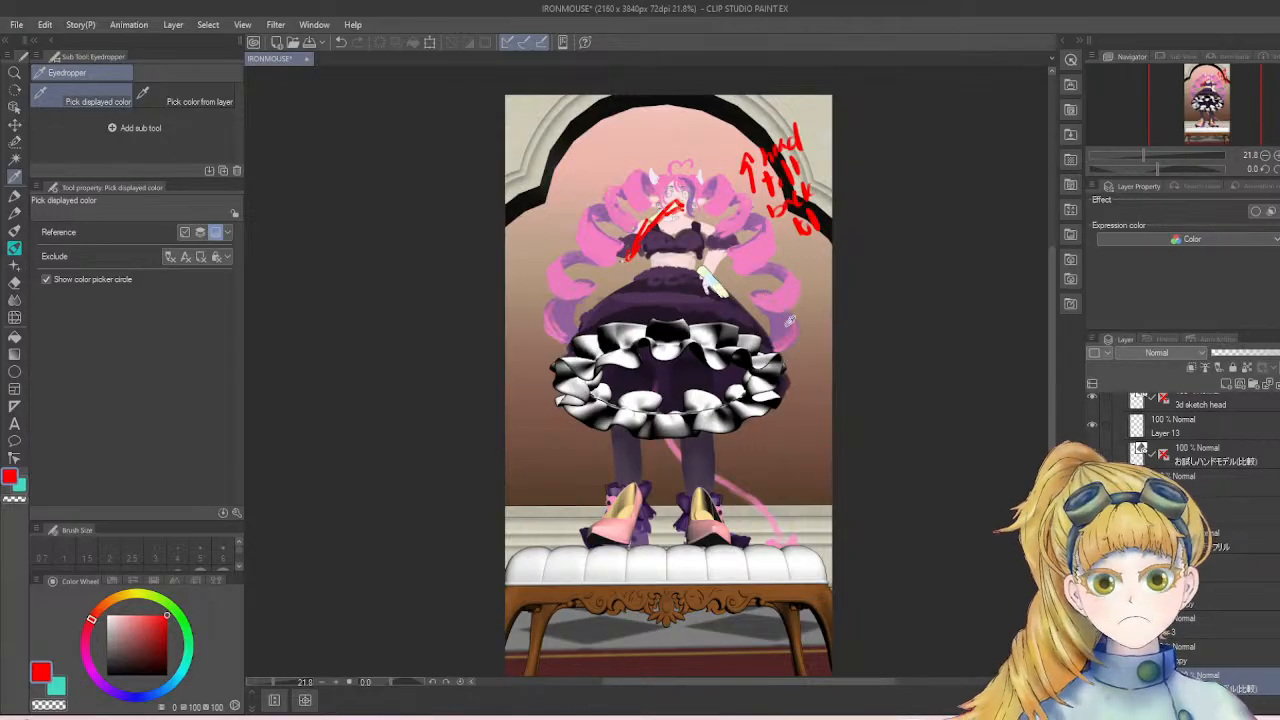
scroll(790, 330, down, 2)
scroll(789, 345, up, 1)
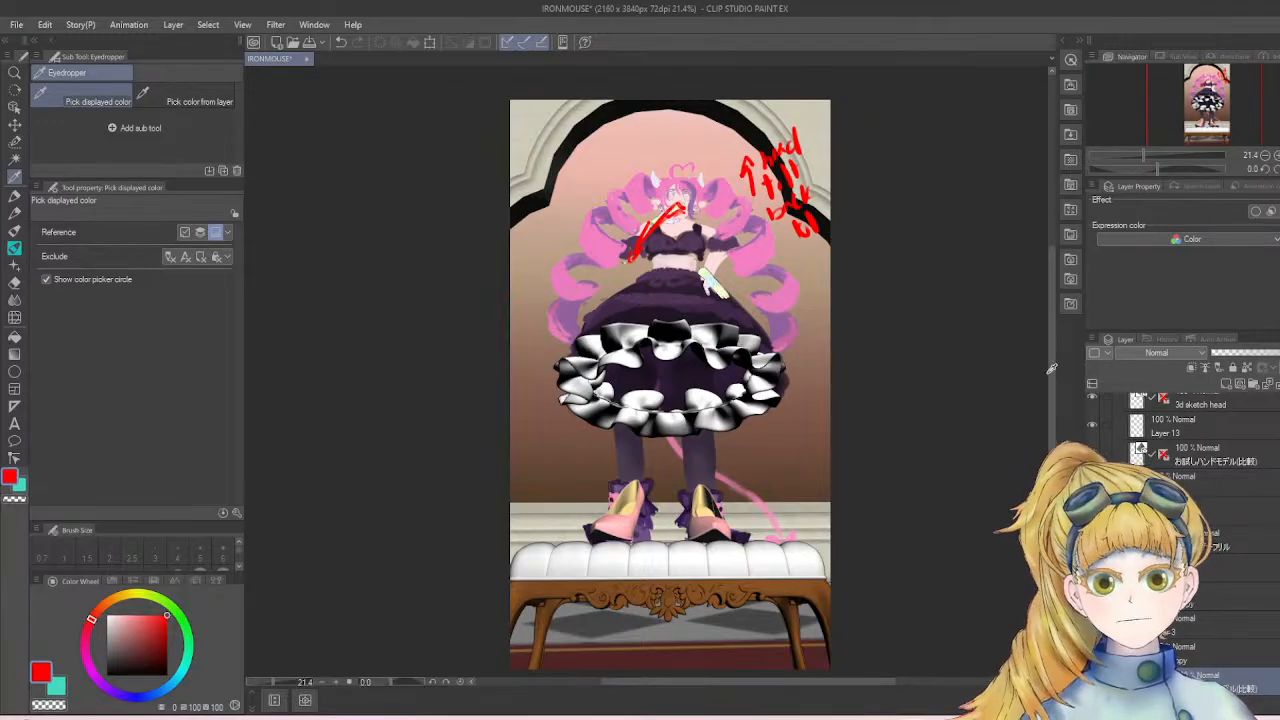
scroll(1052, 369, down, 2)
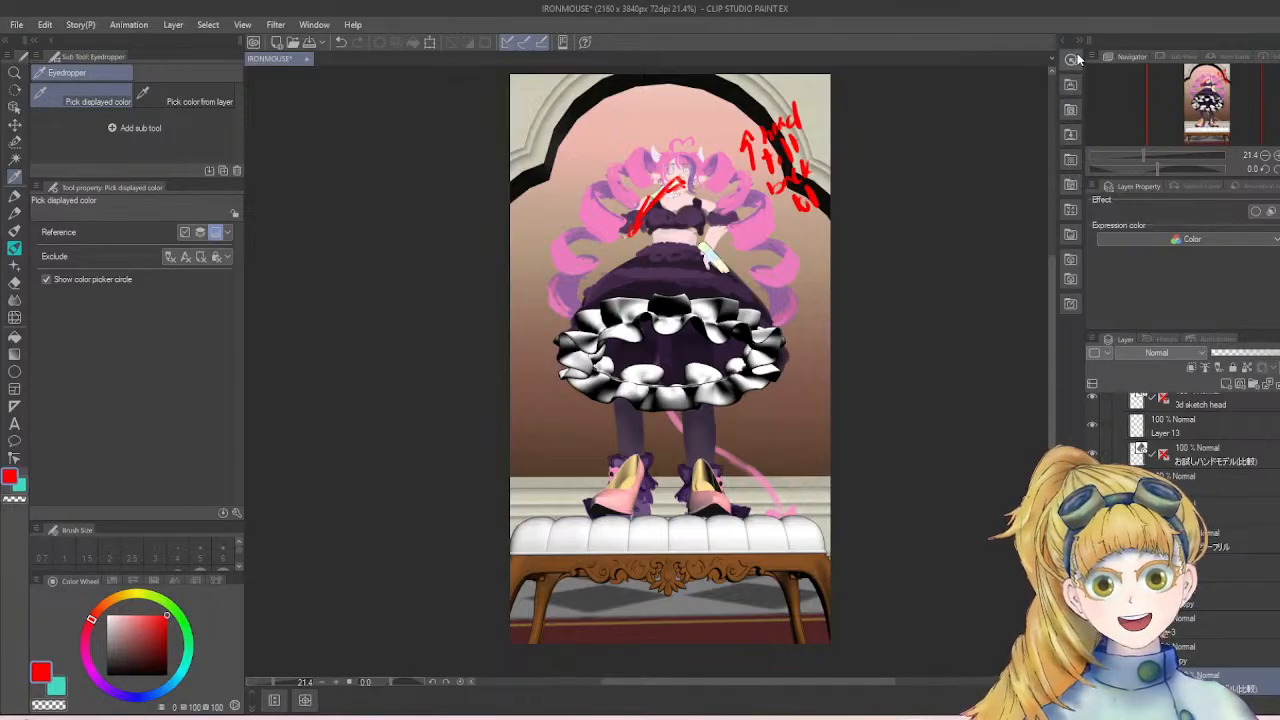
- Open the downloaded materials and inspect the character's head and 3D hands alongside them
click(1071, 133)
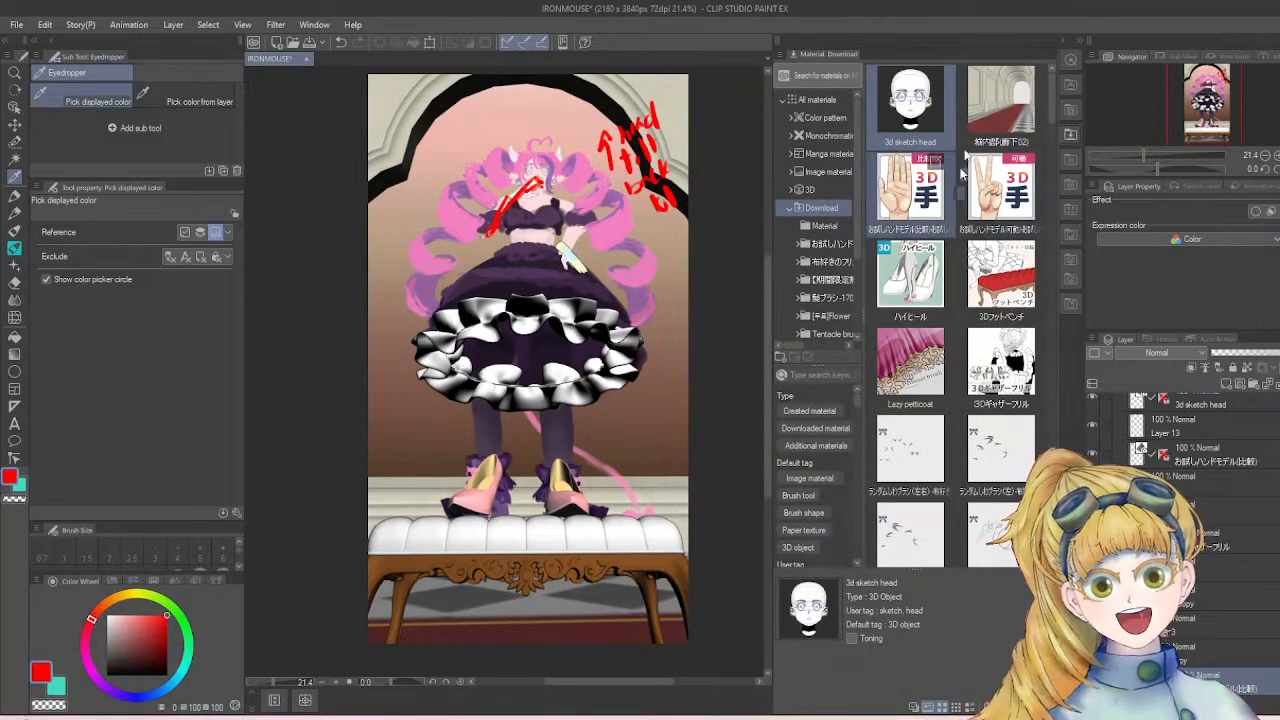
scroll(539, 254, up, 5)
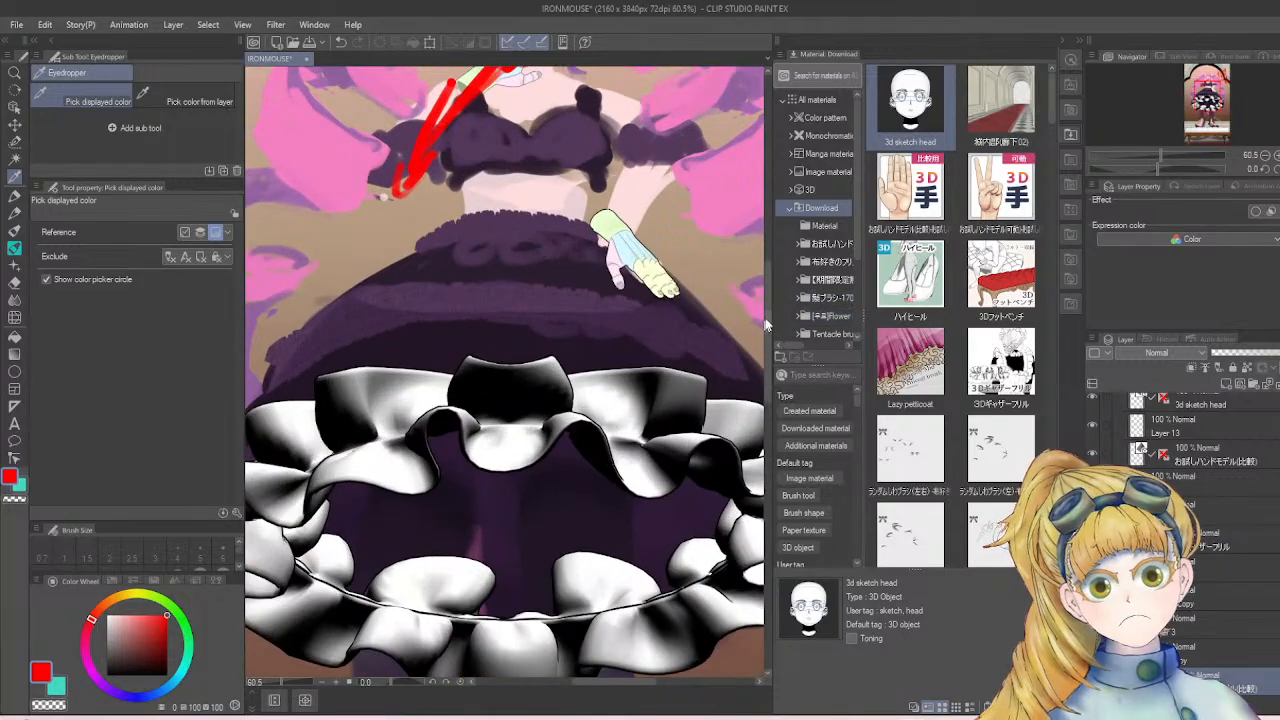
scroll(766, 317, up, 5)
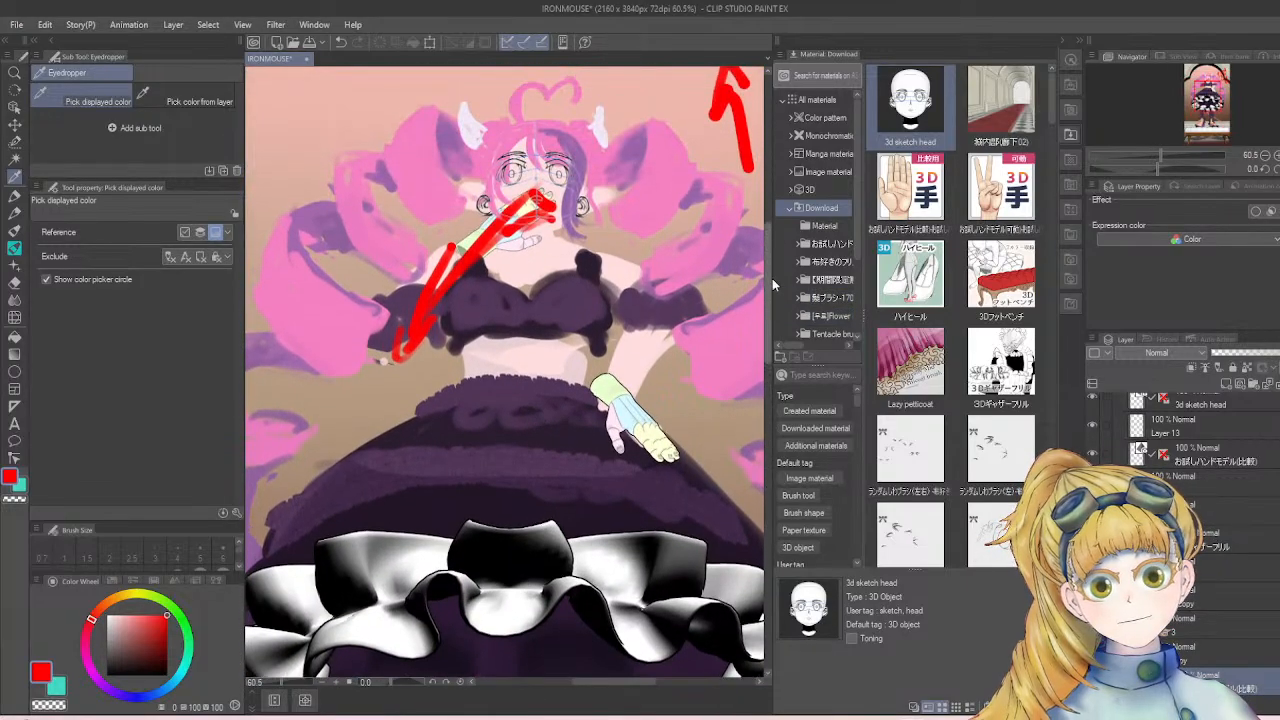
scroll(526, 278, up, 4)
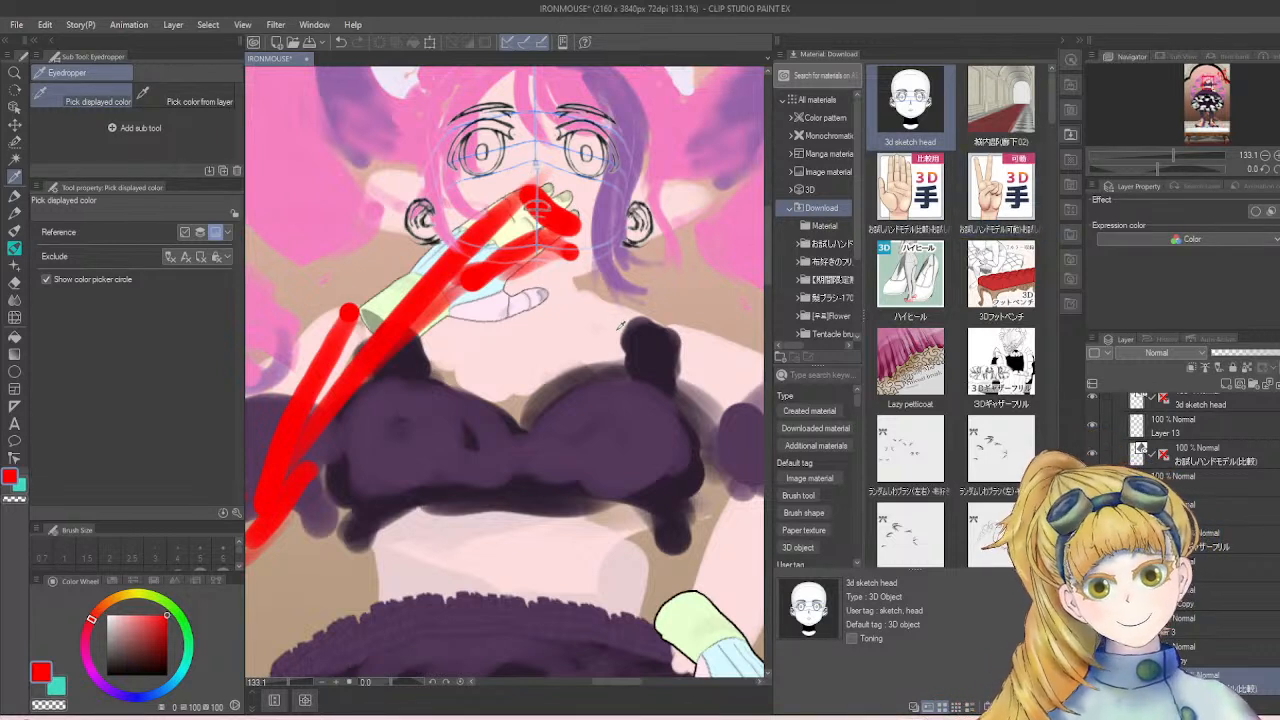
scroll(629, 311, down, 4)
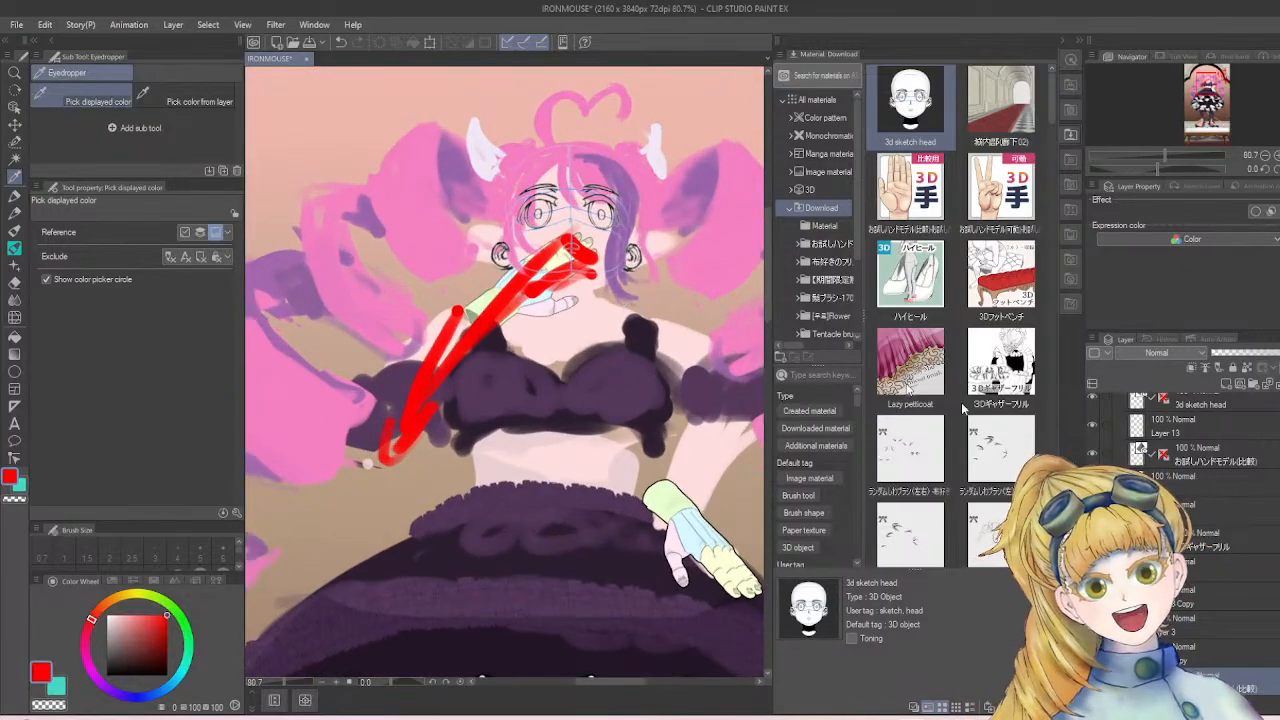
scroll(565, 366, down, 4)
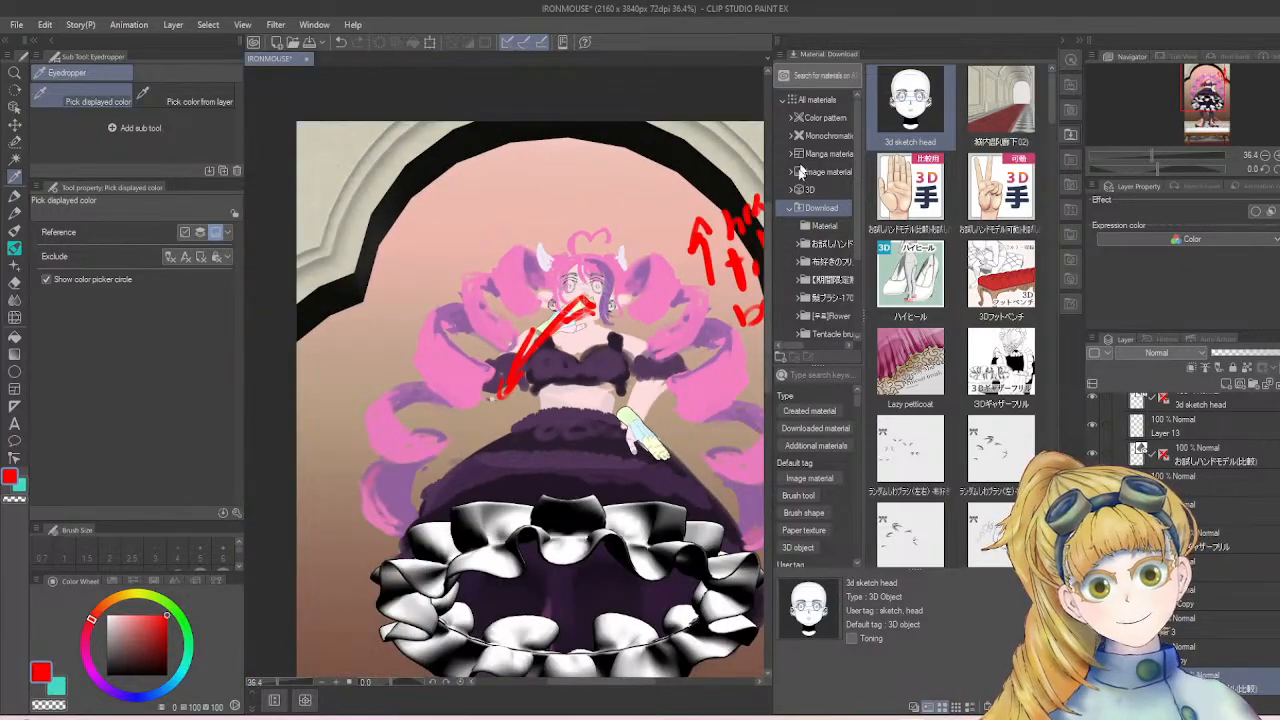
scroll(587, 371, down, 2)
- Remove the red arrows and handwritten note from the illustration, and select the layer directly below the 3D gathered frill layer
scroll(1148, 428, up, 3)
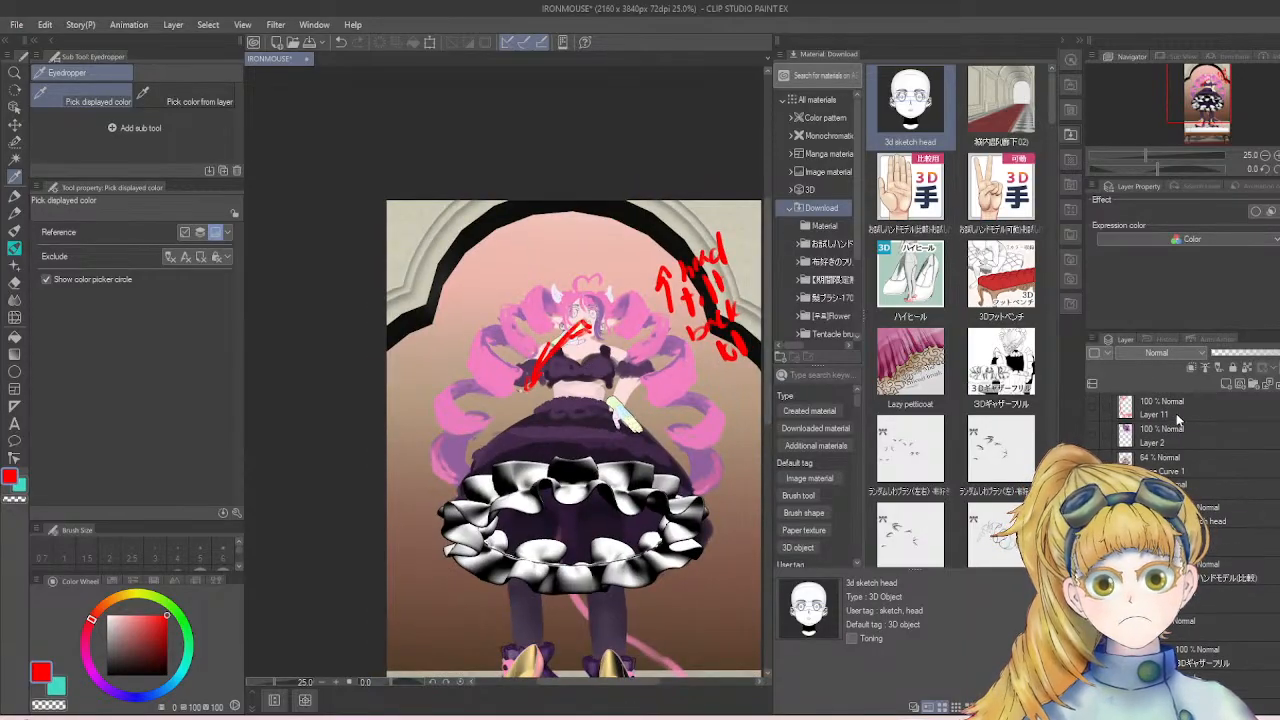
scroll(1190, 440, down, 1)
scroll(1196, 441, down, 2)
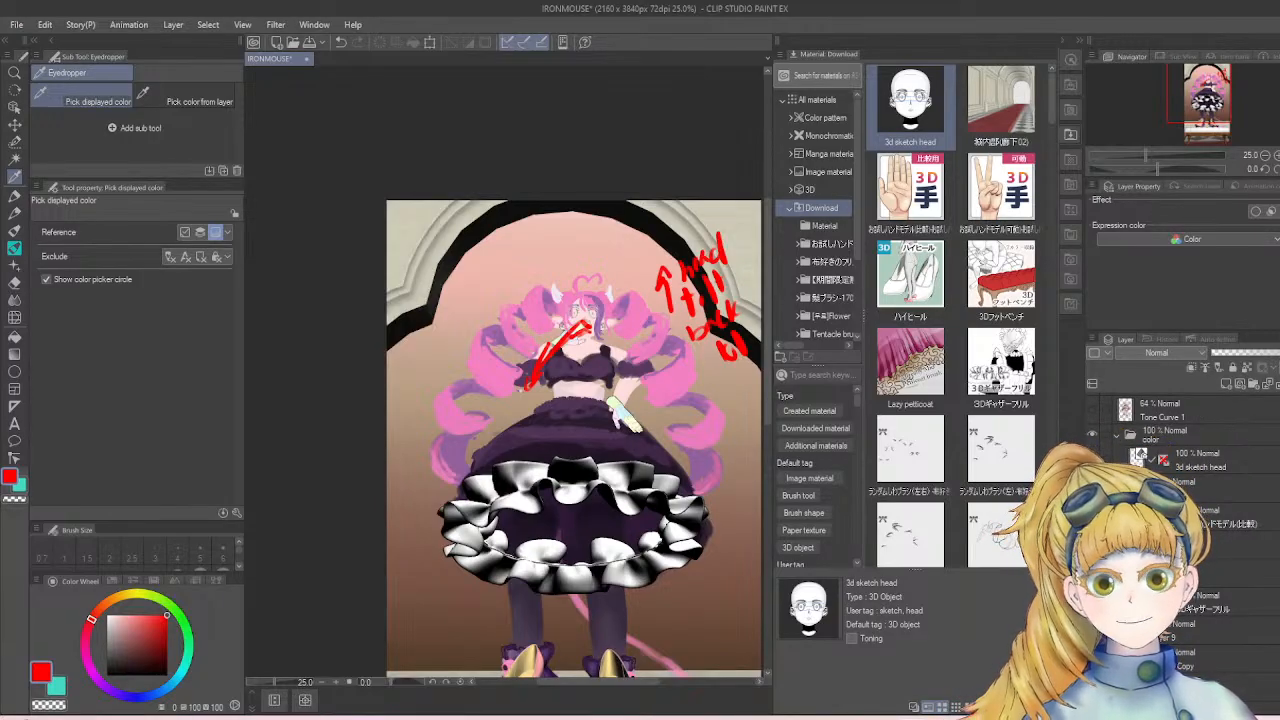
scroll(1190, 440, down, 3)
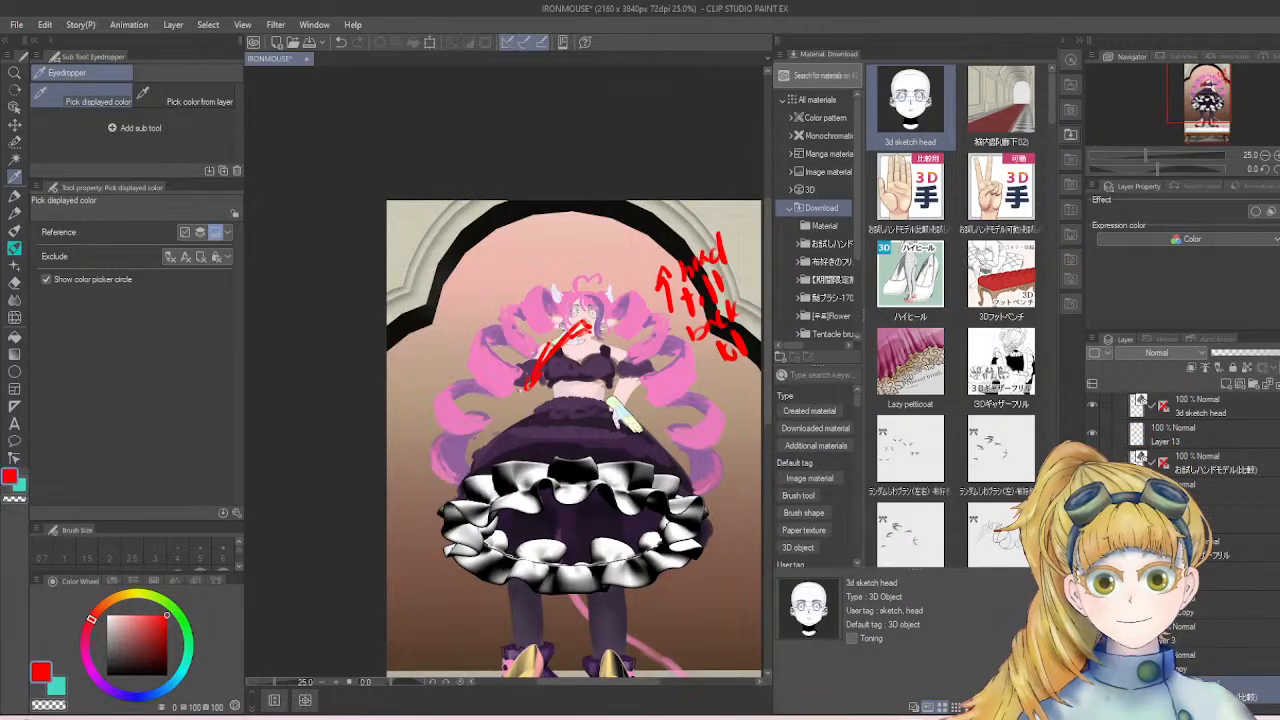
key(ctrl+z)
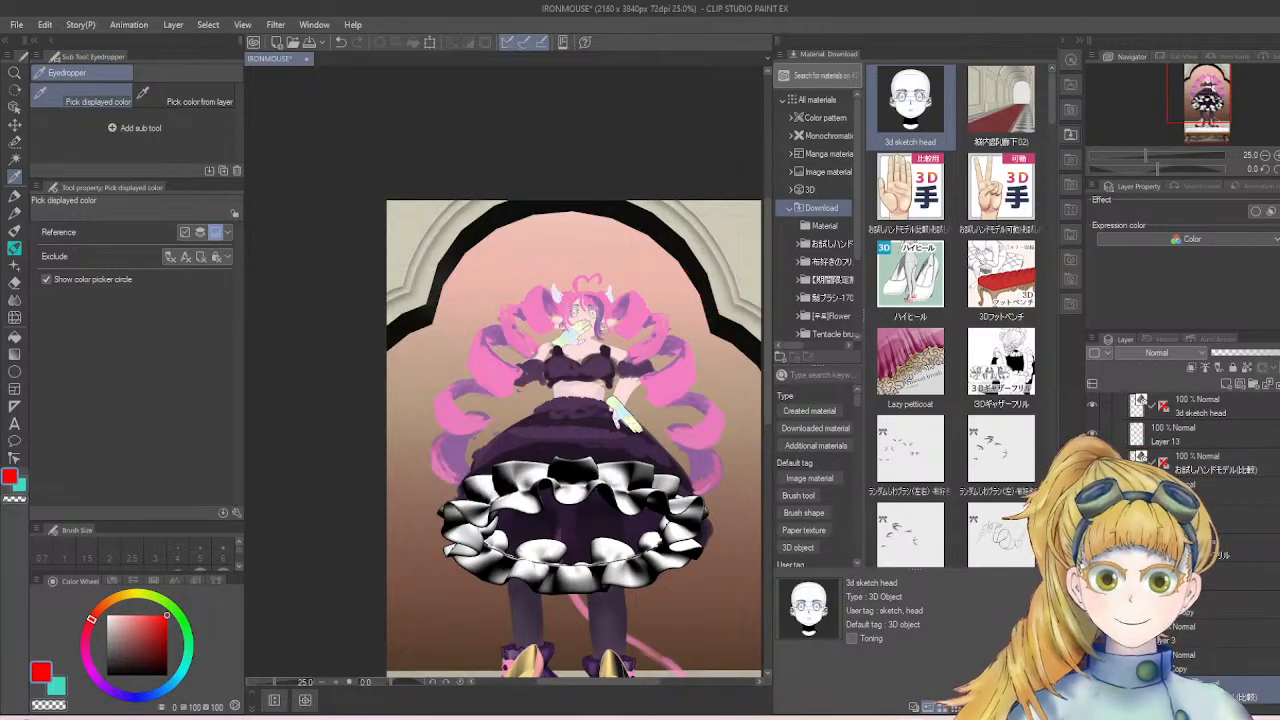
click(1213, 568)
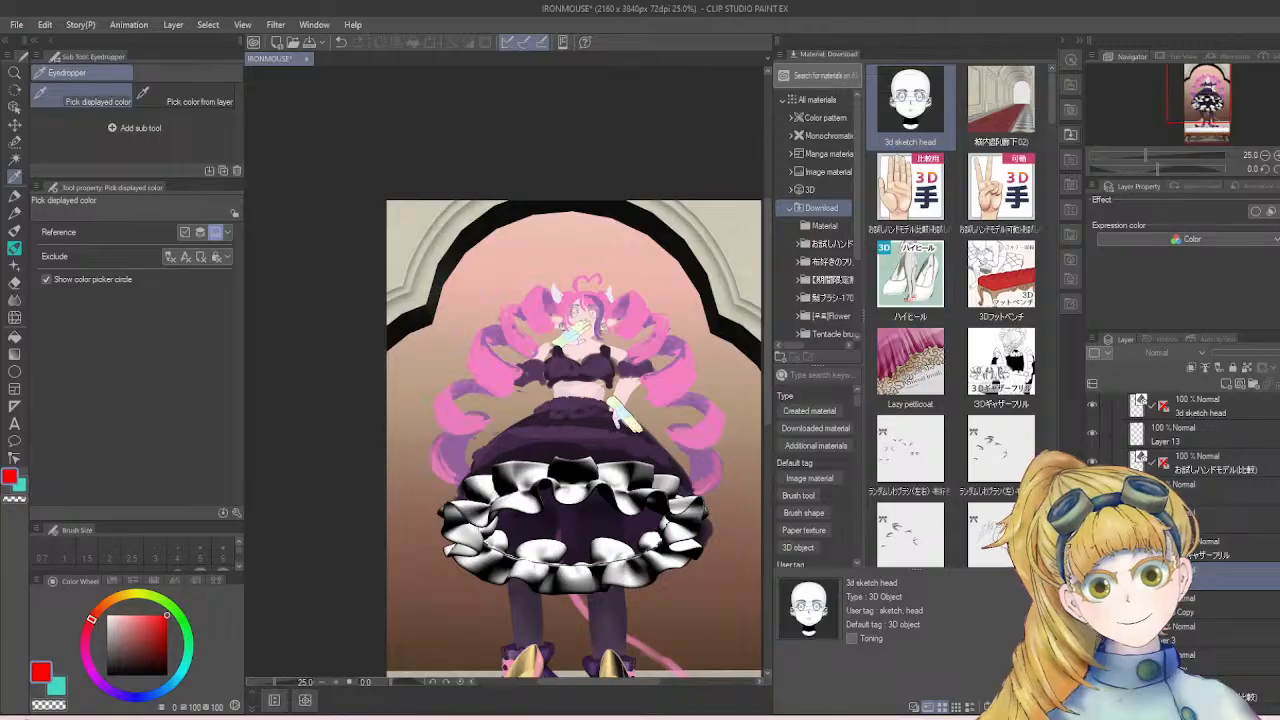
- Examine the 3D hand over the character's mouth, the hand at the waist and the sketched 3D head guide
scroll(663, 515, down, 2)
scroll(663, 515, up, 2)
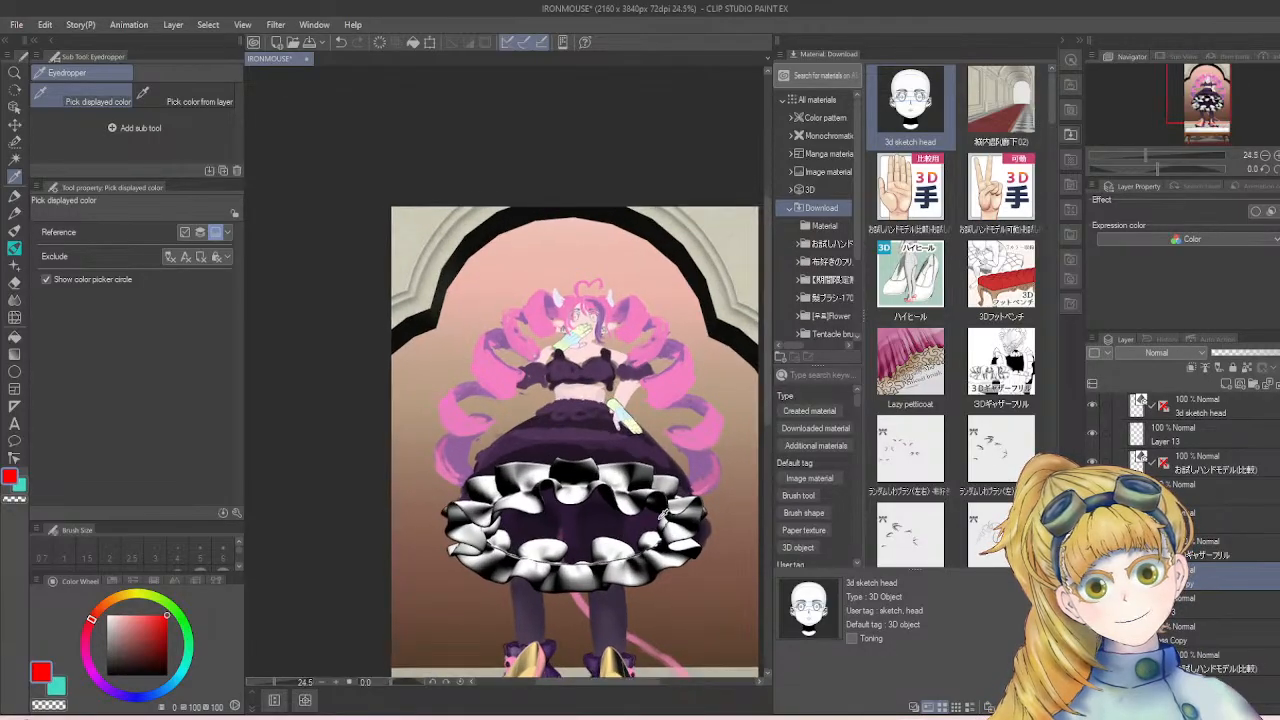
scroll(663, 514, up, 1)
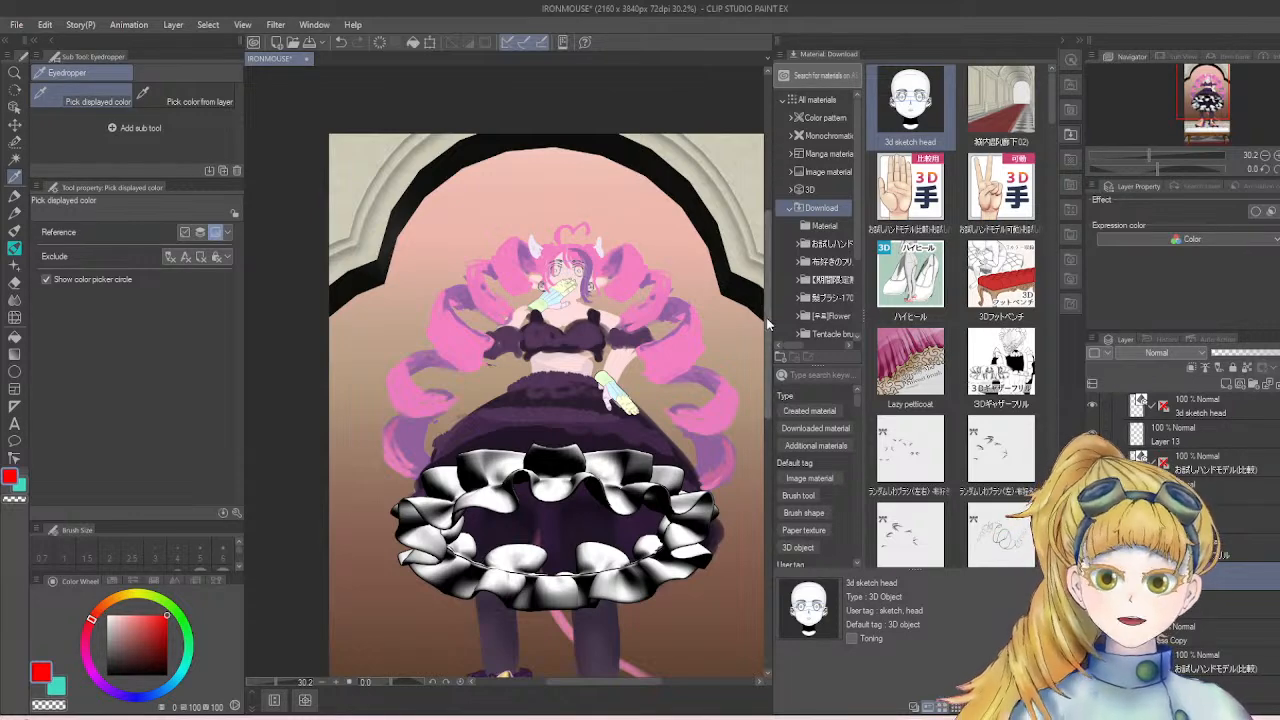
scroll(715, 347, up, 4)
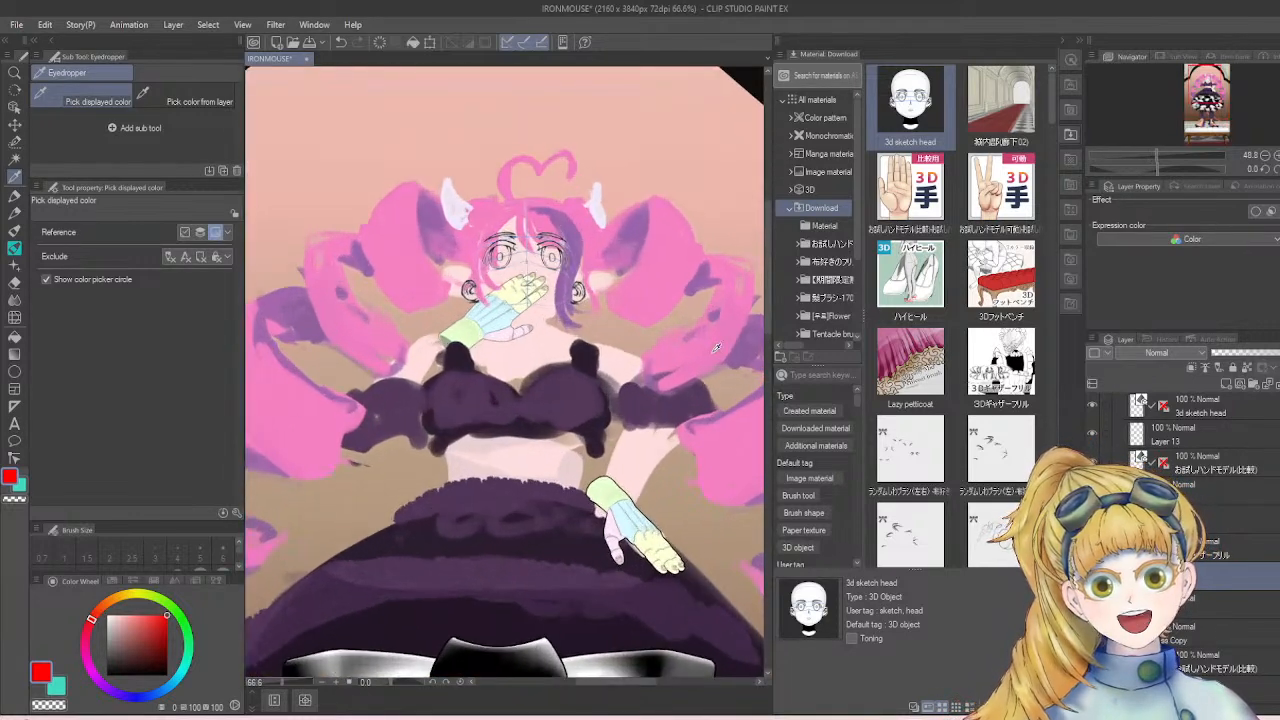
scroll(495, 330, up, 2)
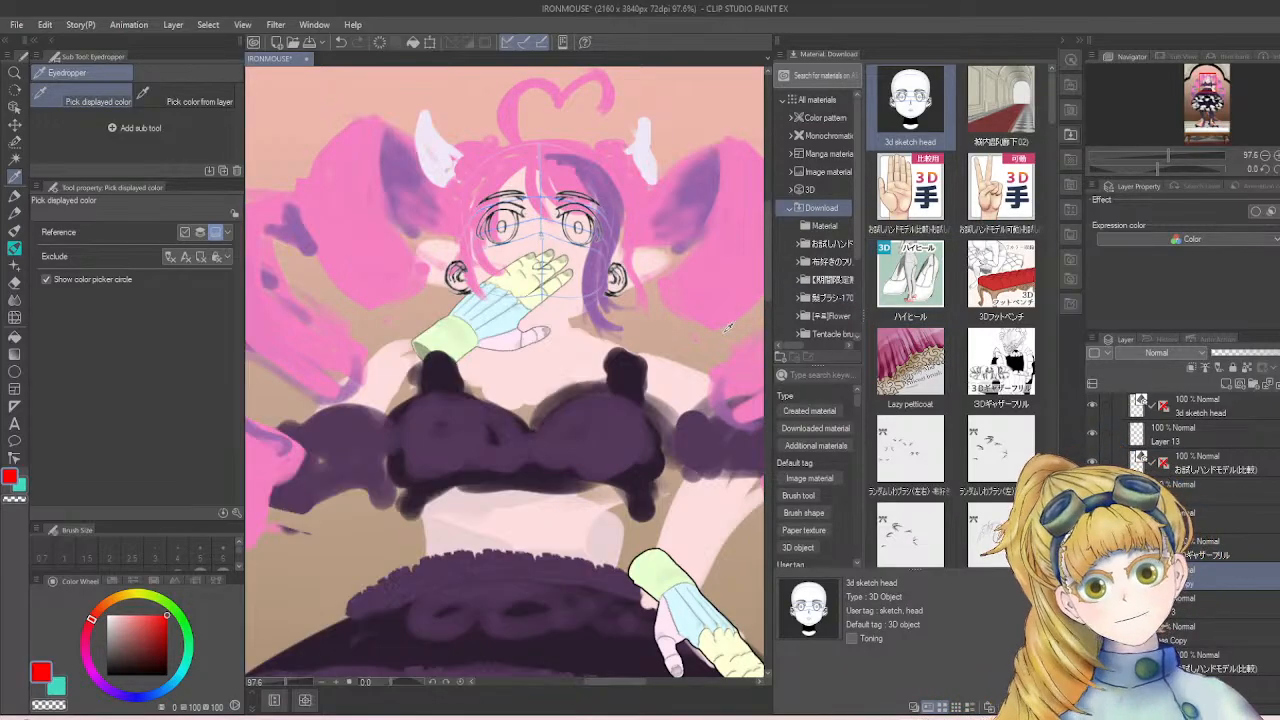
scroll(728, 327, down, 2)
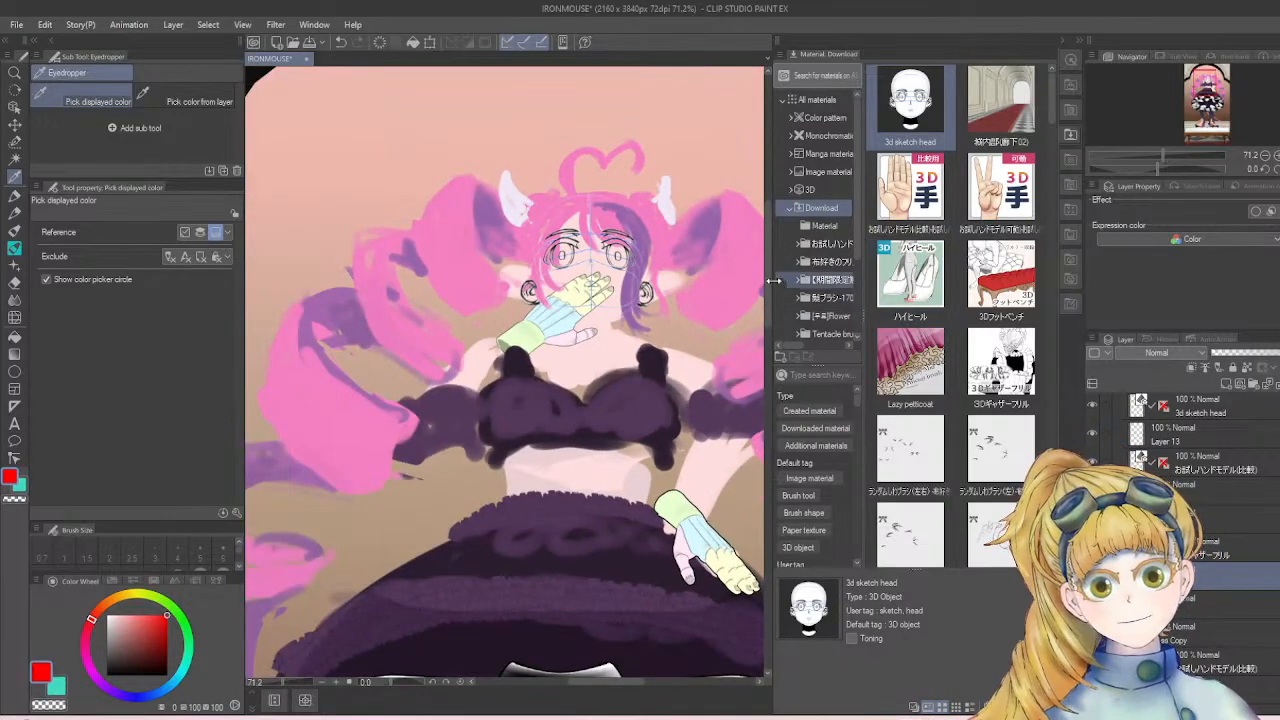
mouse_move(767, 283)
mouse_down()
mouse_move(766, 297)
mouse_move(766, 281)
mouse_up()
scroll(668, 272, up, 2)
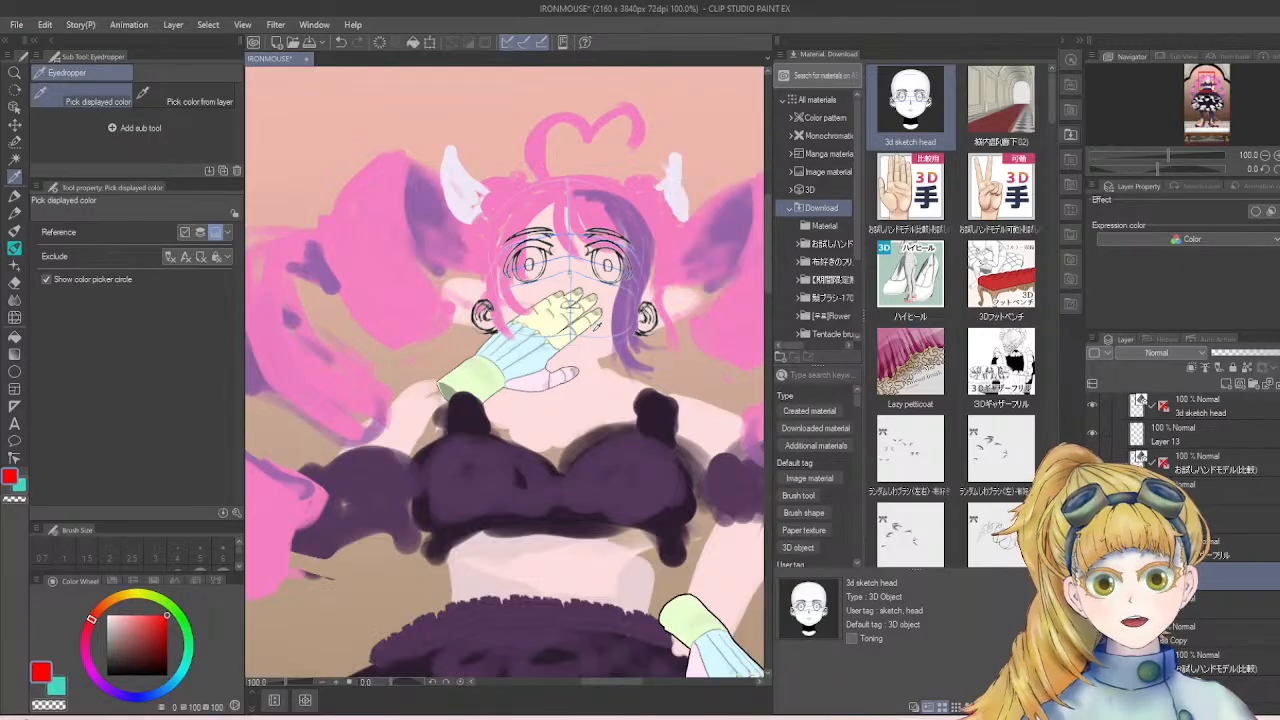
scroll(598, 325, up, 2)
scroll(598, 325, down, 2)
scroll(598, 325, up, 1)
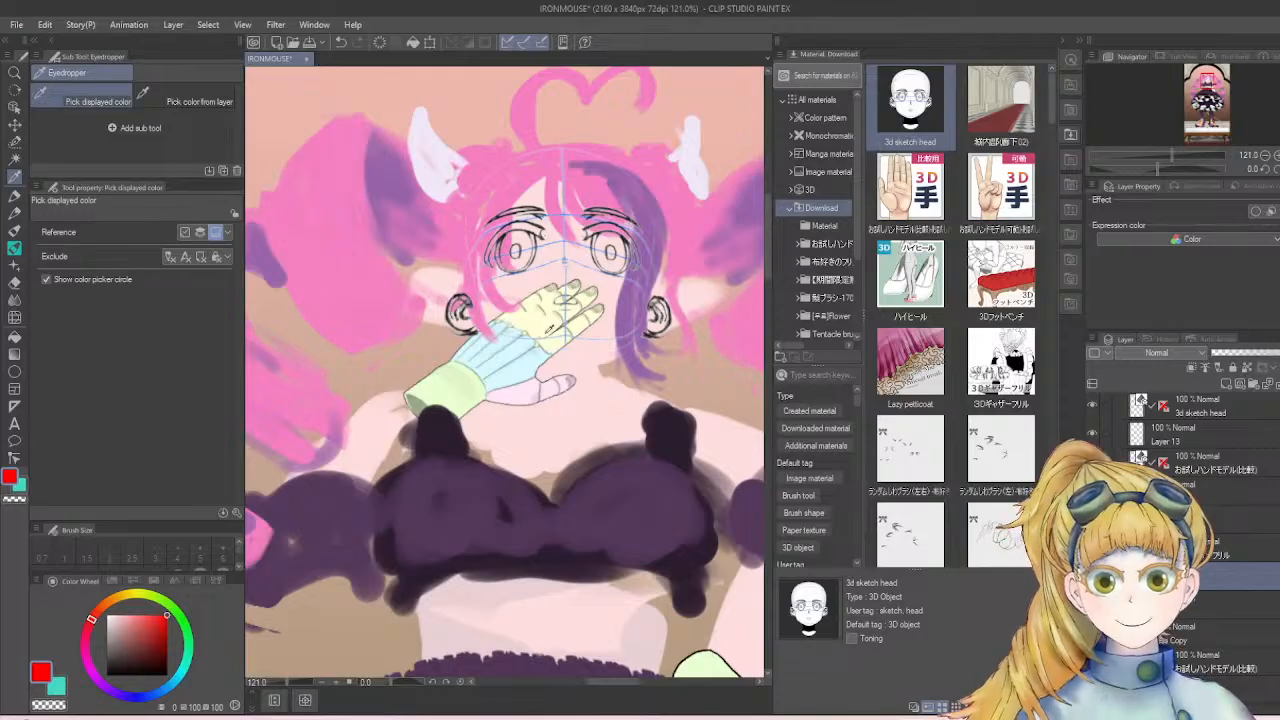
scroll(513, 344, down, 4)
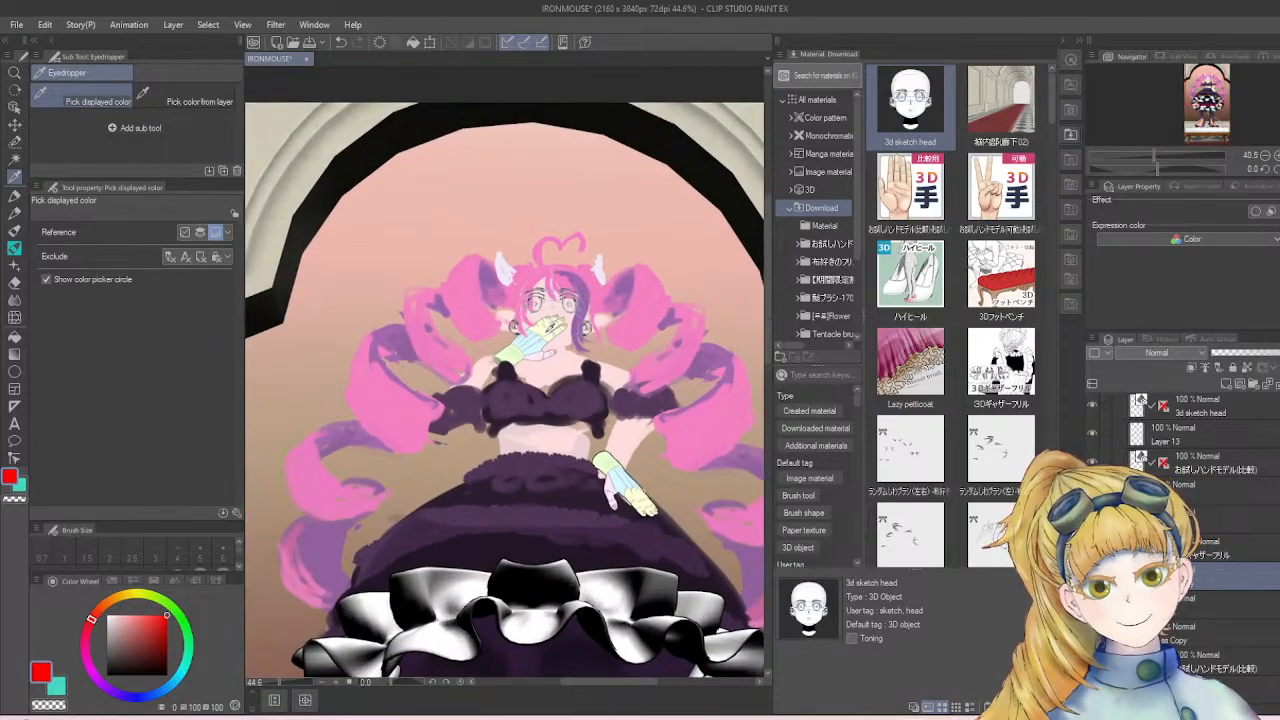
scroll(540, 308, up, 1)
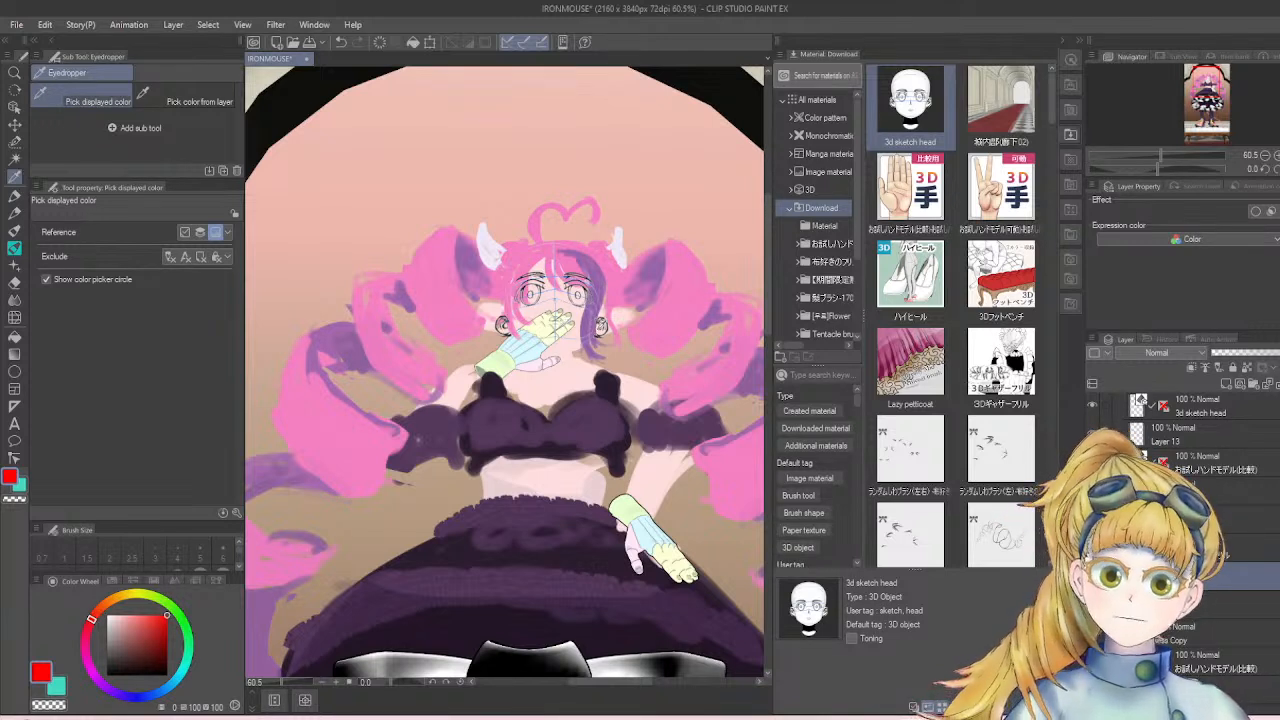
scroll(570, 334, down, 3)
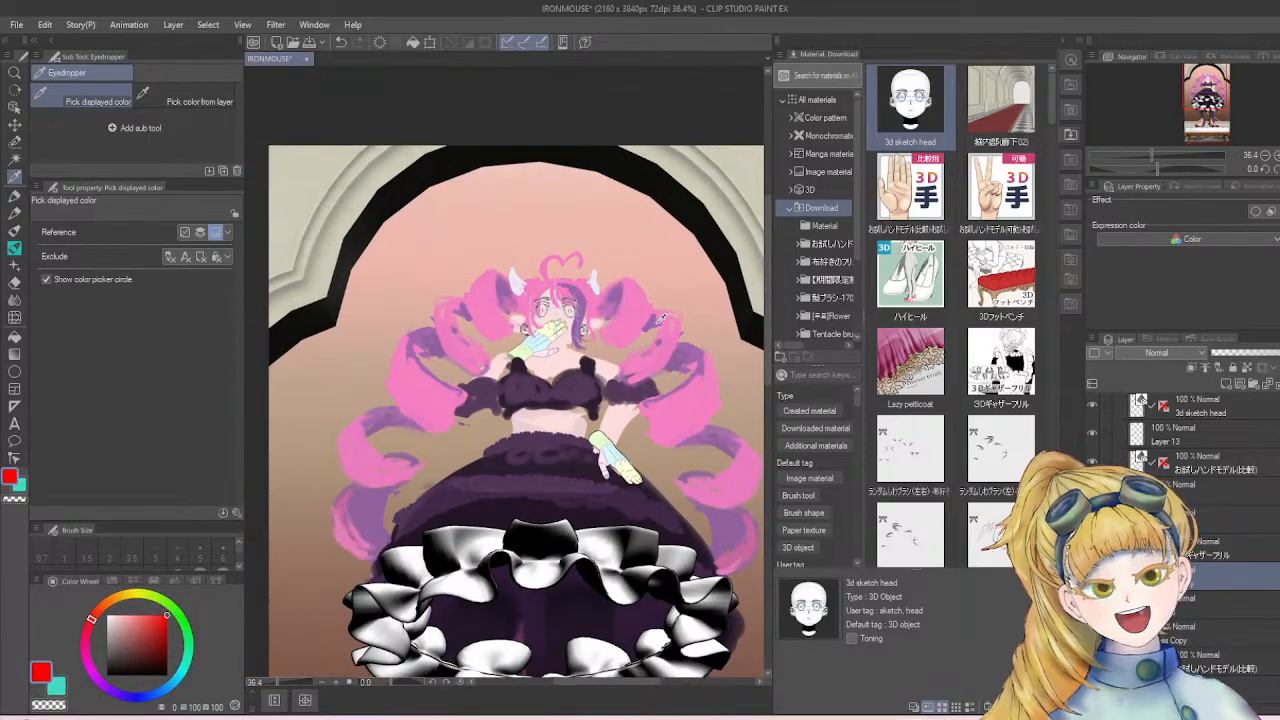
scroll(660, 318, down, 3)
scroll(660, 318, up, 1)
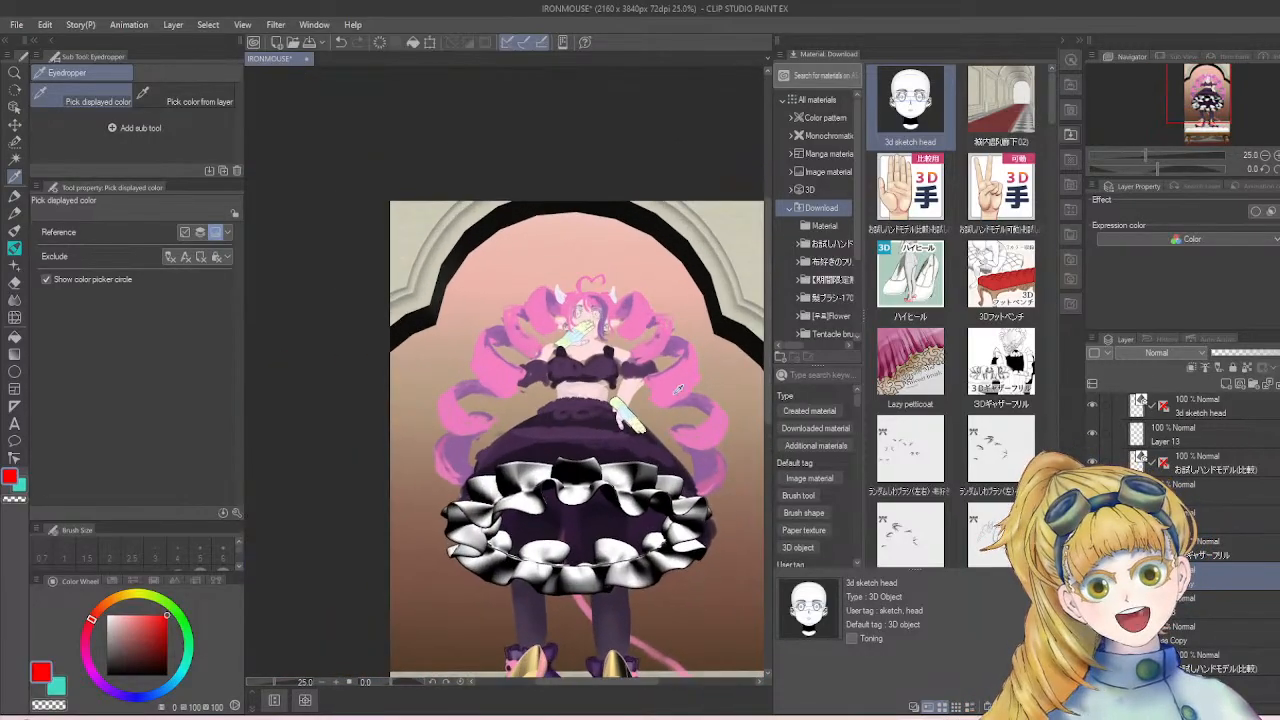
- Shift the 3D gathered frill (3Dギャザーフリル) layer slightly upward on the skirt with the Move layer tool
scroll(766, 288, down, 3)
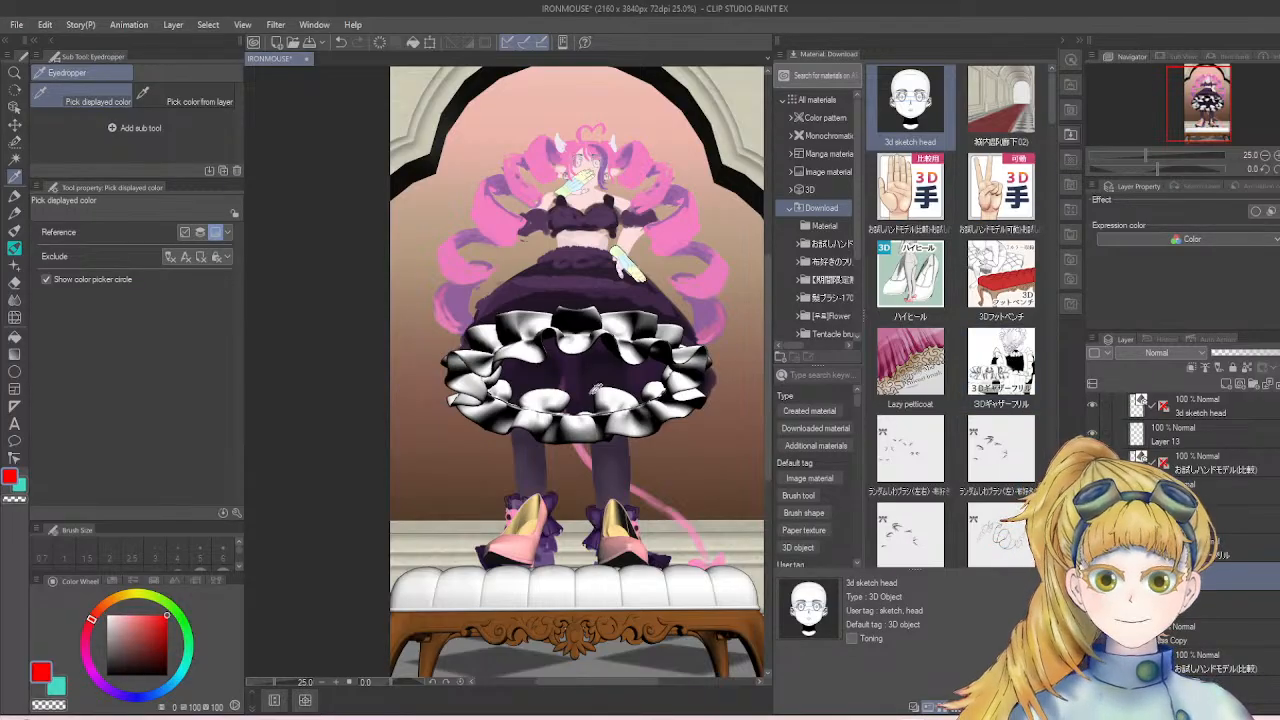
scroll(597, 388, up, 1)
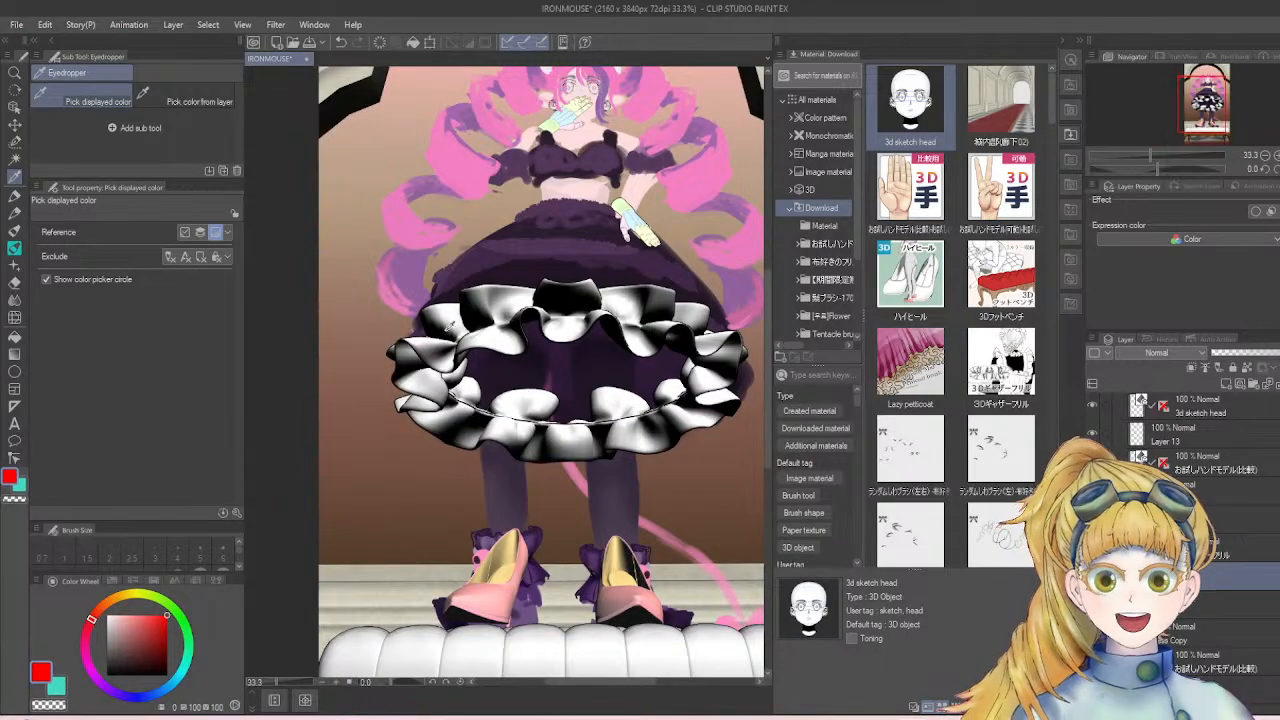
click(1234, 541)
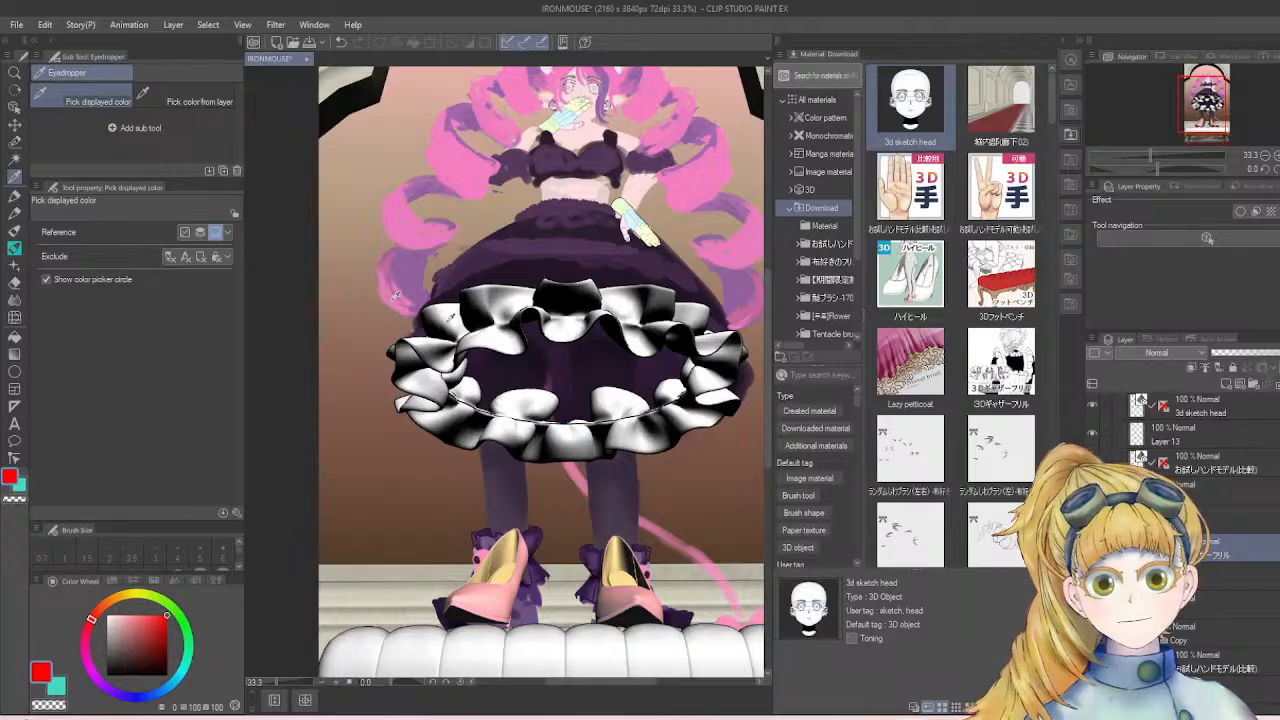
click(14, 120)
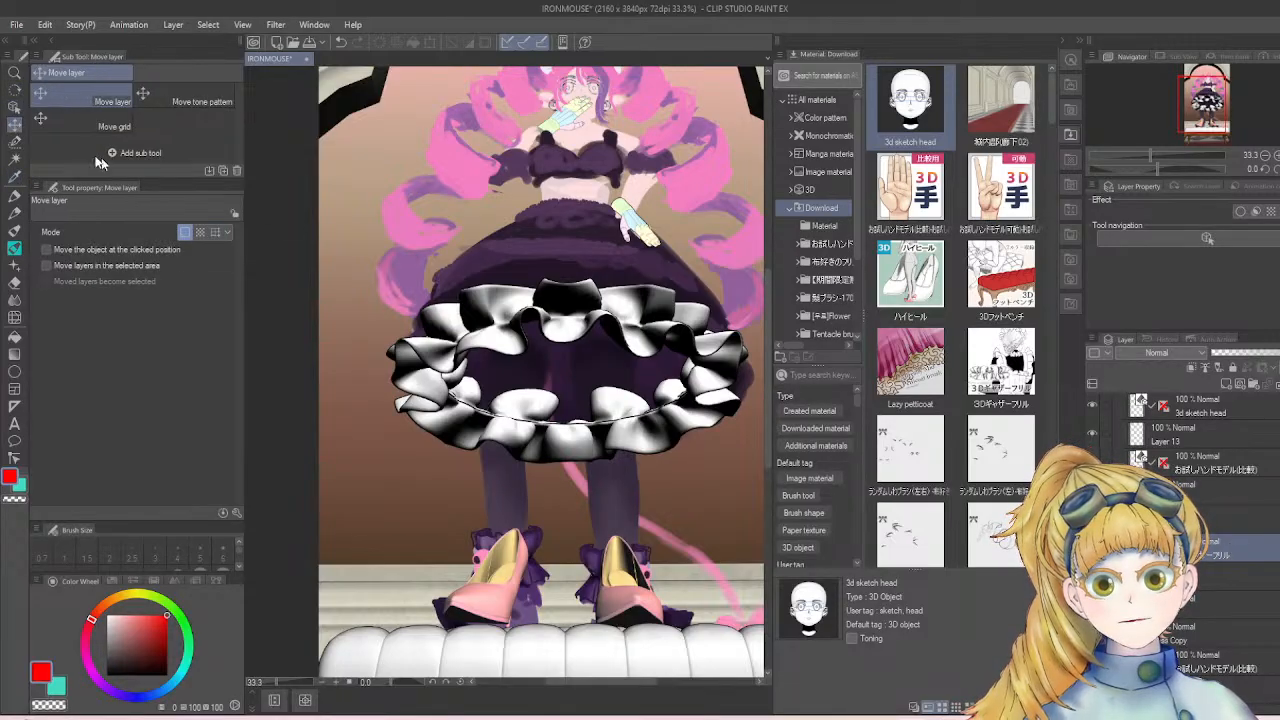
drag(540, 316, 542, 303)
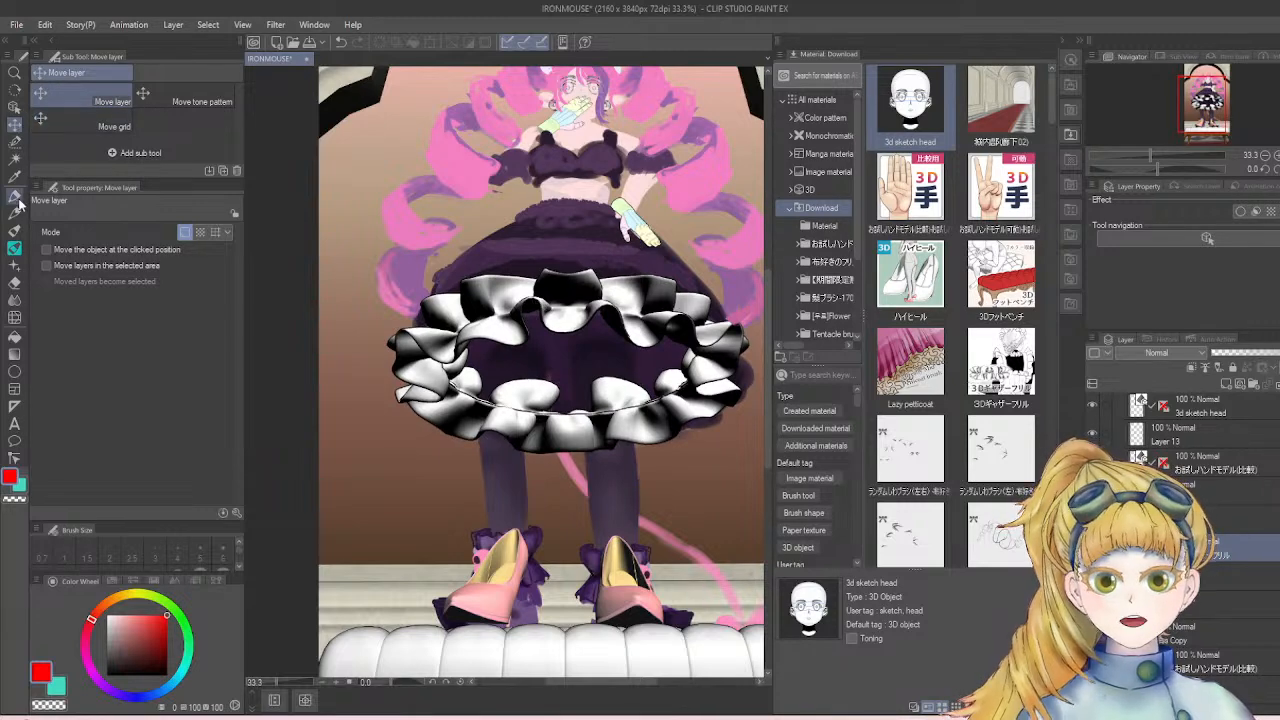
- Try erasing part of the 3D gathered frill layer beside the skirt with the Multiple layers eraser
key(e)
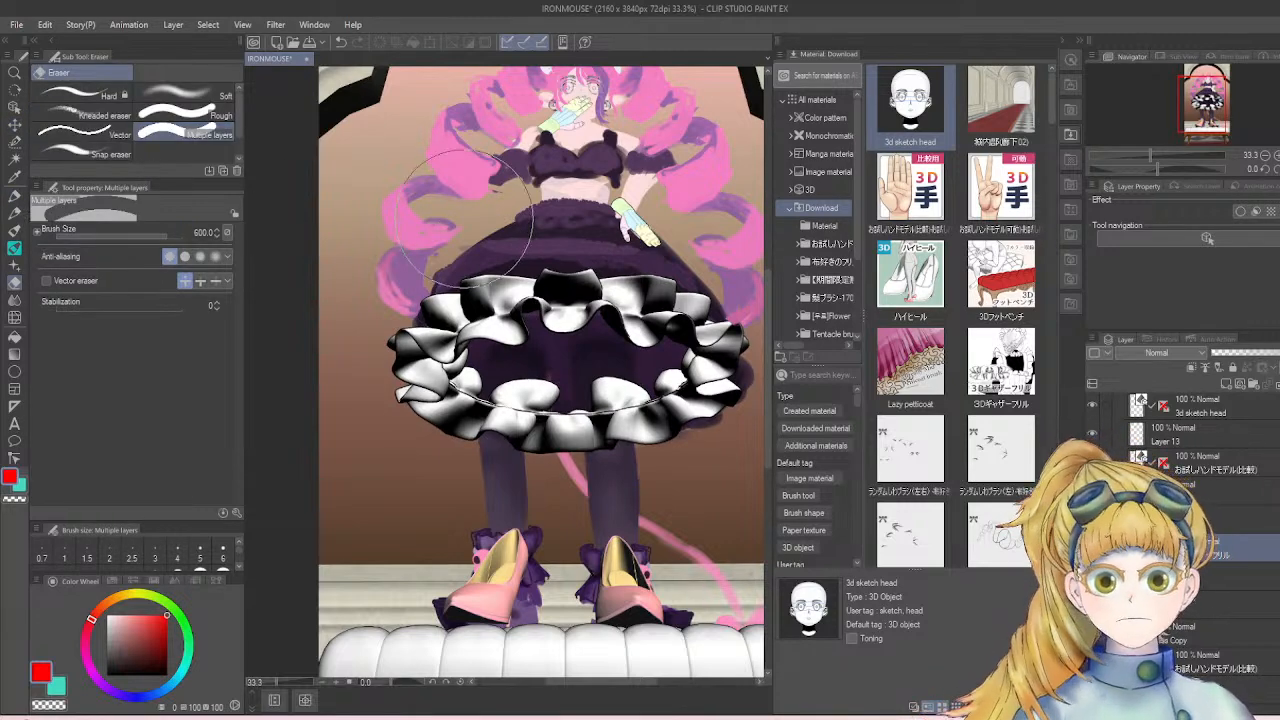
drag(462, 226, 464, 241)
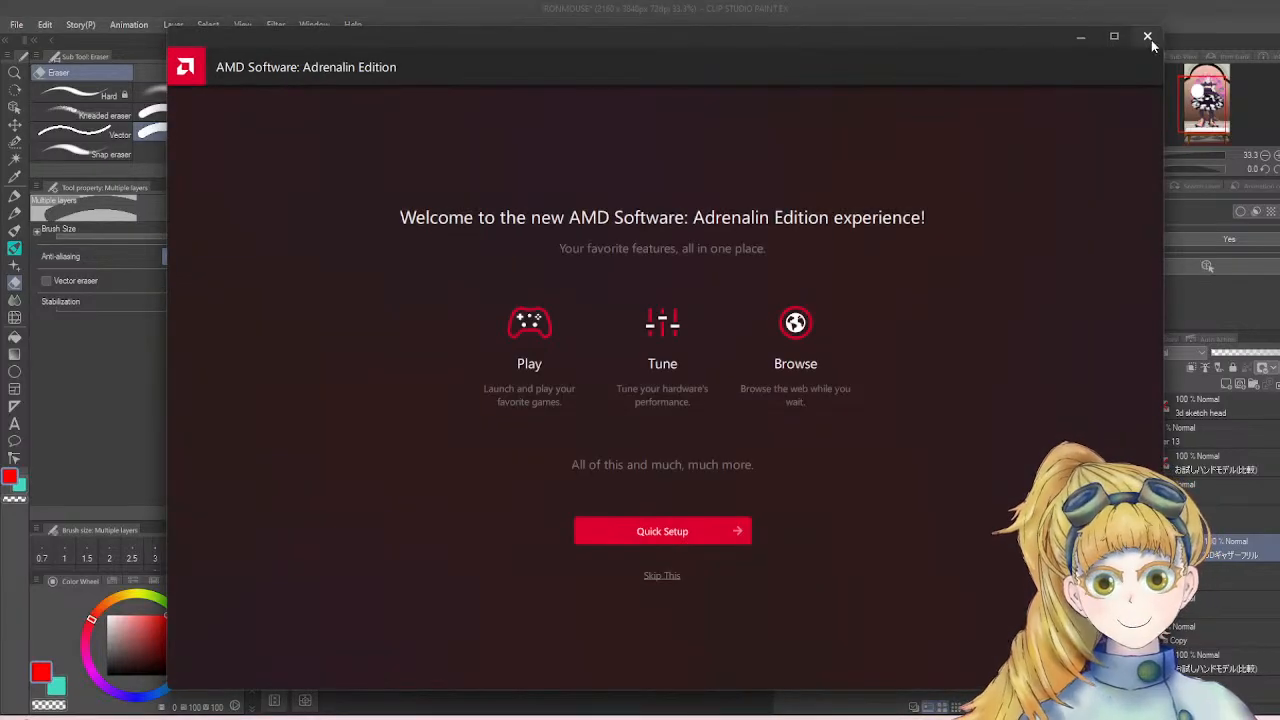
click(1148, 36)
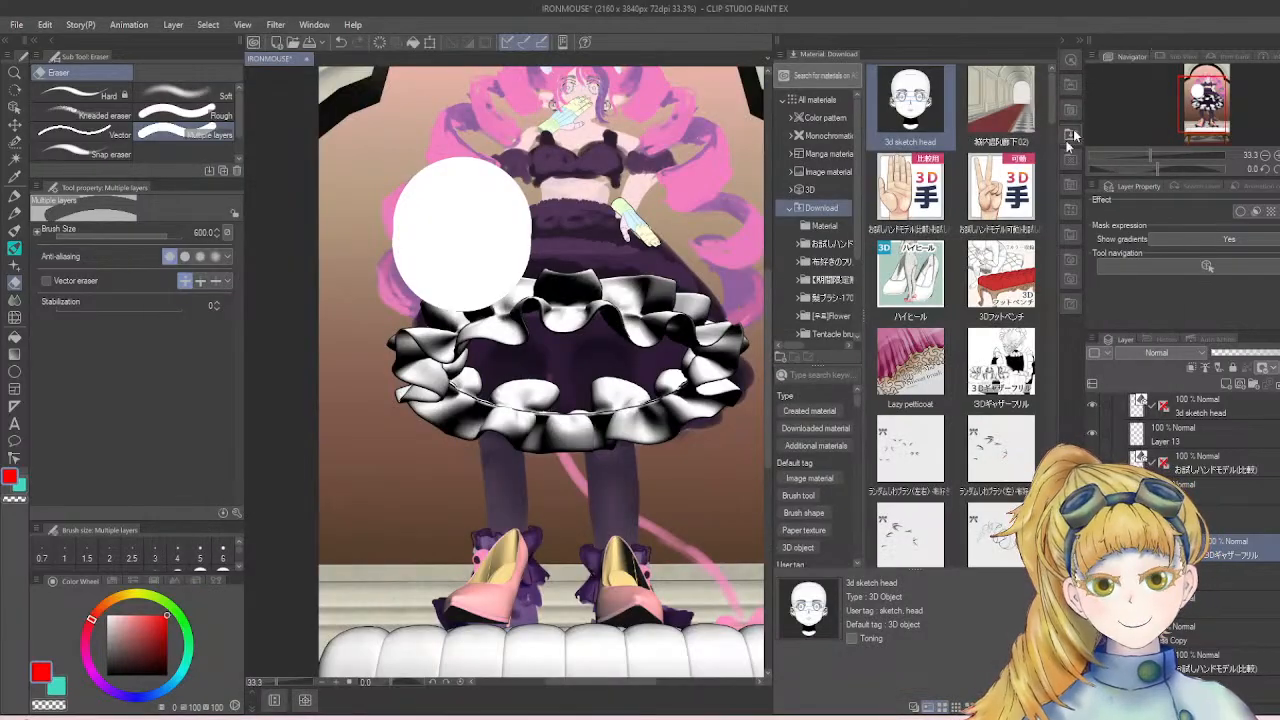
key(ctrl+z)
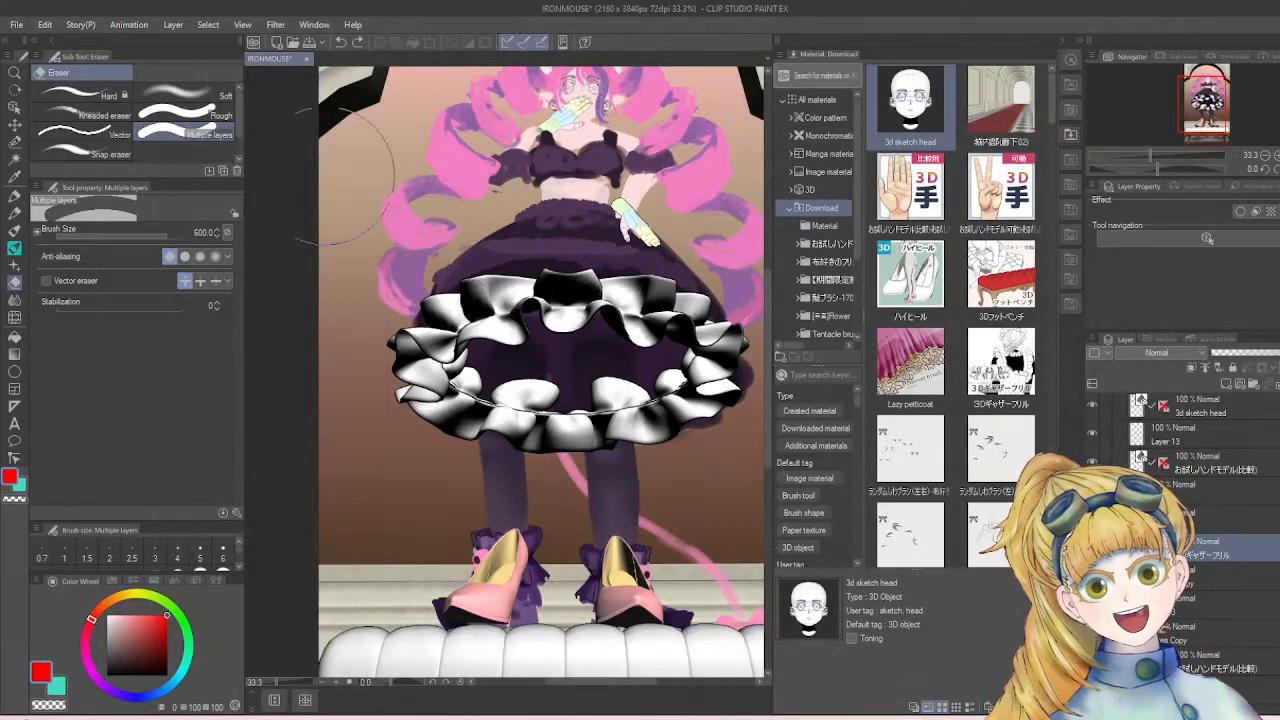
- Choose the Rough eraser and rasterize the 3D gathered frill (3Dギャザーフリル) layer
click(185, 115)
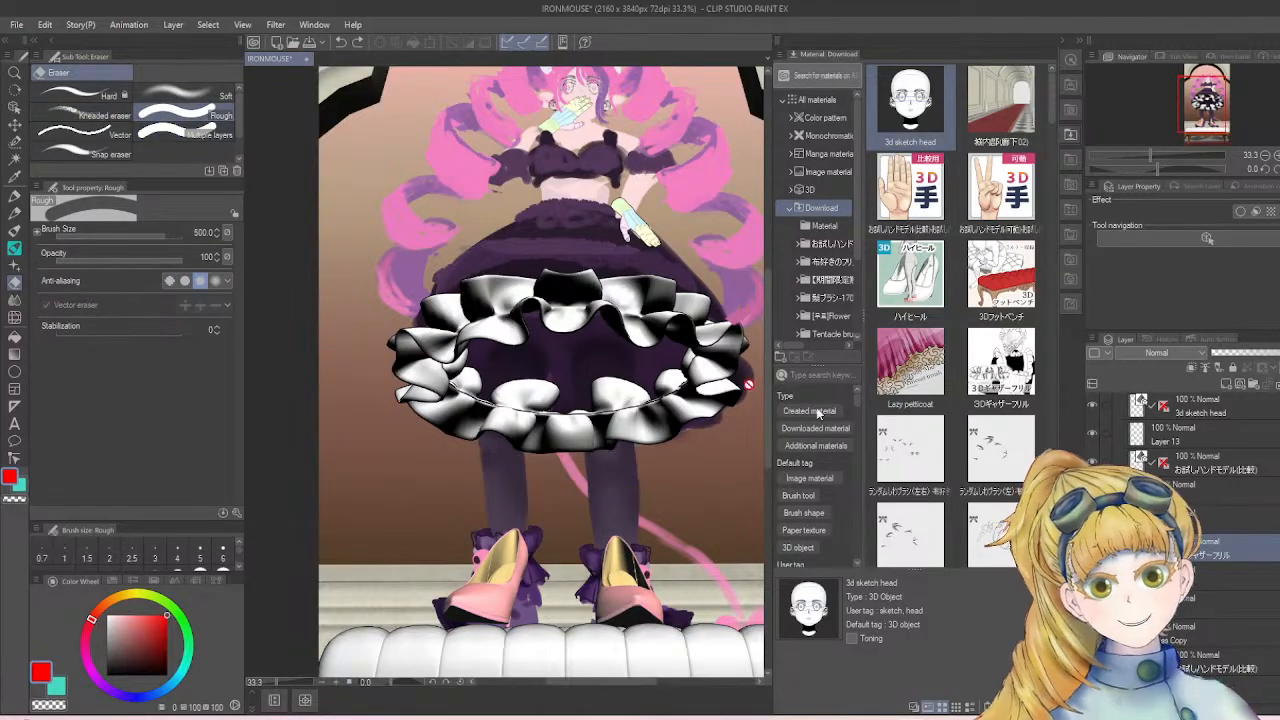
right_click(1165, 543)
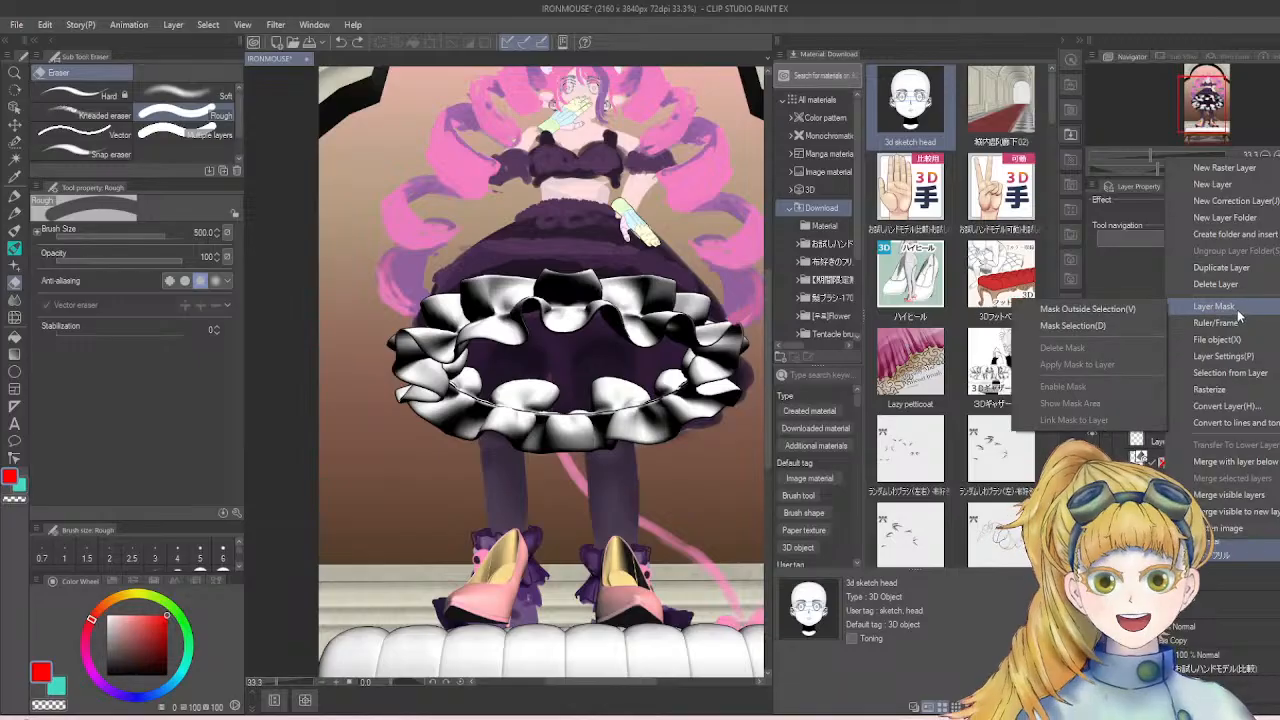
click(1232, 392)
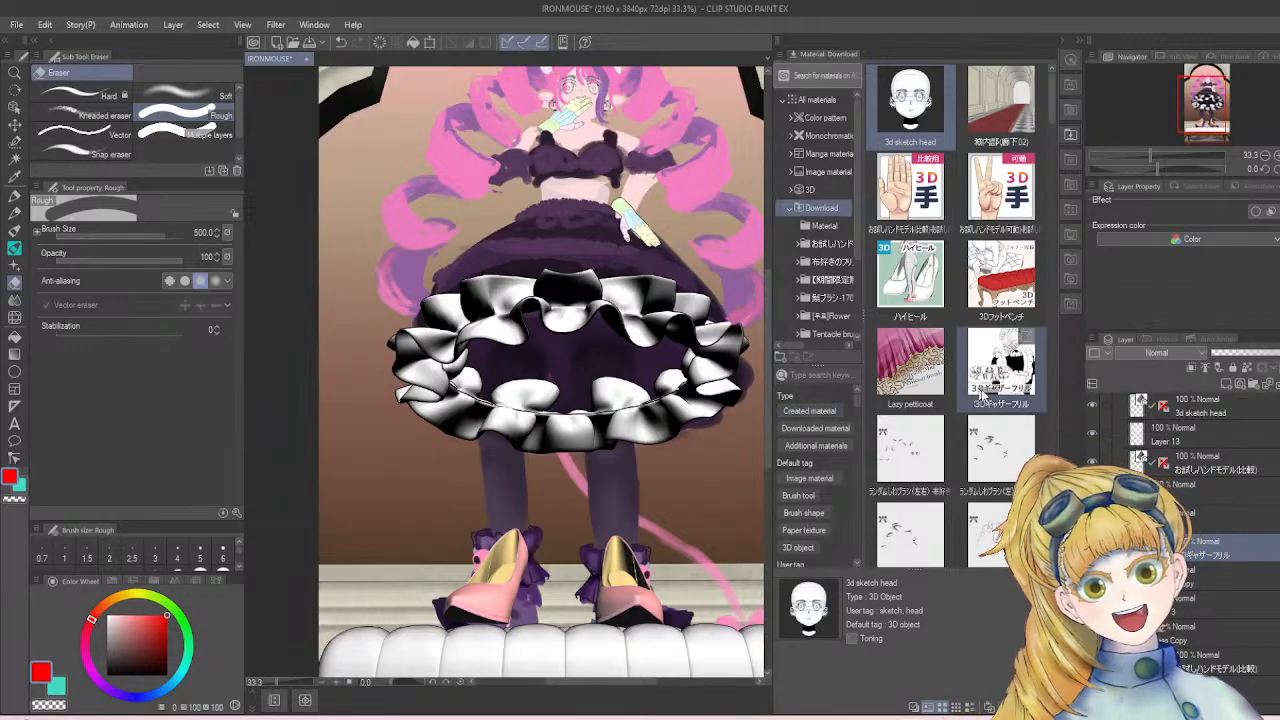
- Examine the whole illustration, from the arched background down to the footstool, and select the castle corridor 3D material used for it
scroll(697, 395, down, 3)
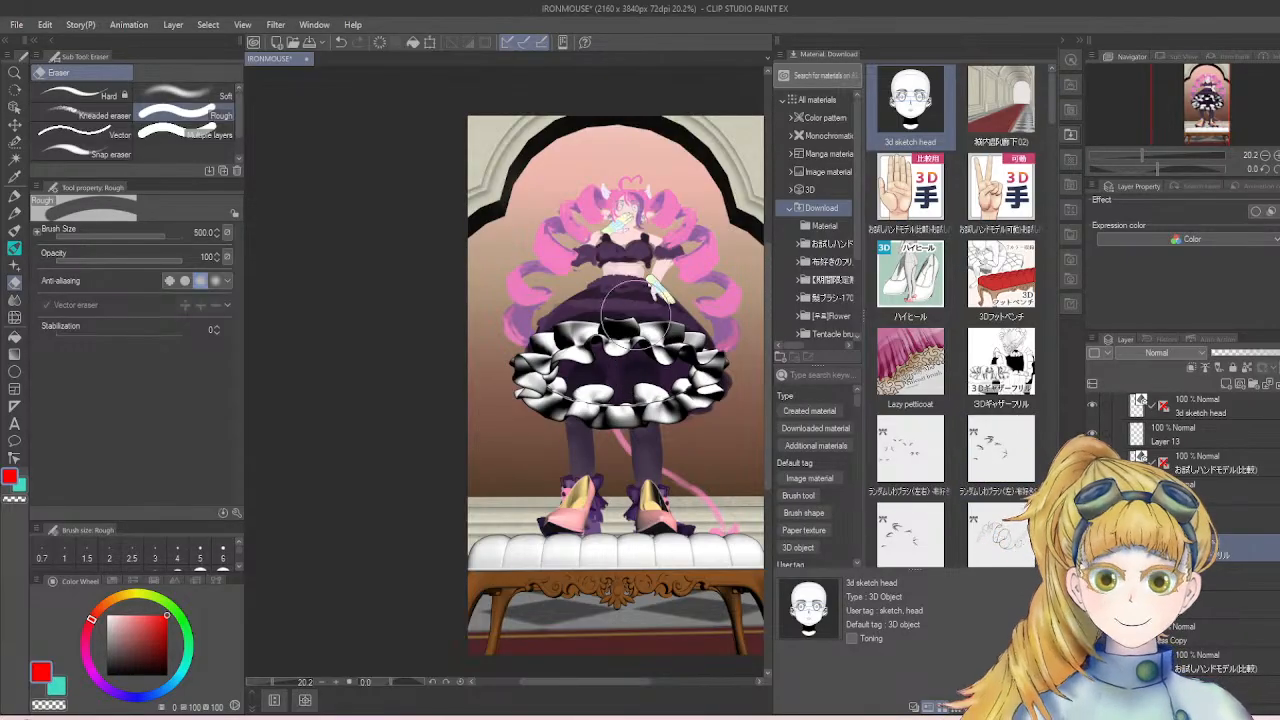
scroll(621, 312, up, 1)
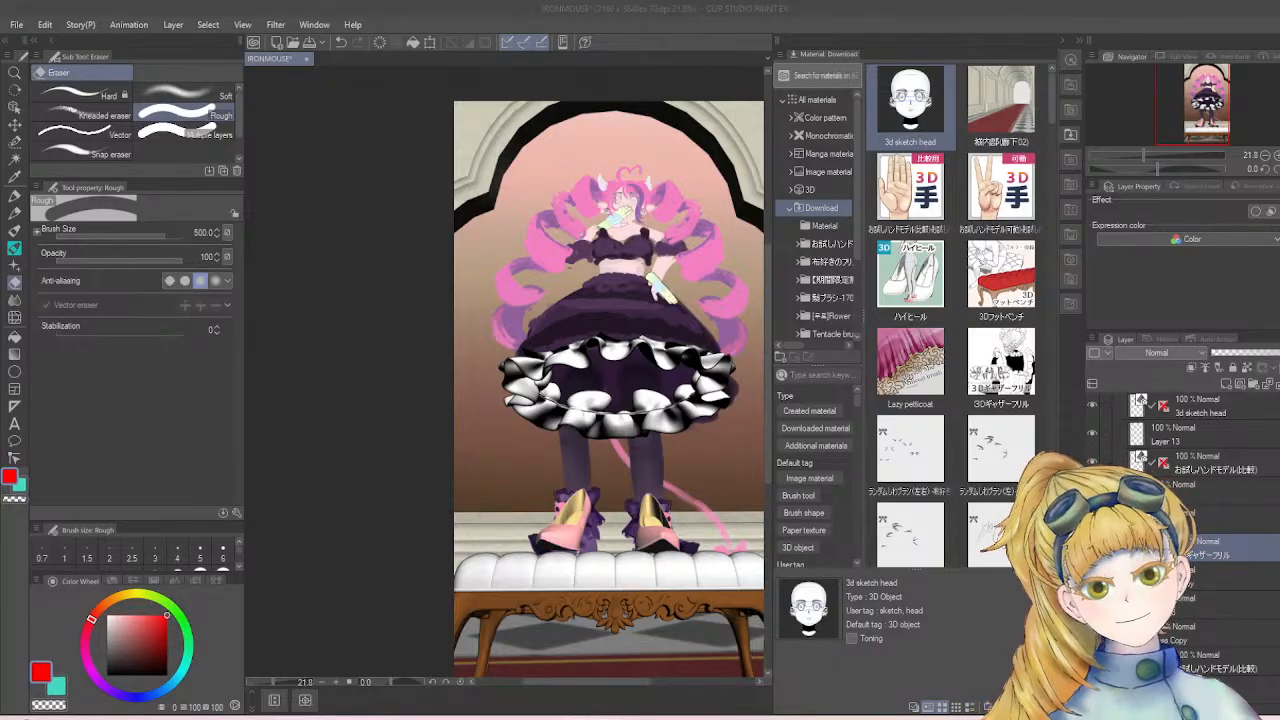
drag(562, 686, 585, 685)
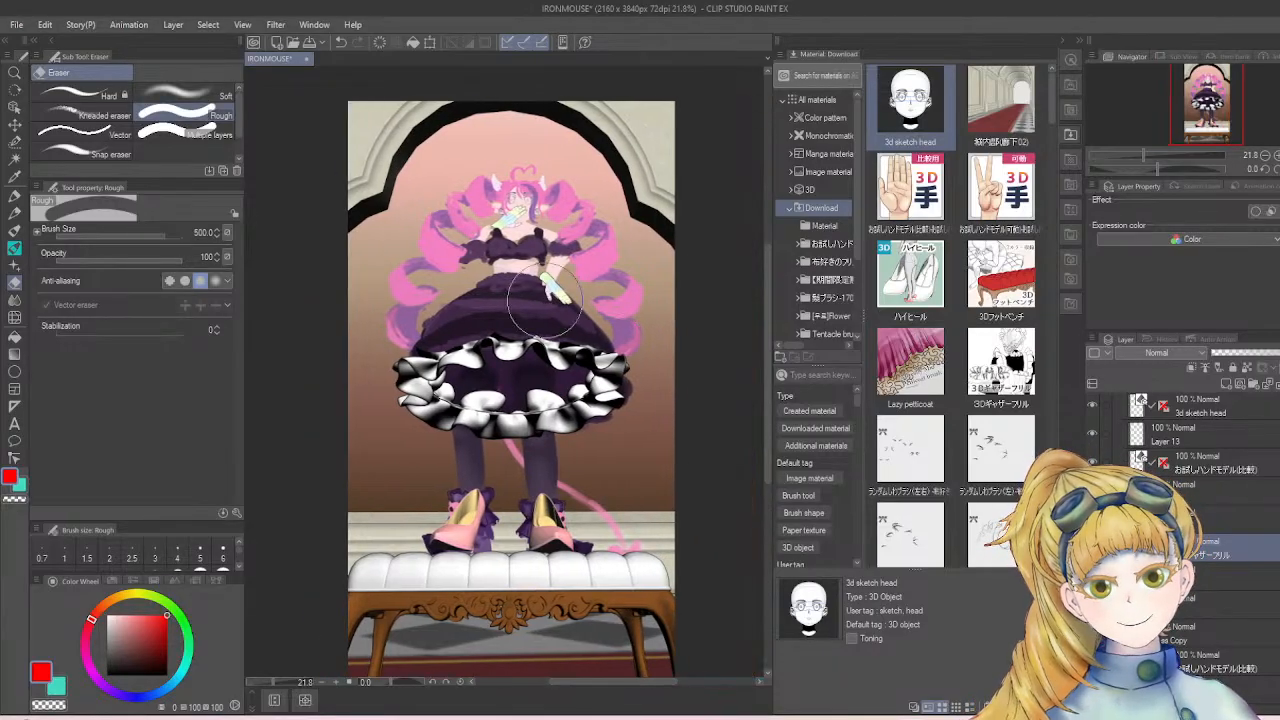
drag(766, 354, 766, 372)
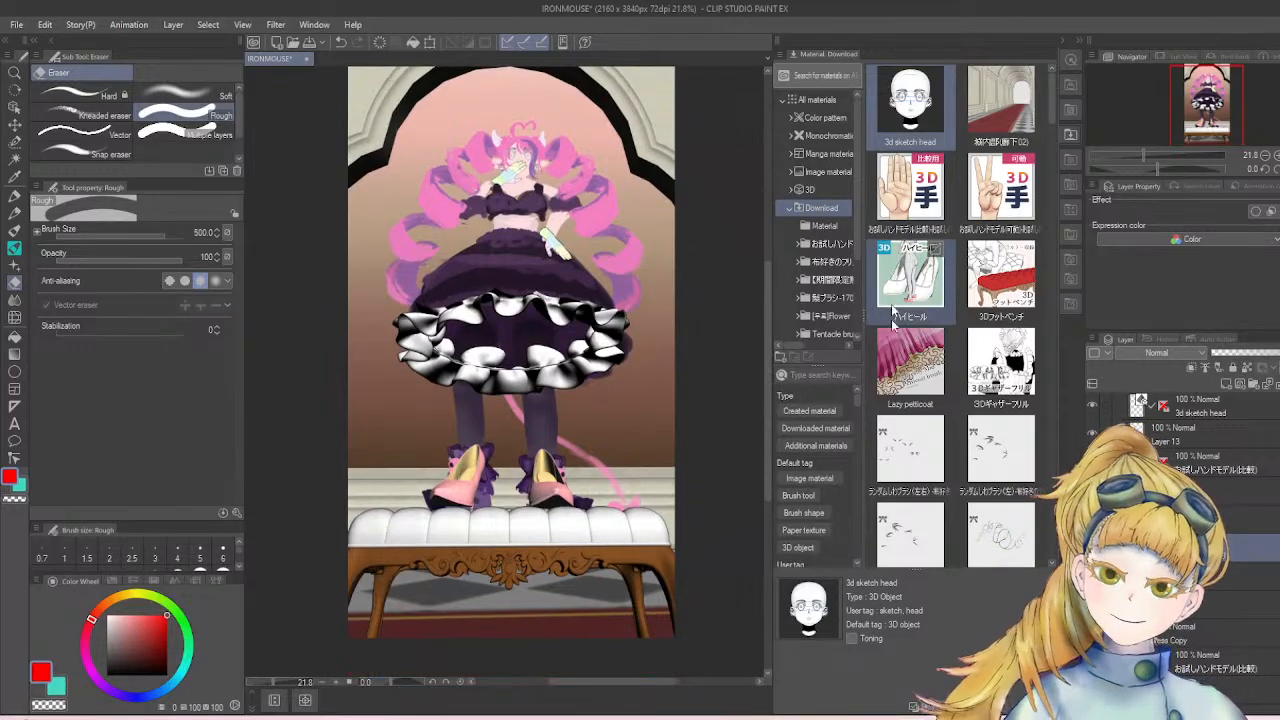
mouse_move(855, 716)
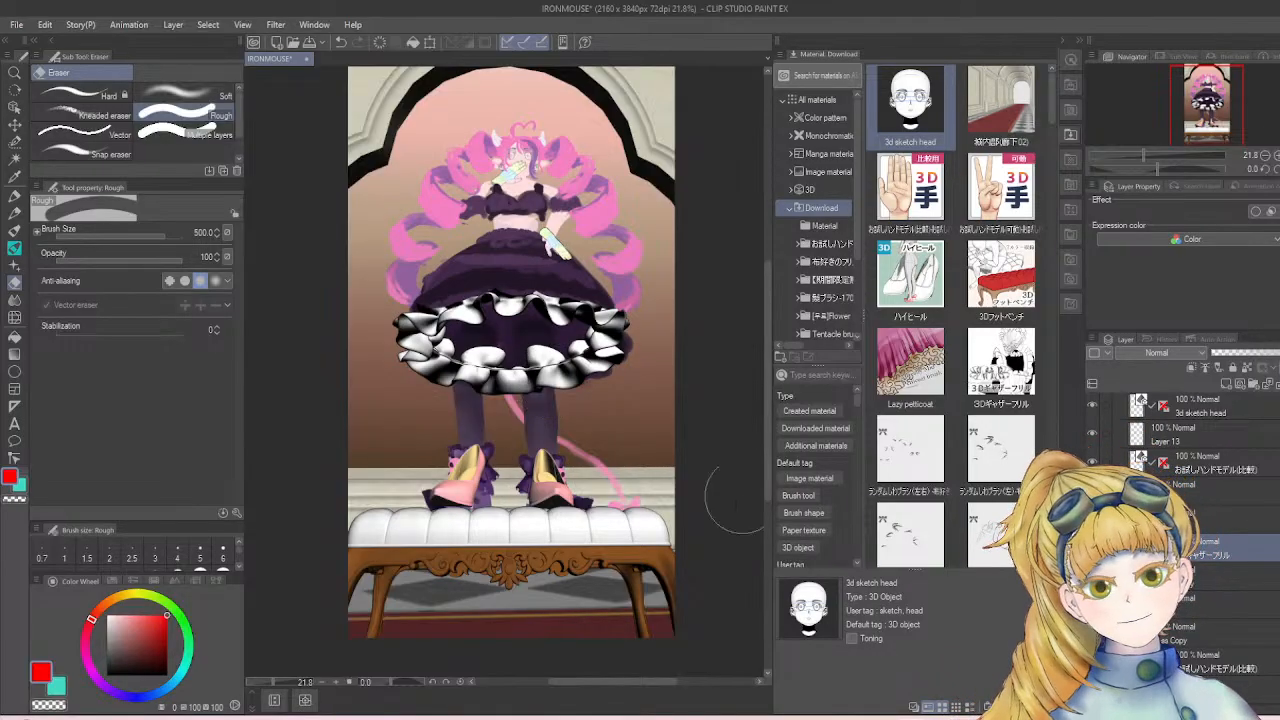
drag(764, 408, 764, 398)
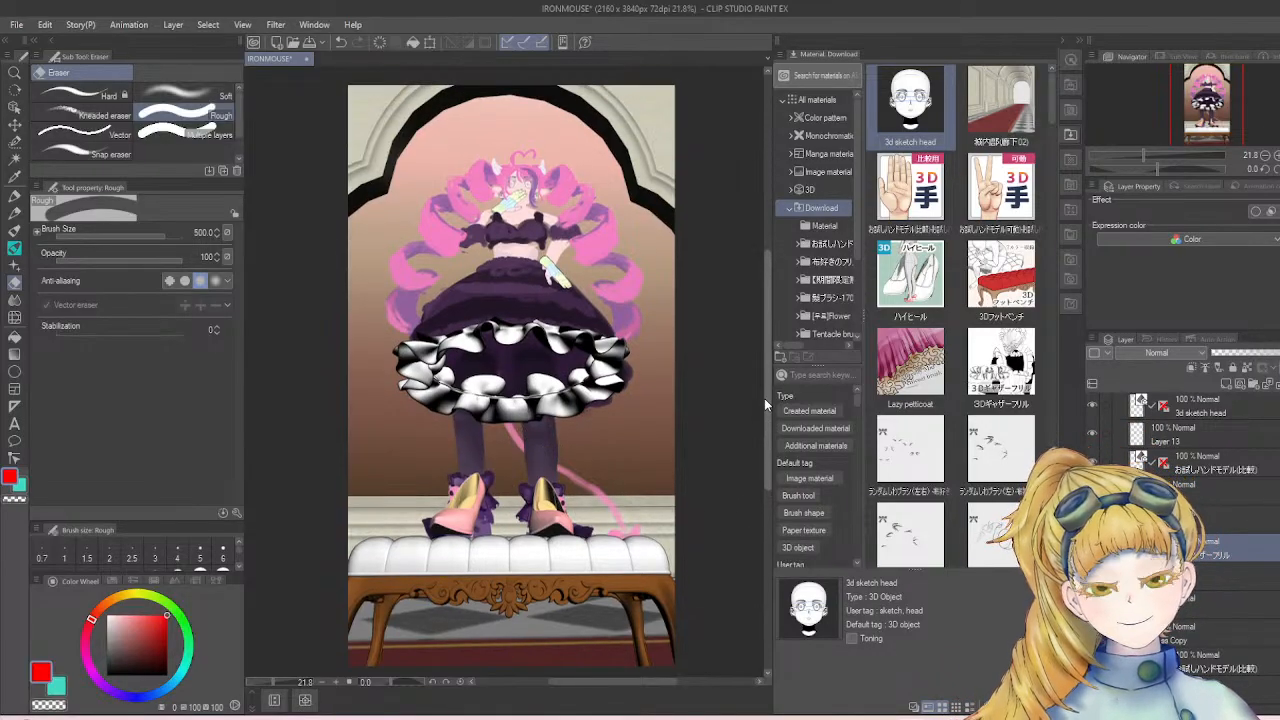
drag(640, 682, 650, 681)
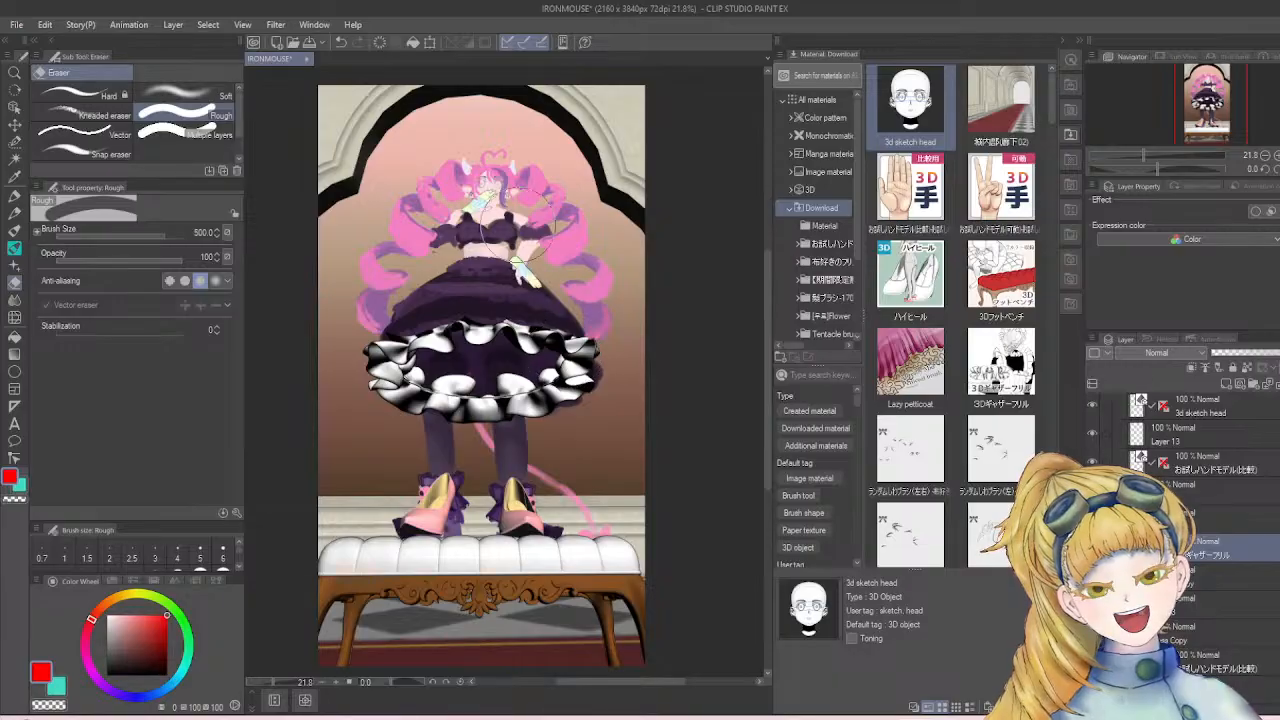
scroll(505, 222, down, 1)
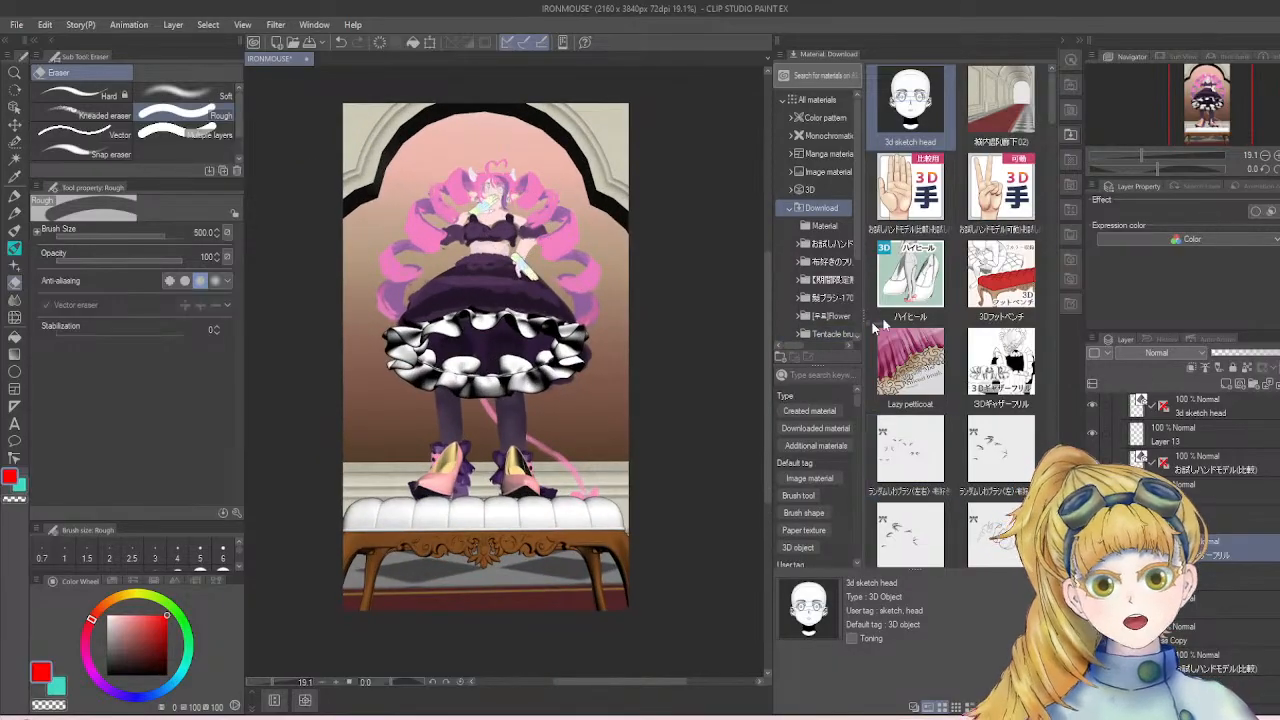
click(1008, 119)
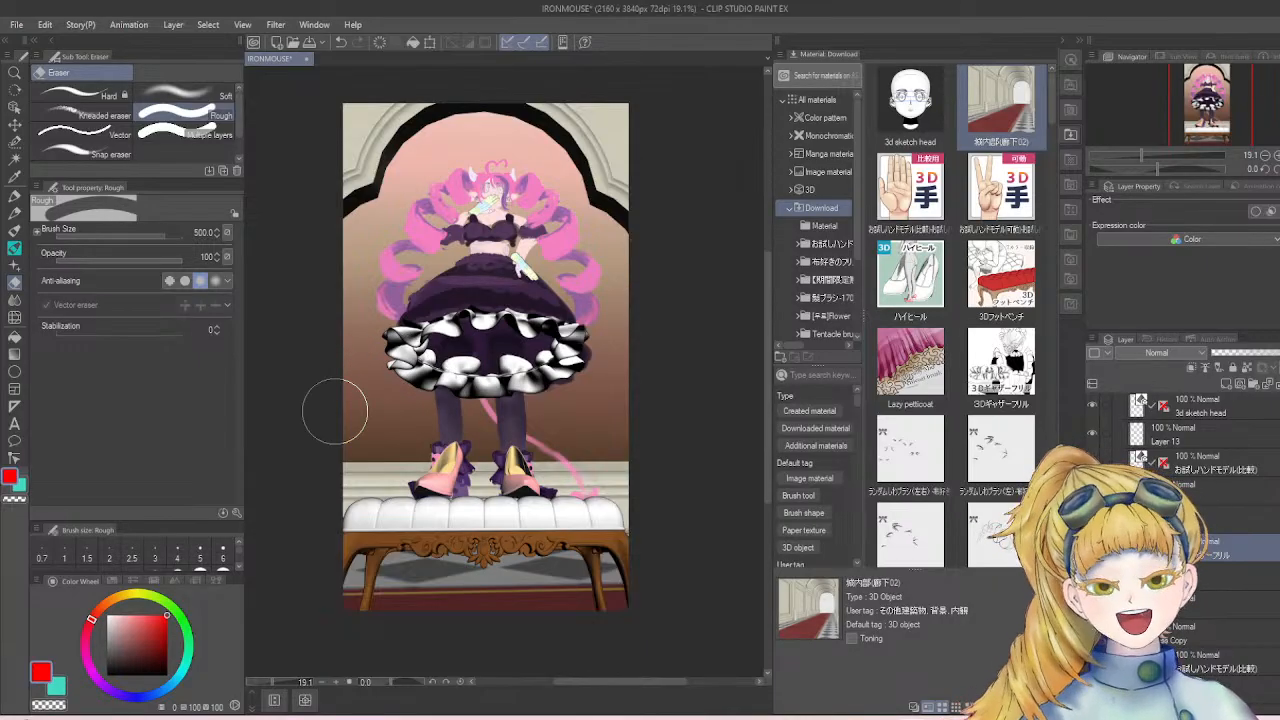
- Try a stroke over the skirt with the Simple frill clothing decoration brush
click(17, 217)
key(b)
key(b)
key(b)
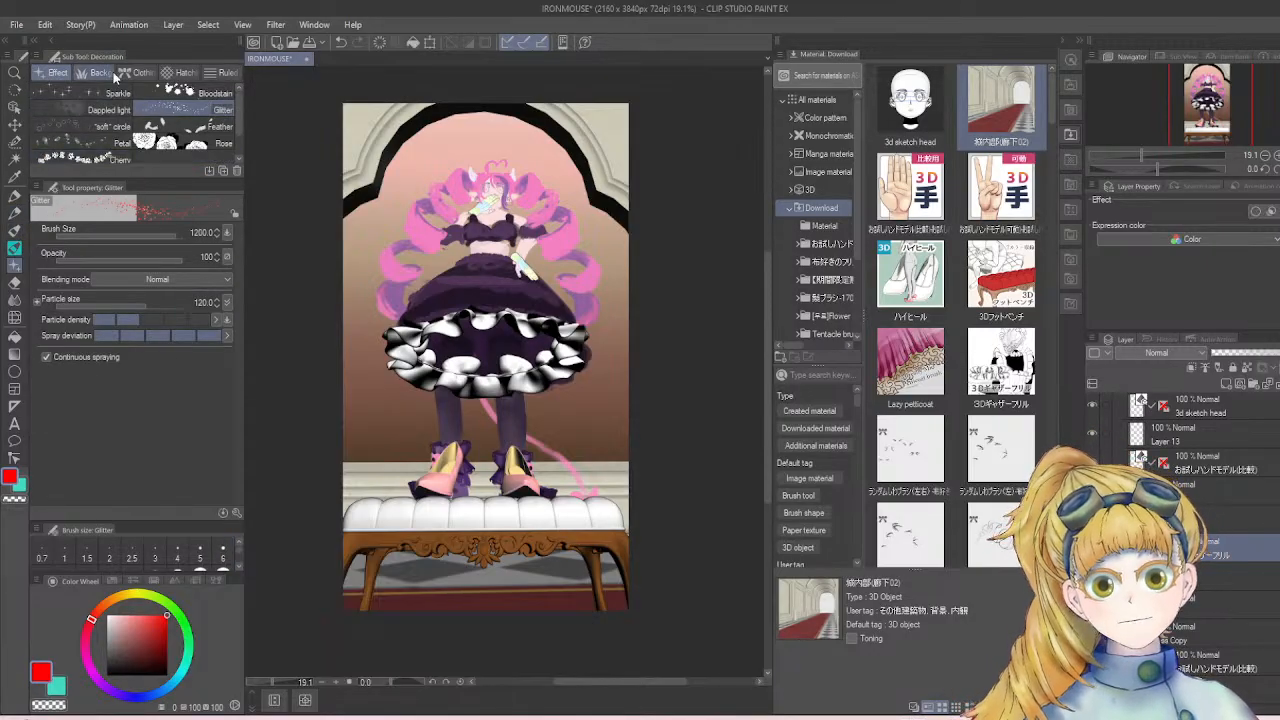
click(135, 74)
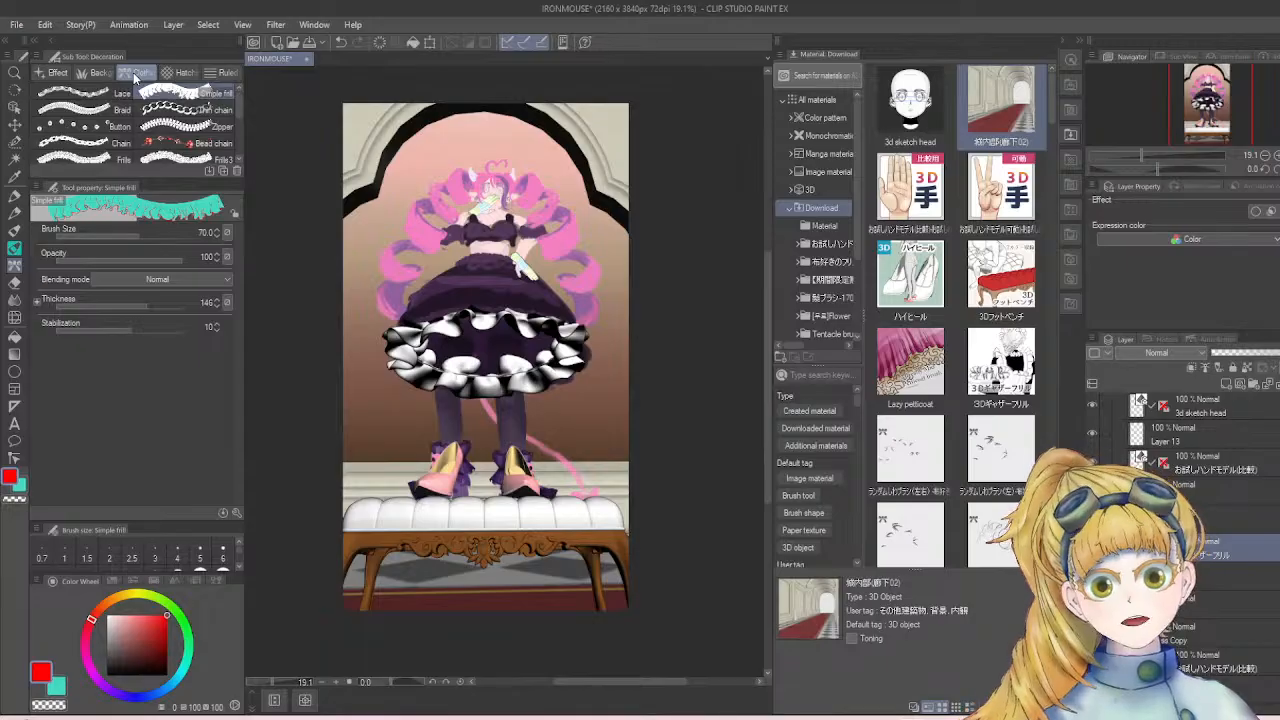
mouse_move(418, 364)
mouse_down()
mouse_move(490, 445)
mouse_move(512, 498)
mouse_move(528, 488)
mouse_up()
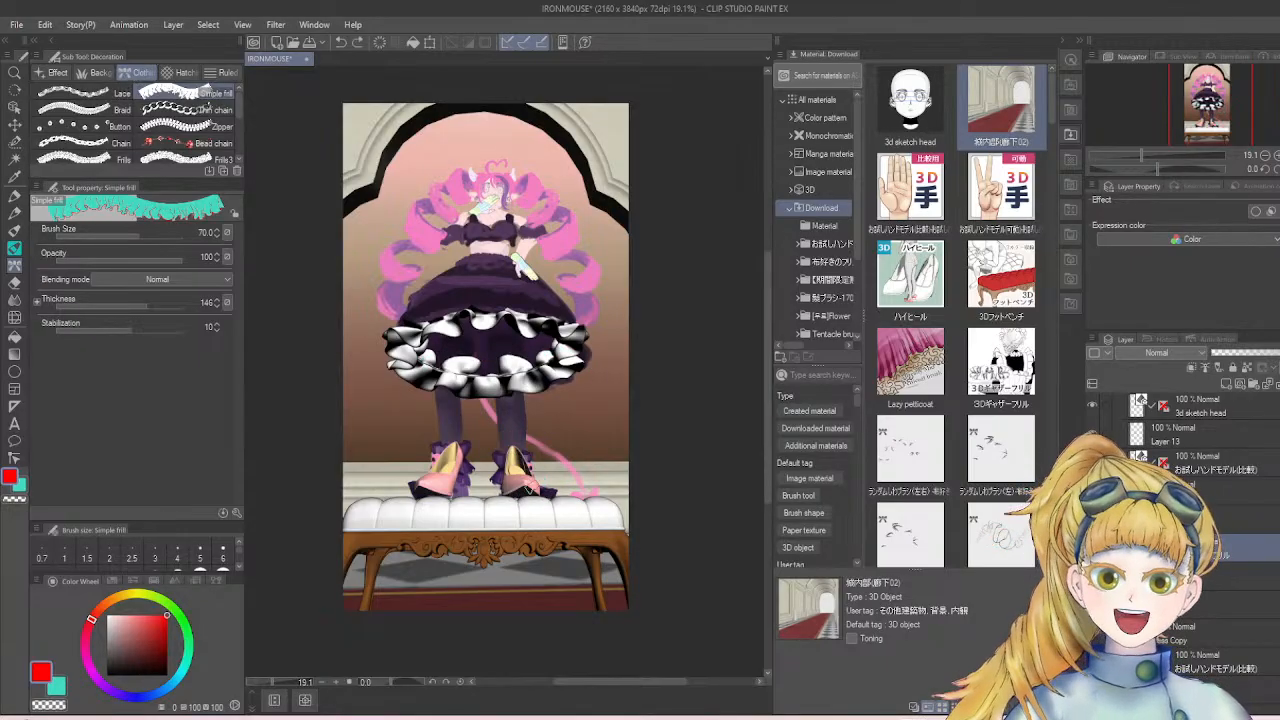
- Select the Lazy petticoat and ランダムしわブラシ(左右) brush materials, and try a Simple frill stroke curving from the skirt to the footstool
click(910, 367)
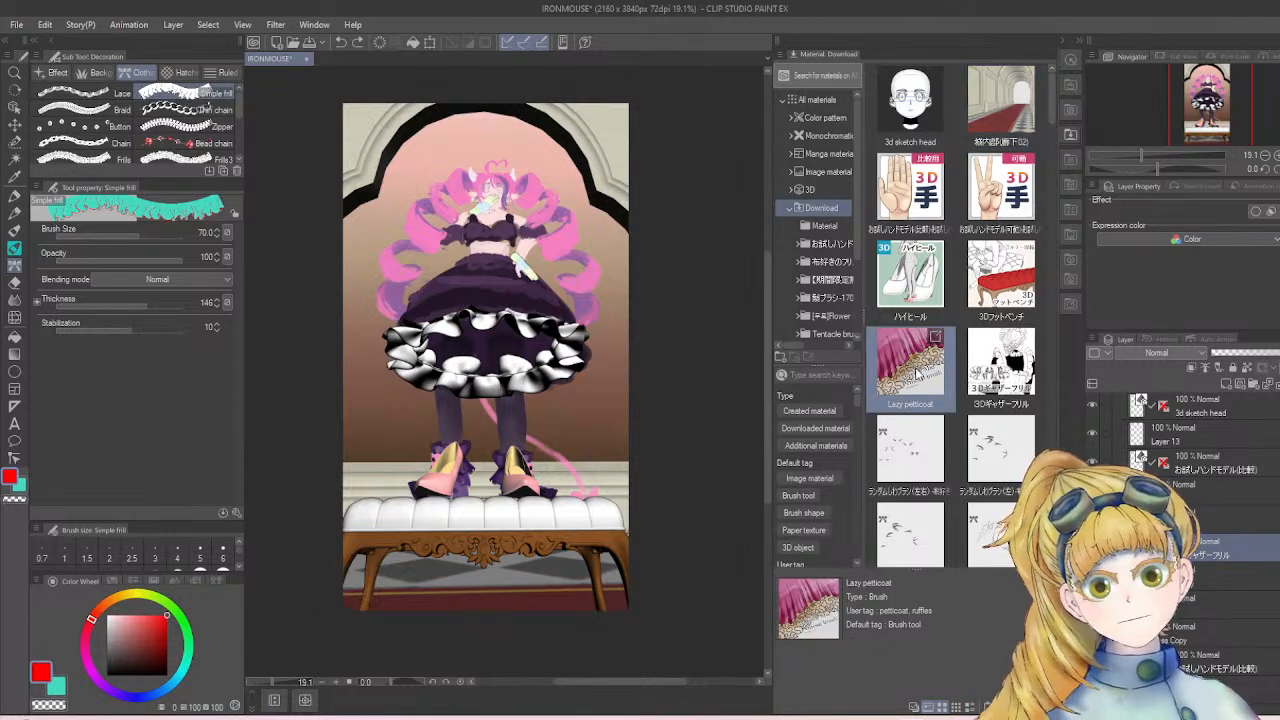
scroll(916, 371, down, 1)
click(916, 370)
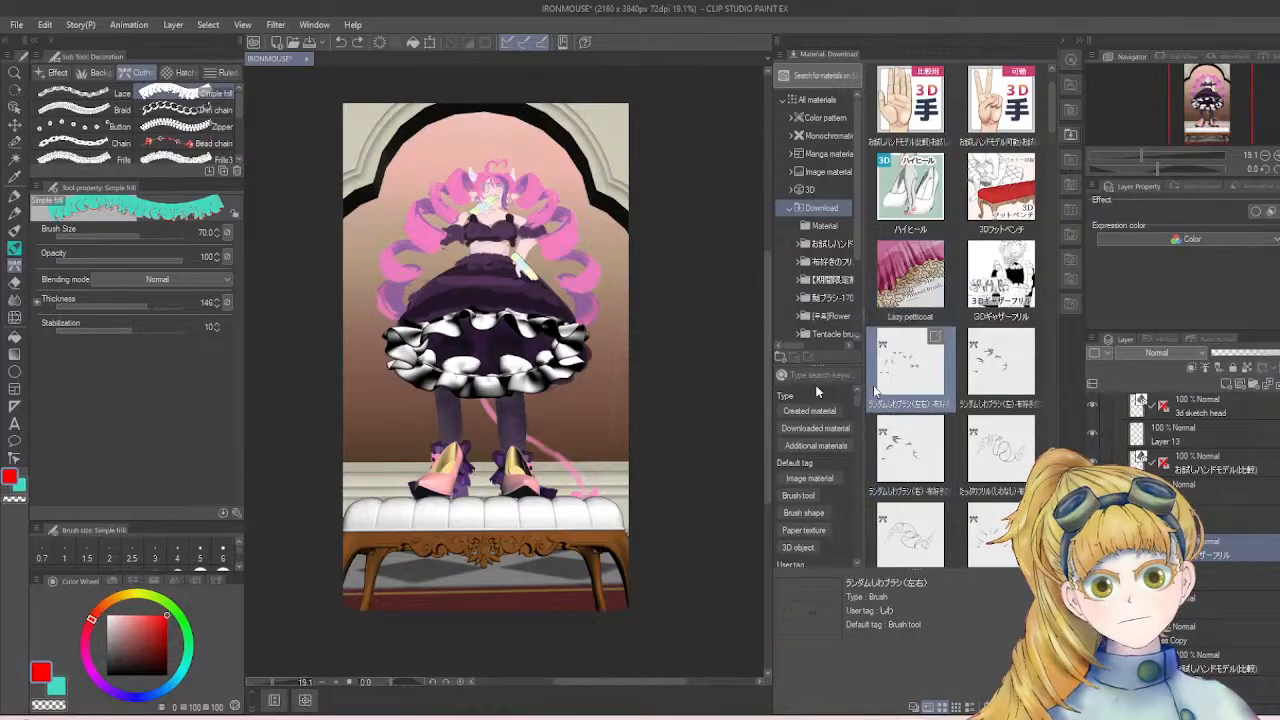
mouse_move(430, 370)
mouse_down()
mouse_move(600, 457)
mouse_move(608, 512)
mouse_move(570, 532)
mouse_up()
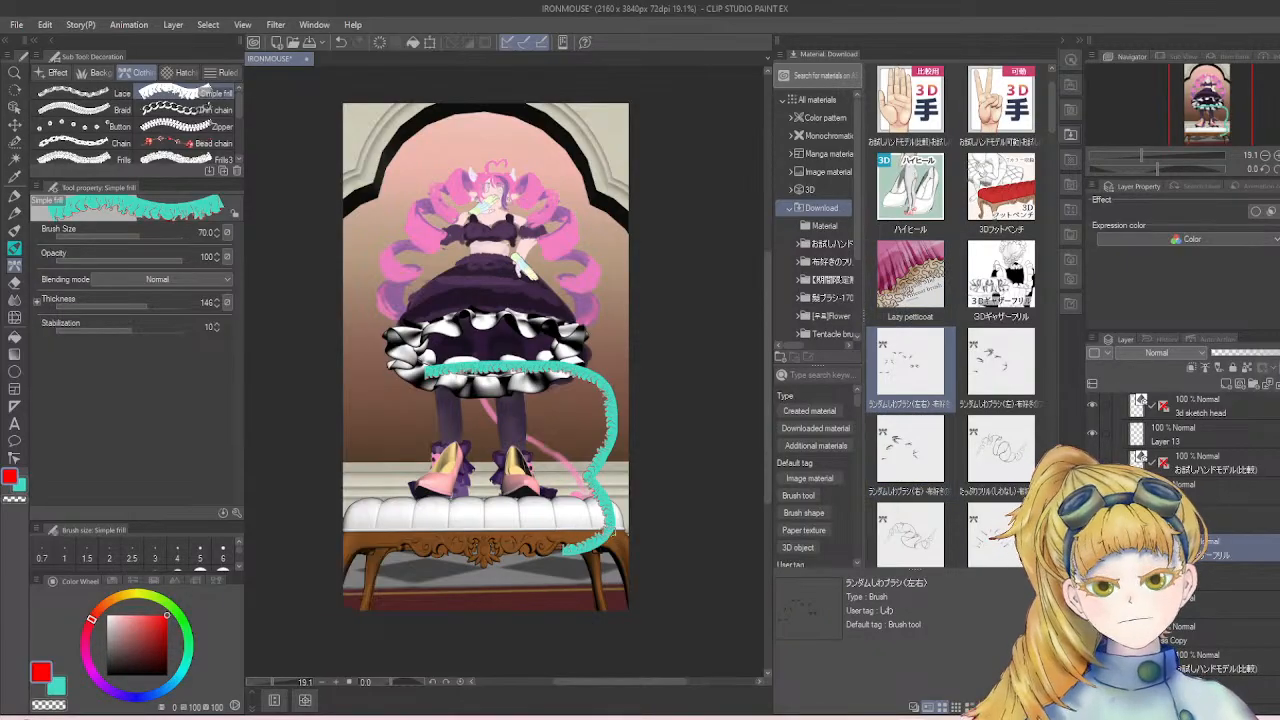
key(ctrl+z)
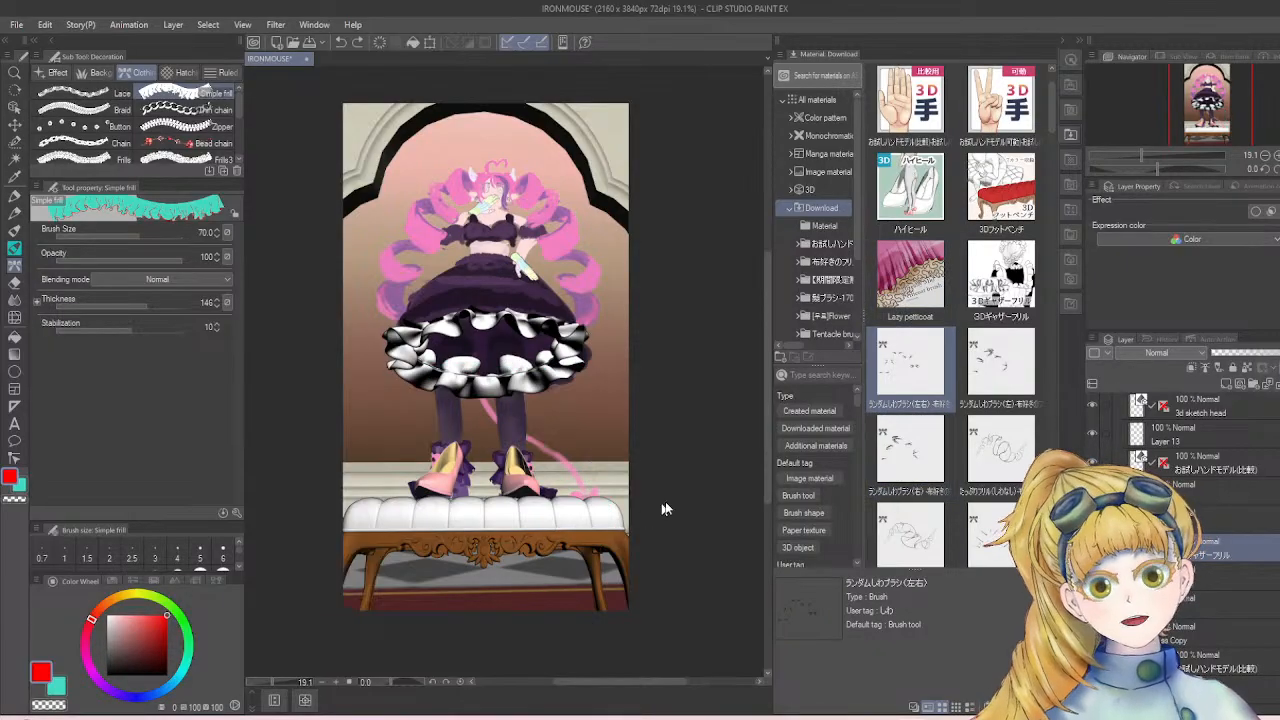
- View the material properties of the ランダムしわブラシ(左右) brush, and select the wrinkle line 2 brush (しわライン2) material
double_click(918, 367)
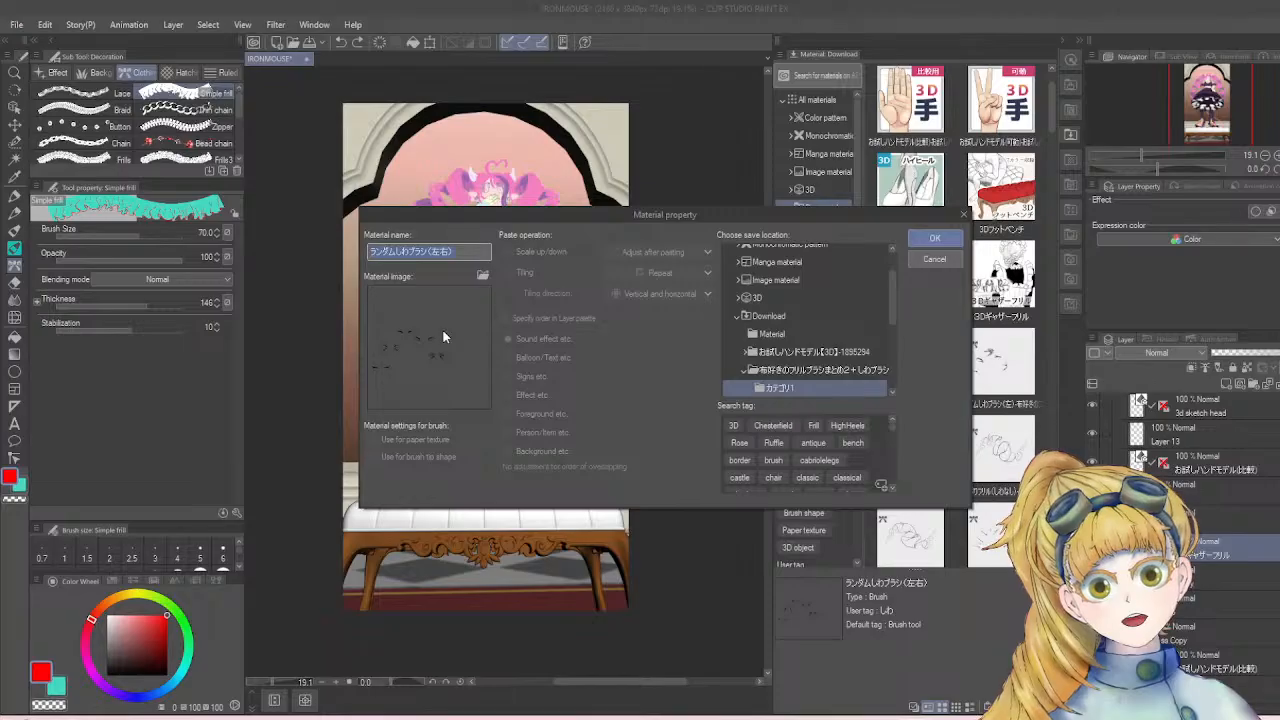
click(962, 214)
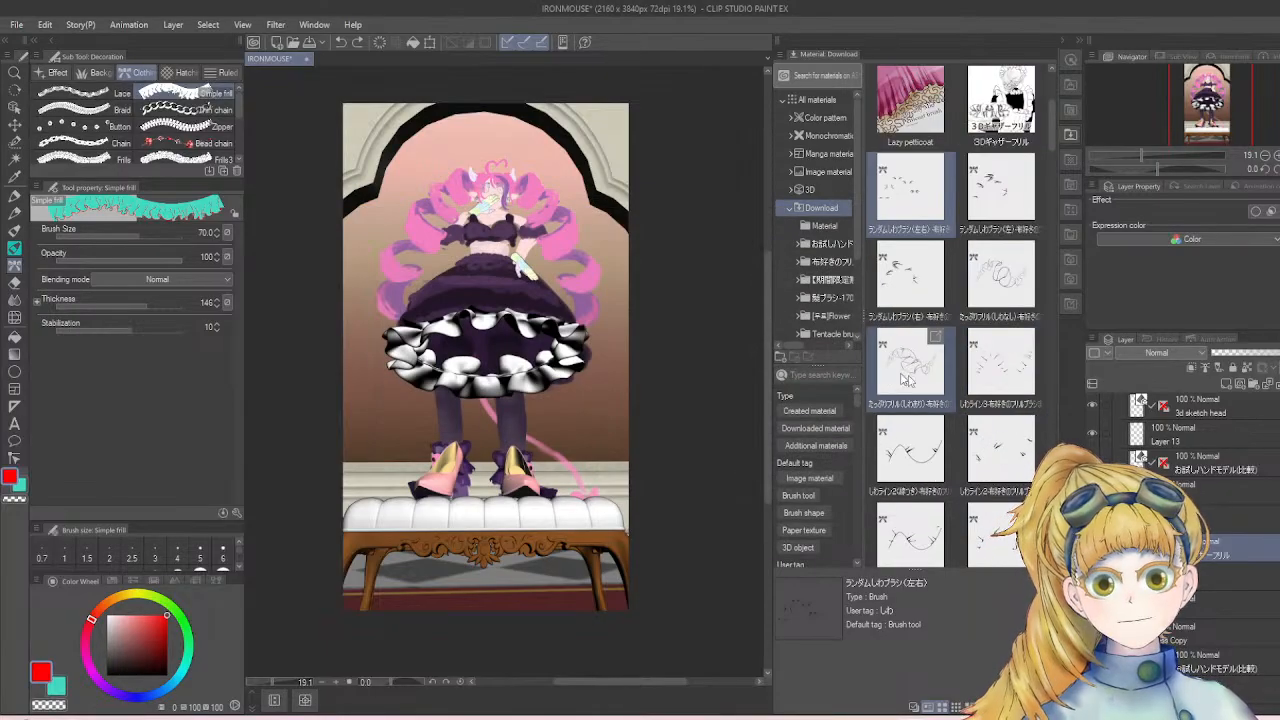
click(946, 443)
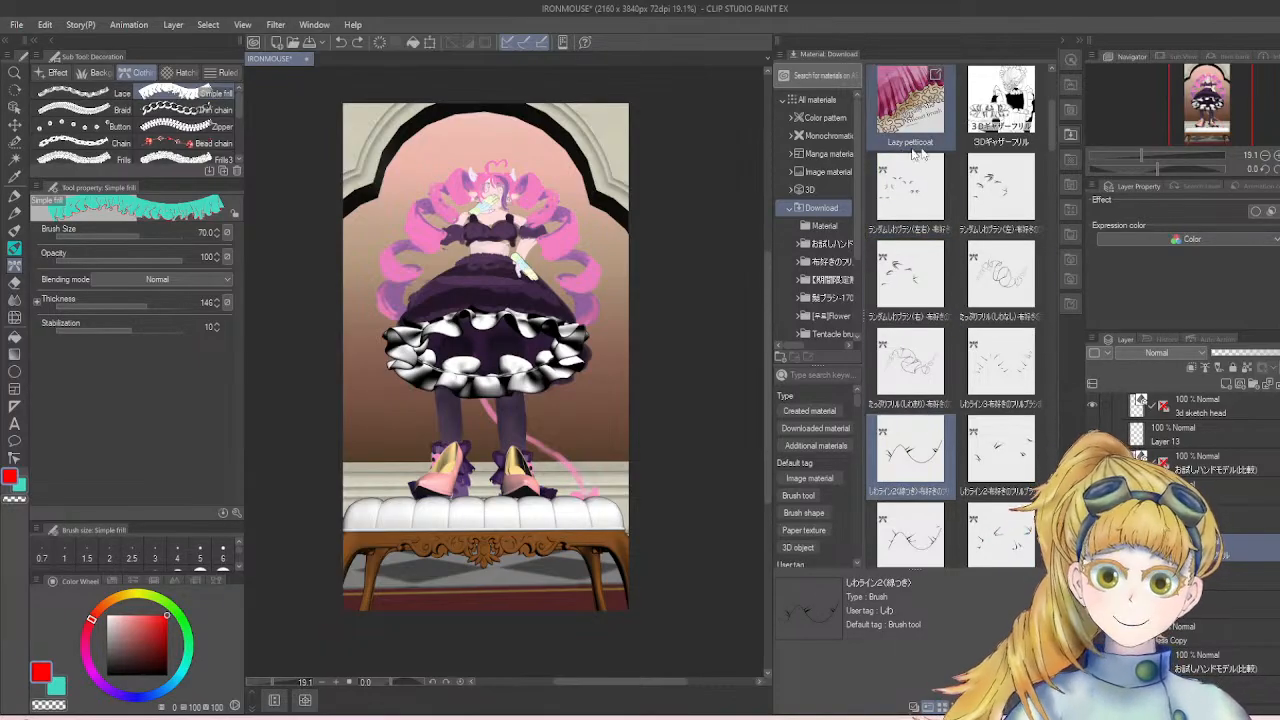
- Browse the downloaded jewellery materials, viewing the small red winged accessory, the チェーン013 chain brush and the seapearl brush tip
scroll(945, 250, down, 5)
scroll(953, 273, down, 3)
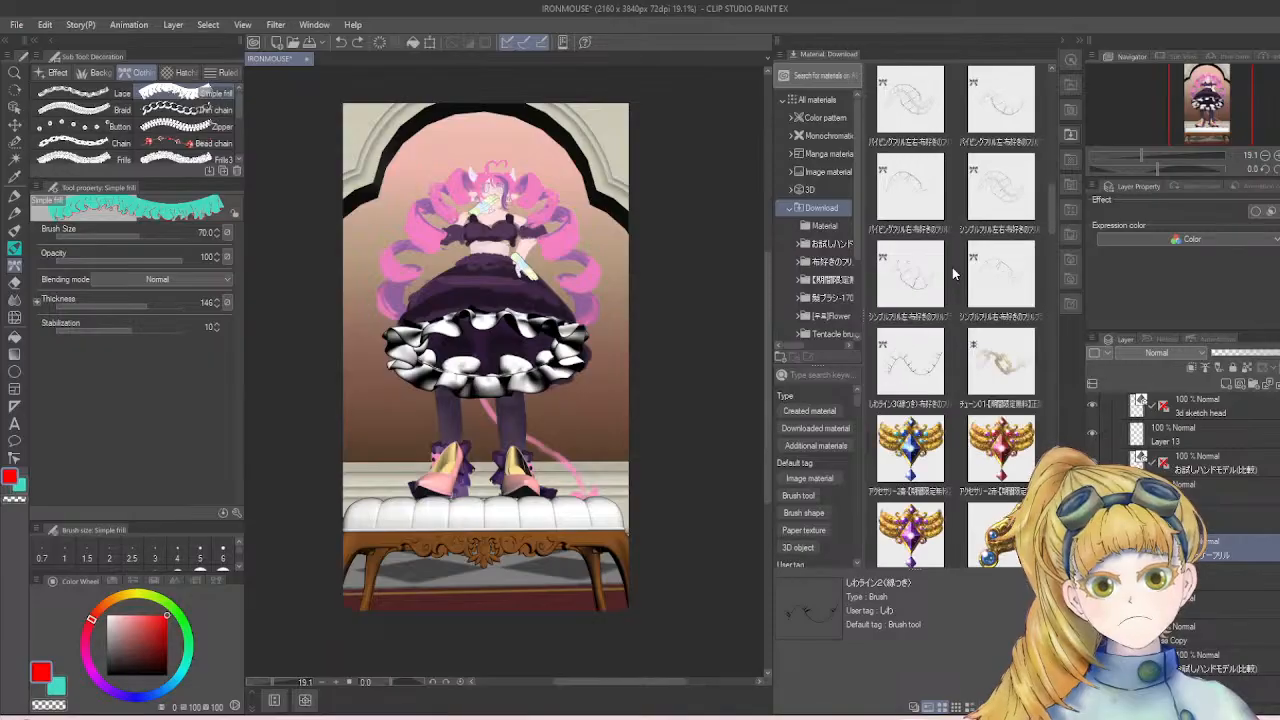
scroll(953, 273, down, 2)
click(928, 468)
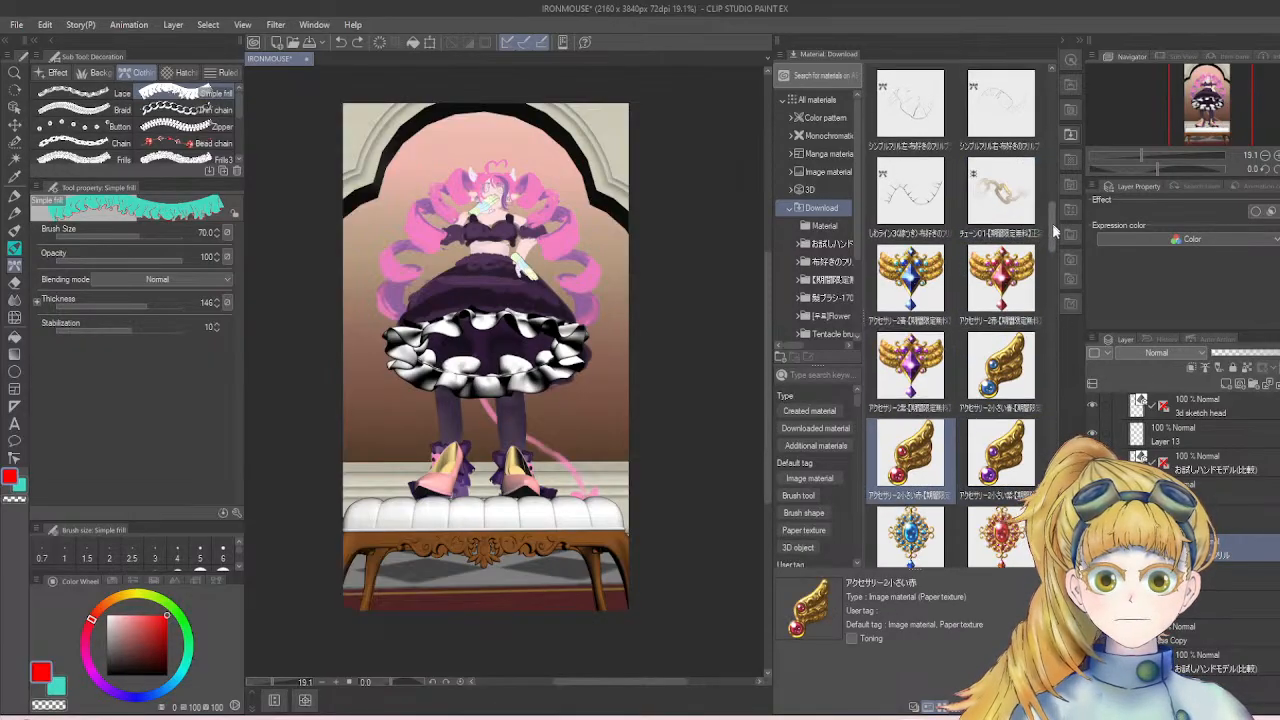
drag(1052, 223, 1053, 258)
scroll(1051, 259, down, 1)
scroll(960, 320, down, 1)
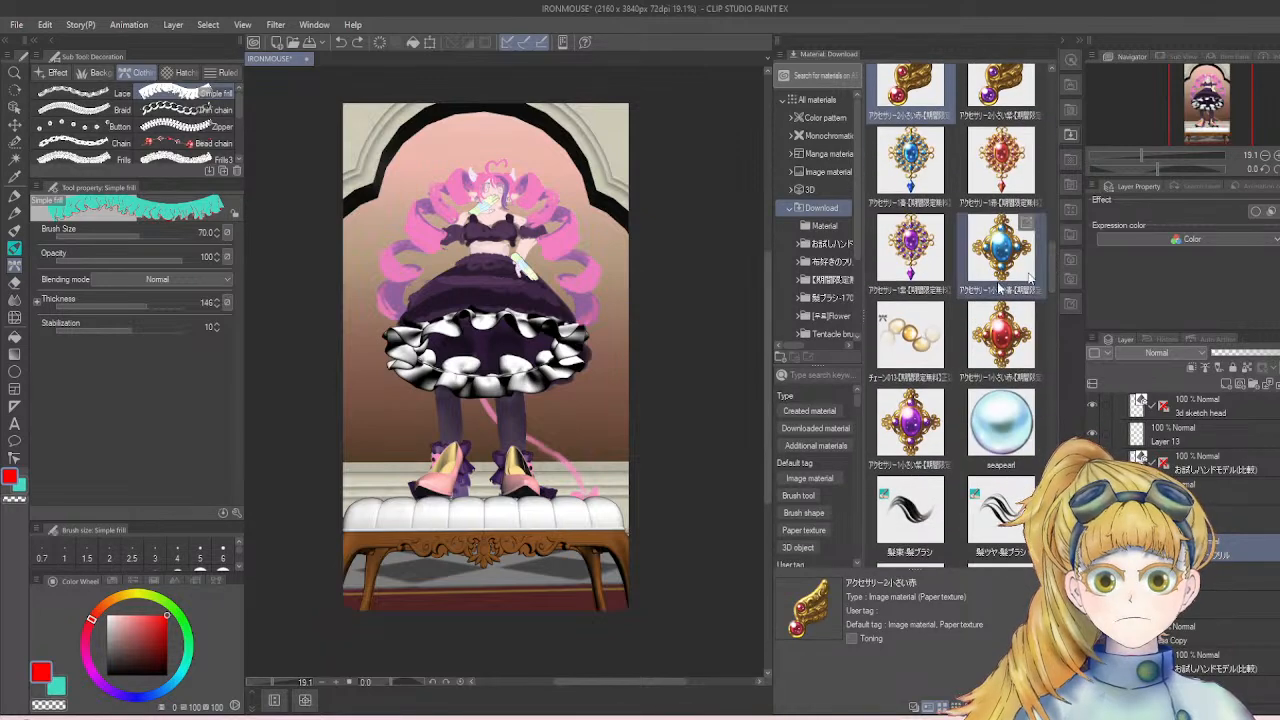
click(925, 345)
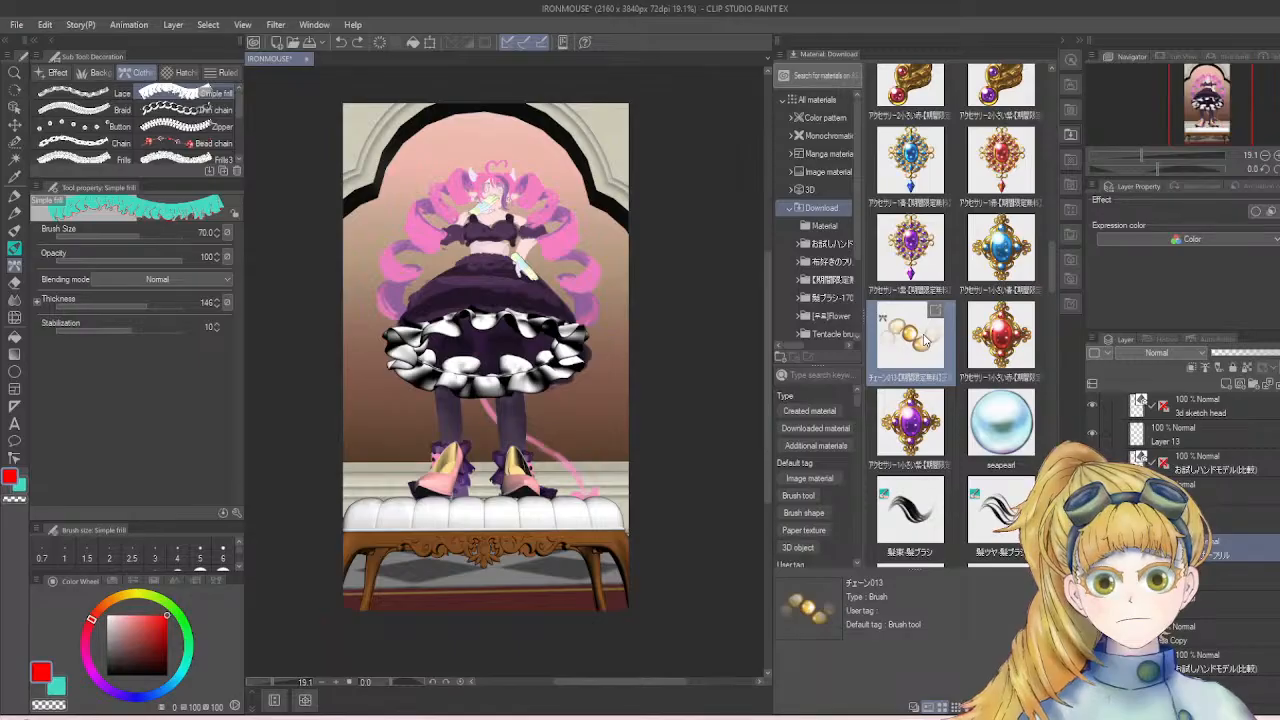
click(995, 413)
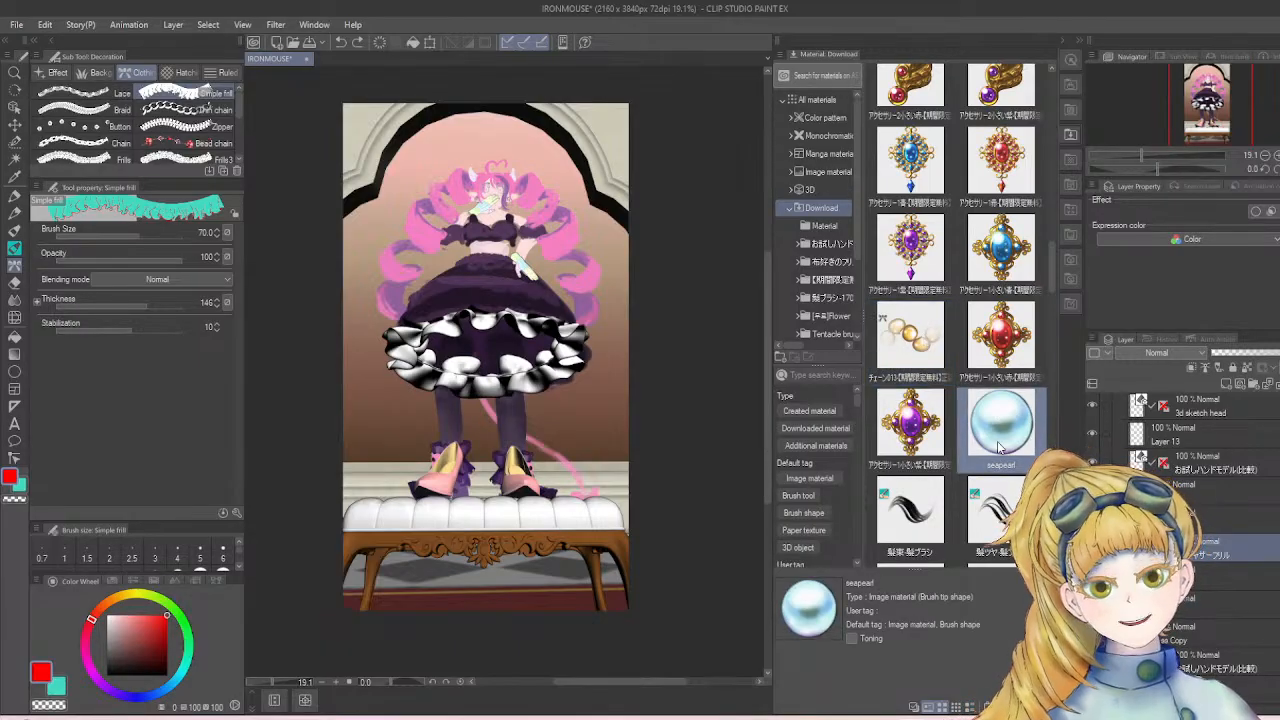
- Try a long string of pearls across the skirt and down the legs with the sea_pearl brush, and undo it
scroll(118, 118, down, 4)
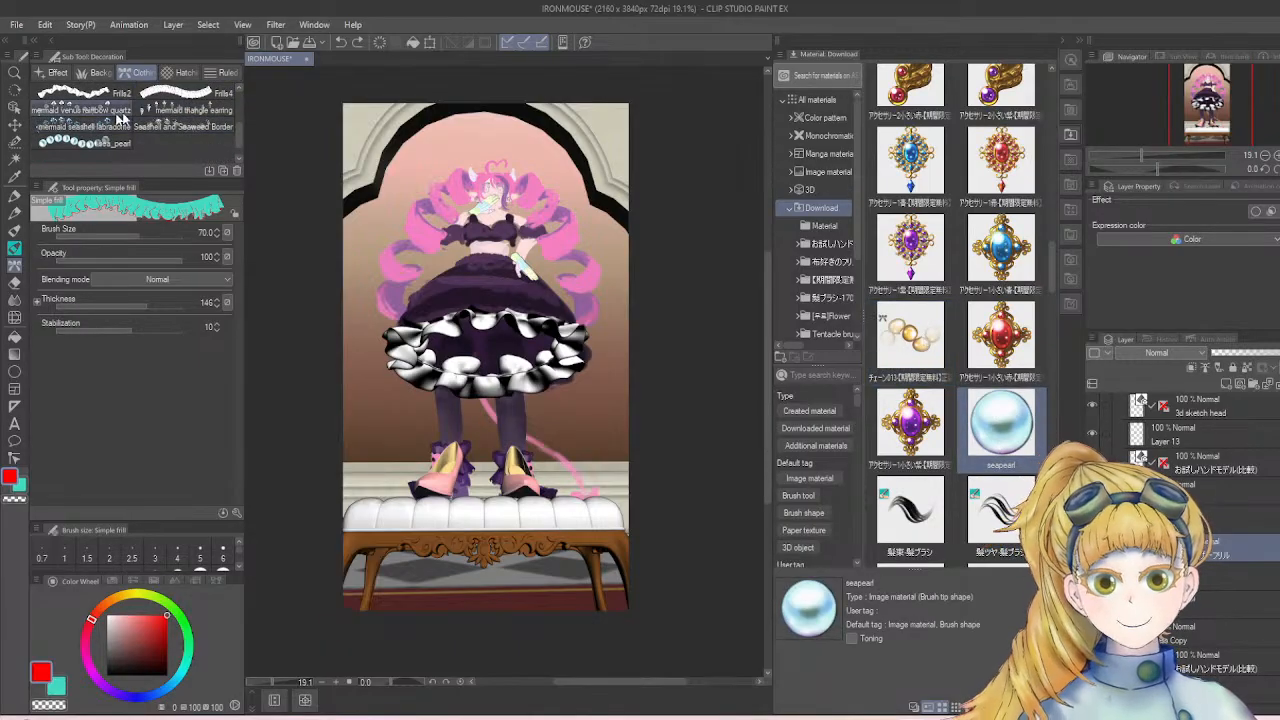
click(85, 142)
mouse_move(383, 300)
mouse_down()
mouse_move(557, 293)
mouse_move(336, 545)
mouse_up()
scroll(494, 293, up, 5)
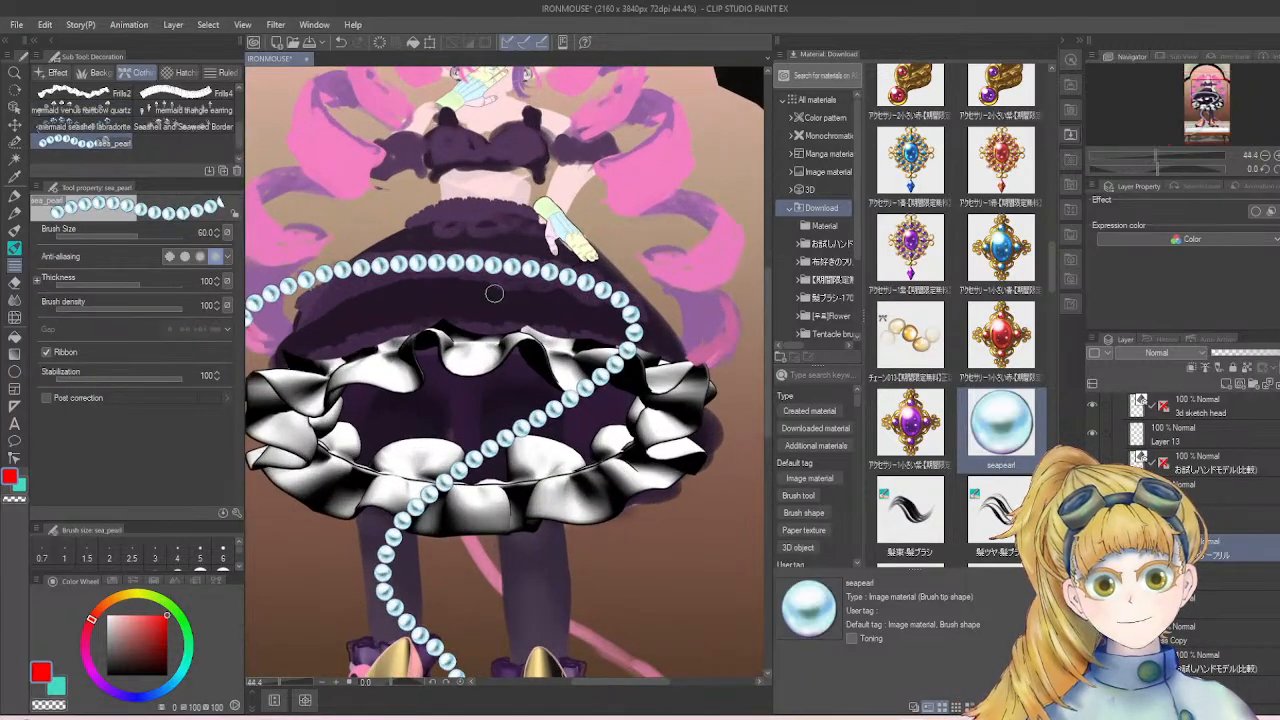
scroll(494, 293, up, 2)
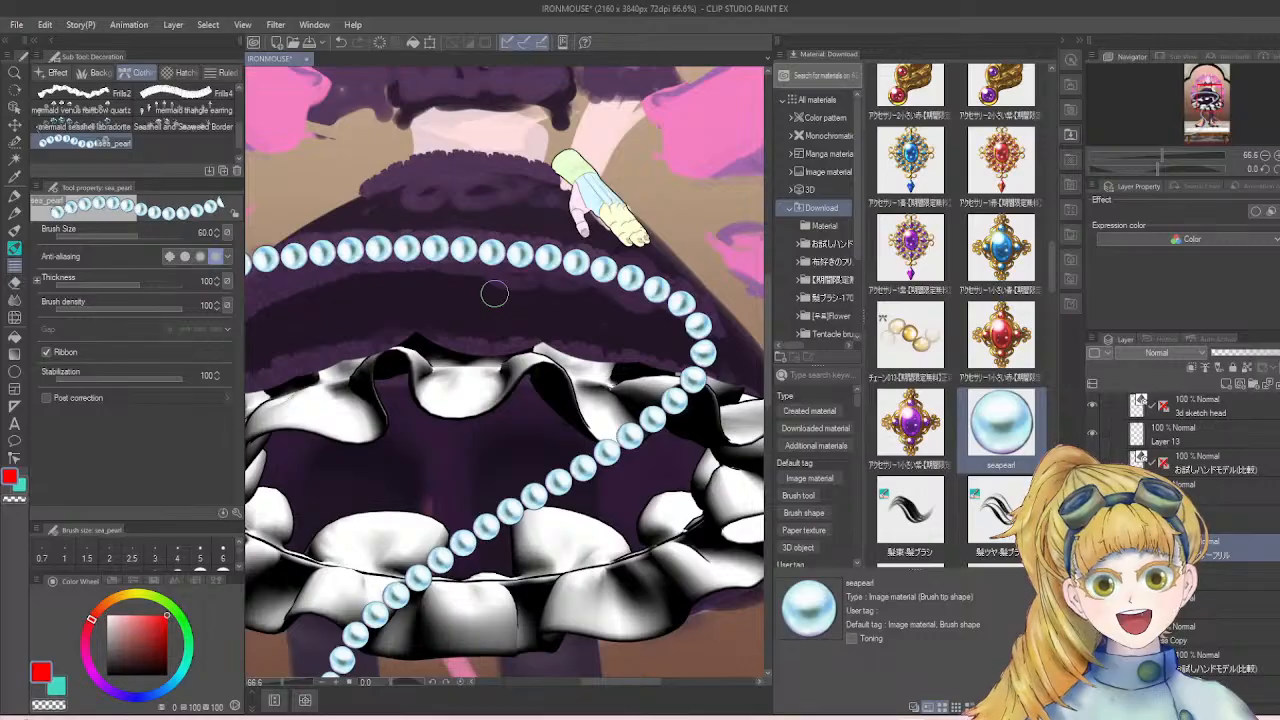
key(ctrl+z)
key(ctrl+z)
scroll(494, 293, down, 4)
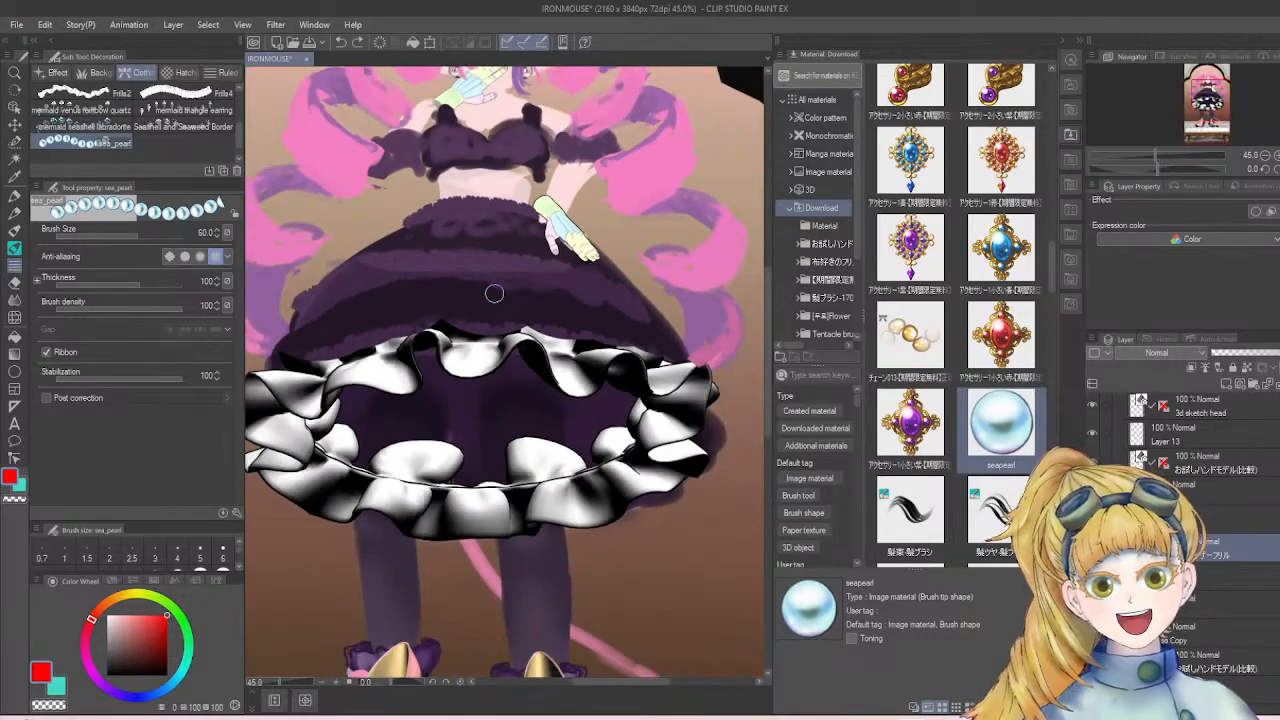
- Review the downloaded hair brush, rose and 3D materials, and collapse the material palette to enlarge the canvas area
scroll(509, 291, down, 2)
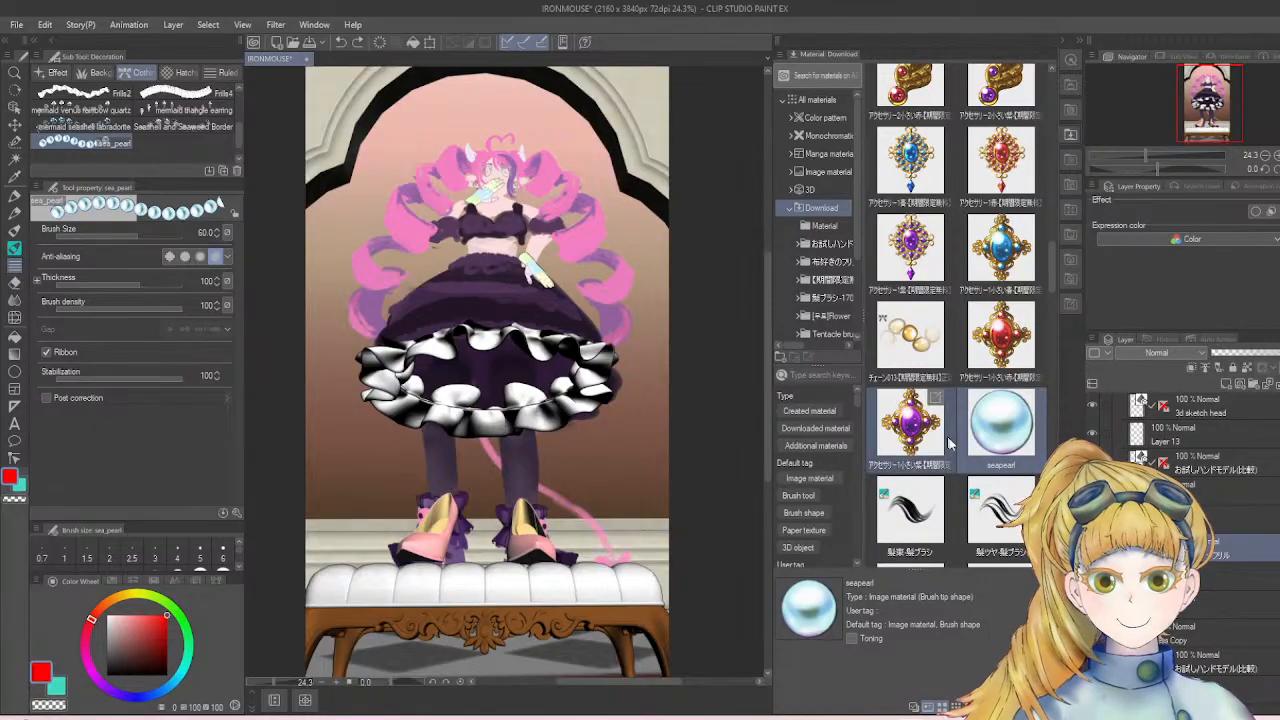
scroll(1005, 437, down, 3)
scroll(1005, 438, down, 2)
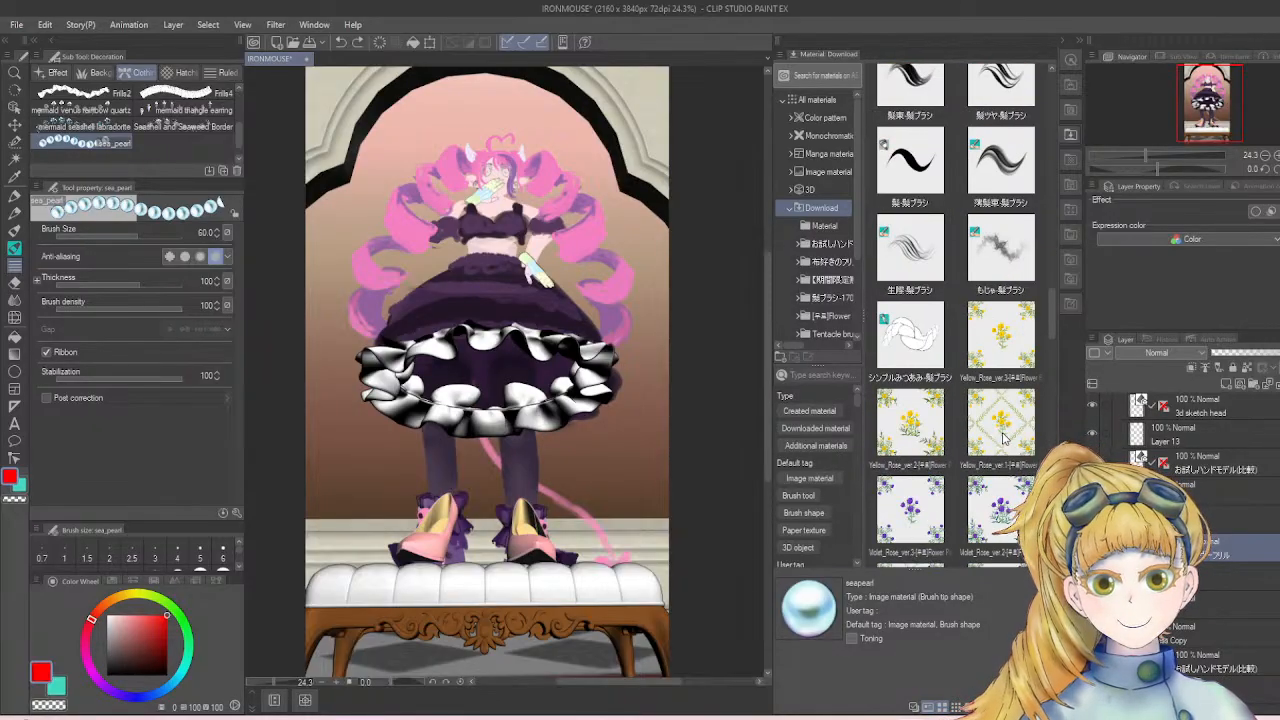
scroll(1005, 438, up, 15)
scroll(995, 250, up, 4)
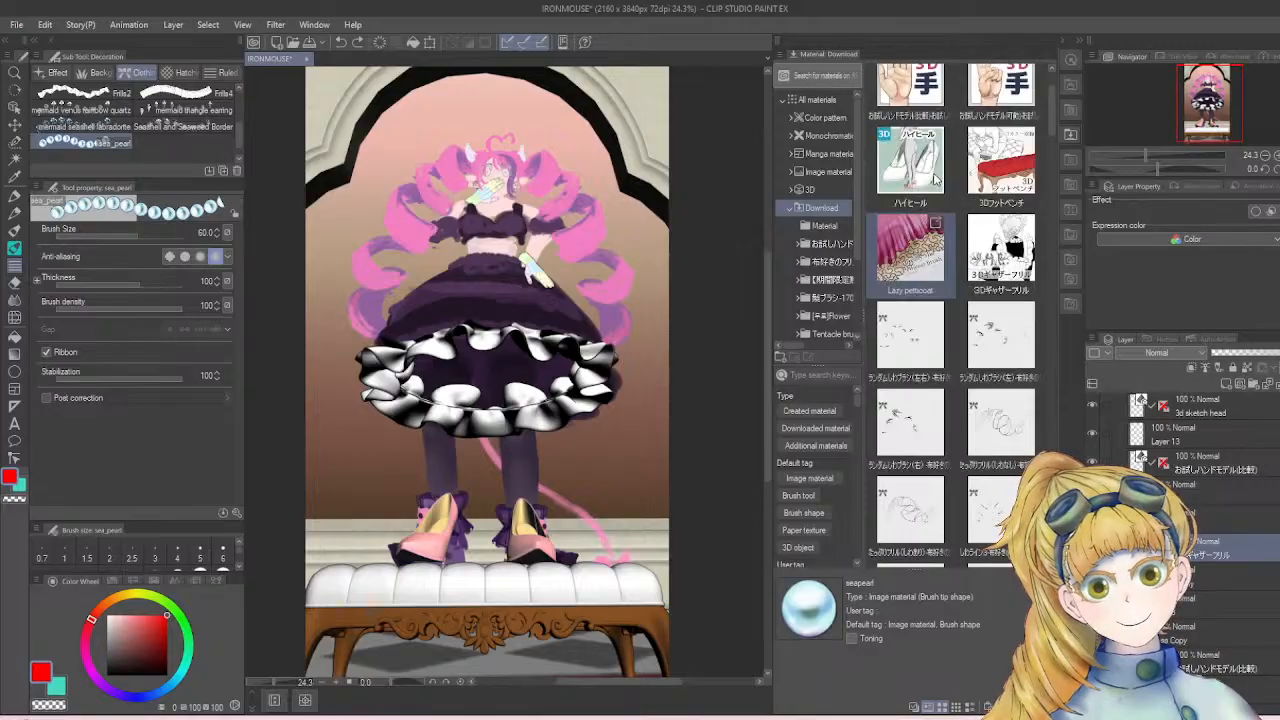
click(1059, 42)
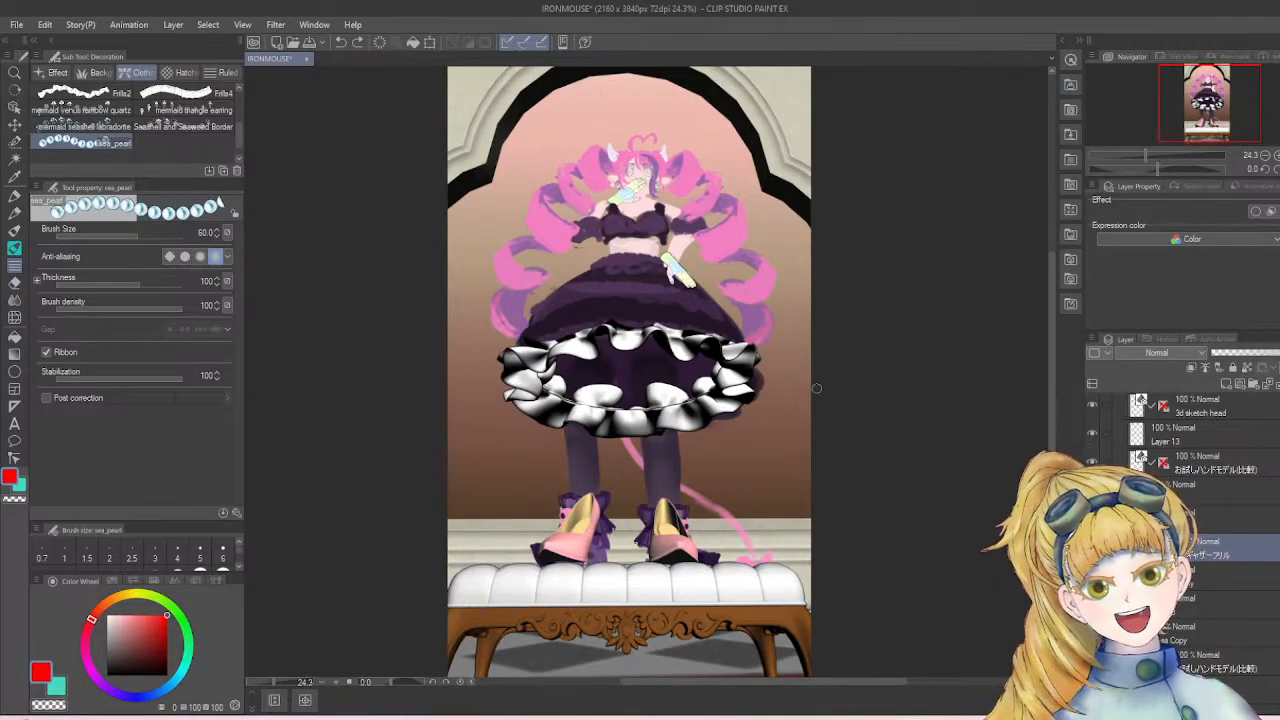
- Toggle the visibility of the lower background layer whose name ends in 下02 to compare the illustration with and without it
scroll(817, 388, down, 2)
scroll(817, 388, up, 2)
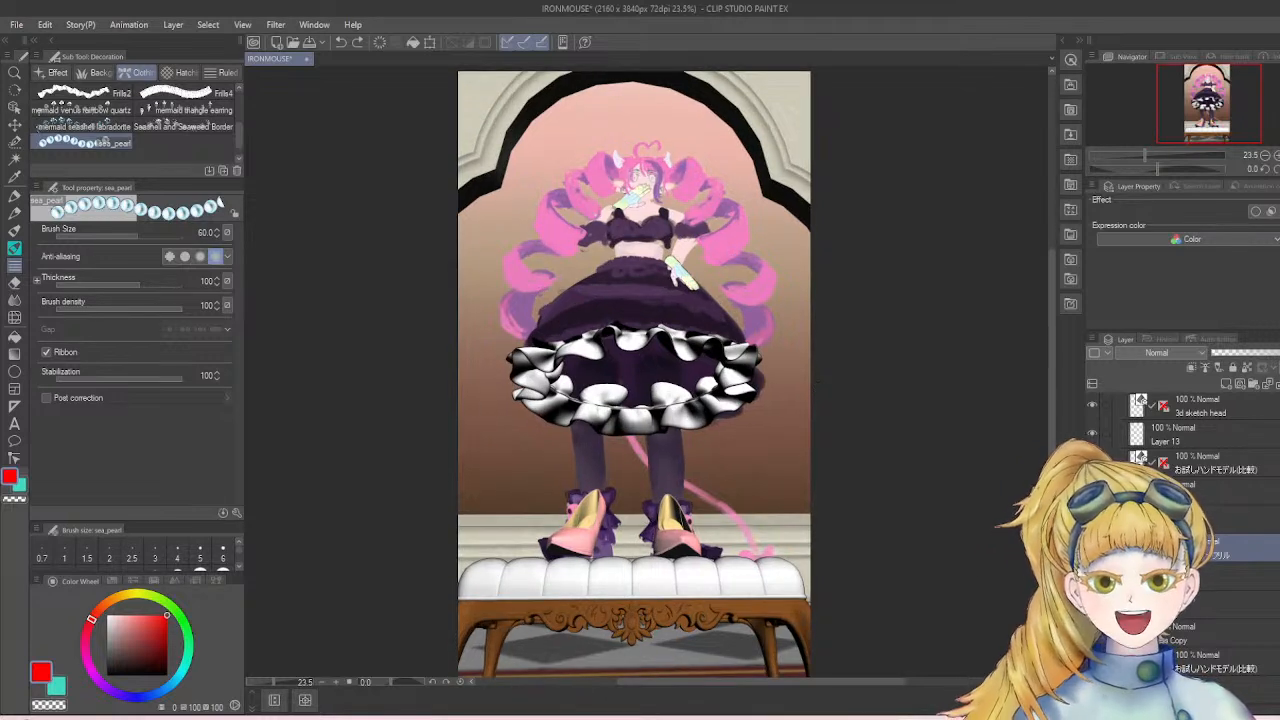
scroll(1190, 520, down, 5)
scroll(1185, 520, down, 7)
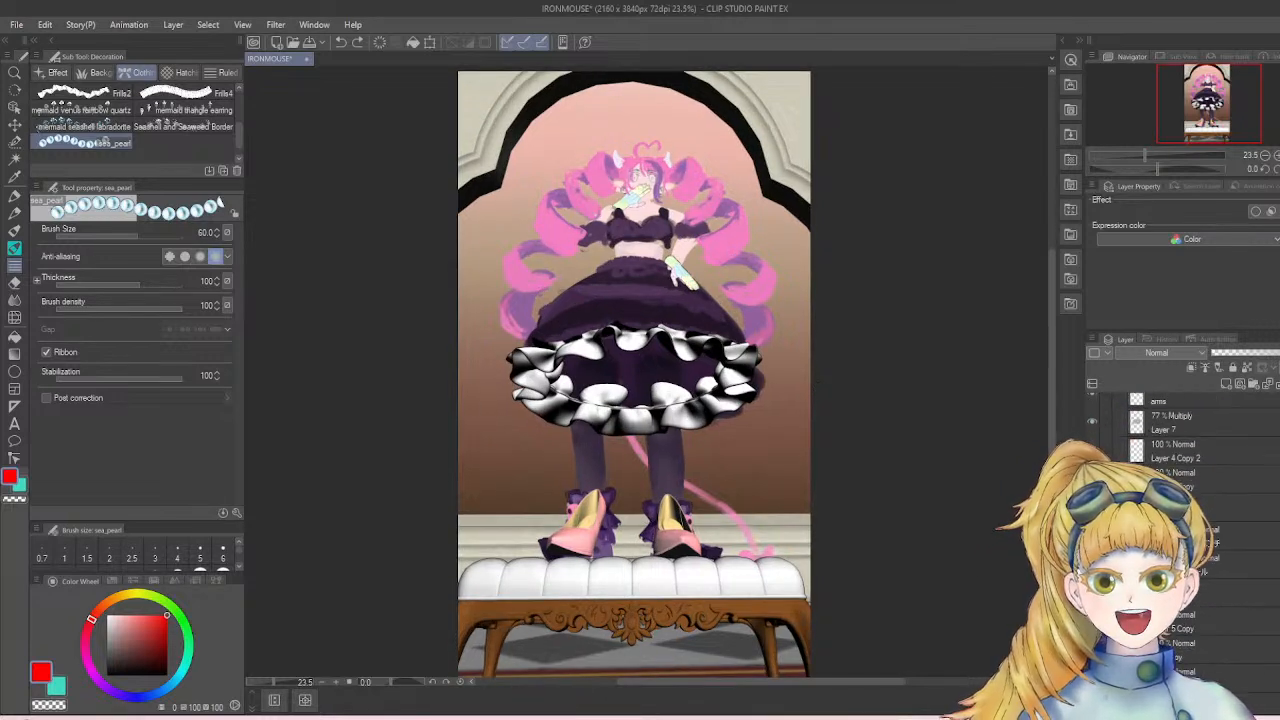
scroll(1185, 430, down, 3)
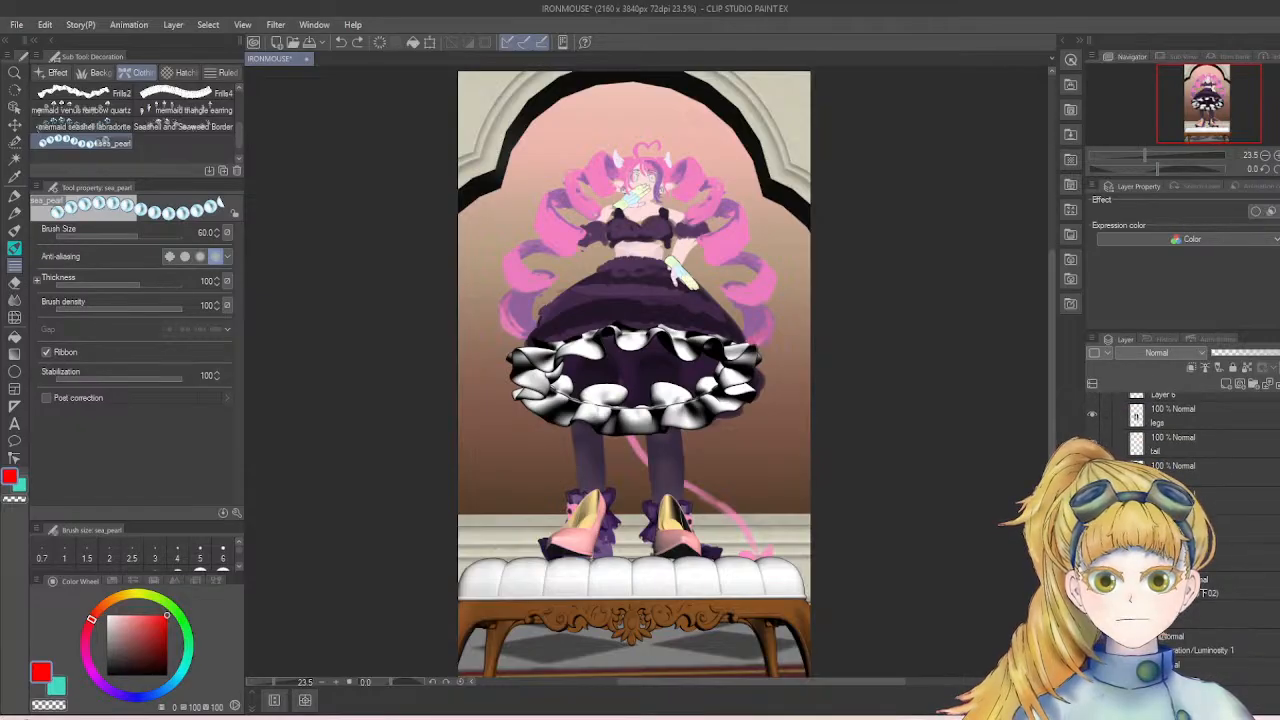
click(1092, 586)
click(1092, 586)
click(1092, 586)
click(1092, 586)
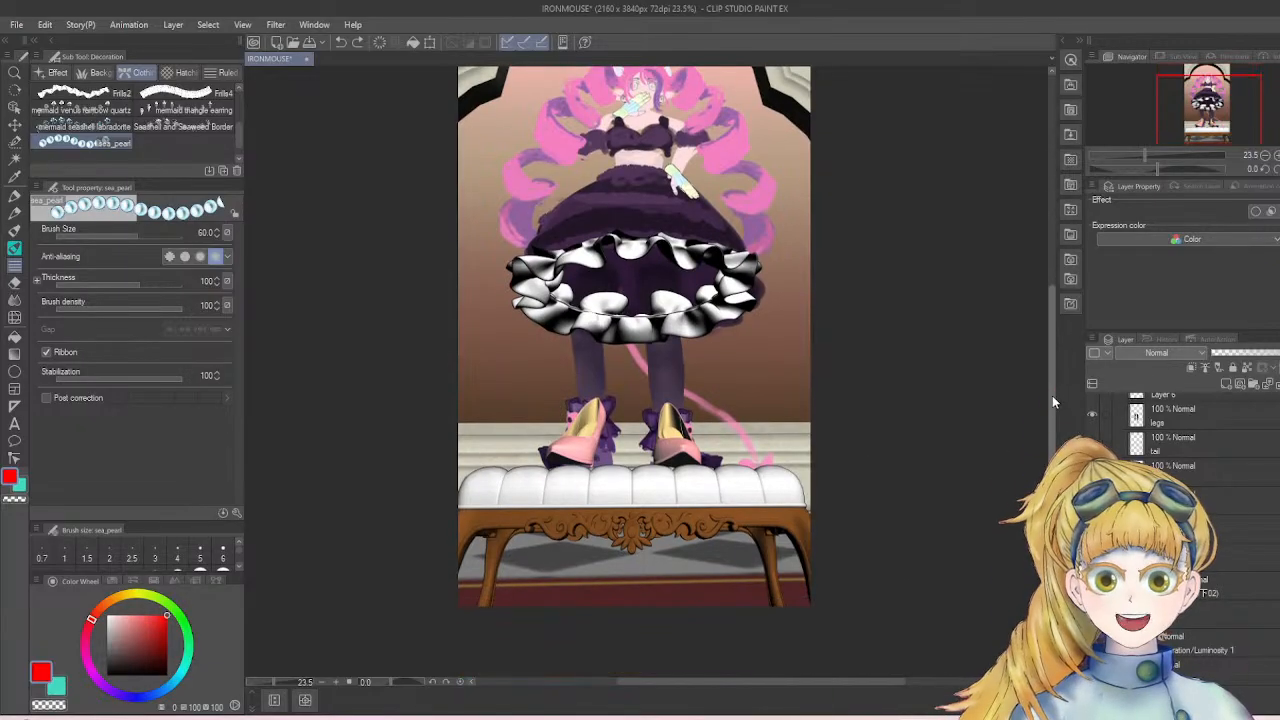
- Examine the whole illustration, from the character's hair and frilled skirt down to the heels and footstool
scroll(887, 460, down, 1)
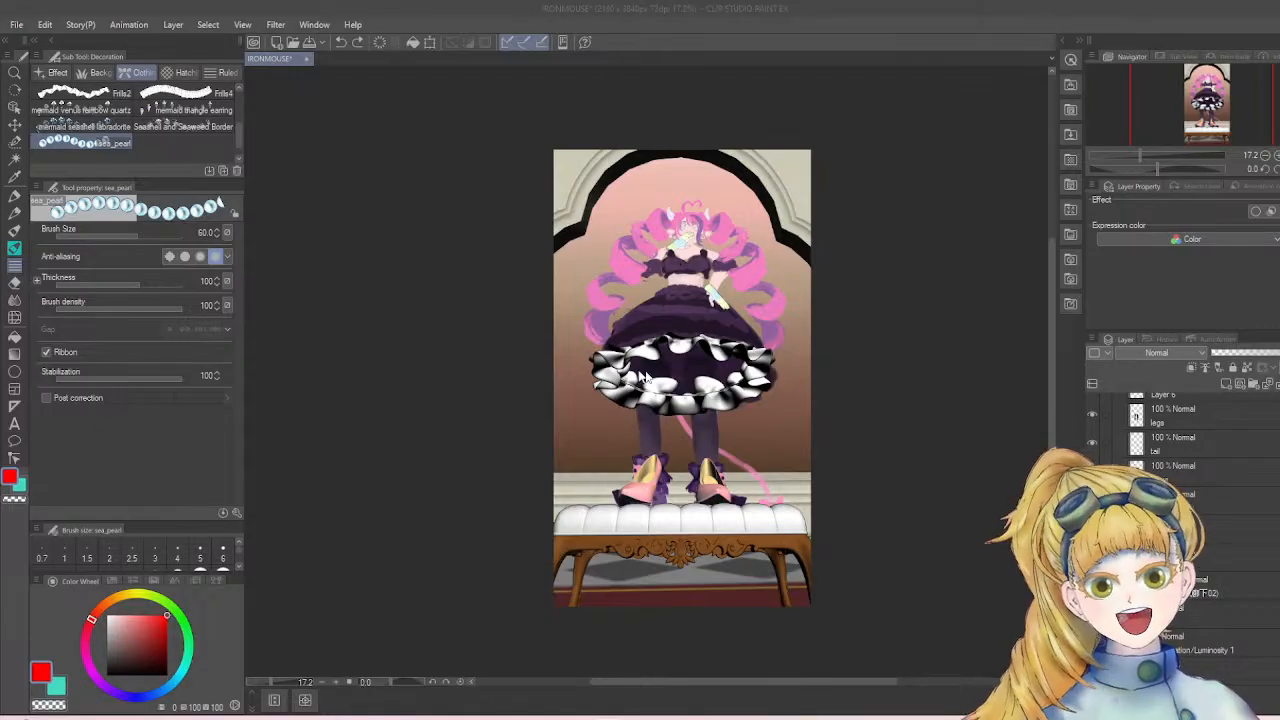
scroll(660, 390, up, 2)
scroll(716, 410, up, 1)
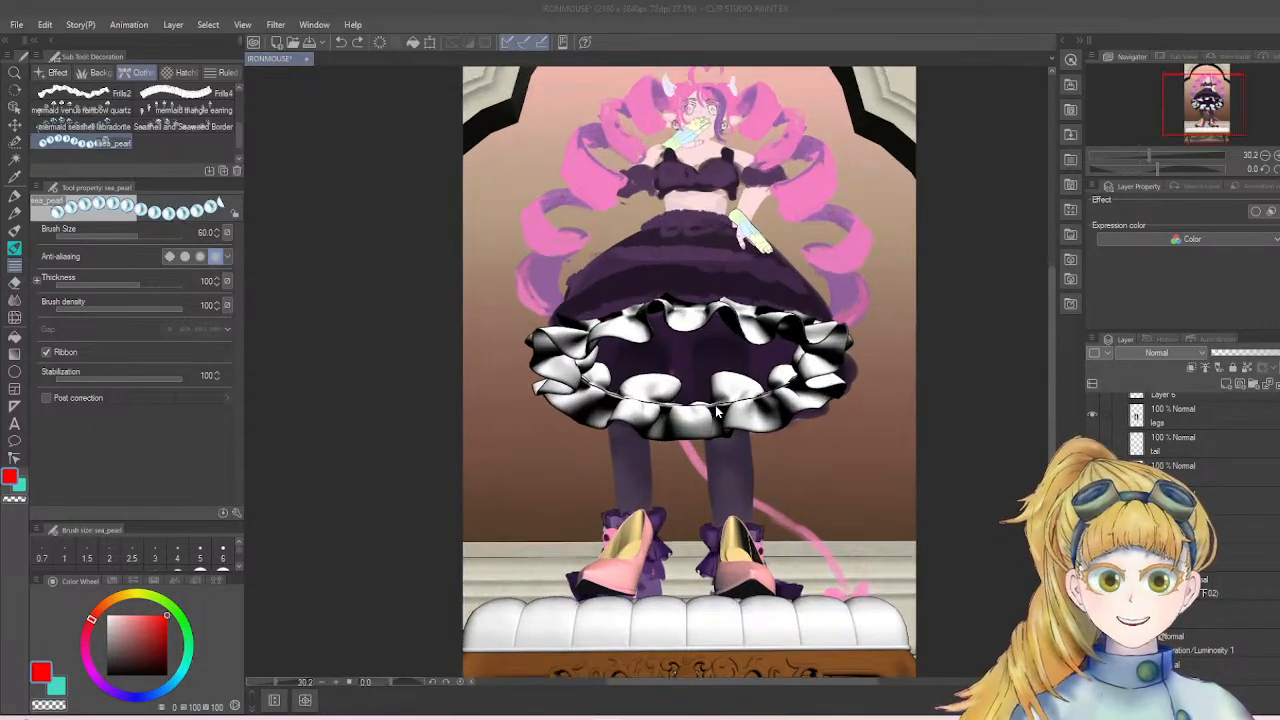
scroll(760, 436, down, 1)
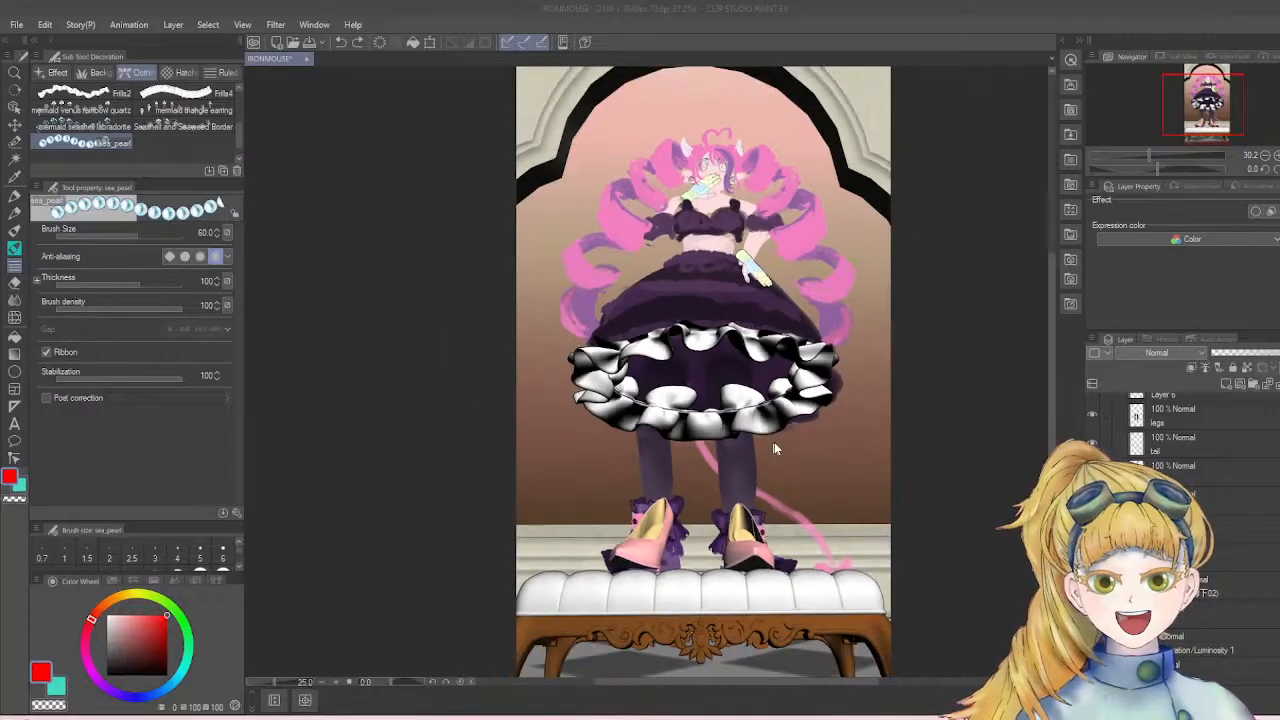
mouse_move(1049, 372)
mouse_down()
mouse_move(1049, 409)
mouse_move(1063, 390)
mouse_up()
key(ctrl+minus)
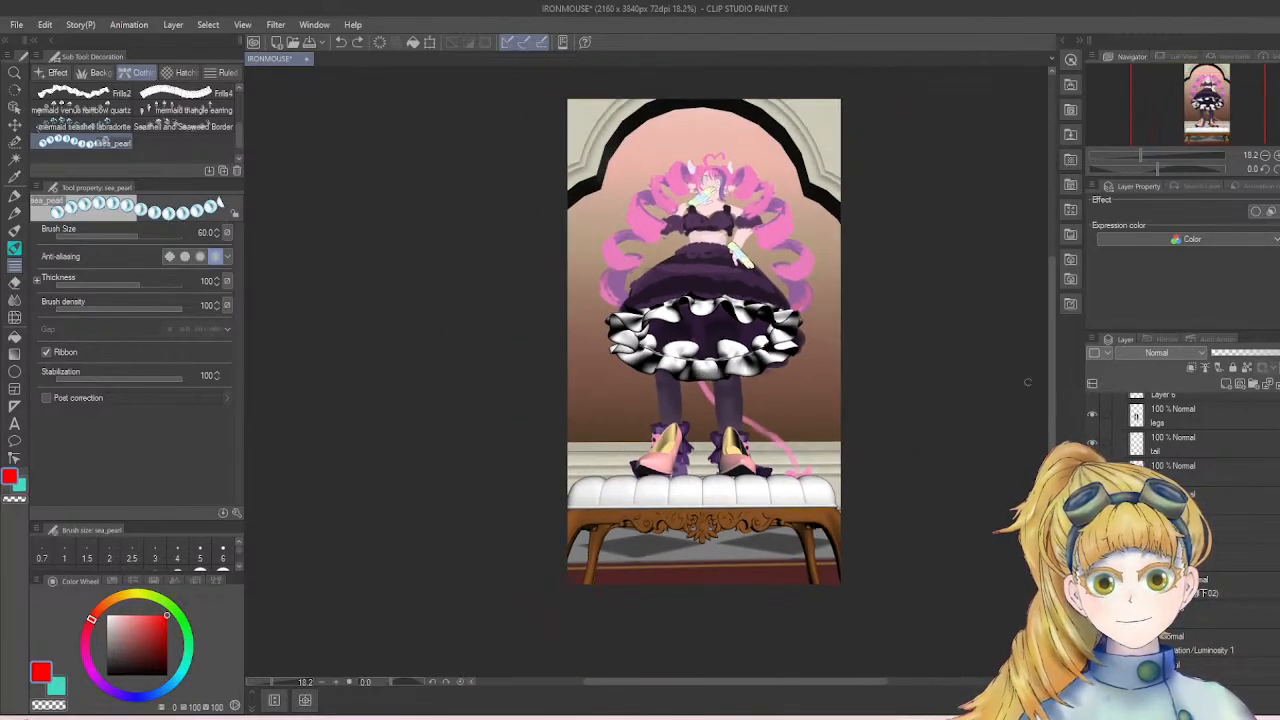
drag(1053, 437, 1043, 417)
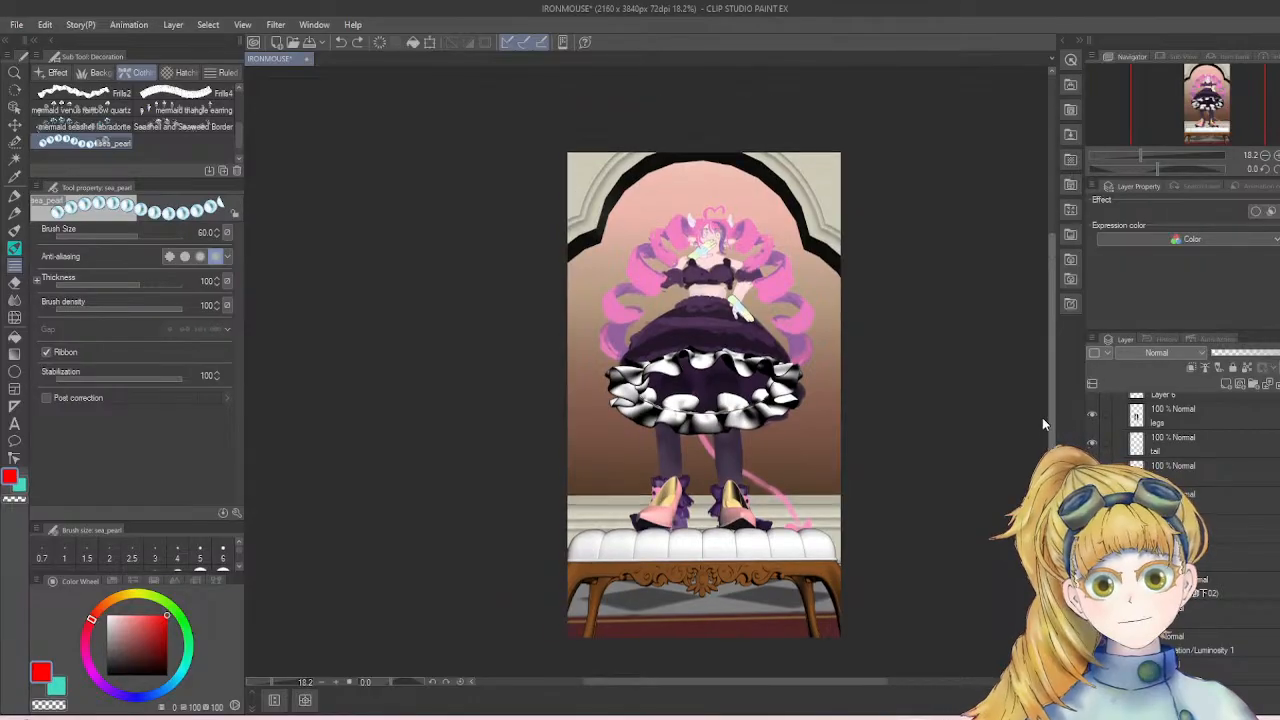
scroll(690, 360, up, 2)
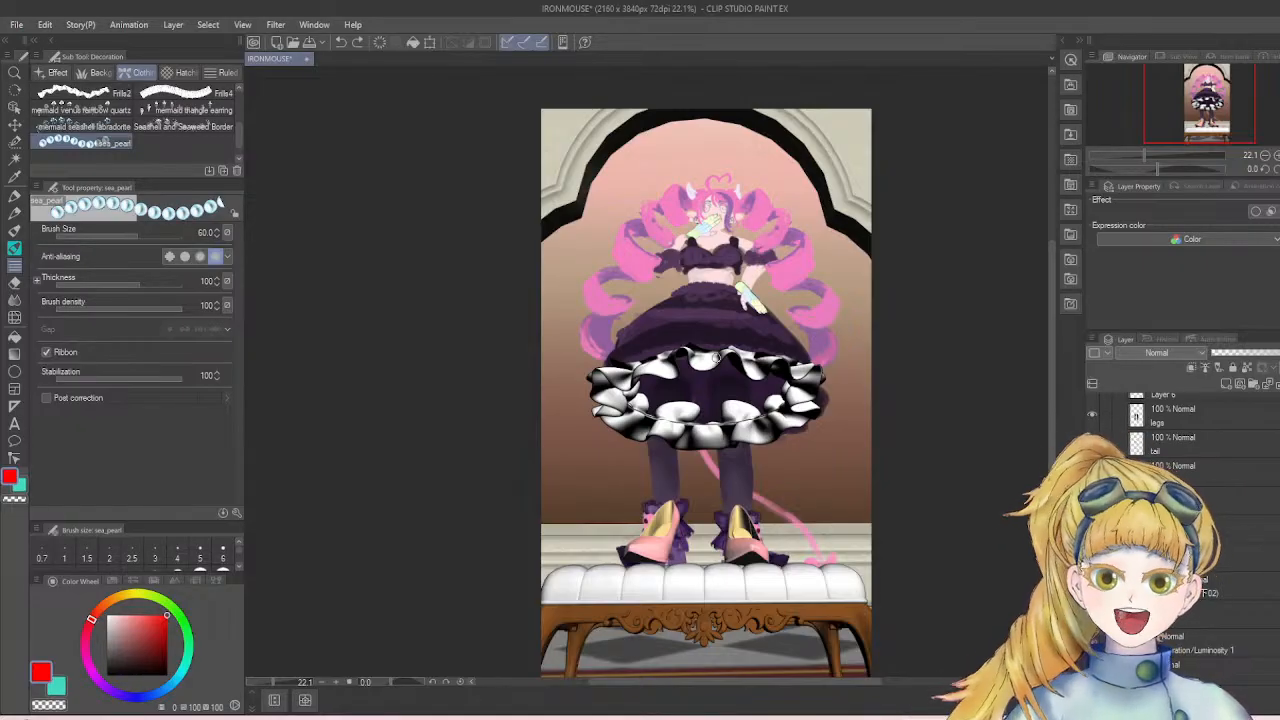
scroll(766, 343, up, 4)
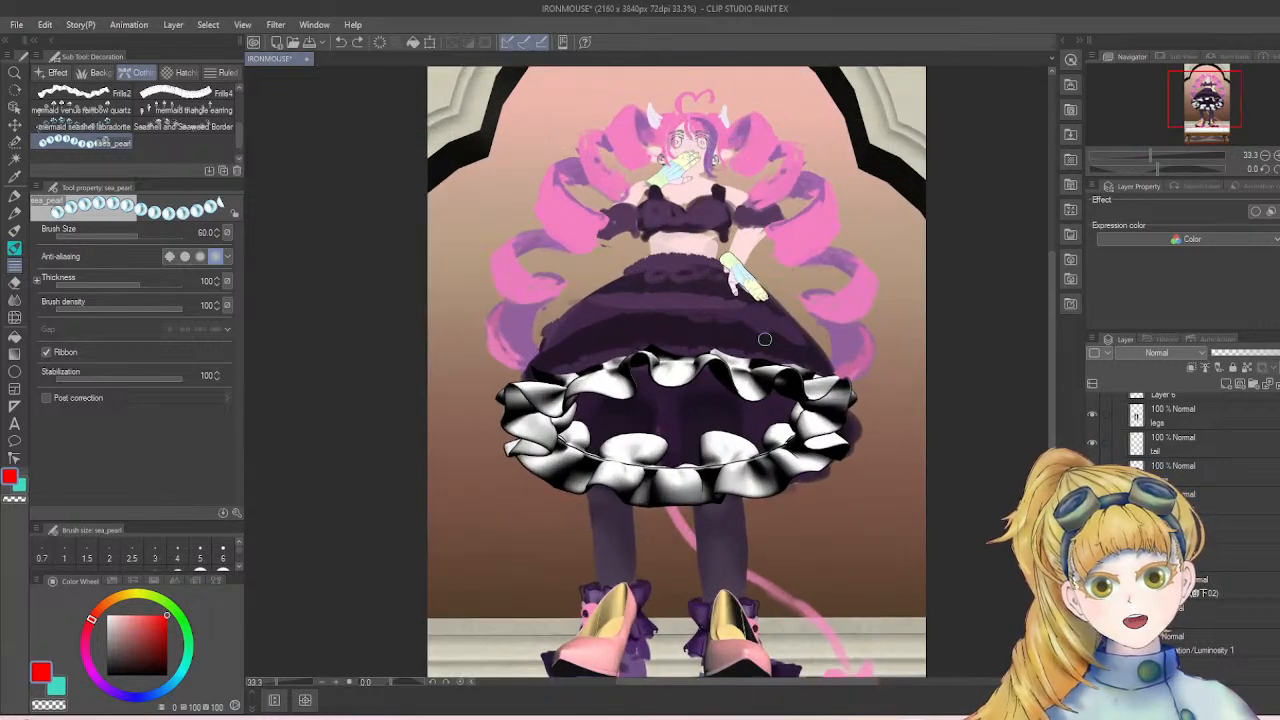
- Hide the ハイヒール layer and examine the painted feet and frilled ankle cuffs with skulls beneath the high heels
click(1204, 592)
scroll(1204, 592, up, 2)
scroll(1208, 516, up, 2)
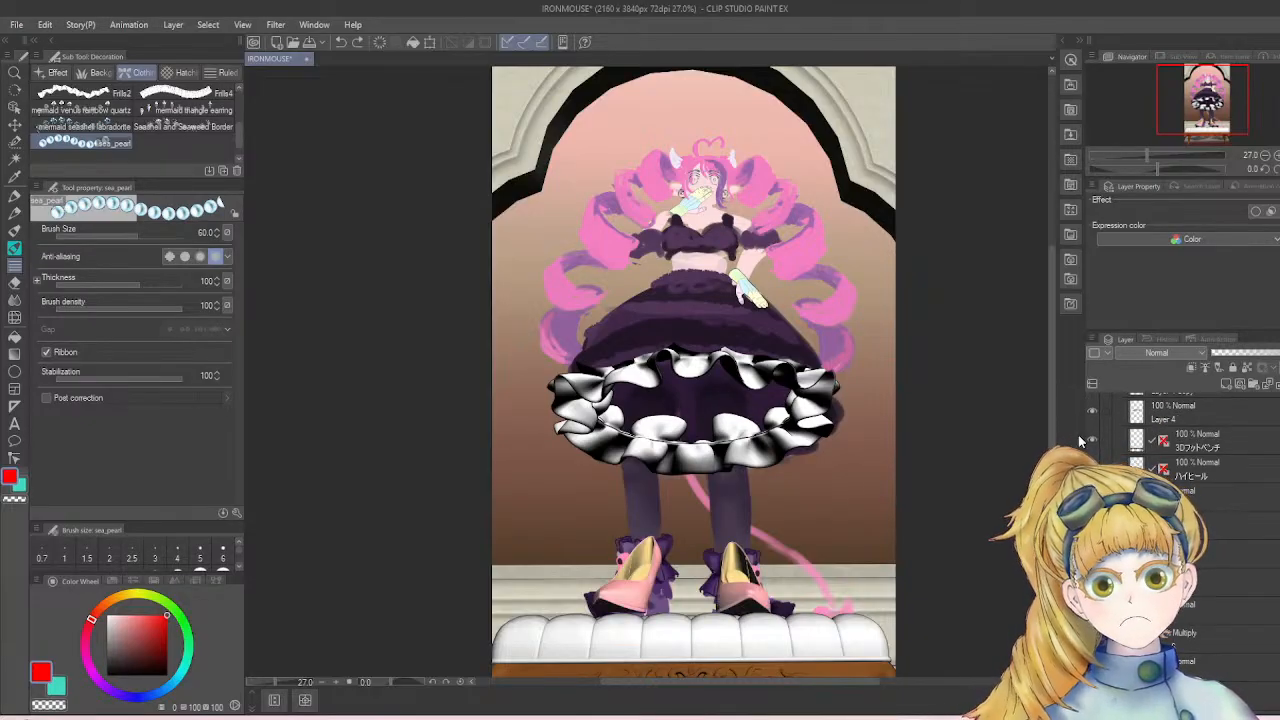
click(1092, 467)
scroll(694, 593, up, 2)
scroll(694, 593, up, 2)
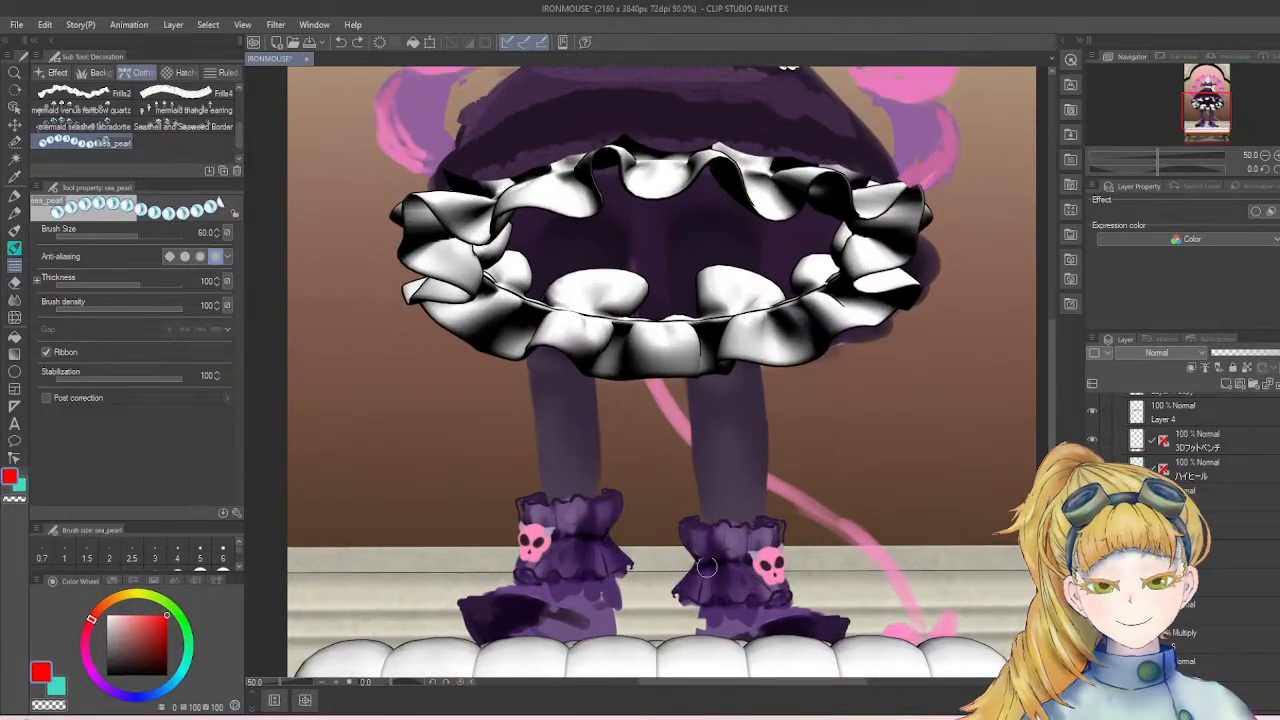
scroll(841, 619, up, 2)
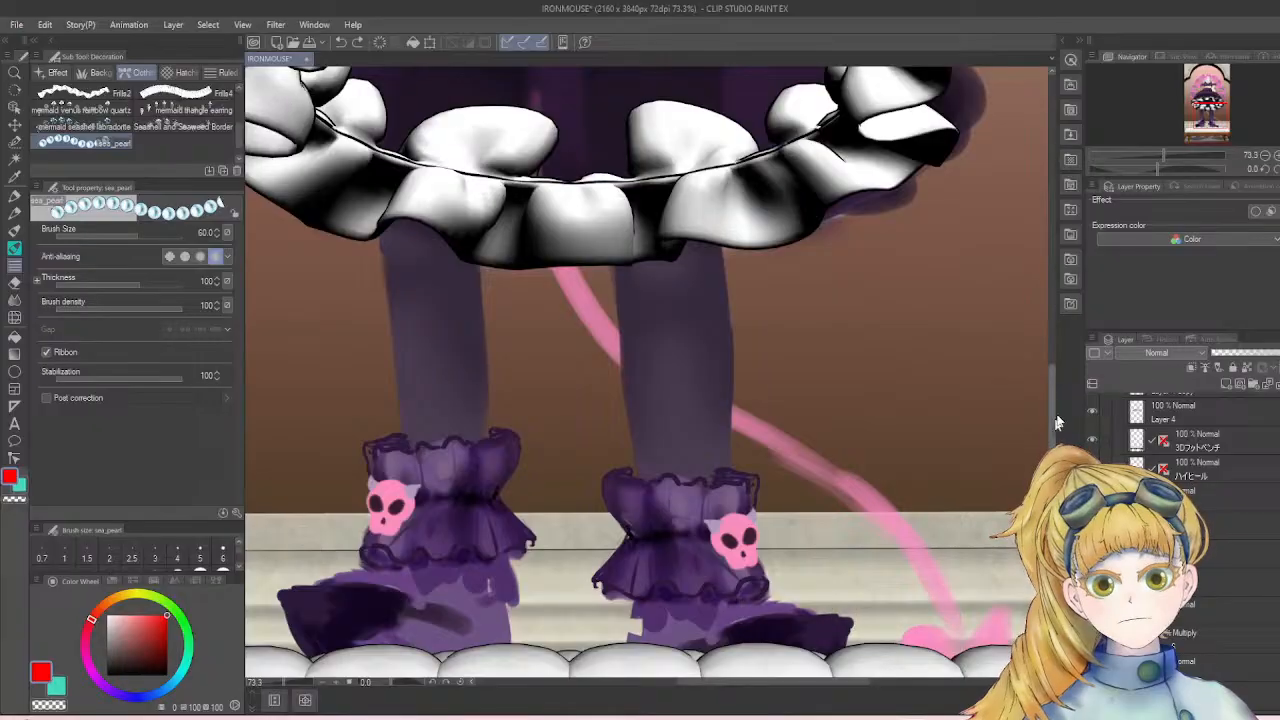
drag(1050, 409, 1050, 451)
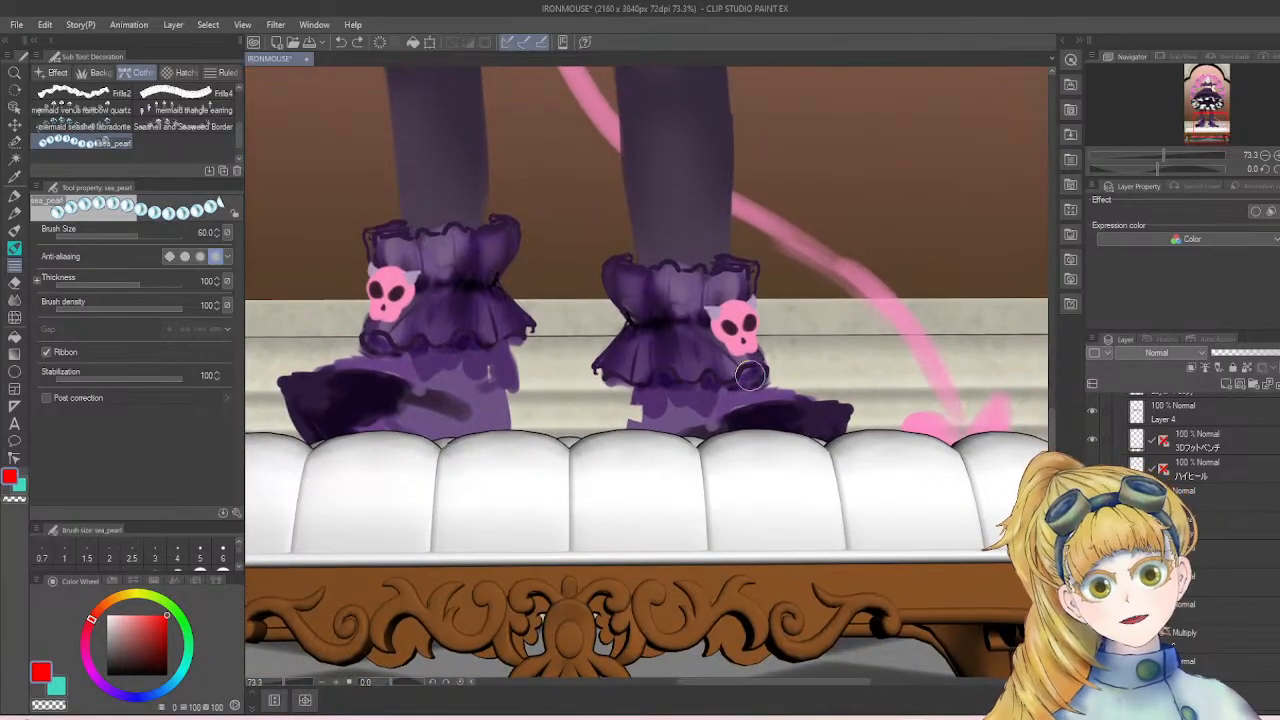
scroll(762, 372, down, 1)
scroll(762, 372, down, 3)
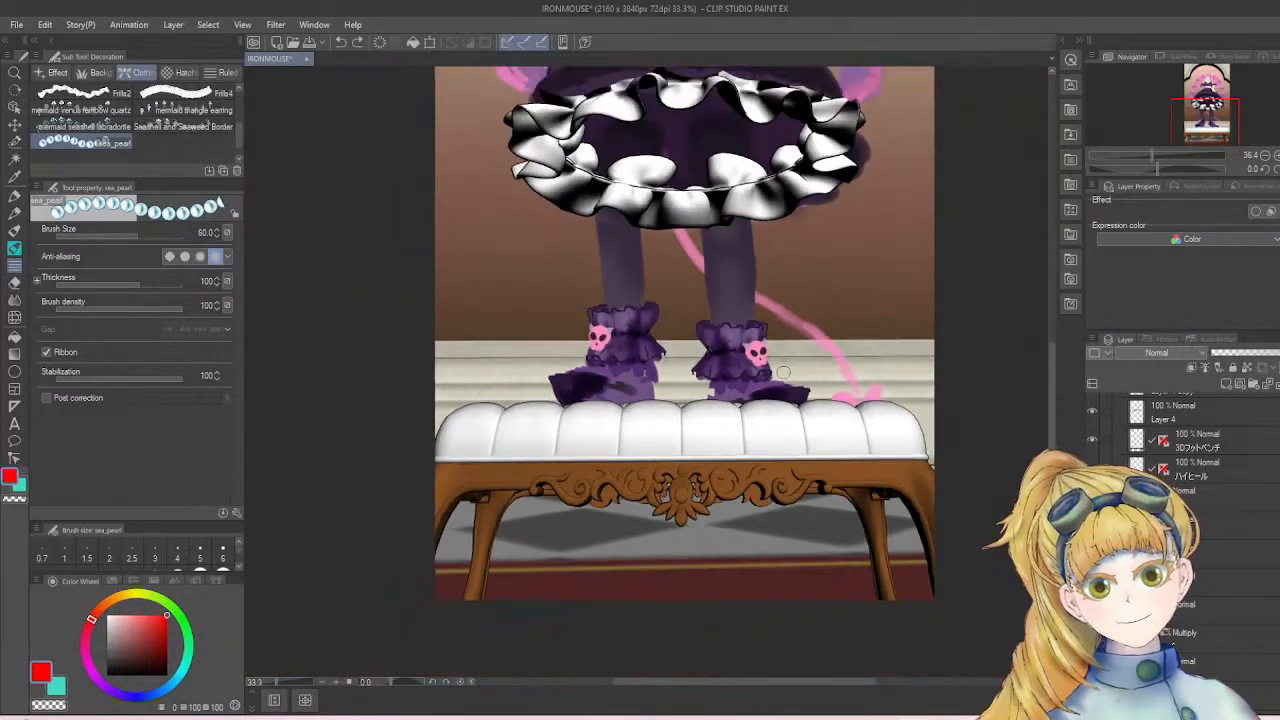
drag(657, 324, 657, 432)
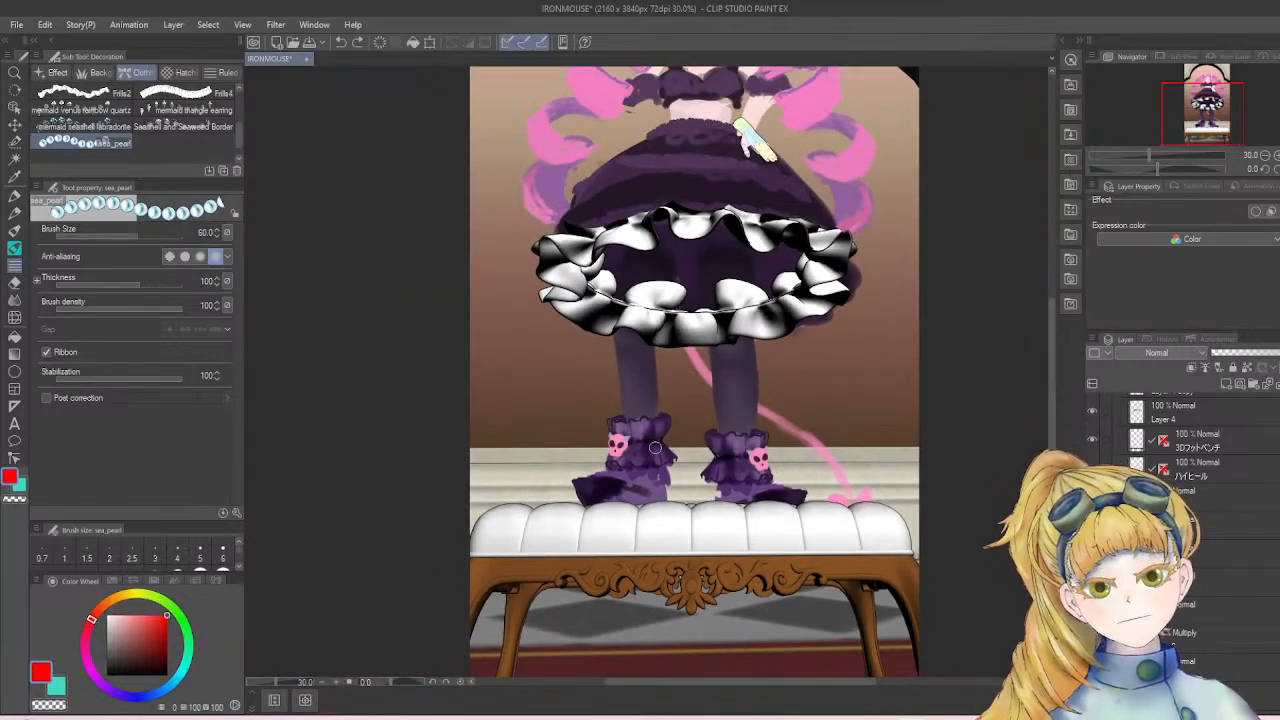
scroll(657, 432, down, 2)
scroll(759, 452, up, 1)
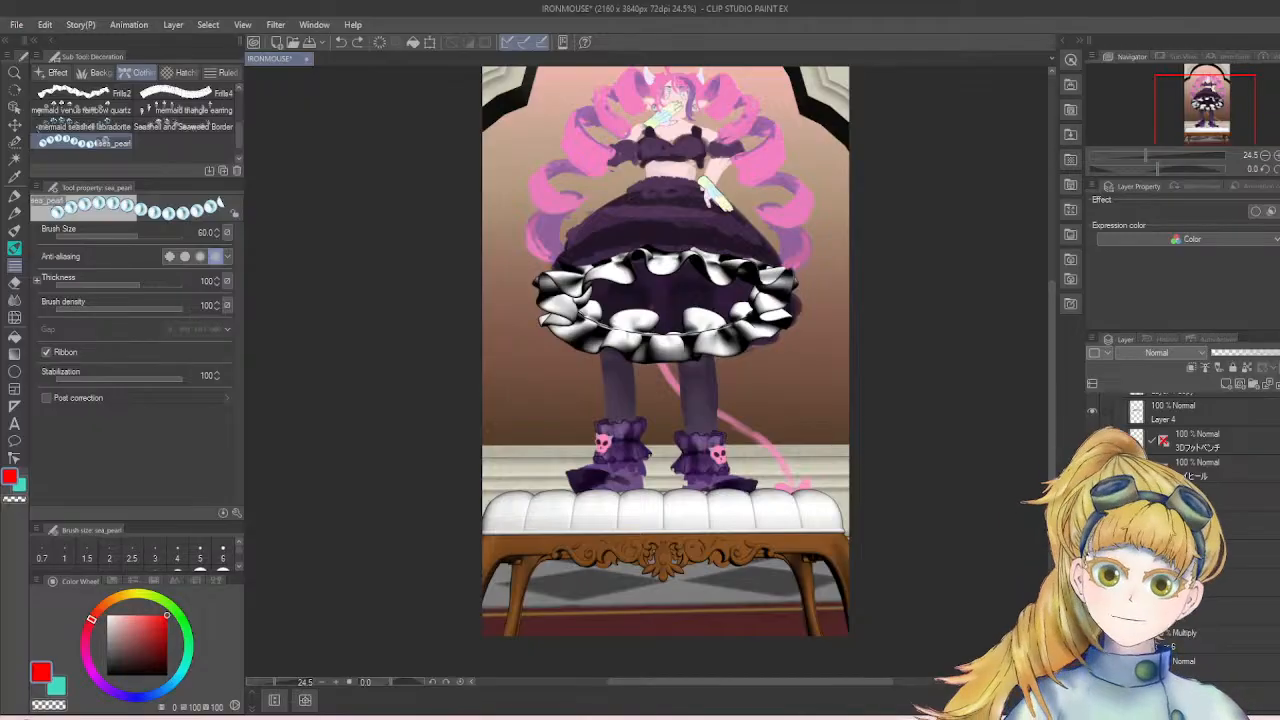
- Show the ハイヒール layer again, and toggle the 3Dフットベンチ layer's visibility off and back on
click(1092, 469)
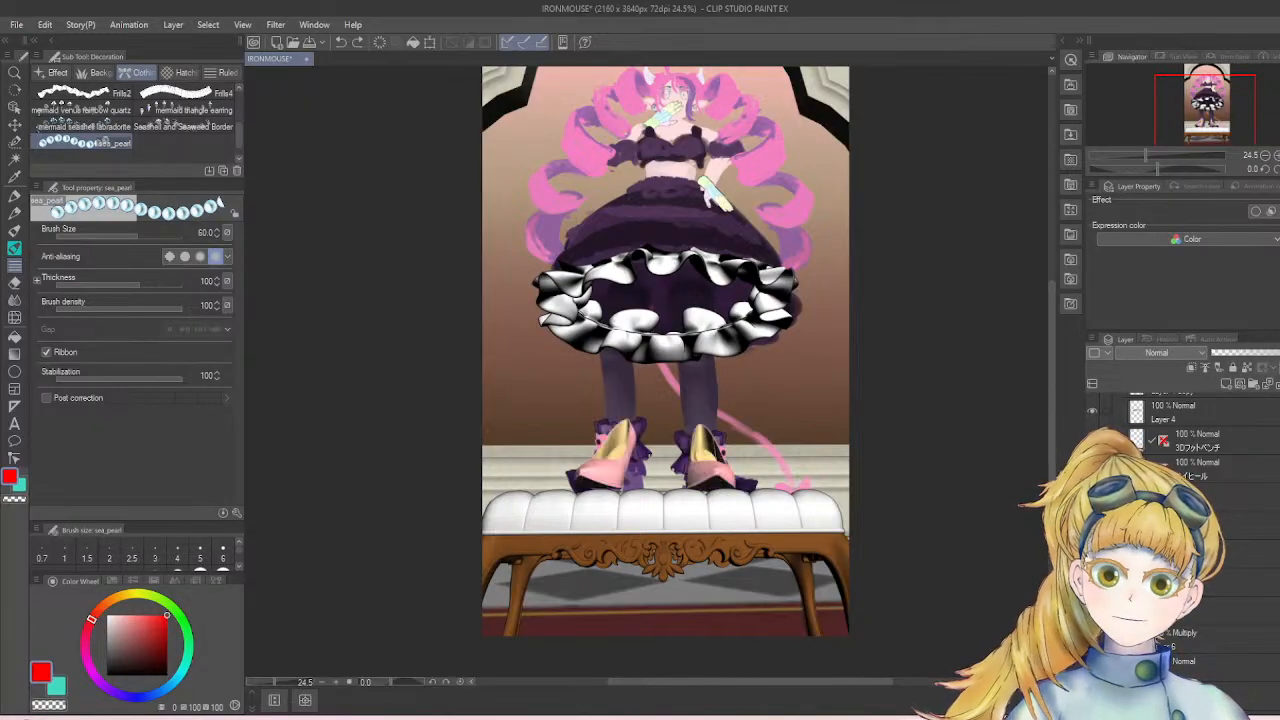
click(1092, 440)
click(1092, 440)
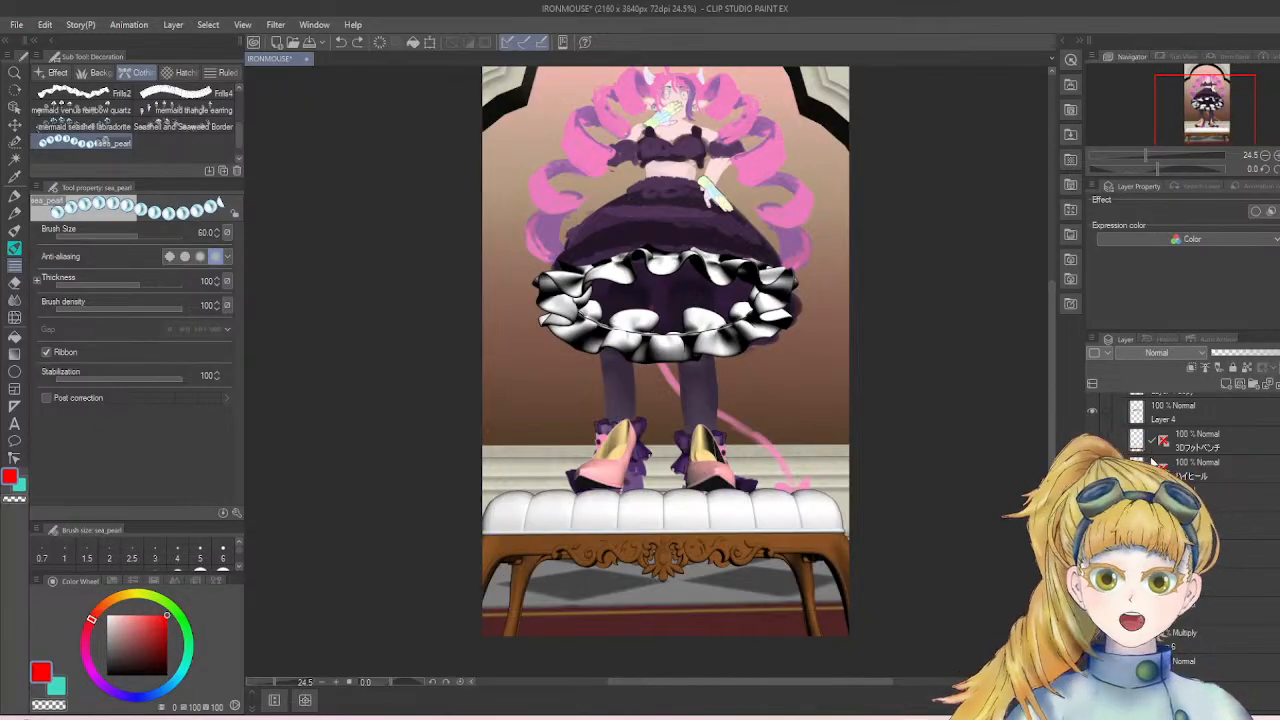
- Select the お試しハンドモデル(比較) layer and try the Rough eraser around the hand resting on the hip
scroll(1152, 462, up, 2)
scroll(1152, 462, up, 3)
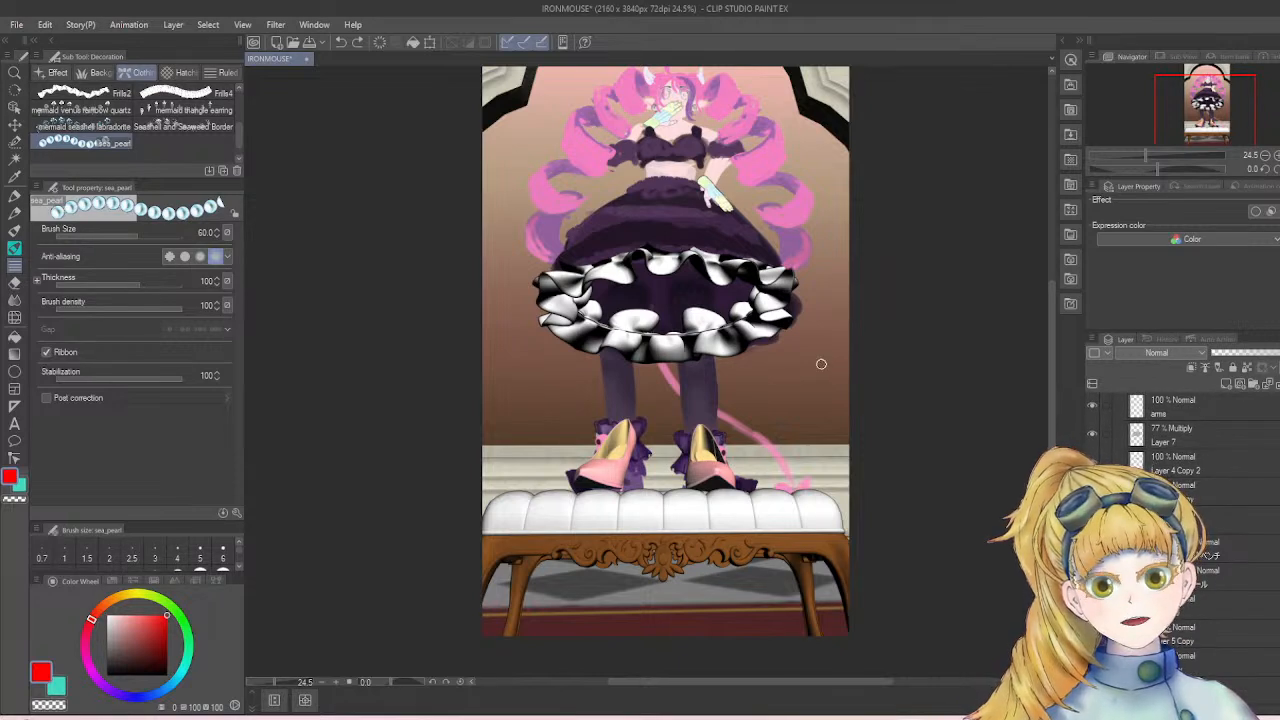
scroll(1152, 462, up, 1)
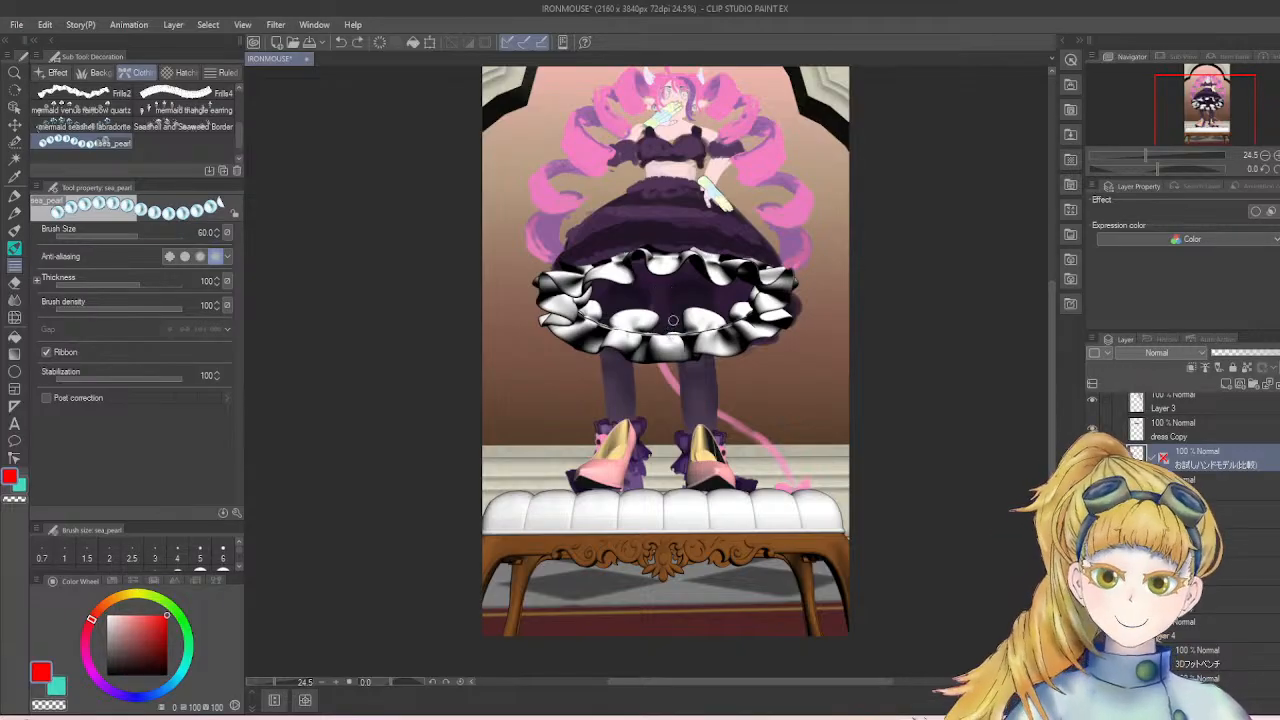
key(e)
click(692, 308)
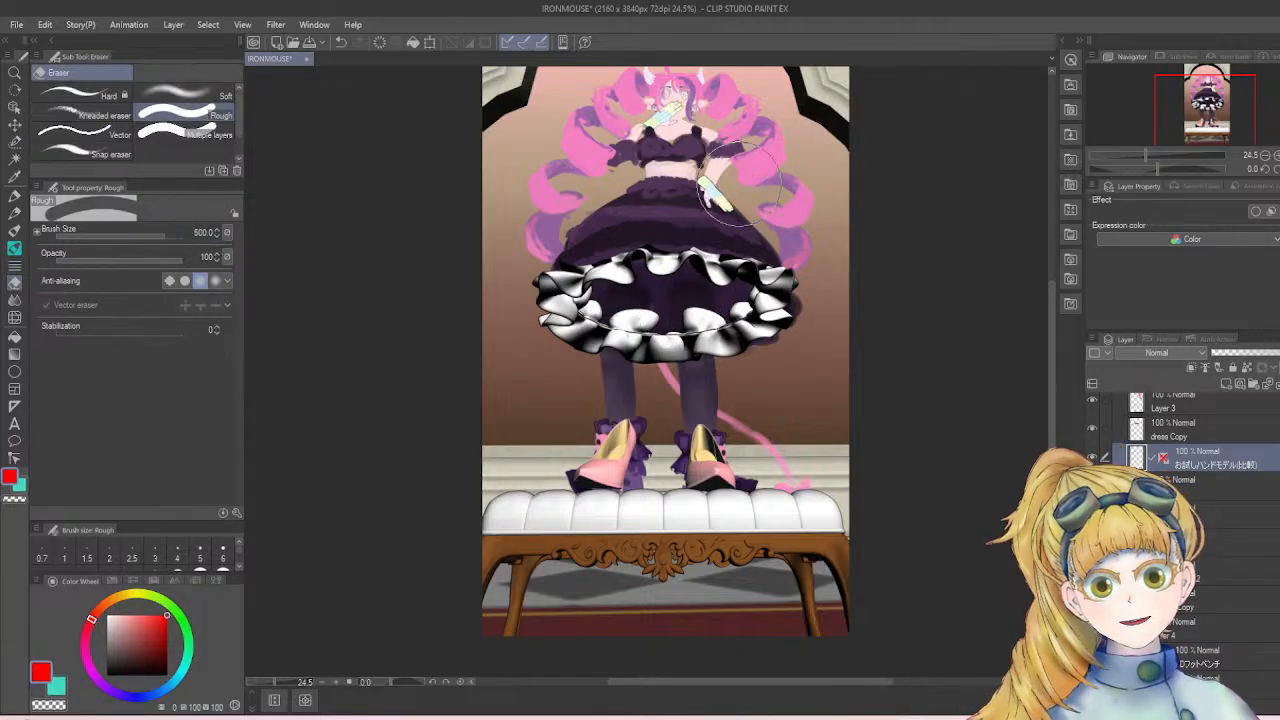
drag(740, 185, 710, 115)
scroll(1188, 456, up, 2)
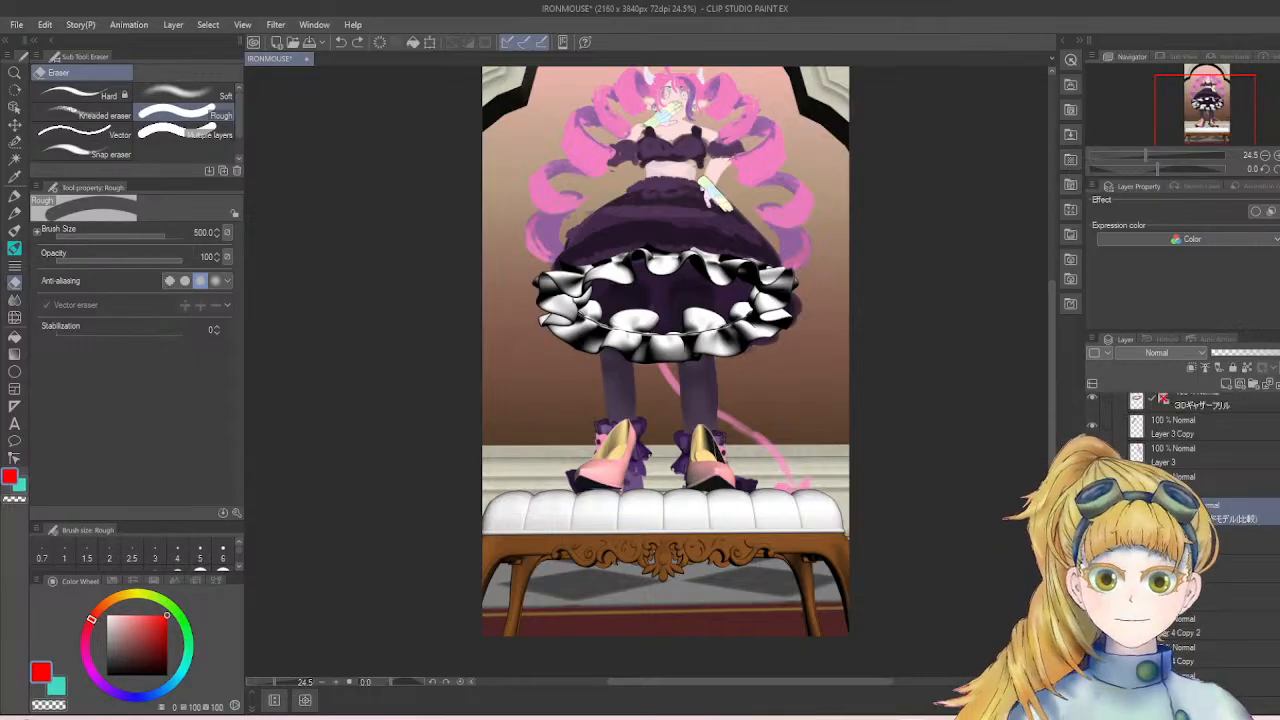
- On the 3Dギャザーフリル layer, erase the front frill covering the leg on the picture's right side with a smaller Rough eraser
click(1188, 456)
scroll(626, 208, up, 4)
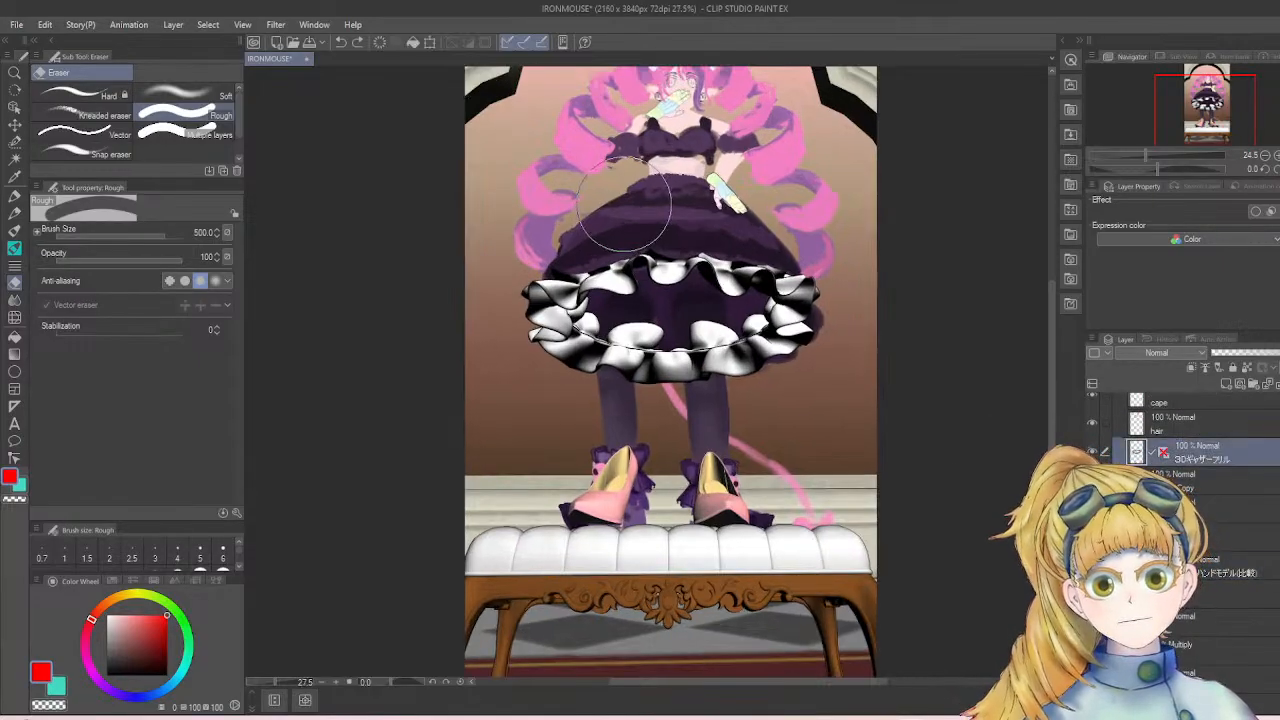
scroll(705, 228, up, 1)
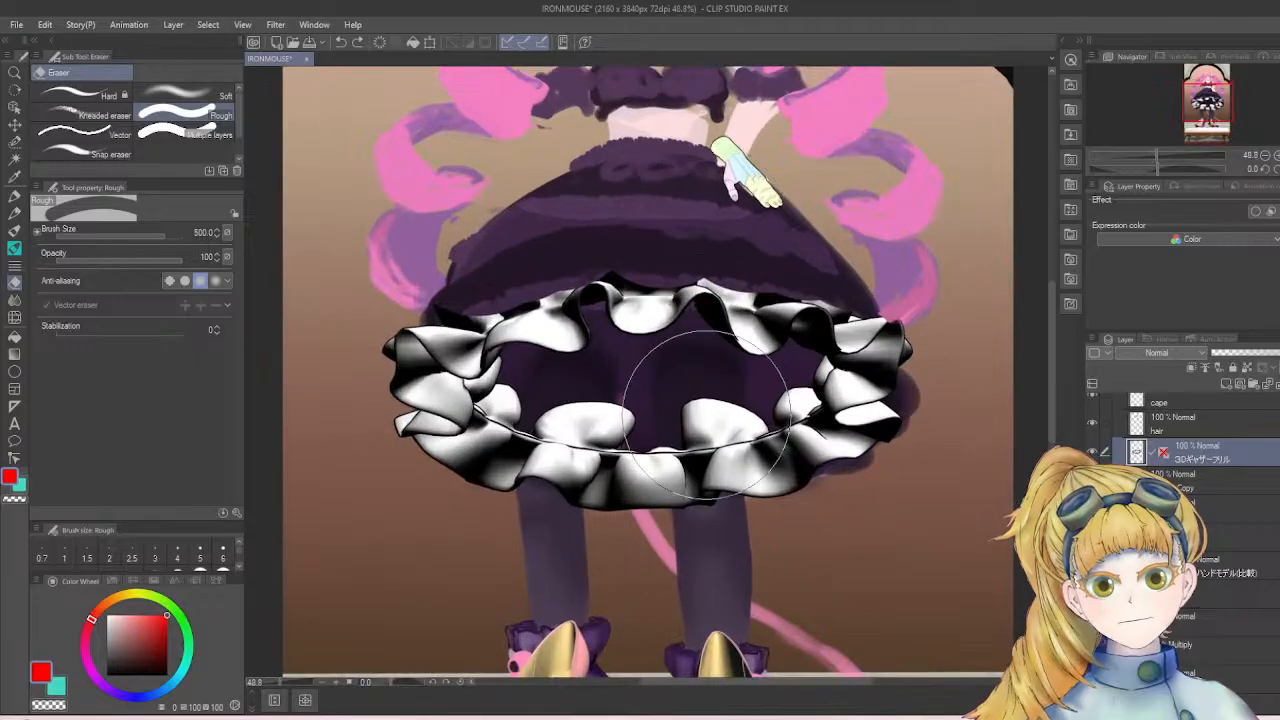
key(bracketleft)
key(bracketleft)
key(bracketleft)
key(bracketleft)
key(bracketleft)
key(bracketleft)
key(bracketleft)
key(bracketleft)
key(bracketleft)
key(bracketleft)
key(bracketleft)
key(bracketleft)
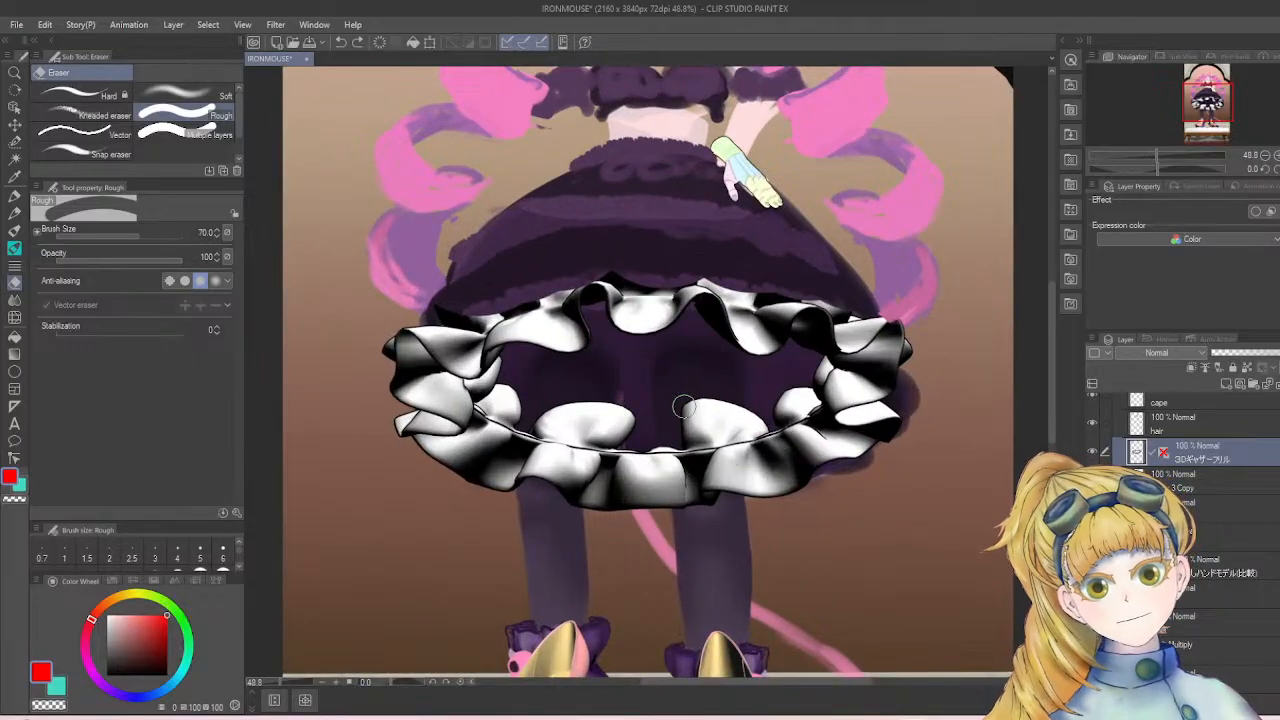
mouse_move(684, 411)
mouse_down()
mouse_move(692, 488)
mouse_move(716, 476)
mouse_move(724, 393)
mouse_up()
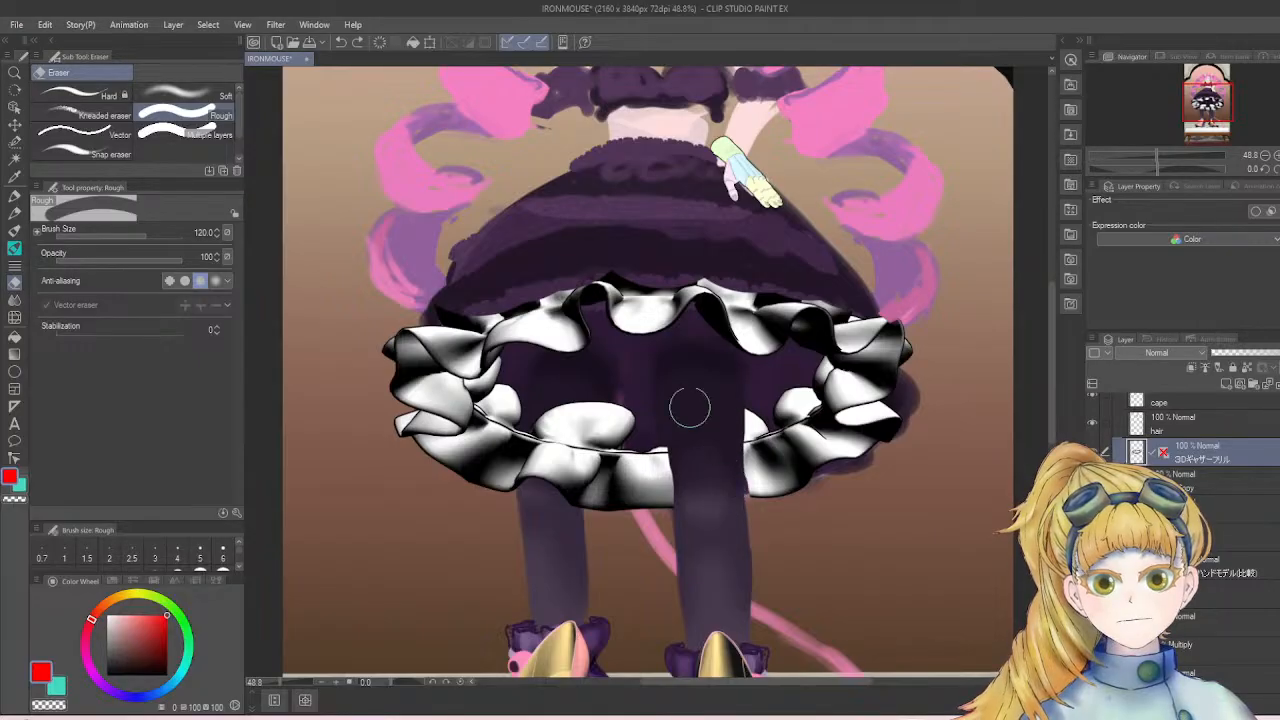
- Erase the front frill covering the leg on the picture's left side with the Rough eraser at size 120, undoing and redoing strokes along the leg's outline
mouse_move(628, 420)
mouse_down()
mouse_move(551, 416)
mouse_move(644, 428)
mouse_up()
drag(547, 415, 524, 467)
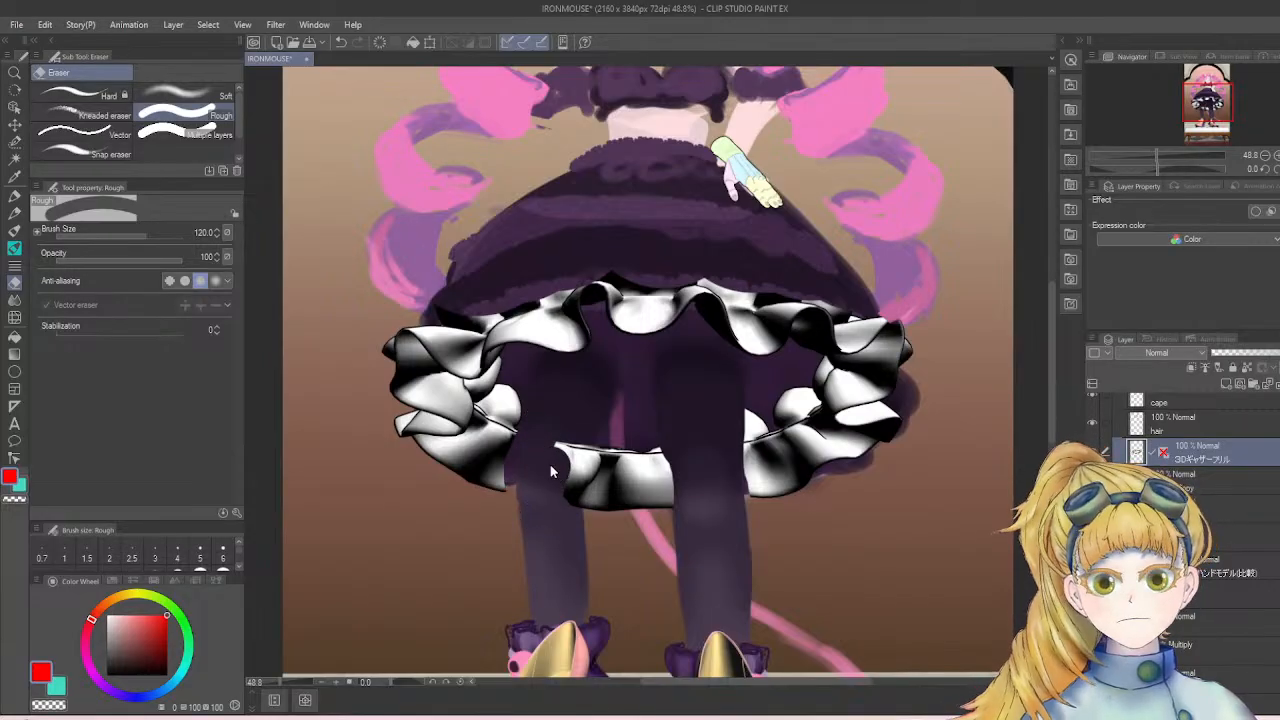
key(ctrl+z)
mouse_move(590, 478)
mouse_down()
mouse_move(557, 461)
mouse_move(547, 421)
mouse_move(543, 455)
mouse_move(553, 421)
mouse_move(531, 474)
mouse_up()
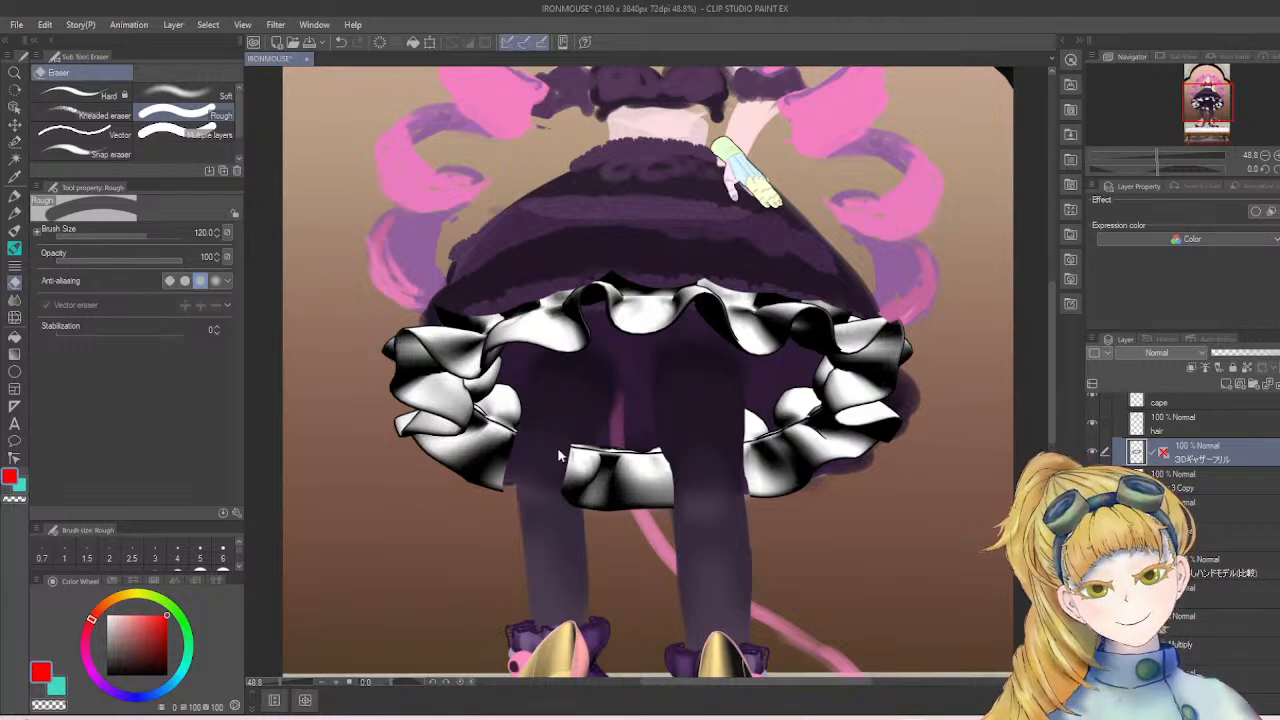
key(ctrl+z)
mouse_move(568, 434)
mouse_down()
mouse_move(564, 461)
mouse_move(537, 480)
mouse_up()
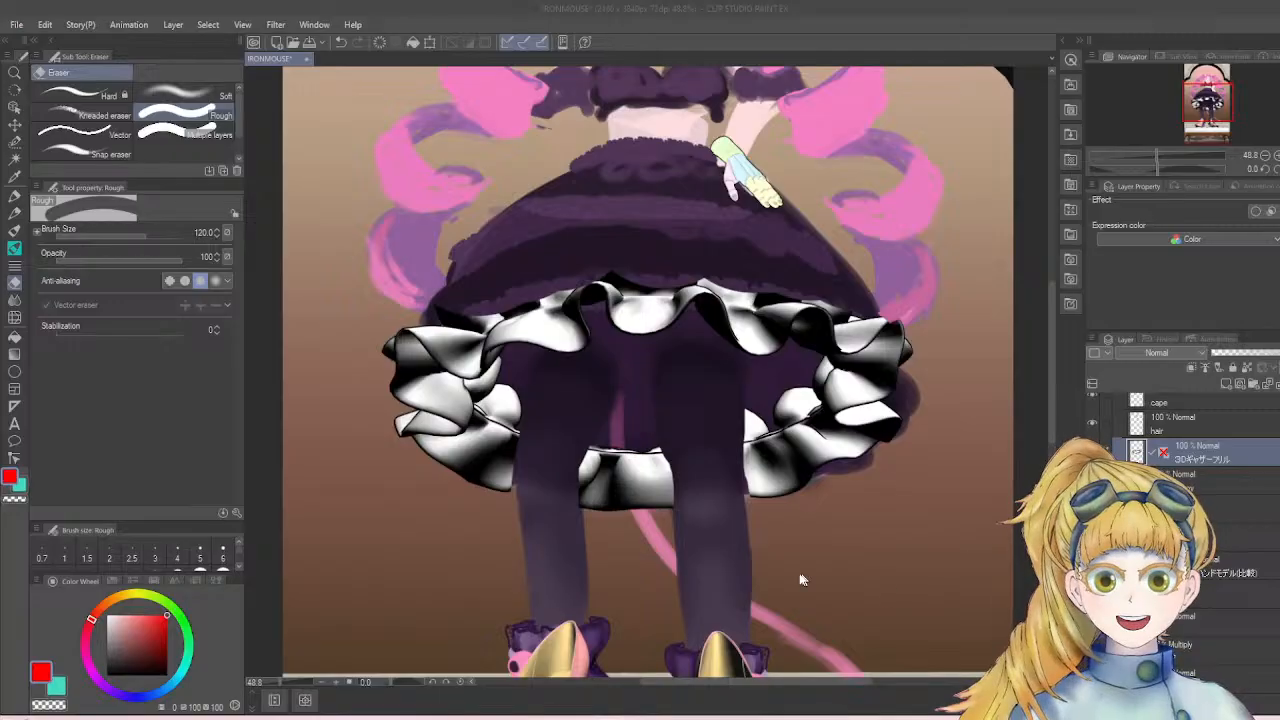
- Erase the leftover back-frill pieces beside both legs and the black bits above the frill's upper edge with the Rough eraser
scroll(760, 545, up, 2)
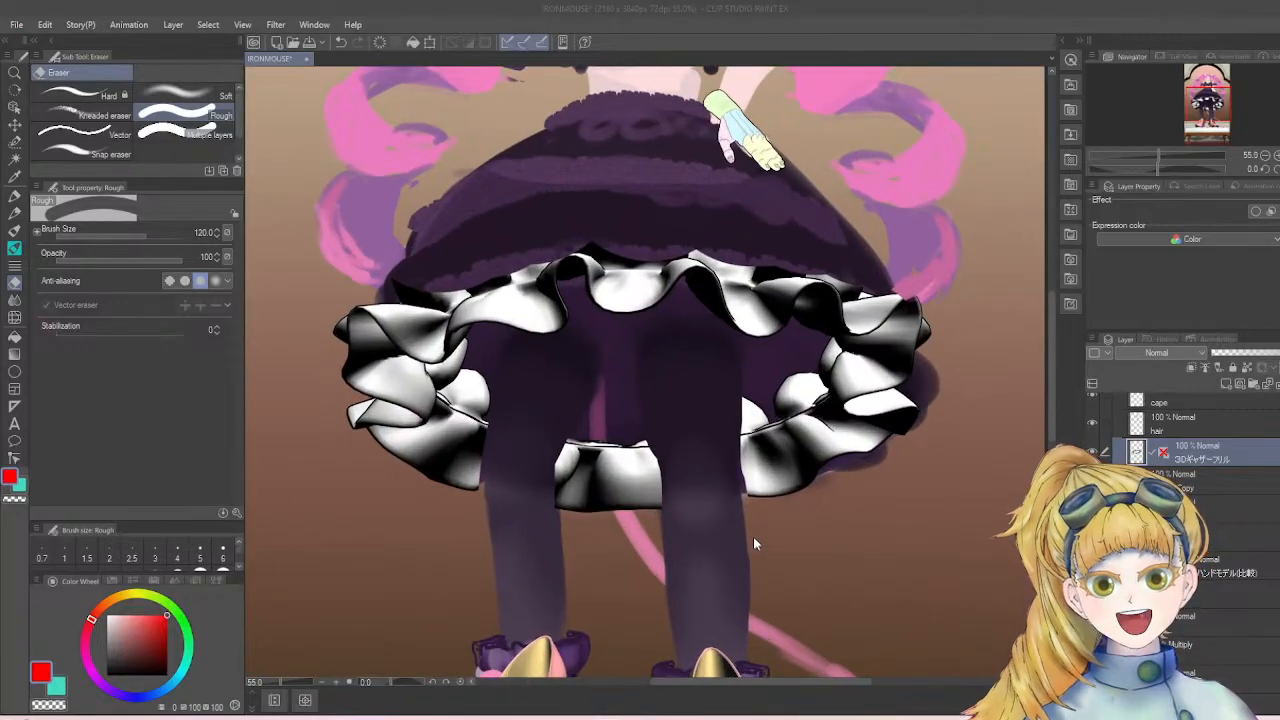
mouse_move(769, 402)
mouse_down()
mouse_move(812, 354)
mouse_move(793, 387)
mouse_move(740, 408)
mouse_up()
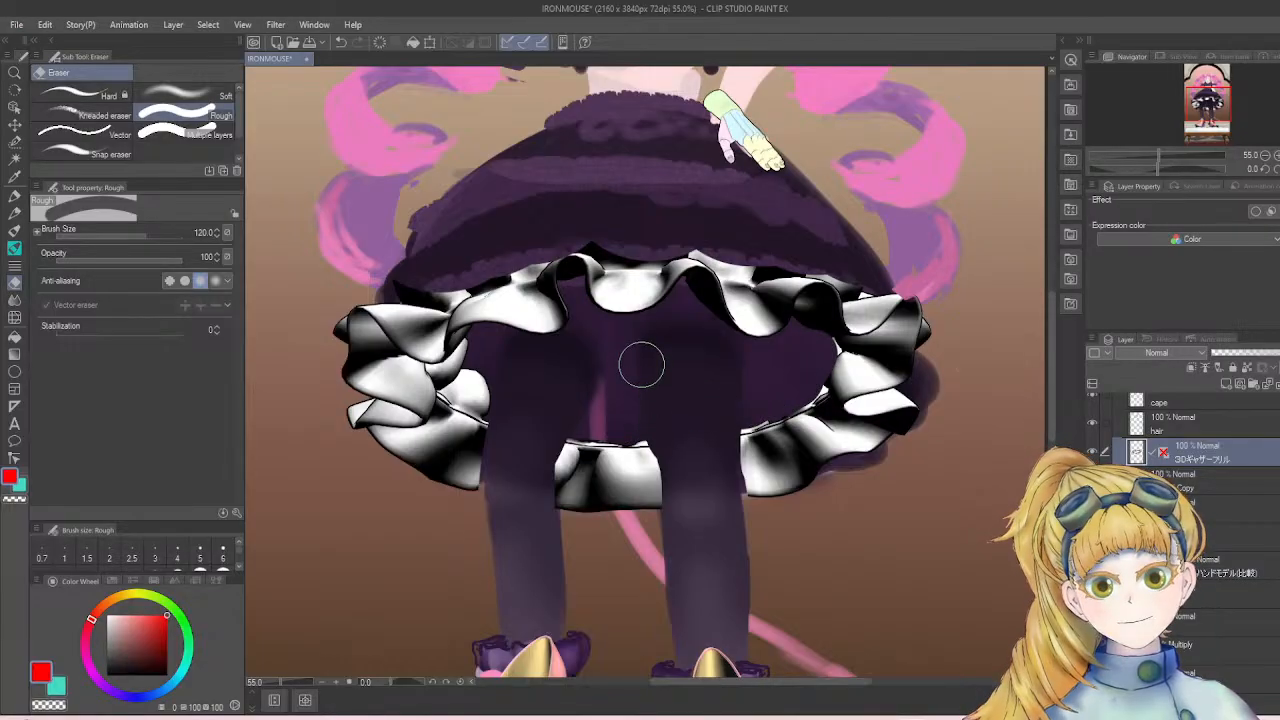
mouse_move(474, 366)
mouse_down()
mouse_move(460, 374)
mouse_move(489, 392)
mouse_up()
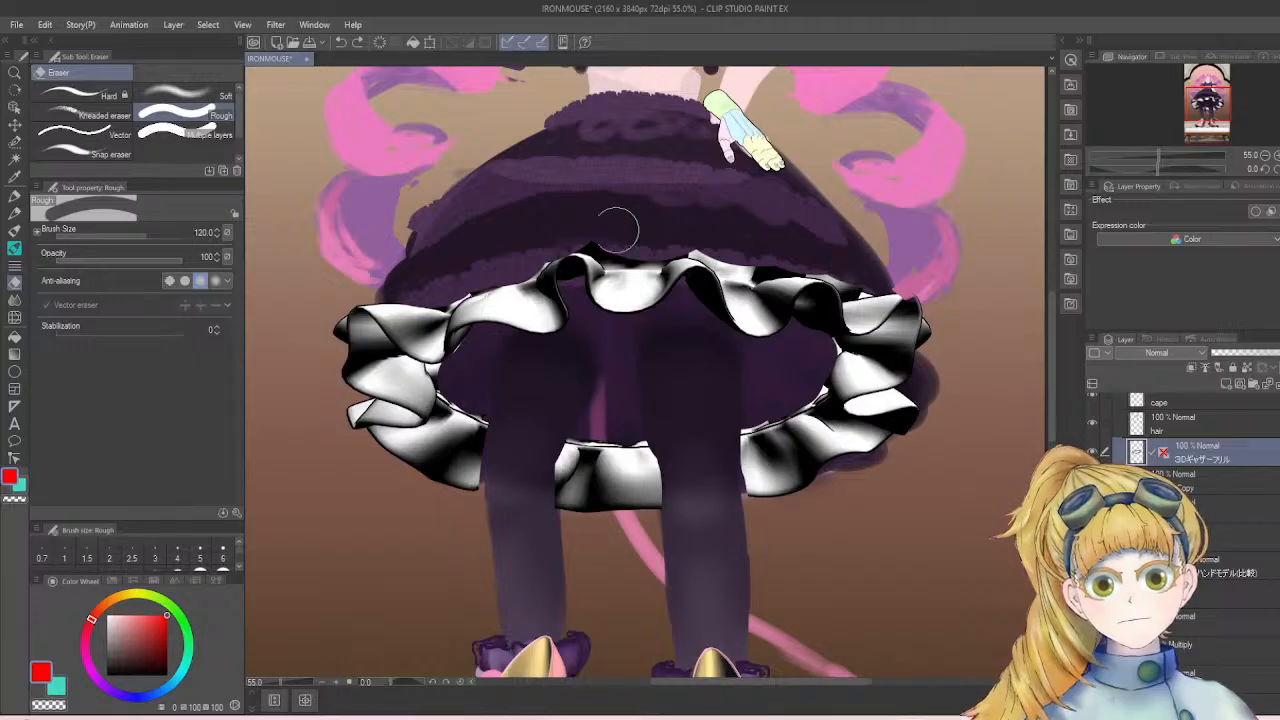
drag(606, 243, 862, 276)
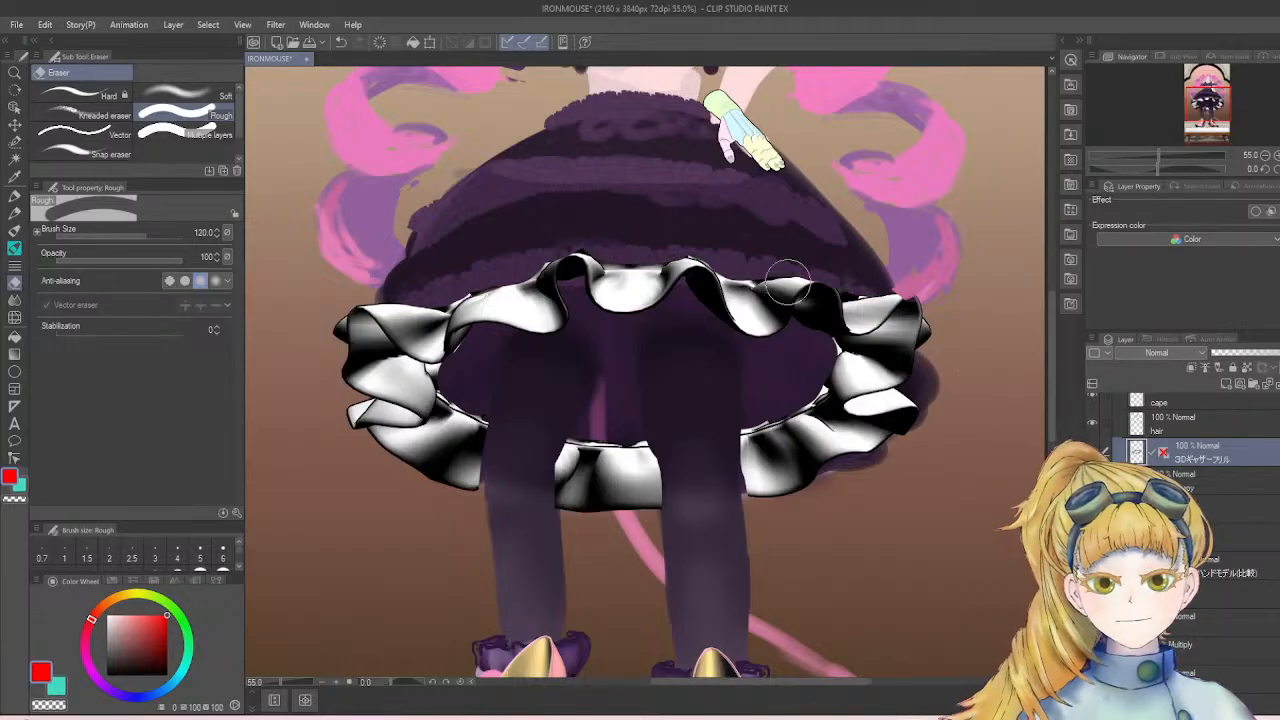
scroll(787, 280, down, 5)
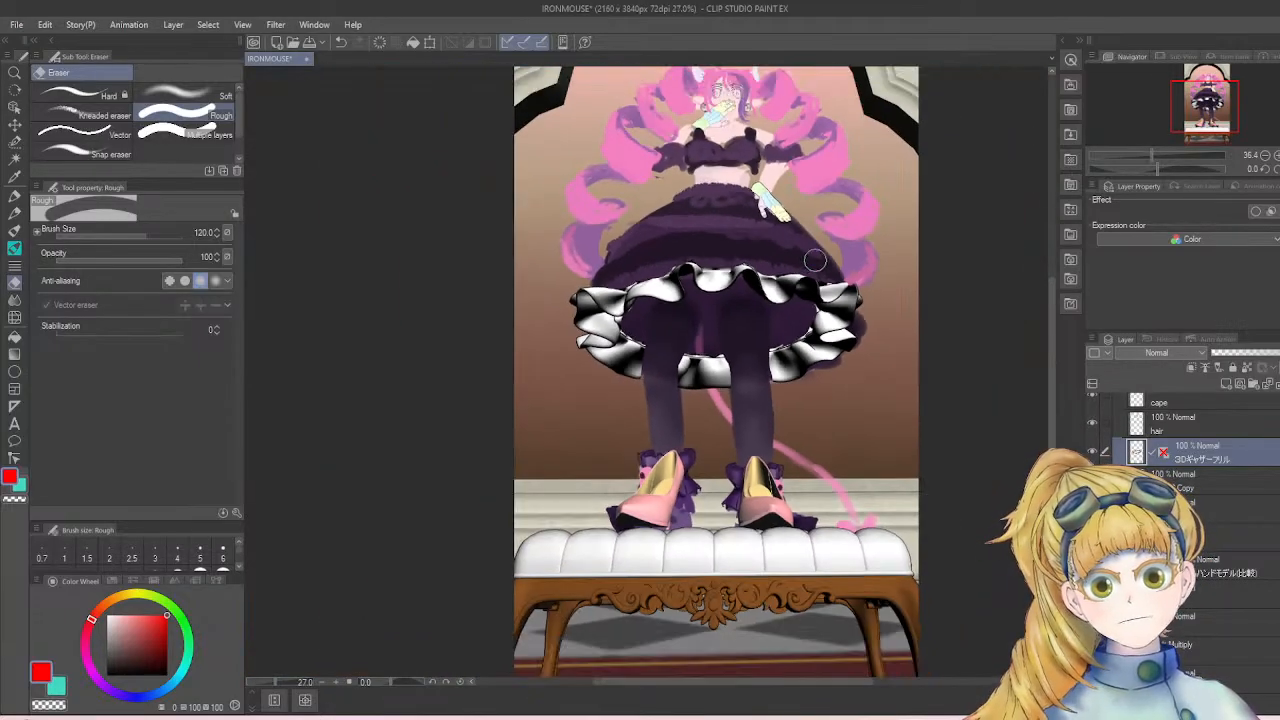
scroll(740, 285, up, 2)
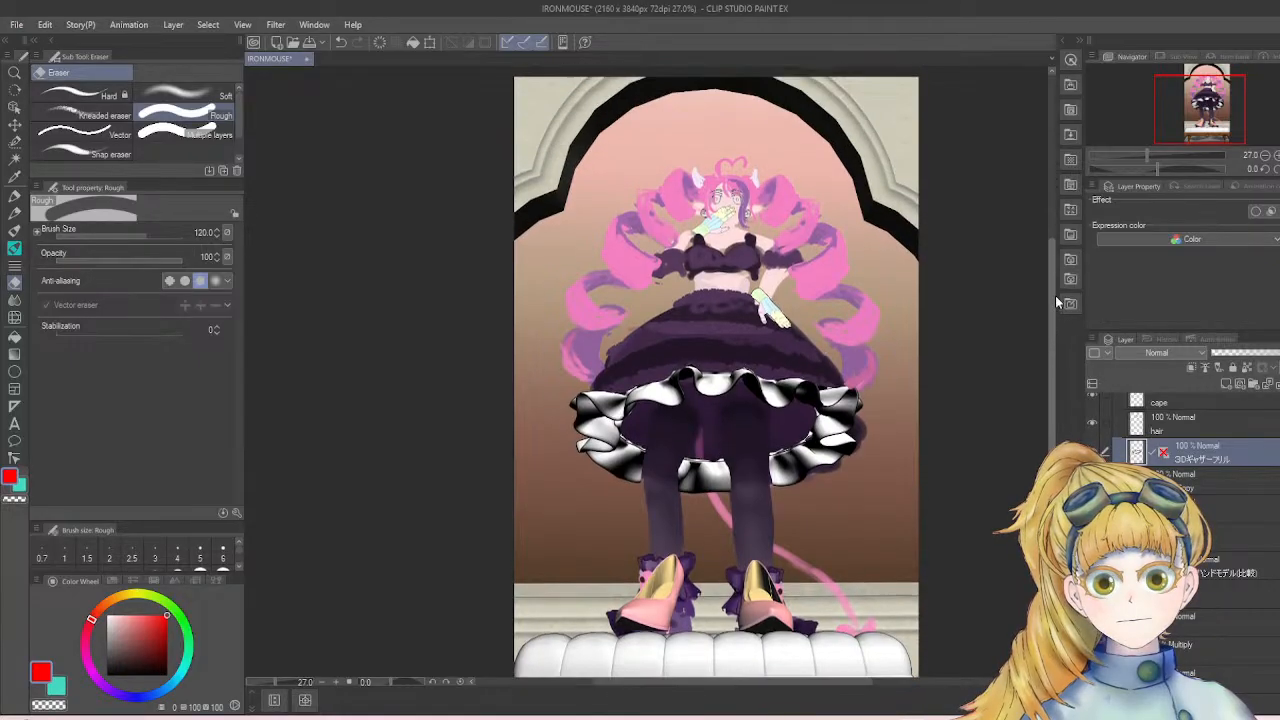
scroll(740, 285, up, 2)
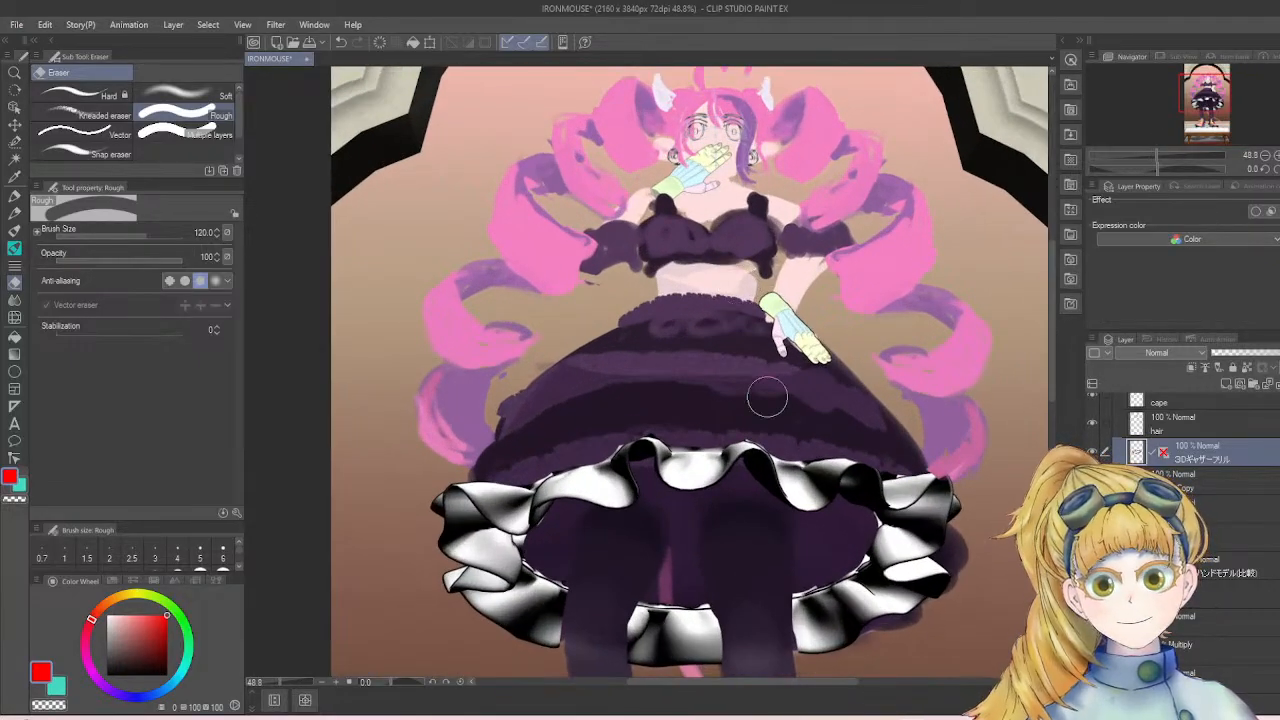
scroll(880, 395, down, 2)
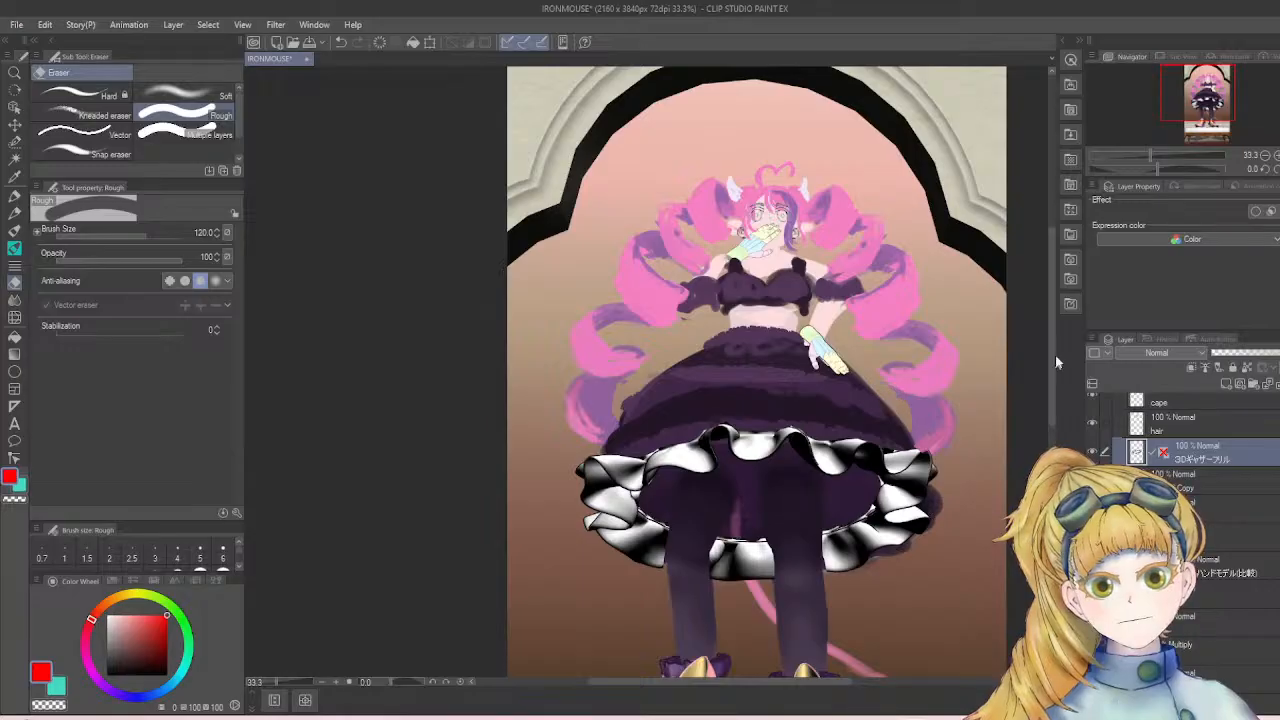
- Toggle the 3Dフットベンチ and ハイヒール layers' visibility off and on, and select the ハイヒール layer
drag(1051, 357, 1043, 409)
scroll(762, 548, up, 5)
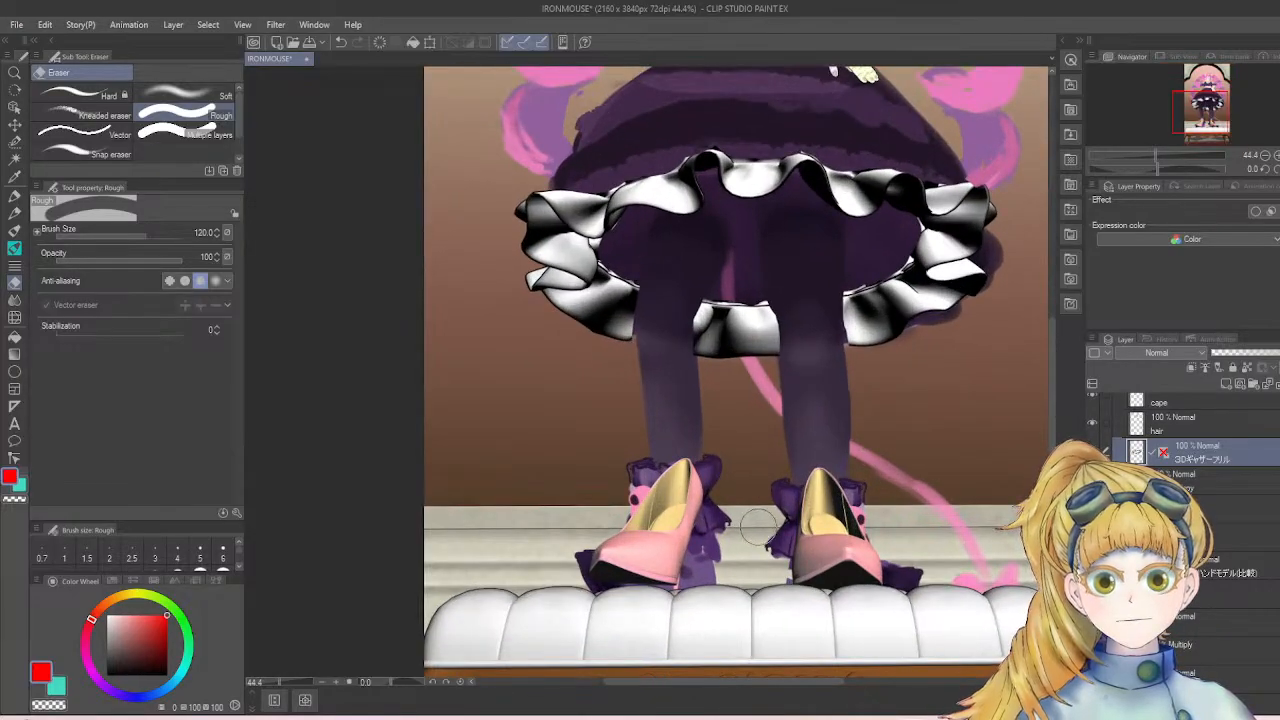
scroll(1258, 556, down, 4)
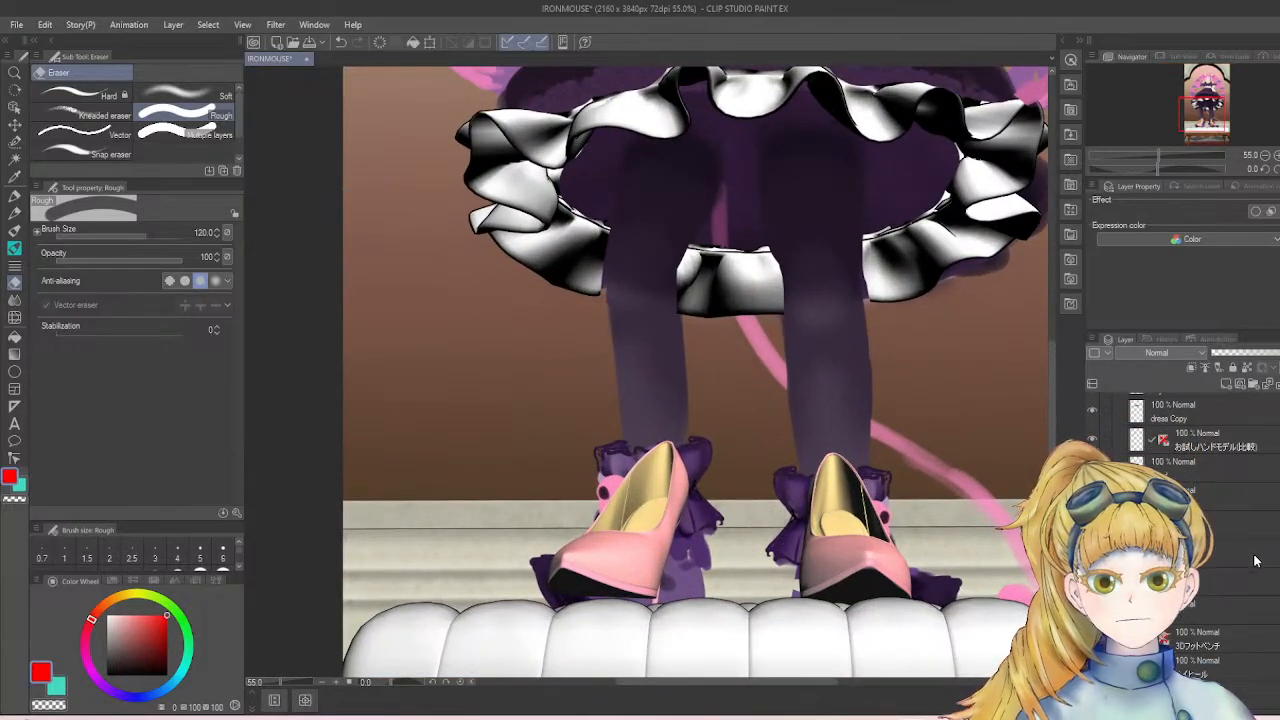
scroll(1258, 556, up, 1)
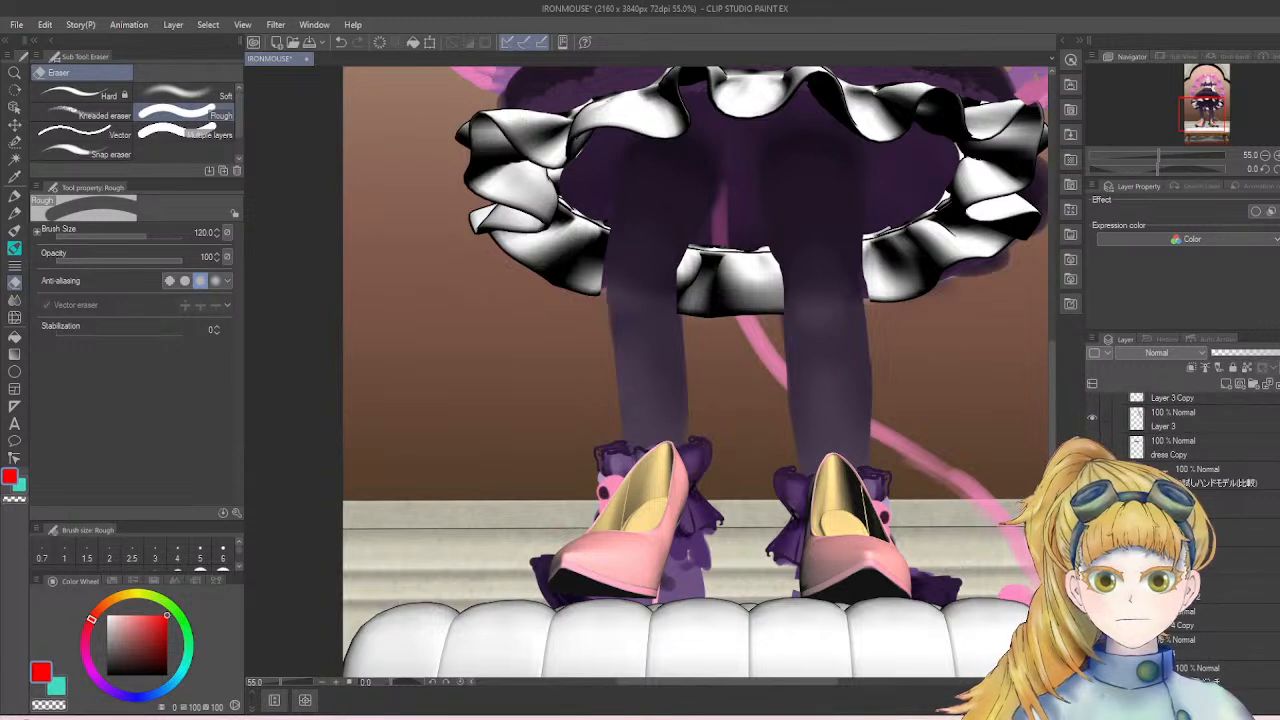
scroll(1200, 500, down, 2)
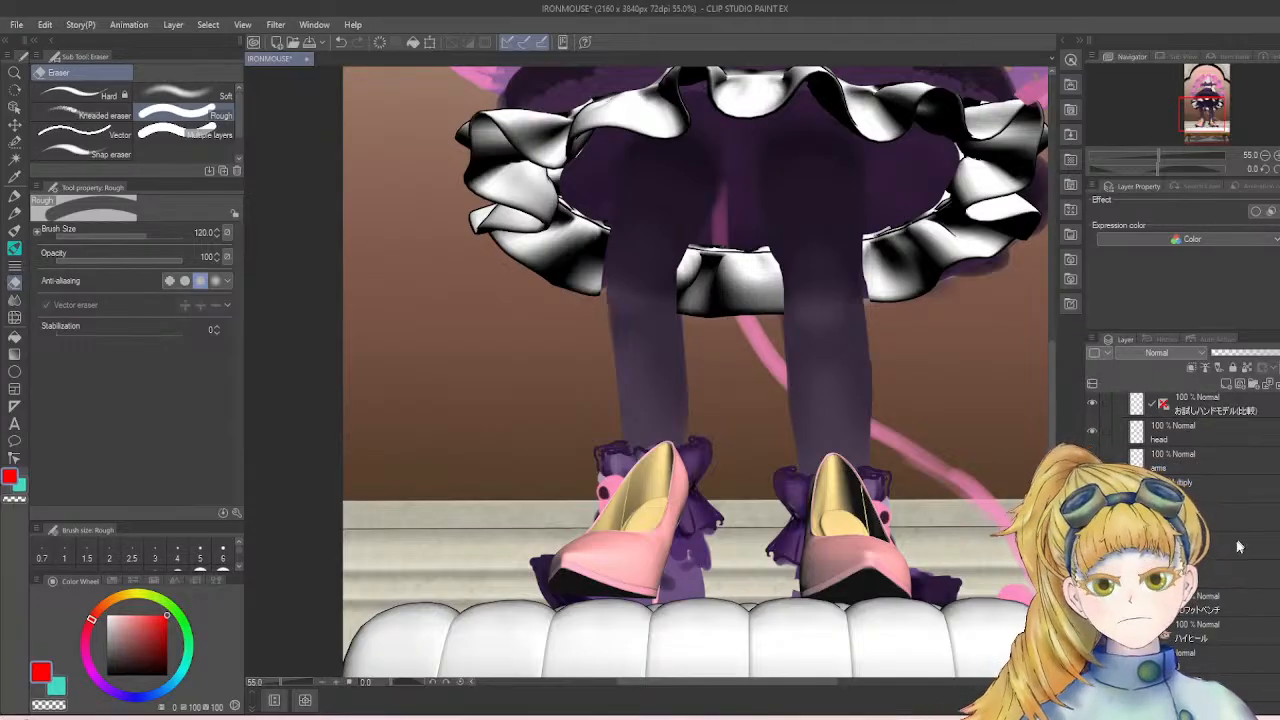
click(1092, 603)
click(1092, 603)
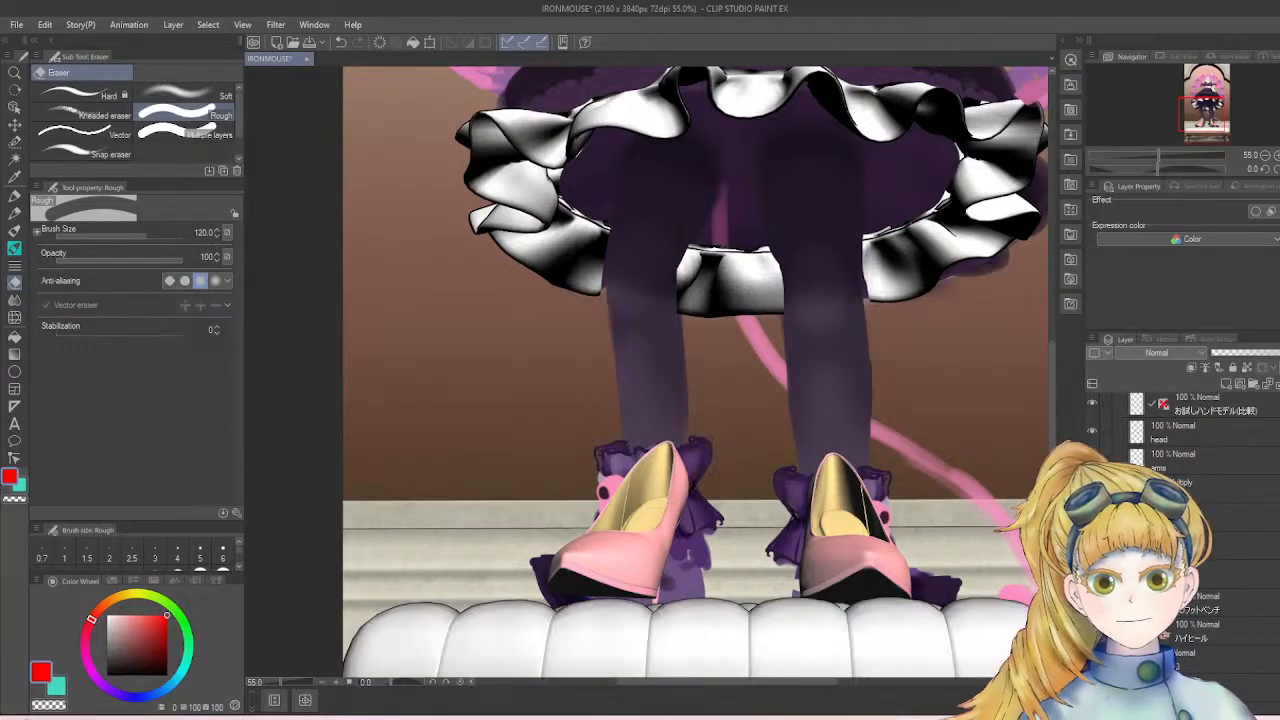
click(1092, 631)
click(1092, 631)
click(1190, 631)
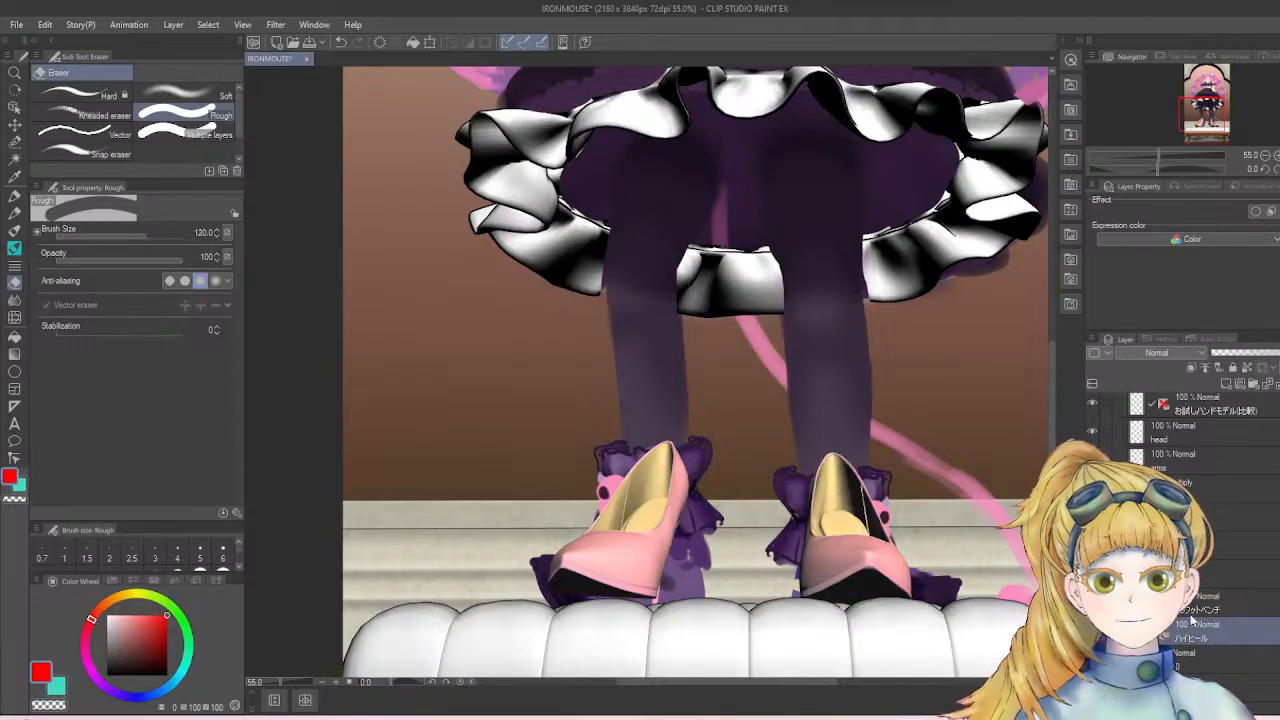
- Reorder the ハイヒール layer so the heels sit behind the skull but in front of the ankle frill on the picture's left foot
scroll(1164, 636, down, 2)
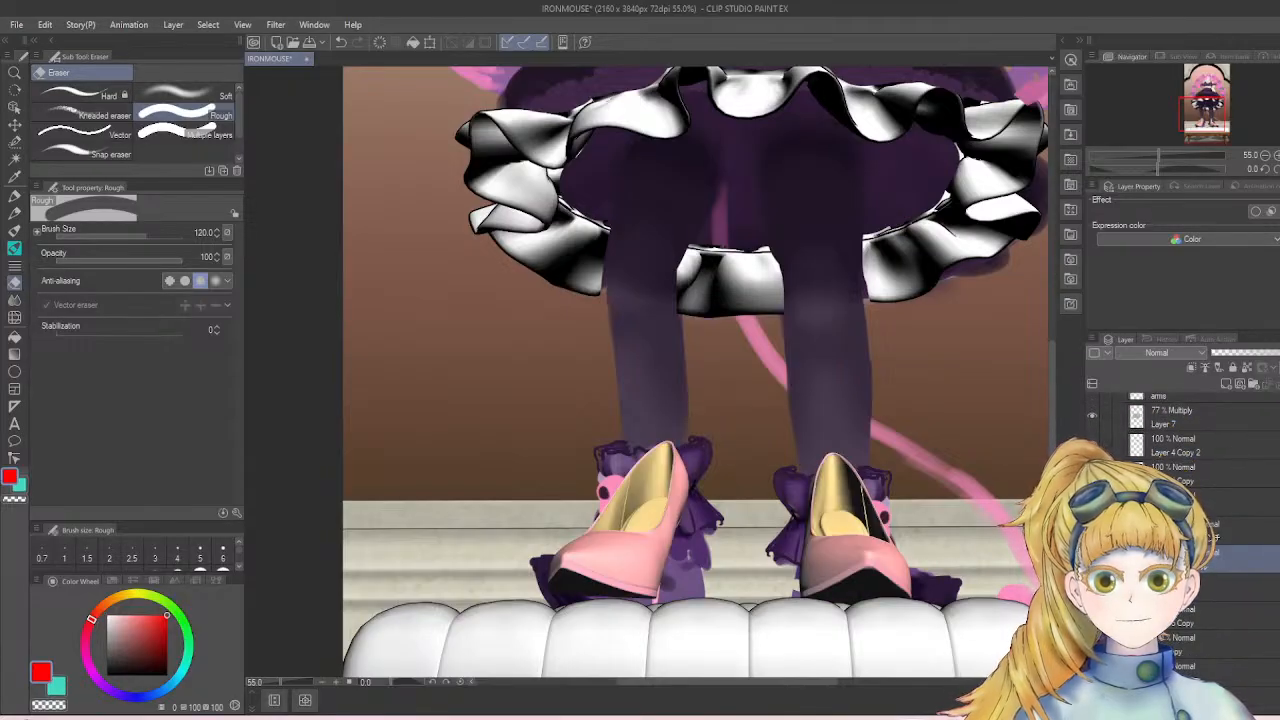
click(1240, 586)
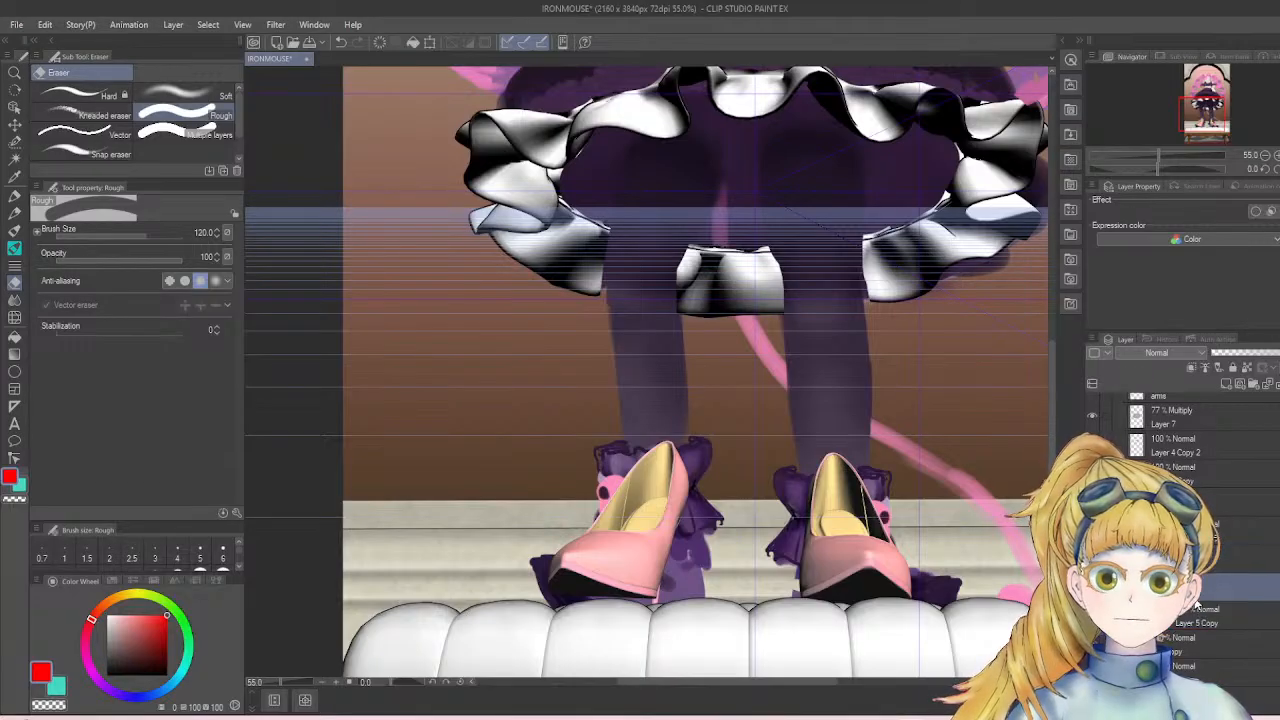
key(alt+bracketright)
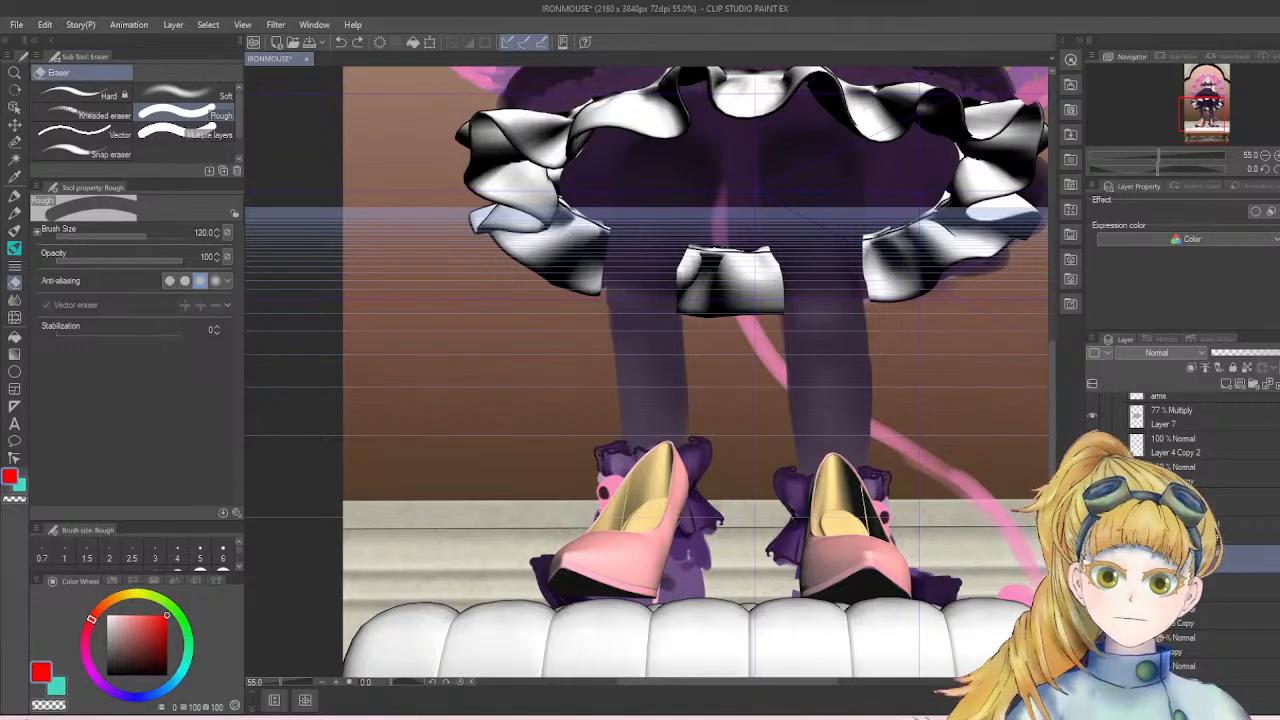
key(ctrl+y)
drag(1206, 598, 1198, 617)
scroll(1206, 600, down, 1)
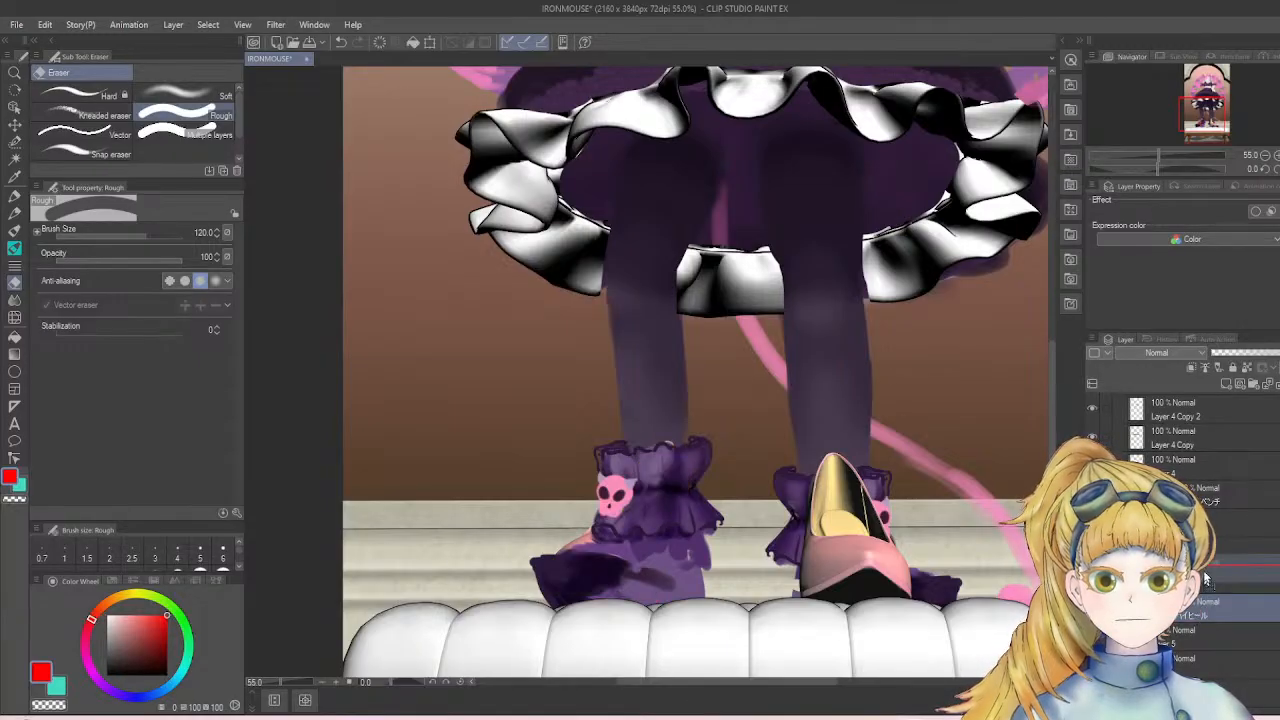
drag(1206, 568, 1205, 572)
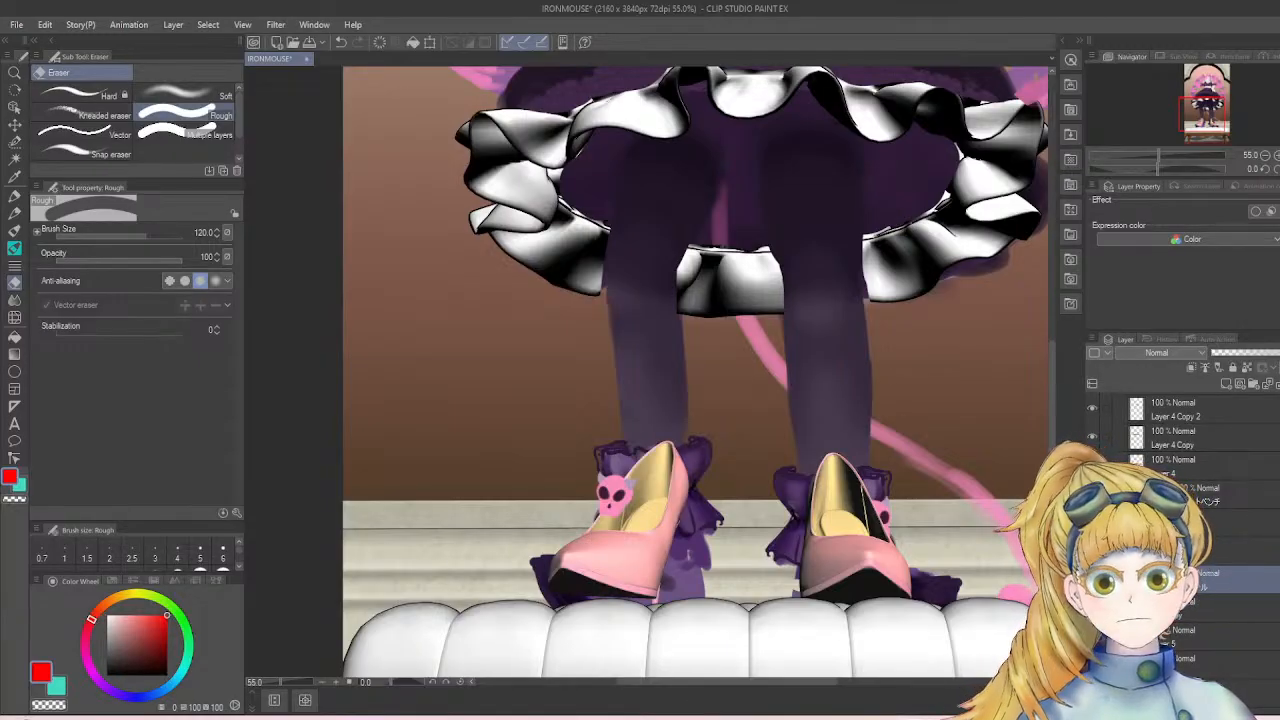
- Compare the heels with the painted feet by temporarily lowering the ハイヒール layer's opacity and toggling the picture's left ankle-frill layer off and on
click(1252, 358)
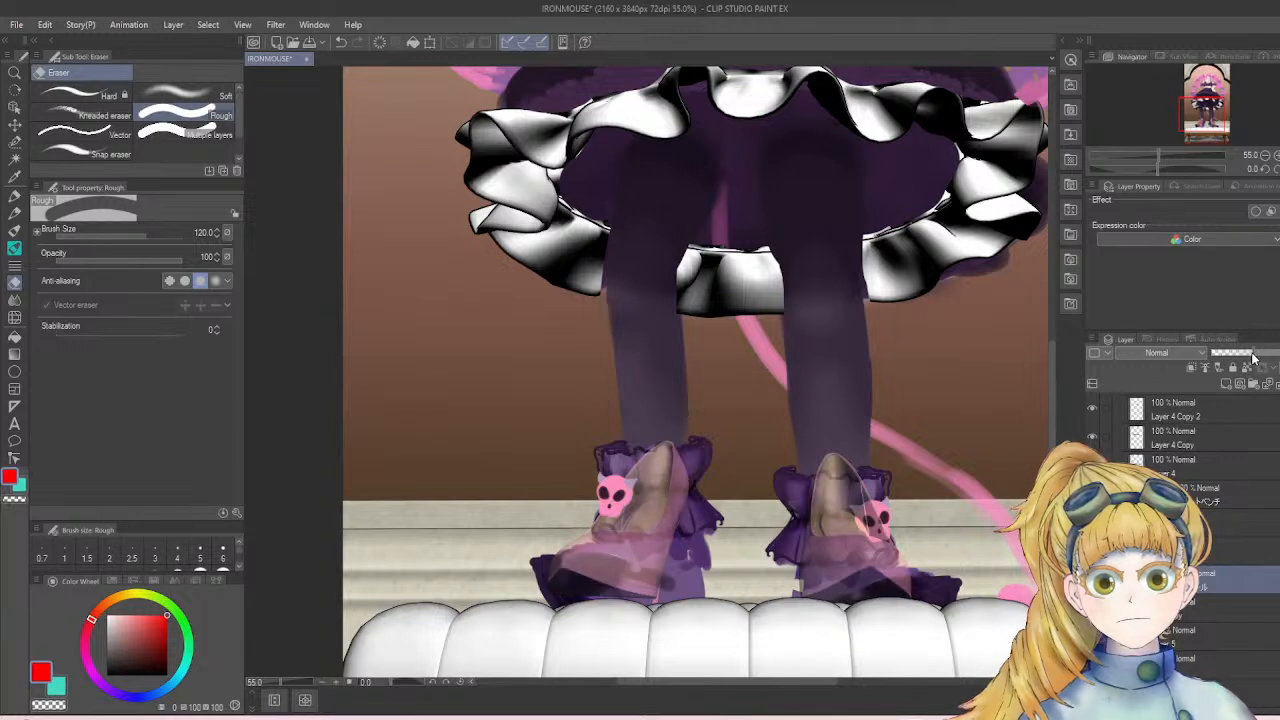
drag(1252, 358, 1278, 356)
click(1092, 607)
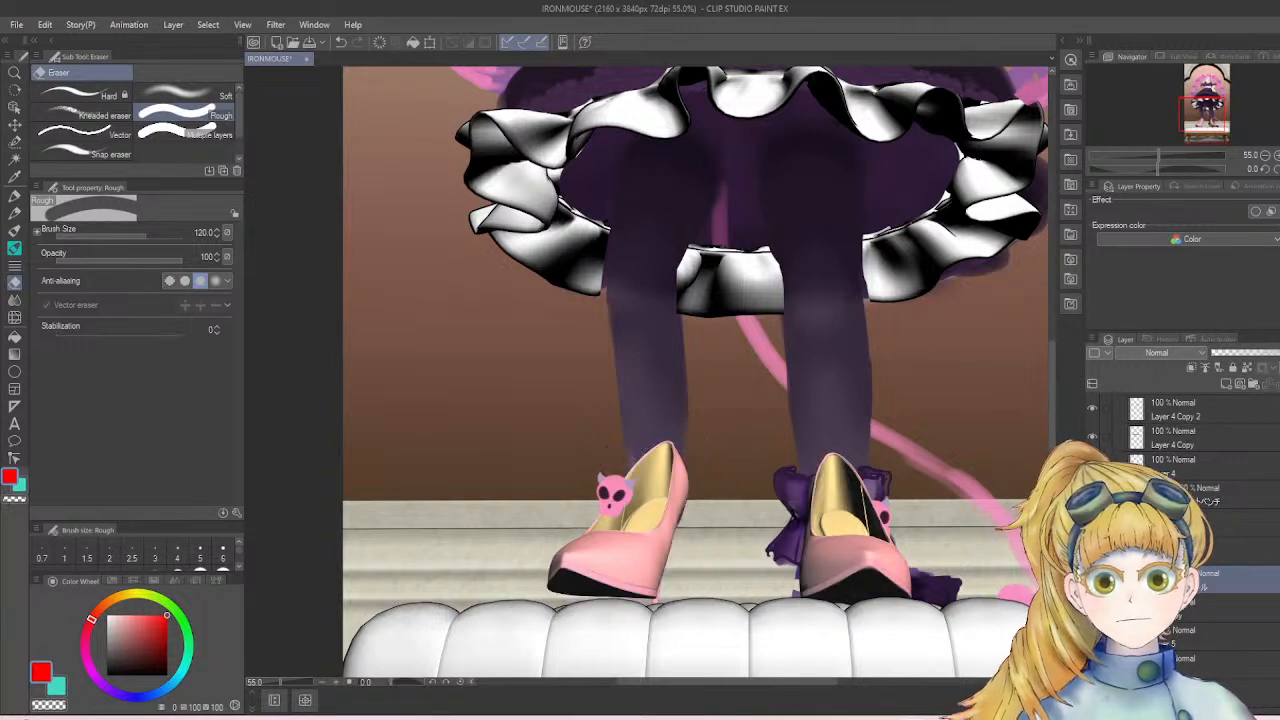
click(1092, 607)
- Hide the ハイヒール layer and erase the painted shoes below both ankle frills on their own layers with the Rough eraser
click(1206, 607)
click(1092, 579)
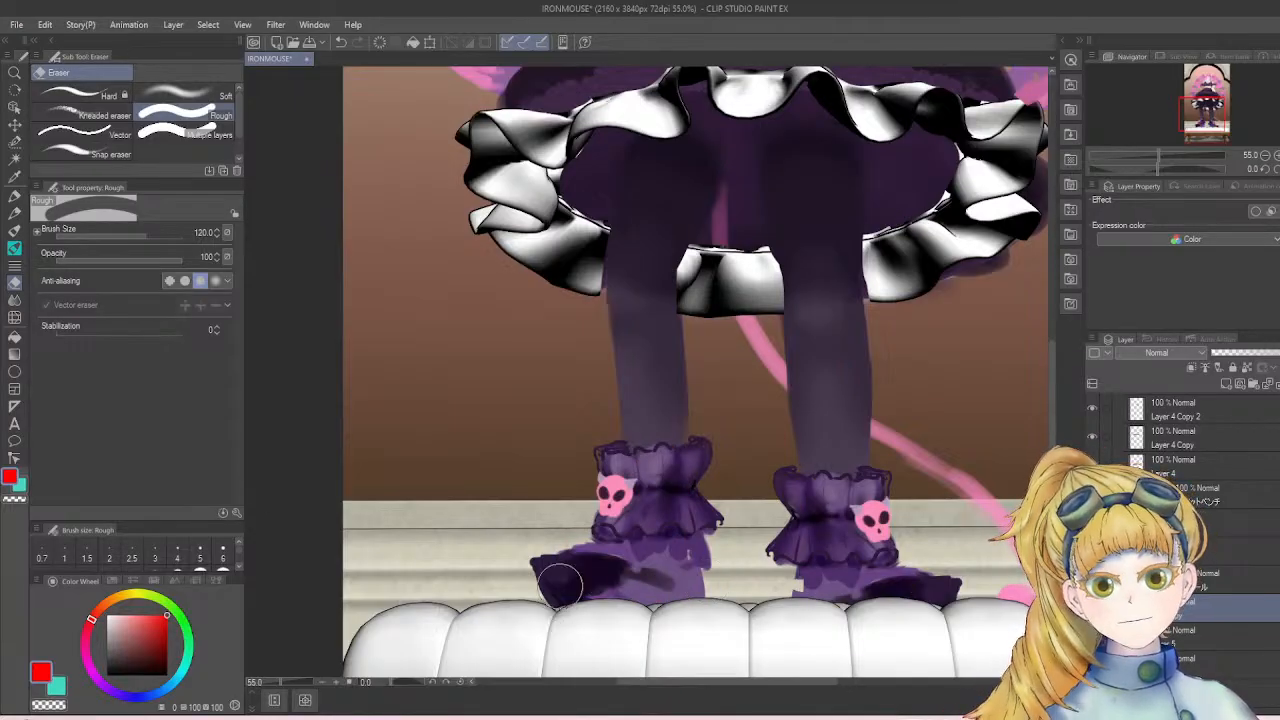
mouse_move(560, 580)
mouse_down()
mouse_move(593, 586)
mouse_move(550, 585)
mouse_move(700, 597)
mouse_up()
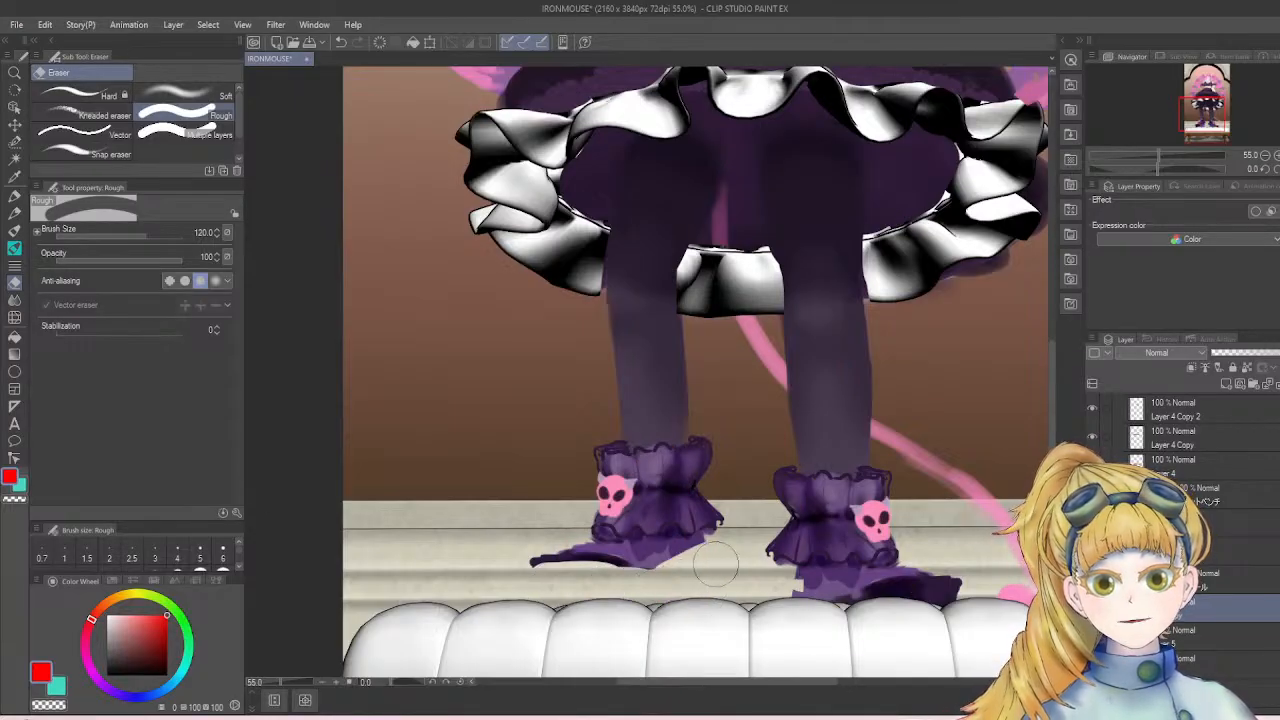
drag(672, 560, 597, 565)
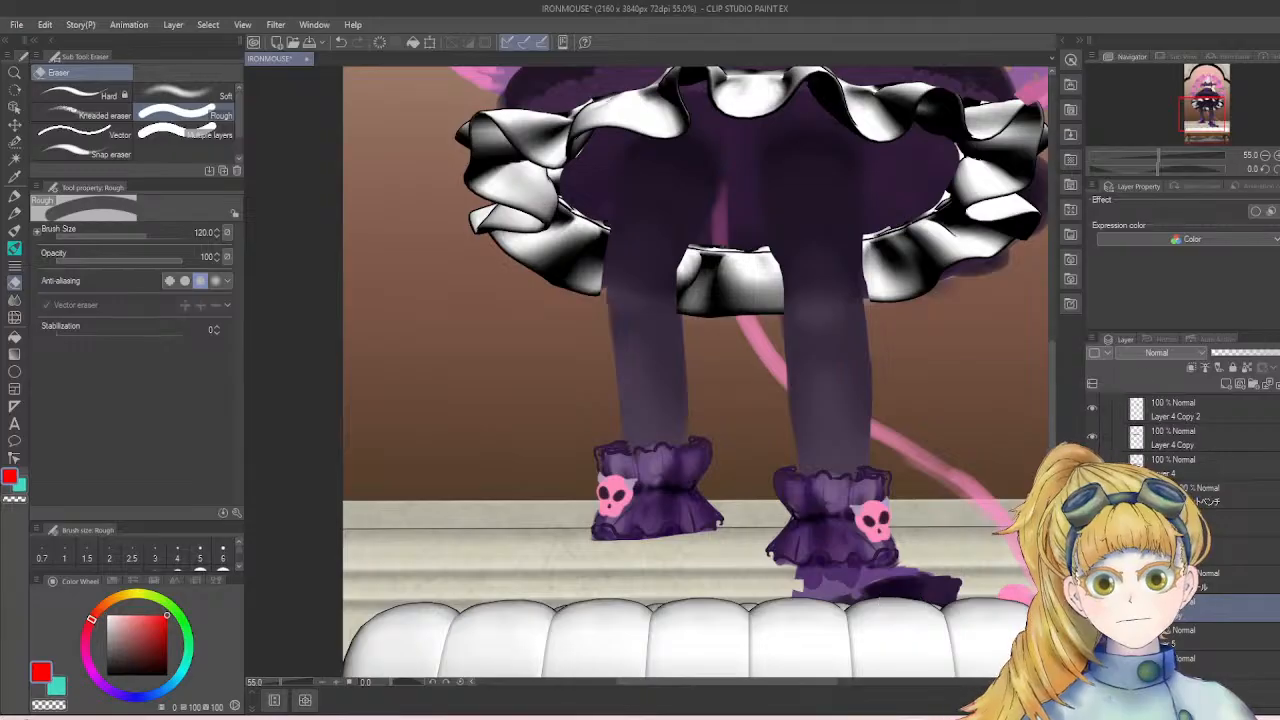
click(1230, 664)
drag(787, 594, 948, 585)
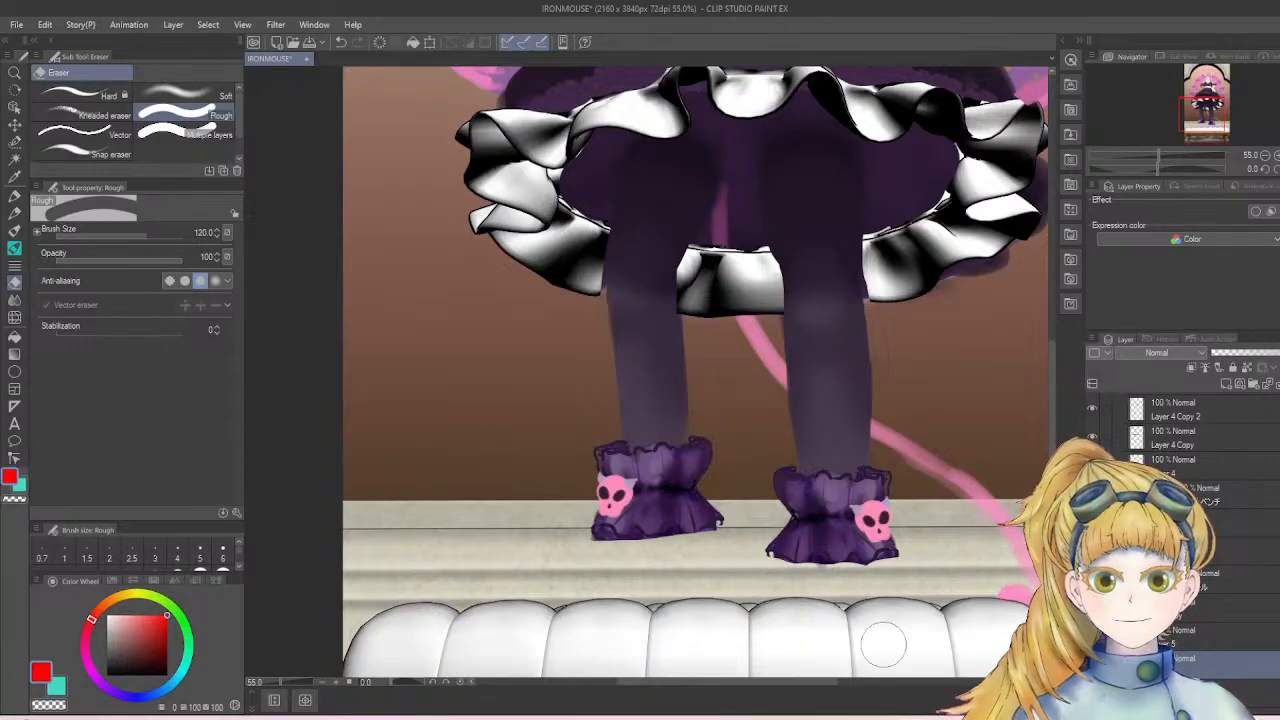
- Show the ハイヒール layer again and add a new raster layer directly above it
drag(1051, 400, 1051, 412)
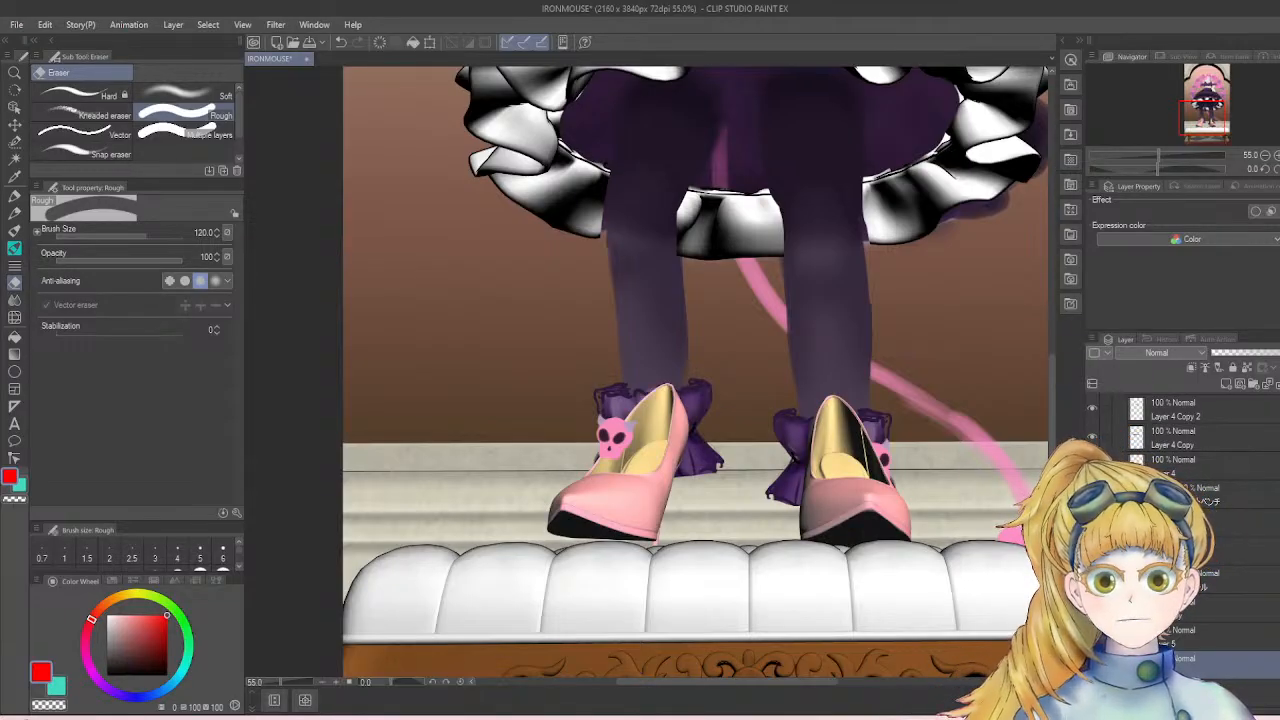
click(1240, 578)
click(1226, 385)
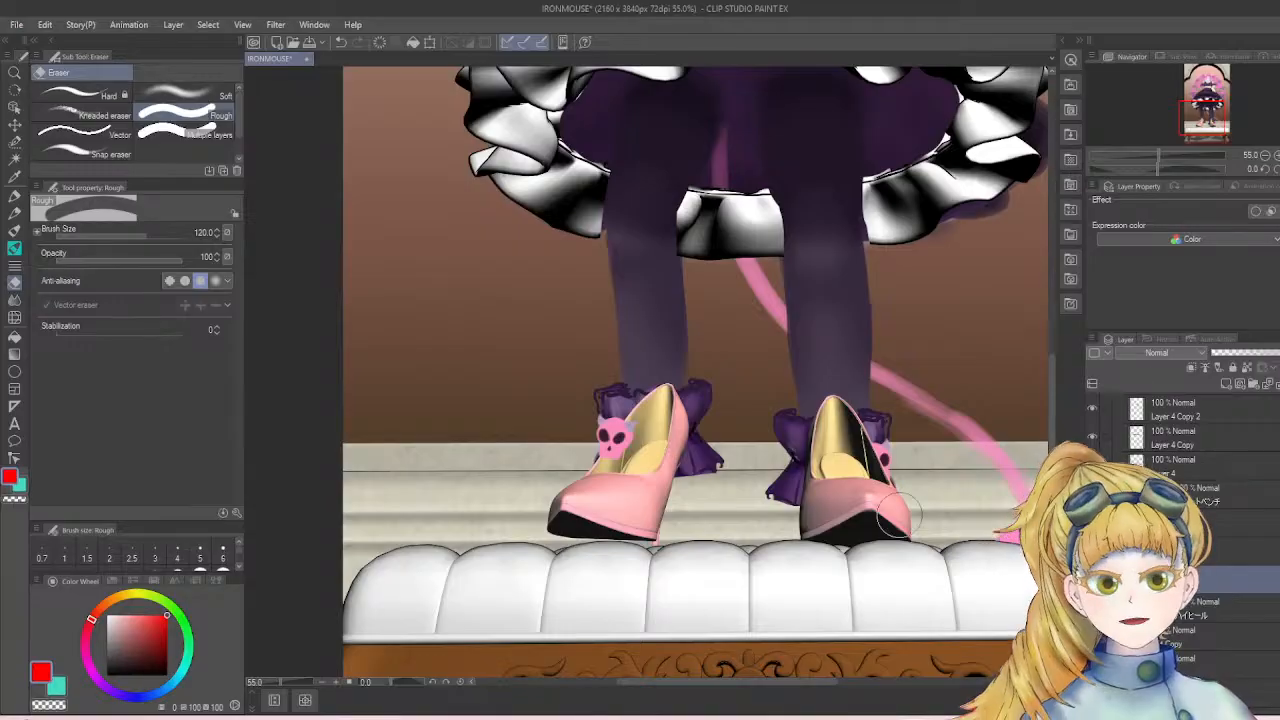
- Show the character reference on Layer 2 and pick the muted dark purple of its shoes as the drawing colour
scroll(897, 515, down, 5)
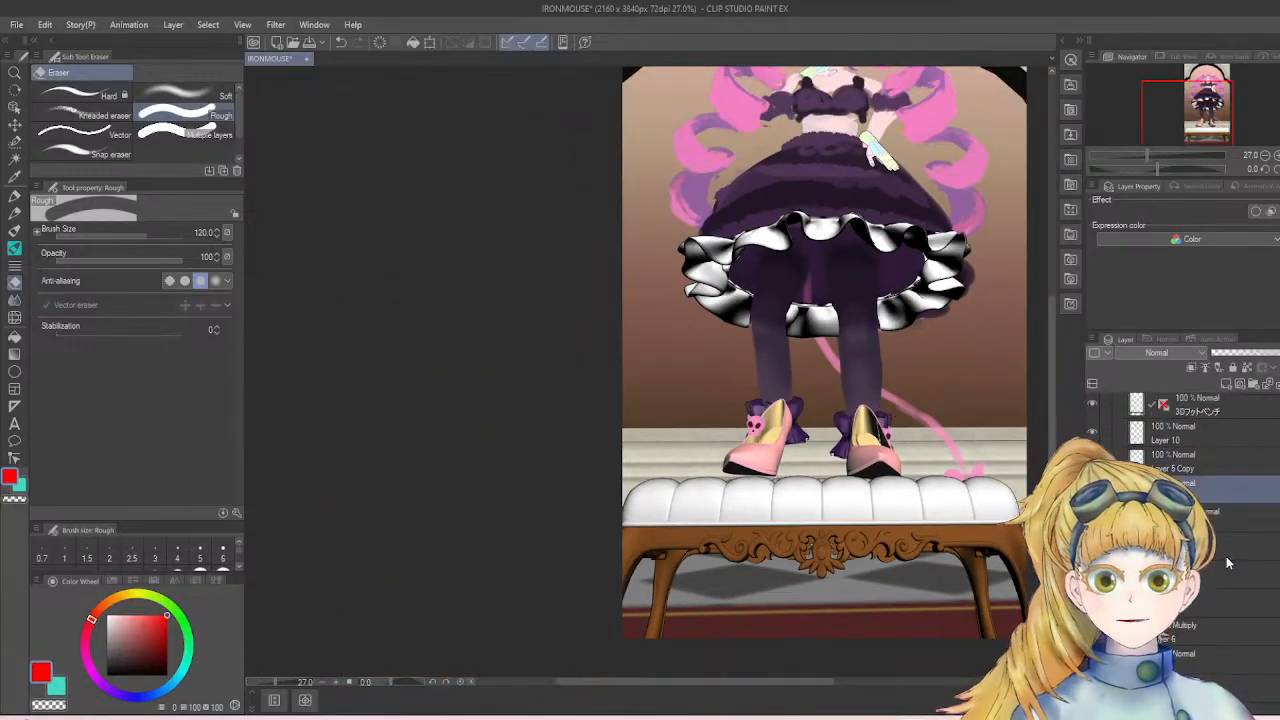
scroll(1226, 556, up, 5)
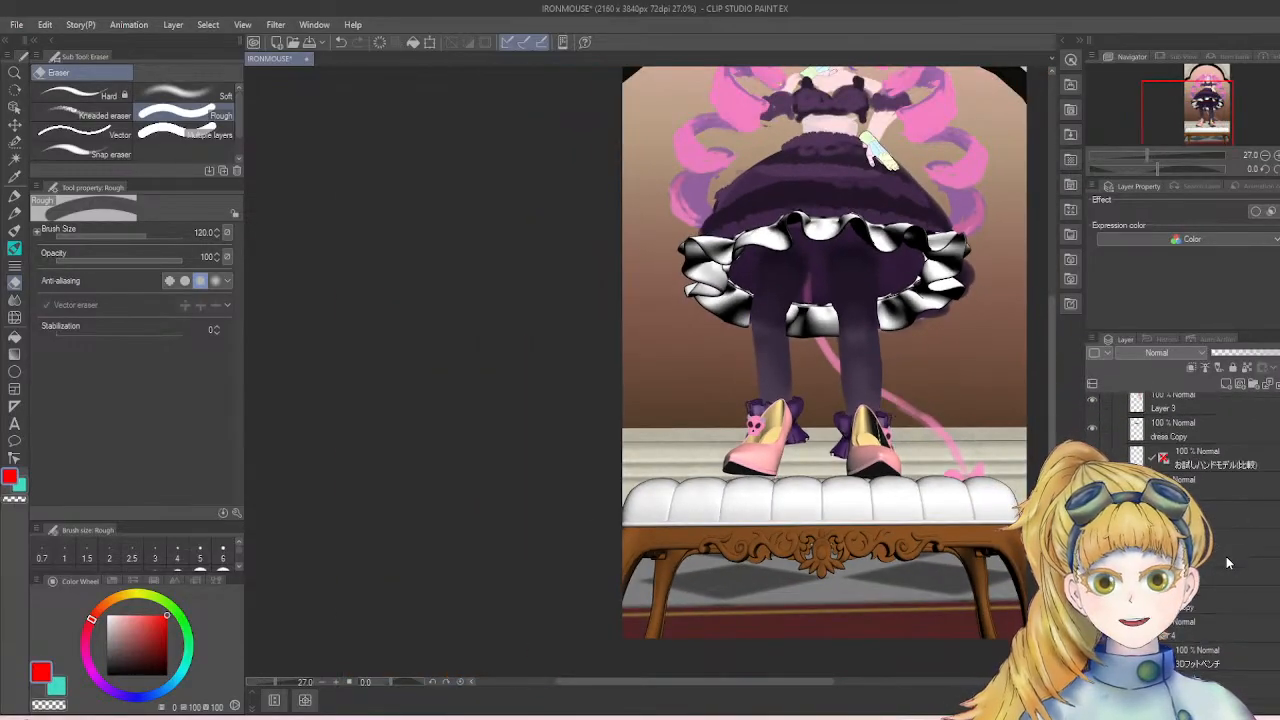
scroll(1226, 556, up, 5)
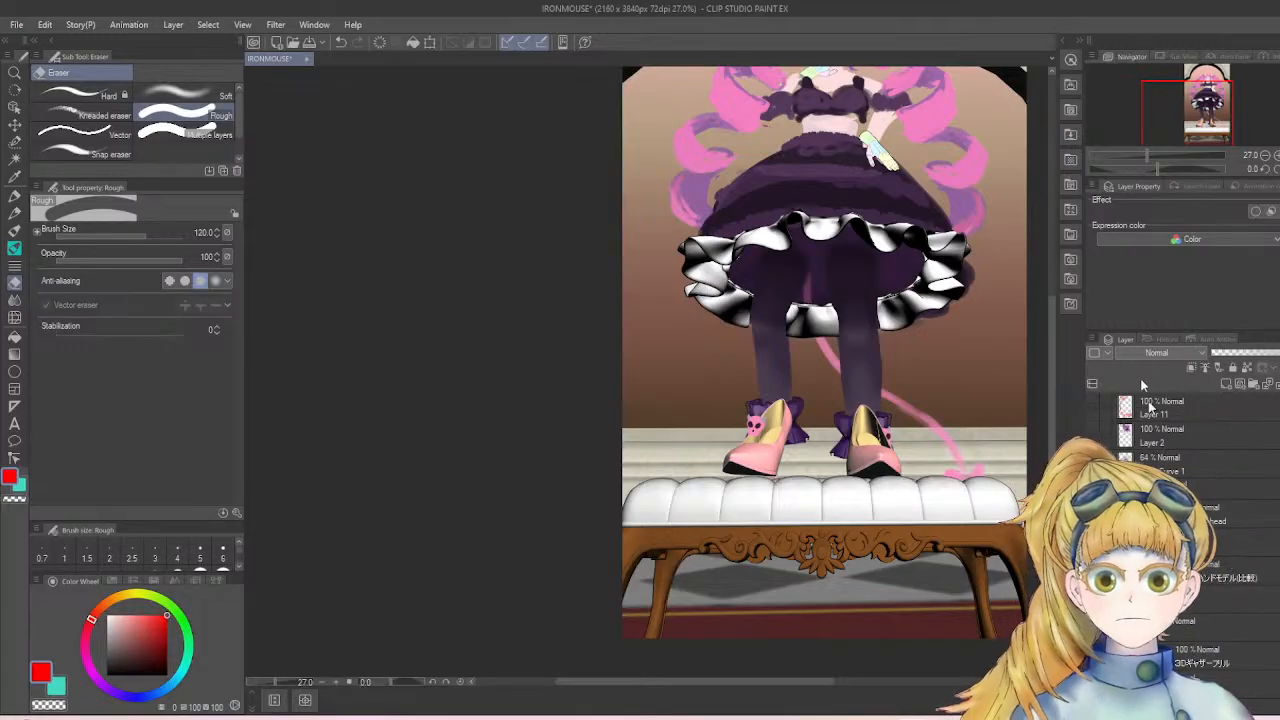
click(1095, 434)
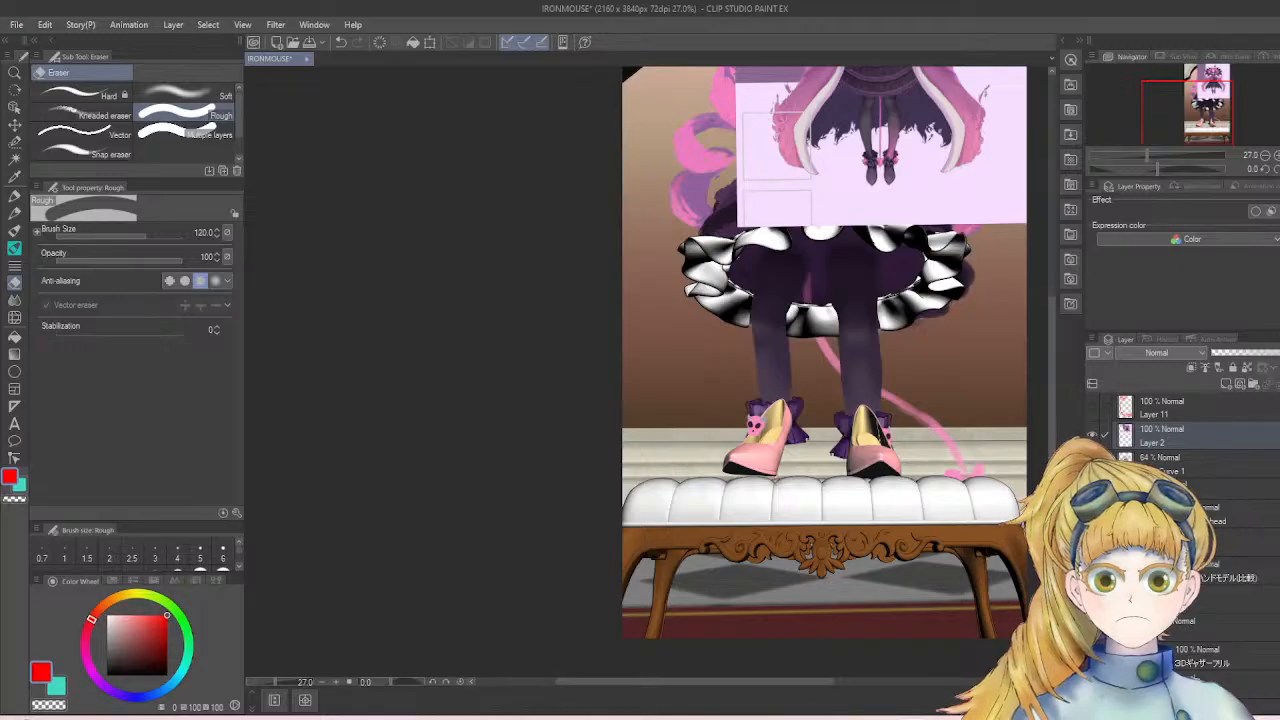
drag(1053, 365, 1062, 302)
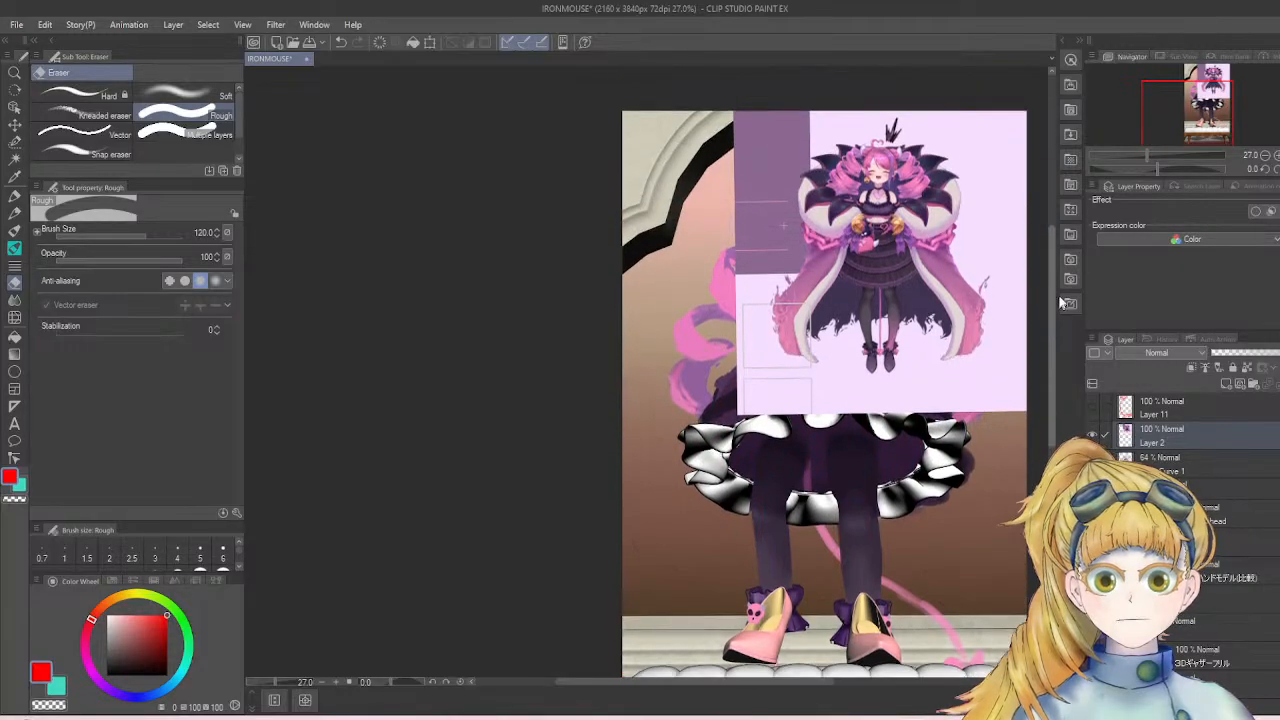
scroll(910, 335, up, 3)
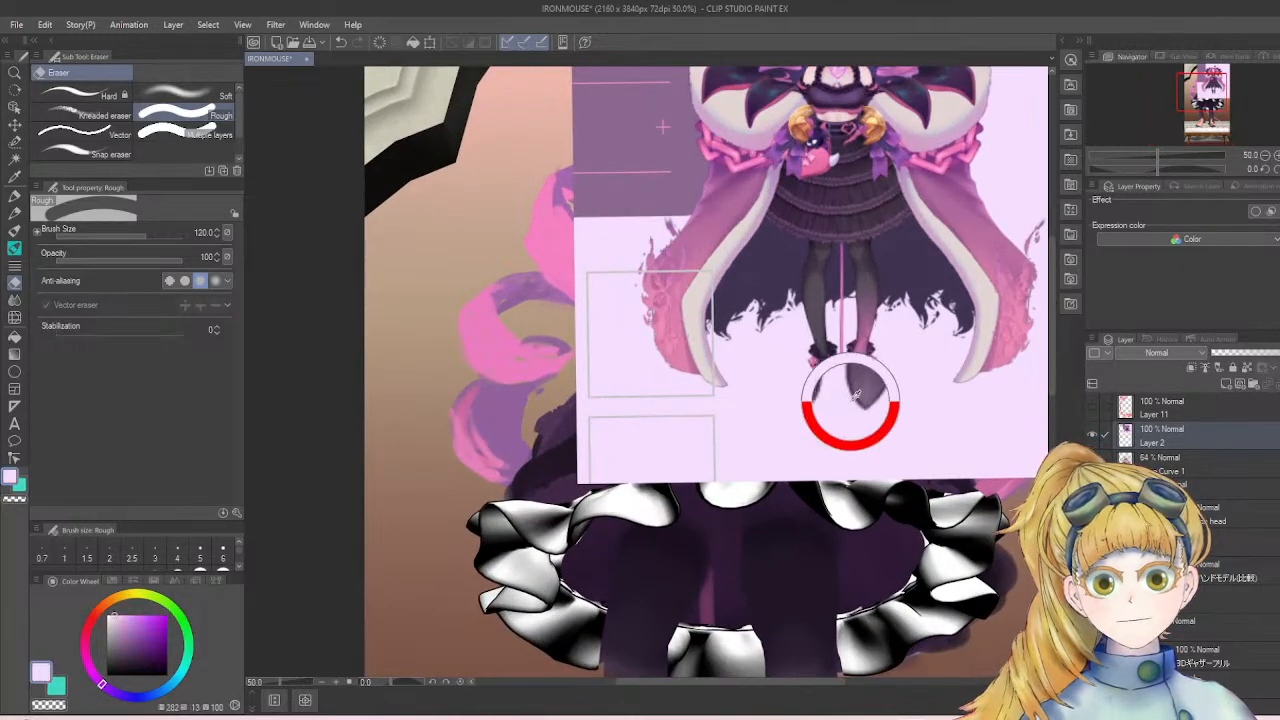
drag(850, 401, 860, 387)
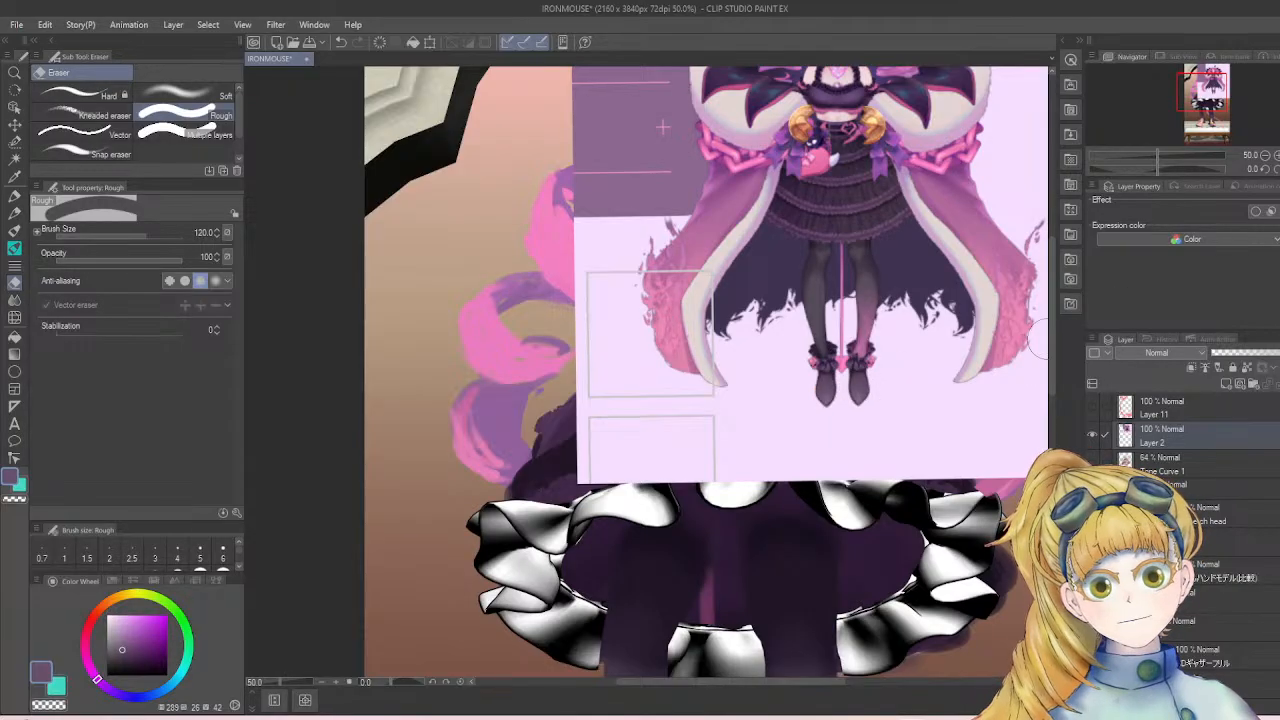
drag(1050, 334, 1049, 369)
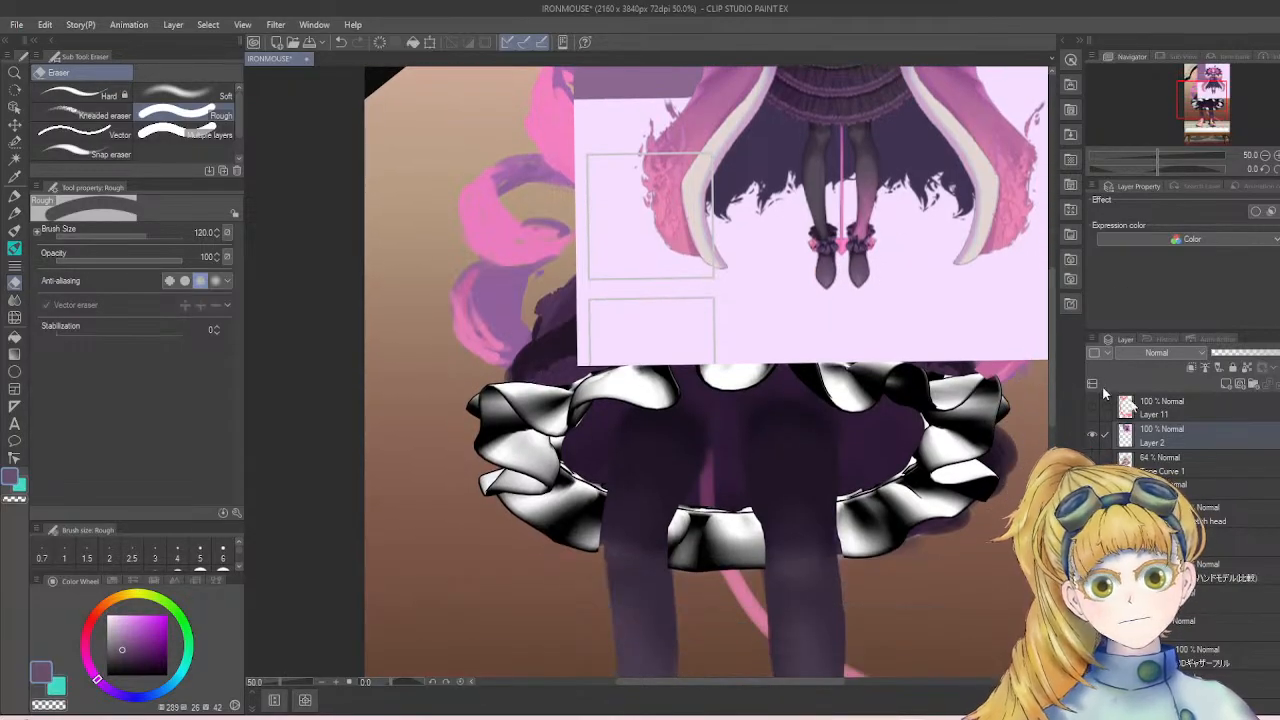
- Hide the character reference on Layer 2 and paint the black soles of both heels muted purple with the Round mixing brush
click(1092, 434)
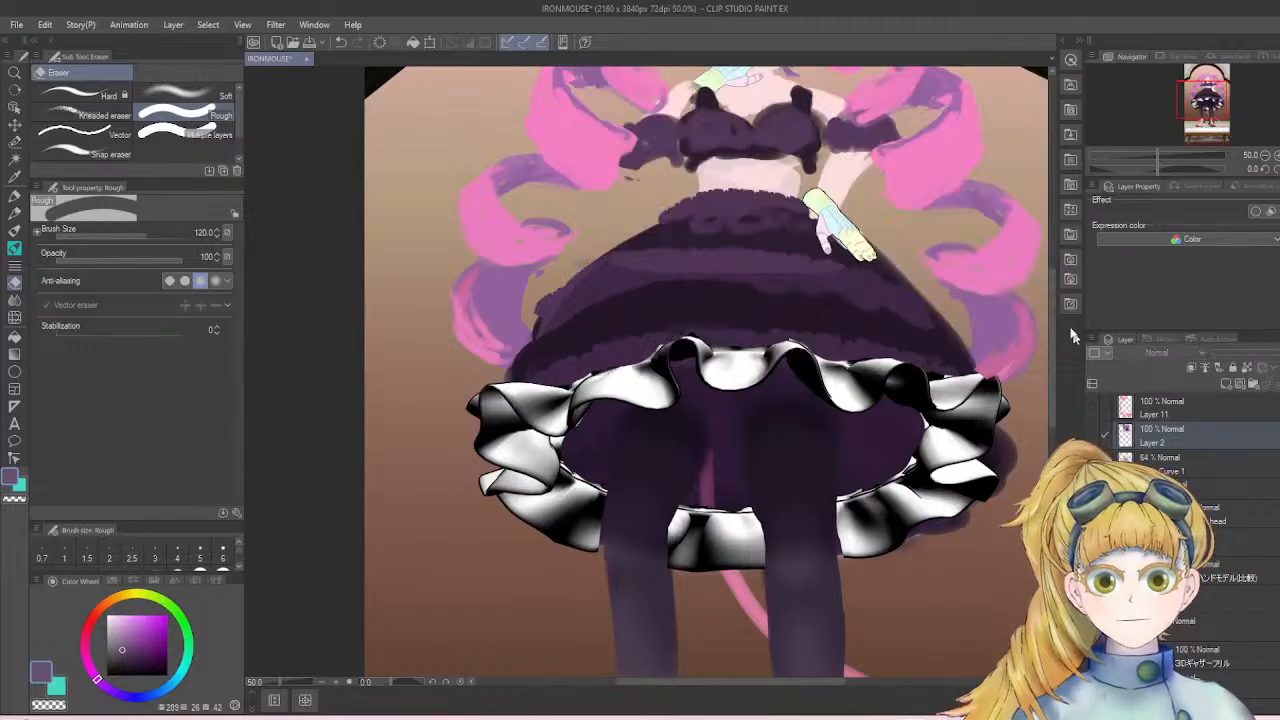
drag(1051, 331, 1029, 399)
scroll(877, 502, up, 1)
scroll(1256, 558, down, 1)
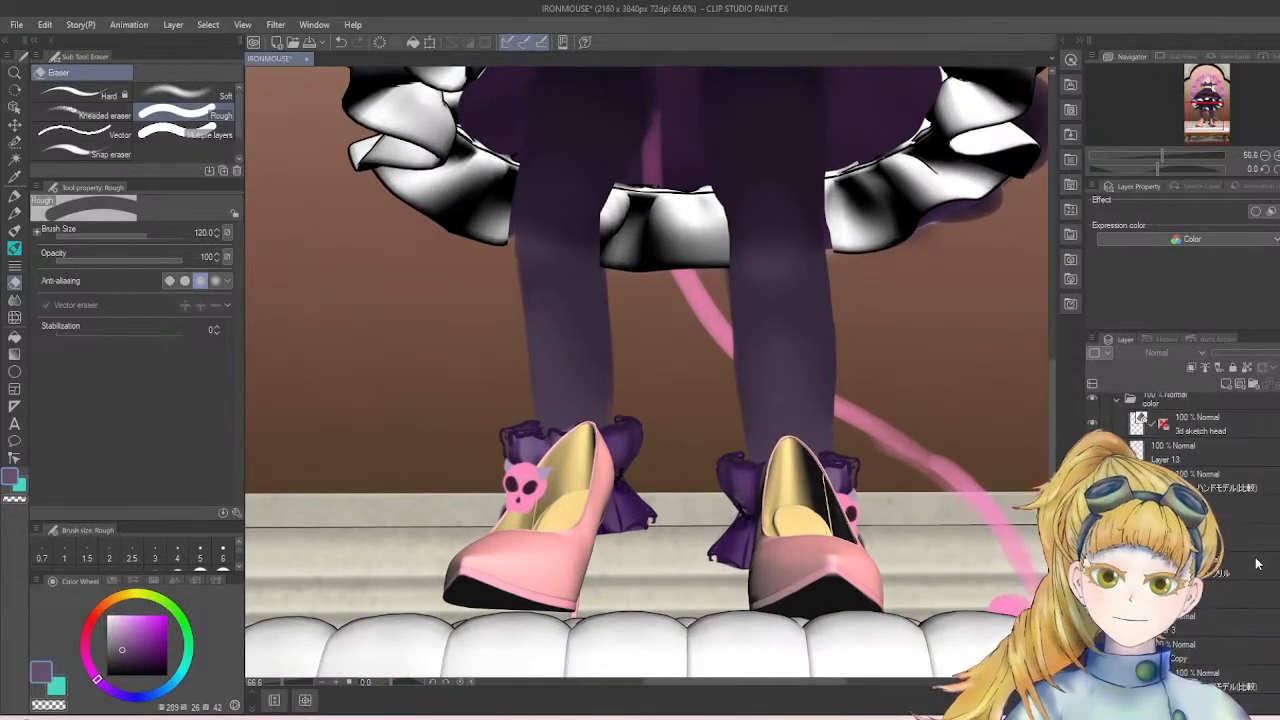
scroll(1257, 565, down, 2)
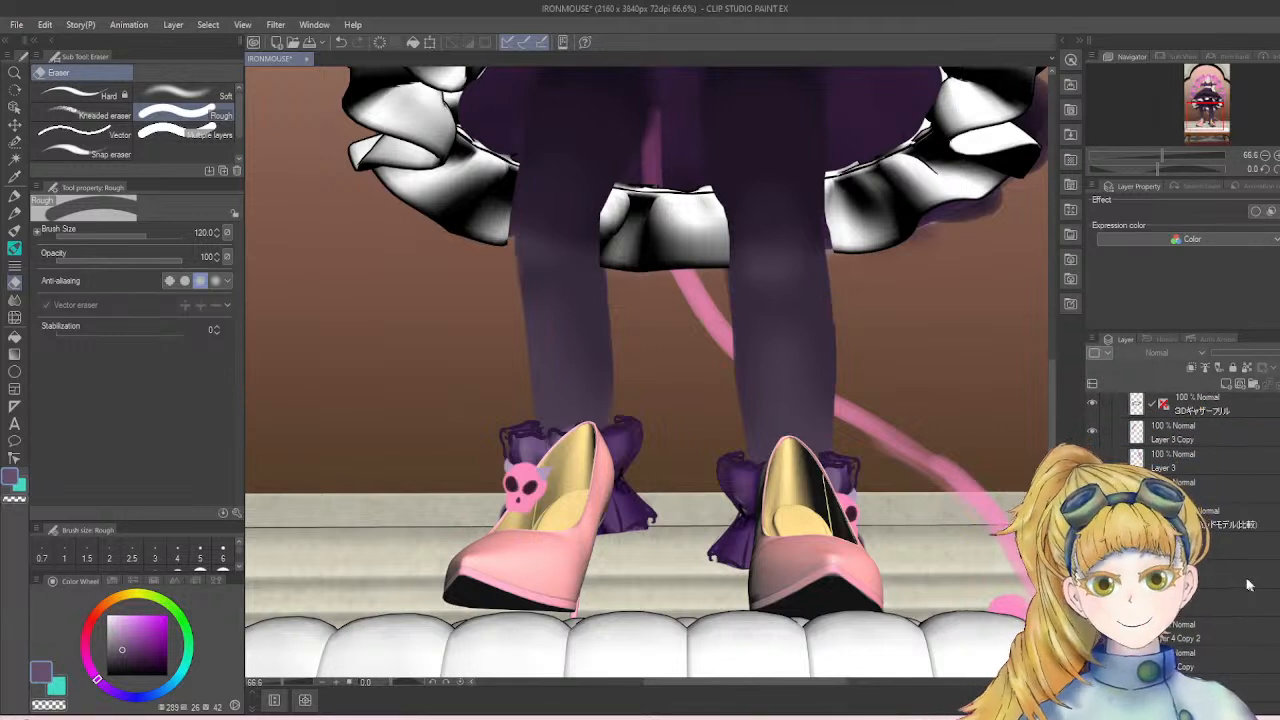
scroll(1222, 607, down, 2)
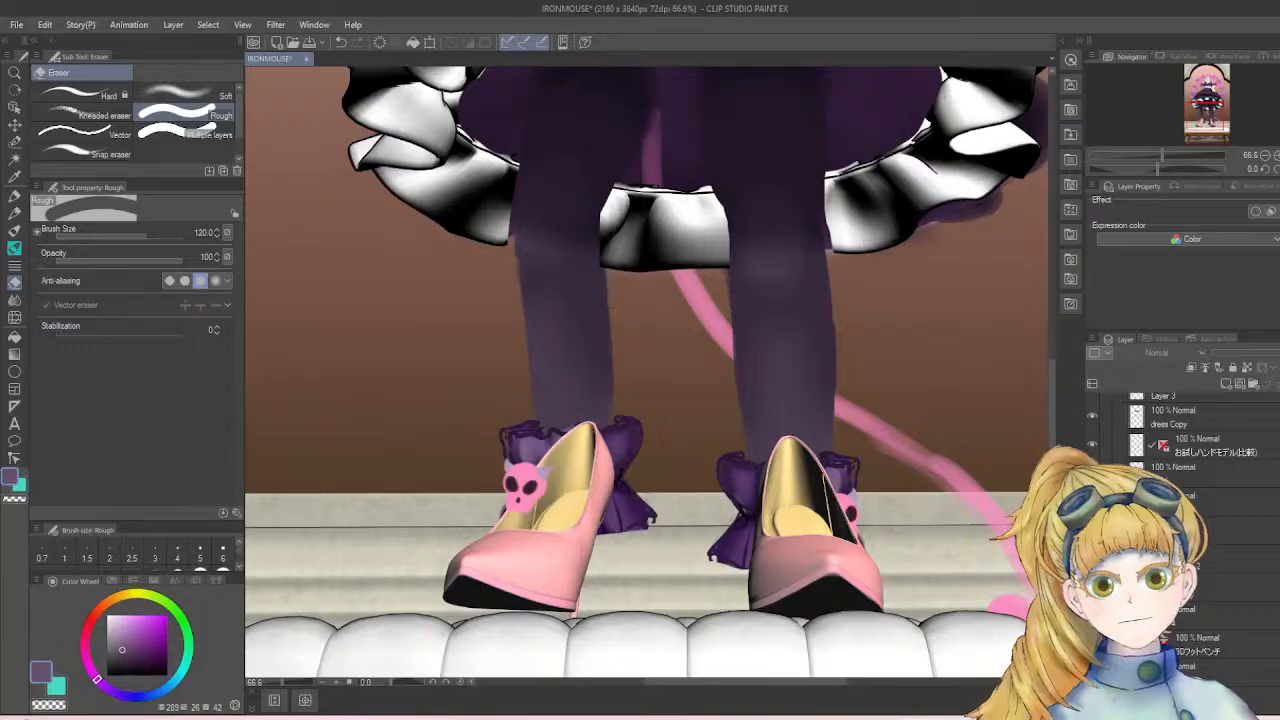
scroll(1220, 600, down, 2)
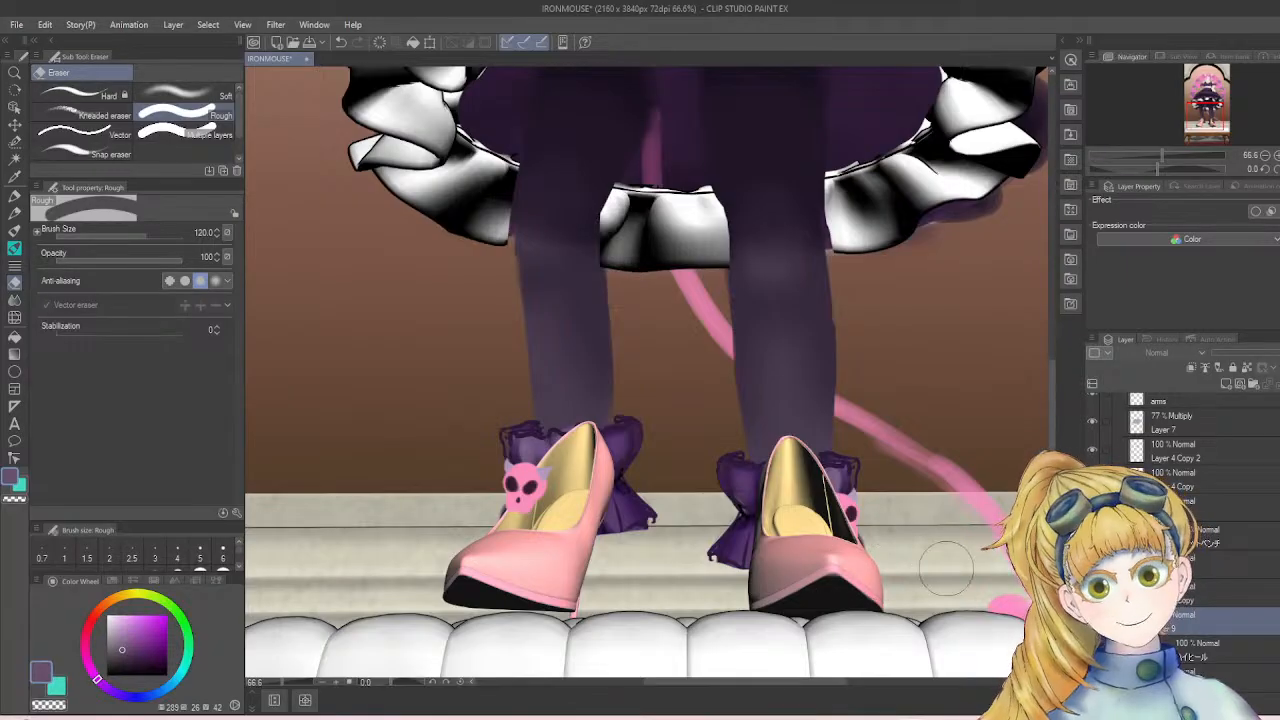
key(b)
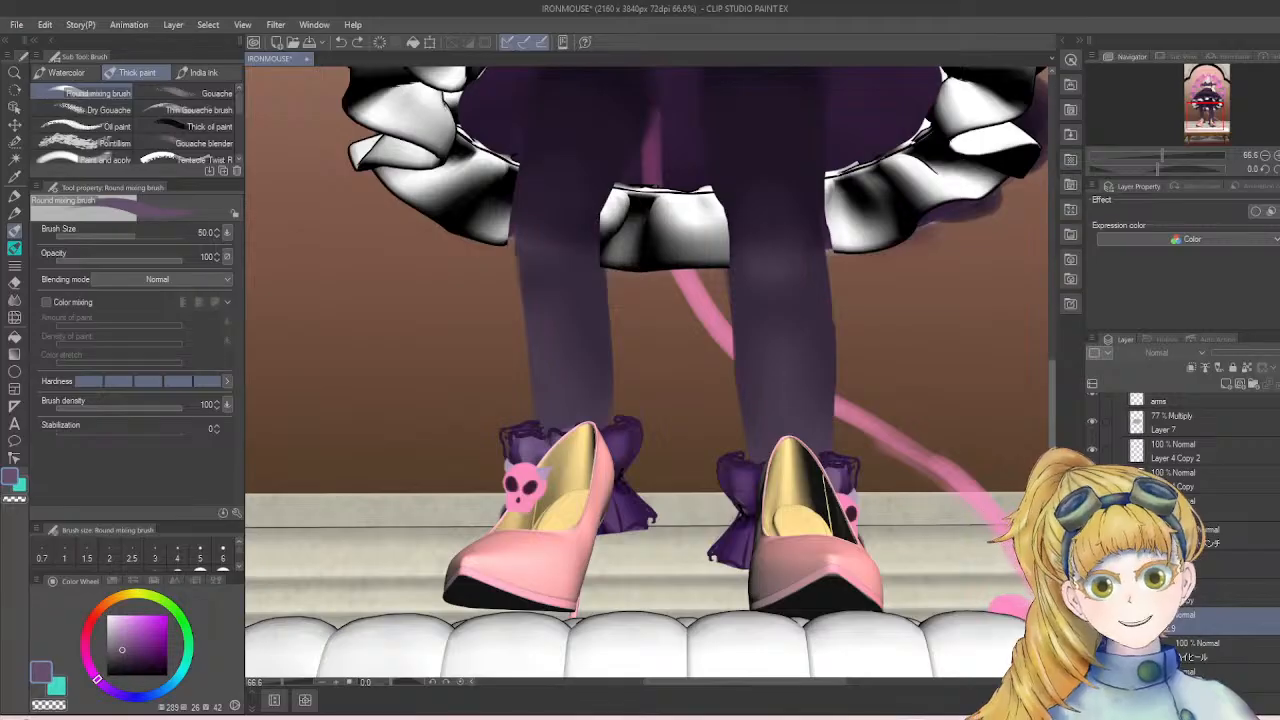
scroll(660, 496, down, 3)
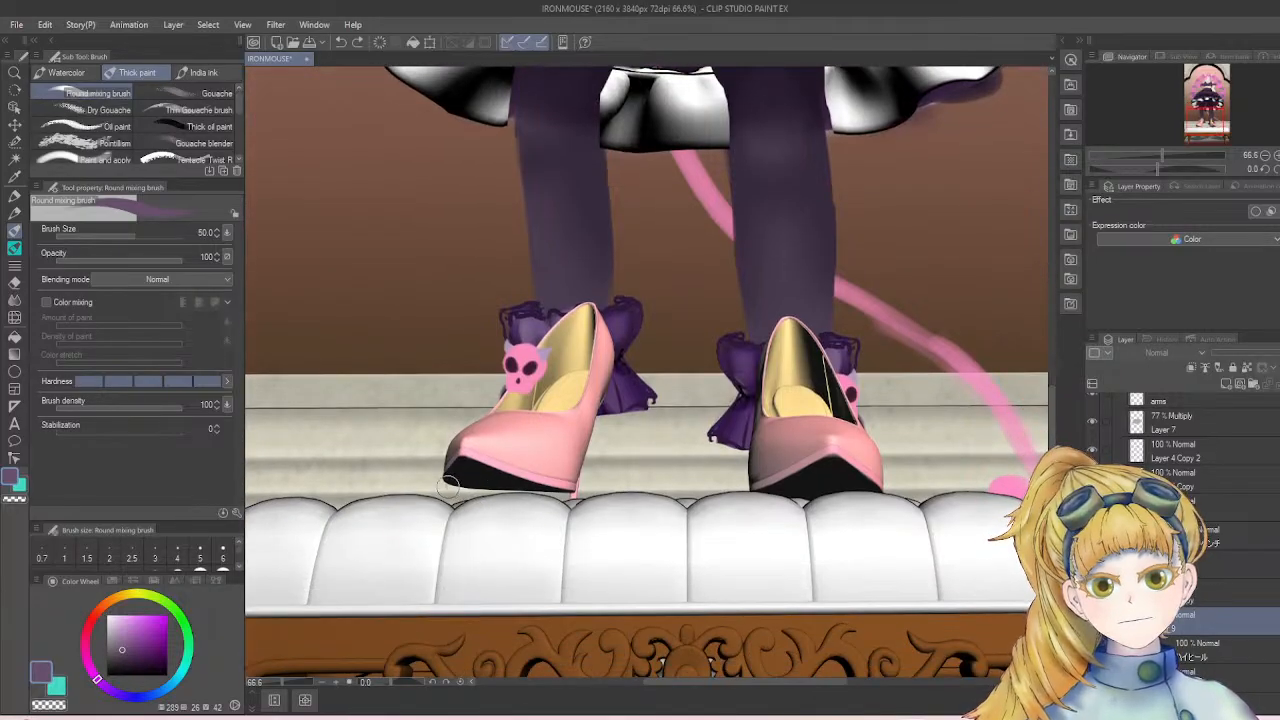
drag(454, 484, 555, 494)
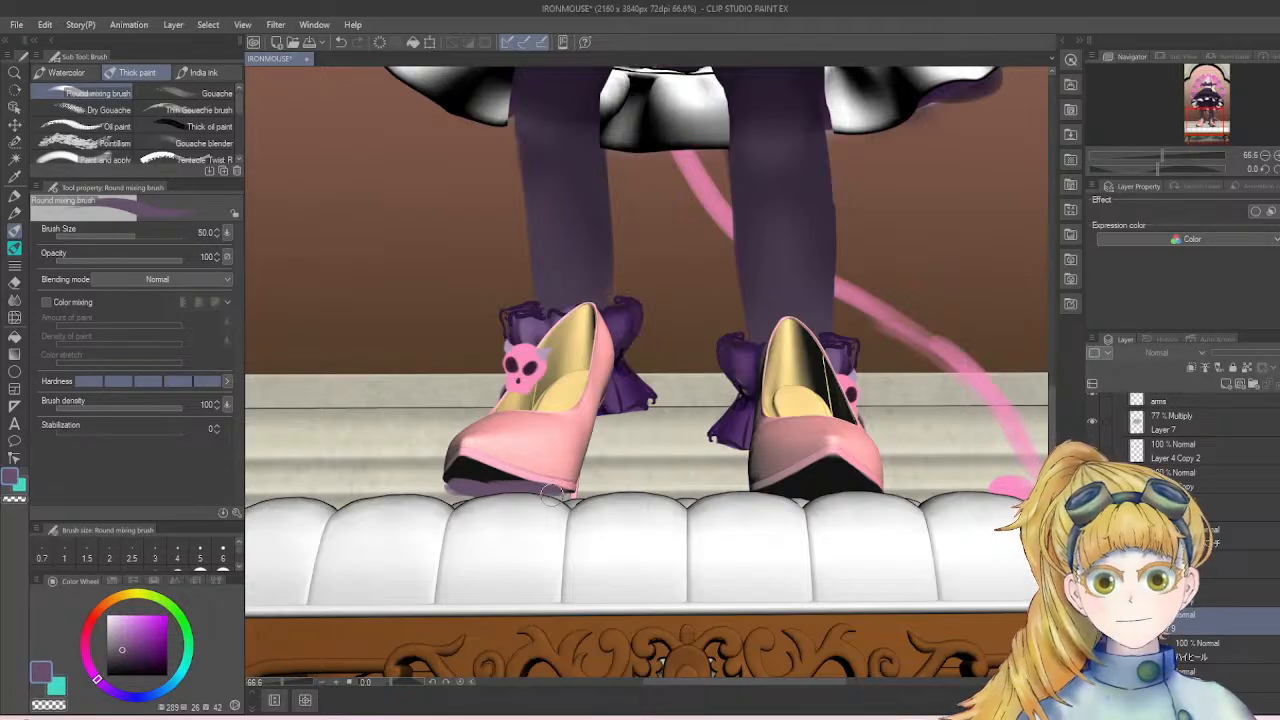
drag(470, 462, 524, 486)
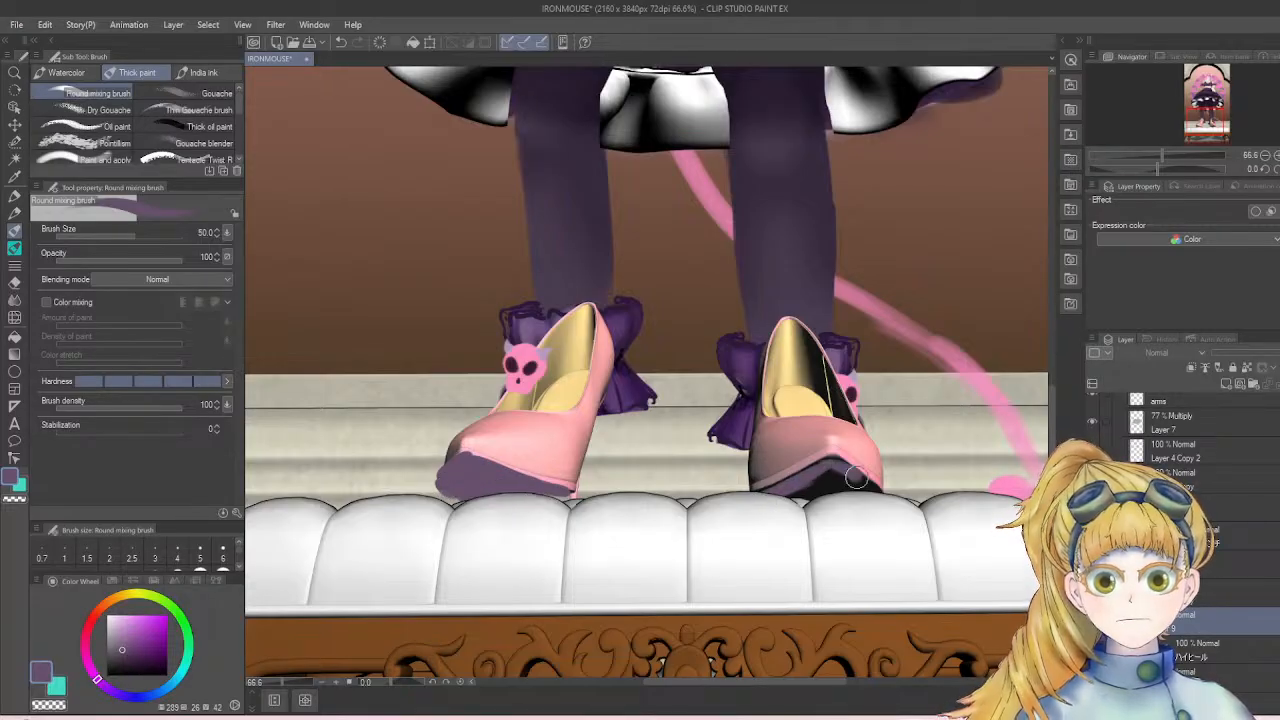
drag(835, 487, 828, 481)
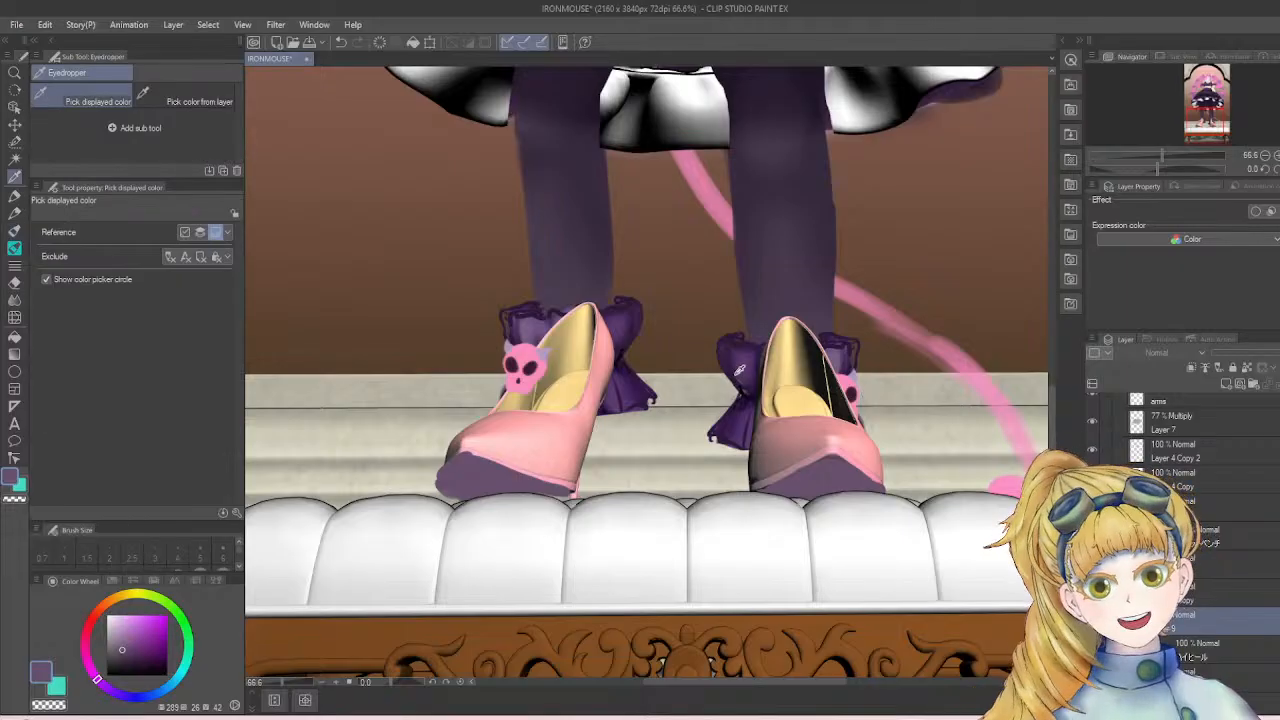
- Repaint the sole of the picture's right shoe with the deeper purple picked from its ankle frill, and erase the excess beyond the toe
alt+click(757, 363)
drag(752, 500, 812, 473)
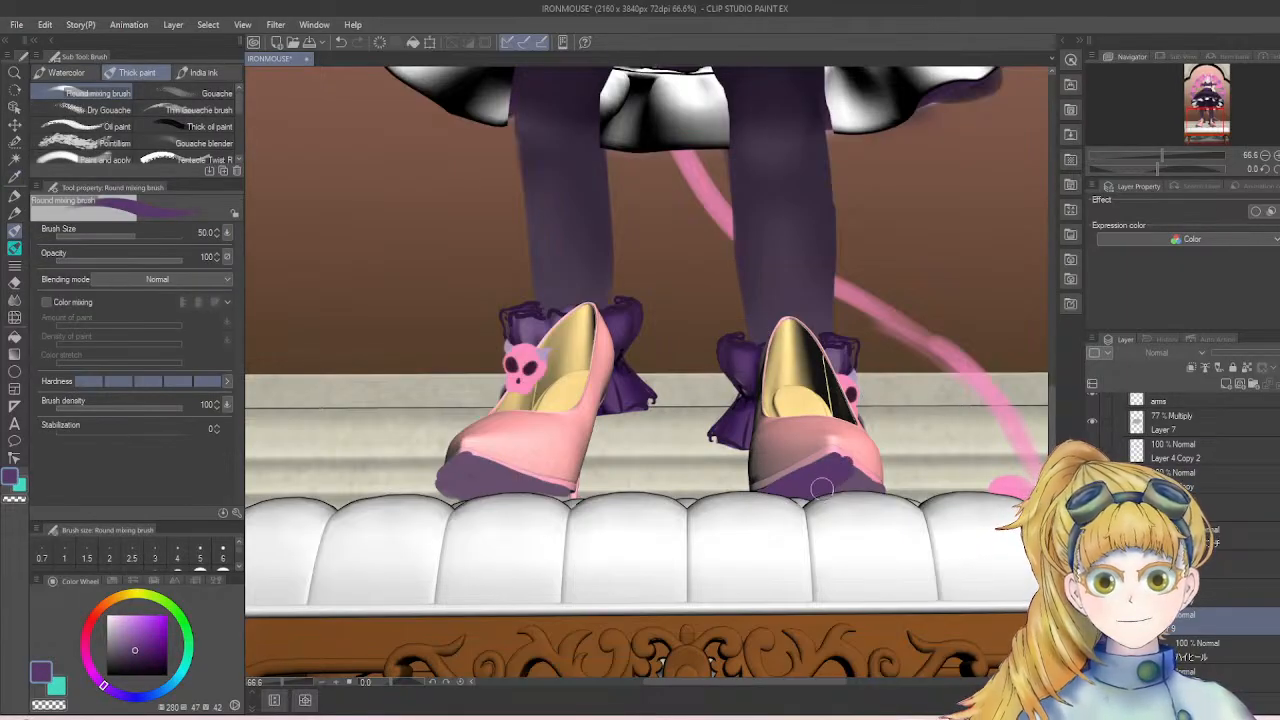
drag(867, 489, 882, 483)
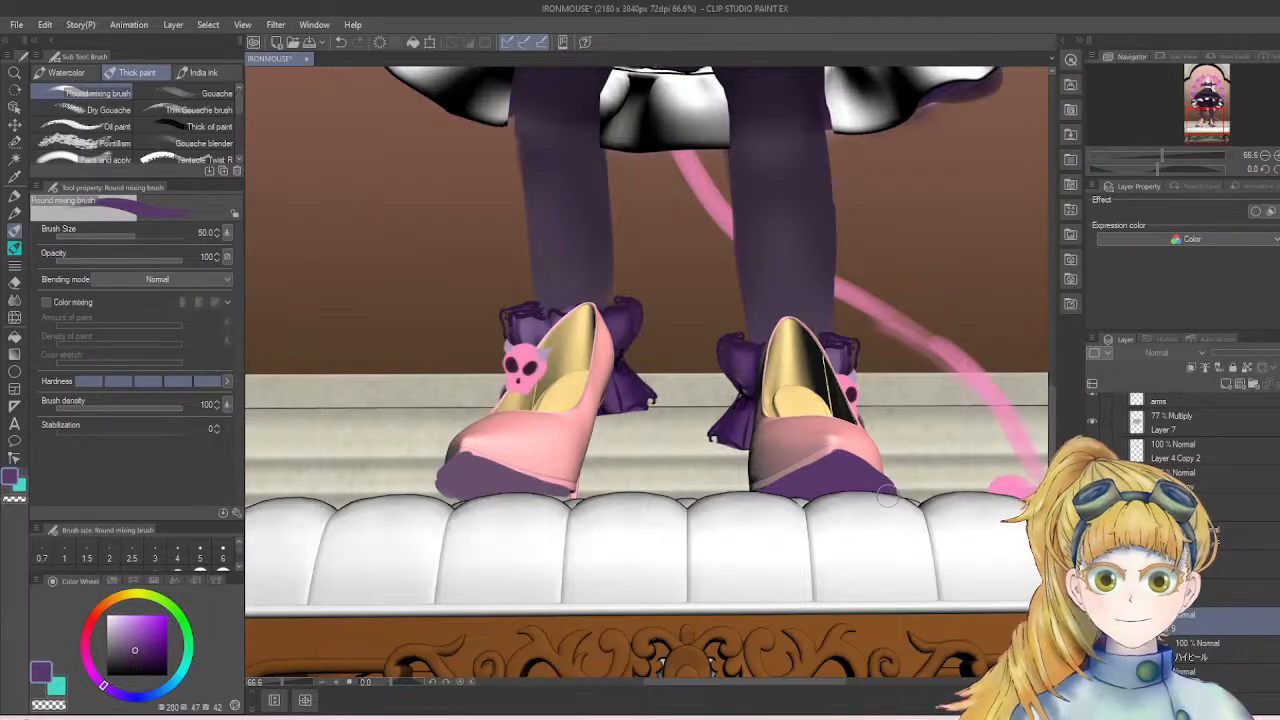
click(1092, 621)
click(1092, 621)
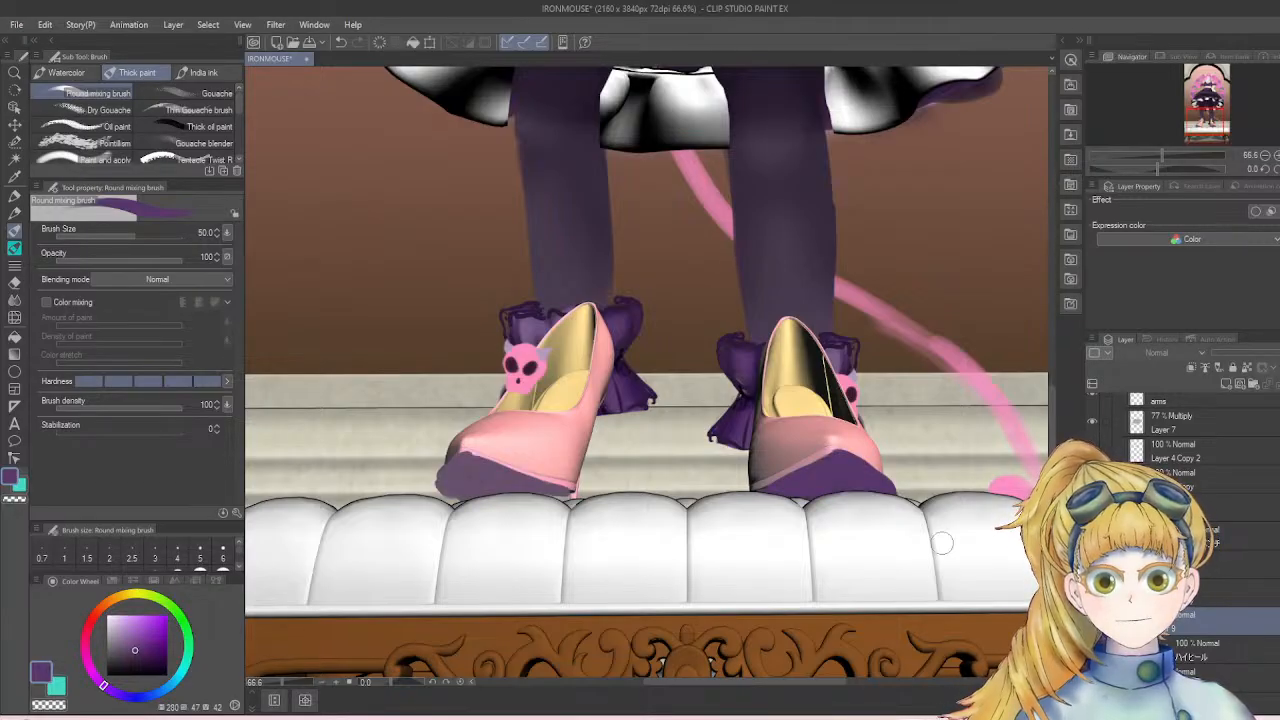
key(e)
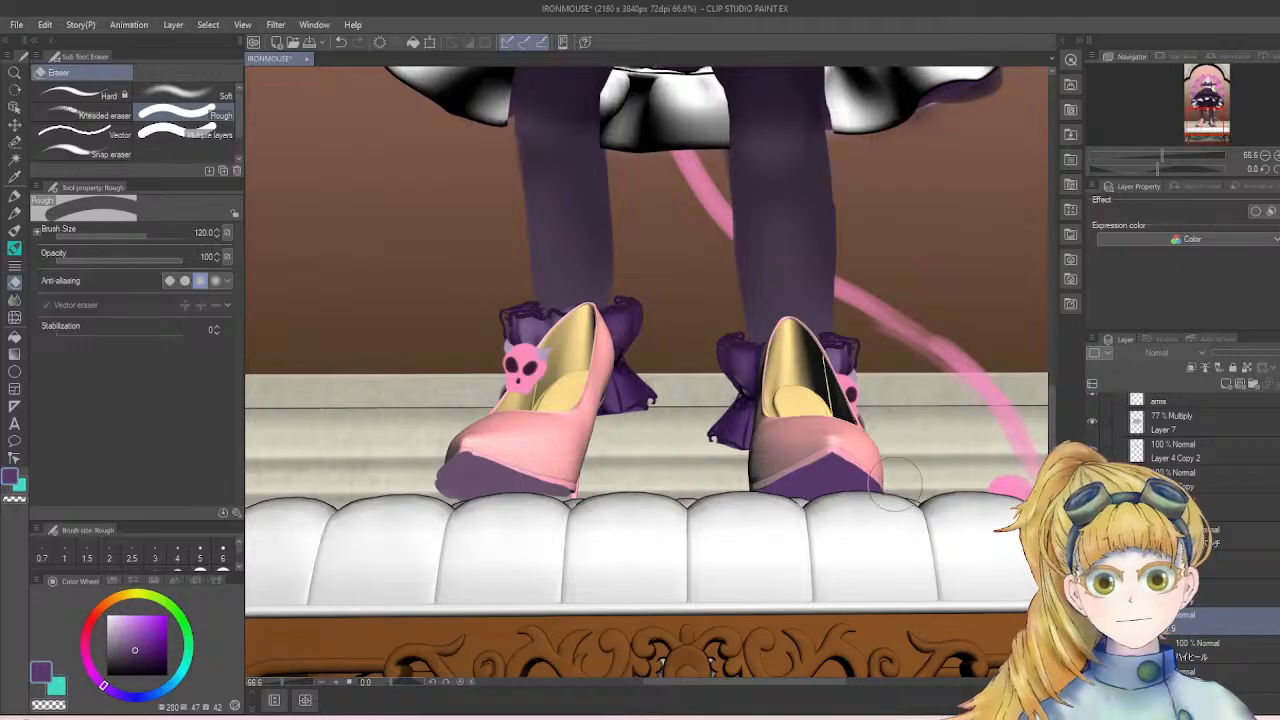
- Repaint the sole of the picture's left shoe in the same deeper purple with the Round mixing brush
key(b)
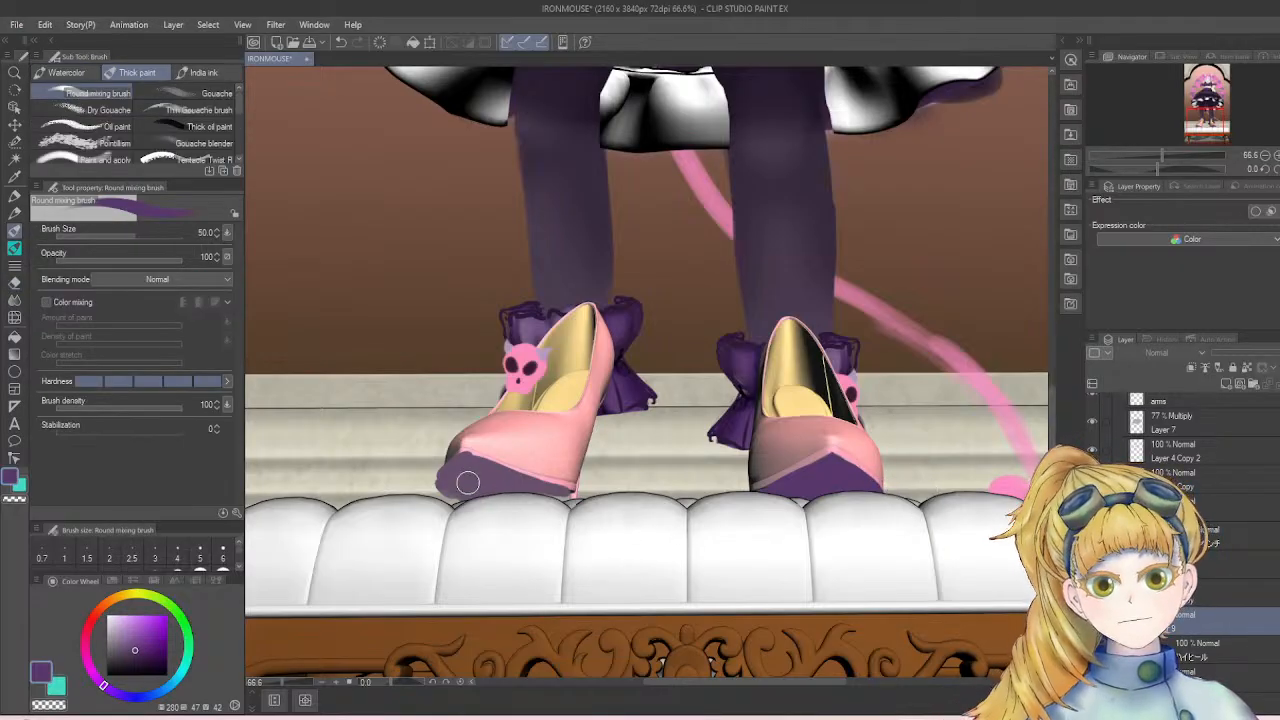
drag(437, 497, 500, 480)
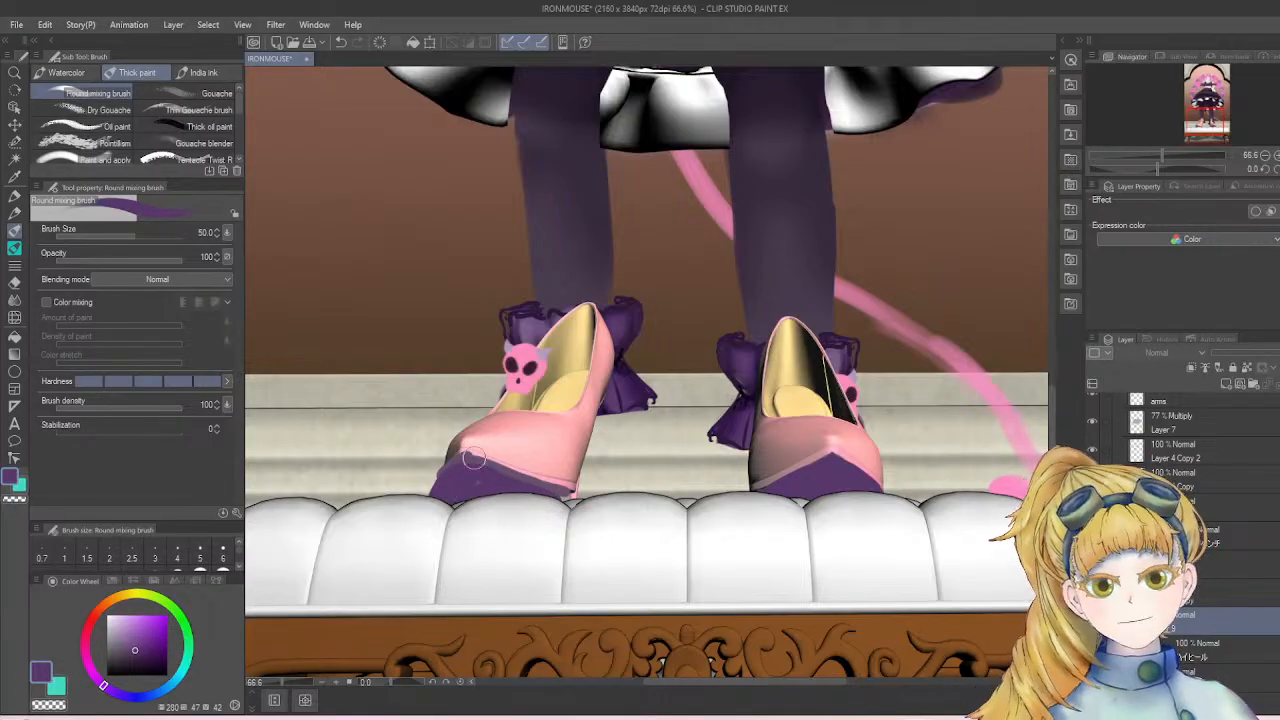
drag(474, 458, 521, 487)
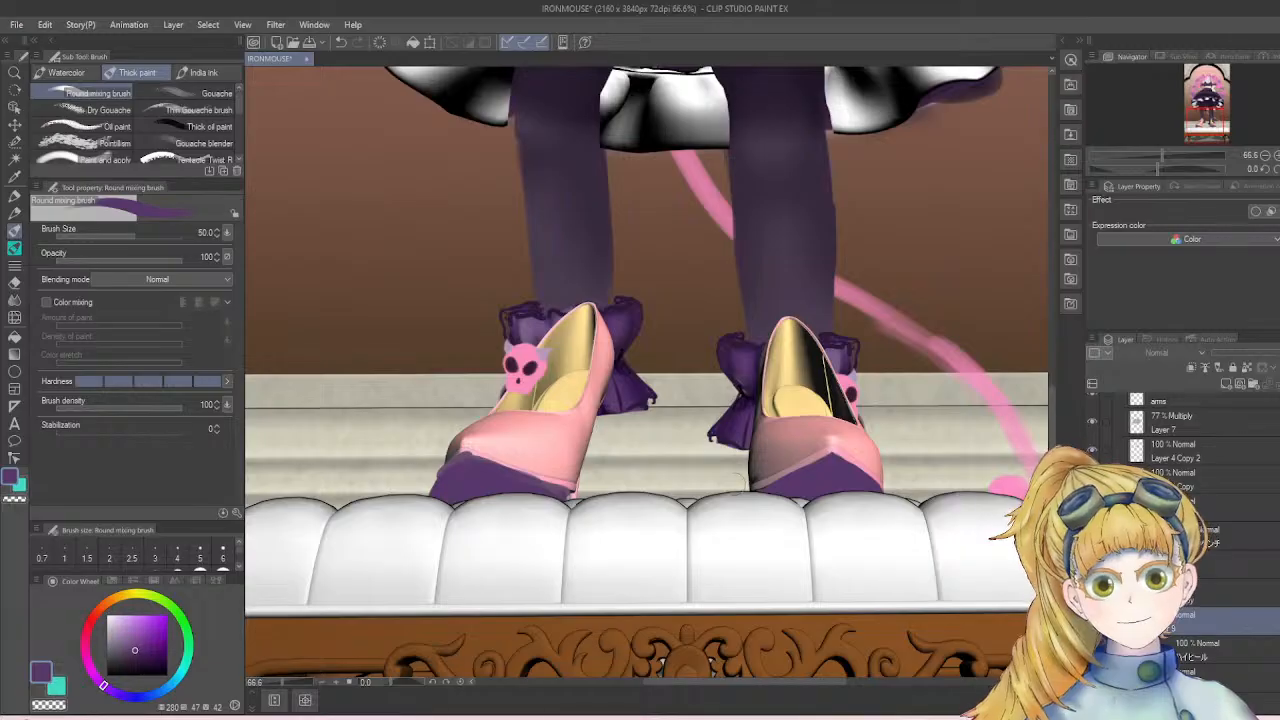
- Pick the muted purple from the picture's left shoe and paint over the pink toe and side areas of both shoes
alt+click(456, 460)
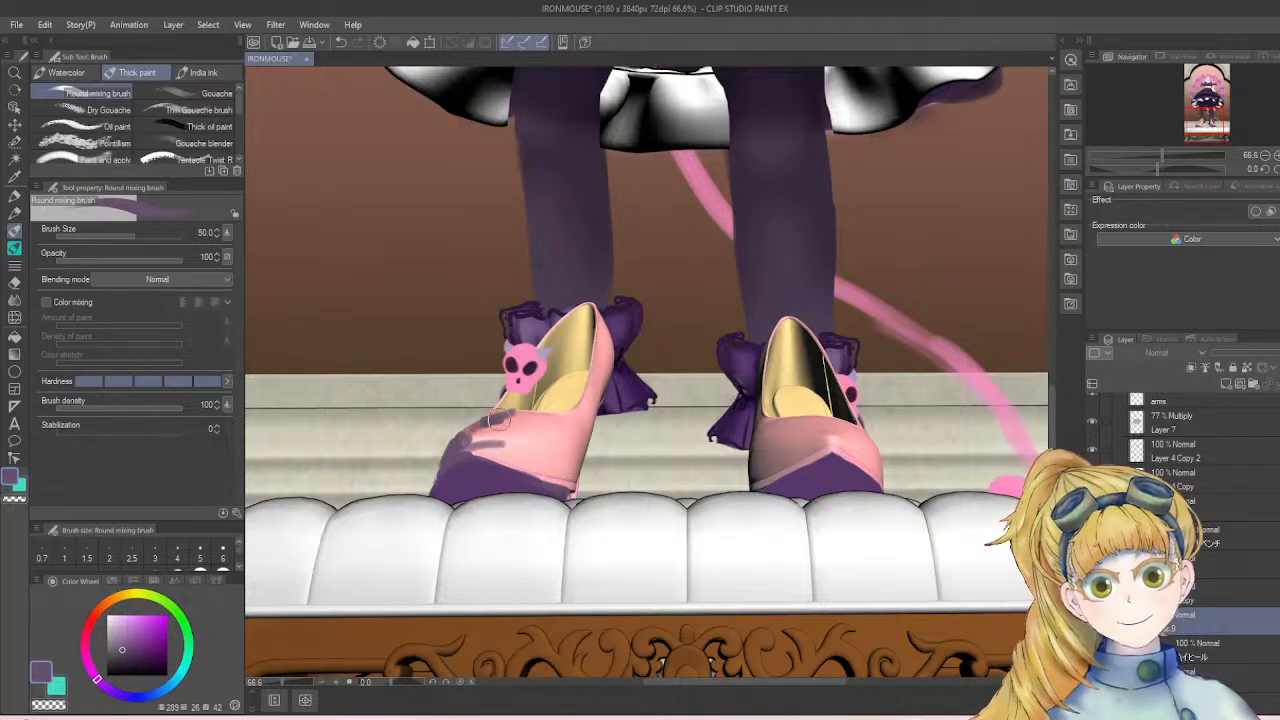
mouse_move(498, 422)
mouse_down()
mouse_move(536, 426)
mouse_move(565, 484)
mouse_move(473, 455)
mouse_move(559, 479)
mouse_move(521, 460)
mouse_move(560, 472)
mouse_move(563, 436)
mouse_move(565, 485)
mouse_move(513, 428)
mouse_up()
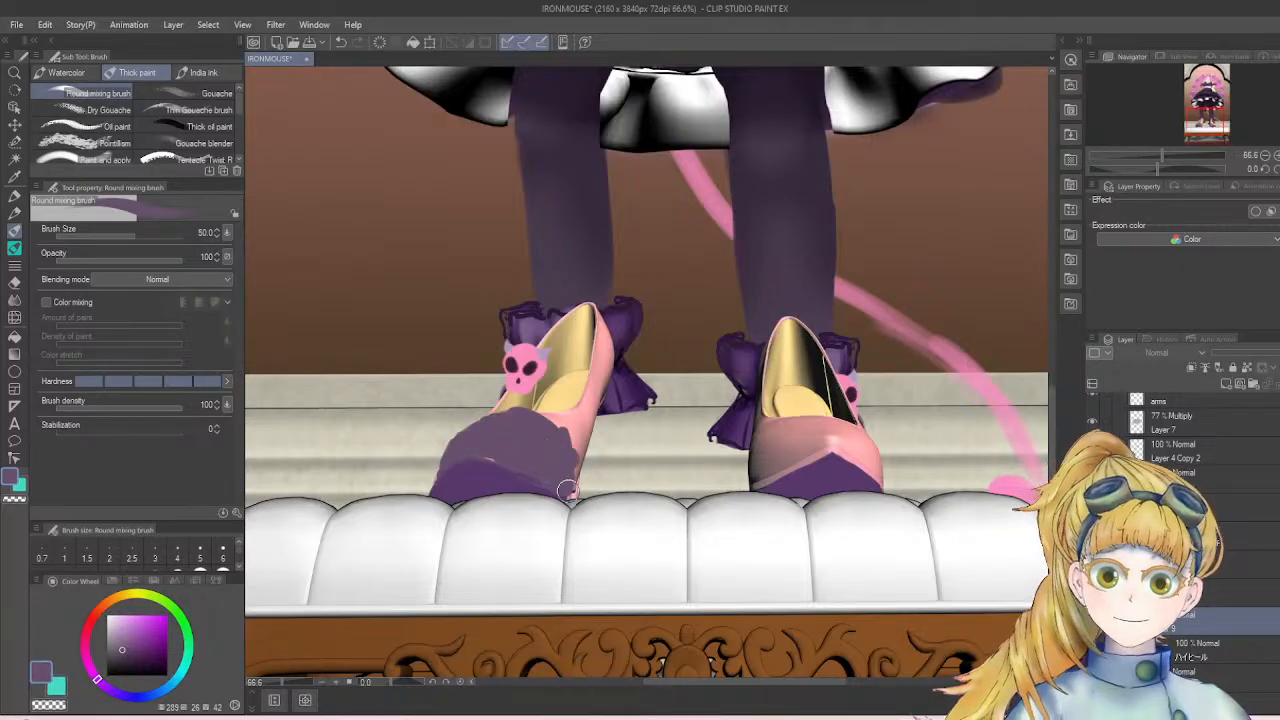
mouse_move(757, 474)
mouse_down()
mouse_move(798, 420)
mouse_move(763, 444)
mouse_move(831, 433)
mouse_move(782, 427)
mouse_move(846, 424)
mouse_up()
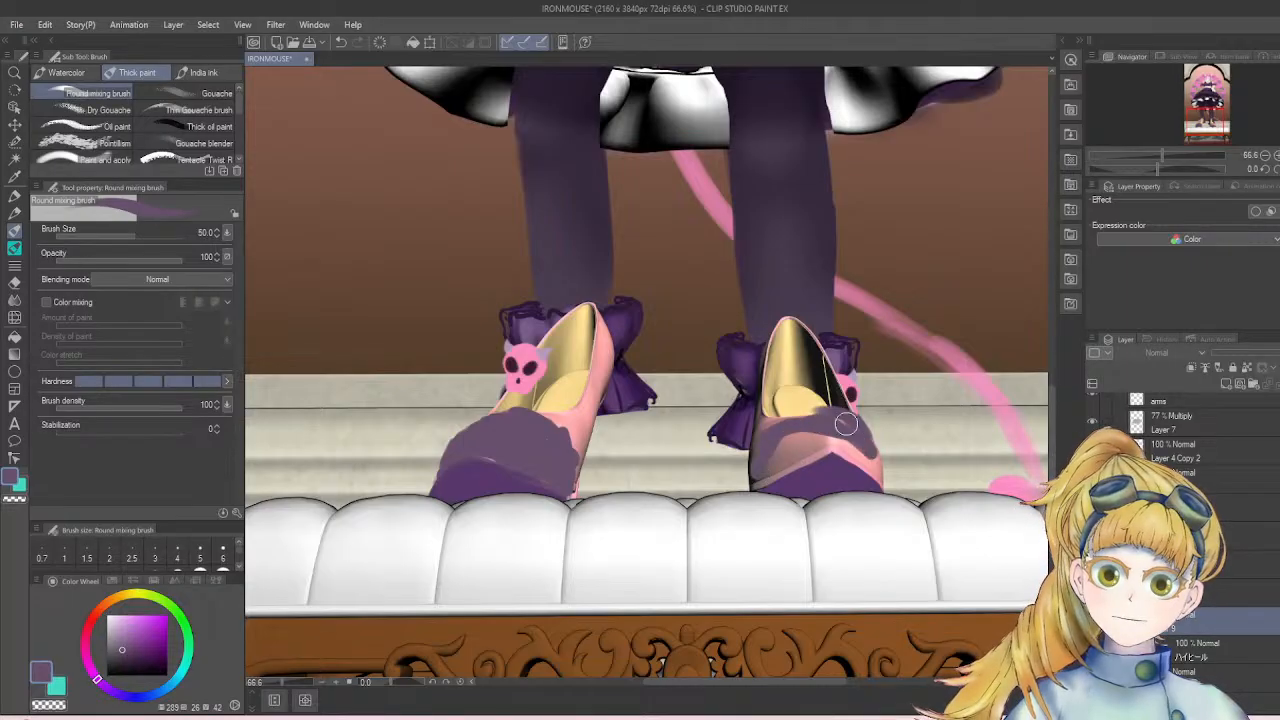
drag(763, 477, 809, 442)
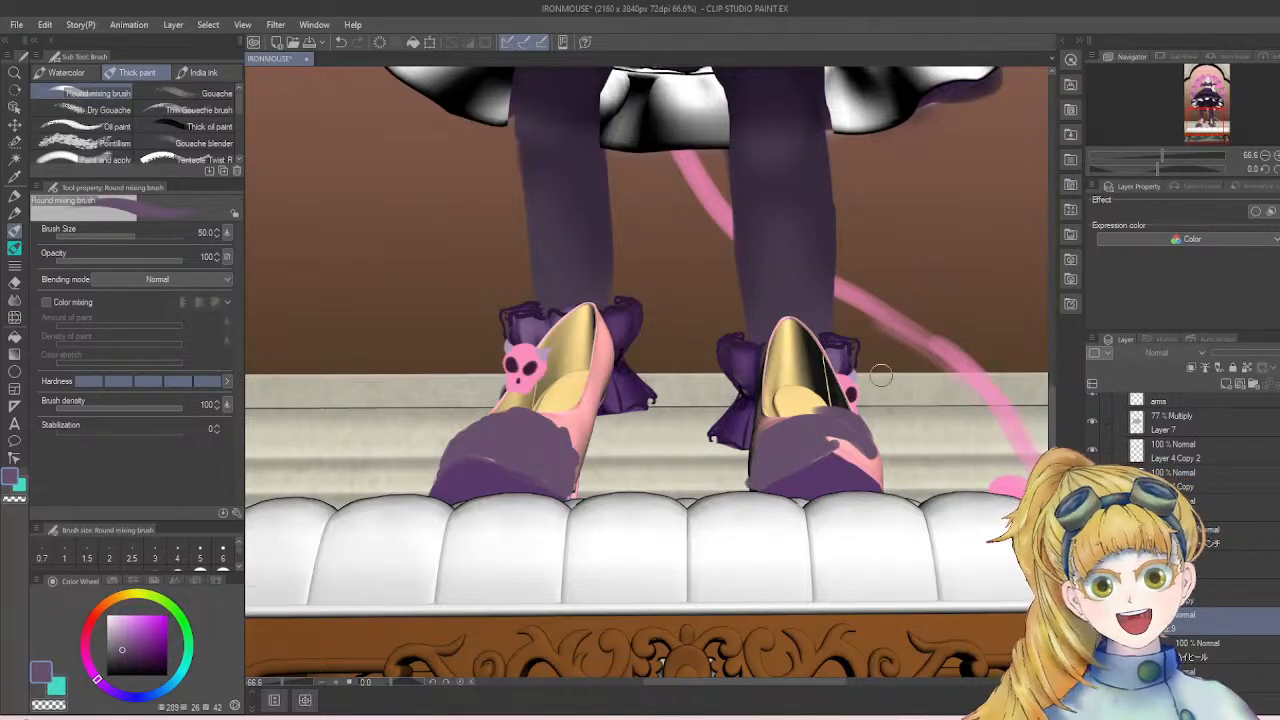
drag(840, 445, 863, 453)
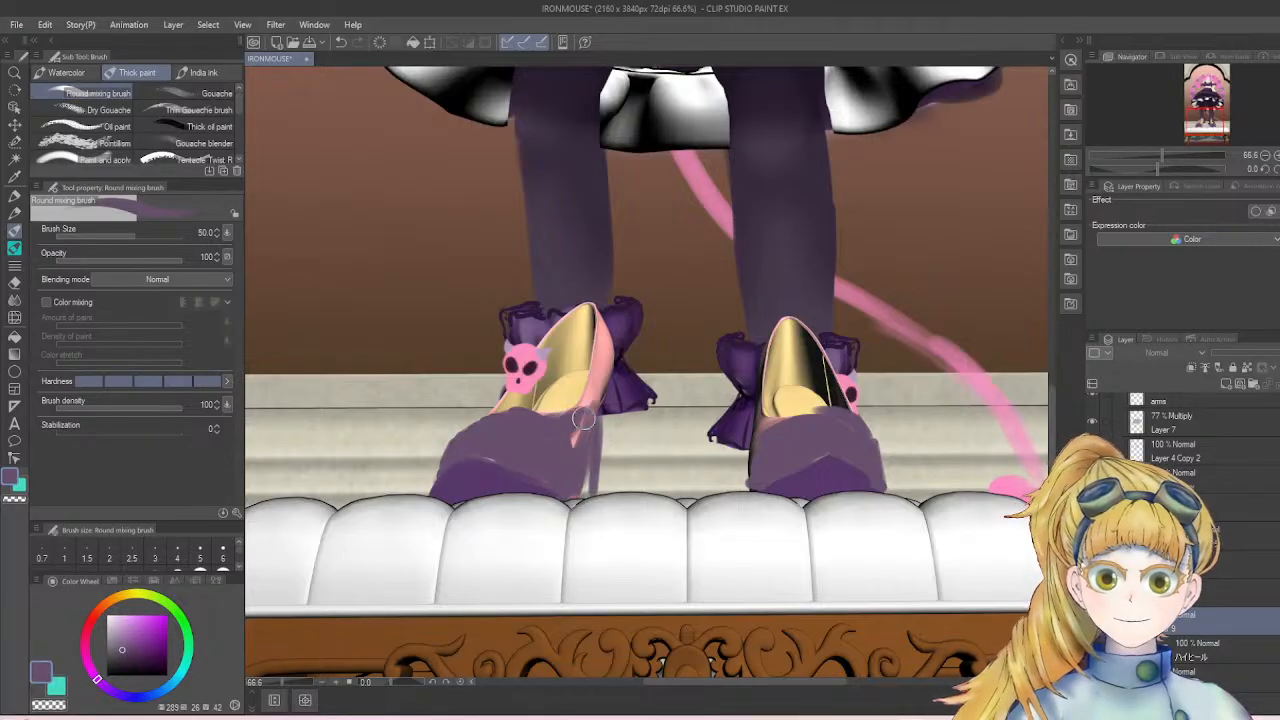
- Hide the ハイヒール layer and extend the inner edges of both painted shoes with muted purple strokes
click(1092, 650)
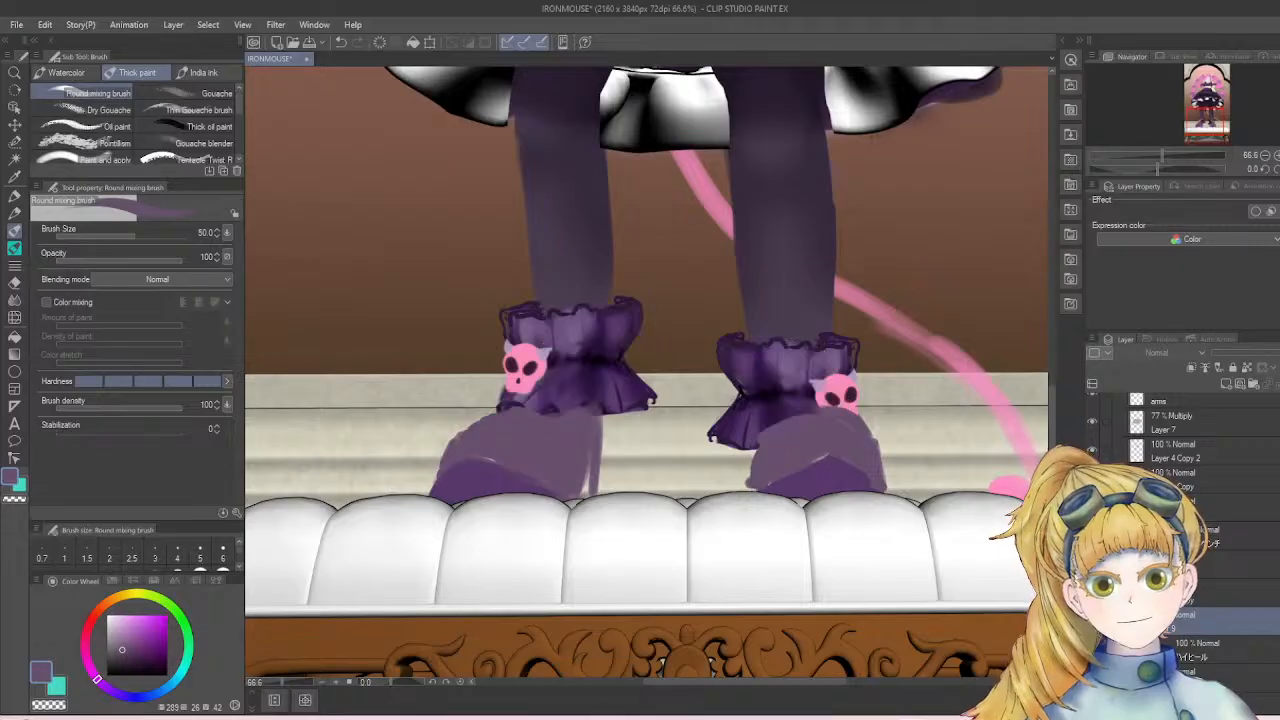
click(1092, 650)
click(1092, 650)
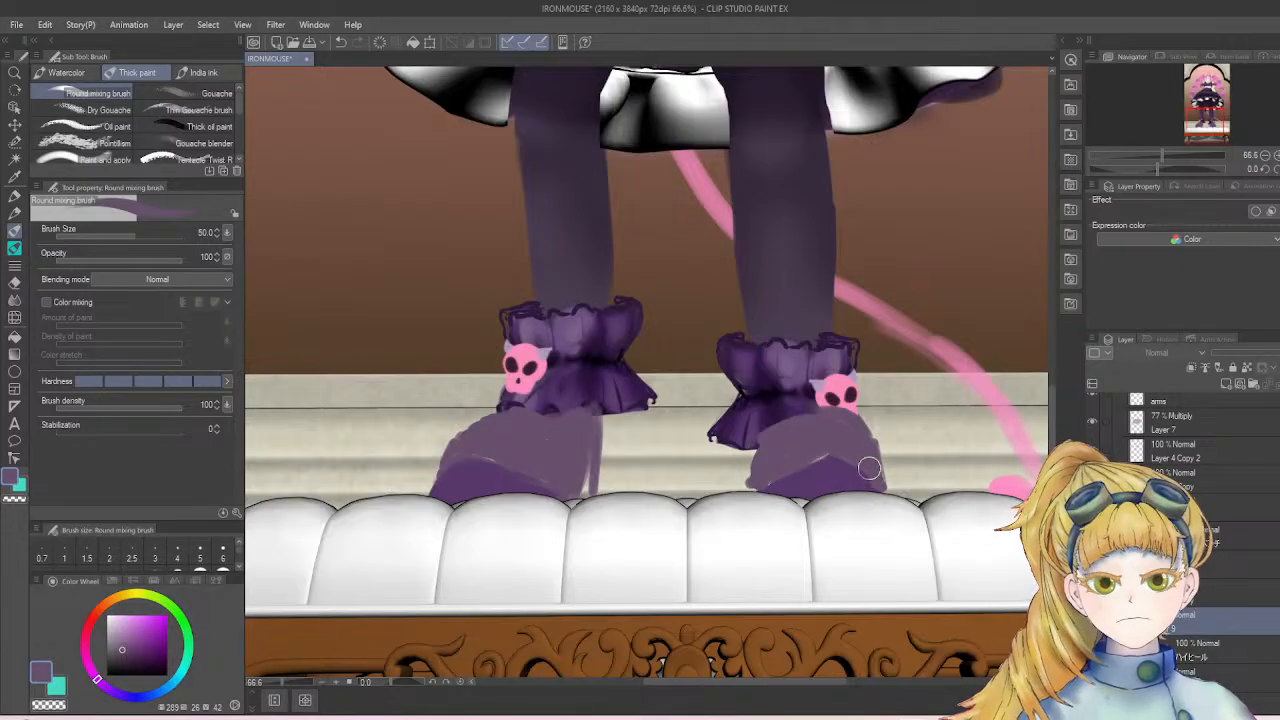
scroll(868, 468, down, 4)
scroll(908, 363, up, 2)
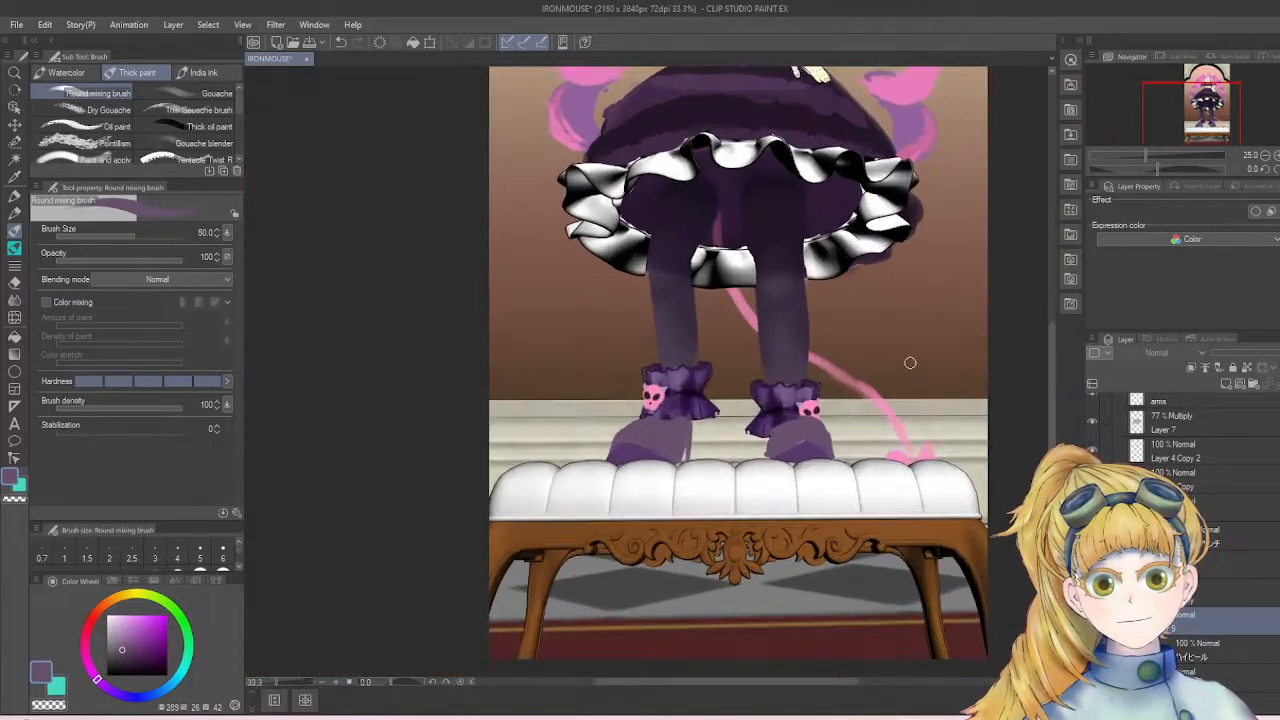
scroll(844, 384, up, 2)
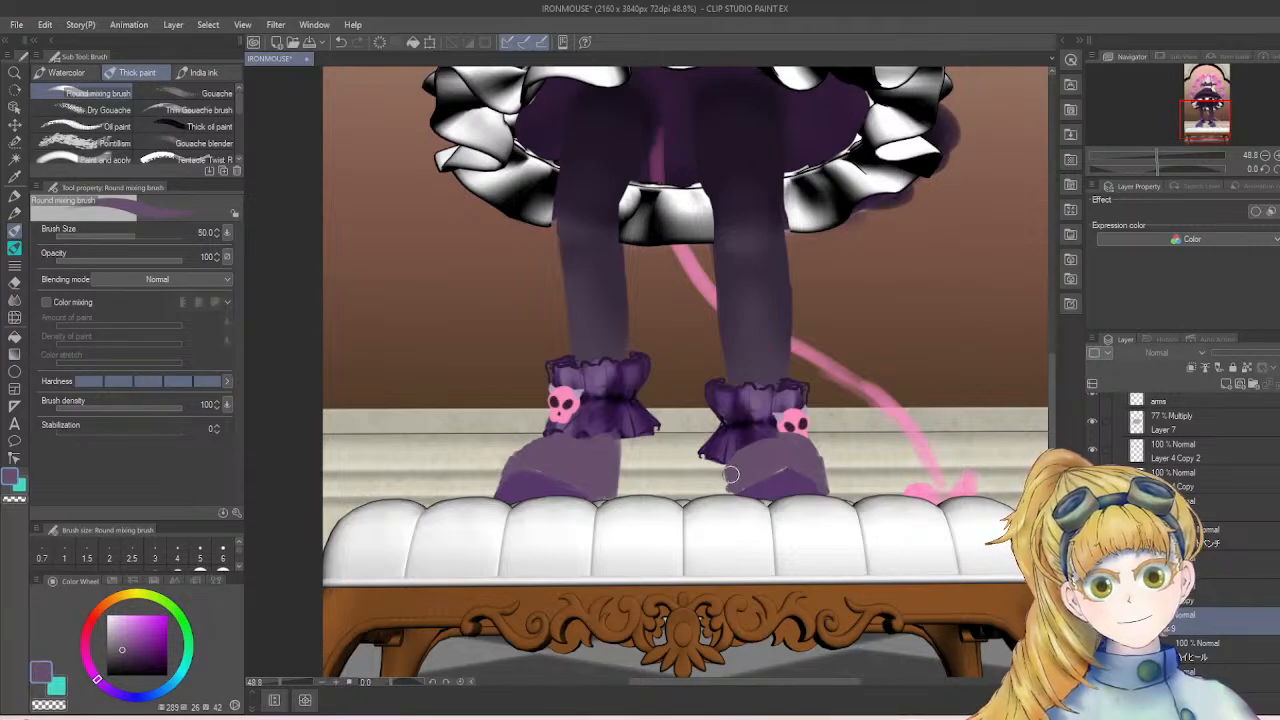
drag(731, 474, 727, 488)
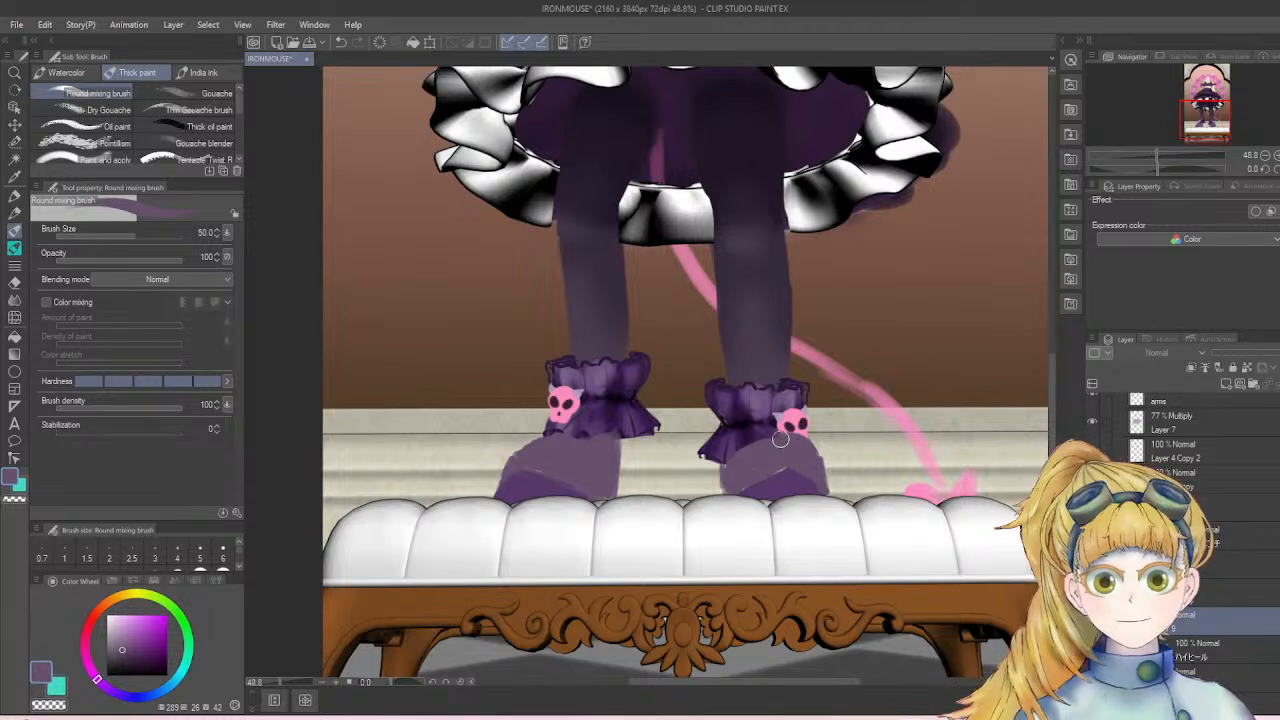
drag(624, 435, 625, 490)
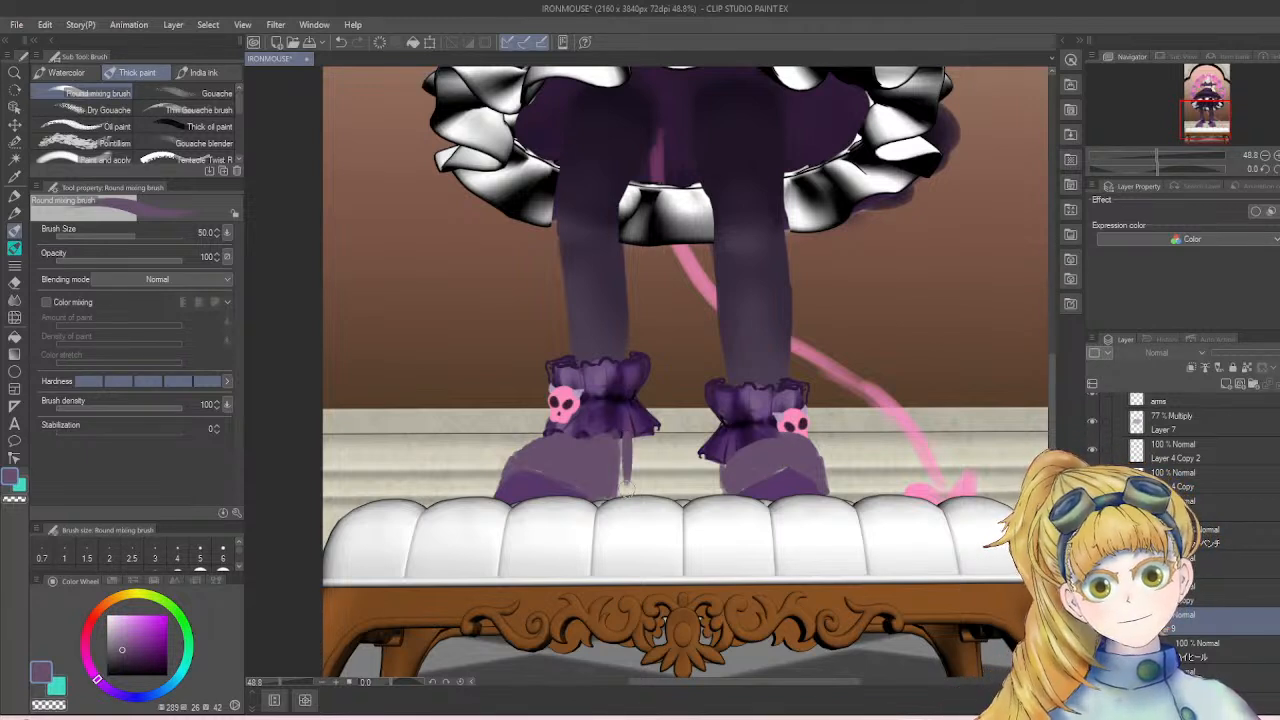
mouse_move(623, 440)
mouse_down()
mouse_move(622, 472)
mouse_move(617, 433)
mouse_up()
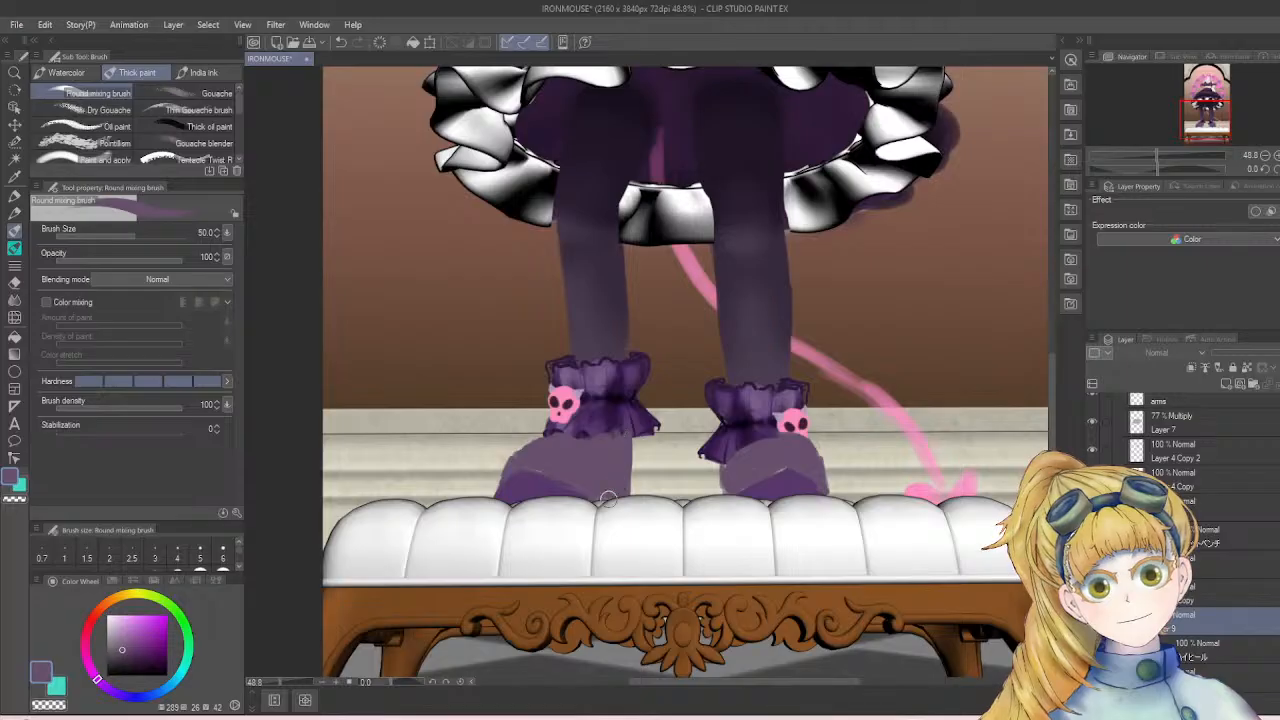
- Check the painted shoes against the whole figure and up close
scroll(714, 465, down, 5)
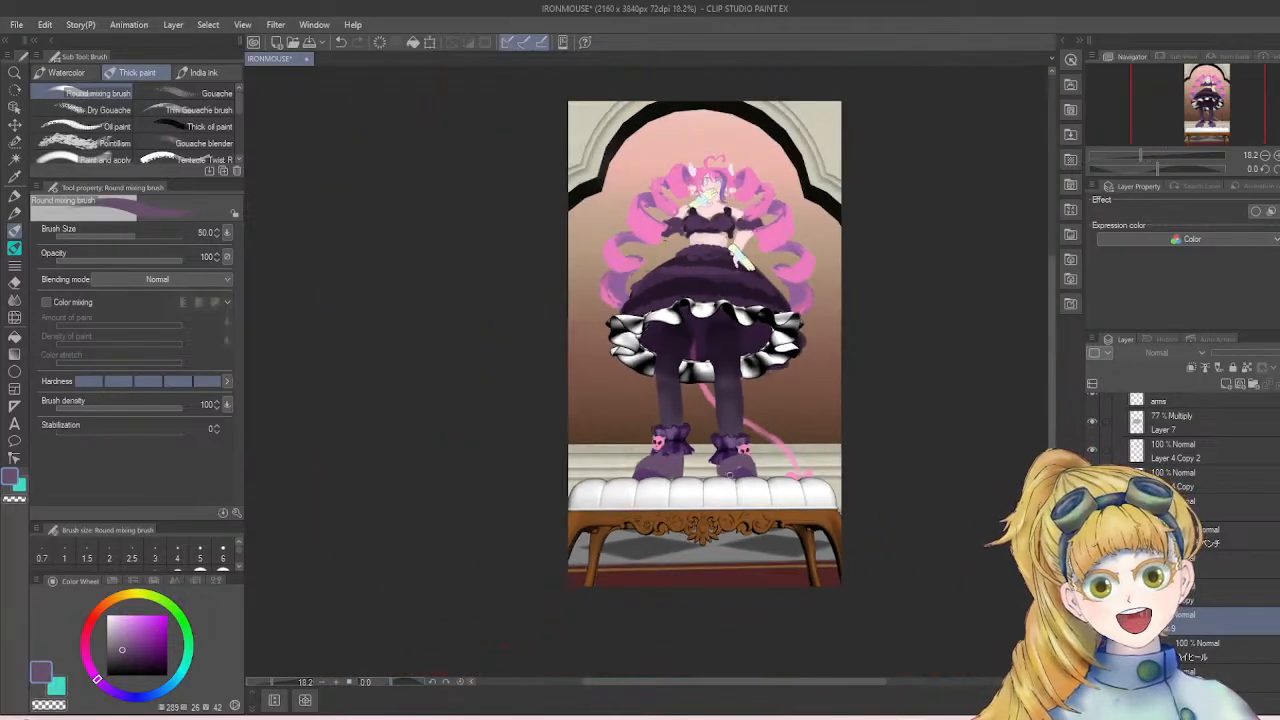
scroll(715, 458, up, 3)
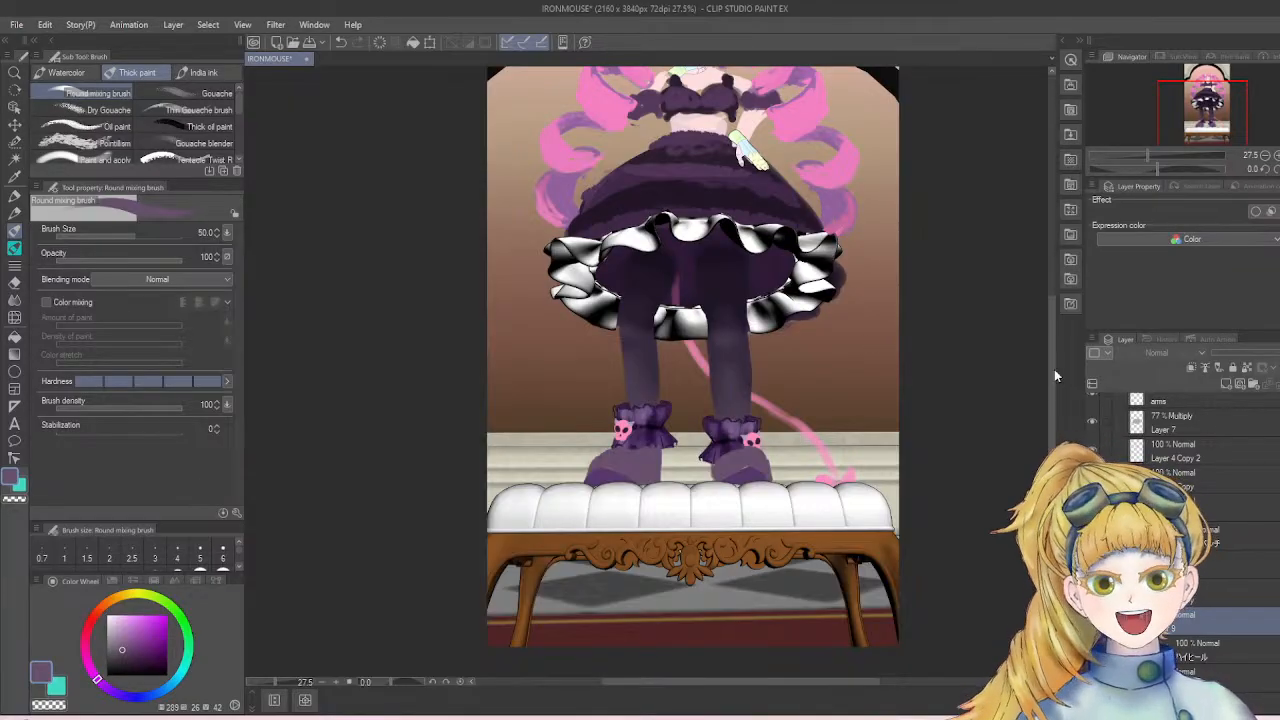
drag(1053, 371, 1058, 339)
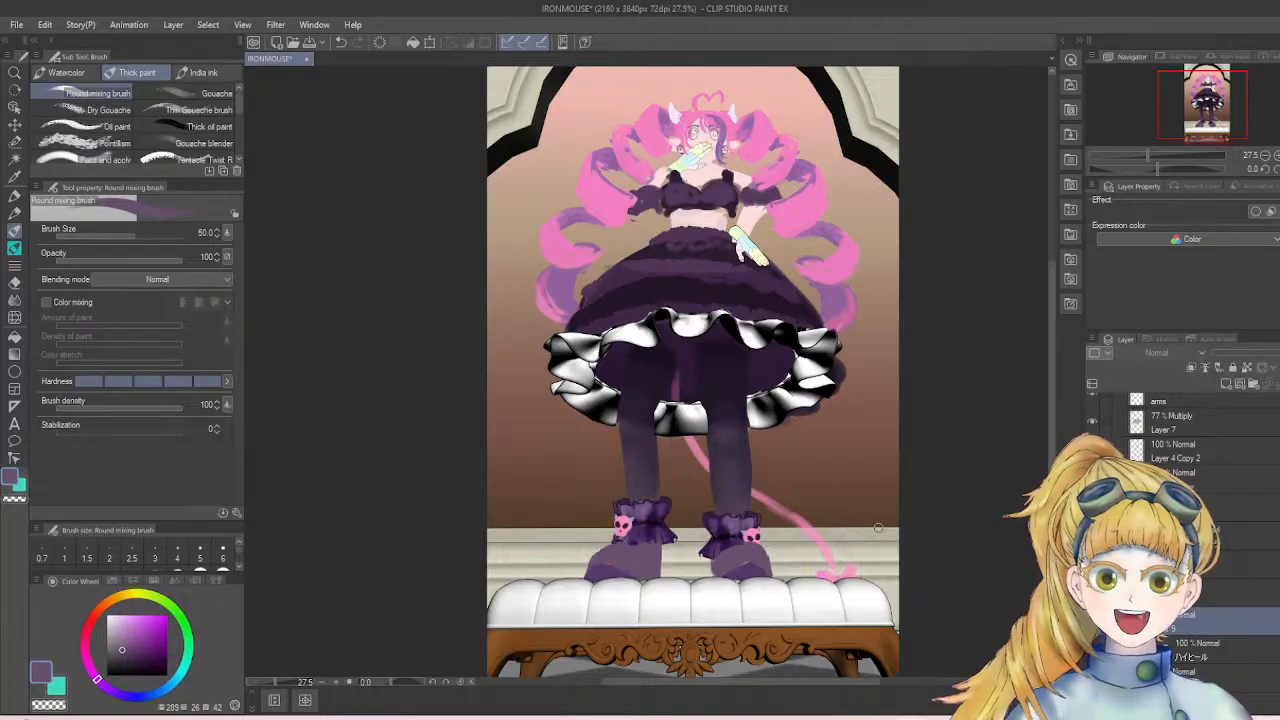
scroll(666, 387, up, 1)
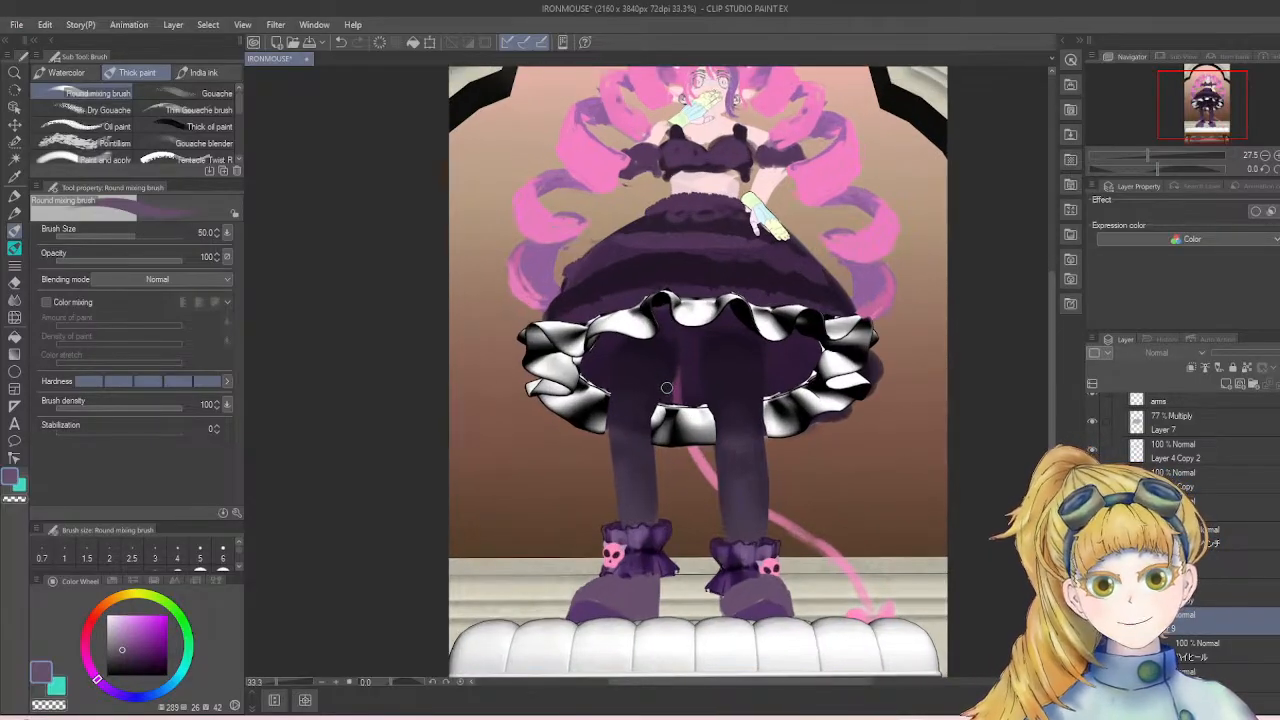
scroll(722, 630, up, 1)
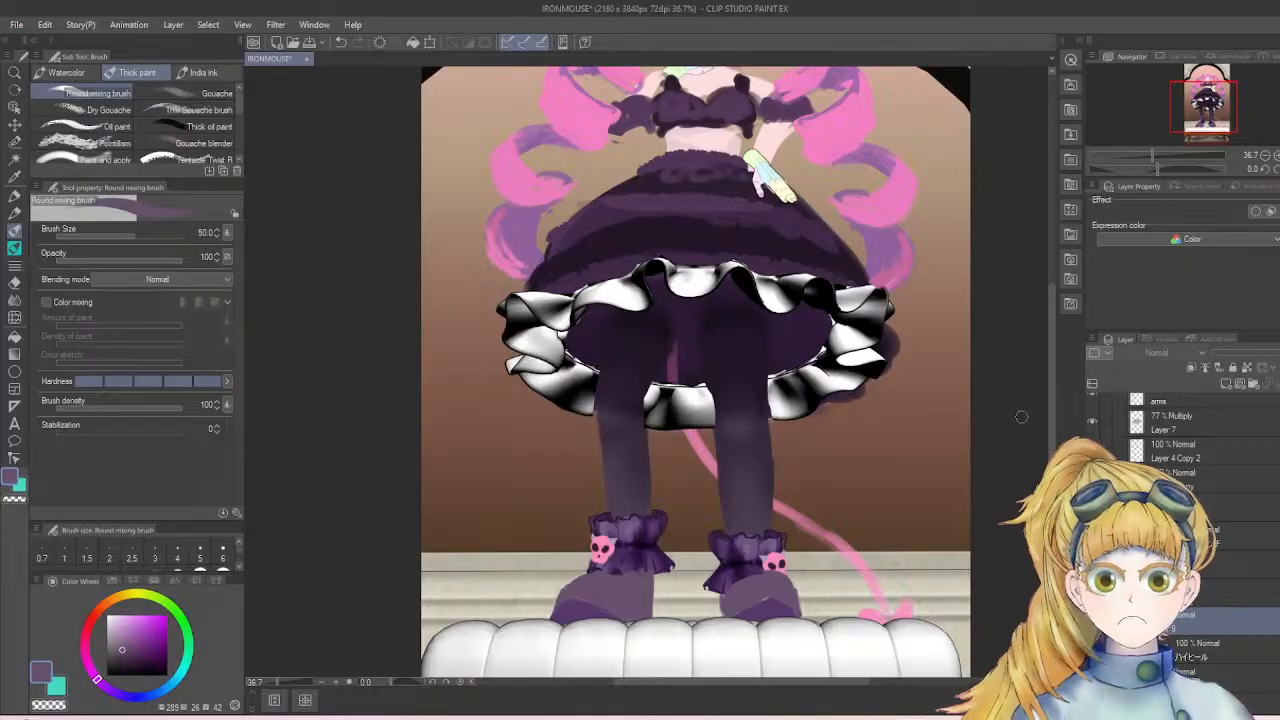
scroll(786, 467, up, 2)
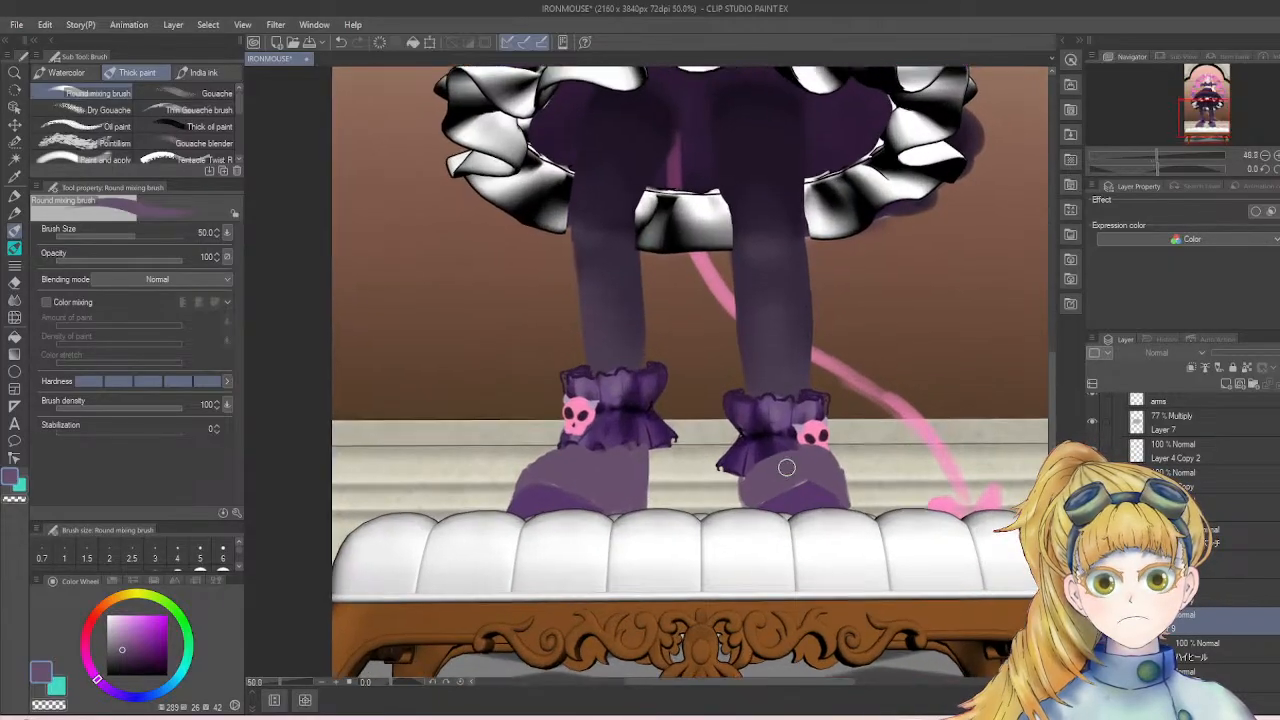
- Examine the painted shoes, frills, hair and face up close and across the whole figure
scroll(786, 467, up, 1)
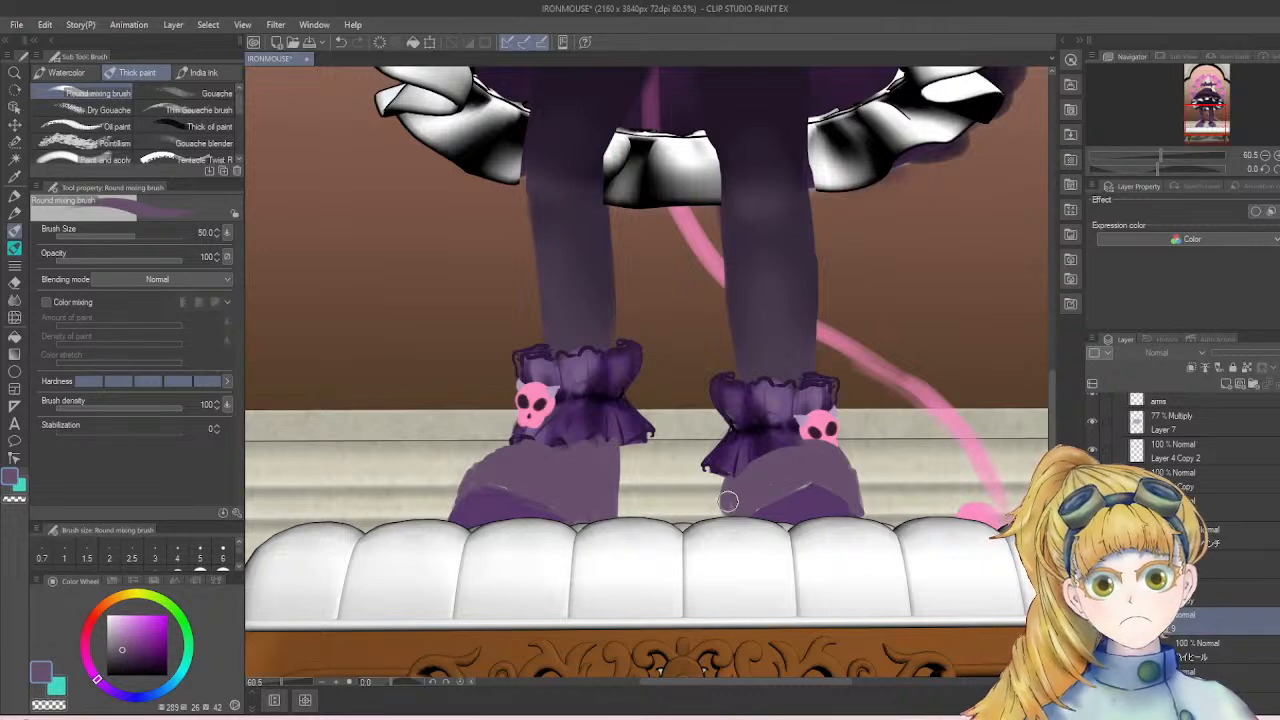
scroll(795, 455, down, 2)
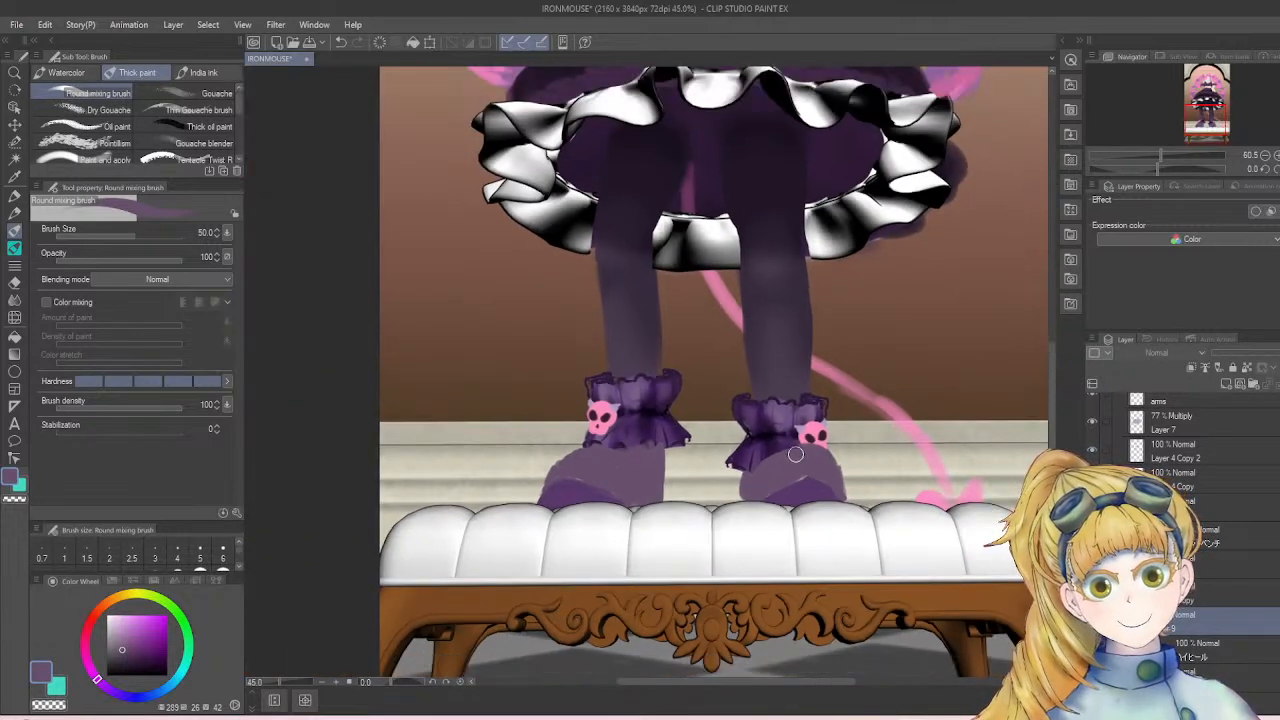
scroll(795, 455, down, 2)
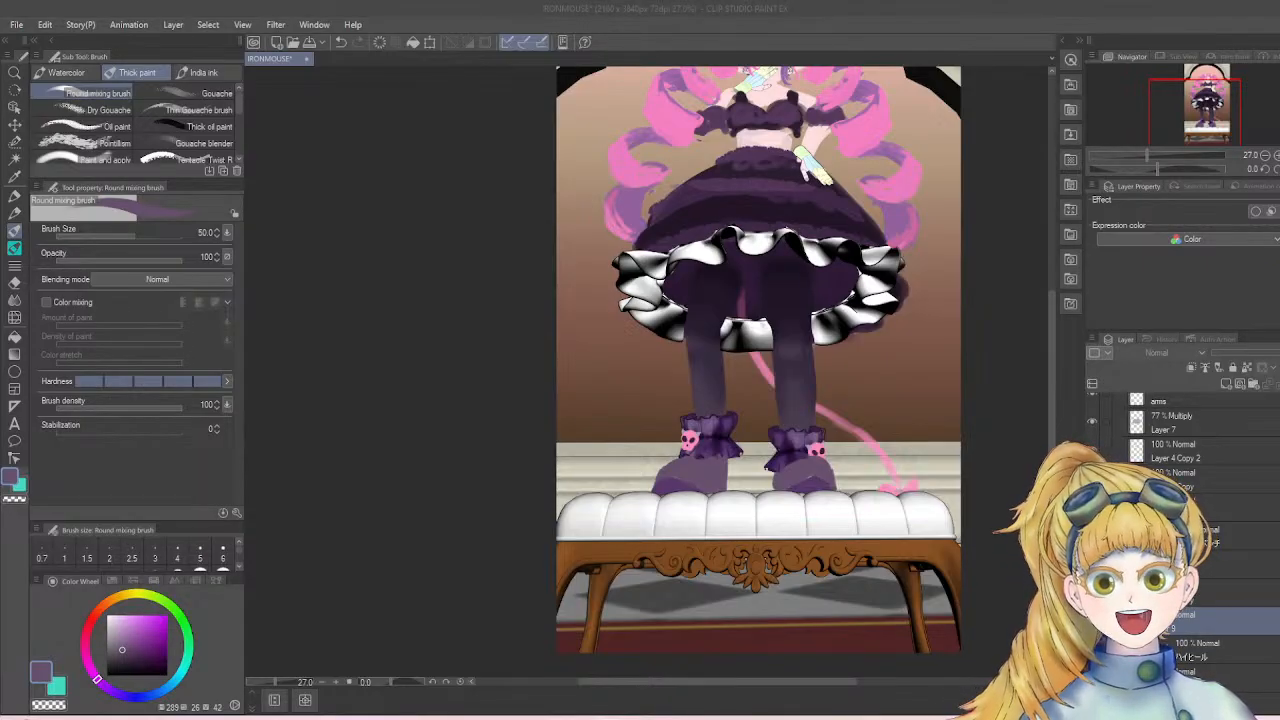
scroll(910, 360, down, 2)
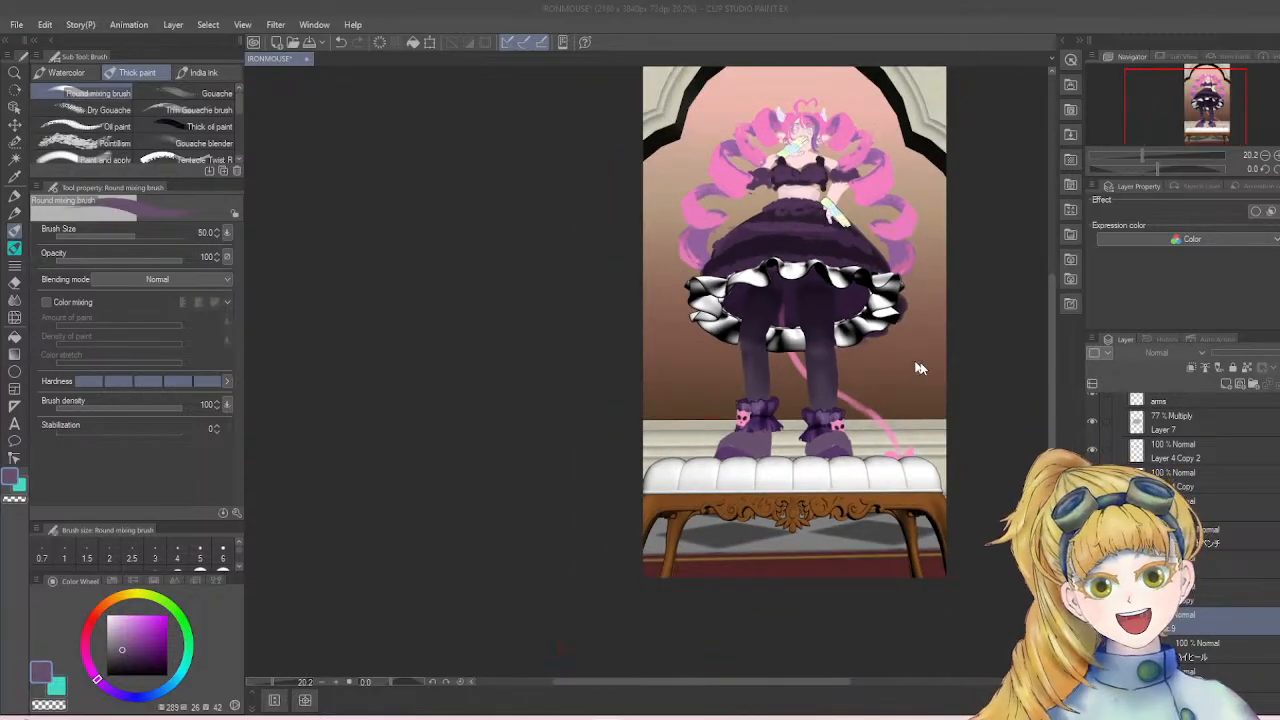
drag(1050, 432, 1065, 394)
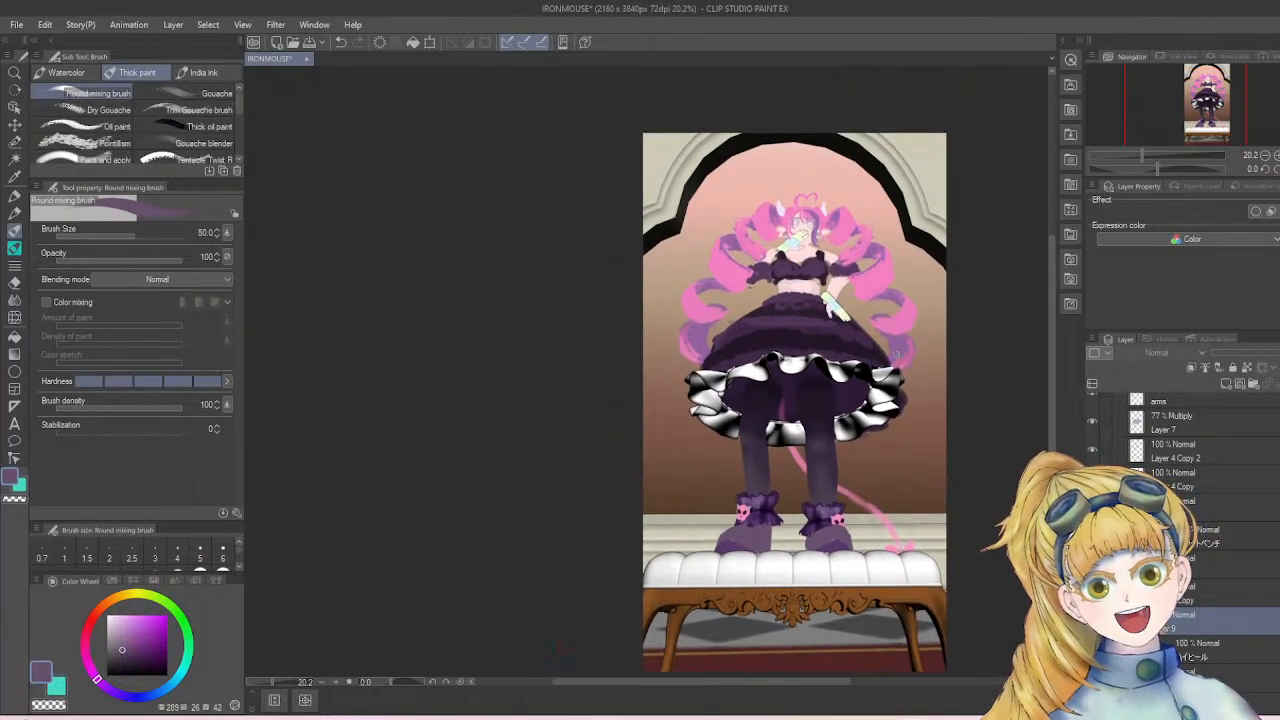
scroll(886, 352, up, 1)
scroll(887, 351, up, 2)
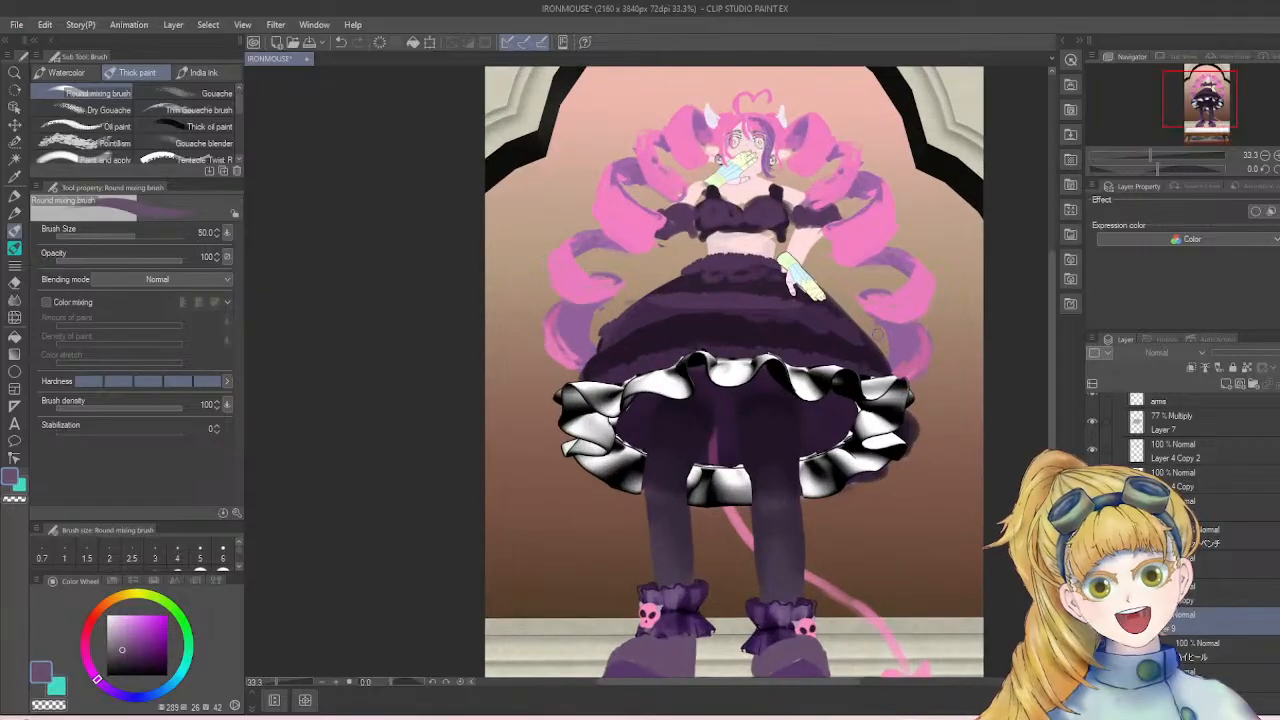
scroll(818, 228, up, 2)
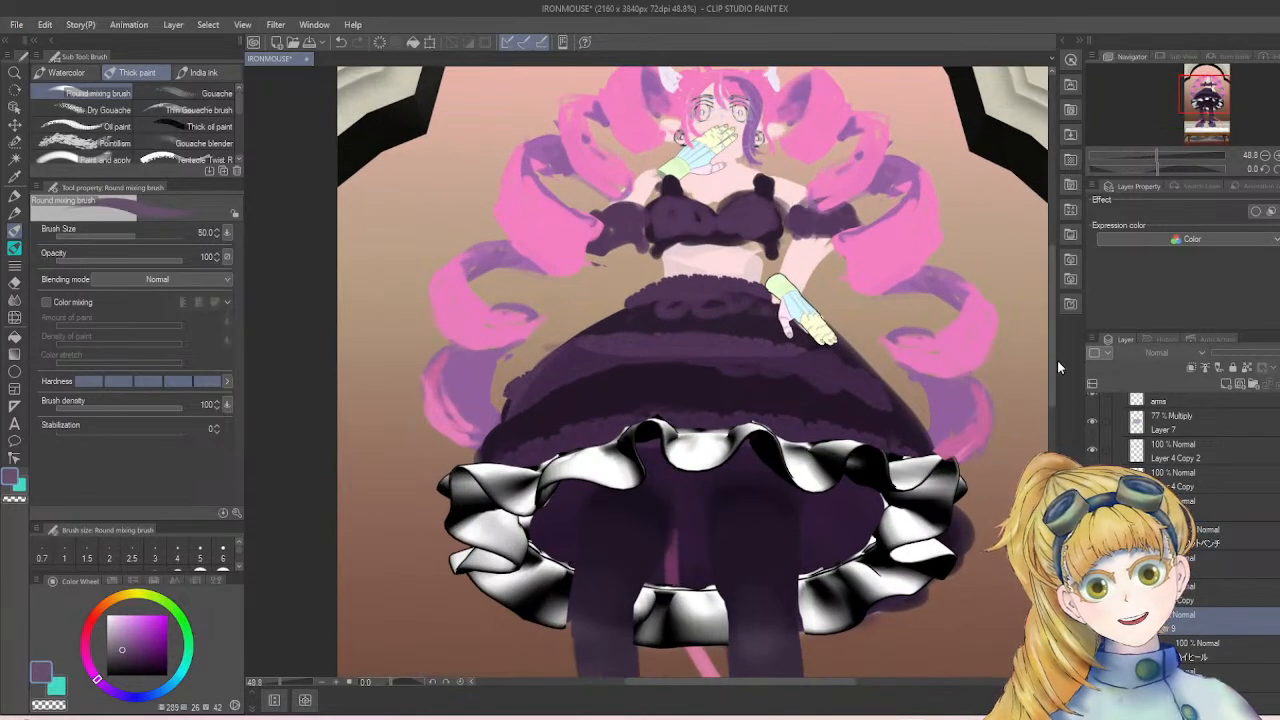
scroll(840, 435, up, 3)
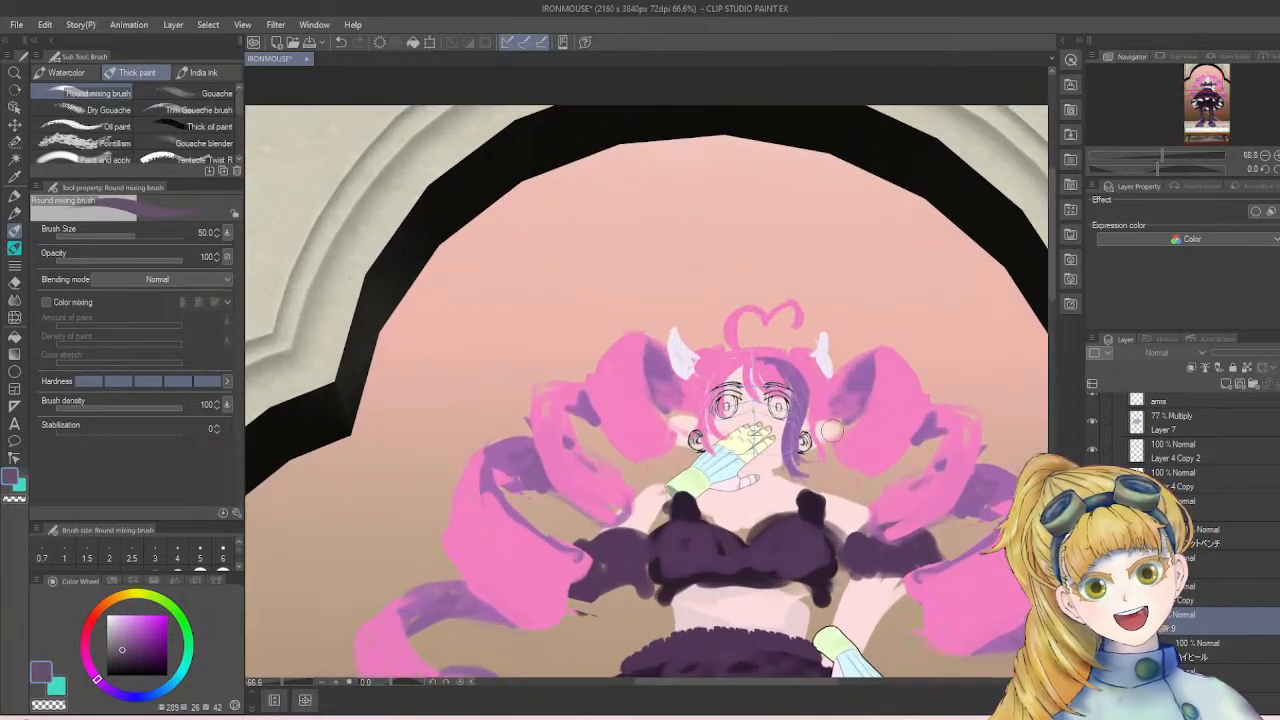
scroll(840, 435, up, 2)
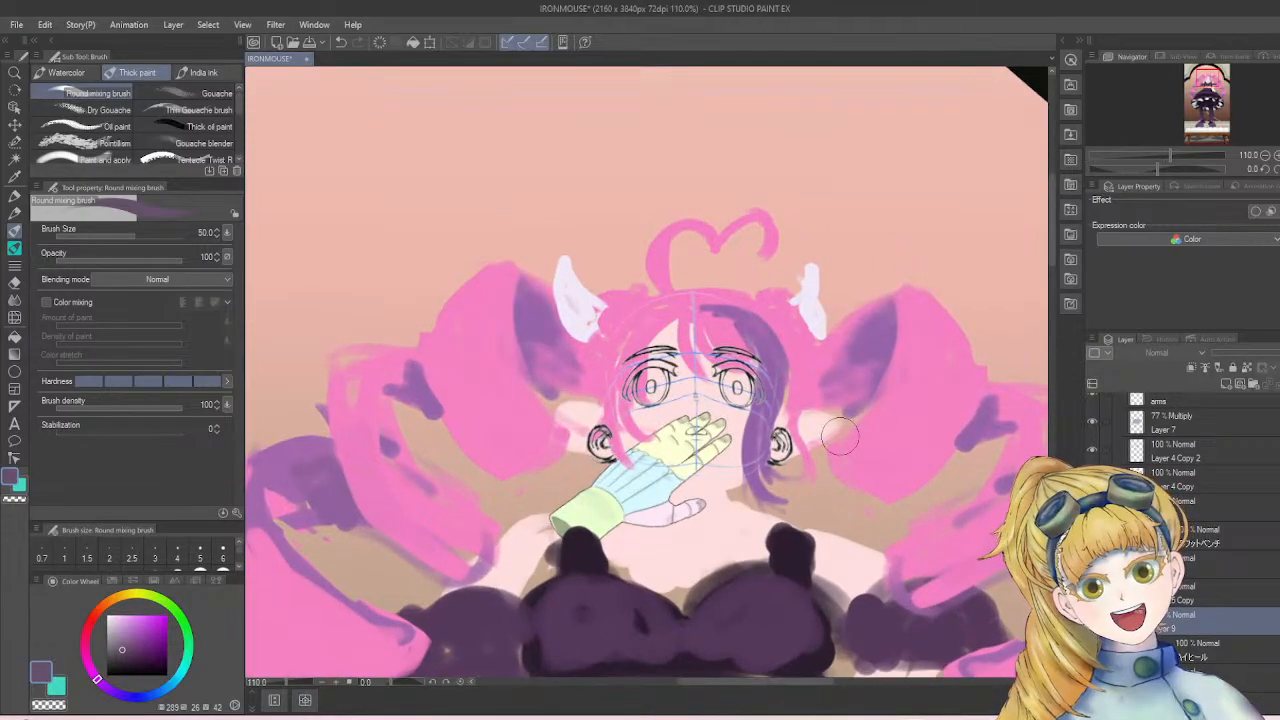
scroll(840, 435, down, 2)
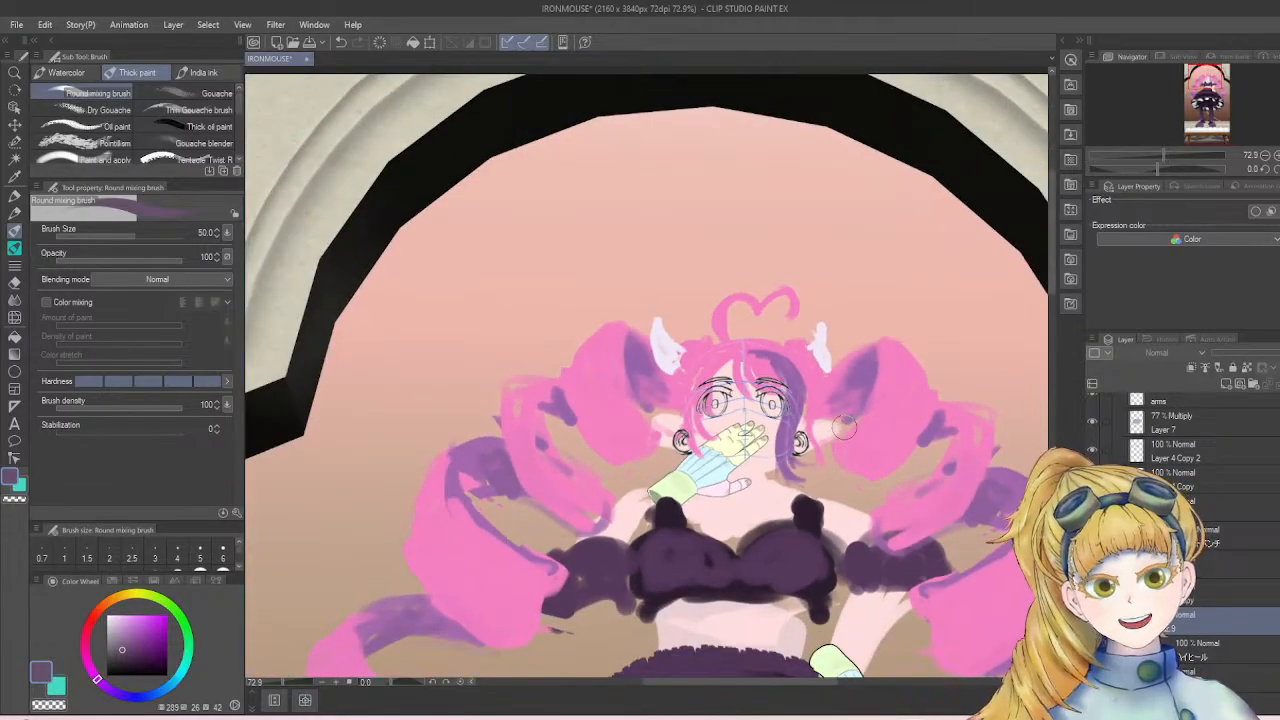
scroll(845, 428, down, 4)
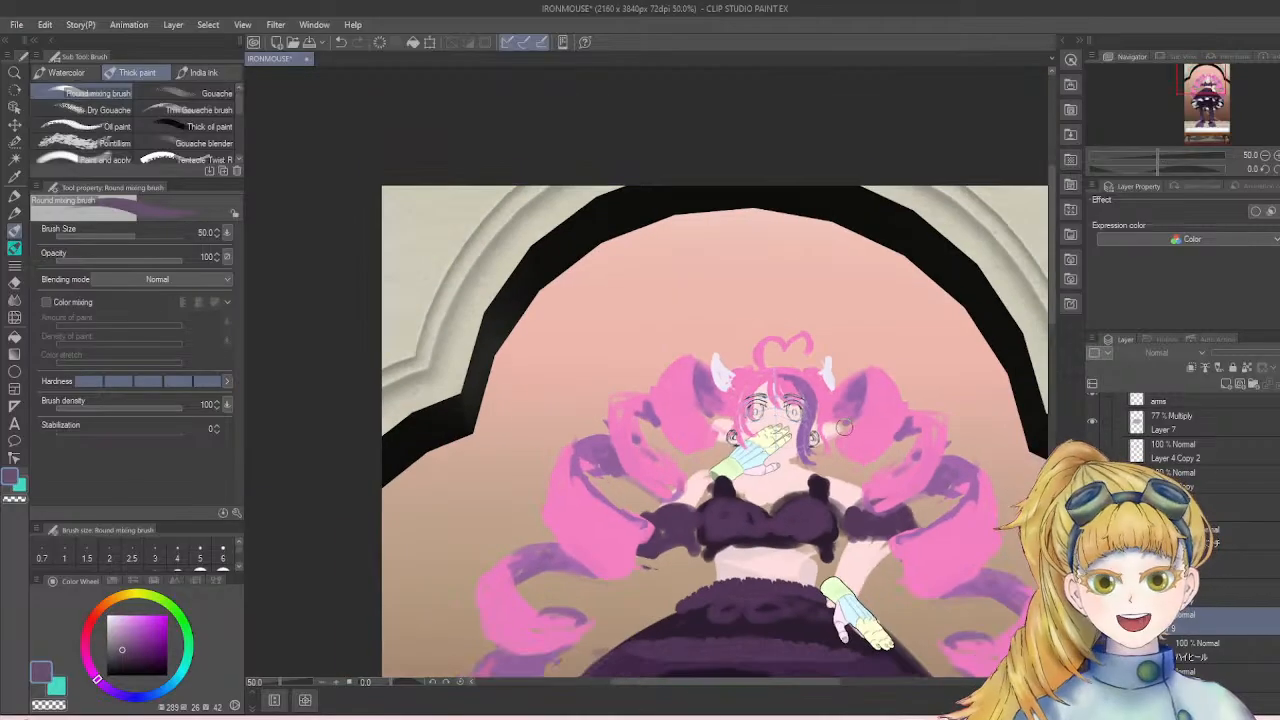
scroll(850, 427, down, 1)
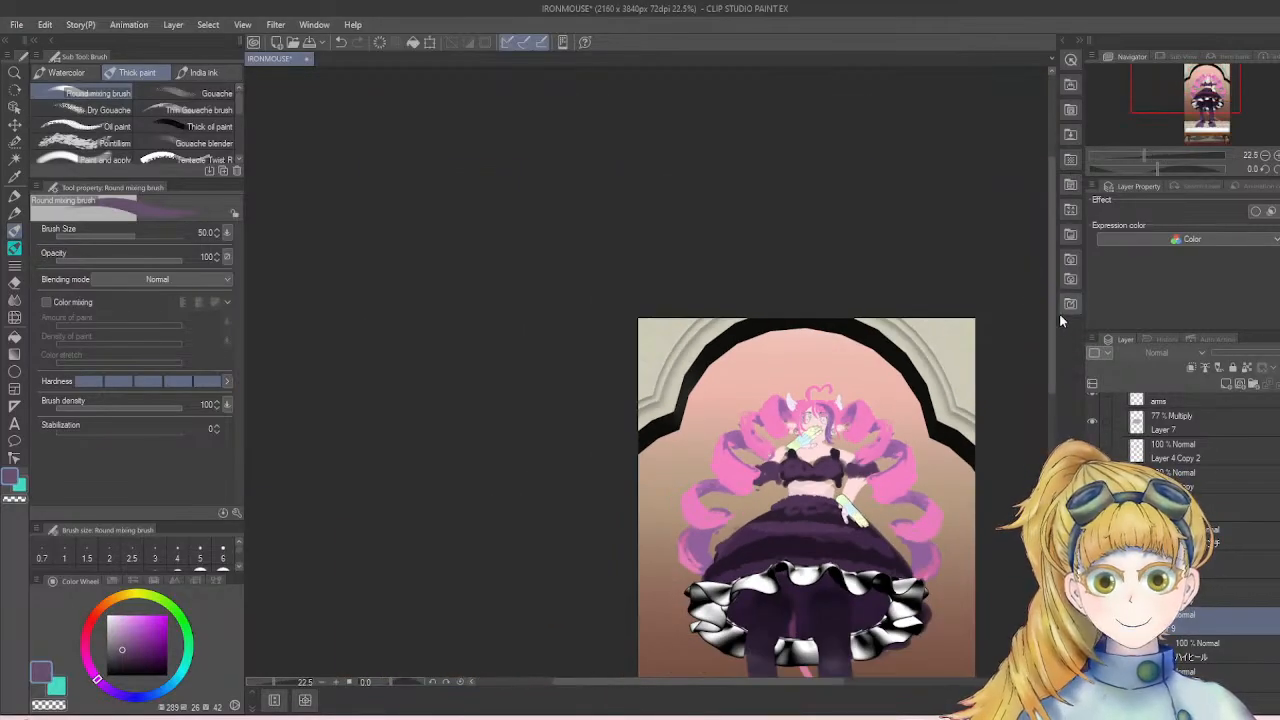
drag(1054, 328, 1036, 425)
scroll(907, 455, down, 2)
- Move the corridor background layer (廊下02) below the blank layer and keep the blank layer active for painting
scroll(907, 455, up, 2)
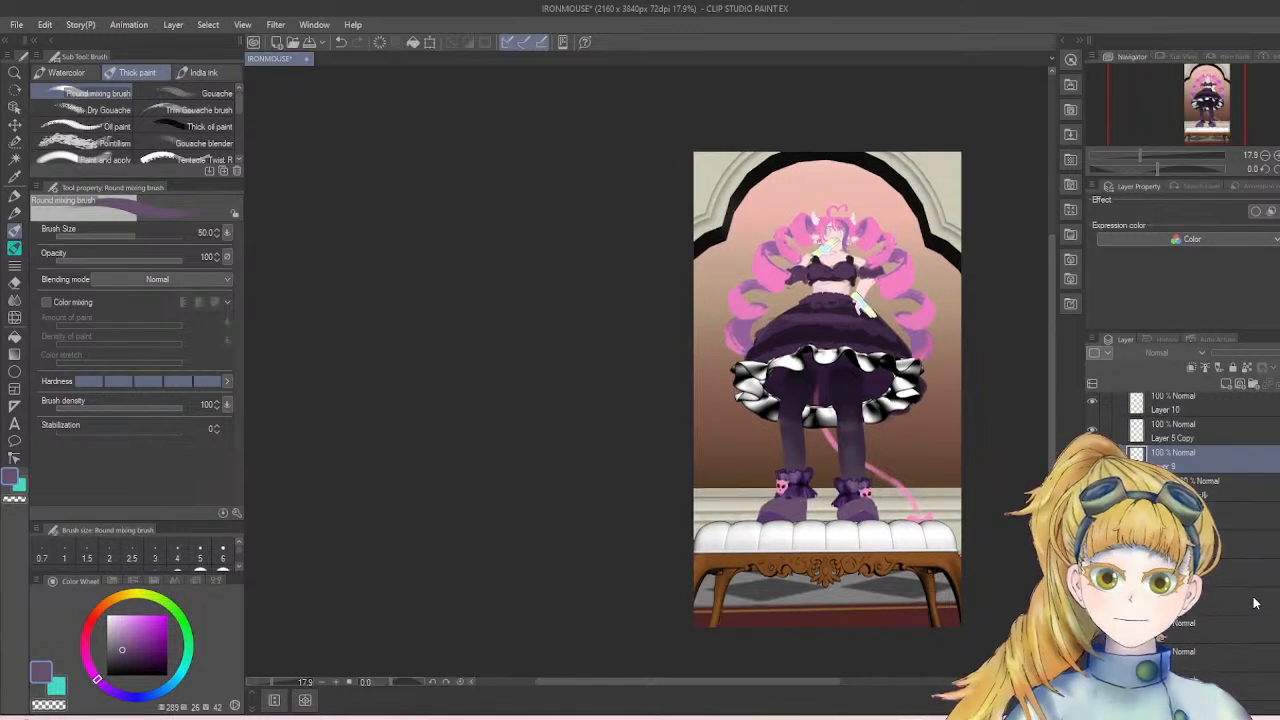
scroll(1256, 603, down, 3)
scroll(1256, 603, down, 3)
click(1234, 616)
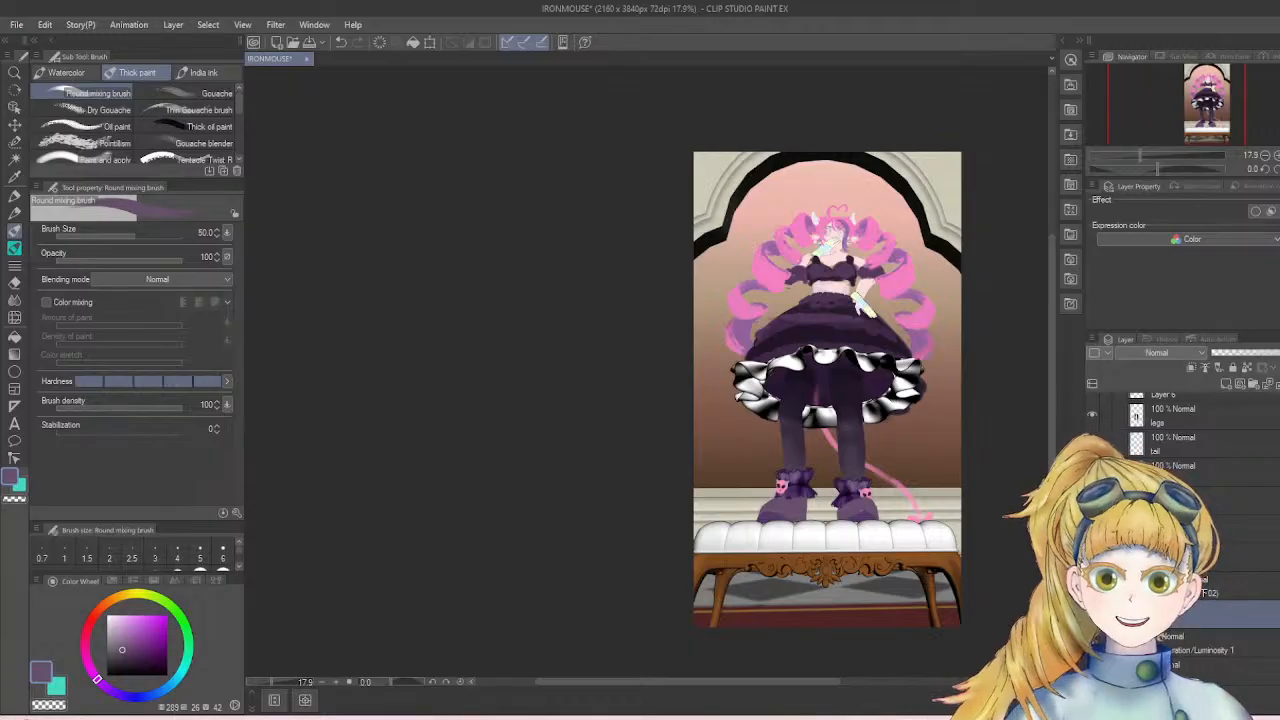
click(1265, 591)
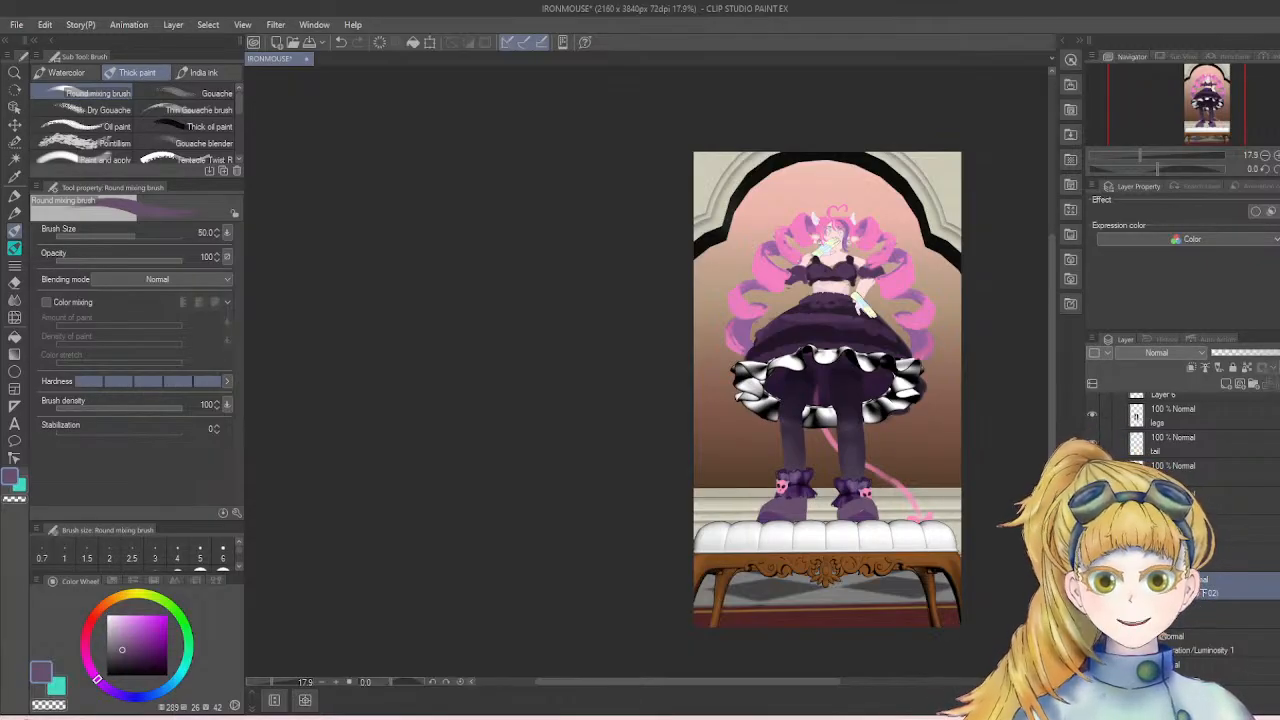
drag(1256, 588, 1256, 622)
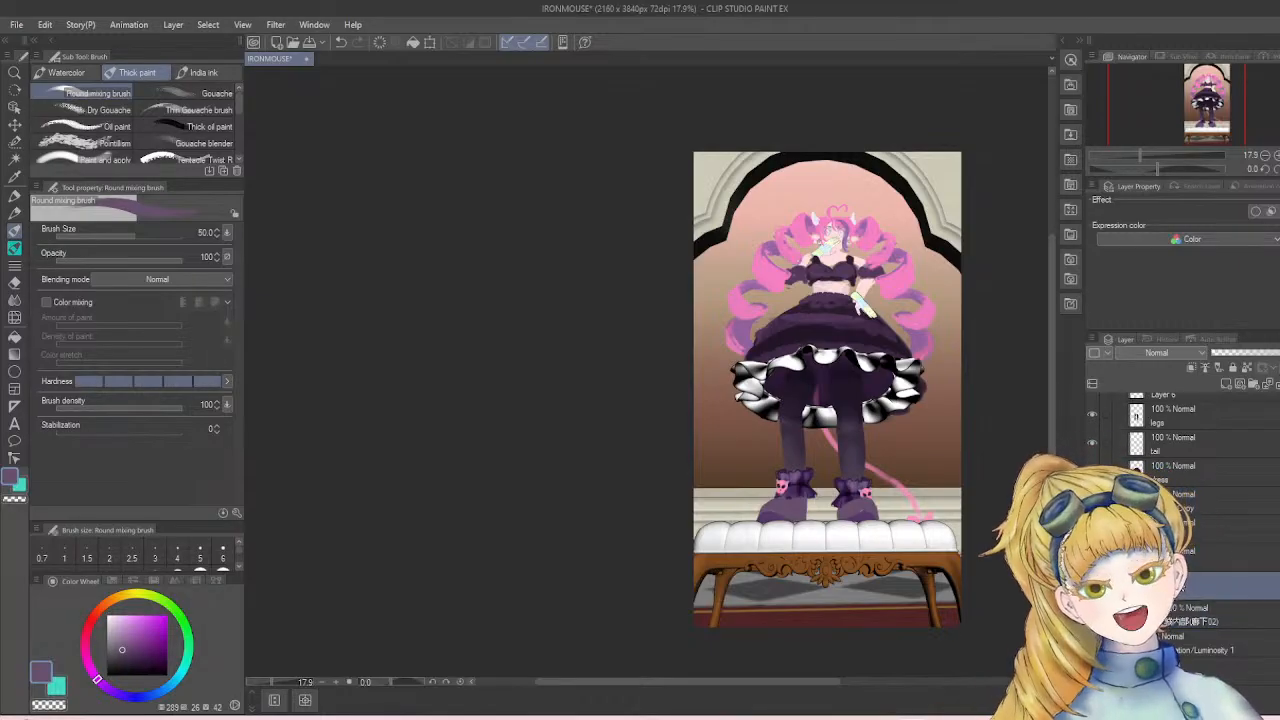
- Pick the wall's beige and paint over the moulding in both upper corners with the Round mixing brush at size 600
key(i)
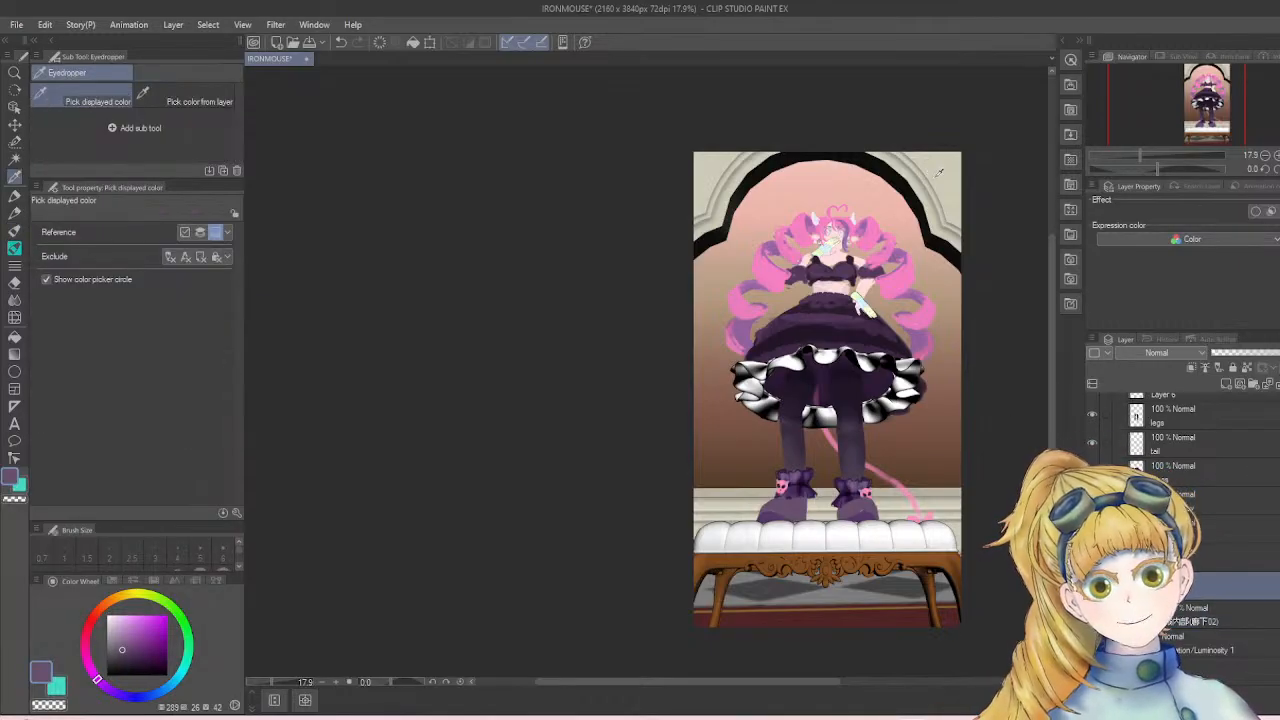
click(938, 180)
key(alt)
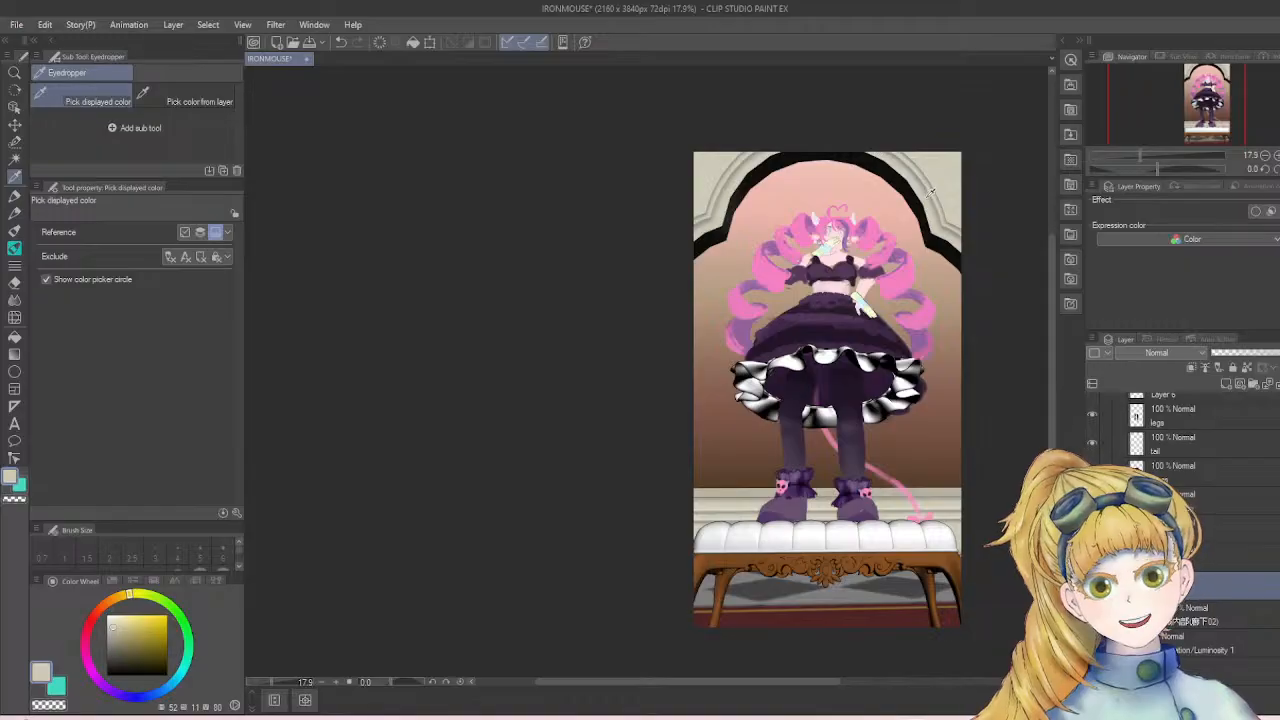
key(b)
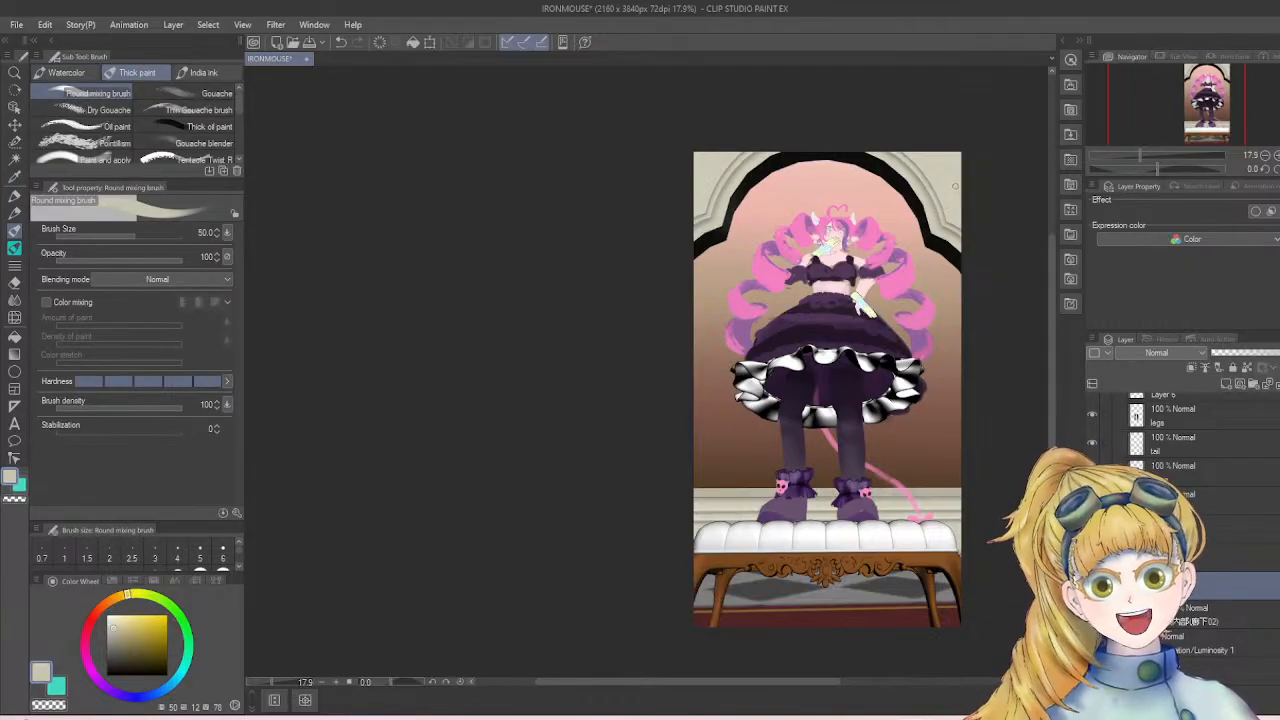
ctrl+alt+drag(968, 164, 968, 127)
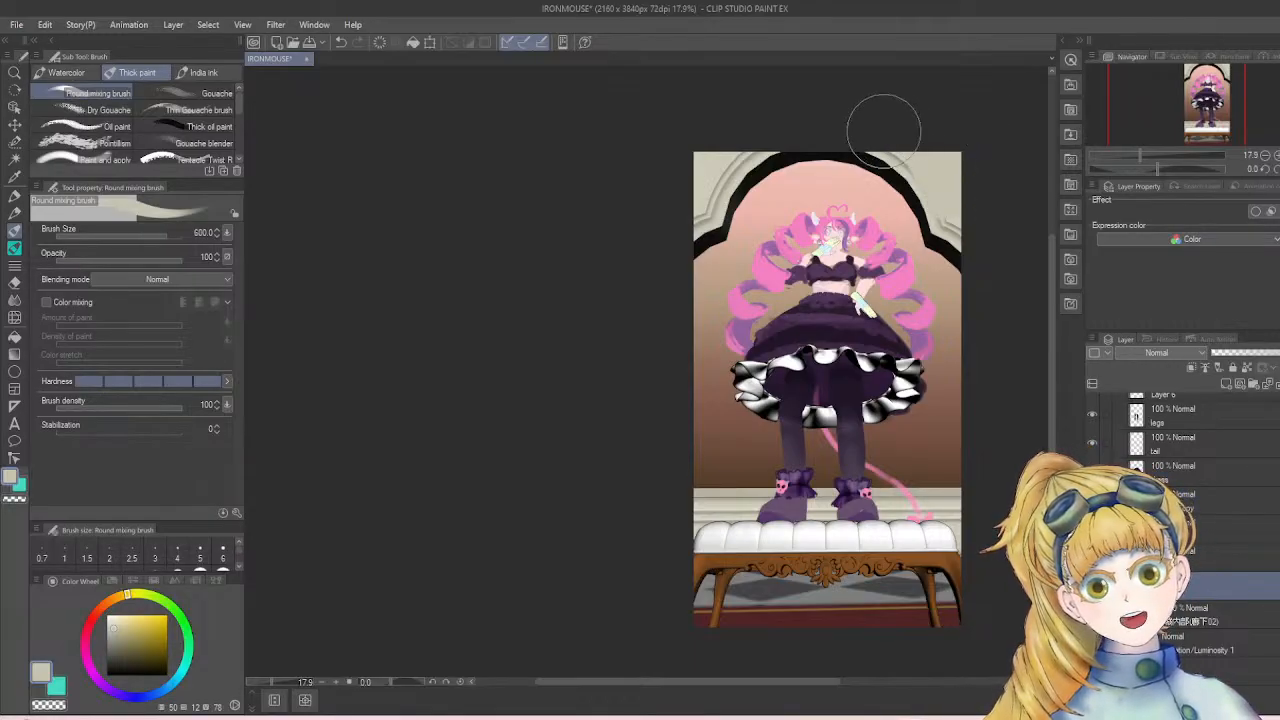
drag(935, 190, 948, 219)
key(ctrl+z)
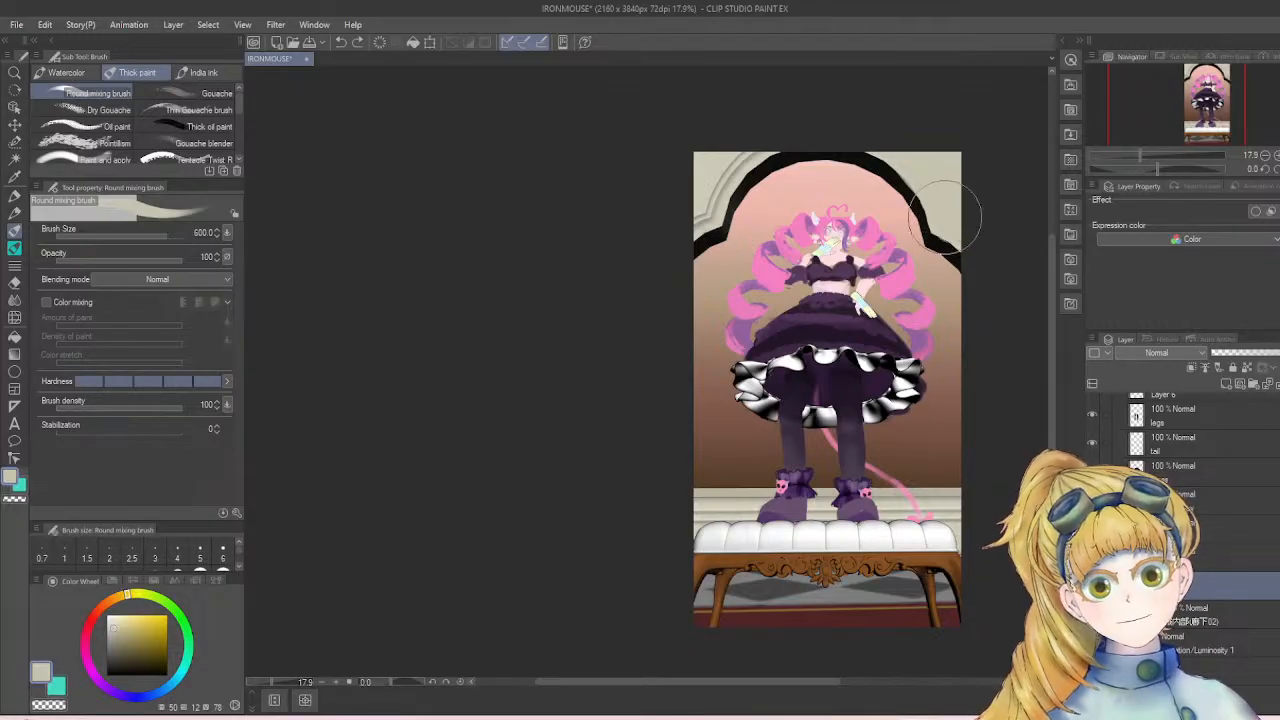
mouse_move(727, 140)
mouse_down()
mouse_move(686, 209)
mouse_move(755, 138)
mouse_up()
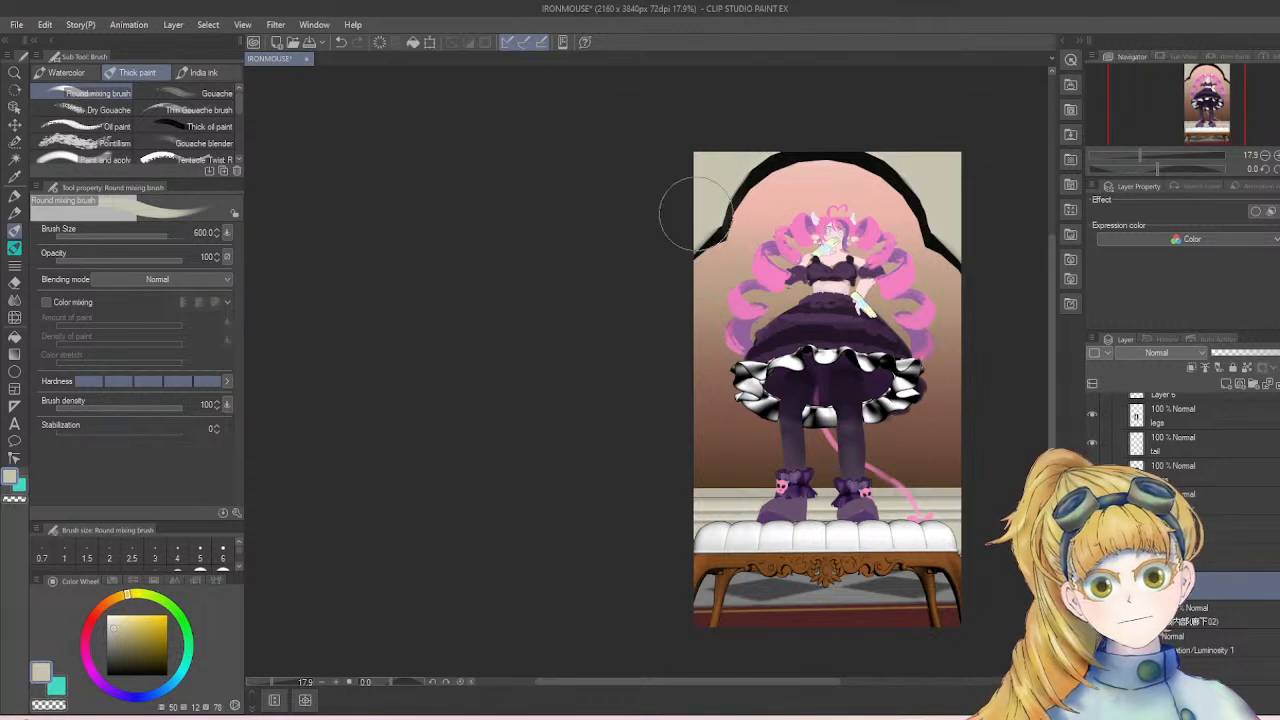
- Pick the arch's black and repaint the top of the arch with the Round mixing brush at size 150
key(i)
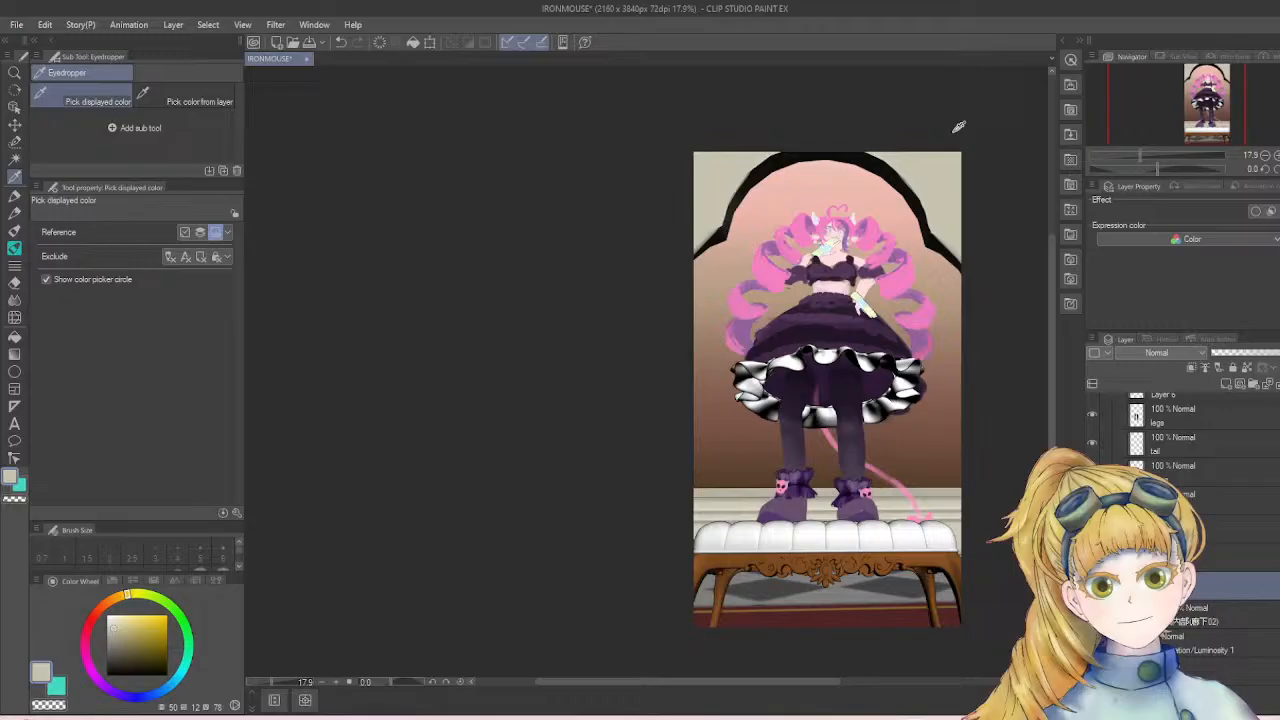
alt+click(880, 160)
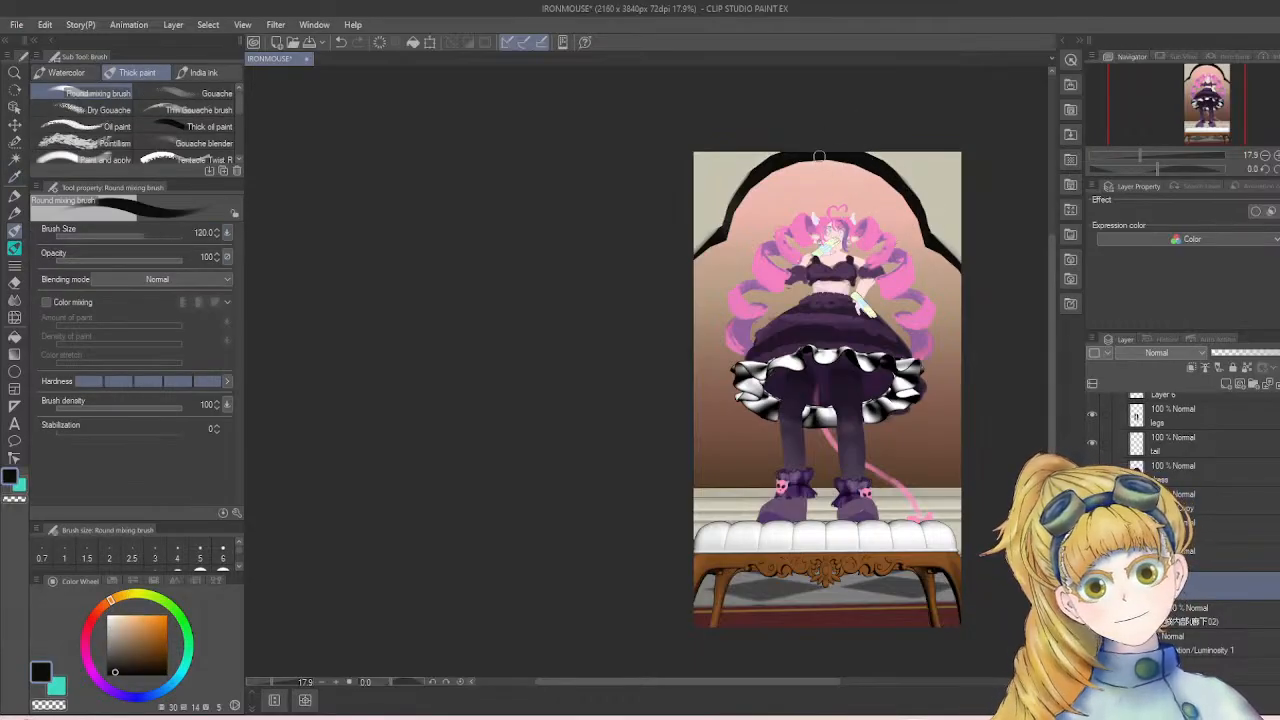
drag(750, 194, 776, 163)
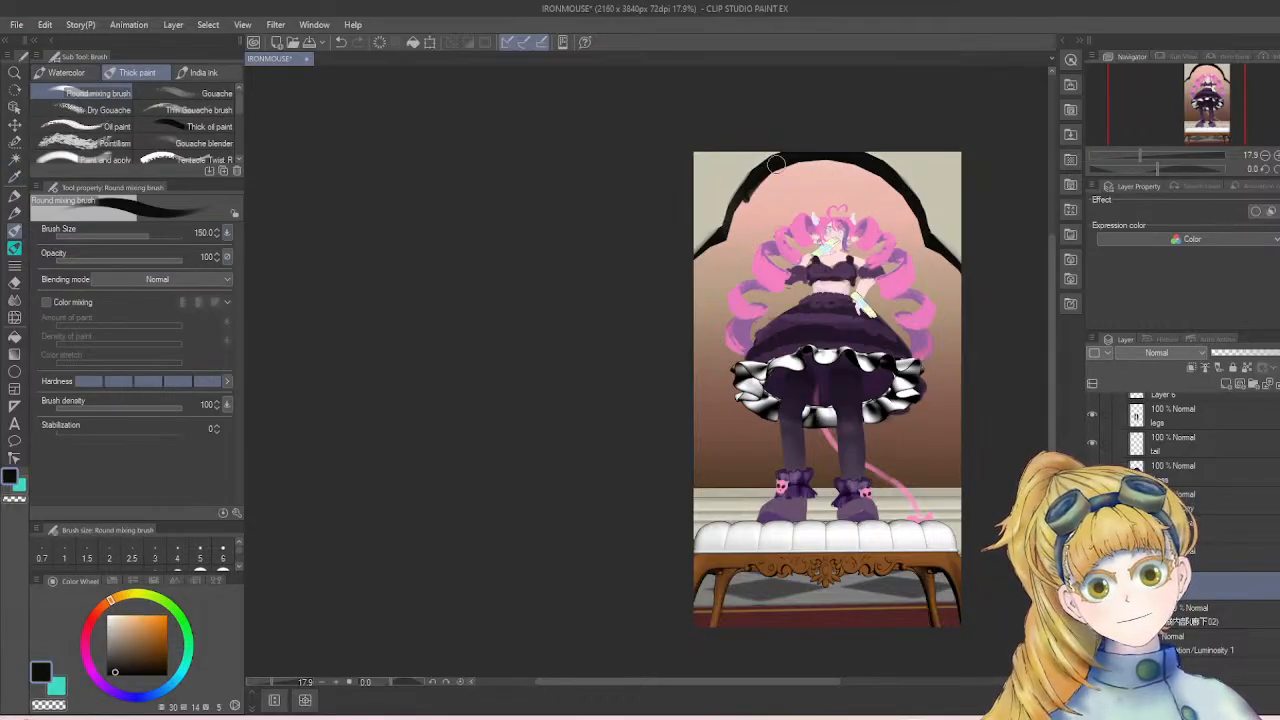
- Lower the opacity of the corridor background layer and paint the arch's right side in black on the layer above
click(1226, 614)
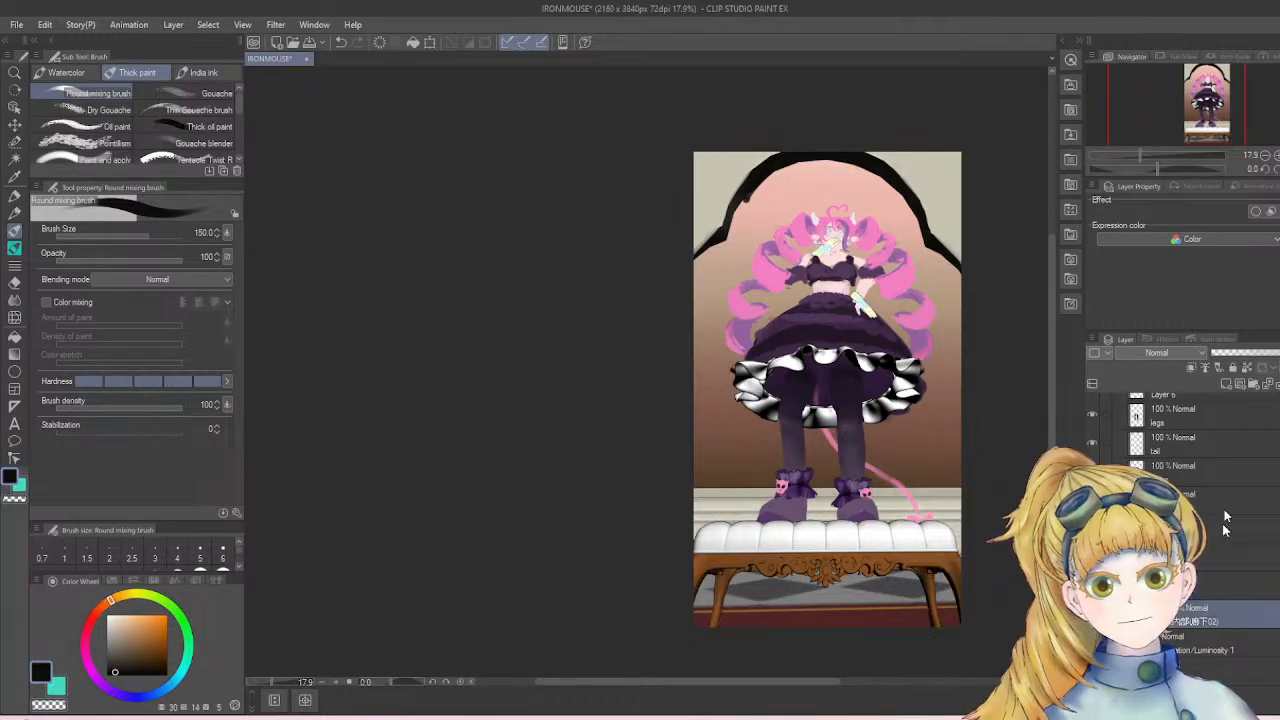
drag(1246, 352, 1234, 353)
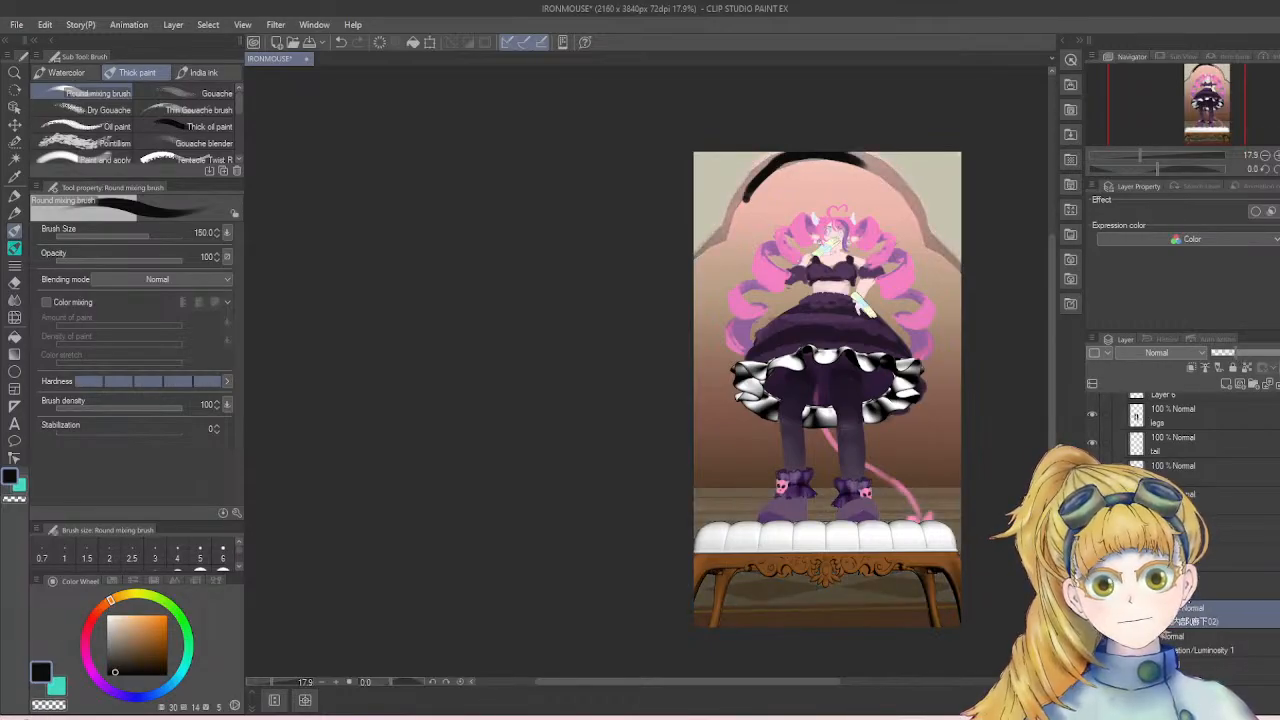
click(1258, 584)
mouse_move(840, 157)
mouse_down()
mouse_move(885, 176)
mouse_move(860, 155)
mouse_move(907, 195)
mouse_move(899, 187)
mouse_move(926, 244)
mouse_move(915, 195)
mouse_move(923, 238)
mouse_move(960, 282)
mouse_up()
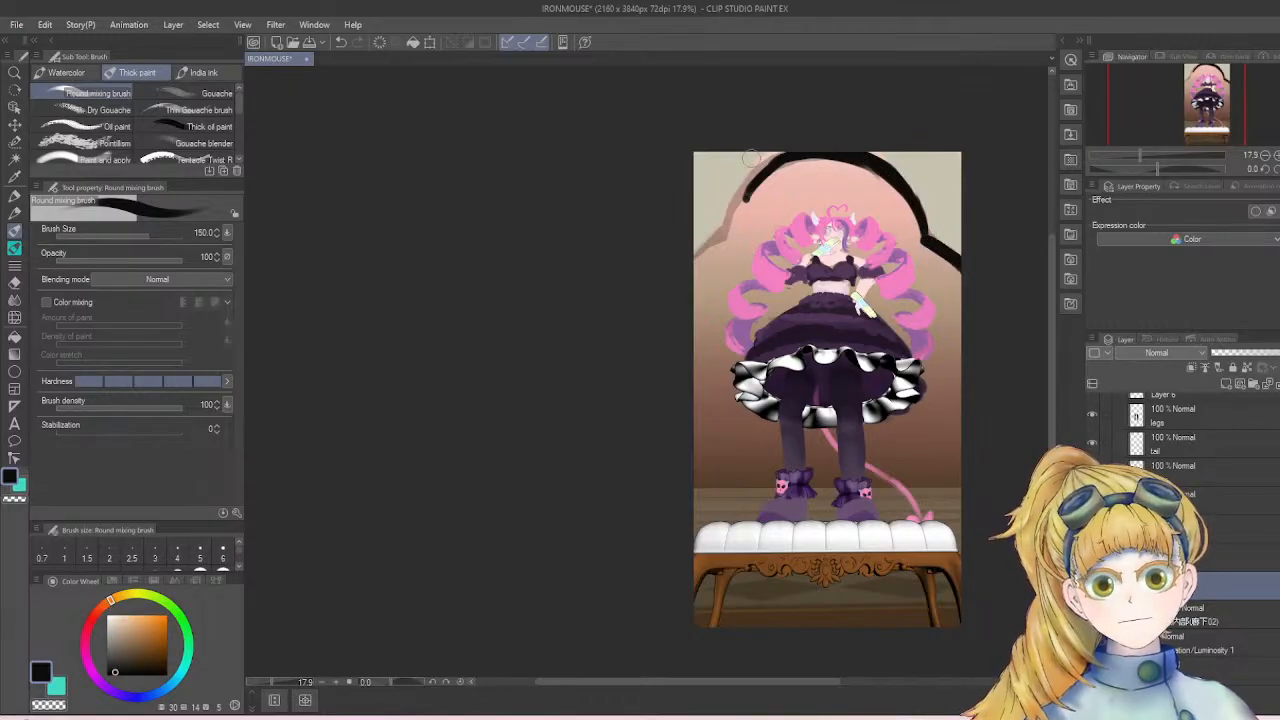
mouse_move(729, 213)
mouse_down()
mouse_move(761, 167)
mouse_move(790, 156)
mouse_move(755, 177)
mouse_move(729, 231)
mouse_move(730, 201)
mouse_move(692, 272)
mouse_up()
mouse_move(721, 228)
mouse_down()
mouse_move(688, 269)
mouse_move(739, 232)
mouse_move(707, 240)
mouse_move(772, 160)
mouse_up()
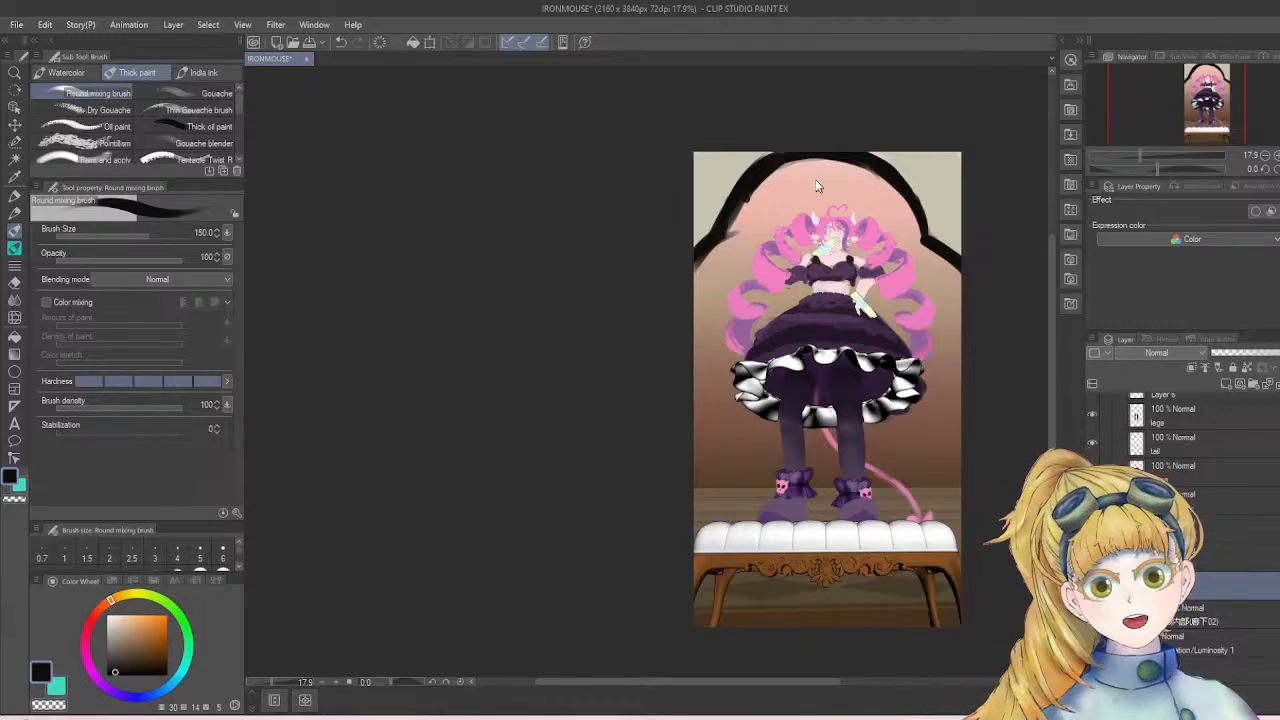
key(ctrl+z)
key(ctrl+z)
key(ctrl+z)
key(ctrl+z)
key(ctrl+z)
key(ctrl+z)
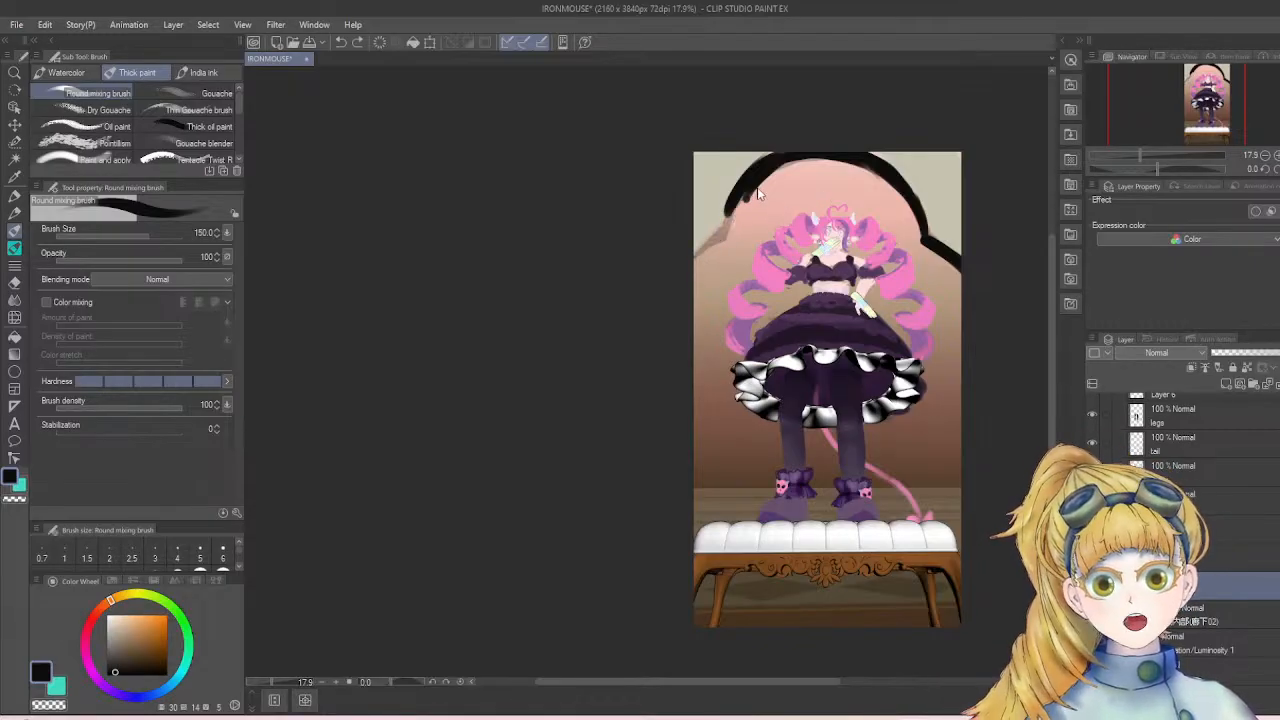
key(ctrl+z)
mouse_move(780, 158)
mouse_down()
mouse_move(733, 198)
mouse_move(729, 221)
mouse_up()
drag(754, 172, 729, 223)
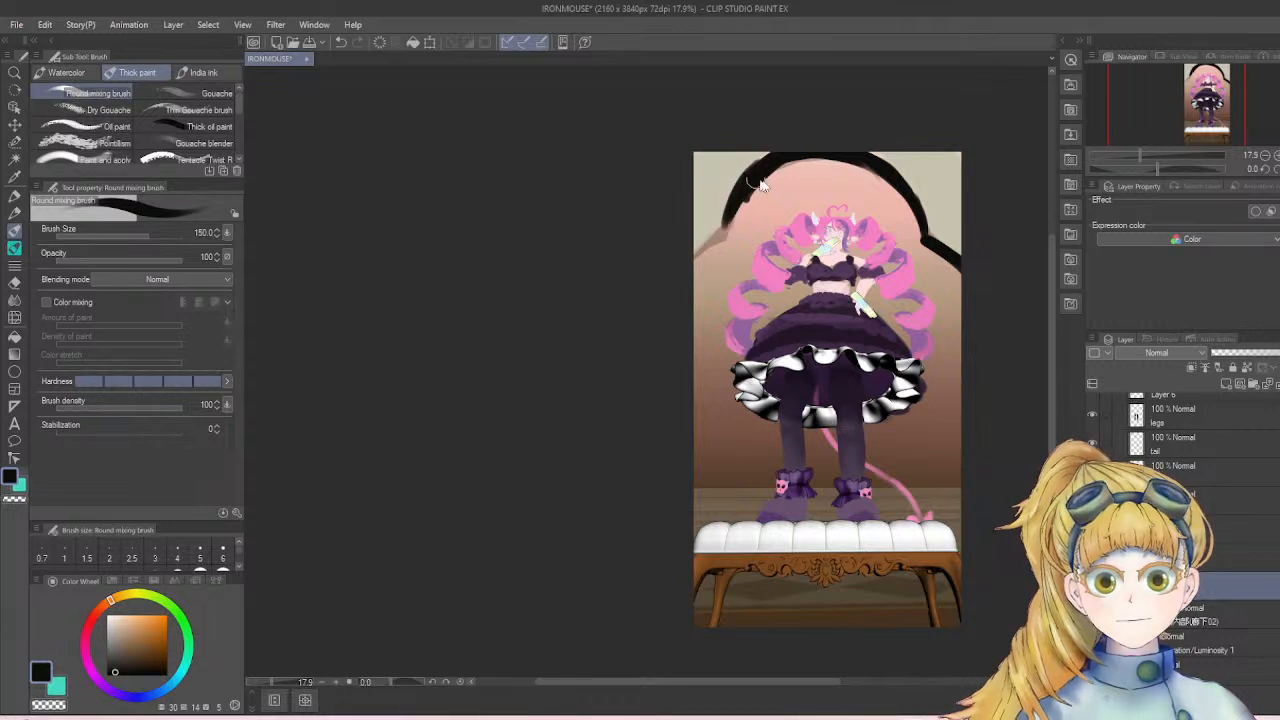
key(ctrl+z)
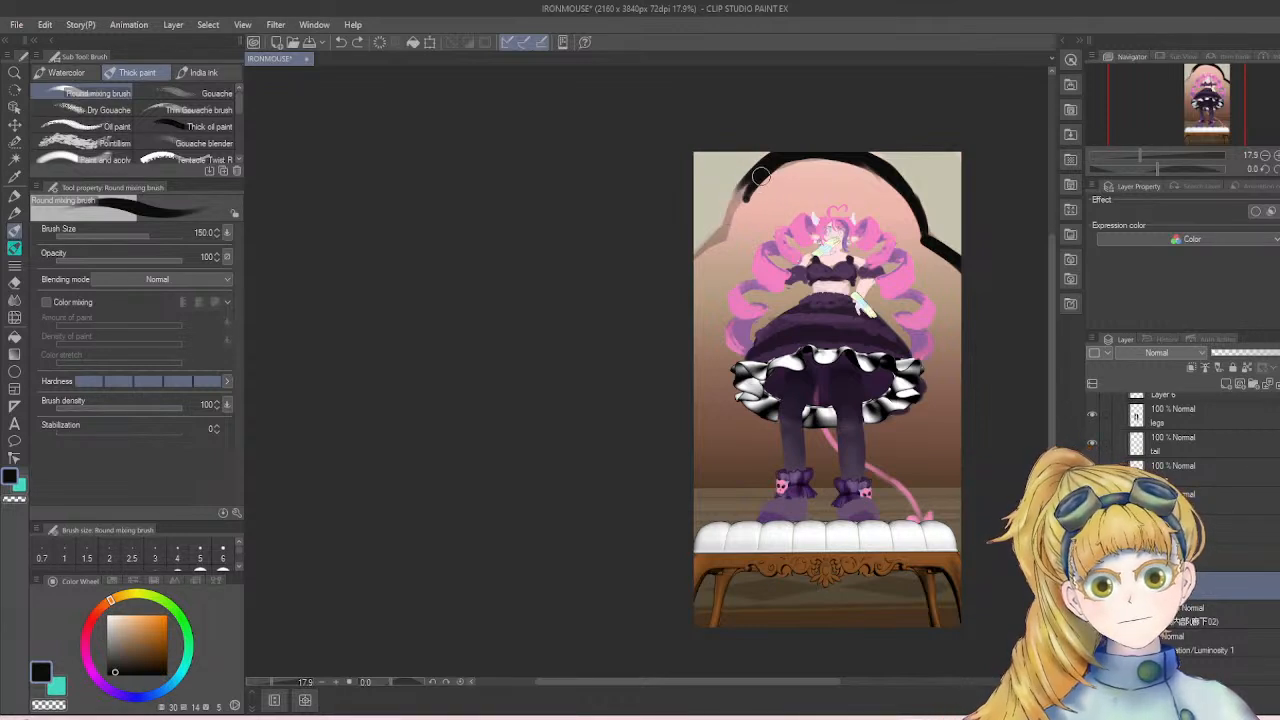
drag(761, 175, 722, 234)
key(ctrl+z)
- Repaint the arch's left side in black, curving from the top down to the canvas edge
drag(755, 175, 719, 245)
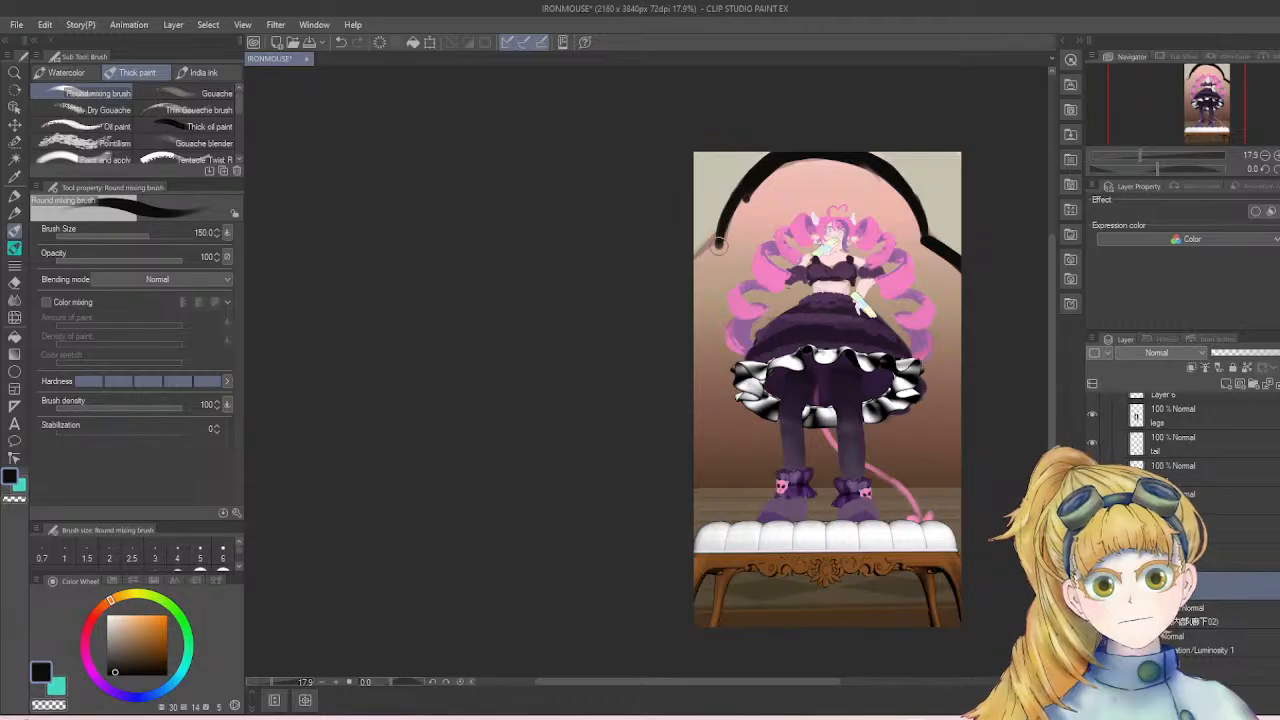
mouse_move(755, 180)
mouse_down()
mouse_move(728, 244)
mouse_move(685, 276)
mouse_move(723, 218)
mouse_move(695, 262)
mouse_move(788, 158)
mouse_up()
key(ctrl+z)
key(ctrl+z)
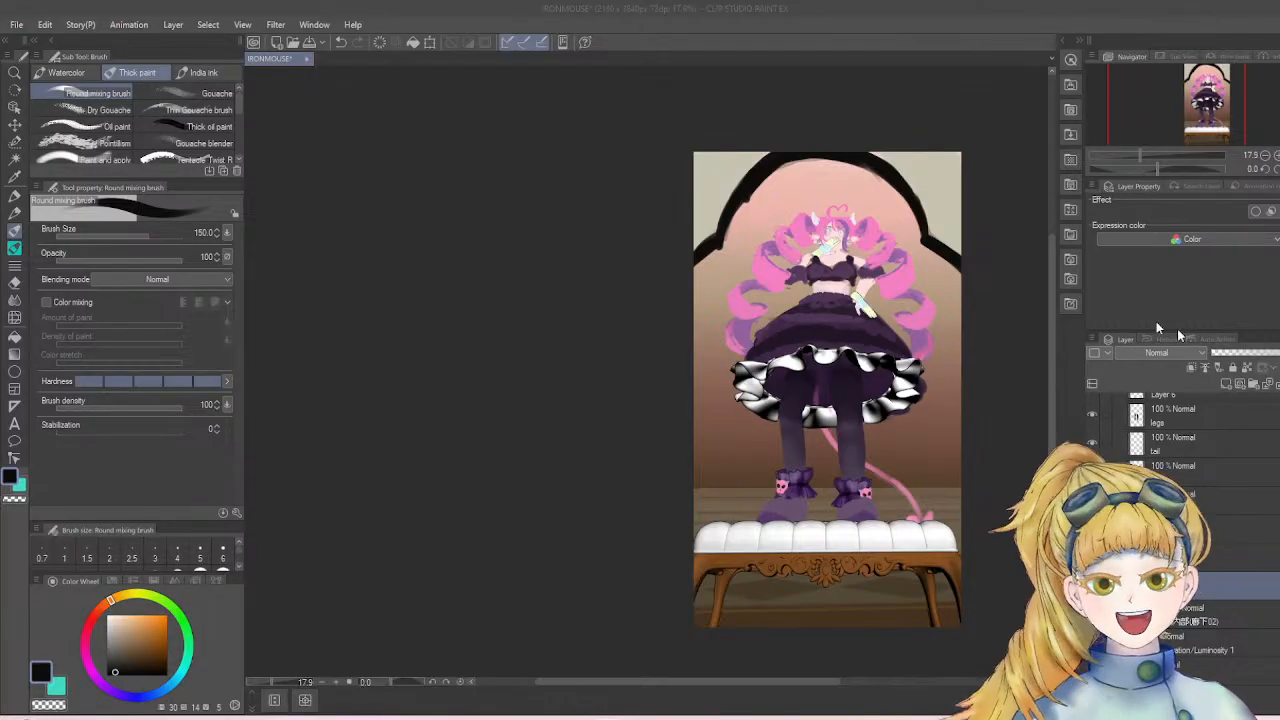
scroll(765, 382, up, 1)
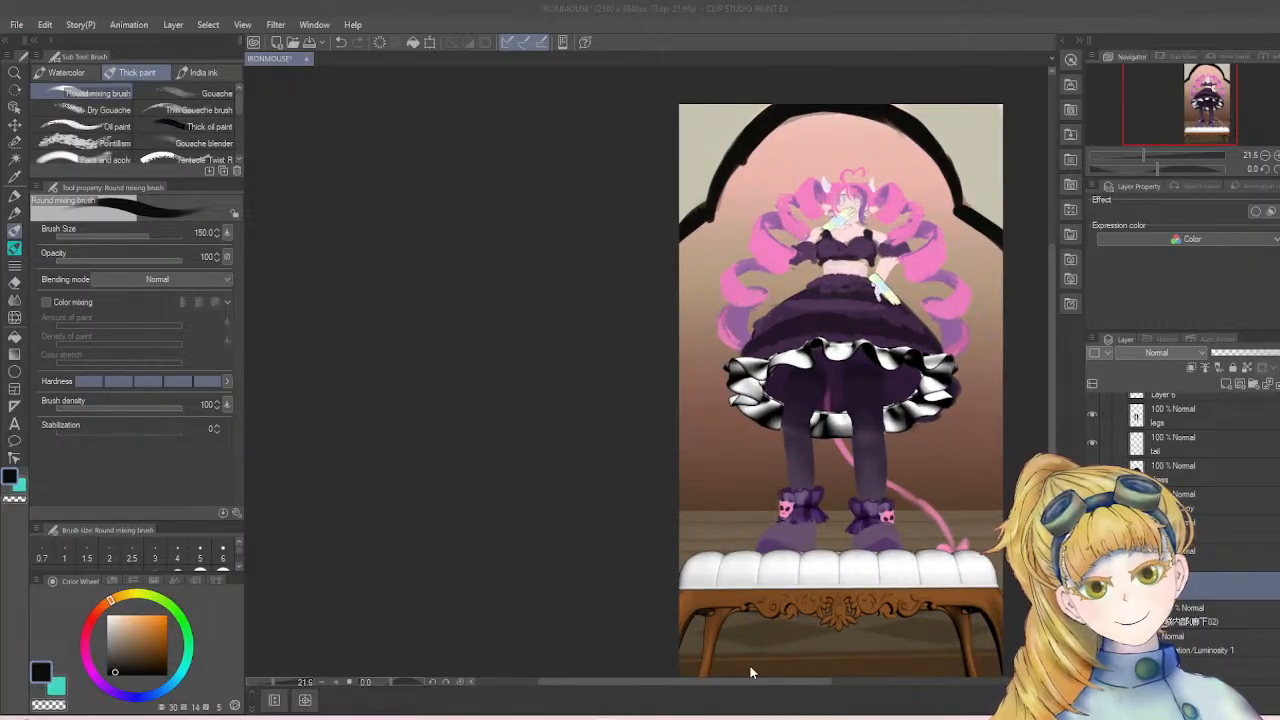
drag(750, 680, 786, 682)
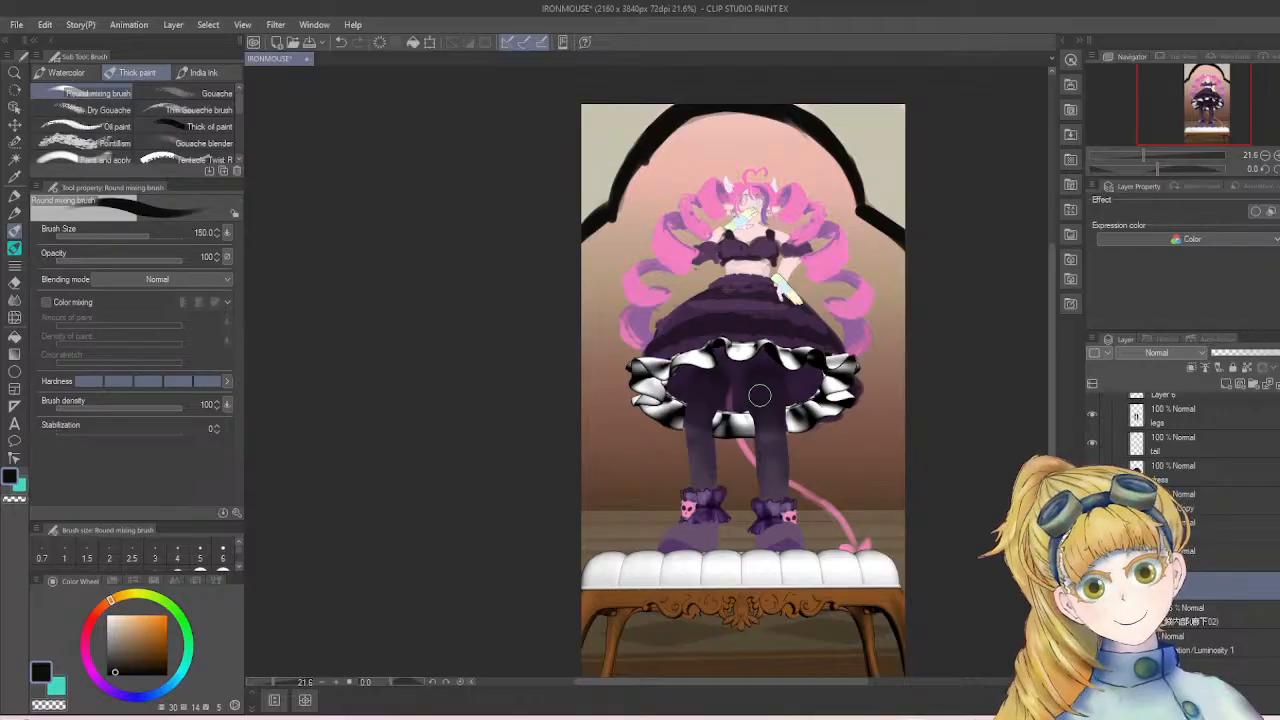
key(w)
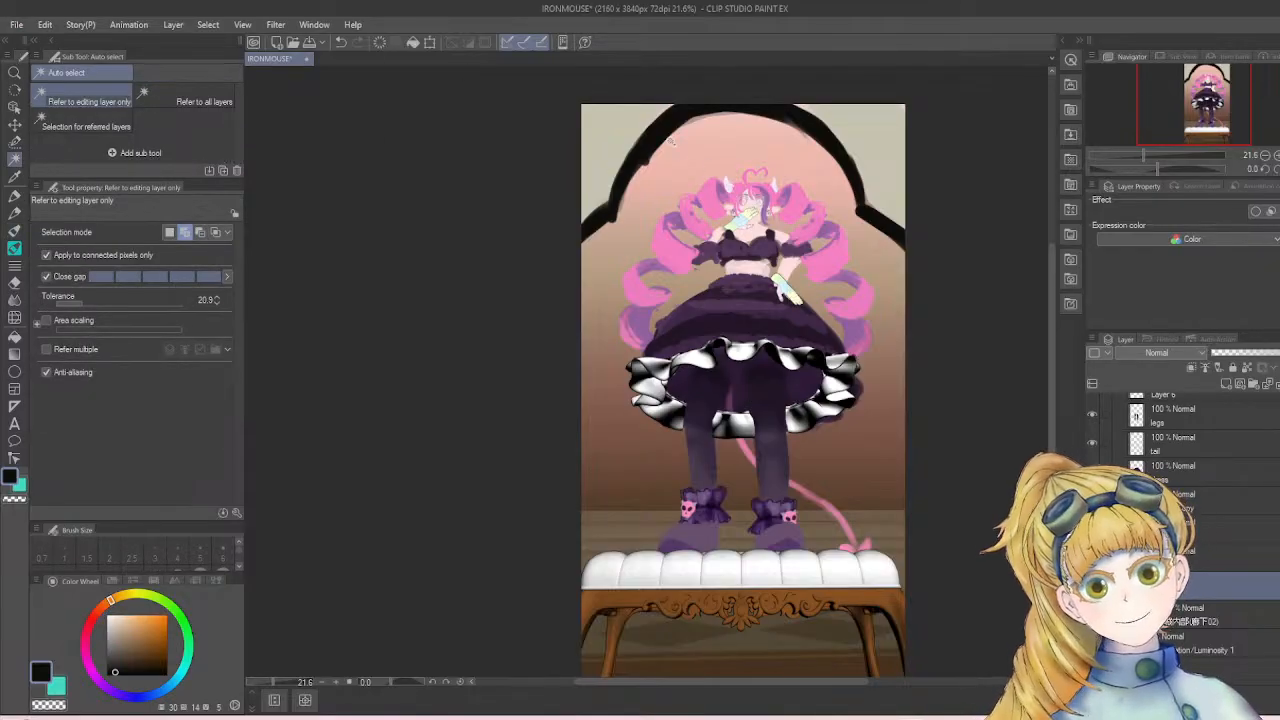
click(671, 141)
key(e)
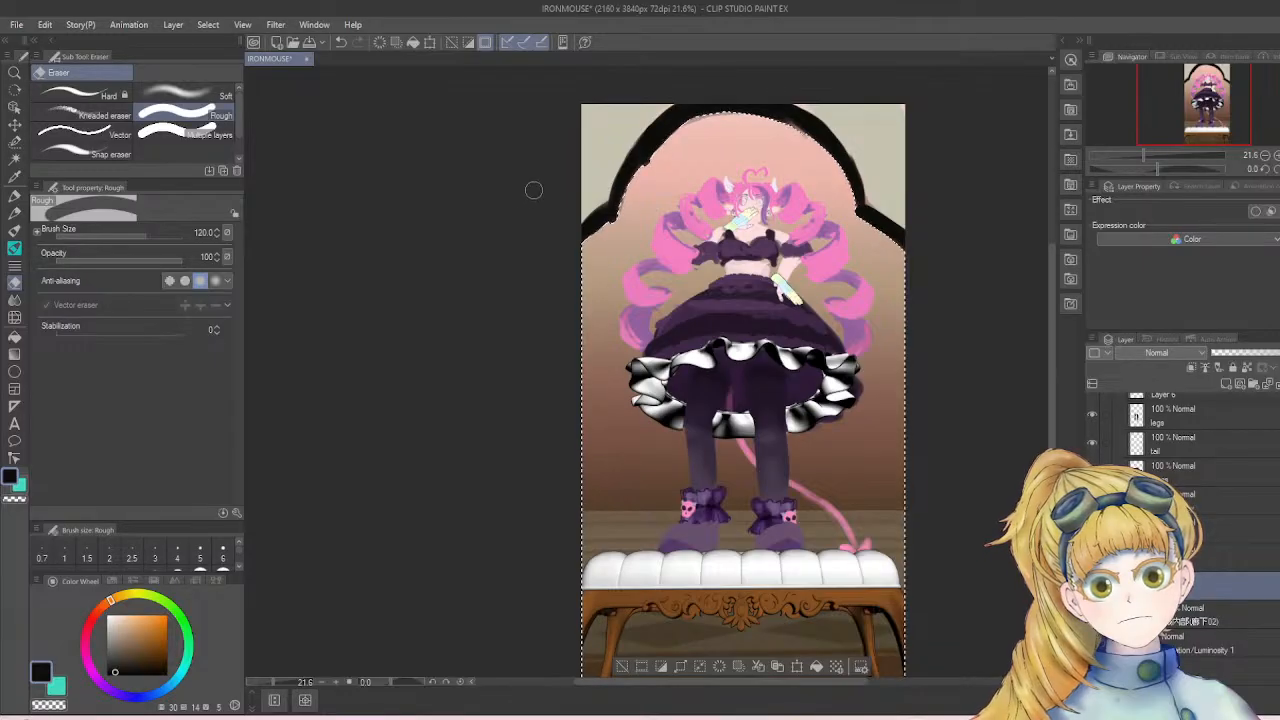
key(ctrl+d)
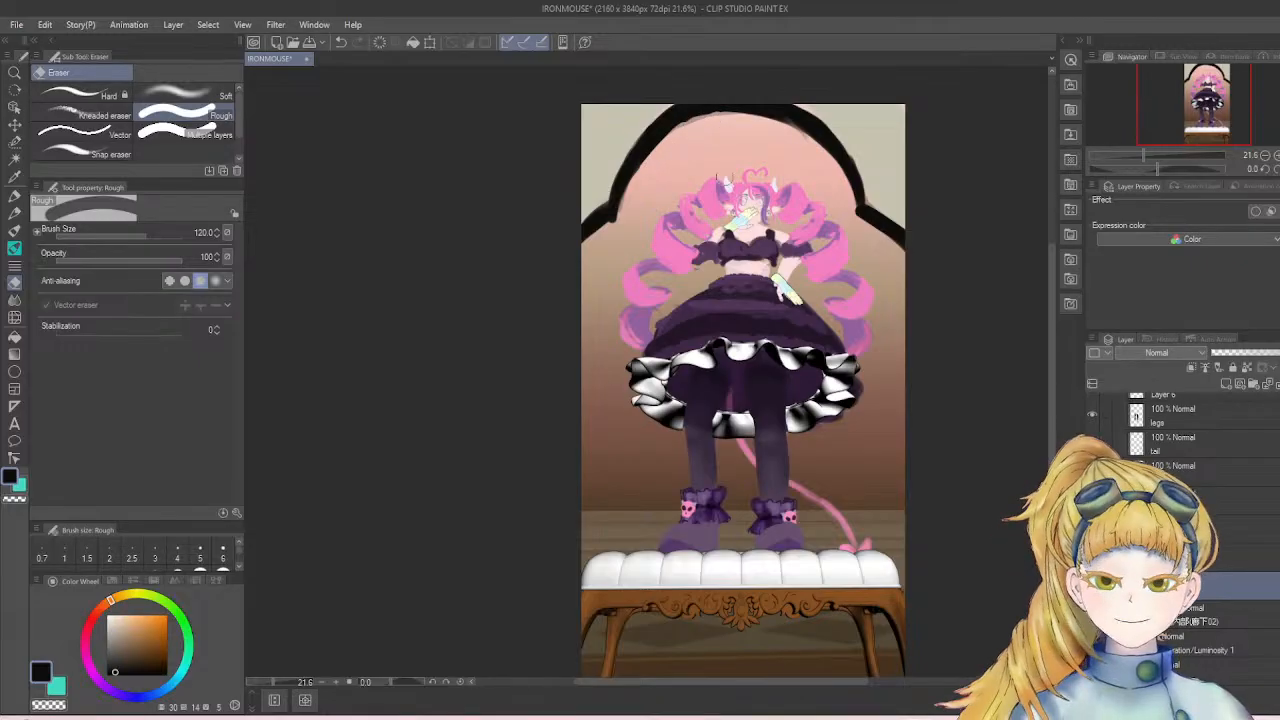
key(b)
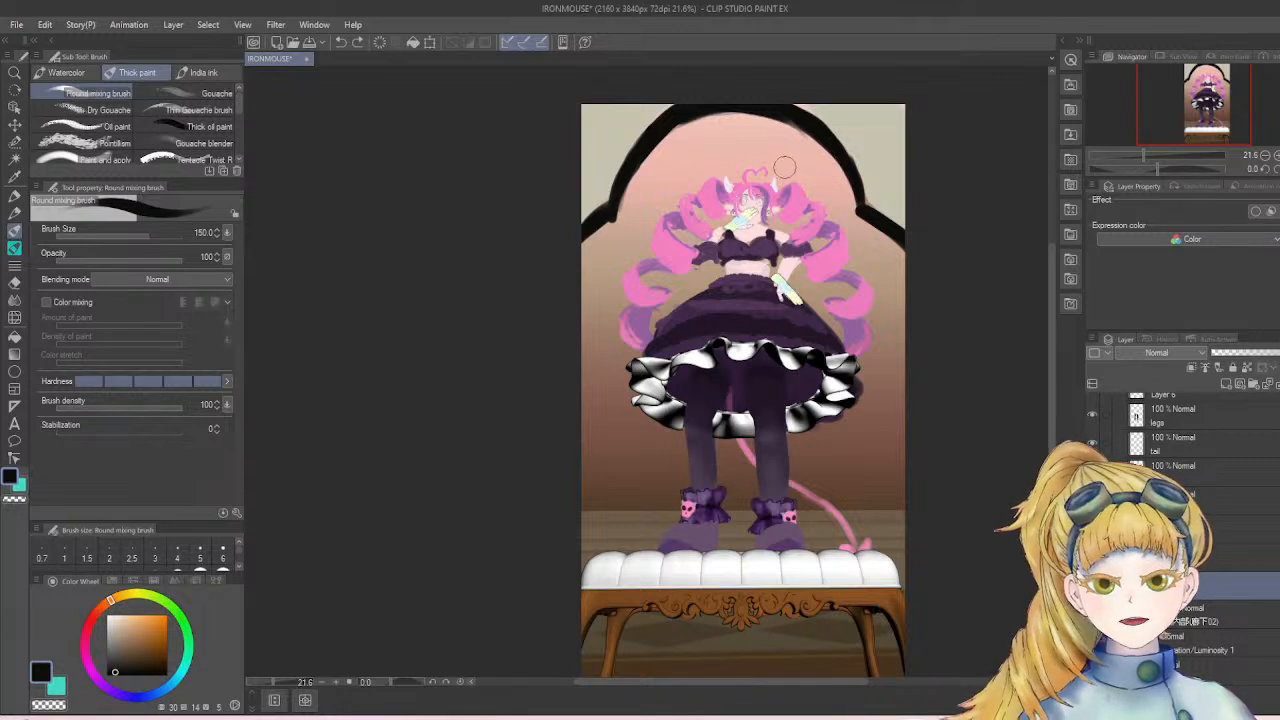
key(e)
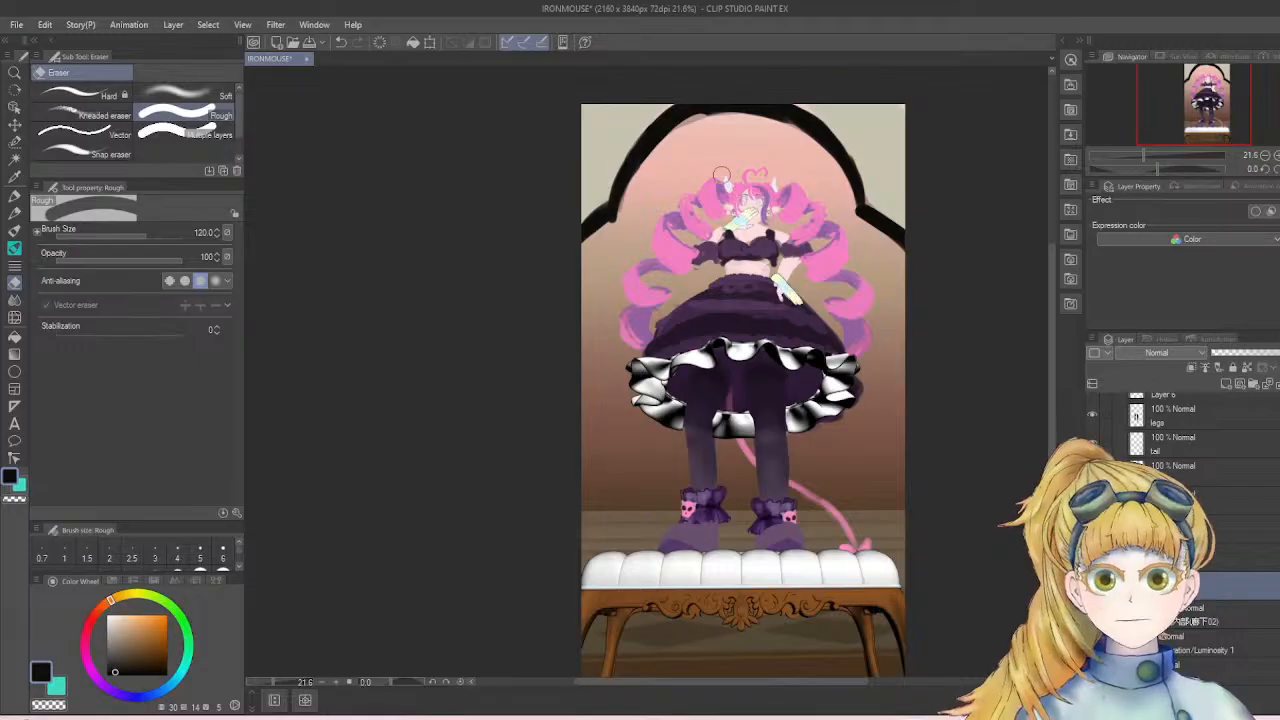
- Pick the wall's beige and paint a full-width band behind the feet, above the bench, with the Round mixing brush at size 150
alt+click(905, 128)
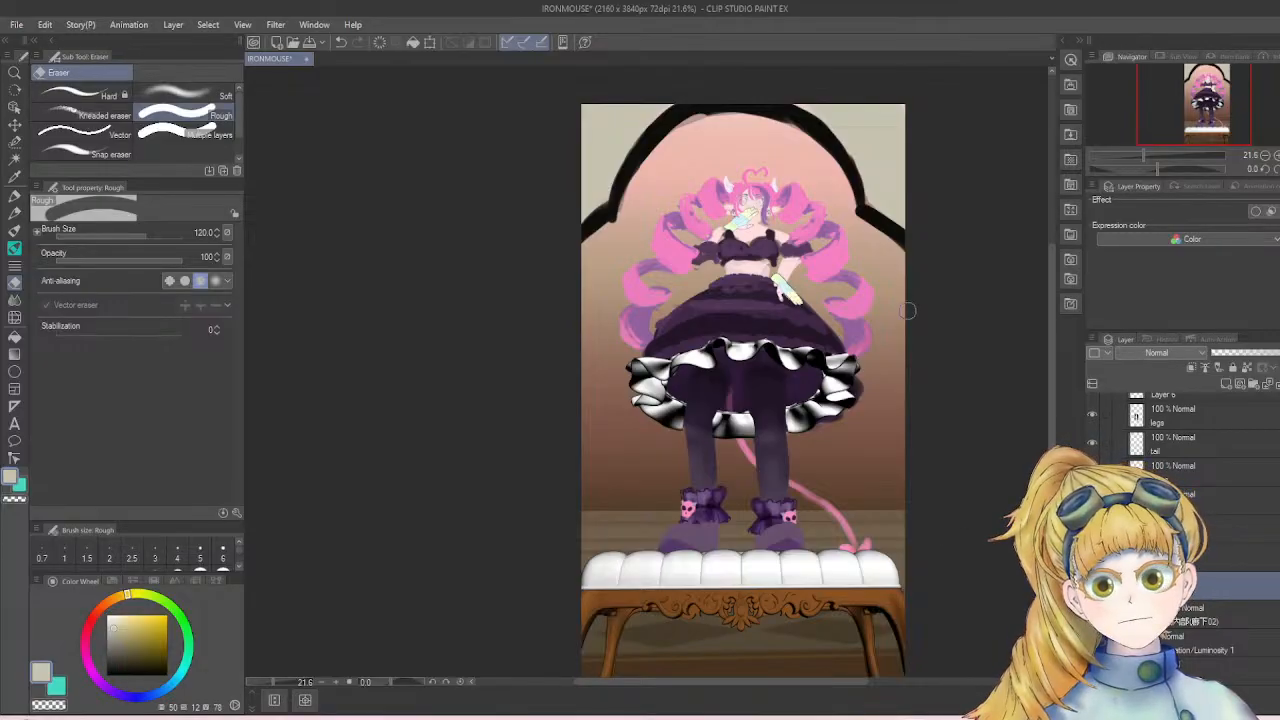
key(b)
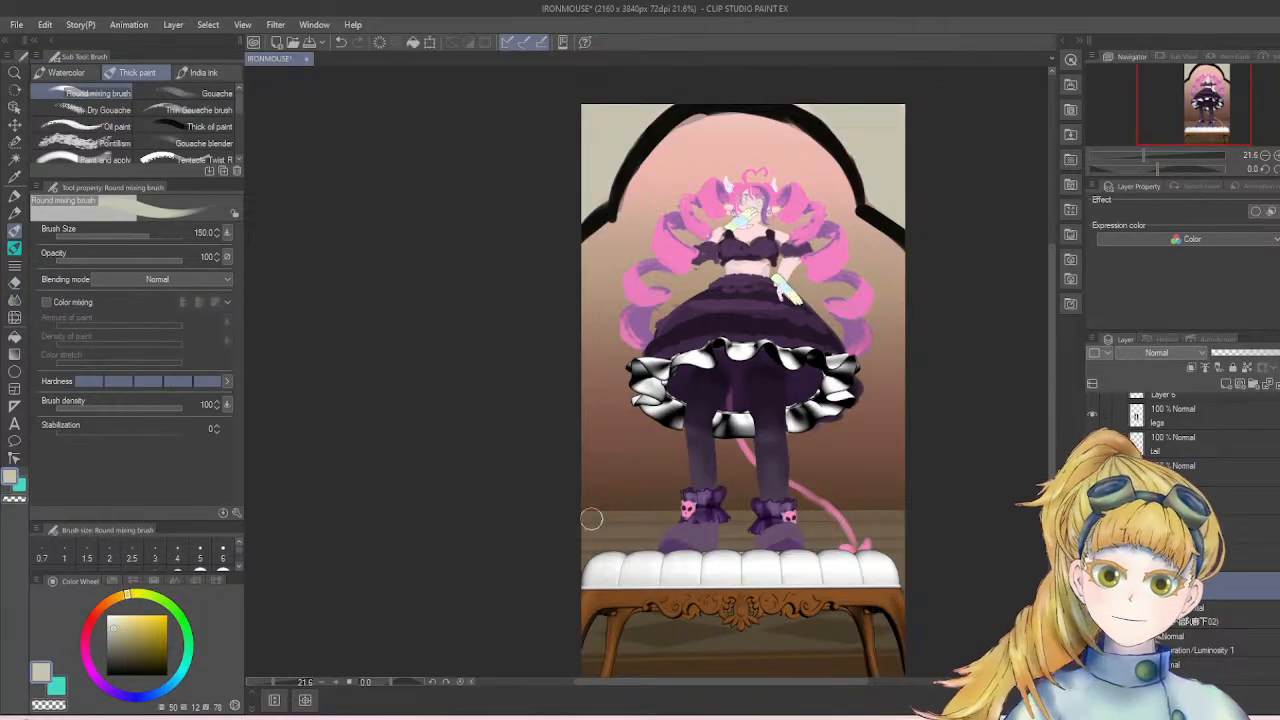
mouse_move(585, 517)
mouse_down()
mouse_move(987, 525)
mouse_move(915, 516)
mouse_move(845, 533)
mouse_up()
key(ctrl+z)
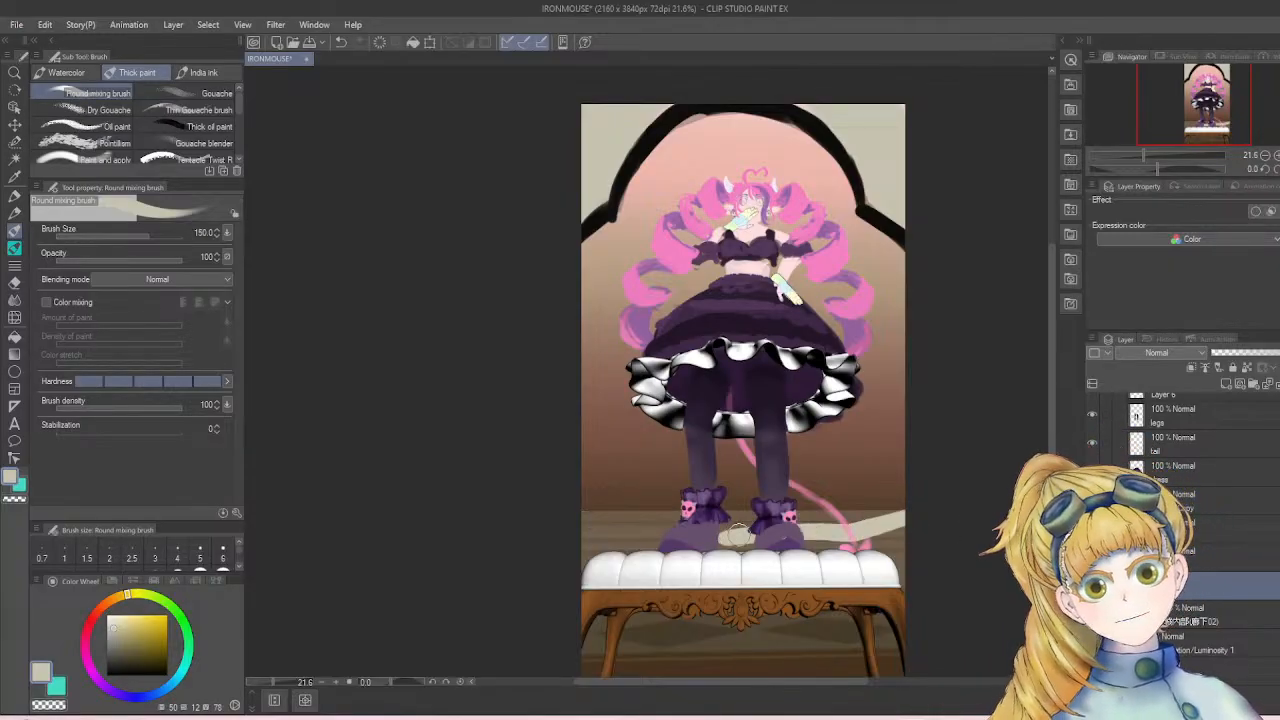
key(ctrl+z)
drag(966, 517, 982, 516)
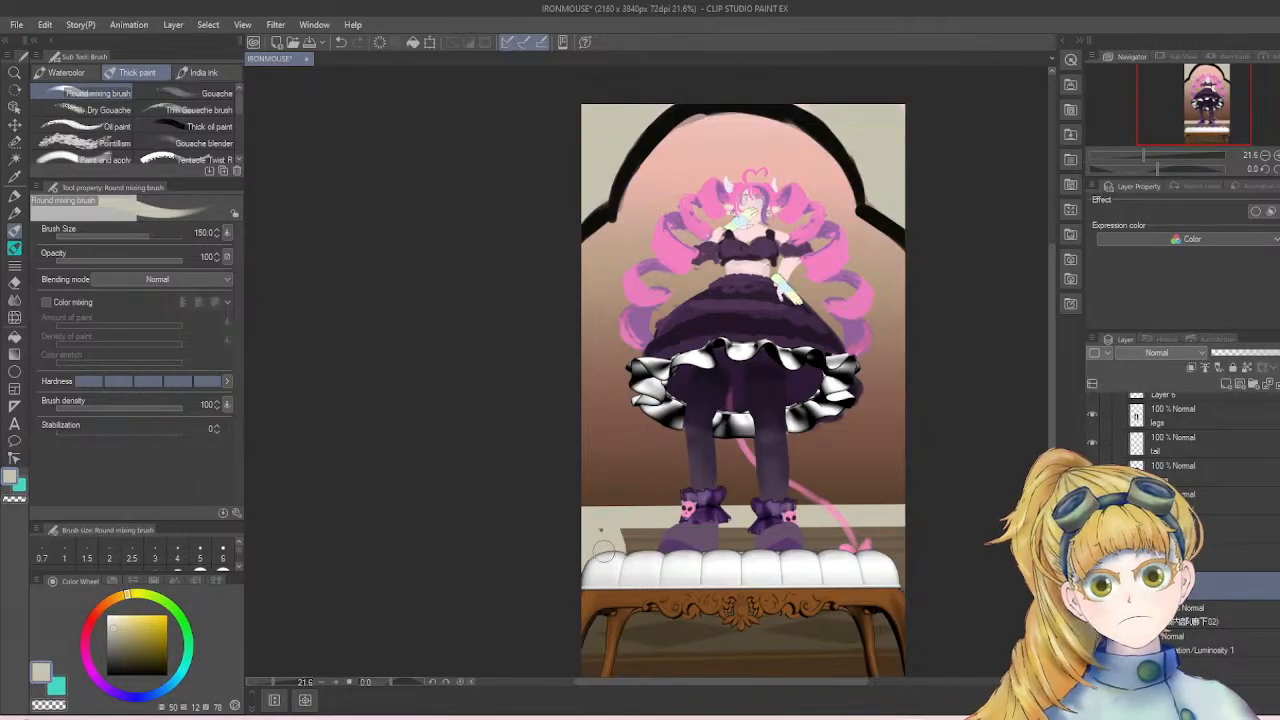
mouse_move(603, 550)
mouse_down()
mouse_move(656, 542)
mouse_move(600, 540)
mouse_move(776, 539)
mouse_move(648, 562)
mouse_move(711, 542)
mouse_move(850, 532)
mouse_move(741, 535)
mouse_move(876, 527)
mouse_move(900, 550)
mouse_up()
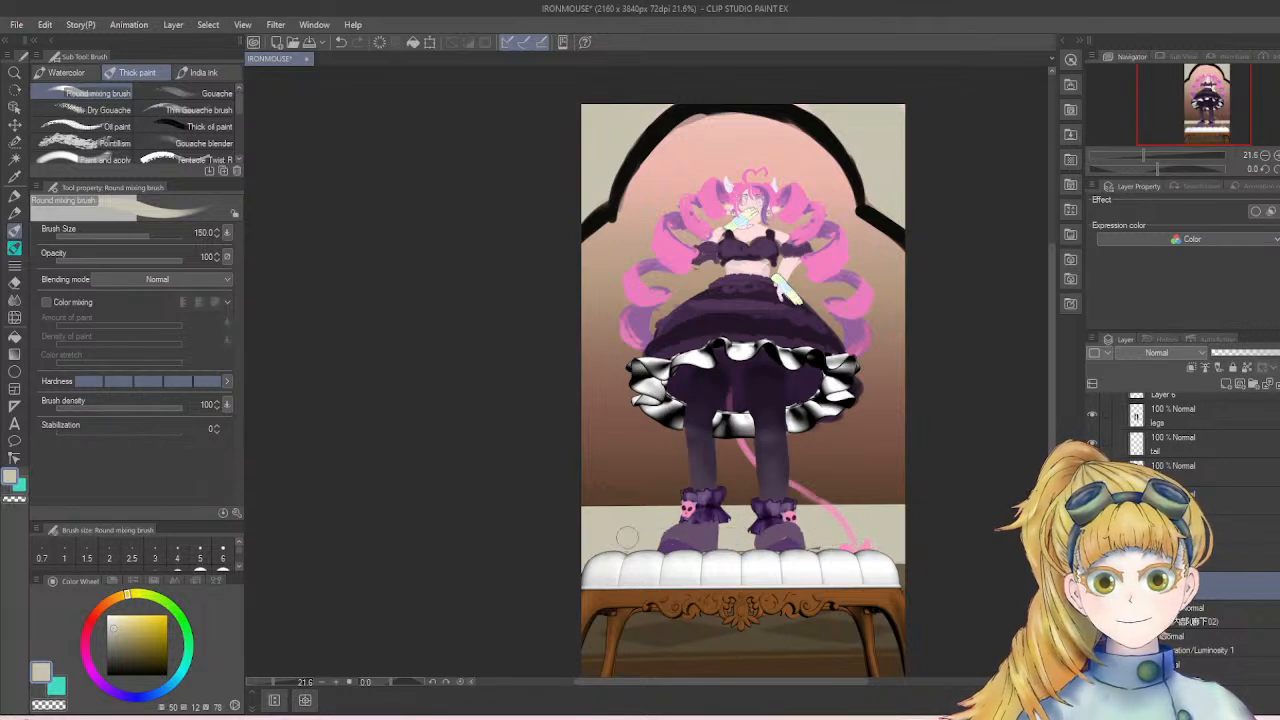
- Restore the corridor background layer to full opacity and return to the paint layer above it
scroll(940, 450, down, 3)
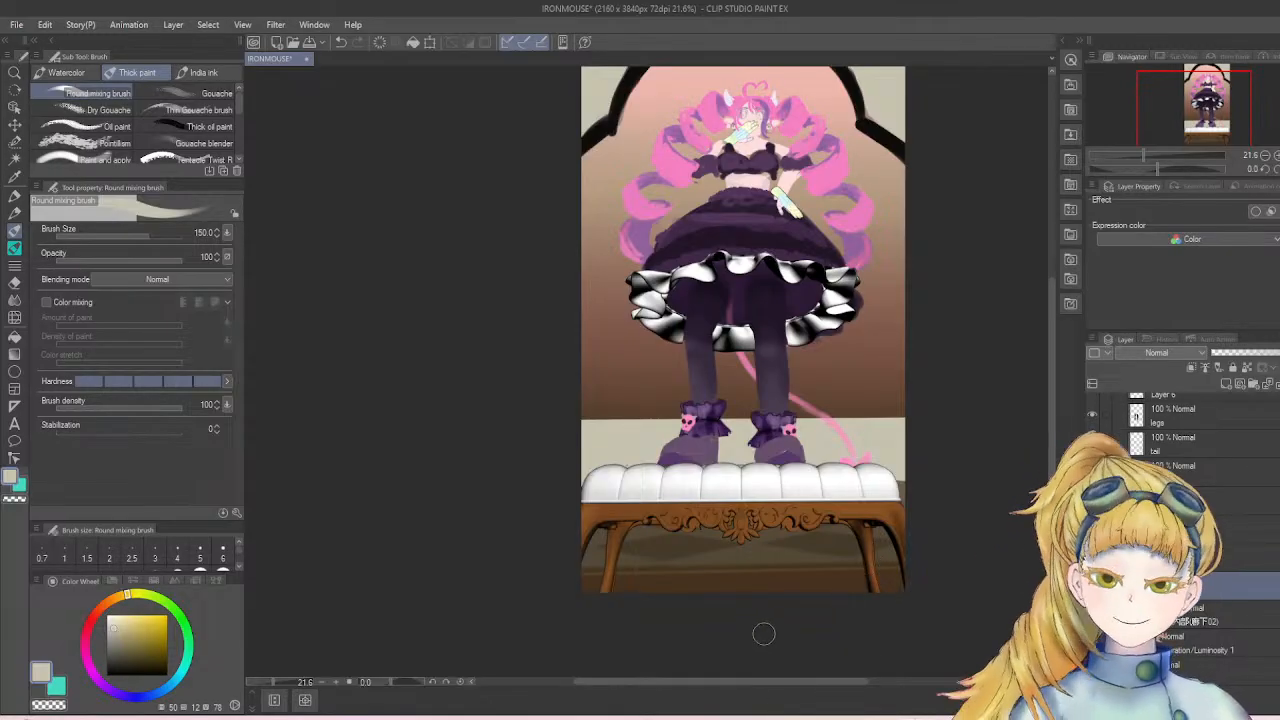
click(1206, 622)
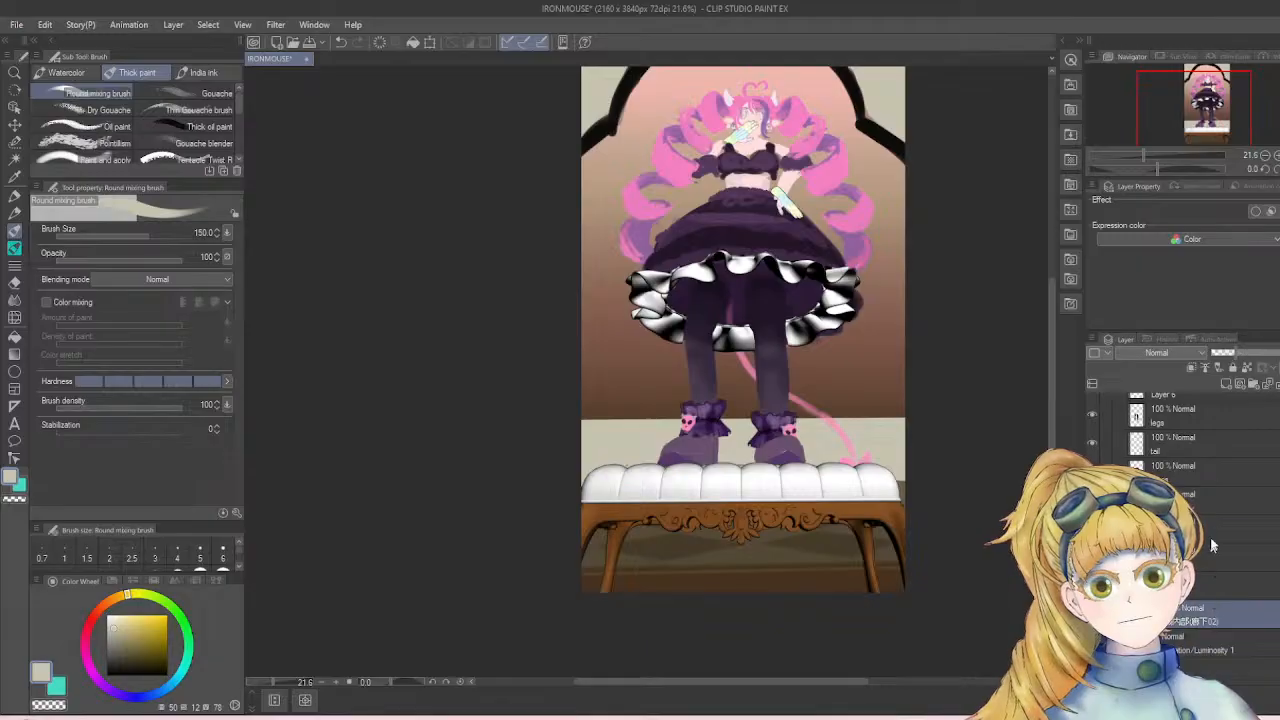
click(1276, 353)
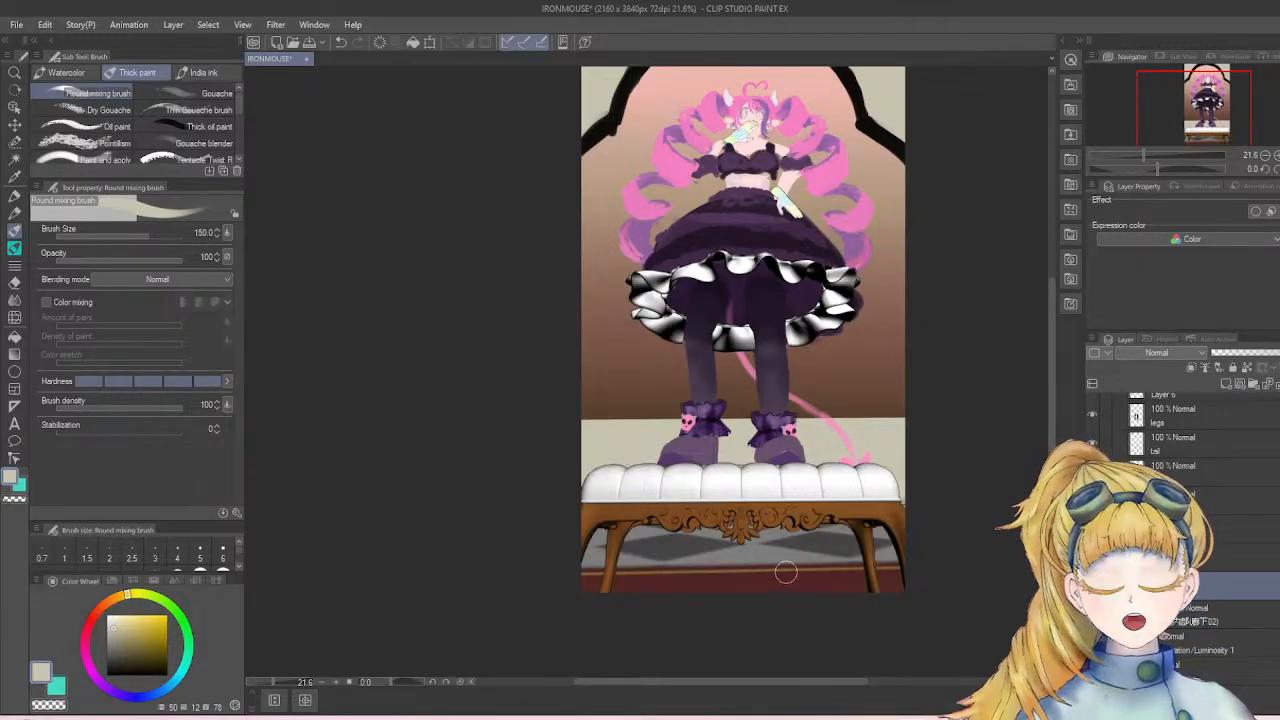
- Pick the carpet's dark red and paint over the whole floor beneath the bench with the Round mixing brush at size 150
key(i)
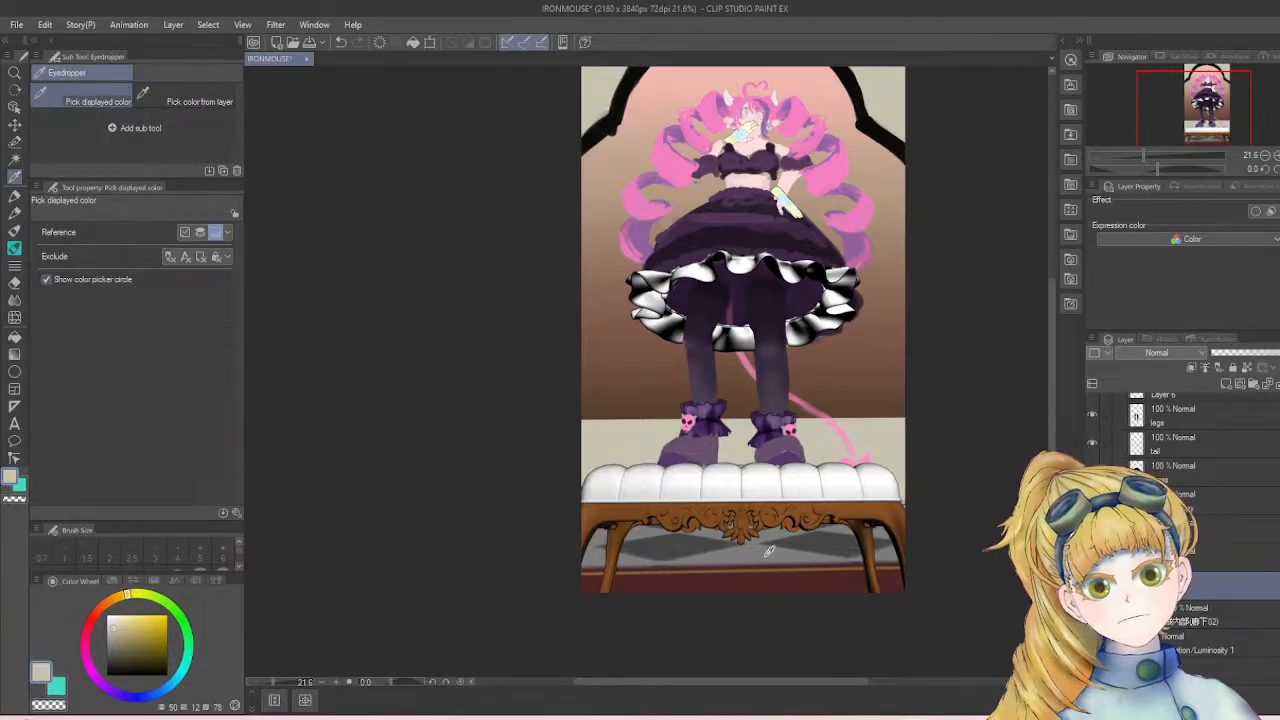
alt+click(757, 577)
mouse_move(585, 583)
mouse_down()
mouse_move(705, 569)
mouse_move(602, 572)
mouse_move(829, 583)
mouse_move(703, 597)
mouse_move(880, 580)
mouse_up()
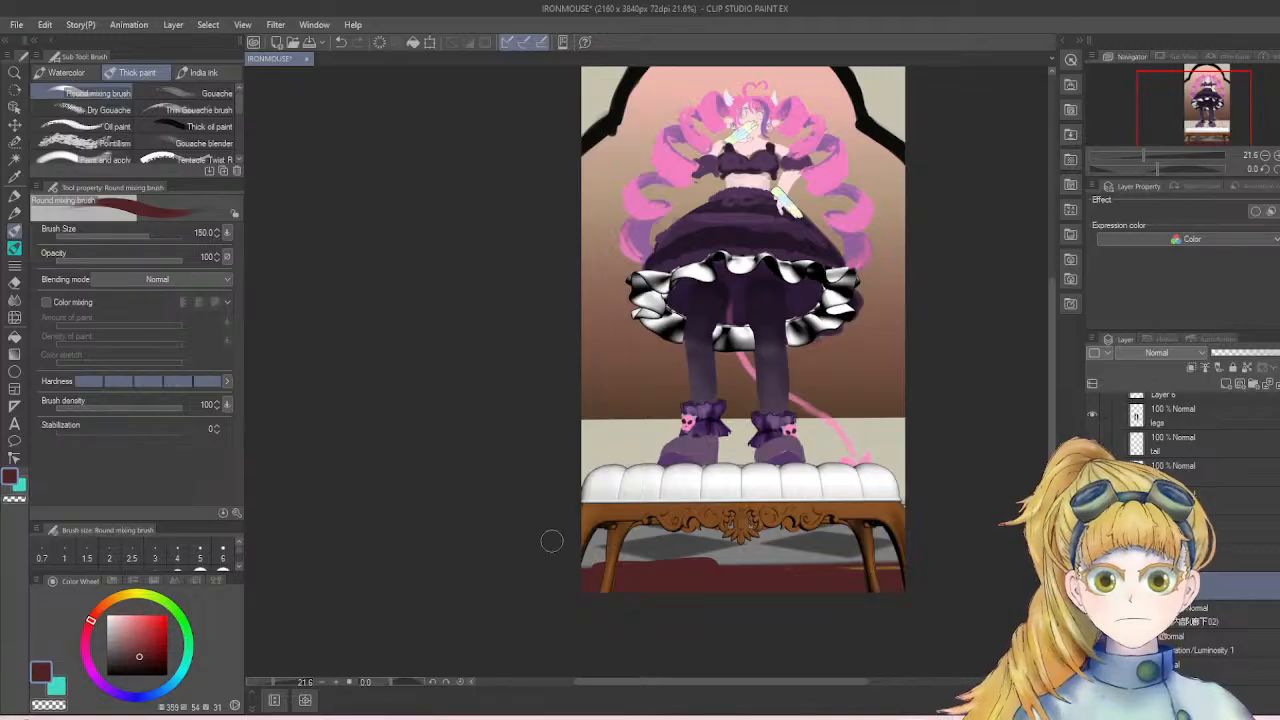
mouse_move(551, 540)
mouse_down()
mouse_move(633, 533)
mouse_move(554, 529)
mouse_move(884, 548)
mouse_up()
mouse_move(724, 523)
mouse_down()
mouse_move(922, 564)
mouse_move(955, 526)
mouse_up()
mouse_move(826, 529)
mouse_down()
mouse_move(733, 571)
mouse_move(892, 557)
mouse_move(597, 551)
mouse_up()
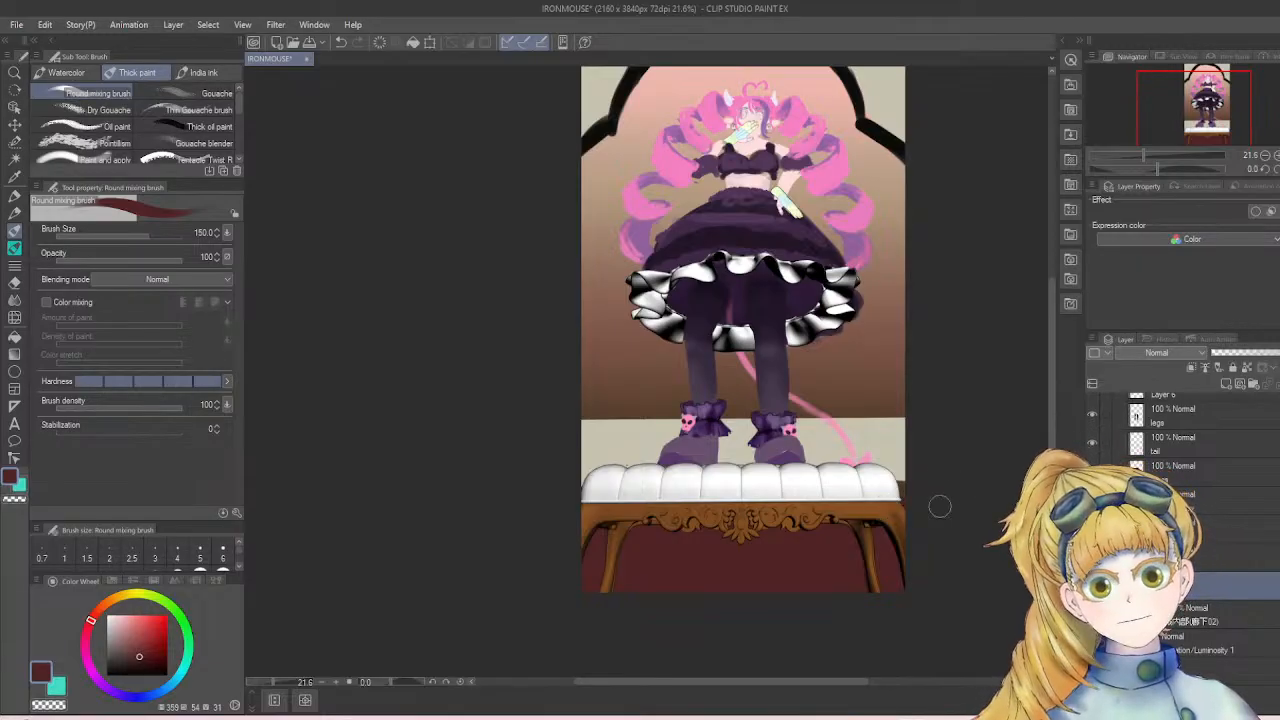
- Pick the wall's beige and clean up the outer edge of the arch's upper right side
alt+click(895, 470)
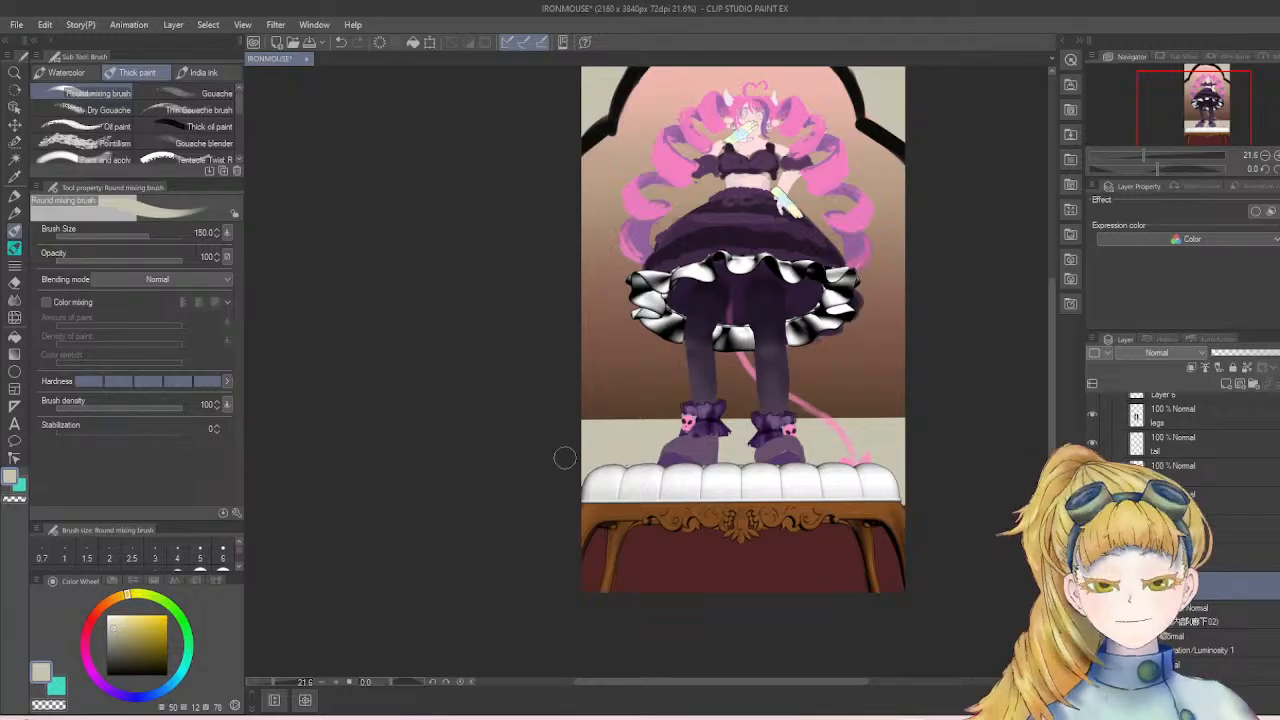
scroll(565, 458, down, 2)
scroll(565, 458, up, 1)
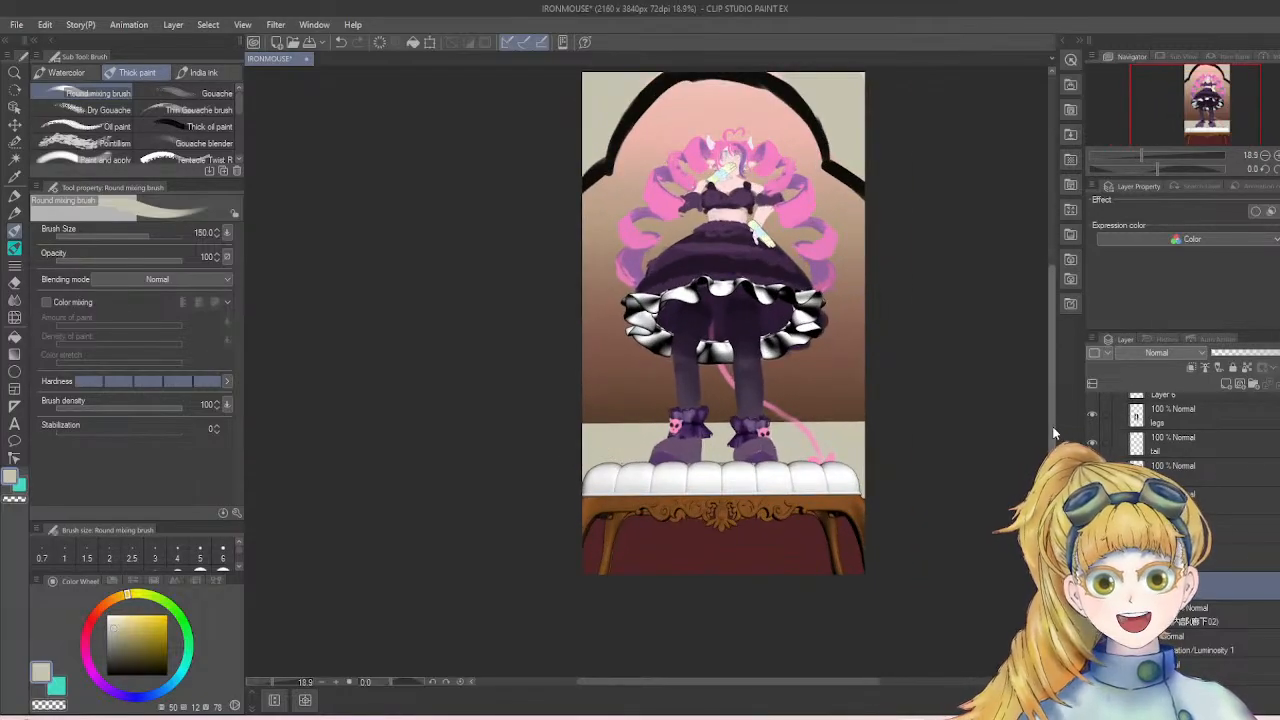
scroll(836, 294, up, 3)
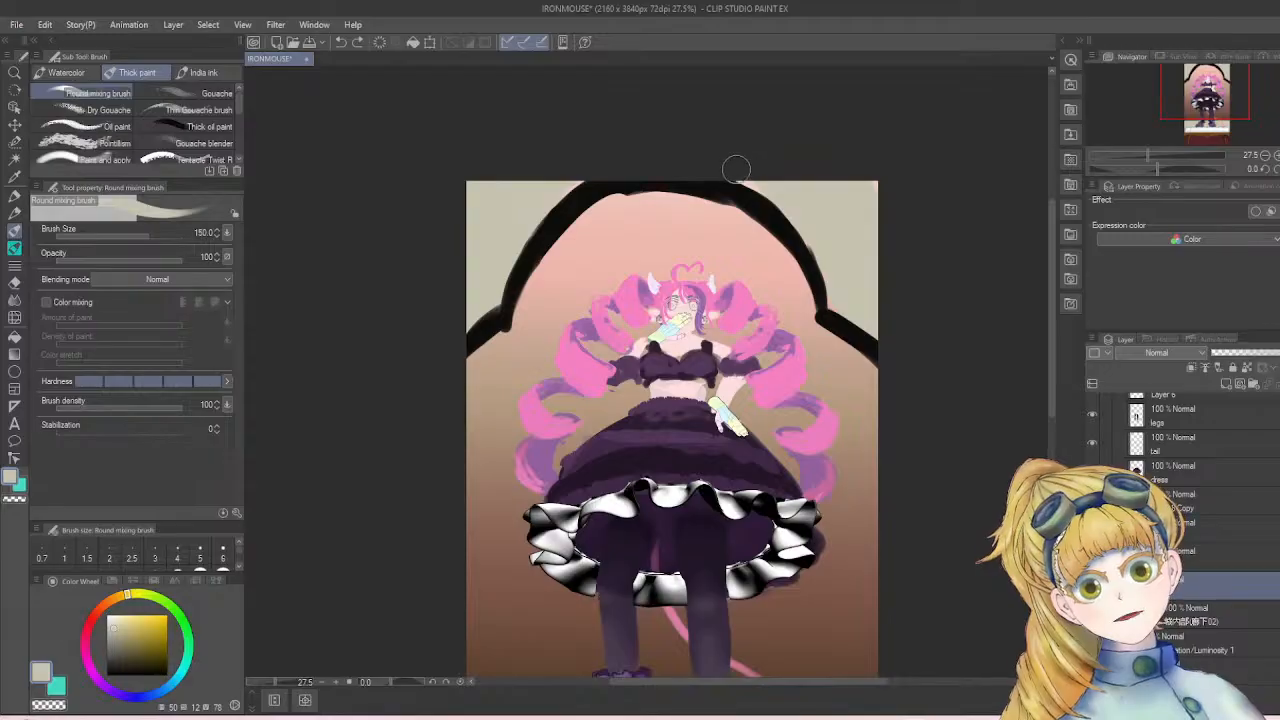
mouse_move(736, 169)
mouse_down()
mouse_move(784, 207)
mouse_move(815, 286)
mouse_up()
key(ctrl+z)
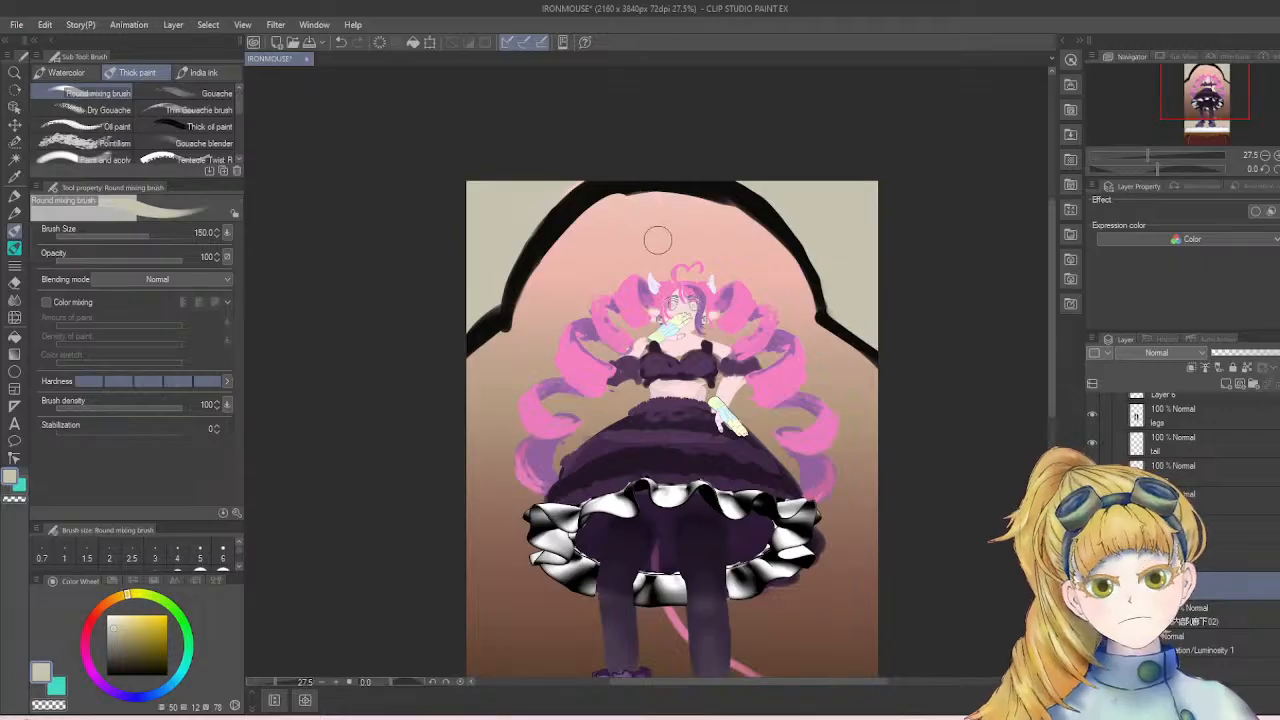
- Erase the excess black along the inner edge of the arch's top with the Rough eraser at size 120
key(e)
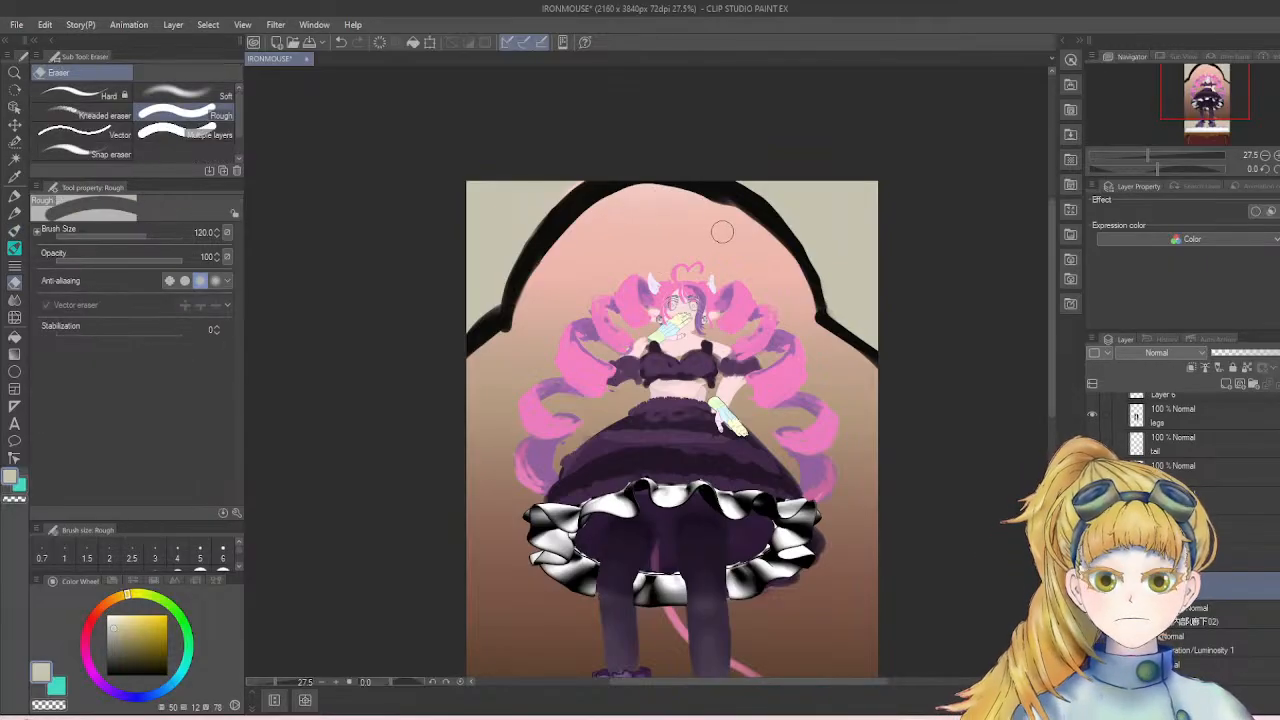
key(ctrl+z)
mouse_move(732, 208)
mouse_down()
mouse_move(682, 190)
mouse_move(619, 211)
mouse_move(682, 201)
mouse_move(732, 234)
mouse_move(716, 208)
mouse_move(653, 194)
mouse_move(600, 226)
mouse_up()
key(ctrl+z)
key(ctrl+z)
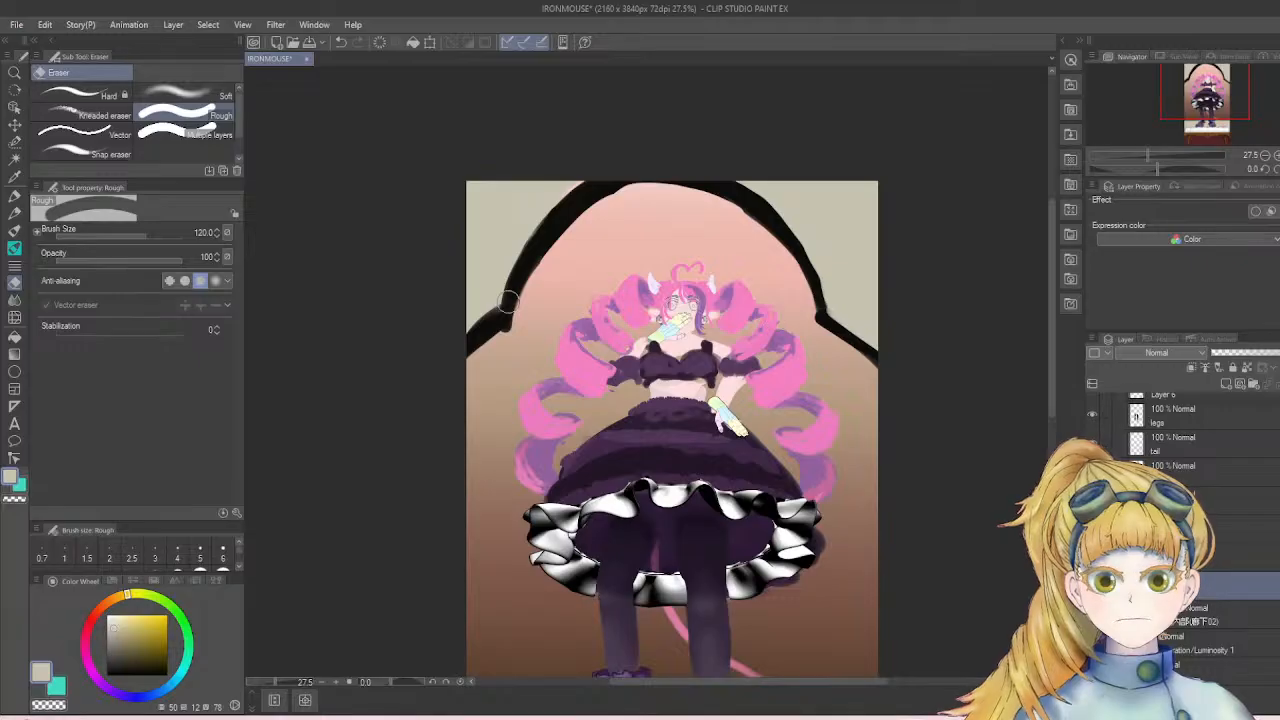
- Erase the protruding black at the inner corners of the arch with the Rough eraser at size 120
key(i)
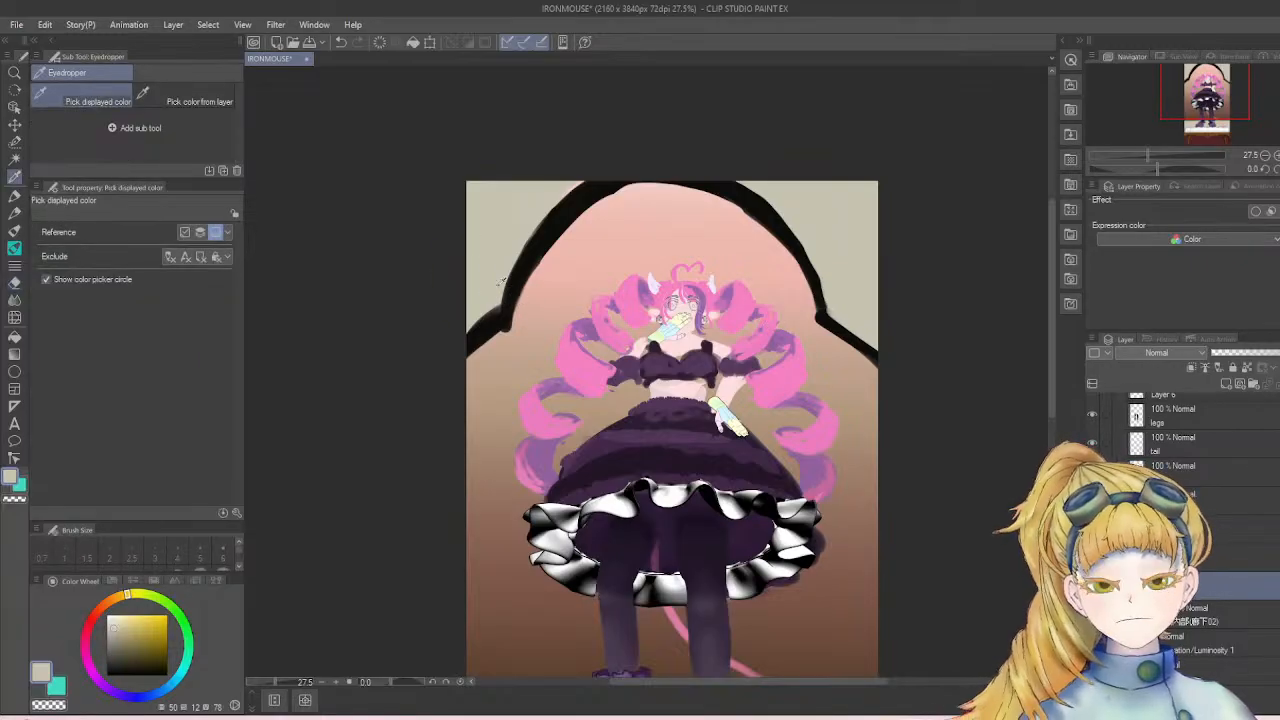
key(b)
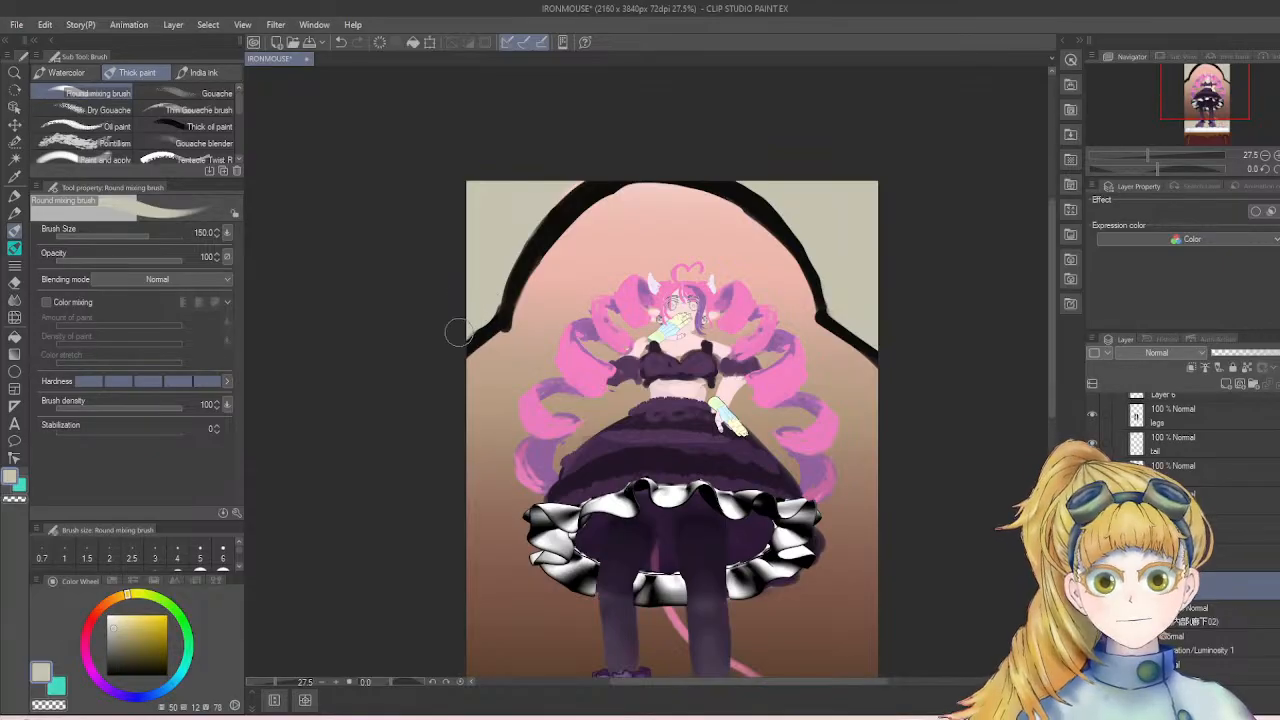
key(e)
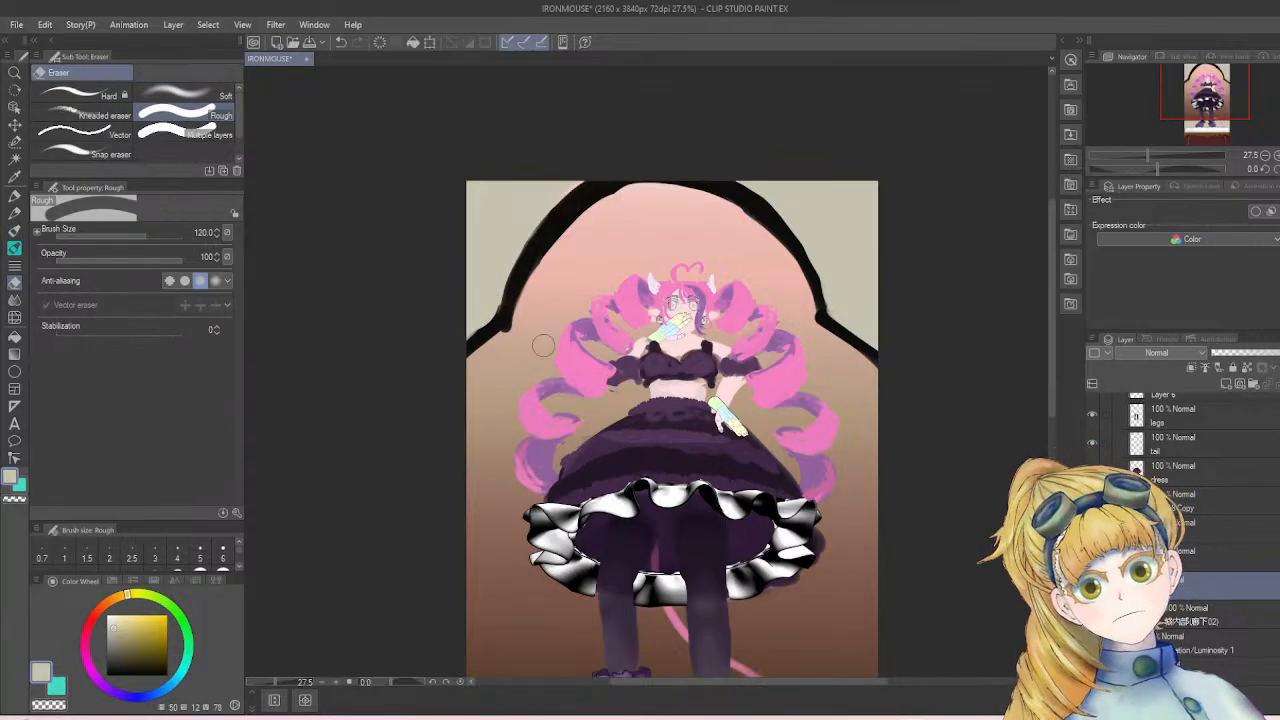
drag(495, 353, 531, 319)
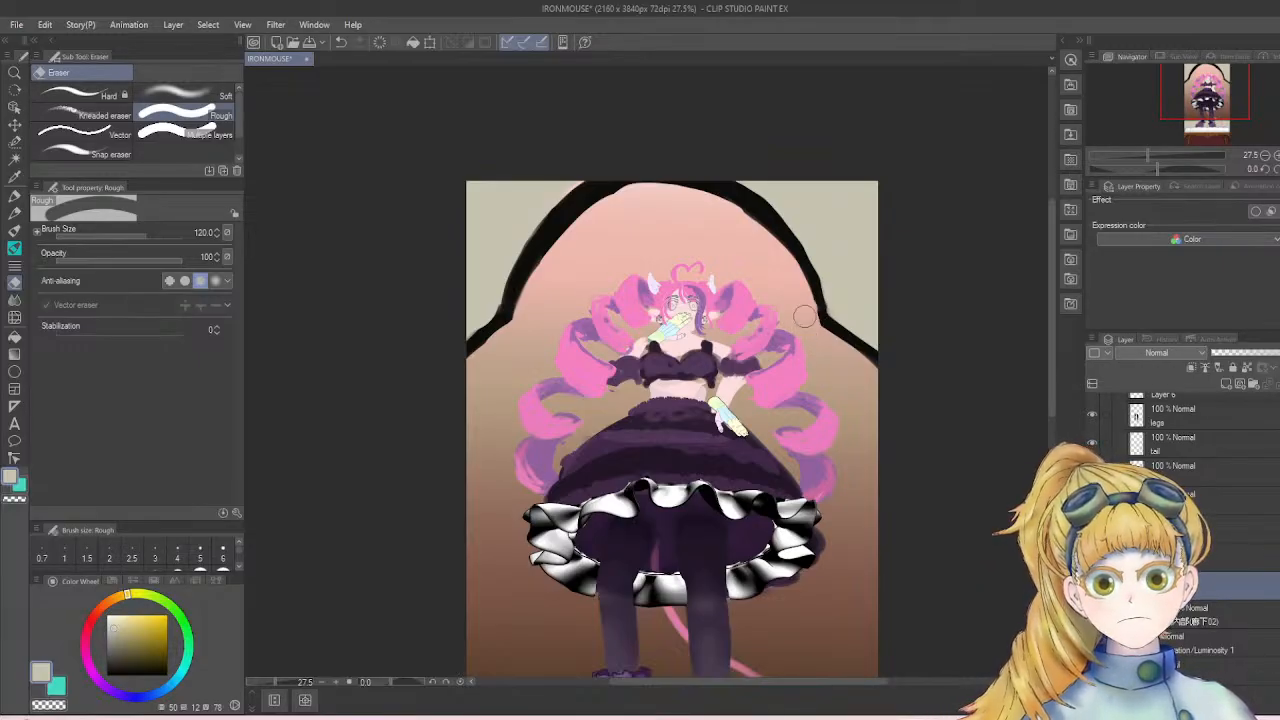
- Trim the arch's outer edge in beige at the upper left and lower right with the Round mixing brush at size 150
scroll(802, 325, down, 4)
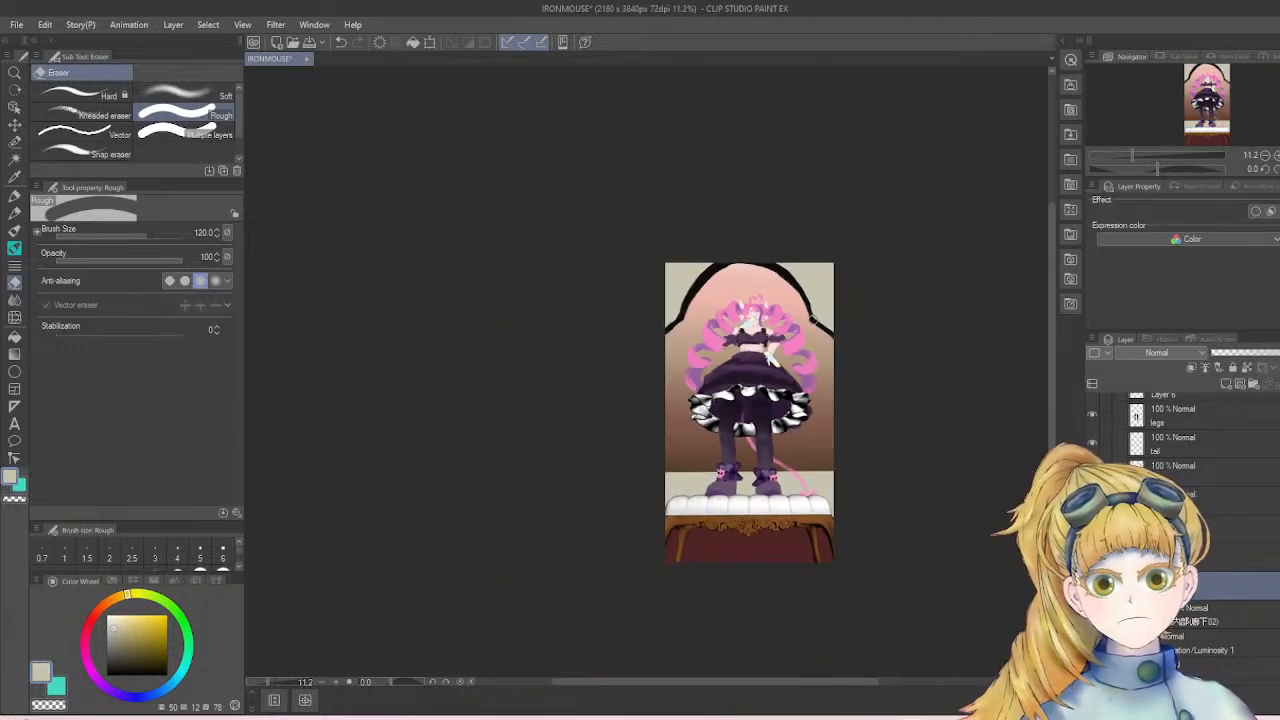
scroll(746, 293, up, 3)
scroll(747, 292, up, 2)
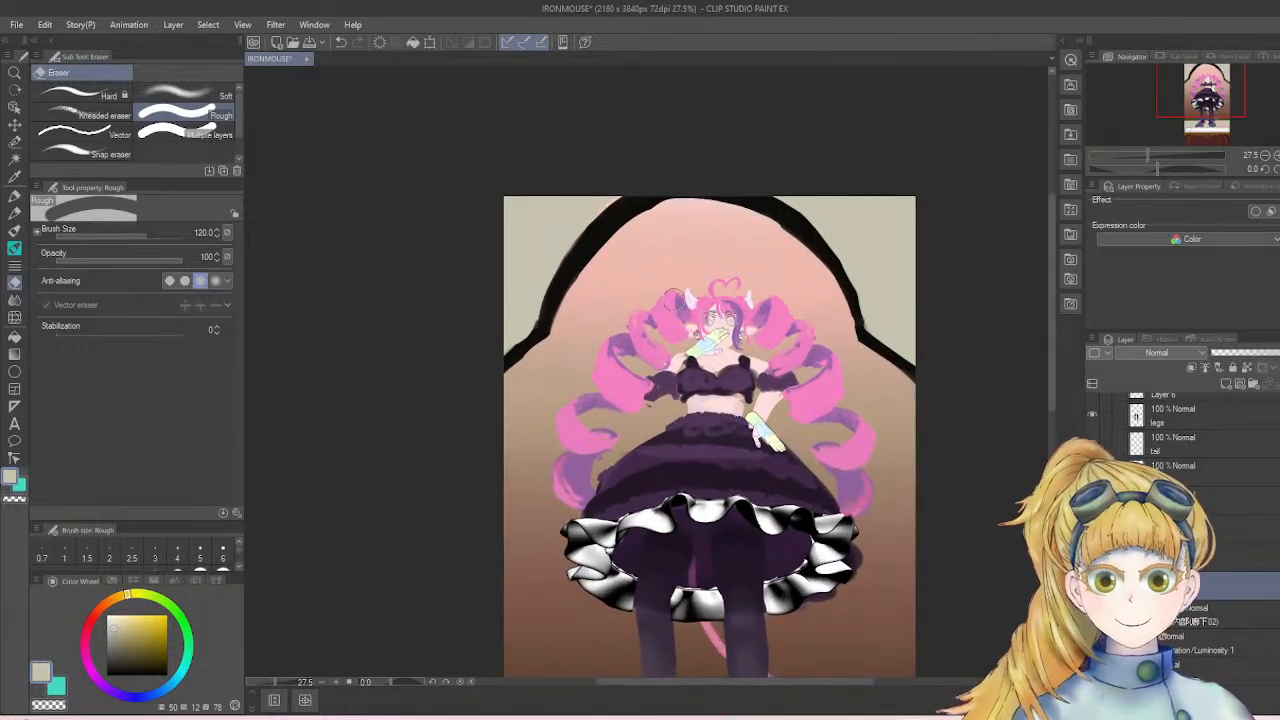
key(i)
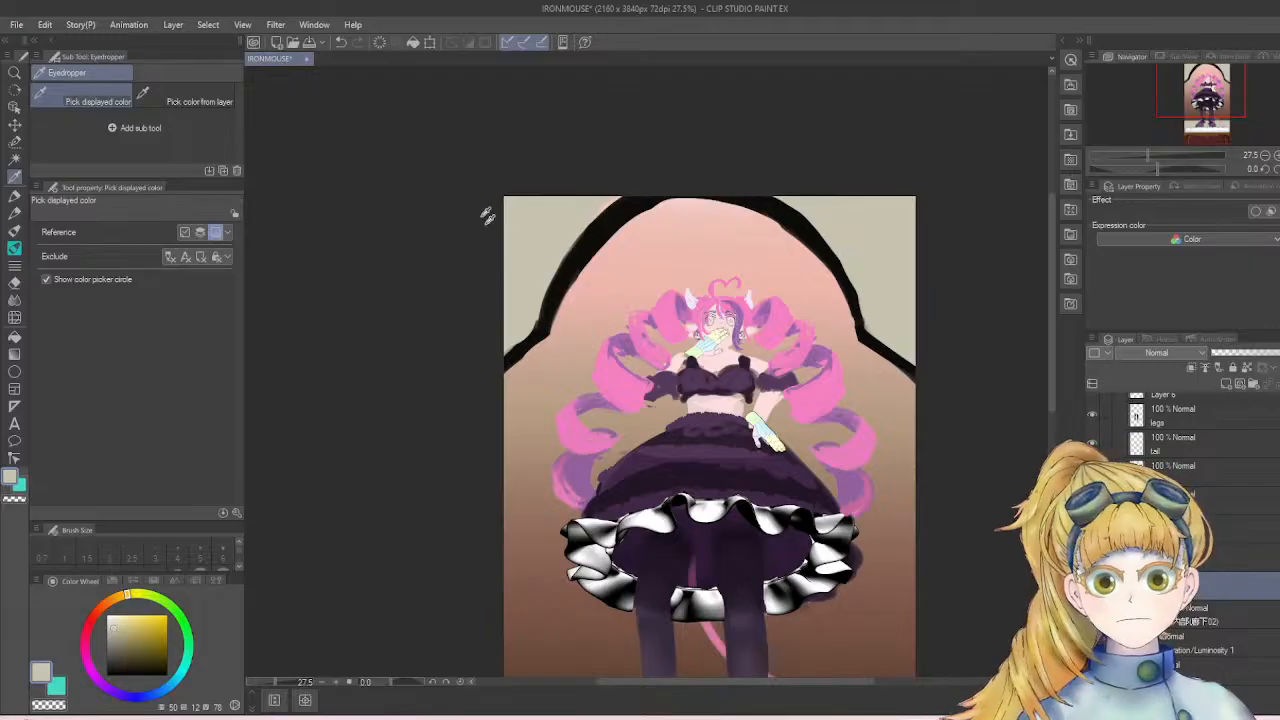
key(e)
key(b)
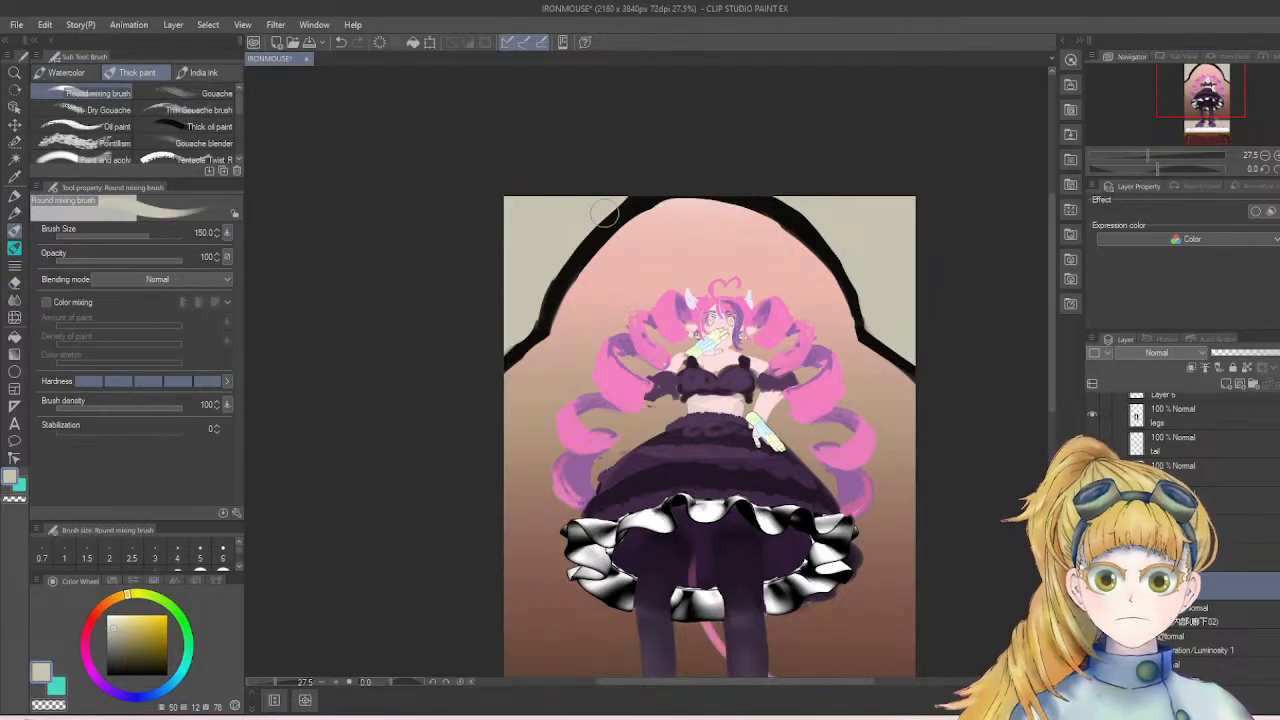
key(ctrl+z)
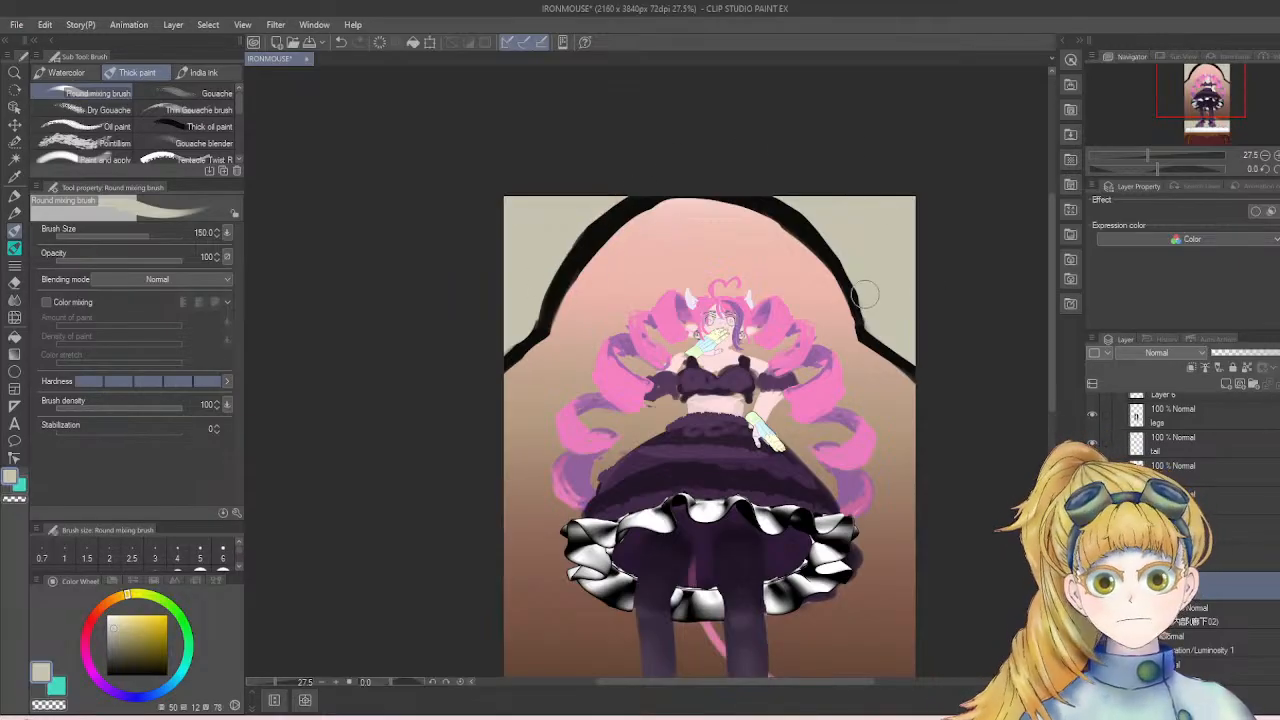
drag(860, 297, 867, 324)
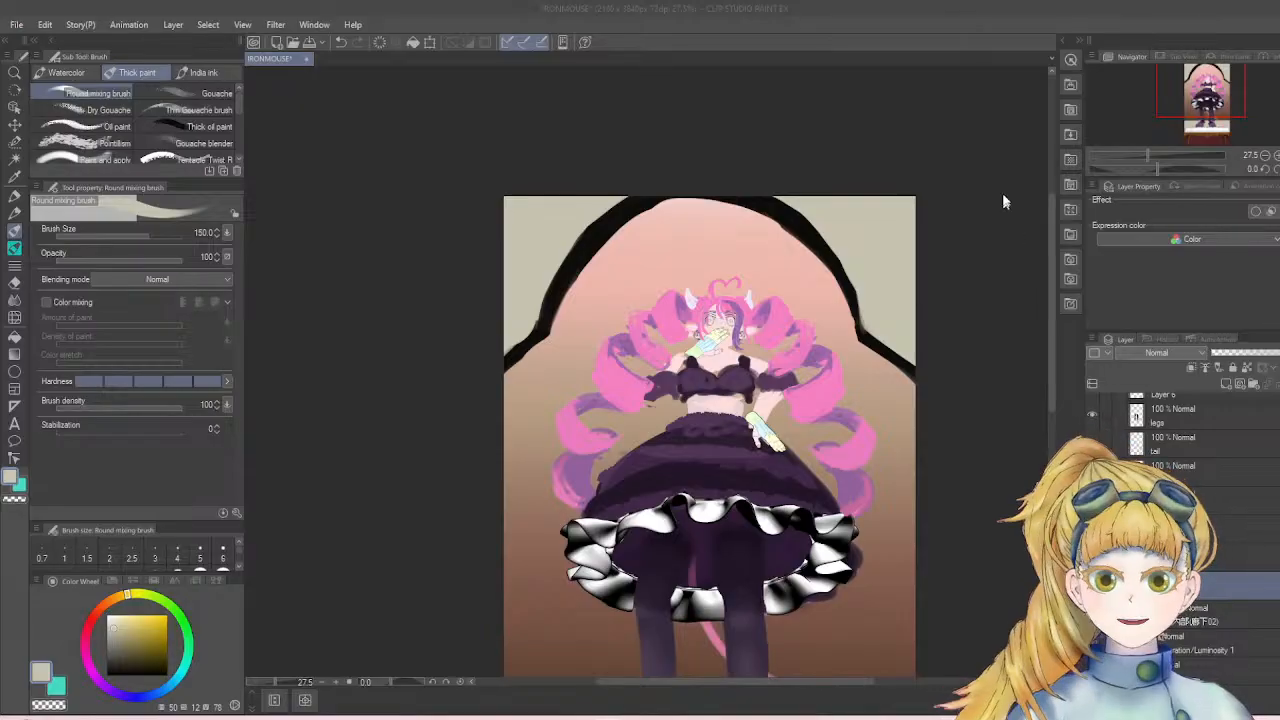
- Pick the arch's black and thicken the inner edge of its right side down to the corner
alt+click(826, 264)
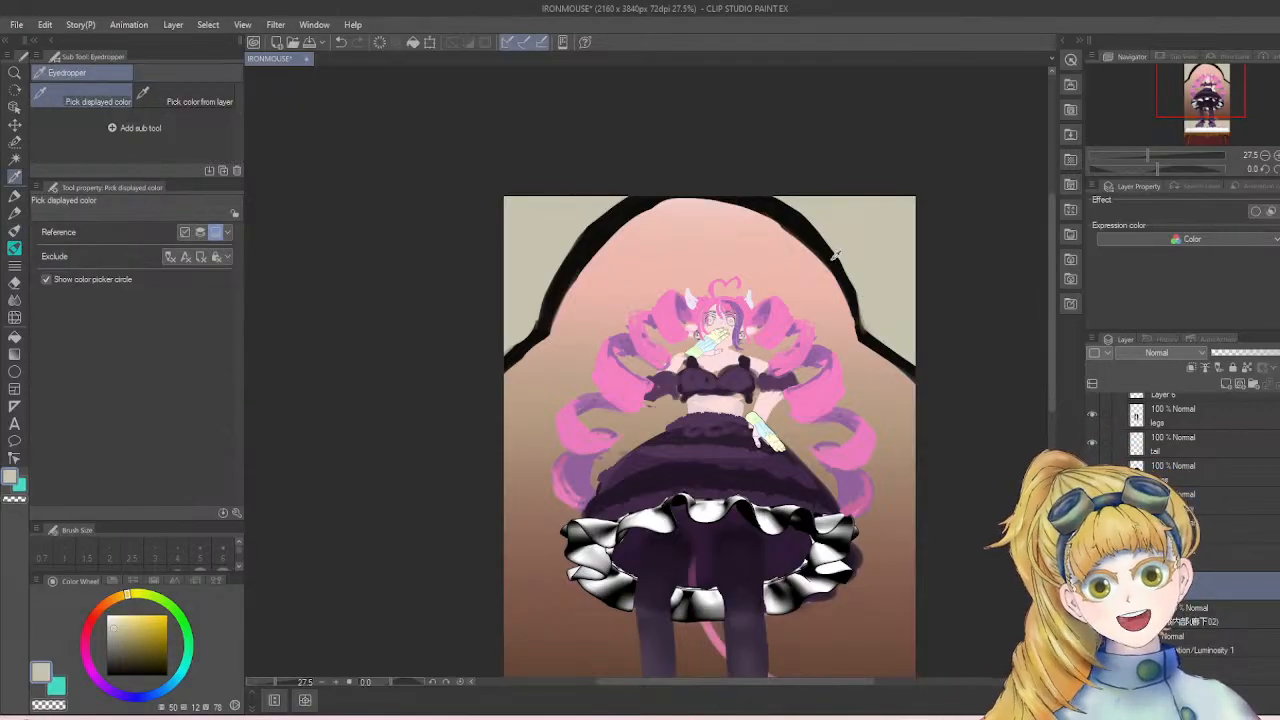
drag(793, 225, 856, 332)
mouse_move(838, 277)
mouse_down()
mouse_move(859, 341)
mouse_move(834, 284)
mouse_up()
drag(788, 217, 856, 326)
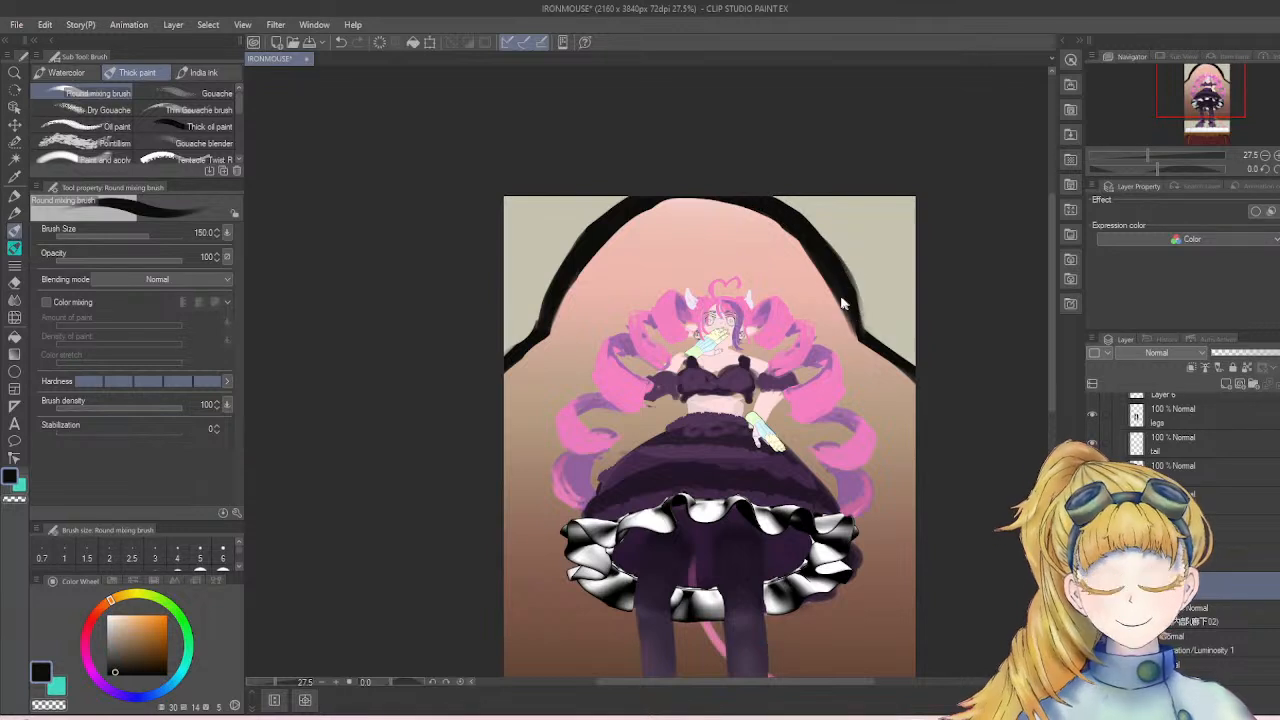
- Undo the last strokes and repaint the arch's right side in black from the top past the corner to its lower end
key(ctrl+z)
key(ctrl+z)
drag(775, 214, 857, 336)
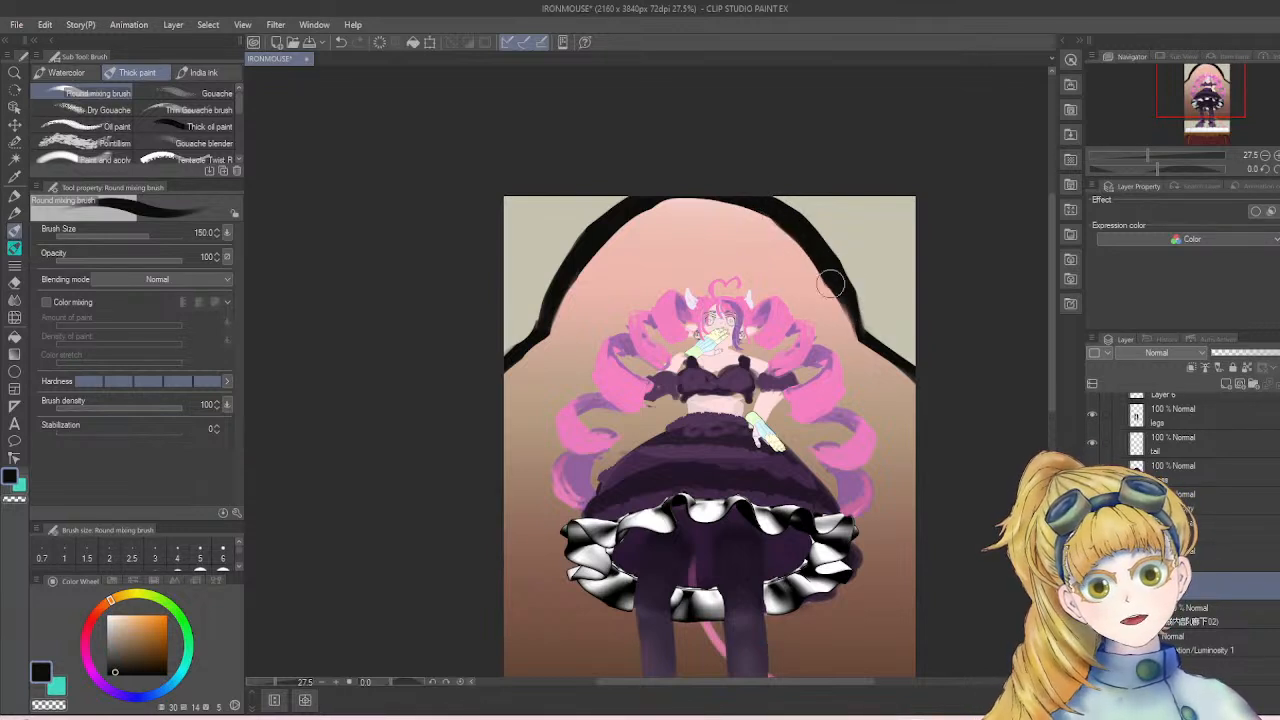
mouse_move(830, 284)
mouse_down()
mouse_move(854, 341)
mouse_move(921, 384)
mouse_up()
drag(862, 342, 929, 411)
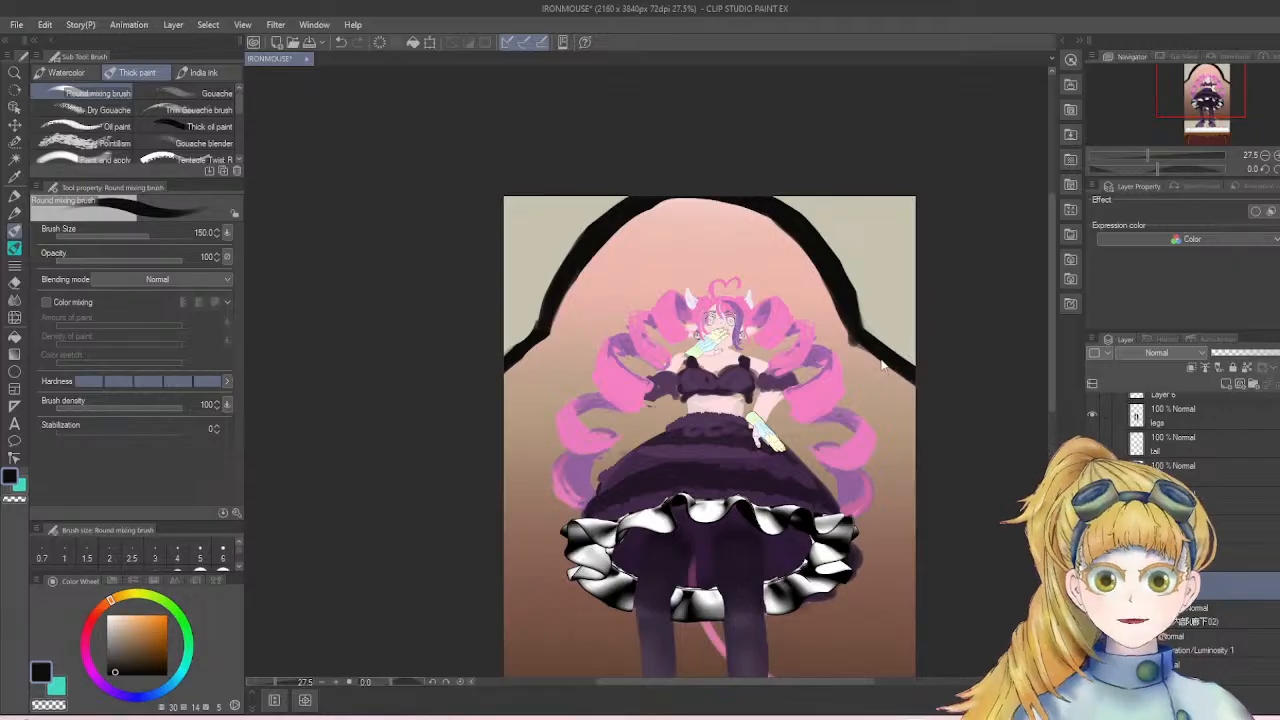
- Thicken the arch's lower right end in black, from the inner corner down to the canvas edge
drag(848, 336, 898, 369)
key(ctrl+z)
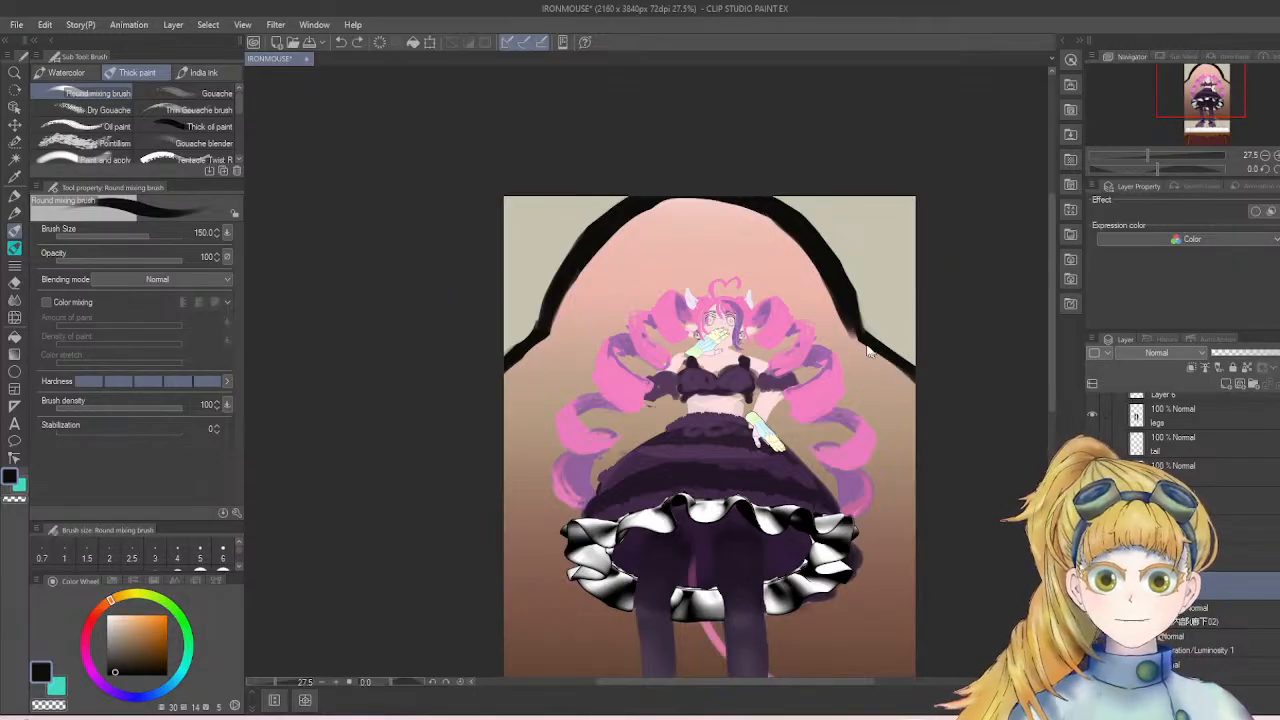
drag(854, 329, 930, 406)
drag(888, 362, 923, 394)
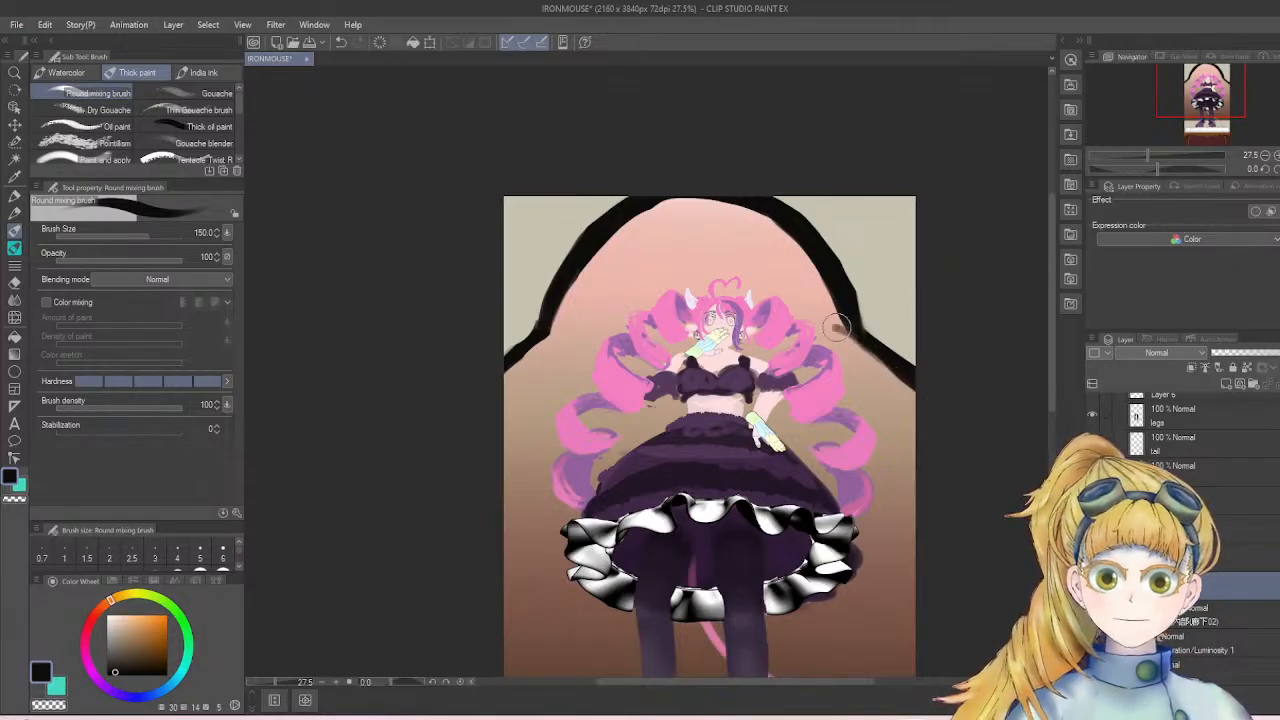
drag(837, 326, 905, 389)
key(ctrl+z)
drag(855, 337, 932, 420)
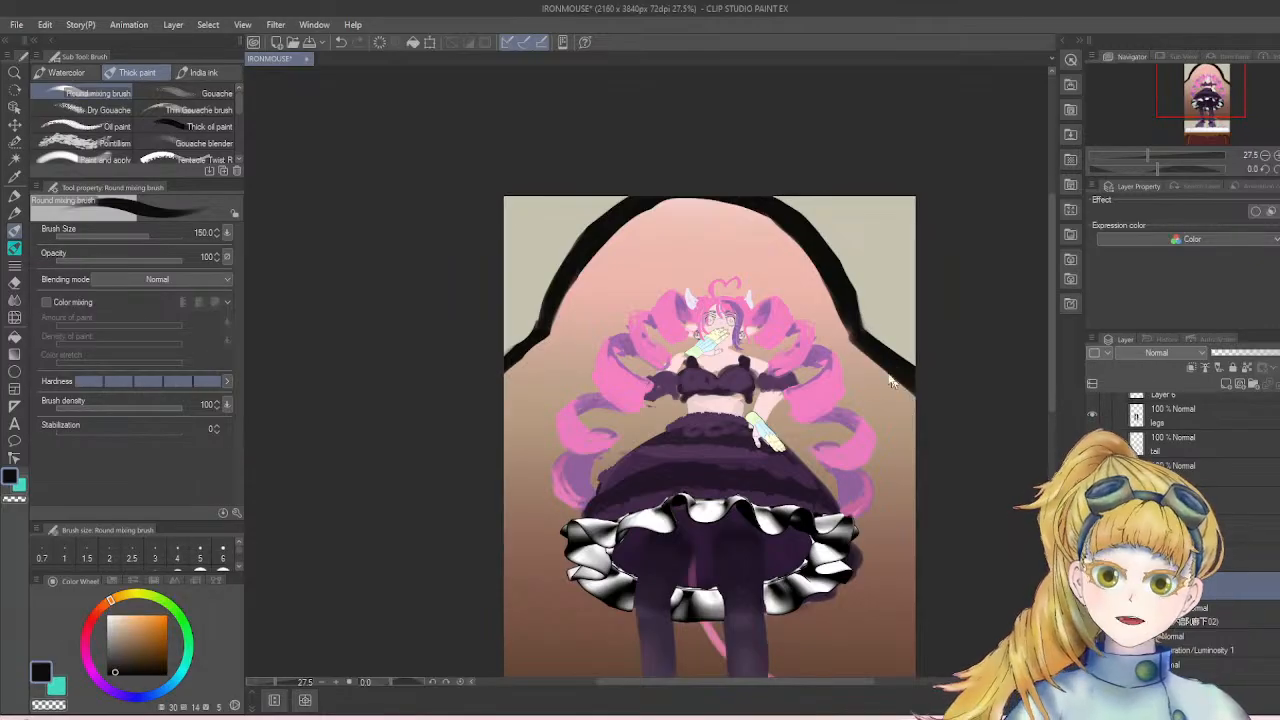
key(ctrl+z)
key(ctrl+z)
drag(837, 306, 918, 420)
key(ctrl+z)
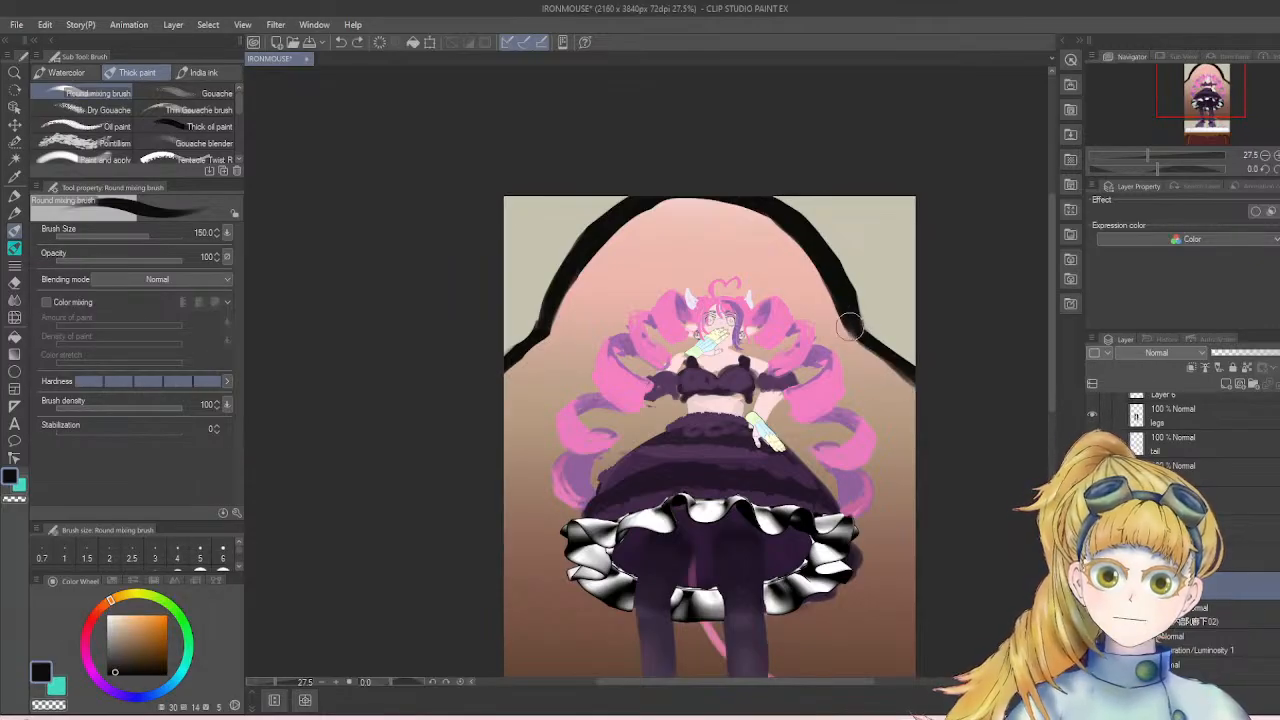
drag(838, 314, 923, 394)
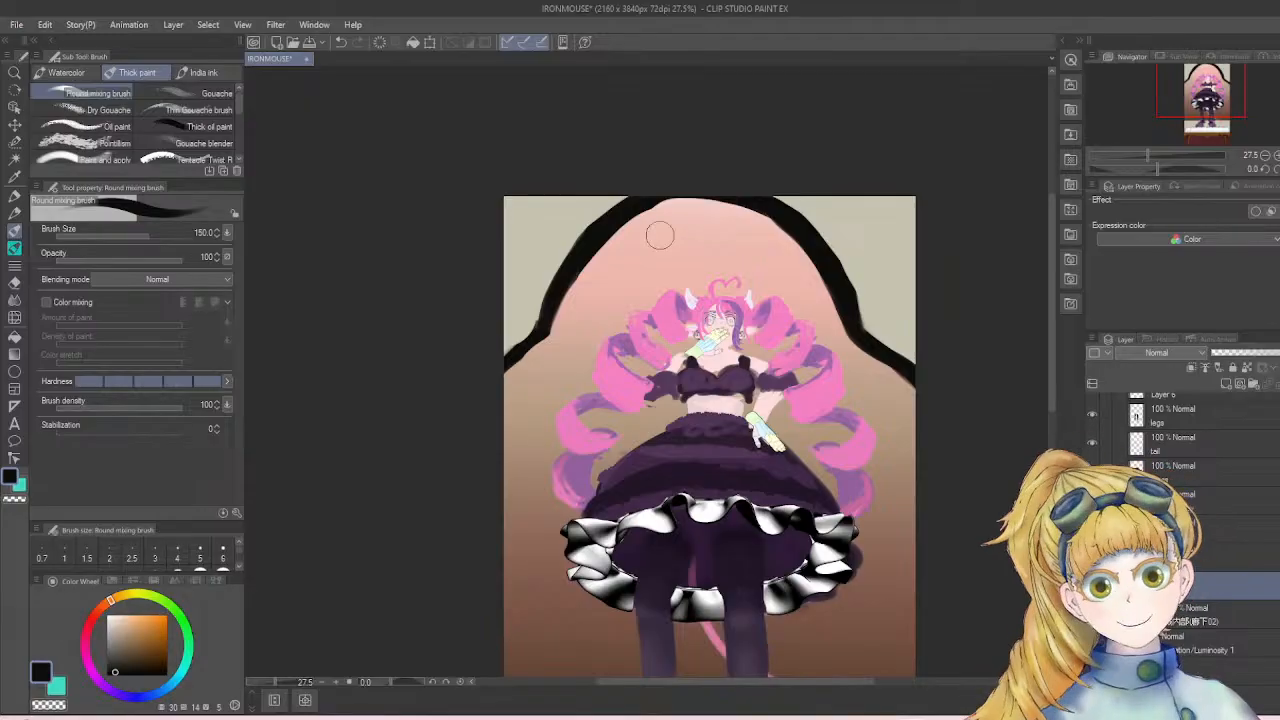
- Thicken the lower part of the arch's left side in black down to the canvas edge
mouse_move(574, 274)
mouse_down()
mouse_move(561, 338)
mouse_move(549, 316)
mouse_up()
key(ctrl+z)
mouse_move(574, 266)
mouse_down()
mouse_move(545, 345)
mouse_move(549, 328)
mouse_move(500, 372)
mouse_up()
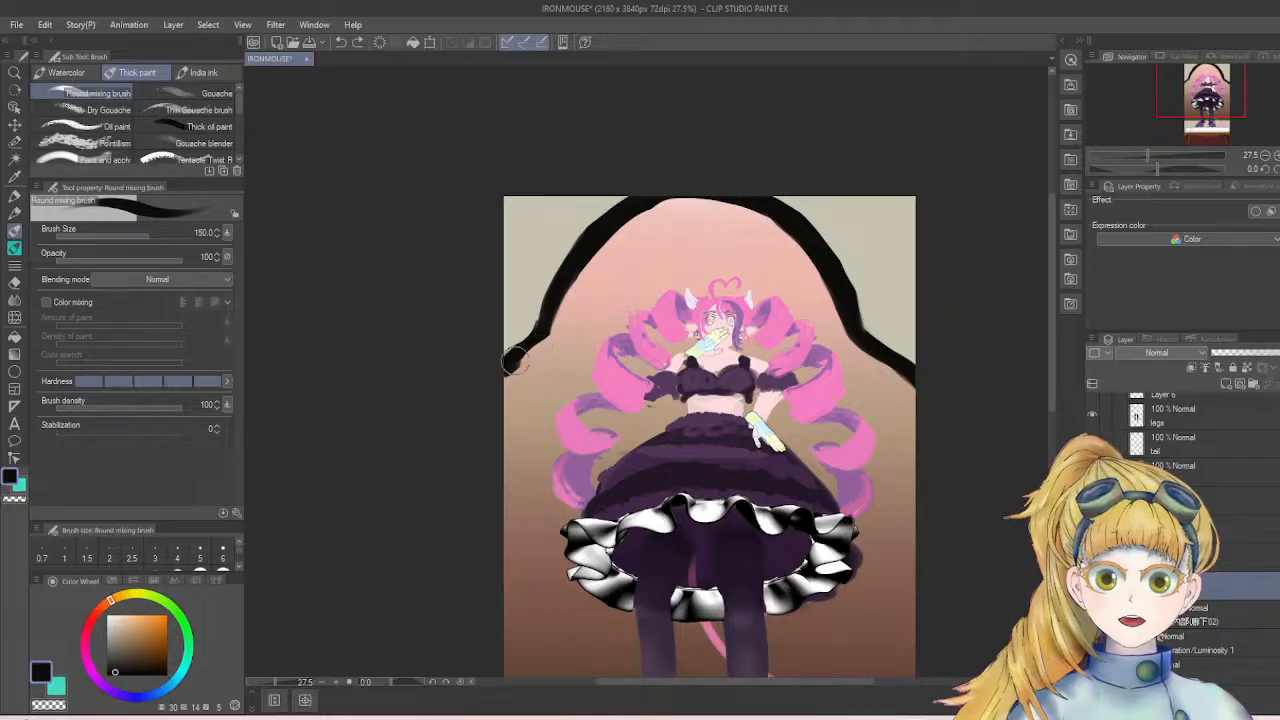
mouse_move(511, 364)
mouse_down()
mouse_move(557, 326)
mouse_move(542, 341)
mouse_move(571, 270)
mouse_move(624, 222)
mouse_up()
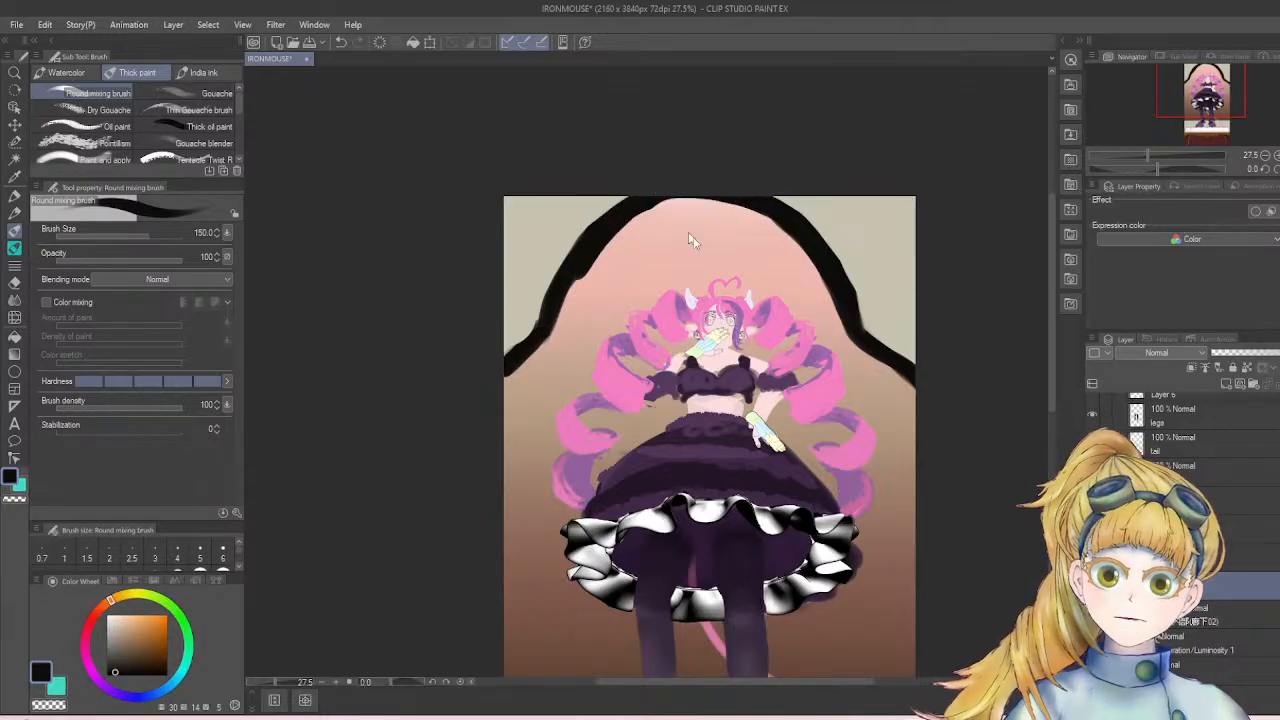
key(ctrl+z)
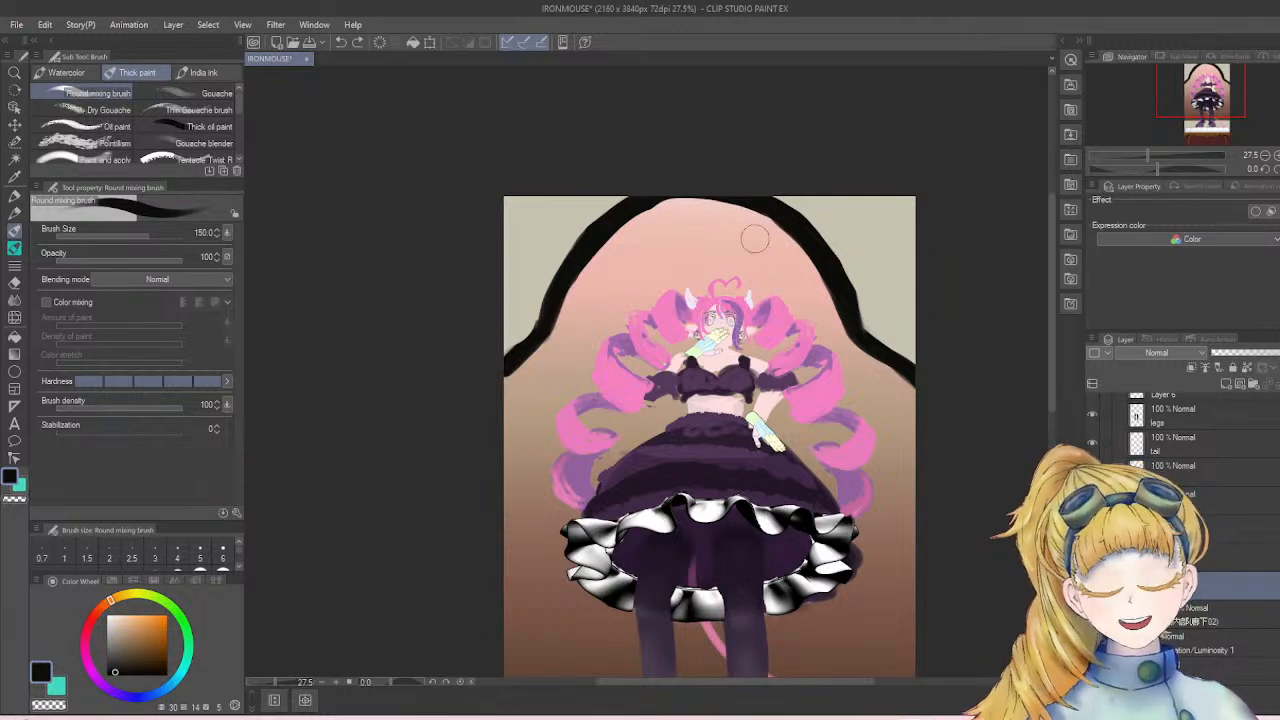
- Pick the wall's beige and trim the outer edge of the arch's right side with the Round mixing brush at size 150
scroll(717, 289, down, 2)
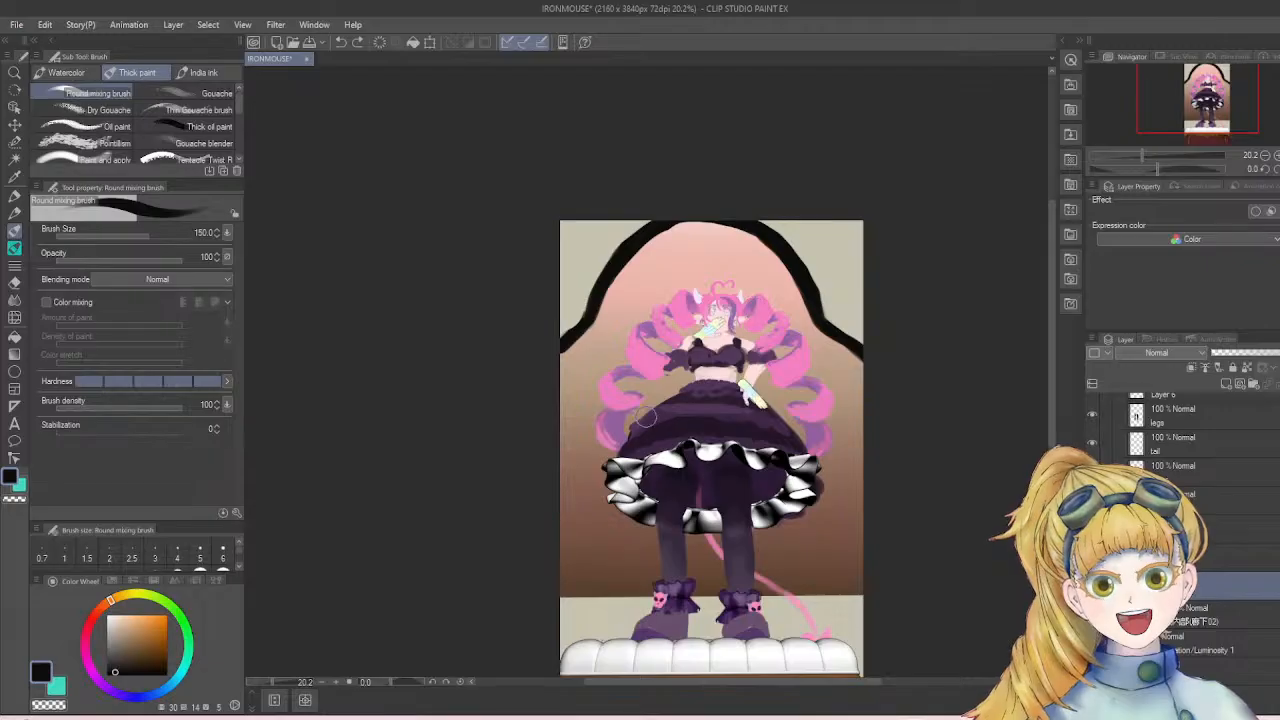
scroll(645, 416, down, 2)
scroll(845, 370, down, 1)
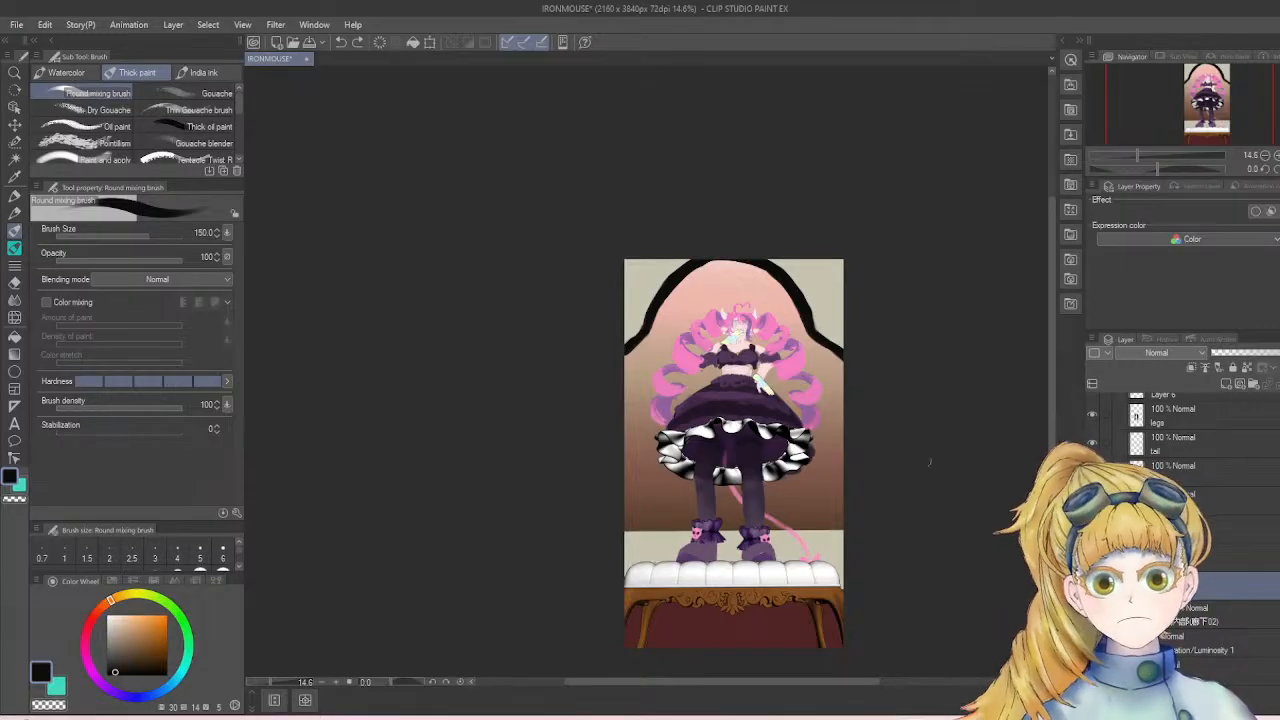
scroll(874, 417, up, 3)
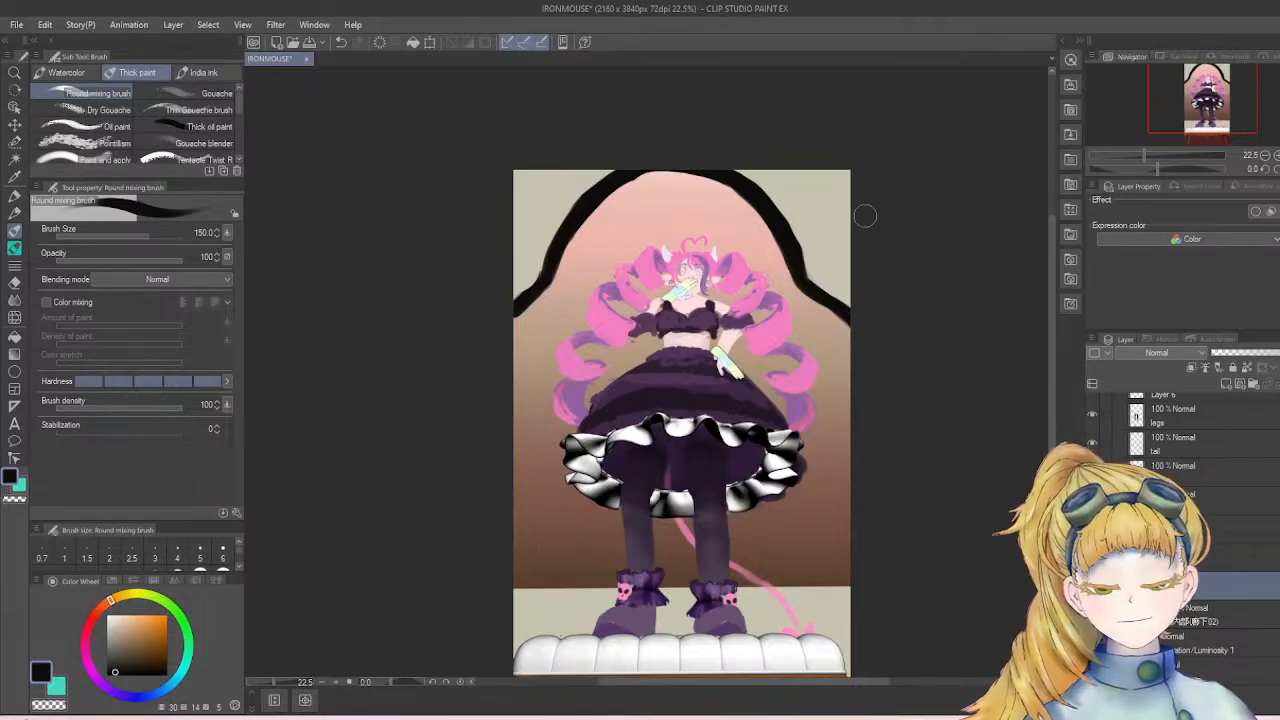
alt+click(814, 214)
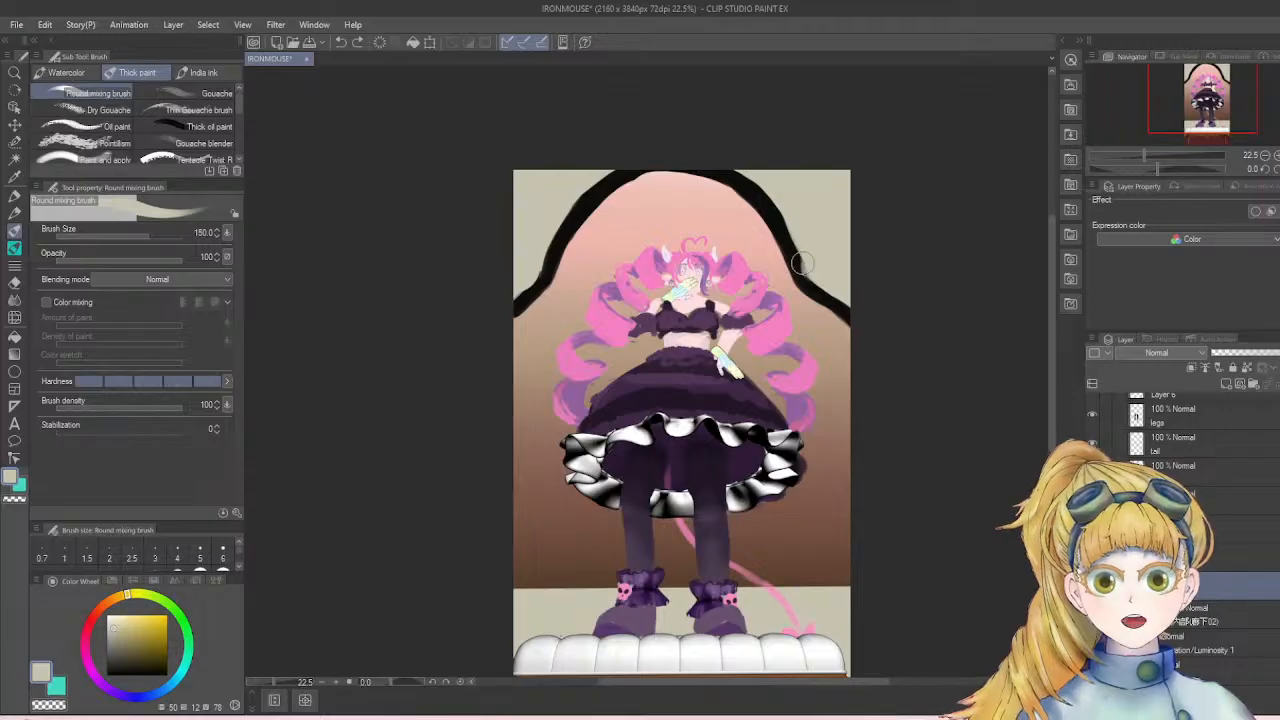
mouse_move(801, 243)
mouse_down()
mouse_move(803, 268)
mouse_move(824, 279)
mouse_move(813, 274)
mouse_up()
key(ctrl+z)
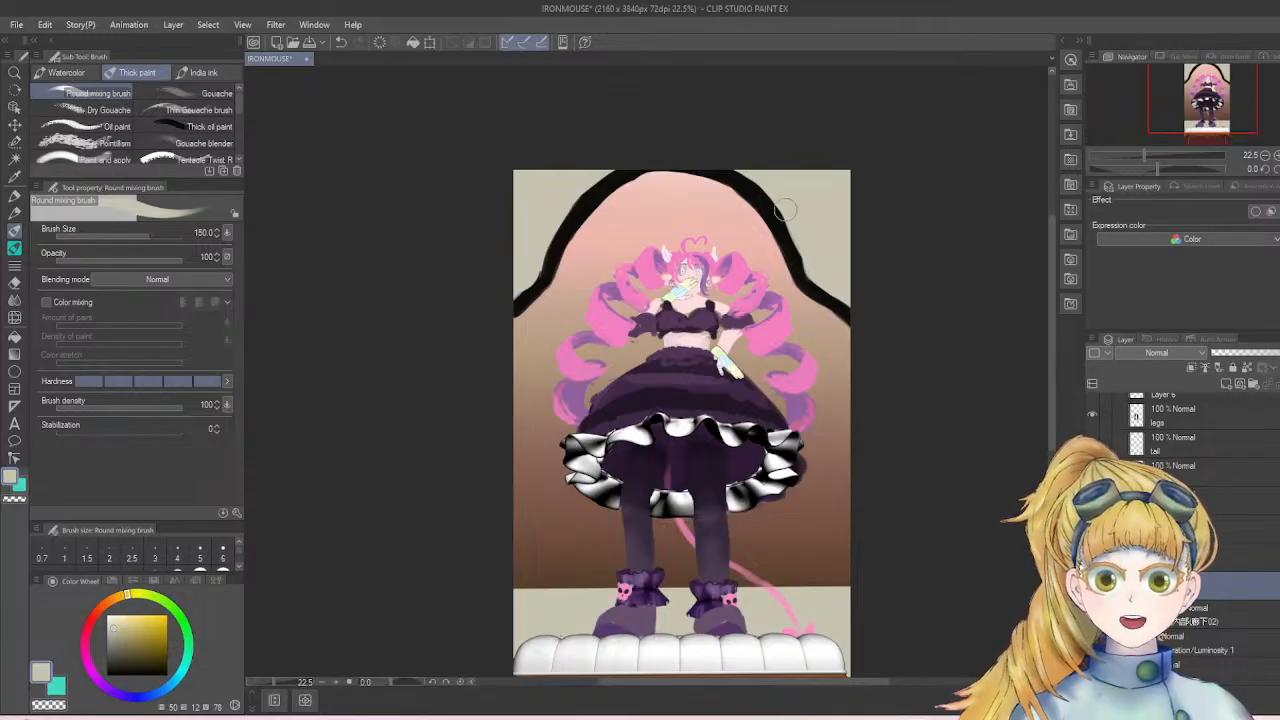
mouse_move(779, 208)
mouse_down()
mouse_move(807, 282)
mouse_move(776, 183)
mouse_up()
key(ctrl+z)
key(ctrl+z)
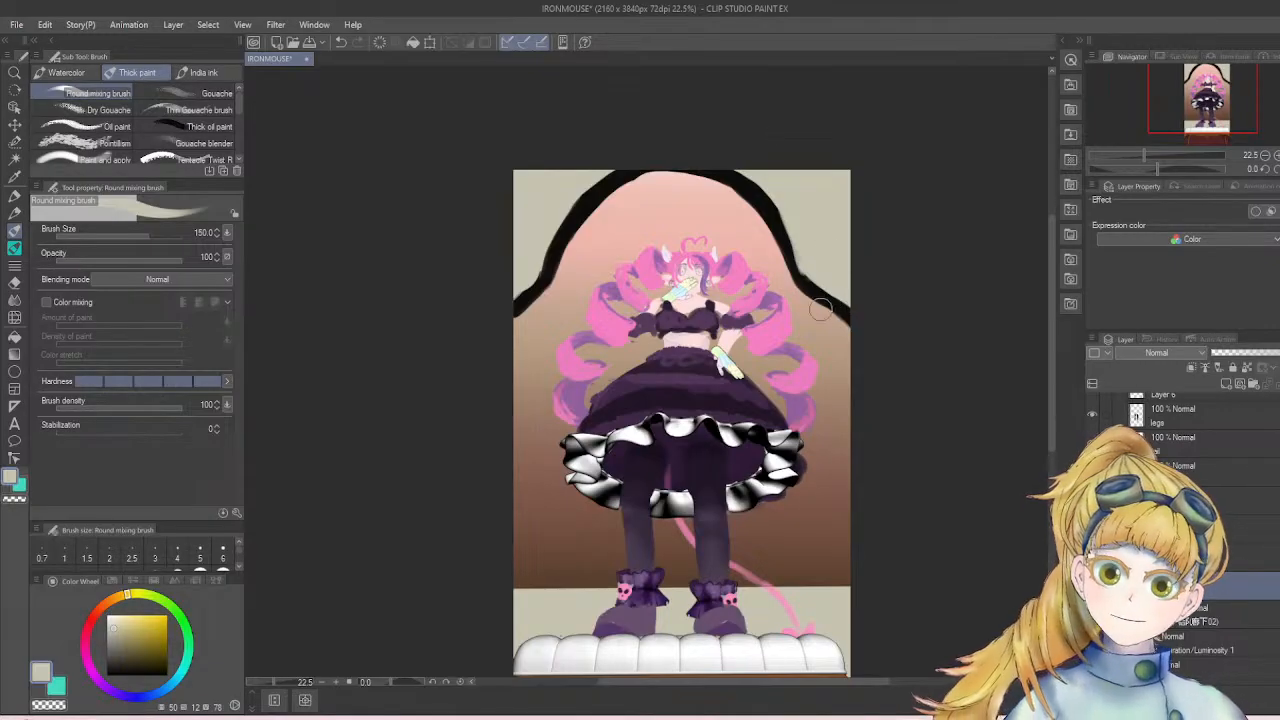
key(ctrl+z)
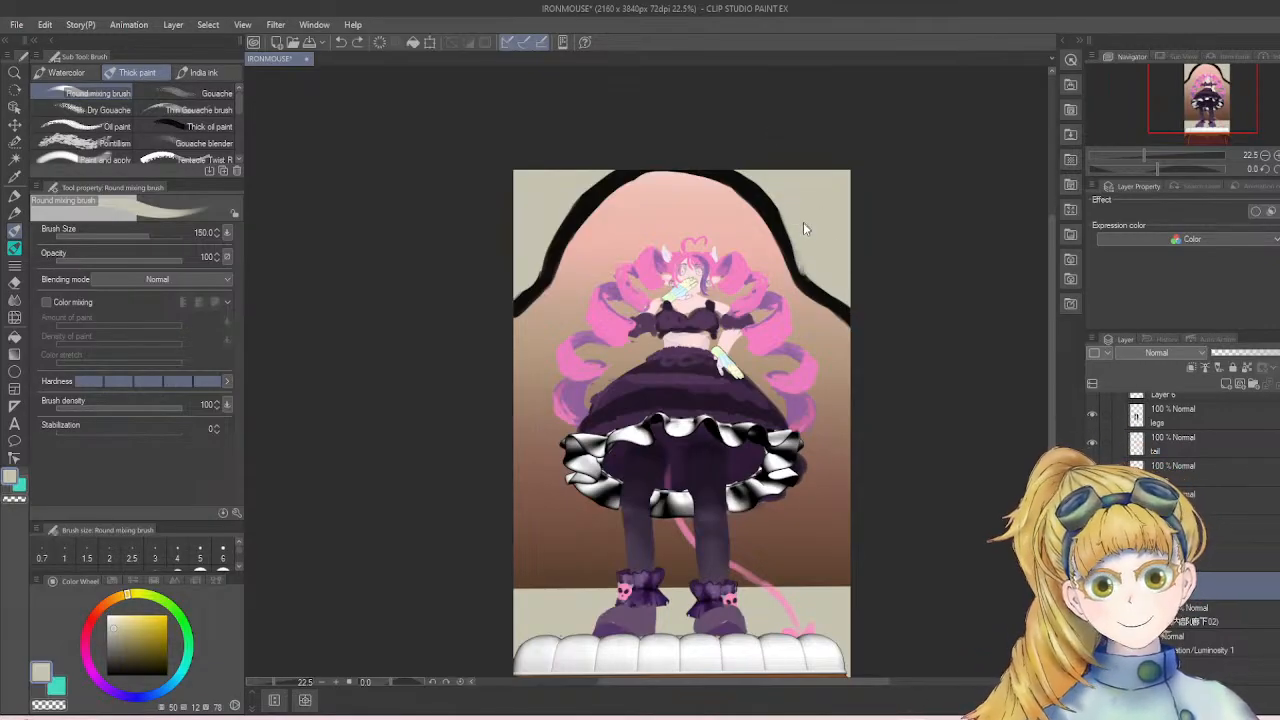
drag(779, 207, 801, 262)
key(ctrl+z)
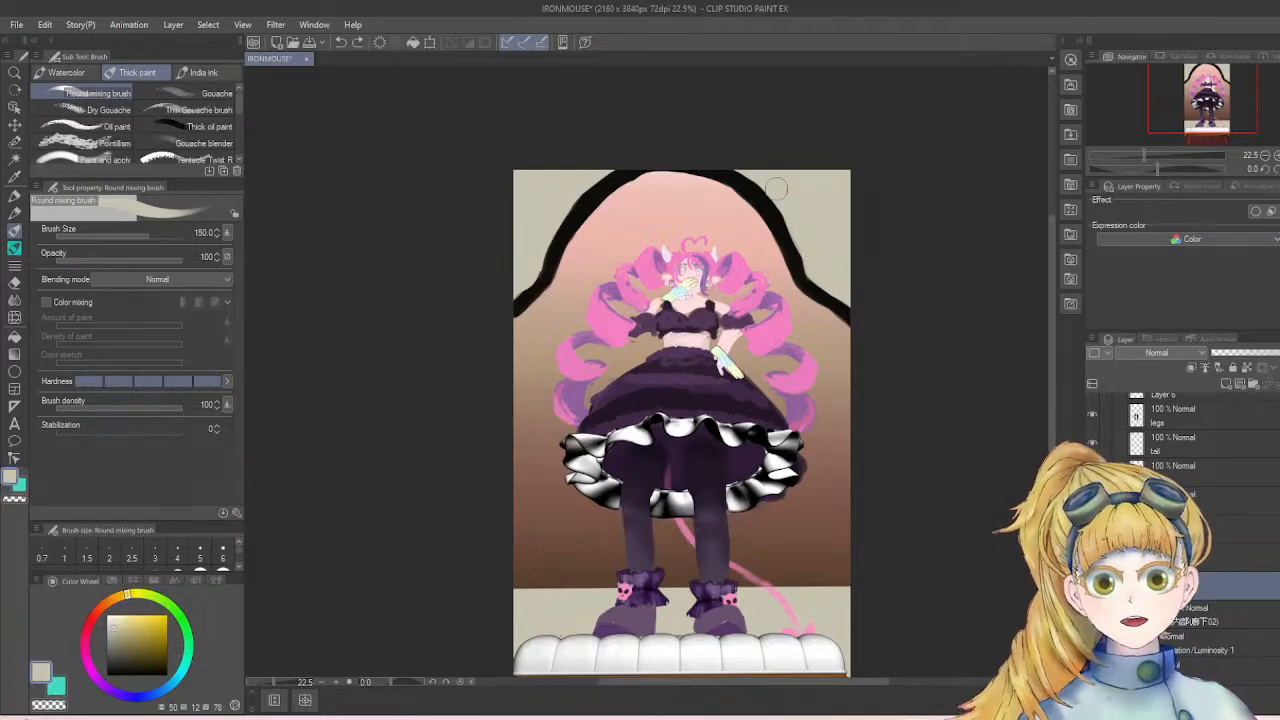
drag(776, 188, 803, 260)
key(ctrl+z)
drag(772, 184, 805, 257)
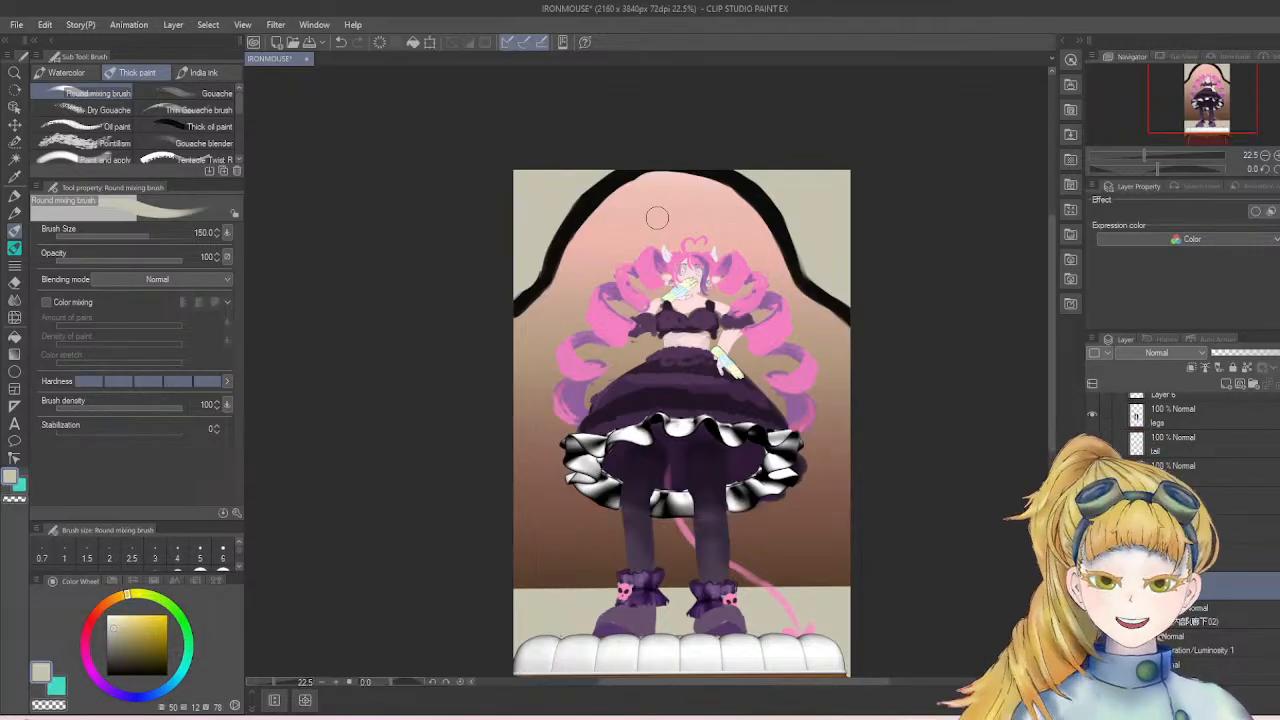
- Pick the dark brown from the lower wall and paint a line on the beige outside the arch's left side
key(i)
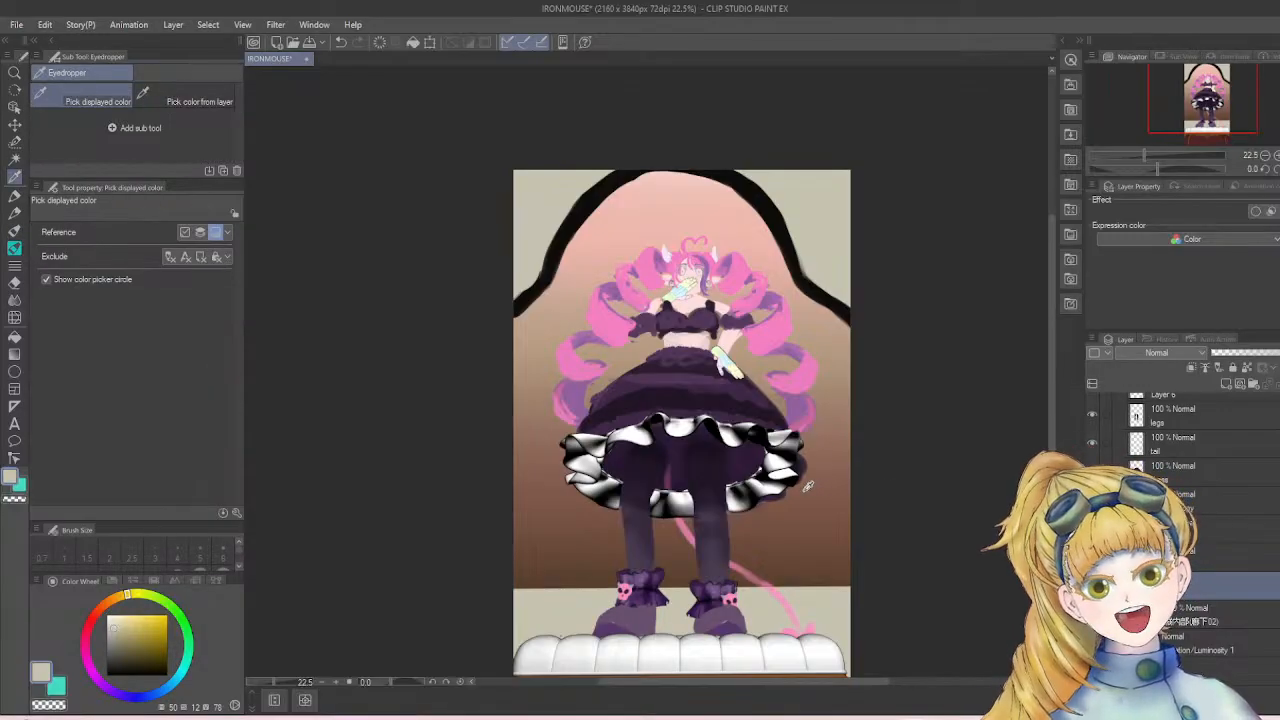
click(800, 540)
key(b)
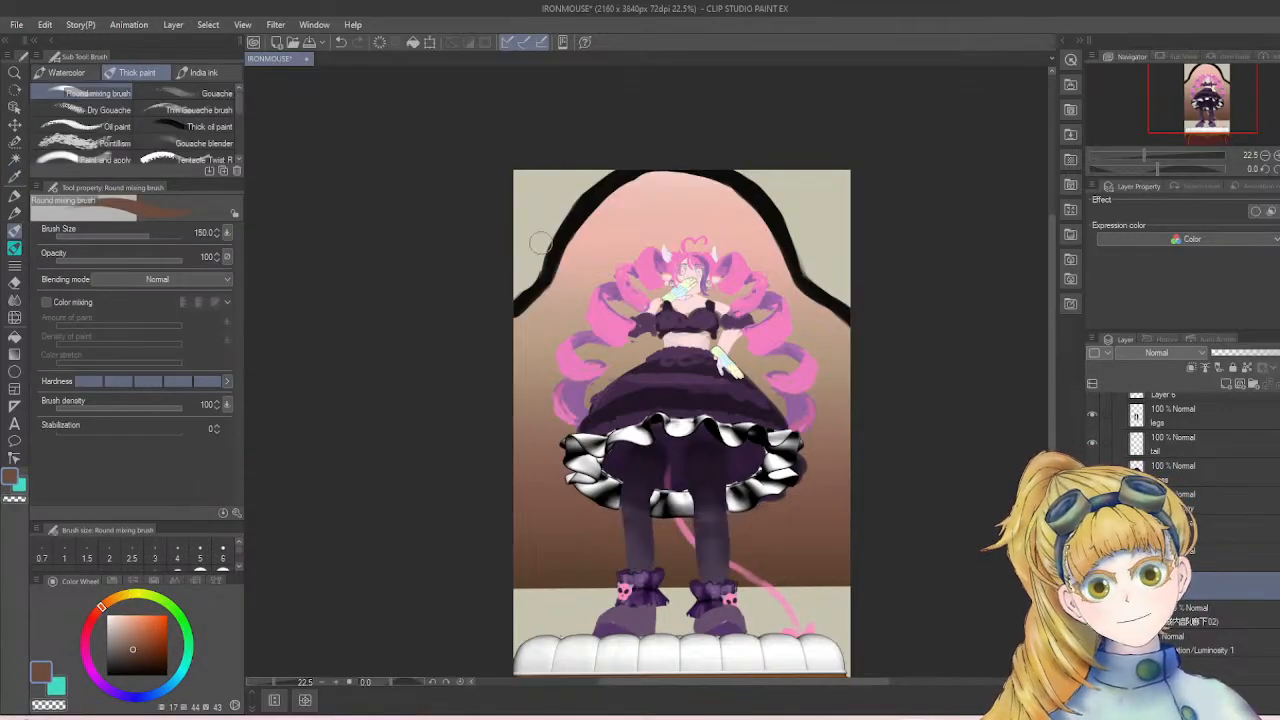
mouse_move(532, 257)
mouse_down()
mouse_move(606, 158)
mouse_move(553, 205)
mouse_move(603, 162)
mouse_move(507, 281)
mouse_up()
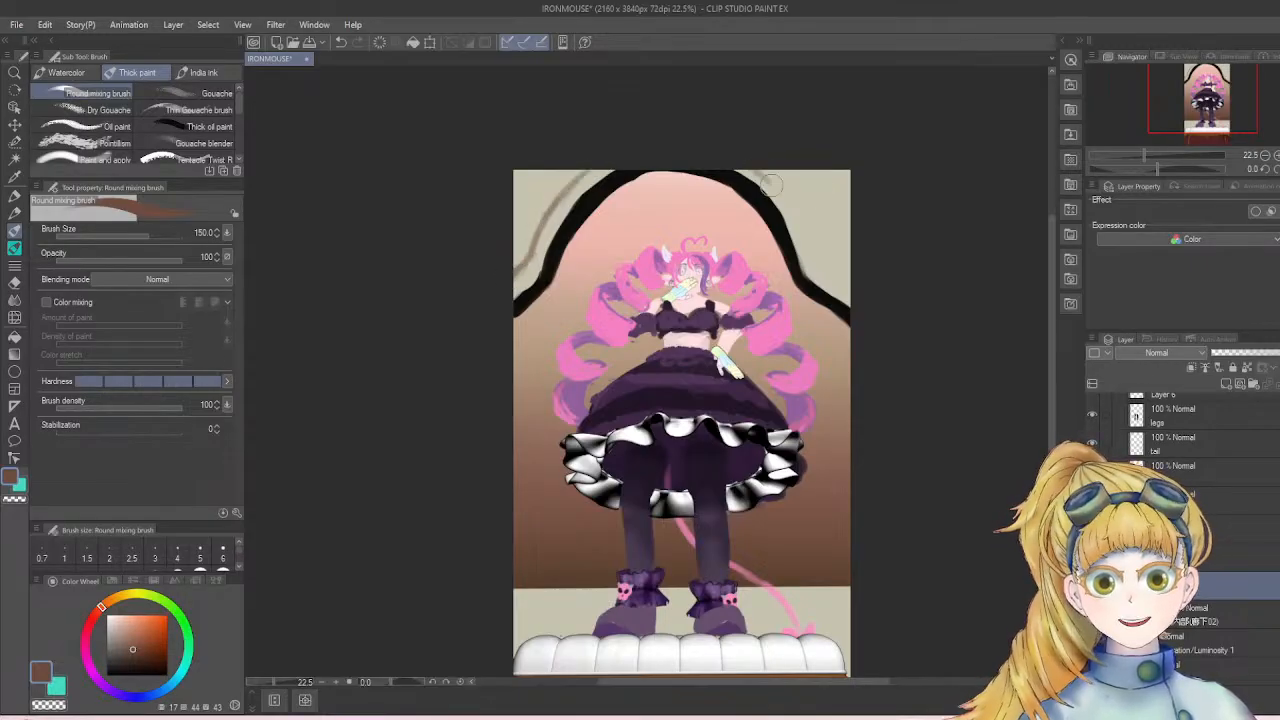
- Paint a matching brown line on the beige outside the arch's right side, following its curve toward the canvas edge
mouse_move(770, 183)
mouse_down()
mouse_move(808, 266)
mouse_move(760, 163)
mouse_move(806, 229)
mouse_move(807, 256)
mouse_up()
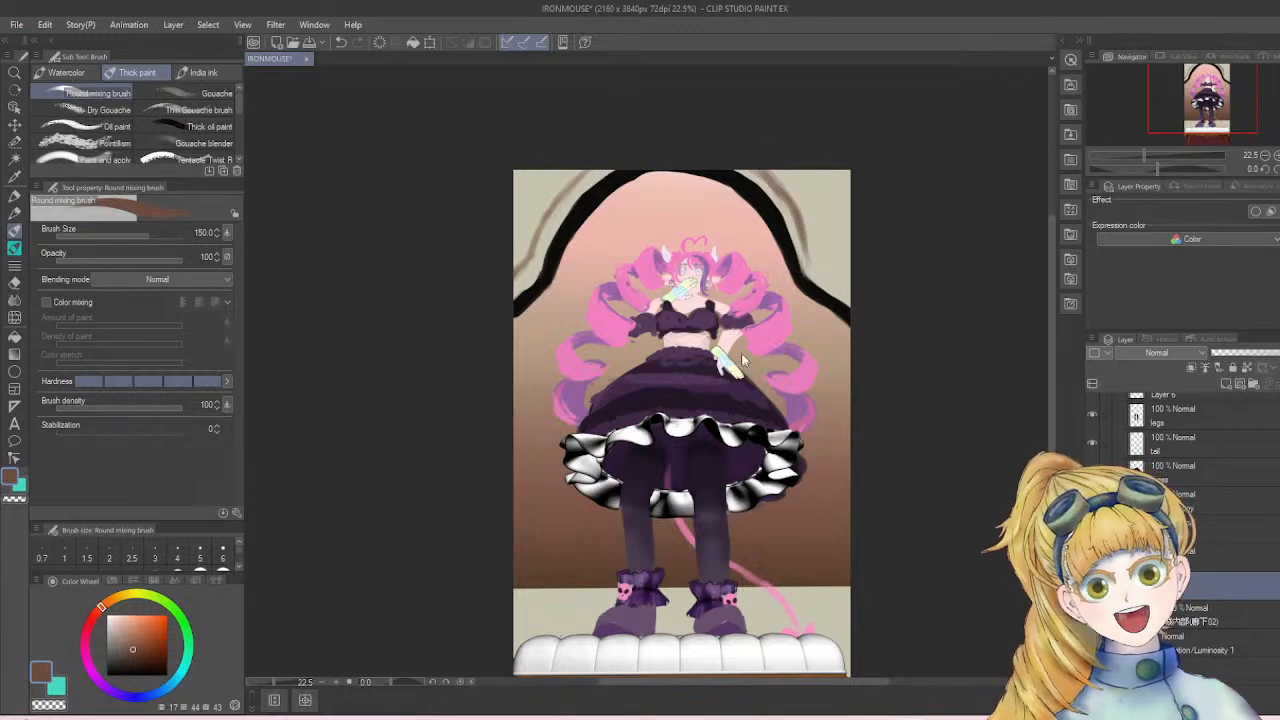
key(ctrl+z)
key(ctrl+z)
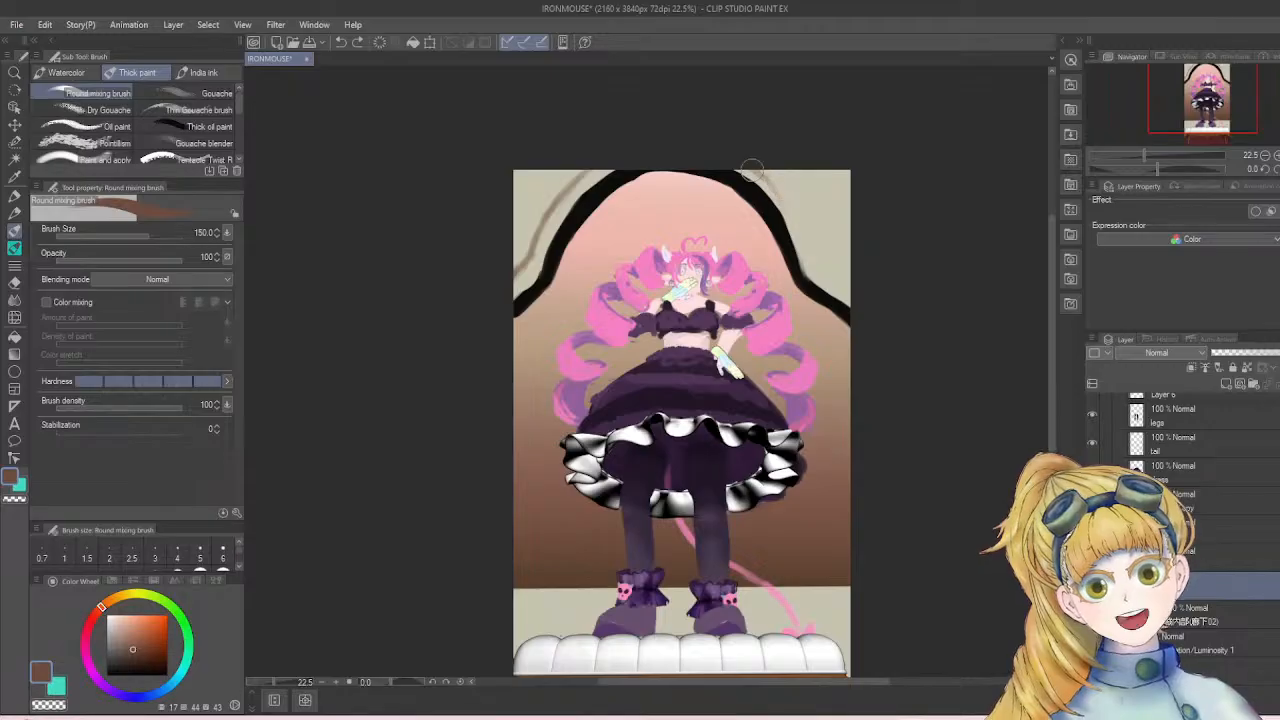
drag(752, 170, 790, 217)
drag(762, 171, 806, 261)
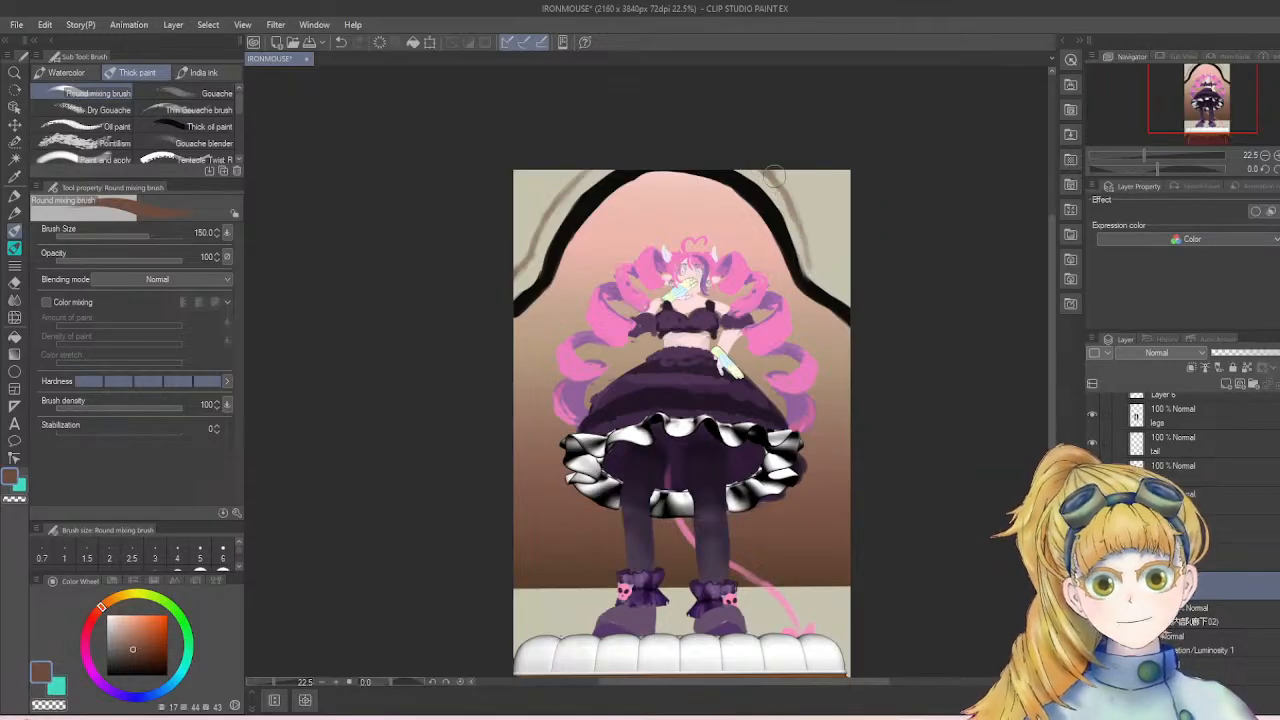
mouse_move(772, 175)
mouse_down()
mouse_move(822, 282)
mouse_move(810, 265)
mouse_move(856, 297)
mouse_move(808, 262)
mouse_move(857, 287)
mouse_move(821, 270)
mouse_move(853, 298)
mouse_up()
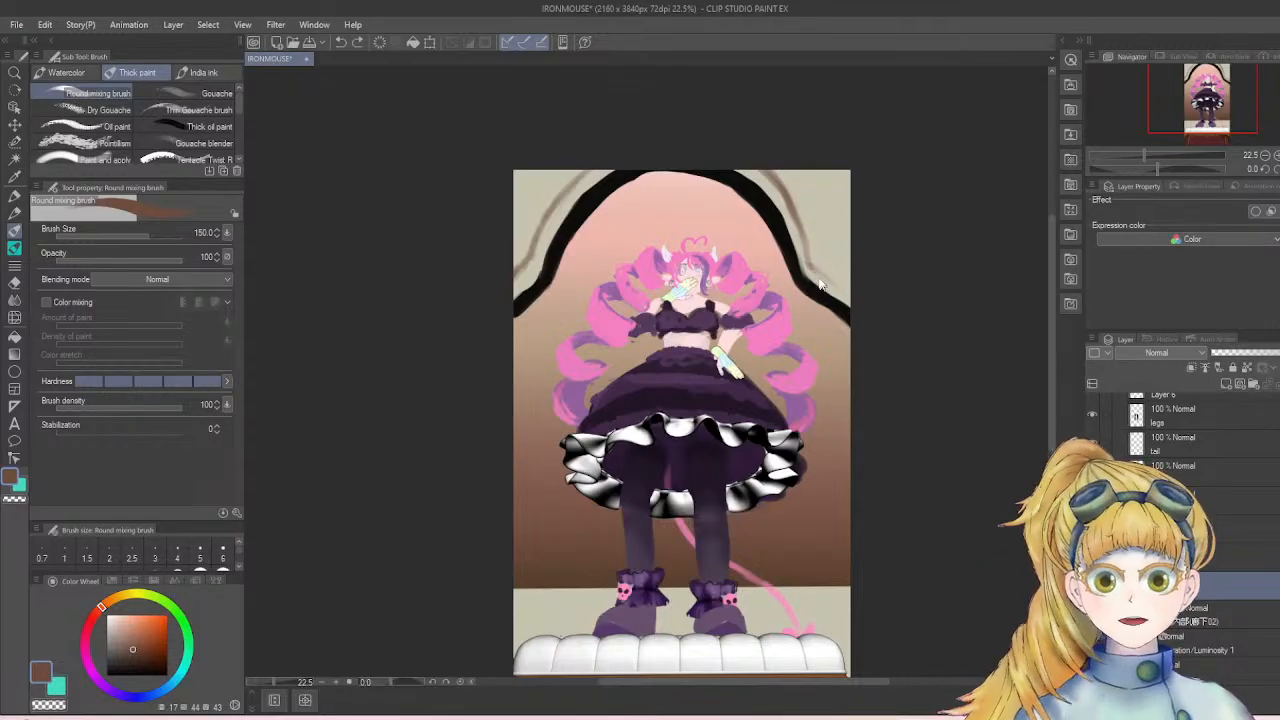
drag(812, 266, 858, 298)
key(ctrl+z)
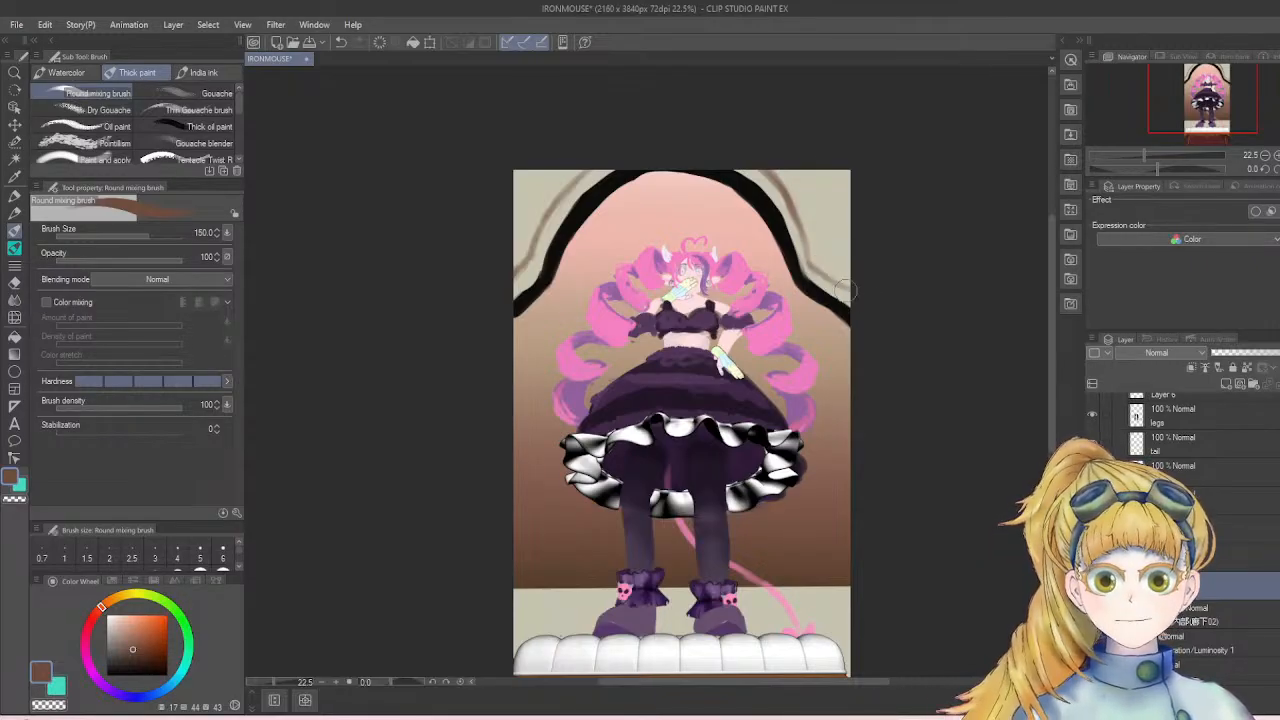
alt+click(769, 208)
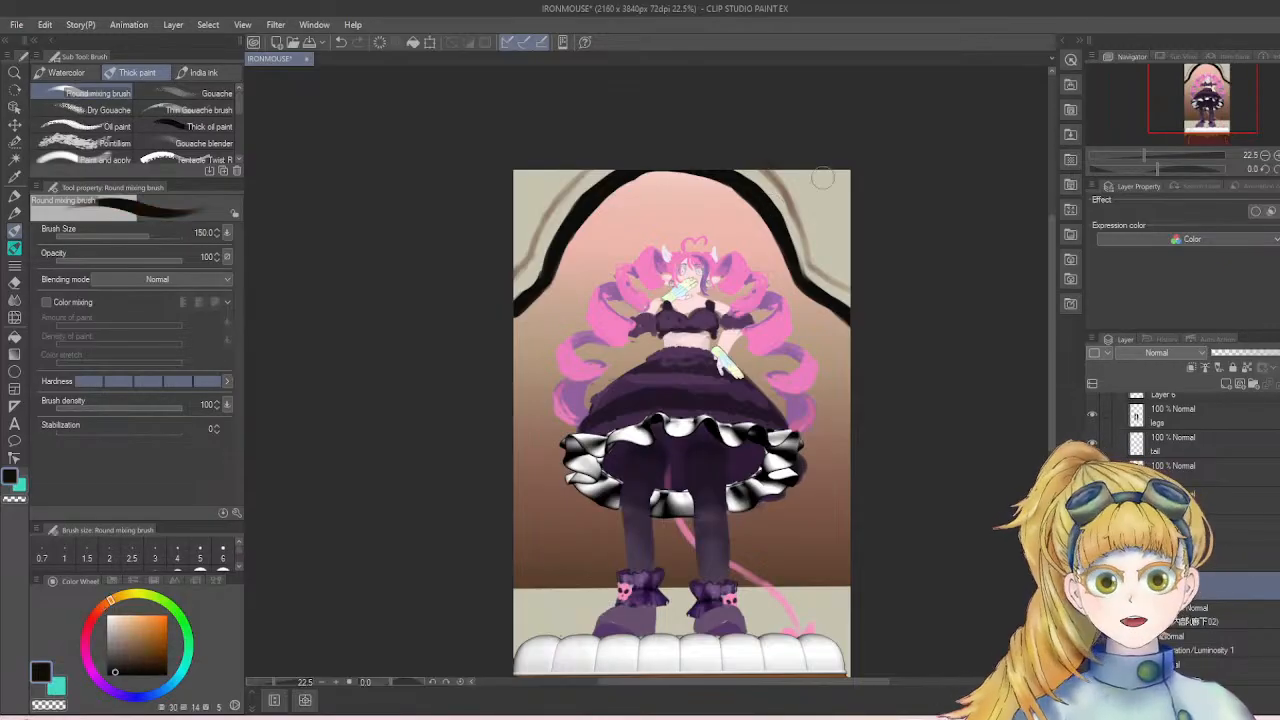
scroll(785, 345, down, 3)
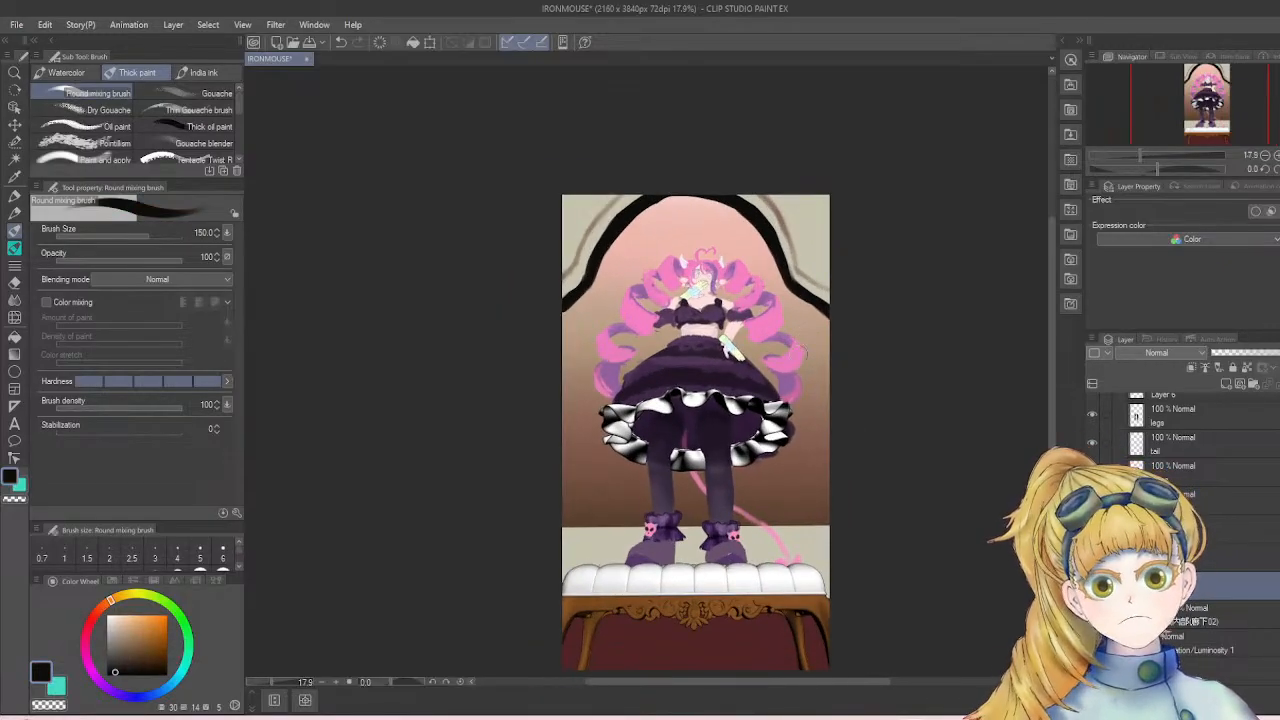
scroll(1051, 344, down, 3)
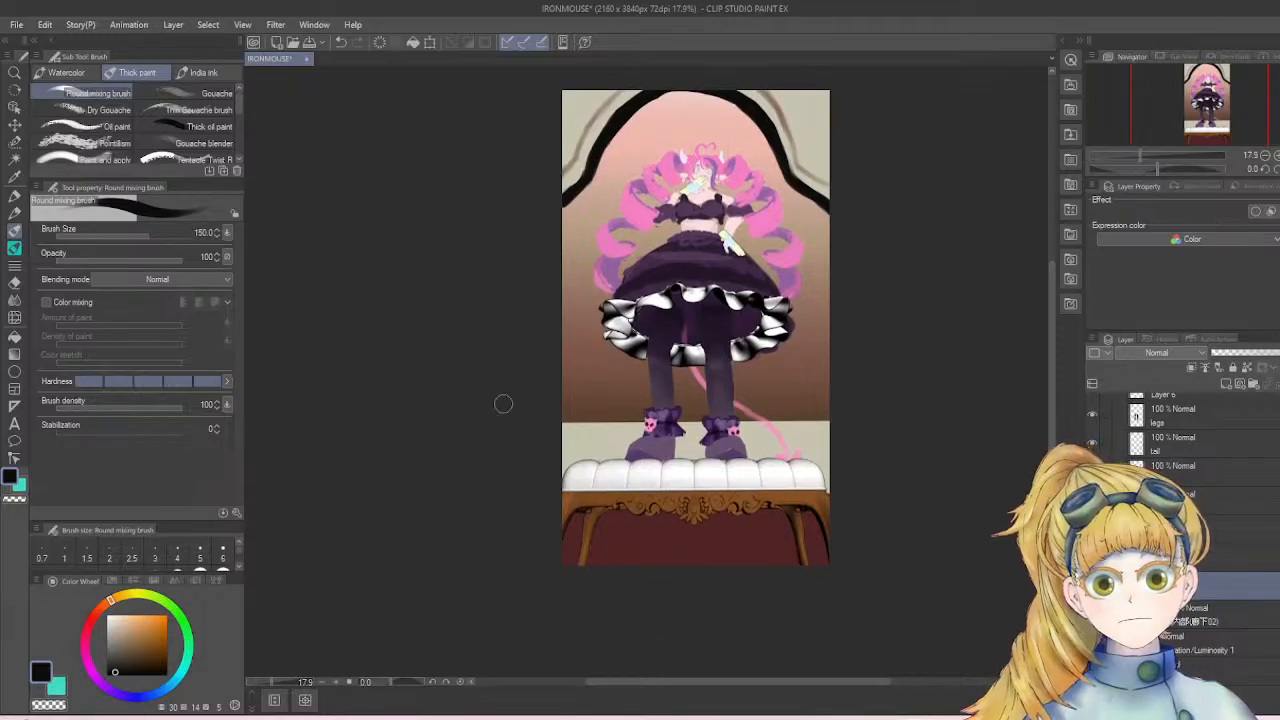
scroll(503, 403, up, 2)
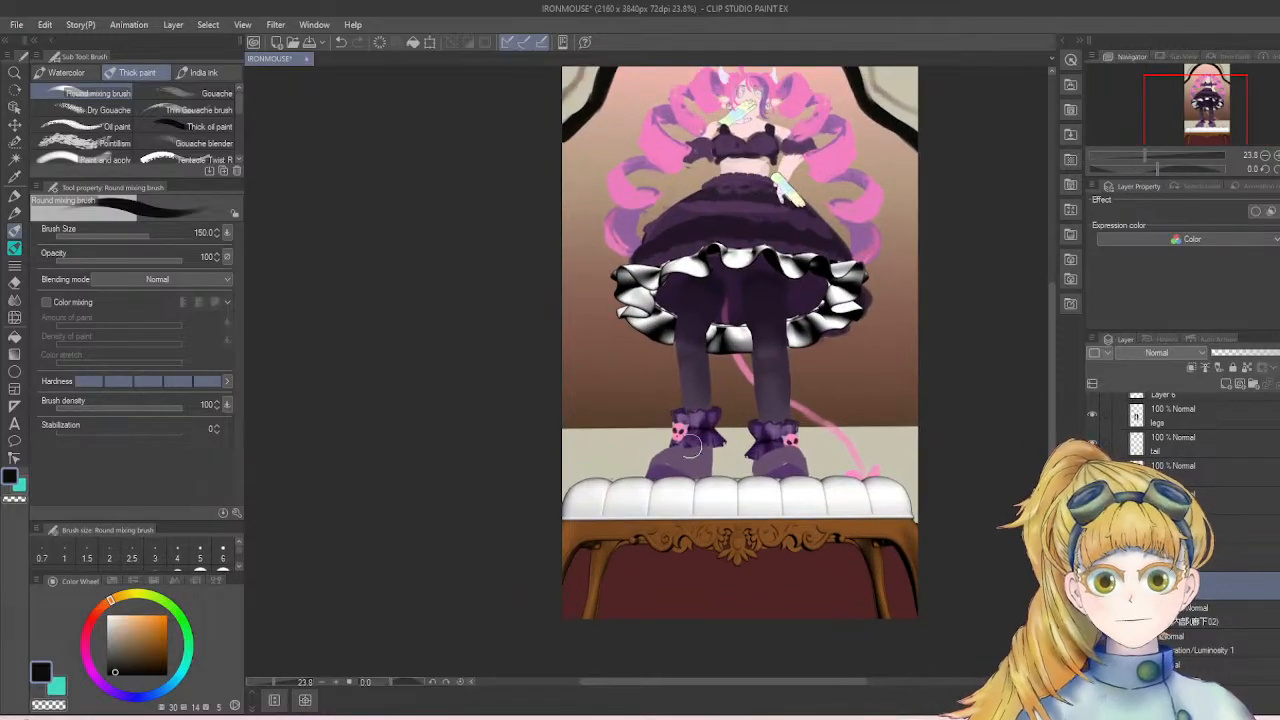
drag(588, 448, 648, 440)
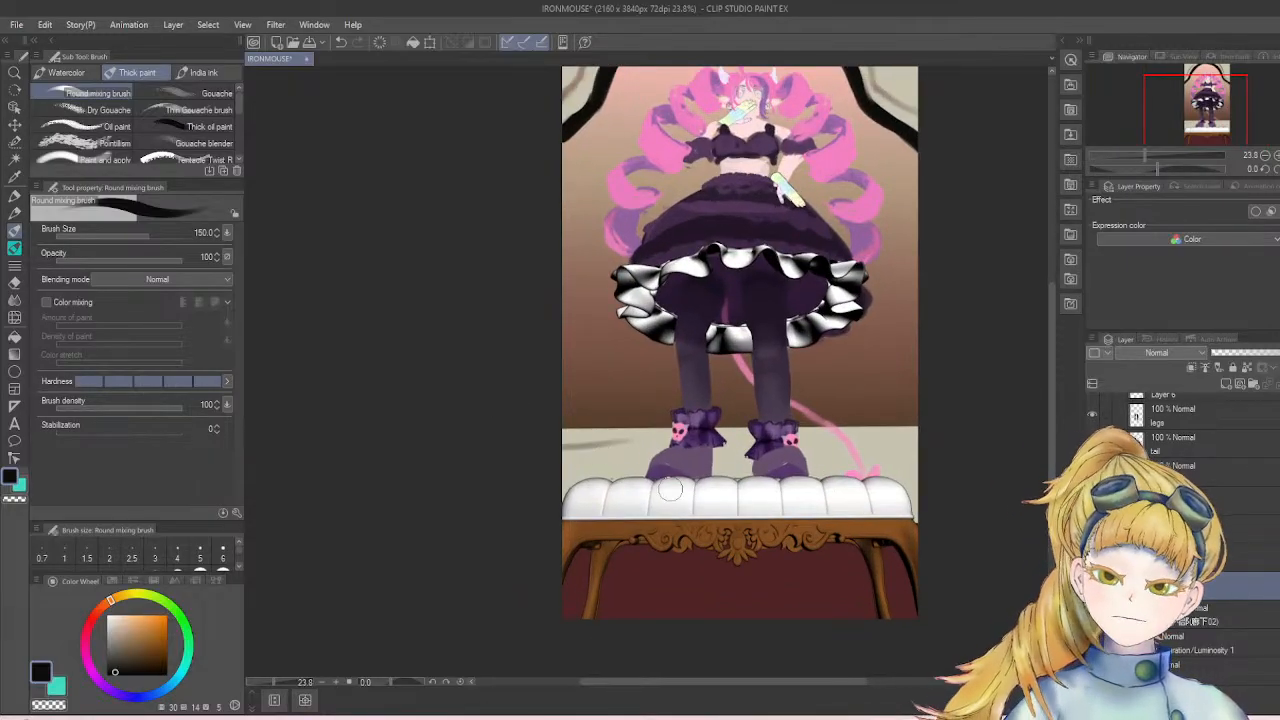
key(ctrl+z)
click(551, 442)
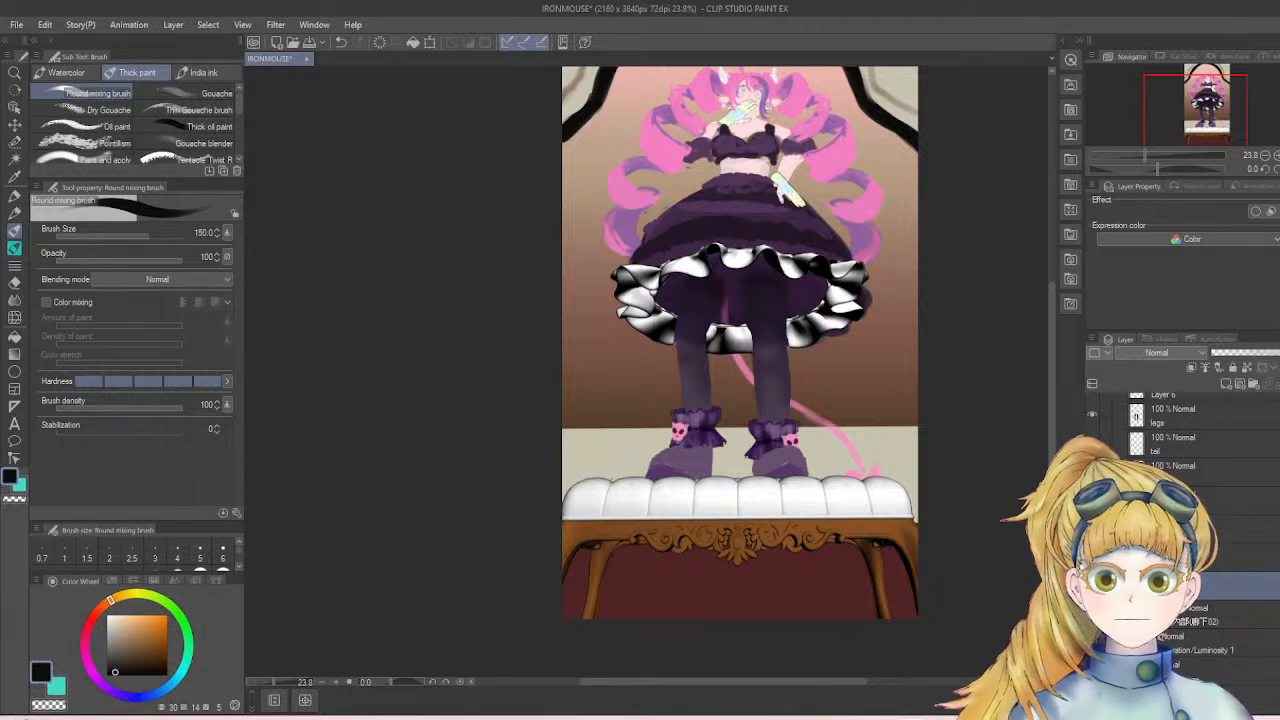
shift+click(956, 442)
key(ctrl+z)
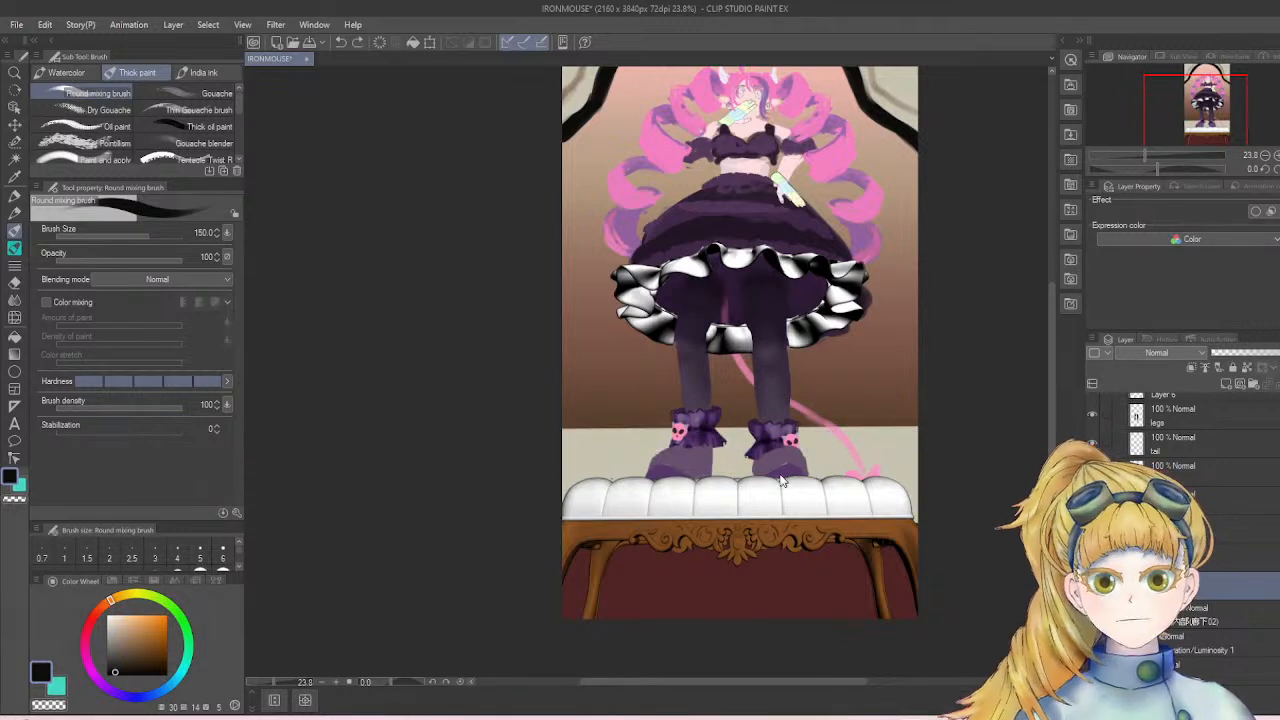
drag(559, 455, 897, 417)
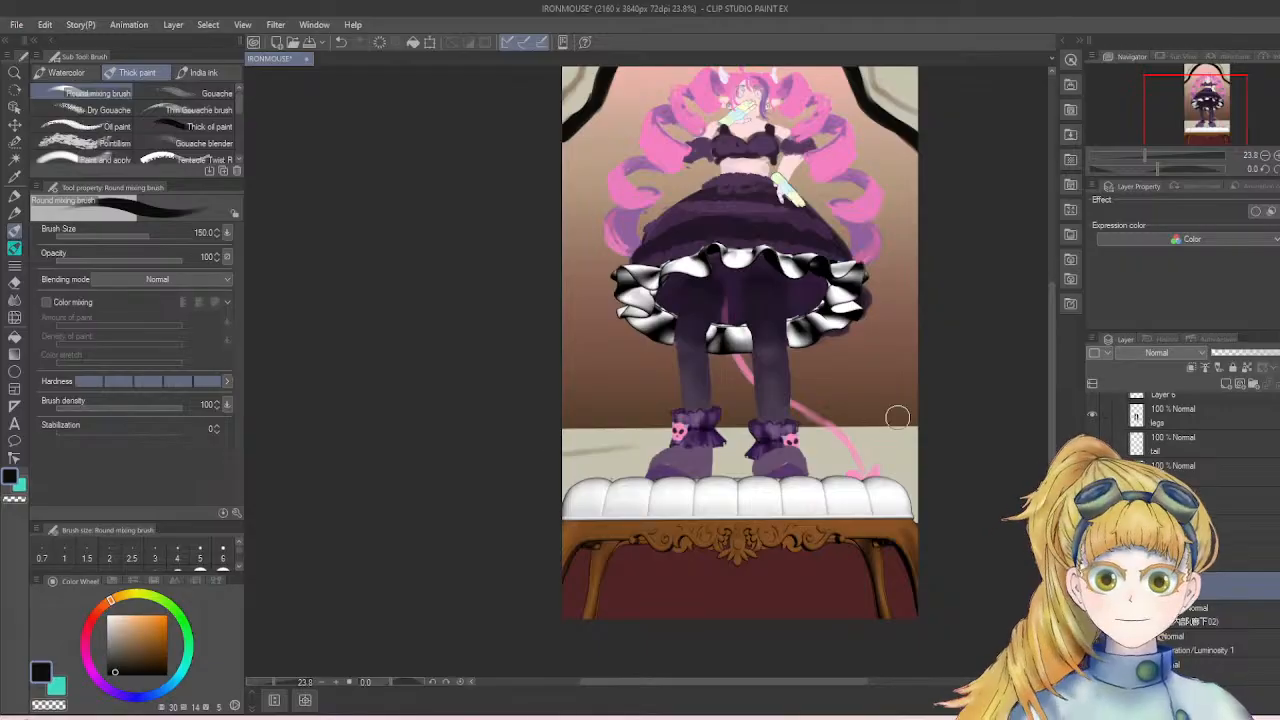
key(ctrl+z)
drag(549, 449, 861, 425)
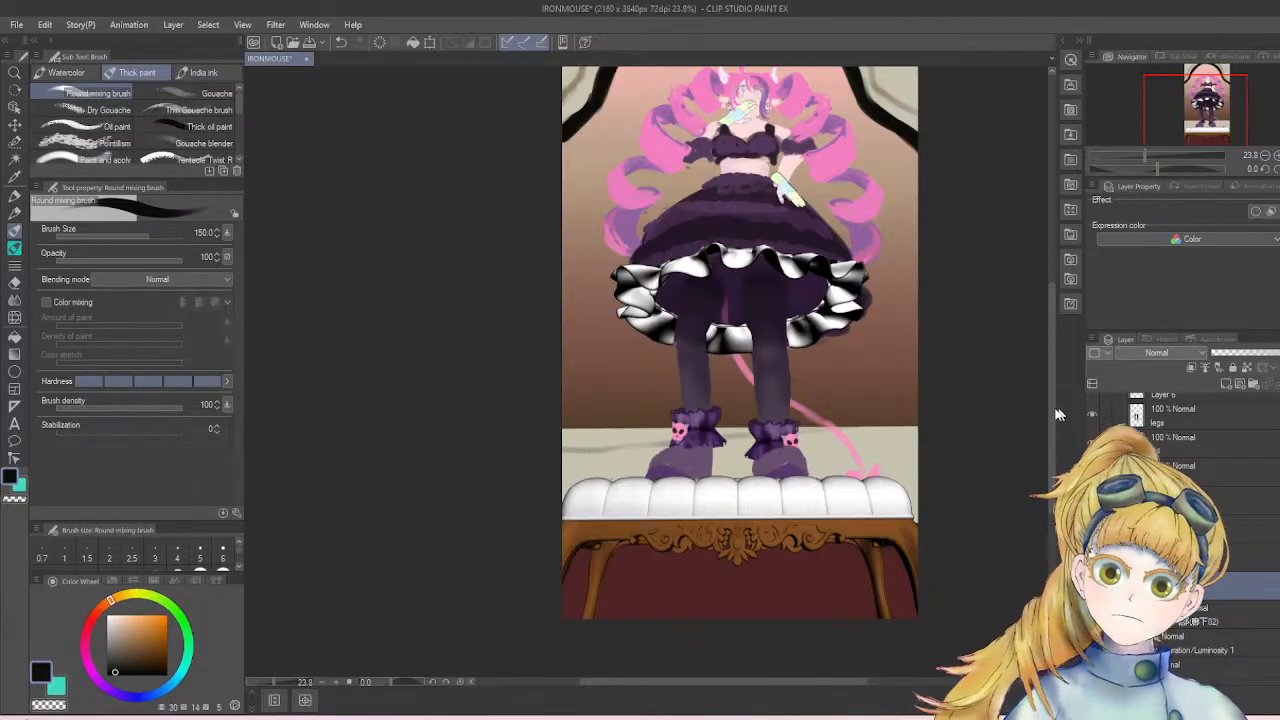
- Pick the lower wall's dark brown and paint a straight horizontal line across the beige strip behind the shoes at brush size 70
key(i)
click(610, 385)
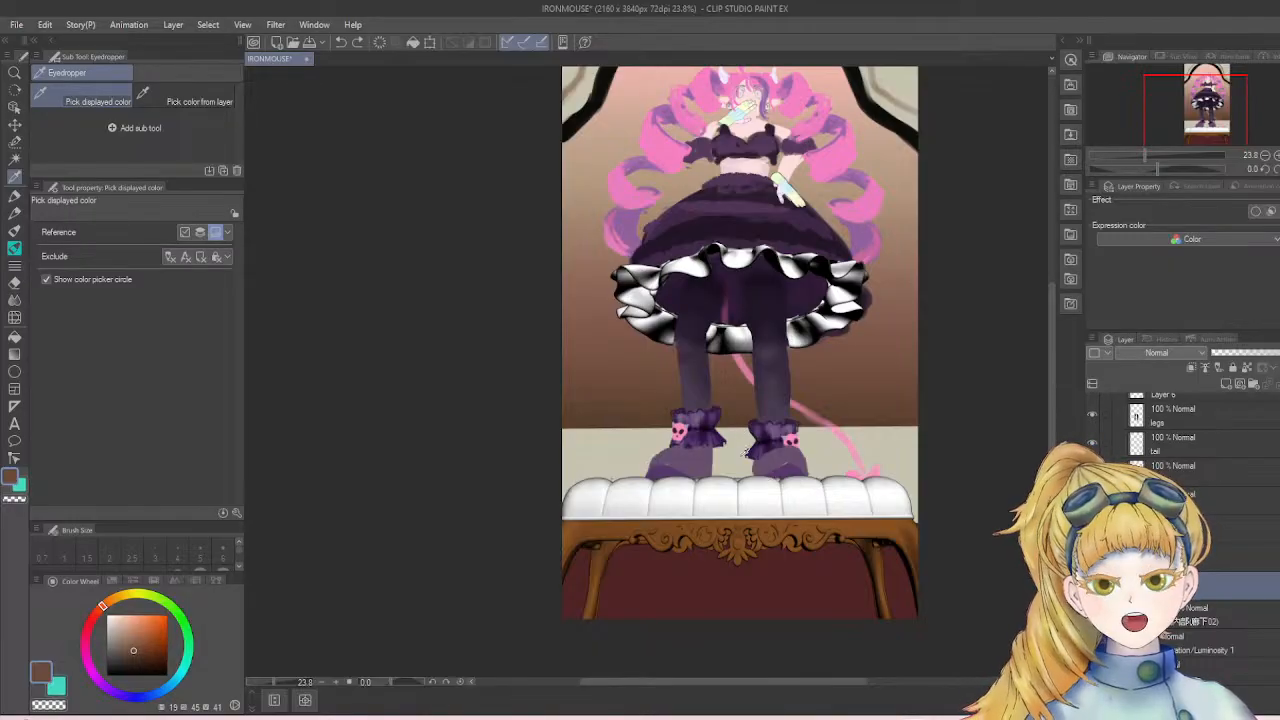
key(b)
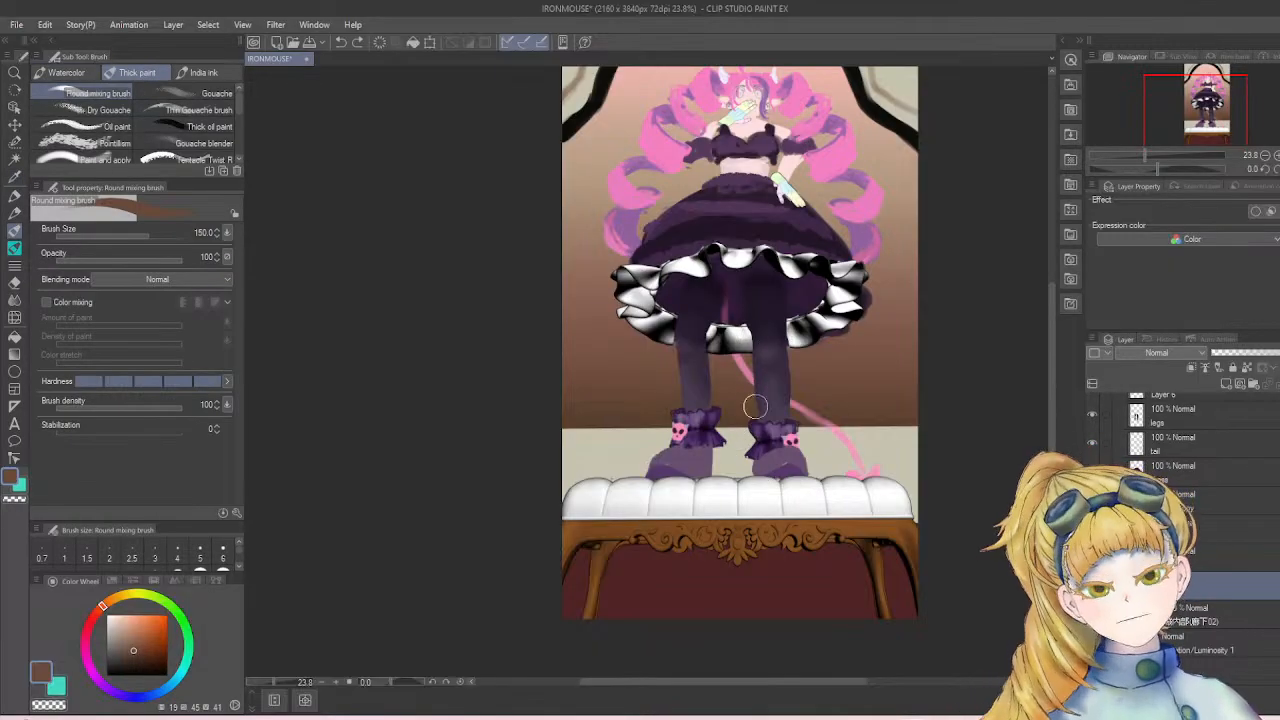
key(bracketleft)
key(bracketleft)
key(bracketleft)
key(bracketleft)
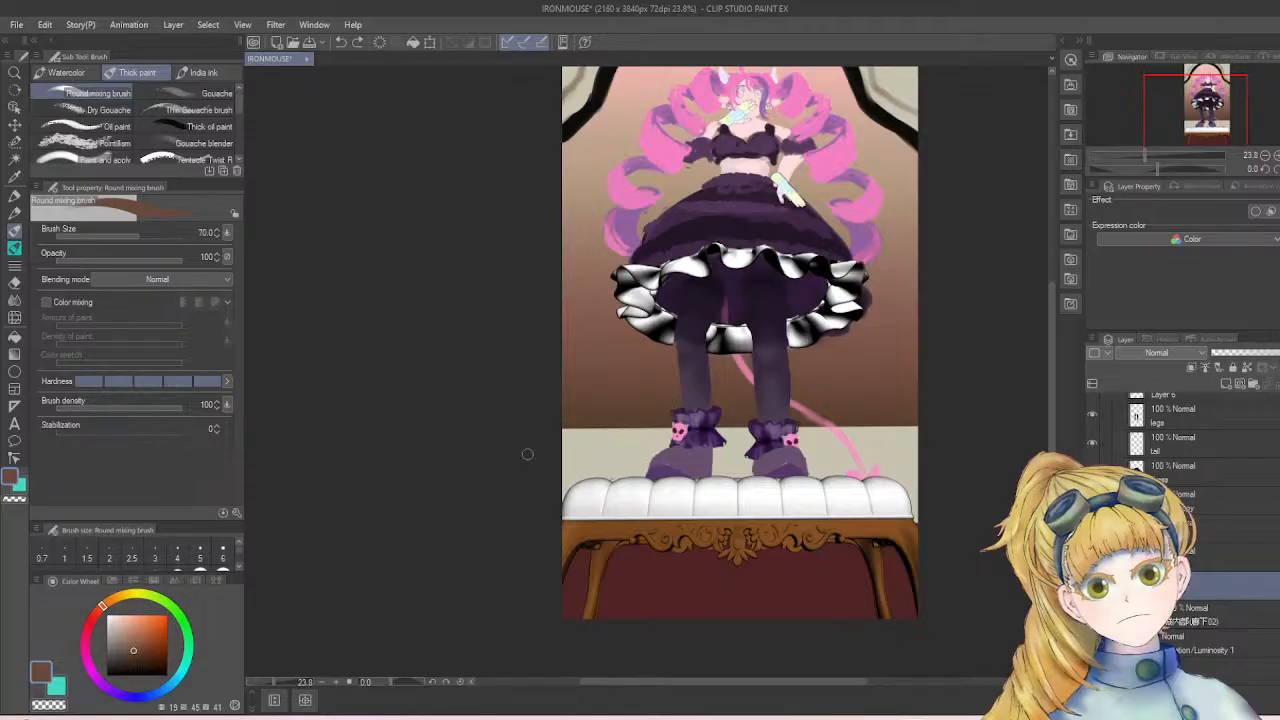
drag(540, 451, 968, 444)
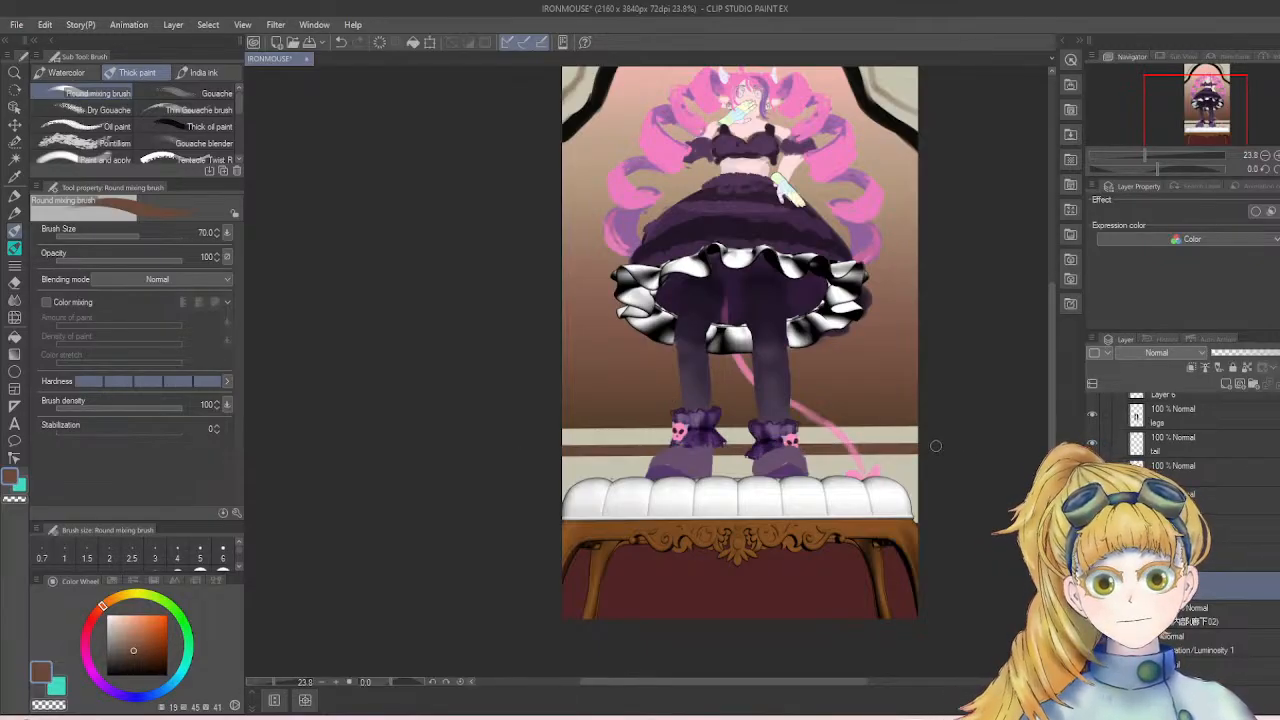
- Pick the arch's black and paint a thinner straight line along the brown line on the beige strip at brush size 40
alt+click(889, 137)
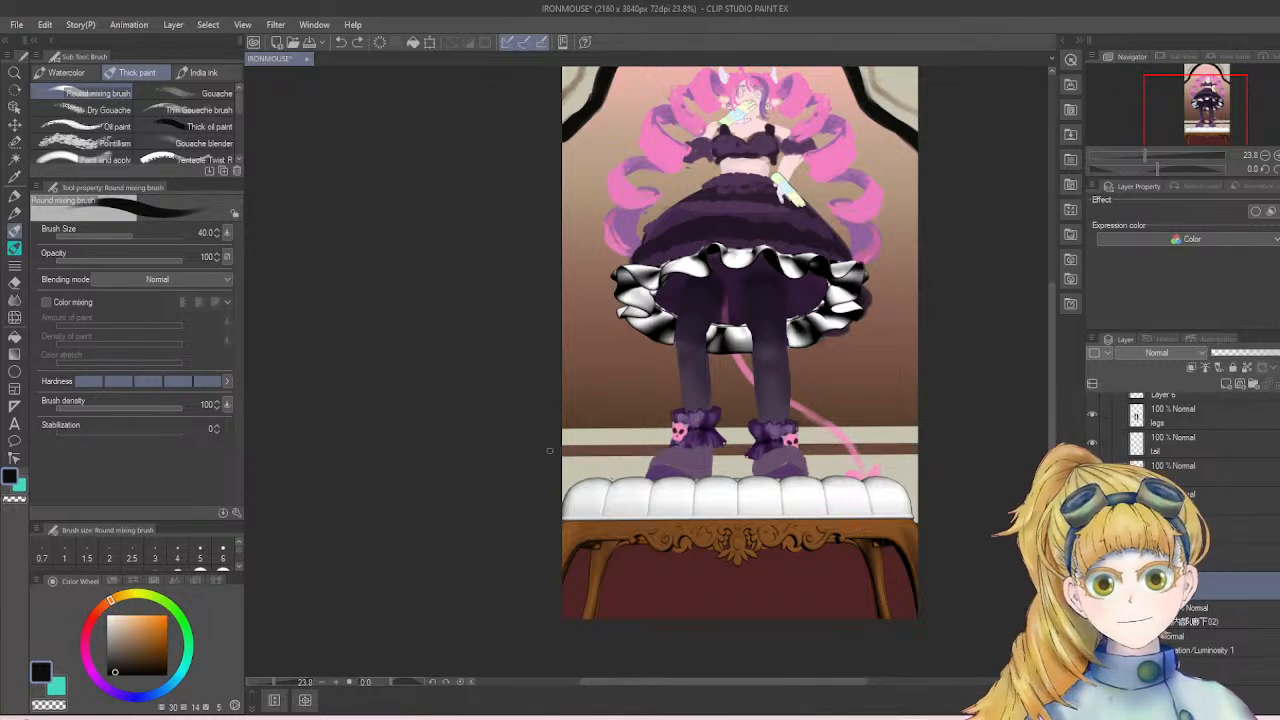
click(550, 450)
shift+click(1007, 443)
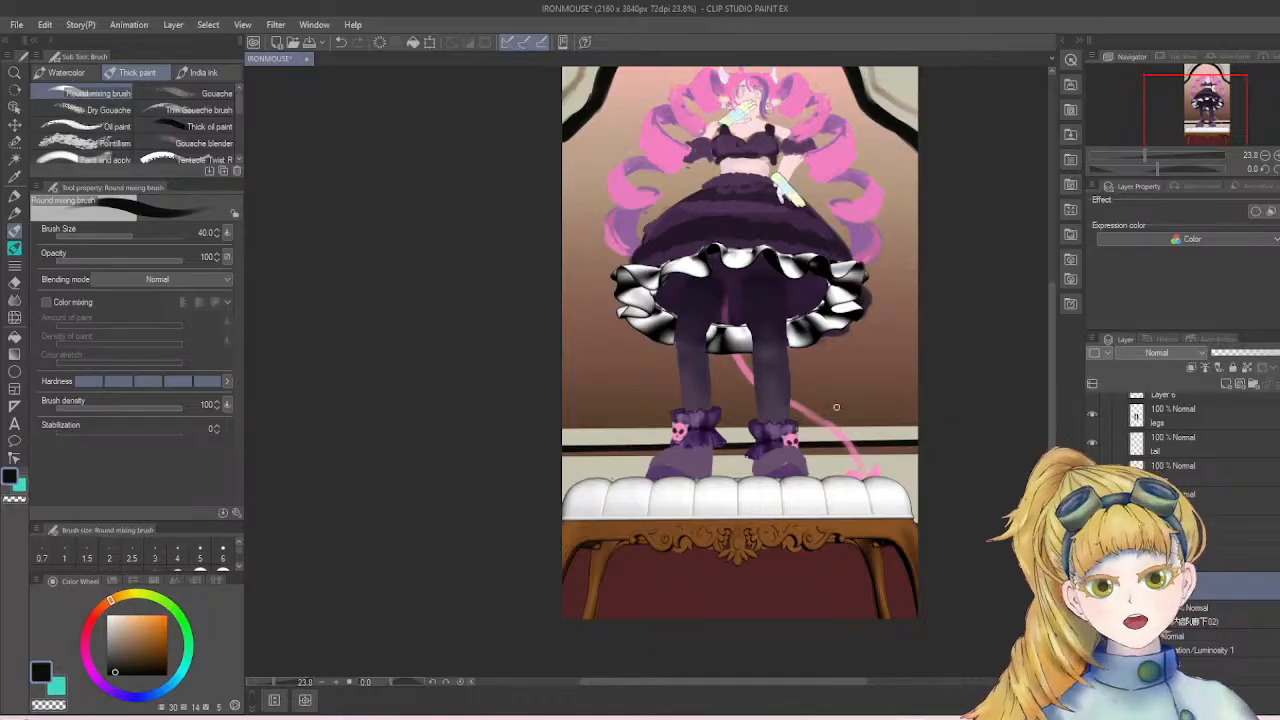
scroll(836, 407, down, 2)
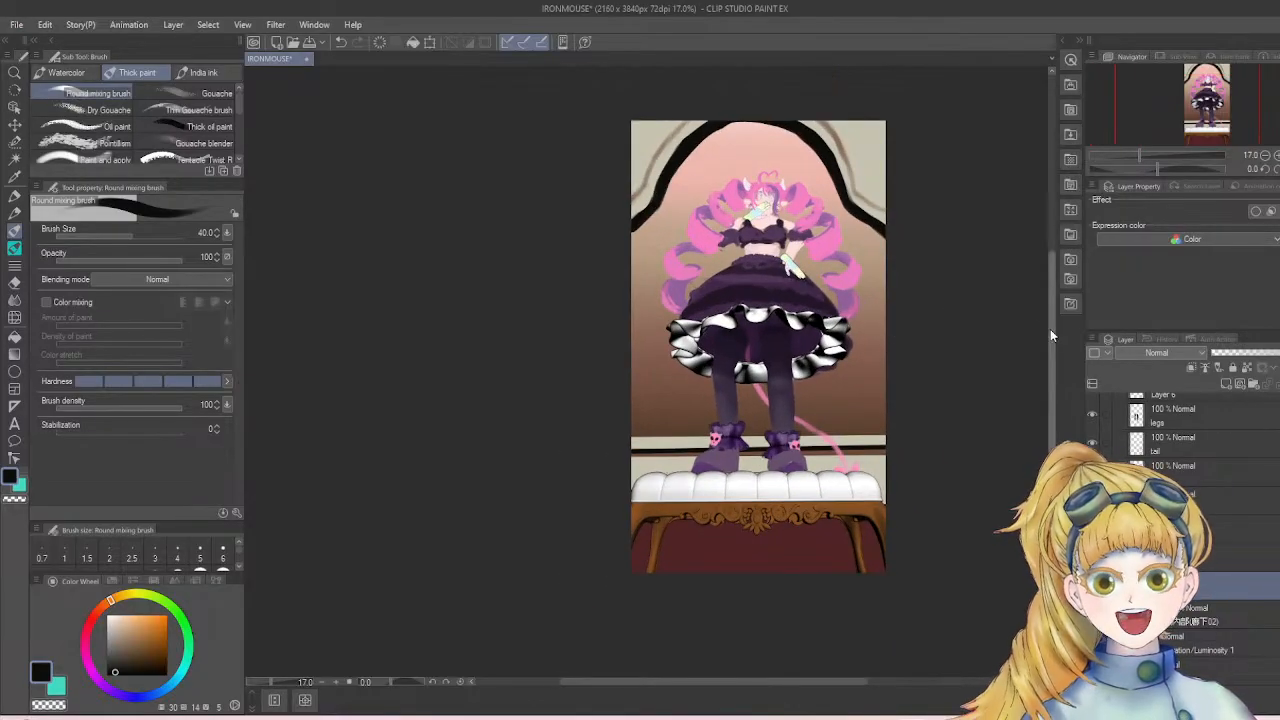
drag(1050, 336, 1057, 316)
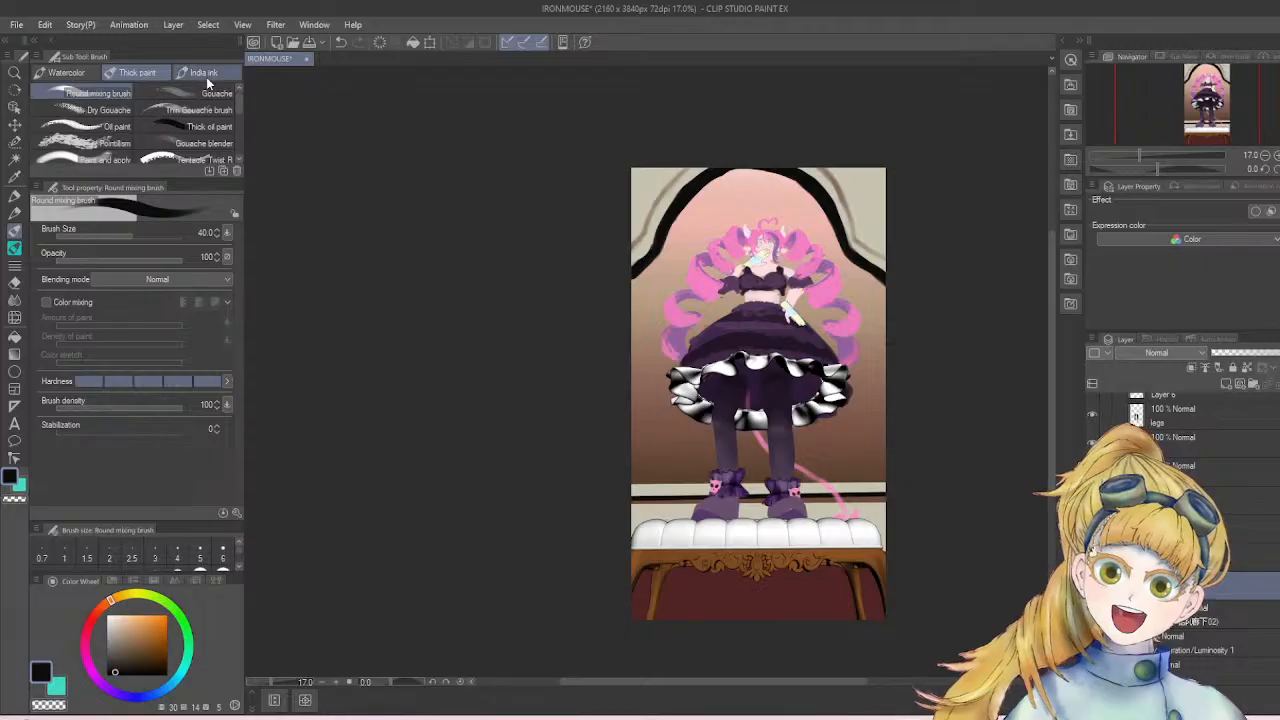
click(174, 28)
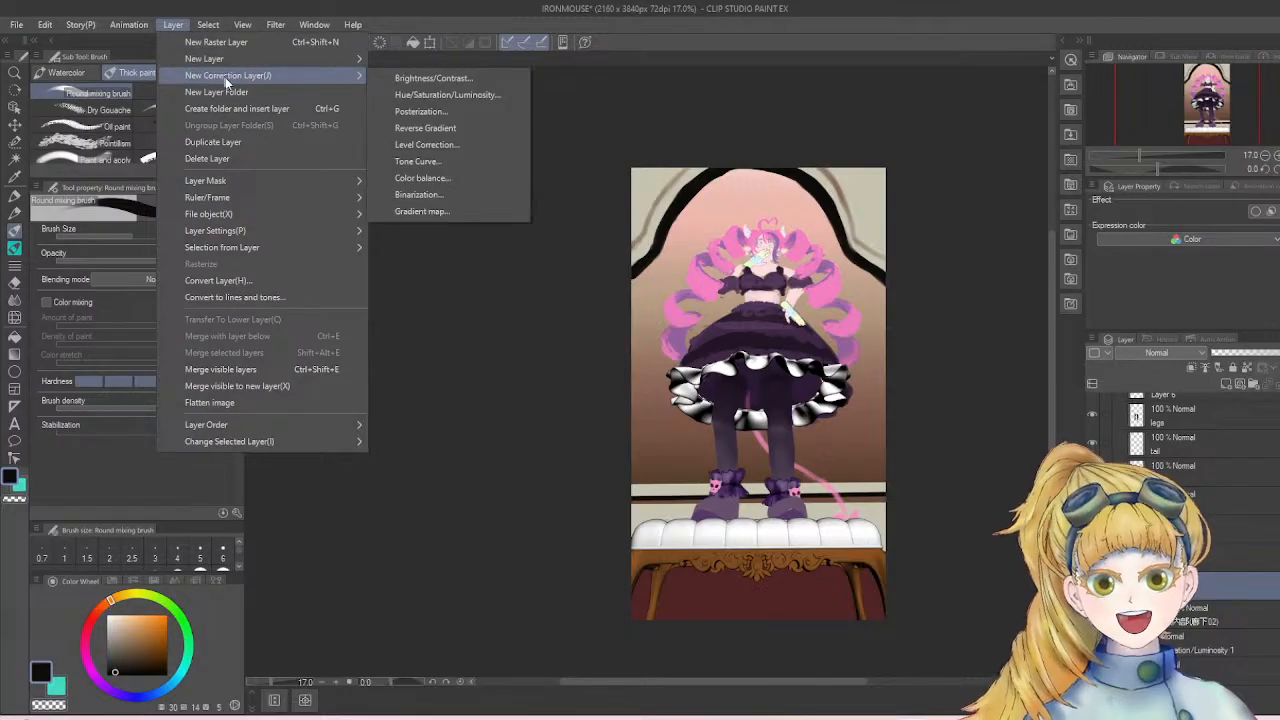
mouse_move(297, 77)
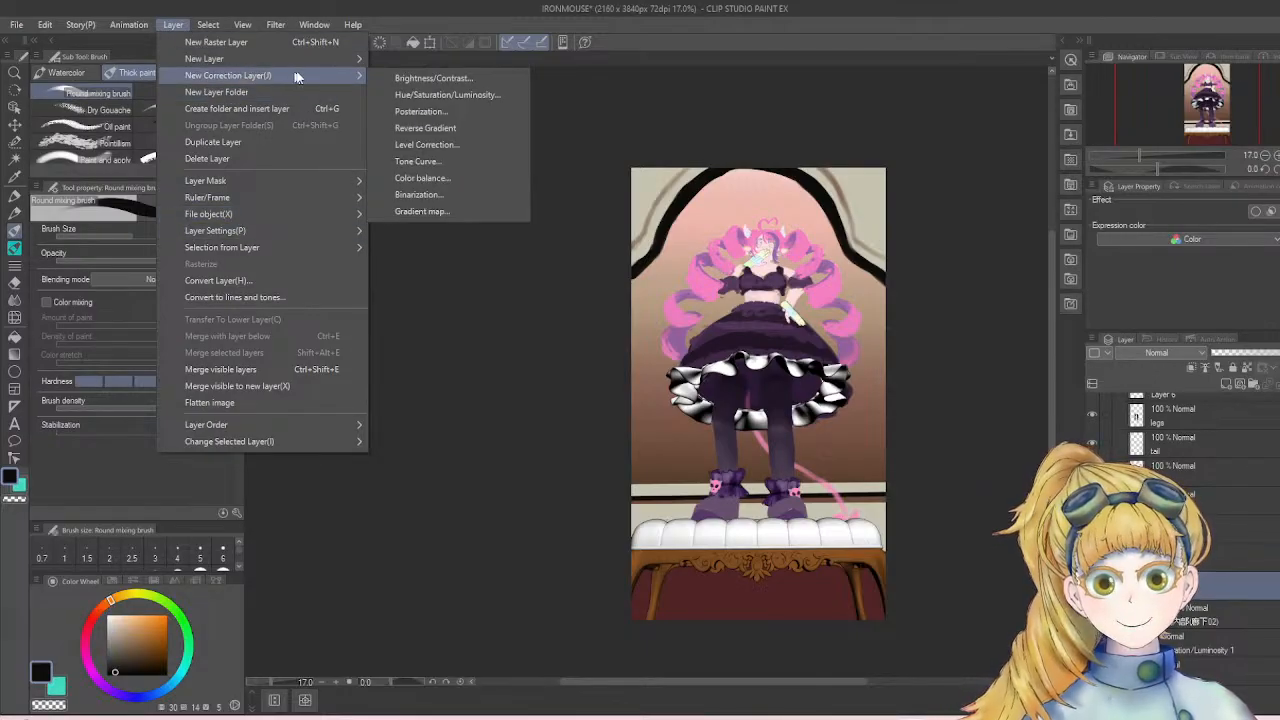
click(462, 163)
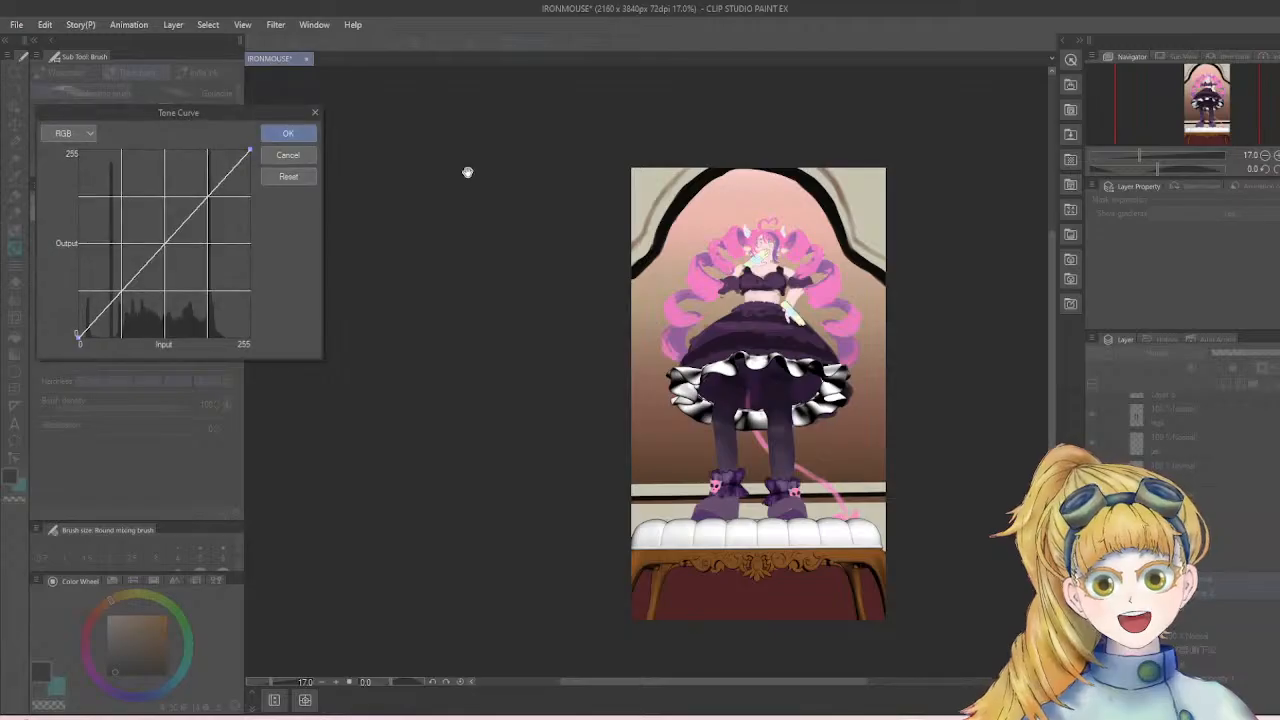
drag(203, 201, 200, 166)
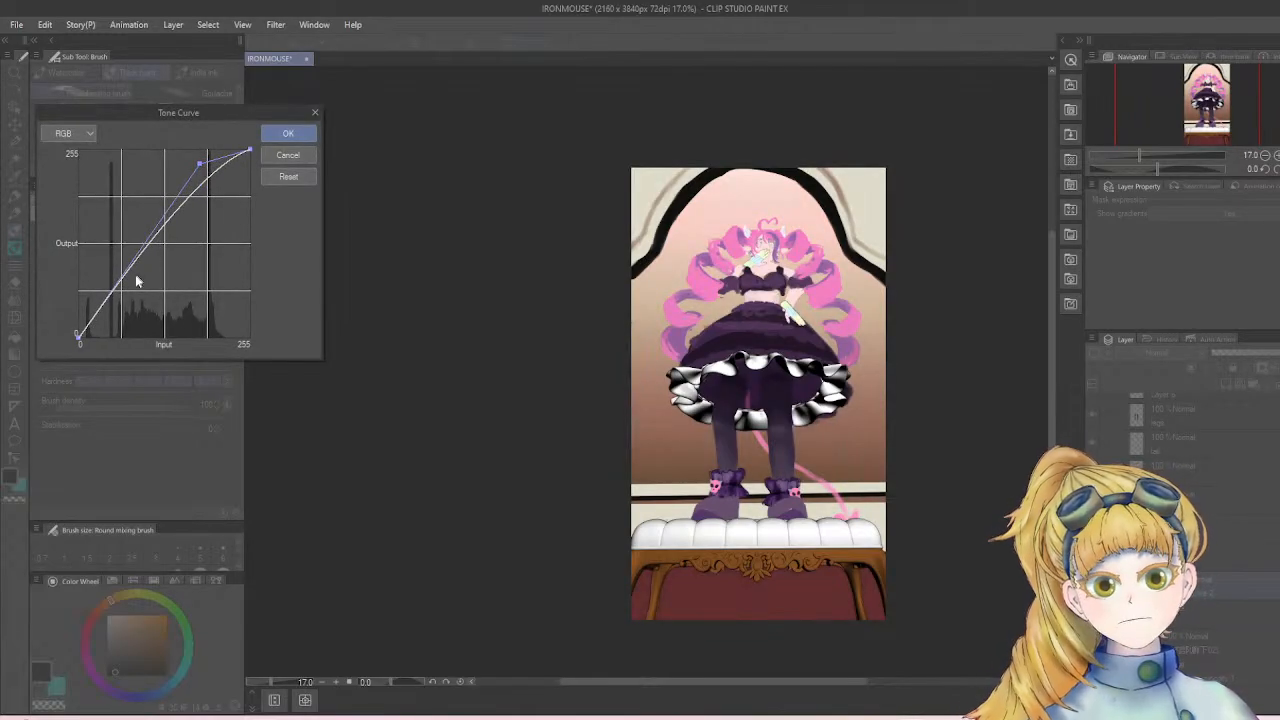
drag(113, 291, 190, 282)
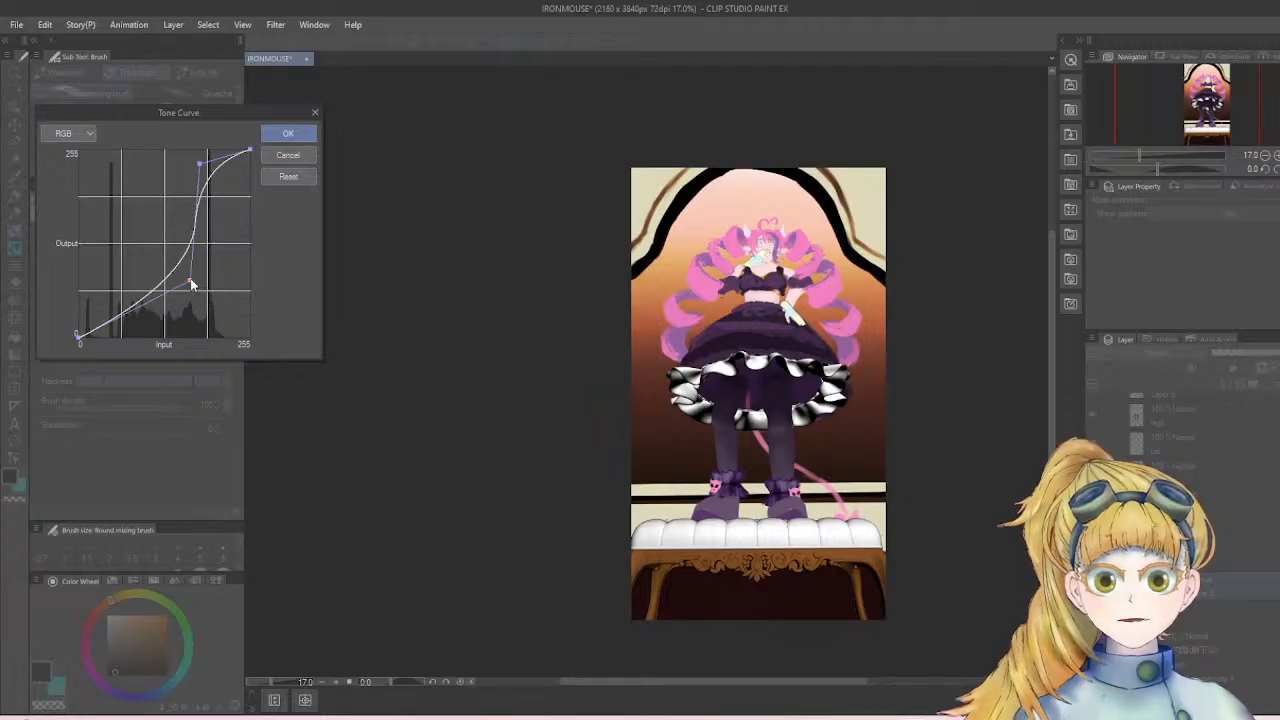
drag(118, 308, 165, 290)
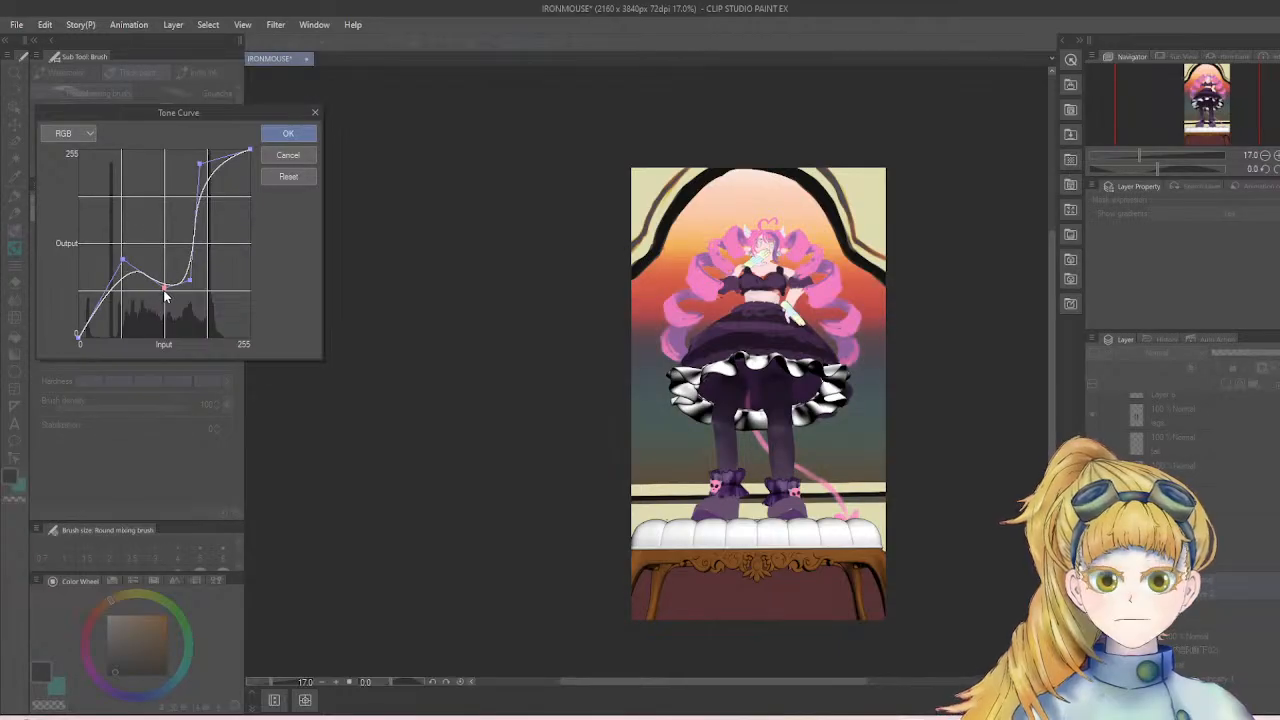
click(306, 157)
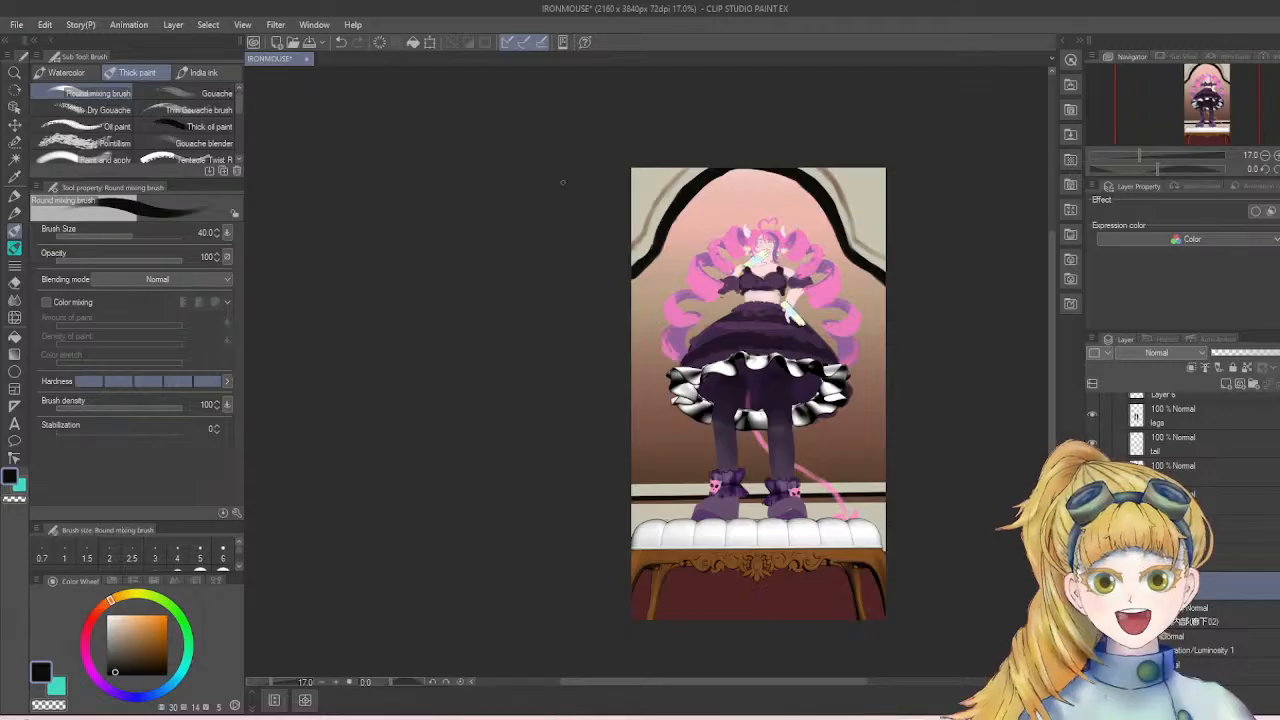
click(174, 25)
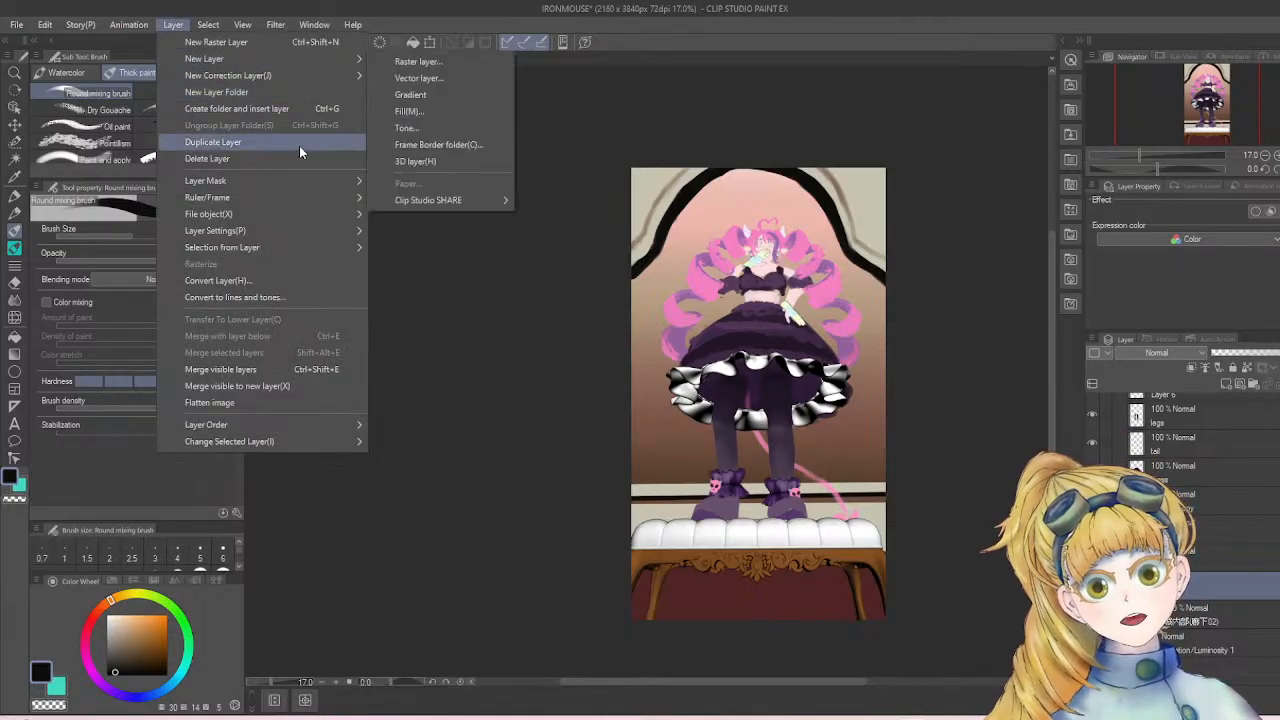
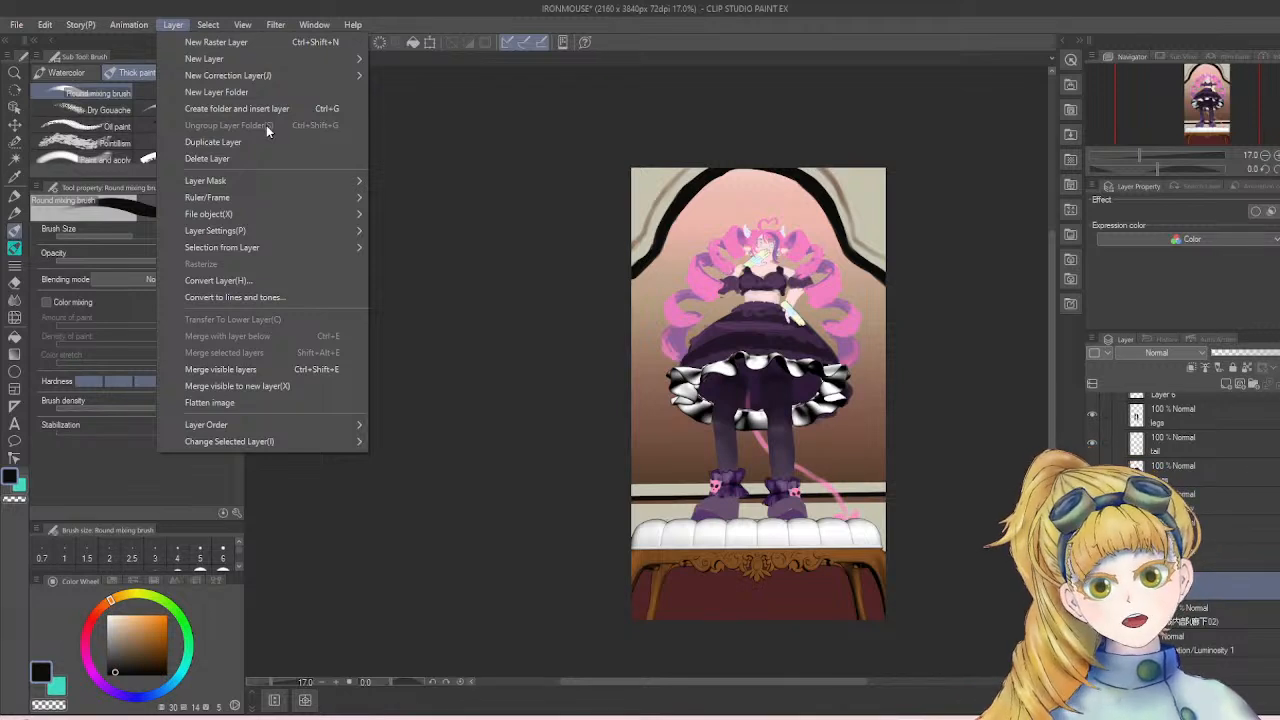
mouse_move(311, 57)
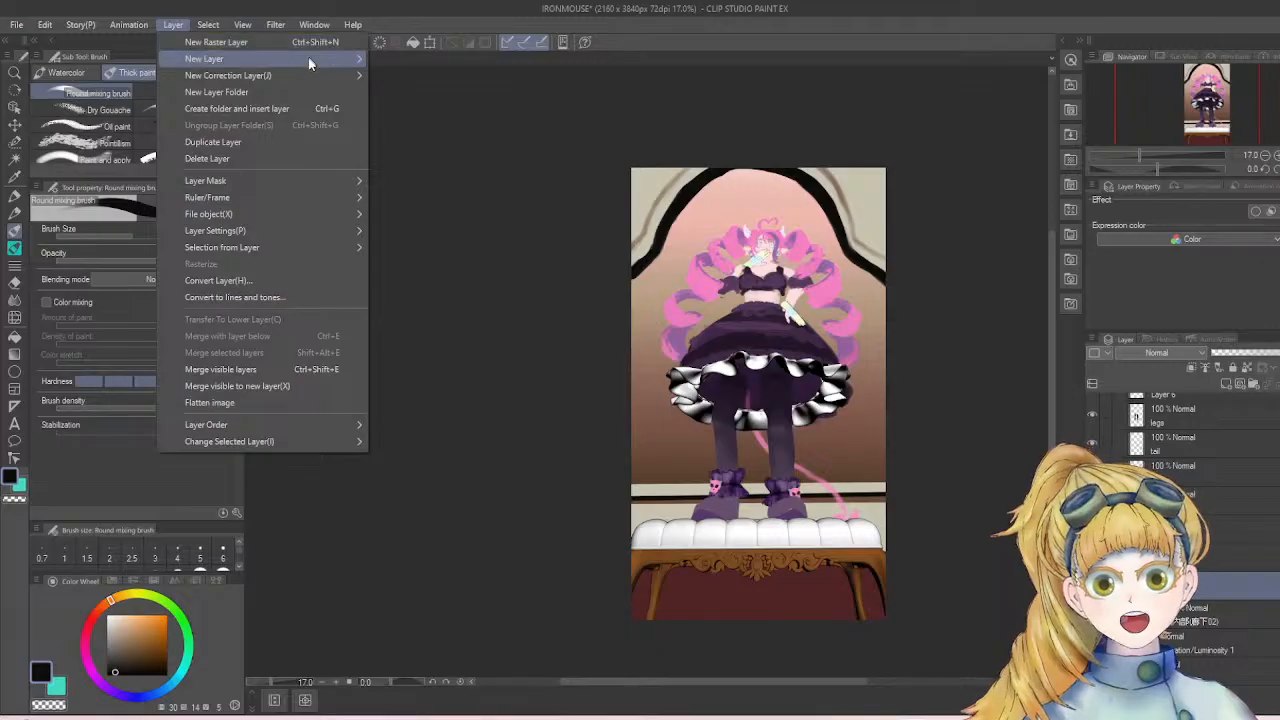
mouse_move(289, 247)
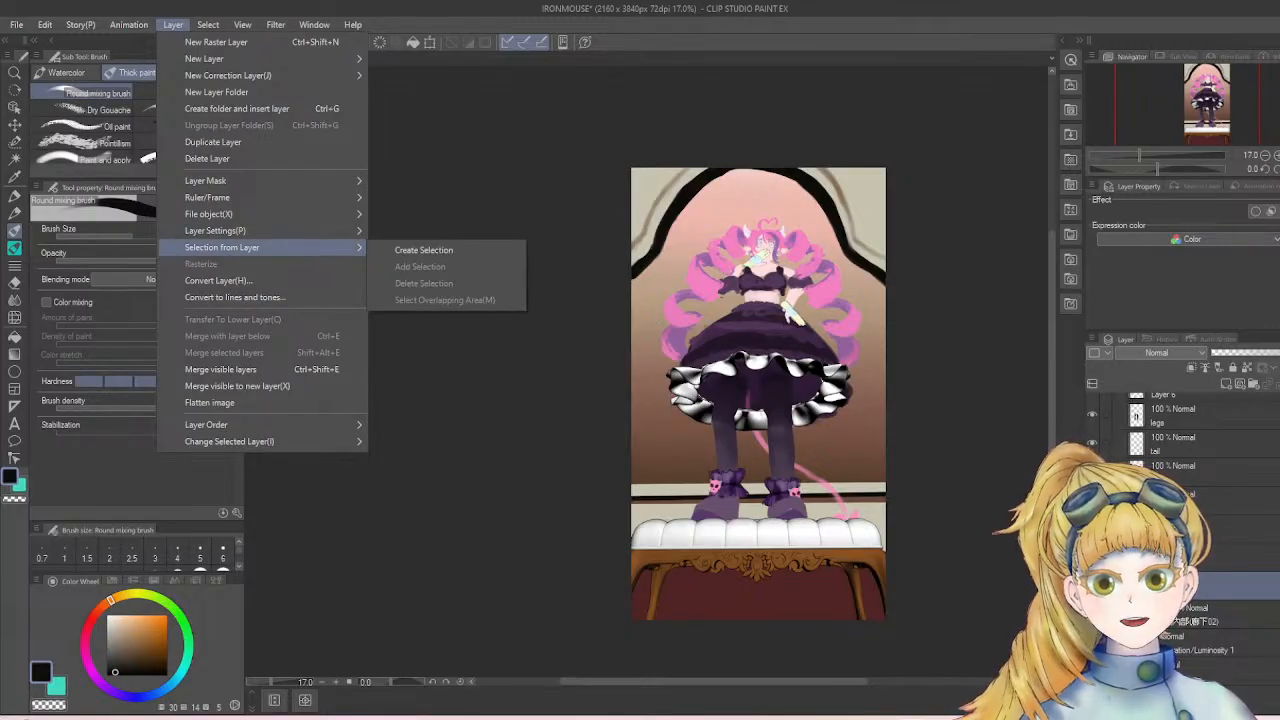
key(alt+Tab)
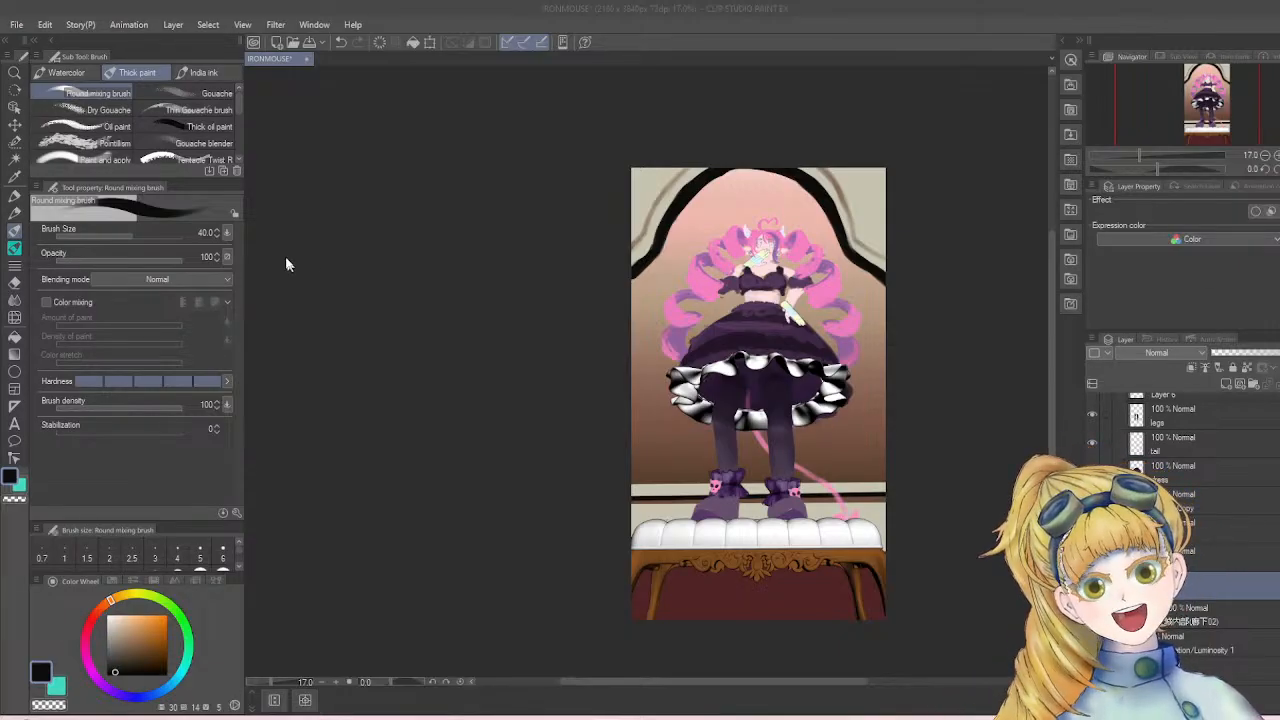
- Add a Level Correction layer above the painted background and narrow its RGB output range by raising the black and lowering the white end
click(174, 27)
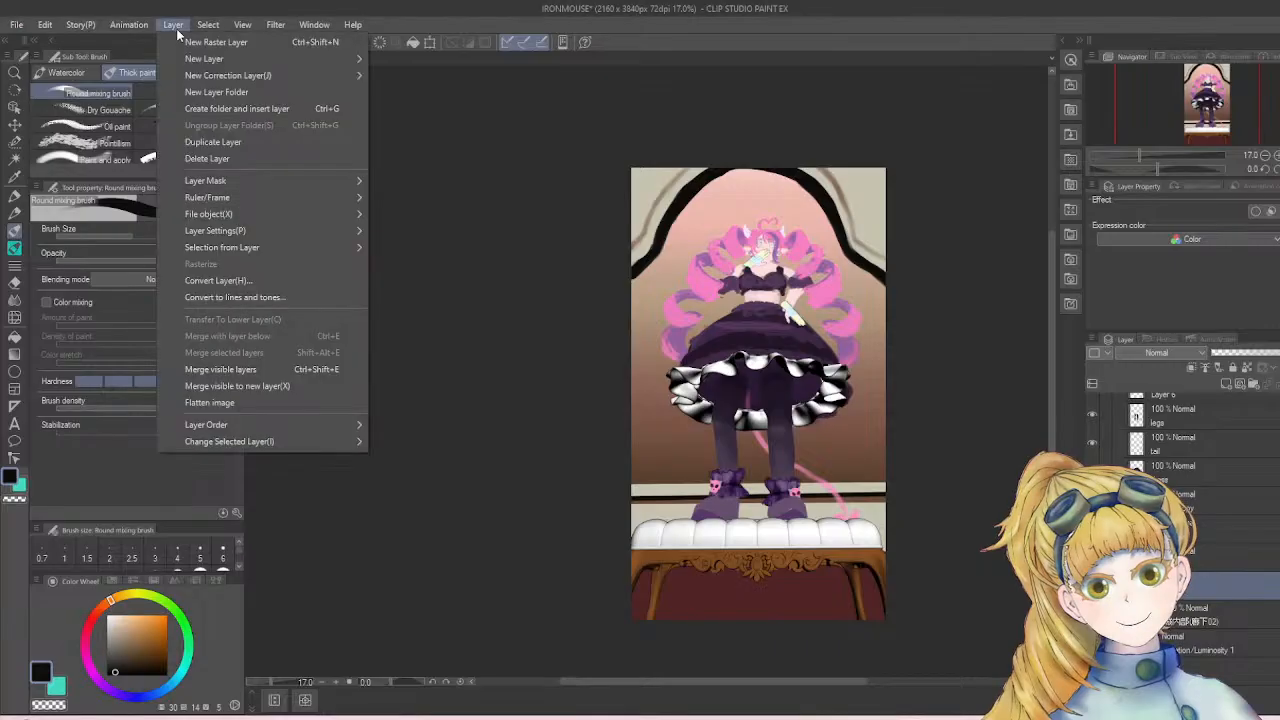
mouse_move(236, 80)
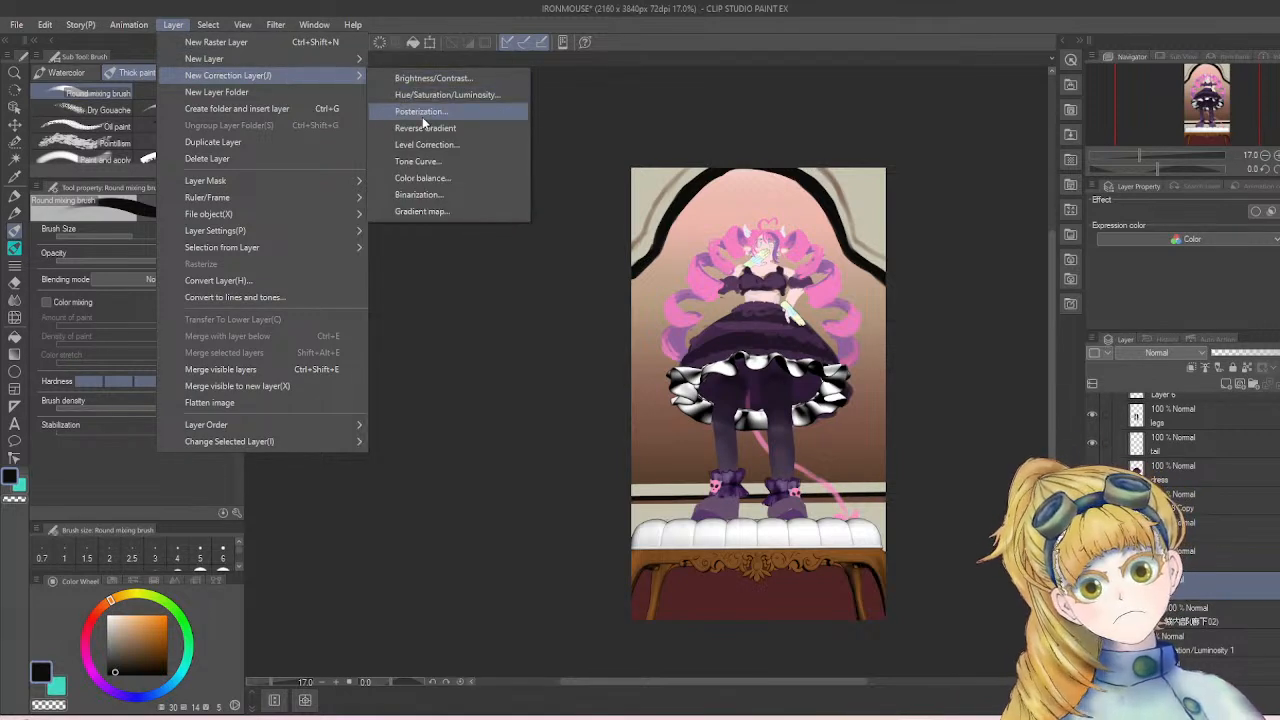
click(451, 145)
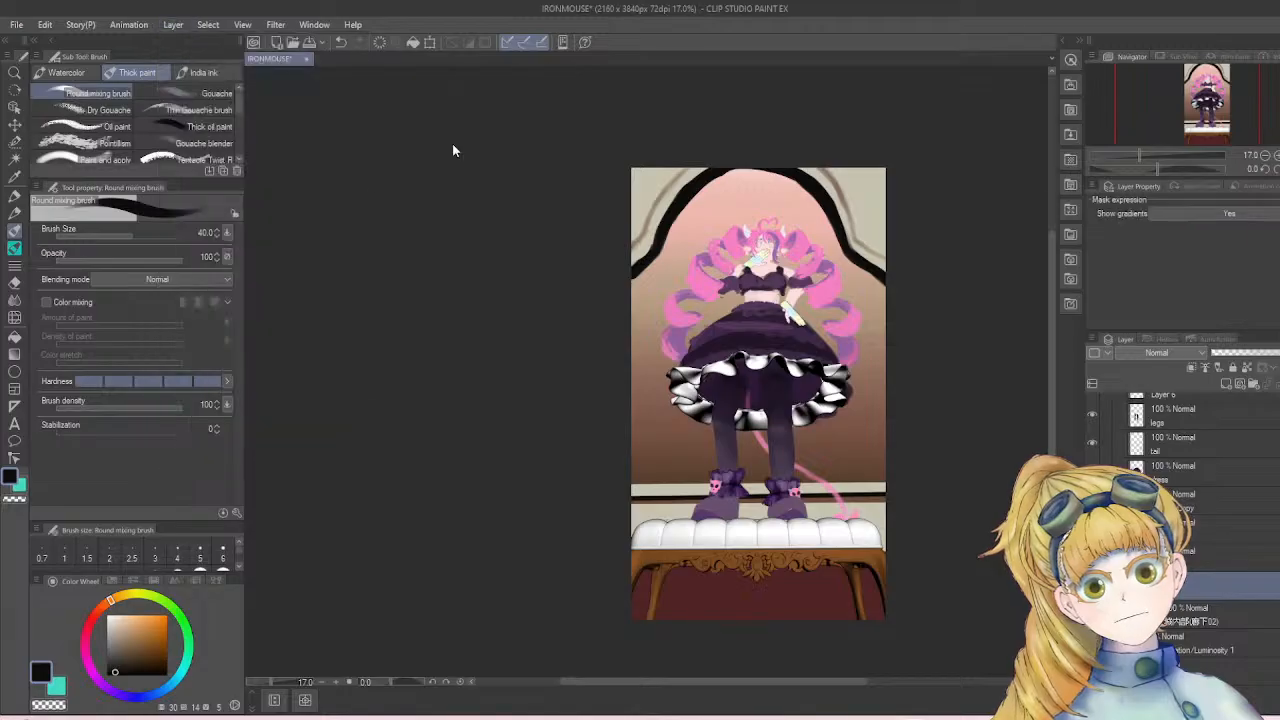
drag(294, 374, 254, 373)
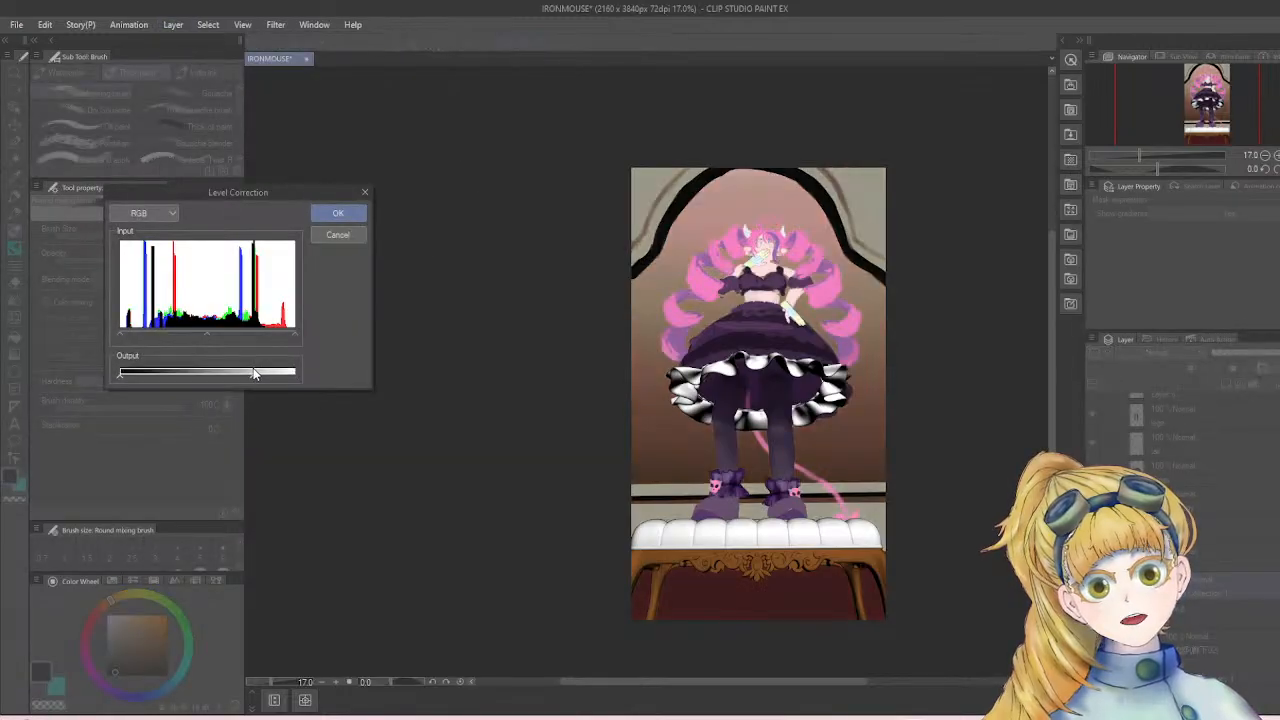
drag(121, 374, 140, 374)
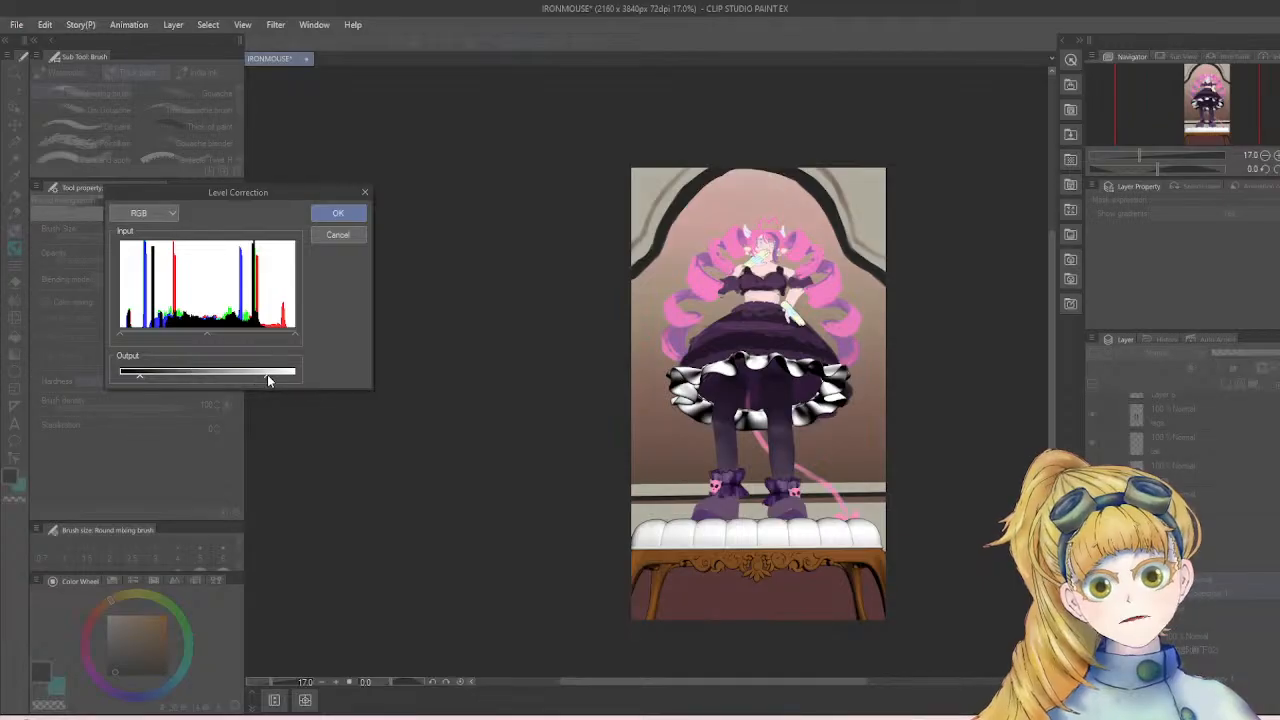
drag(268, 378, 253, 378)
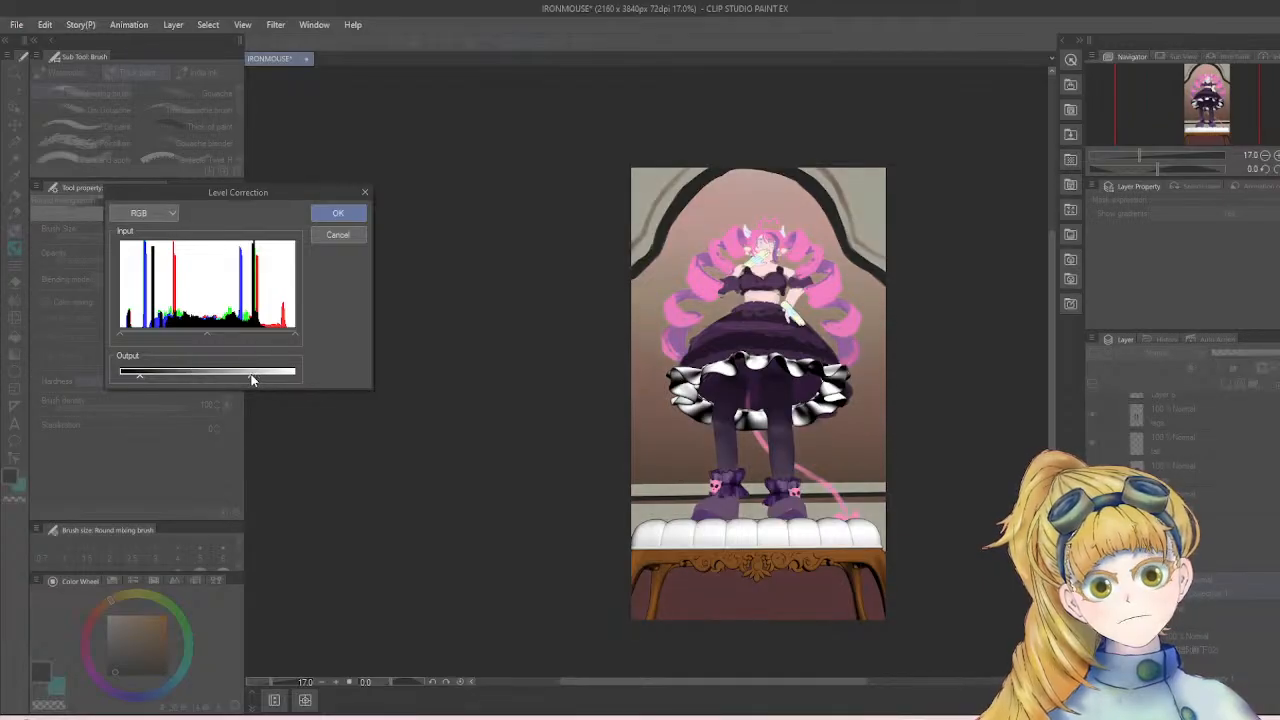
click(151, 375)
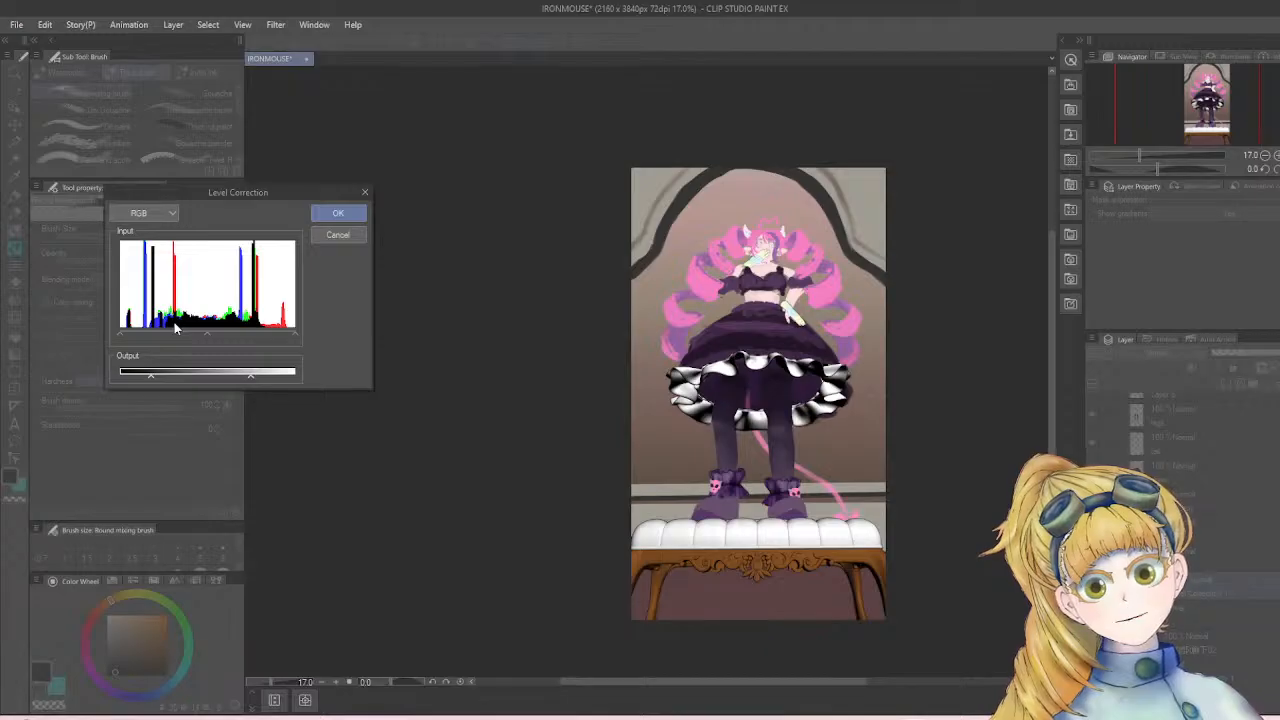
- Restore contrast in the RGB channel by moving the input shadow and highlight levels inward
click(136, 335)
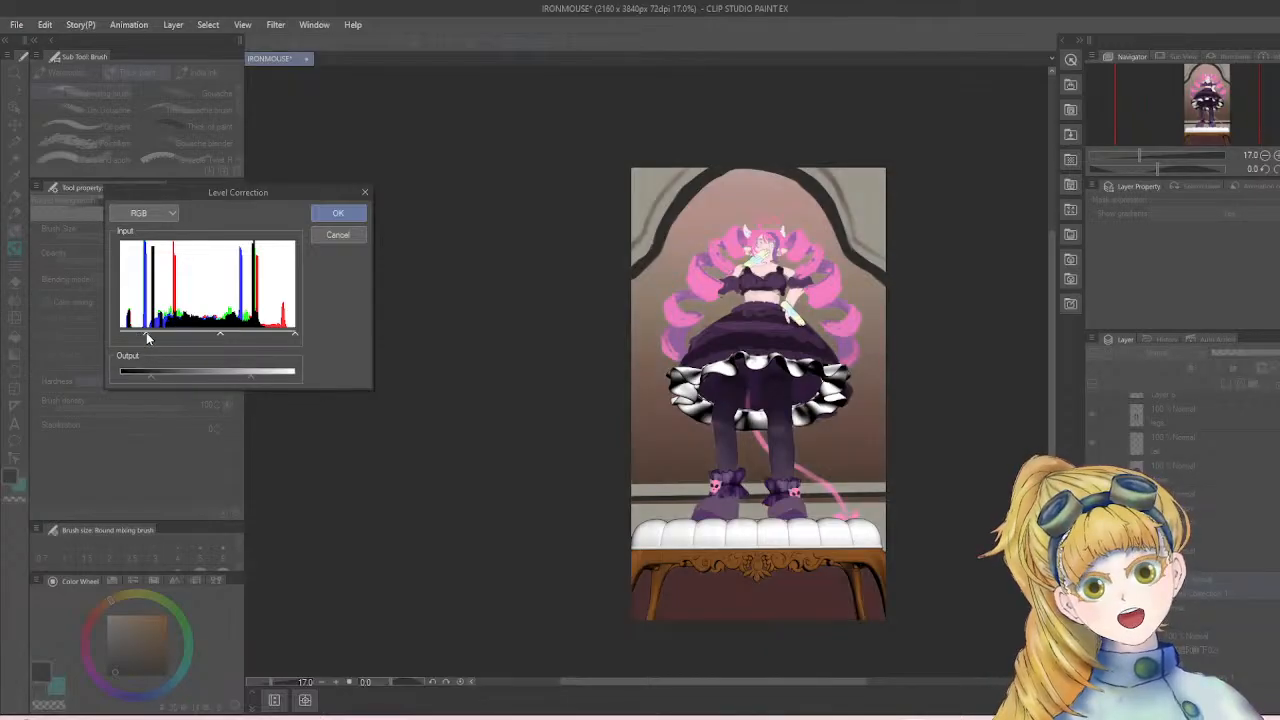
drag(165, 338, 149, 337)
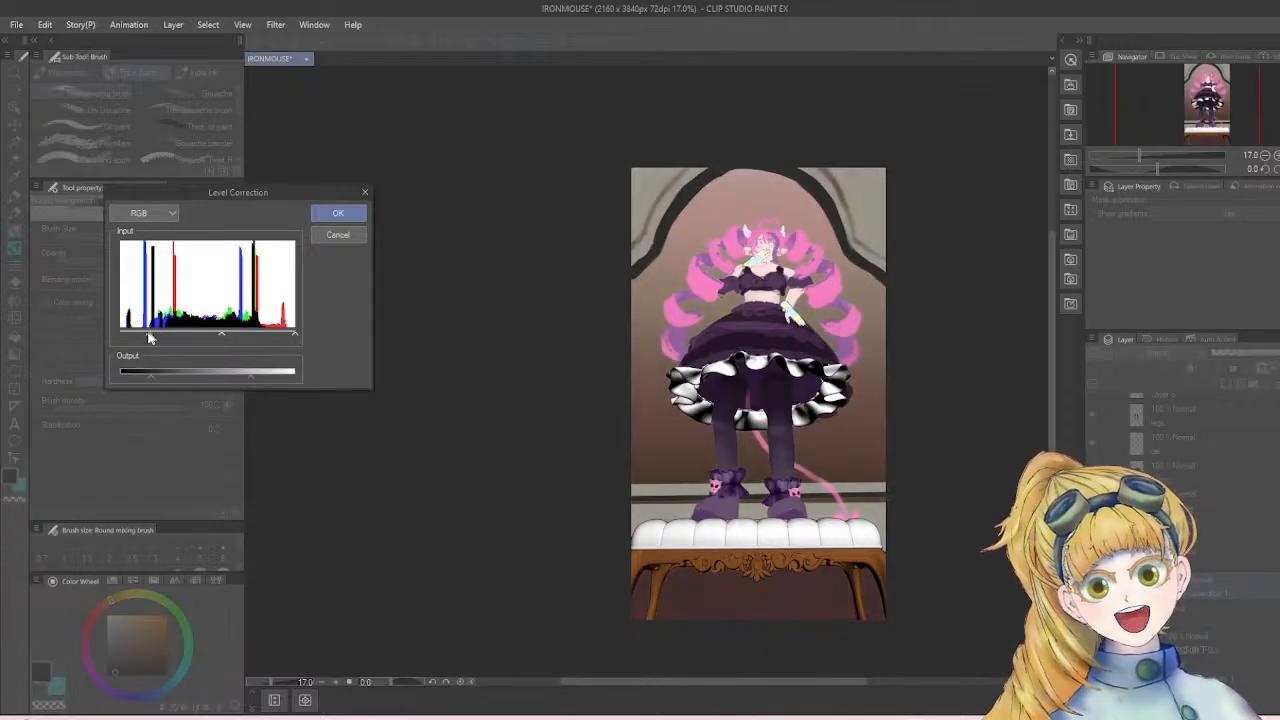
drag(295, 338, 268, 338)
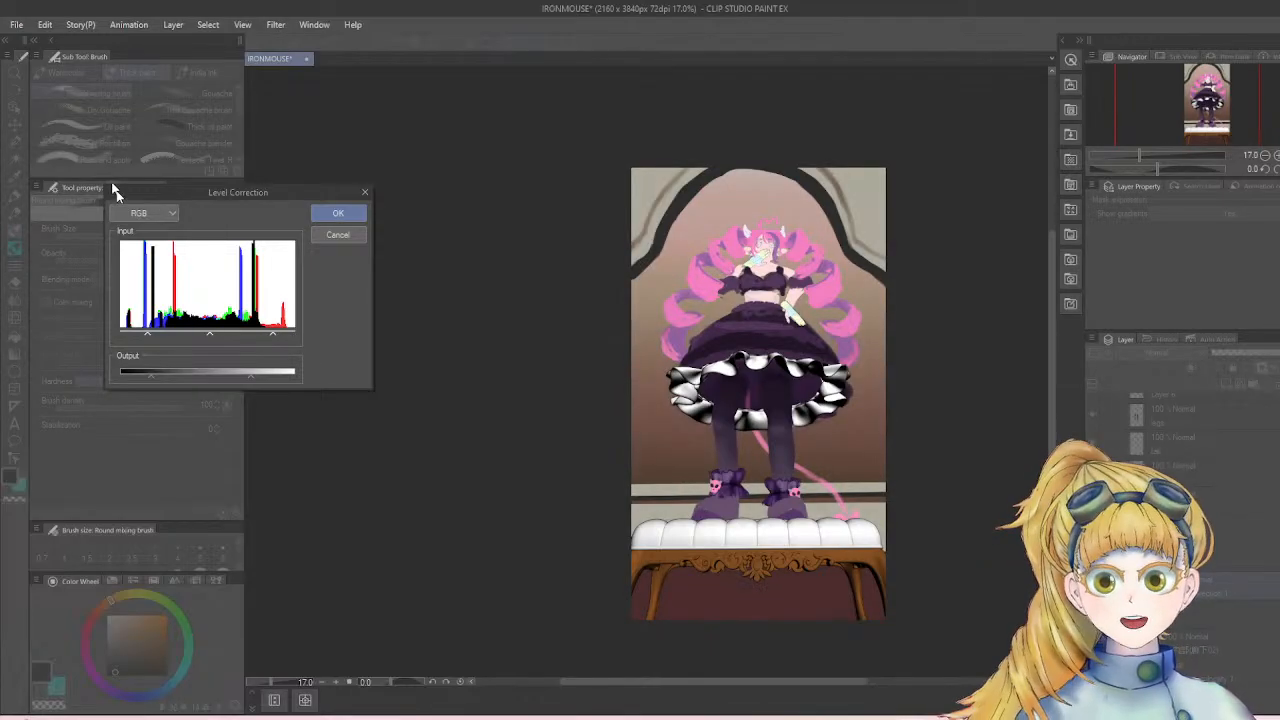
- Strengthen the background's red by lowering the Red channel's input highlight level and shifting its midtones toward the shadows
click(145, 213)
click(148, 243)
drag(296, 336, 267, 336)
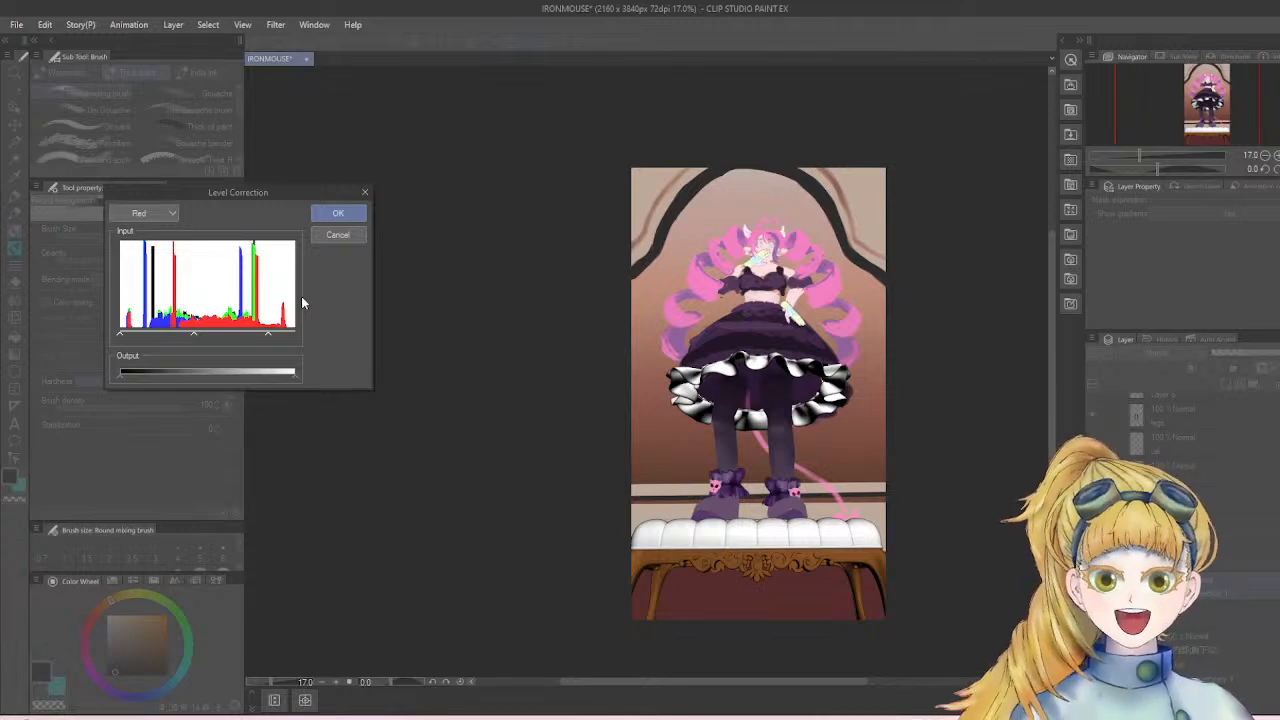
mouse_move(124, 336)
mouse_down()
mouse_move(135, 332)
mouse_move(118, 337)
mouse_up()
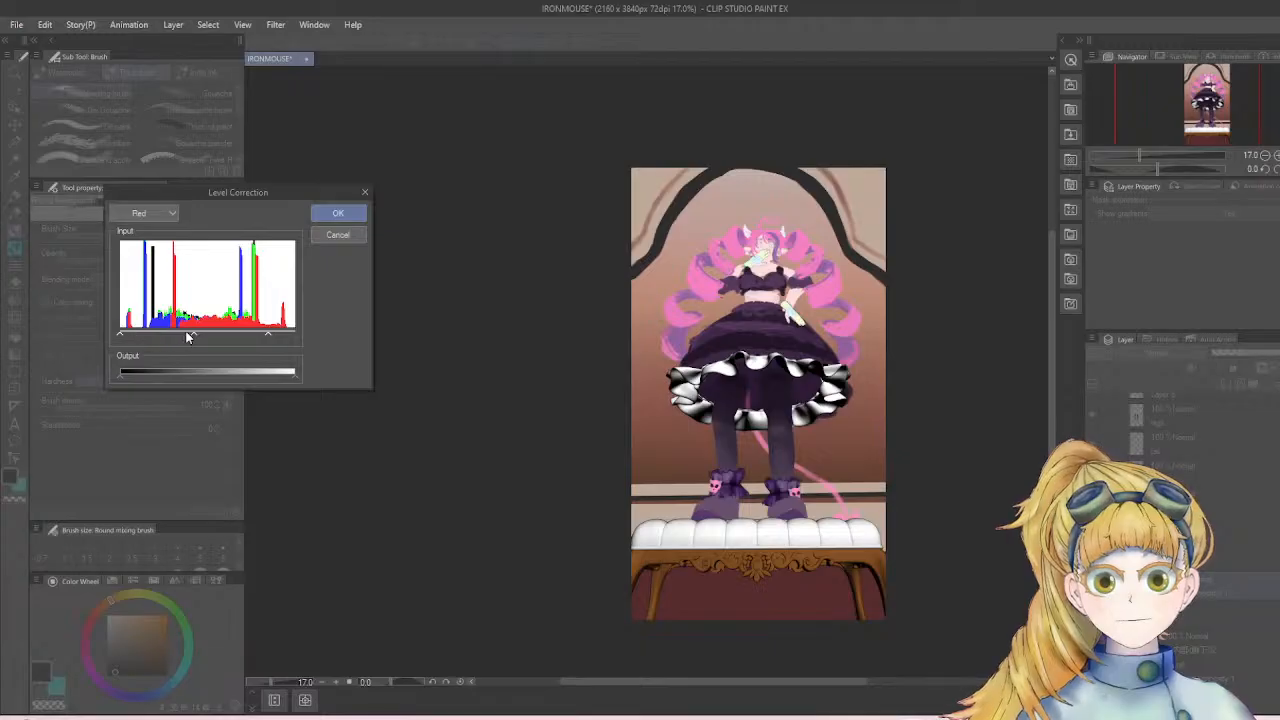
drag(168, 336, 165, 336)
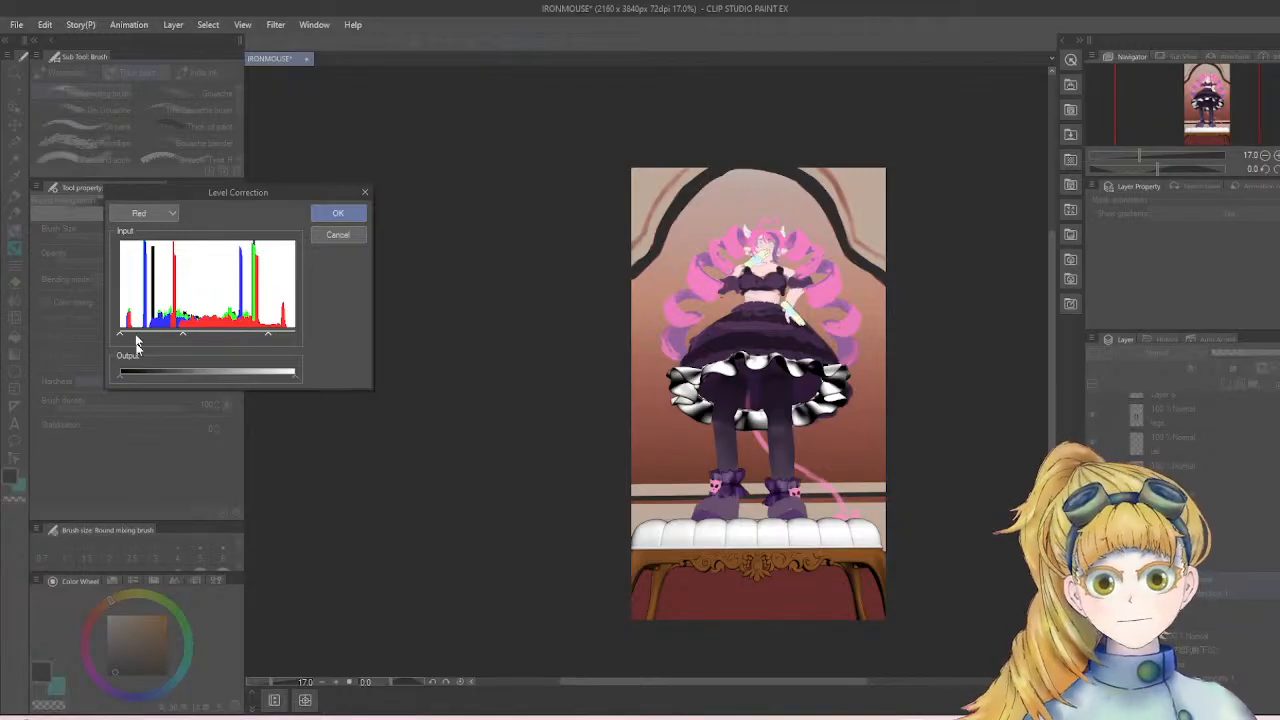
- Lower the Green channel's input highlight level, shift its midtones toward the highlights for a redder background, and apply the level correction
click(139, 214)
click(142, 257)
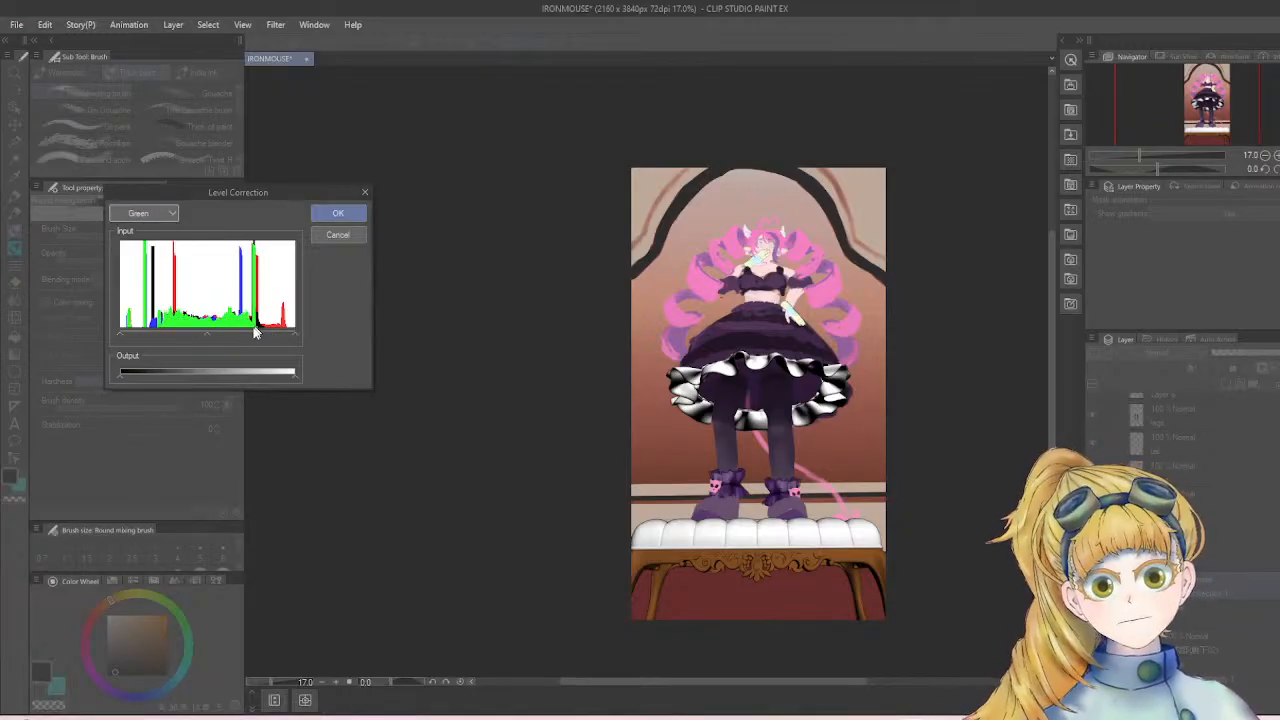
mouse_move(293, 337)
mouse_down()
mouse_move(259, 331)
mouse_move(280, 338)
mouse_up()
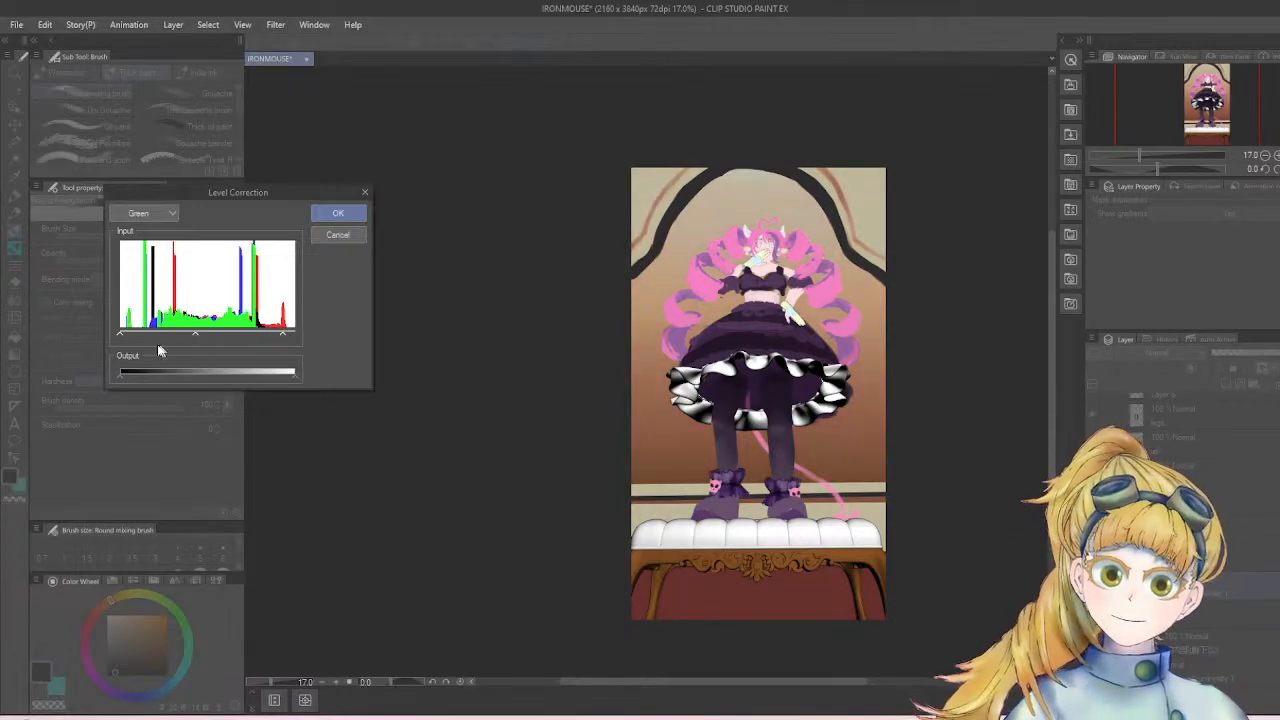
drag(124, 338, 137, 344)
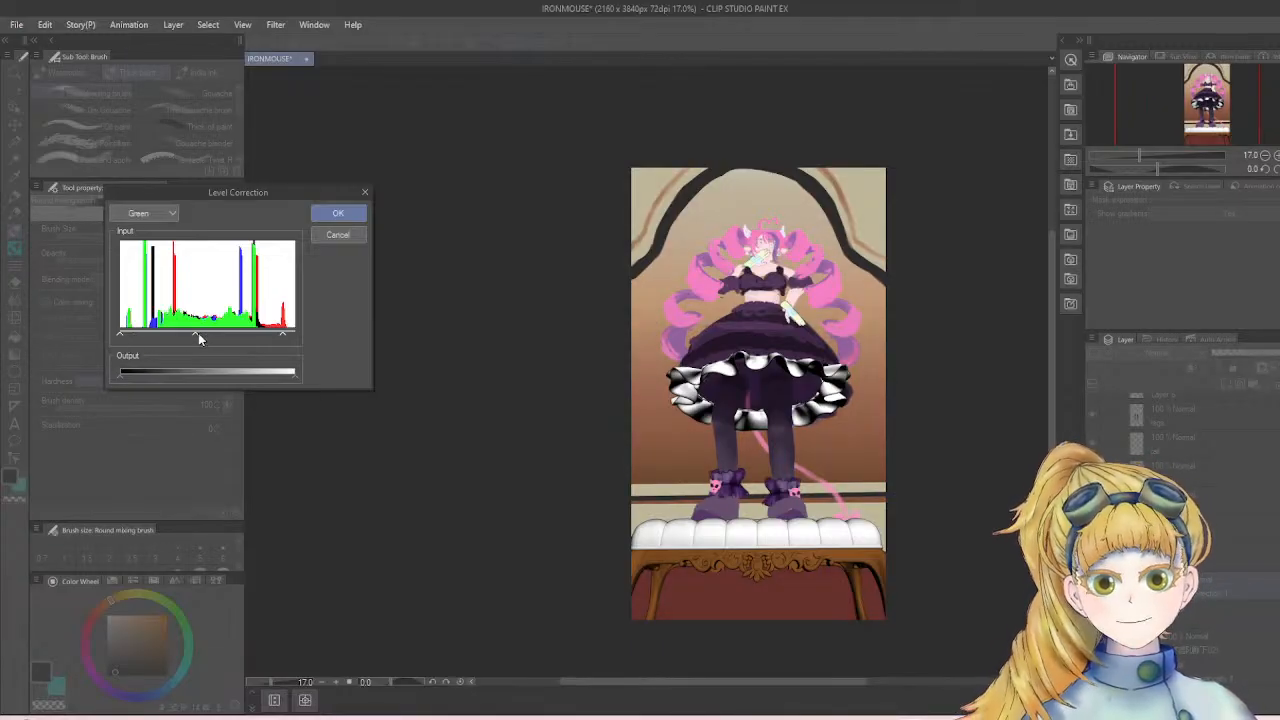
drag(176, 341, 201, 336)
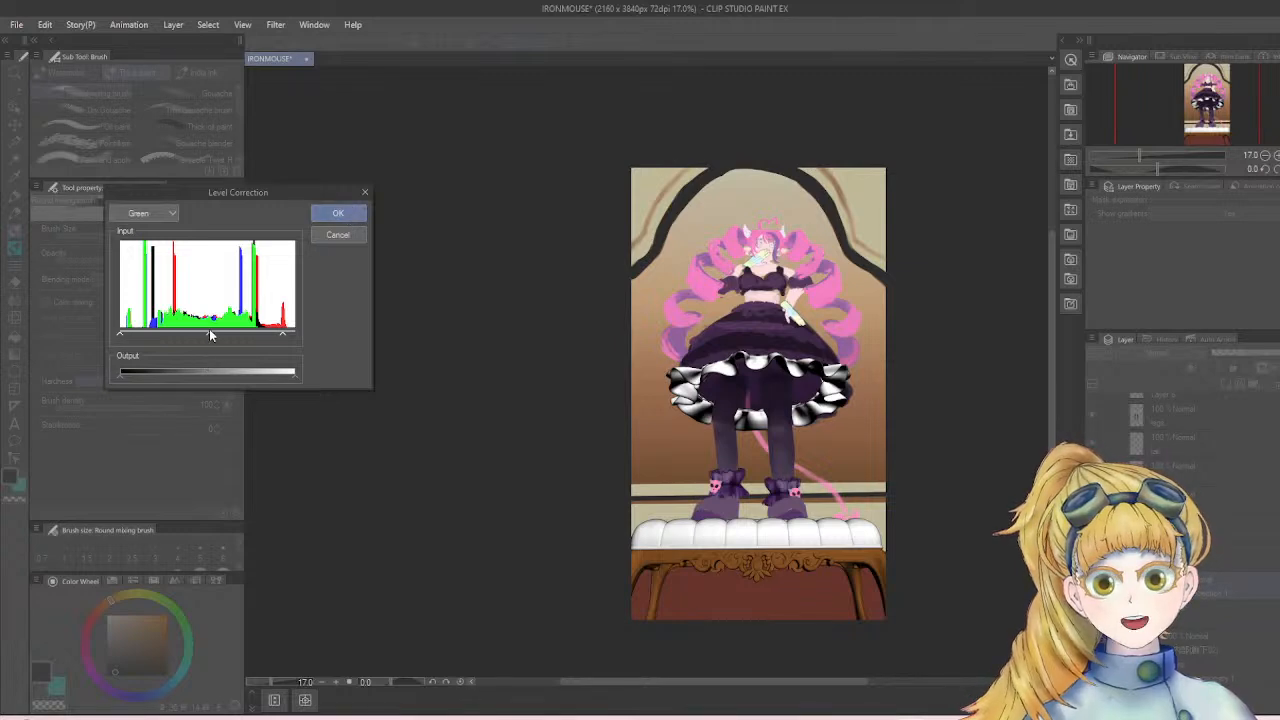
drag(209, 335, 219, 335)
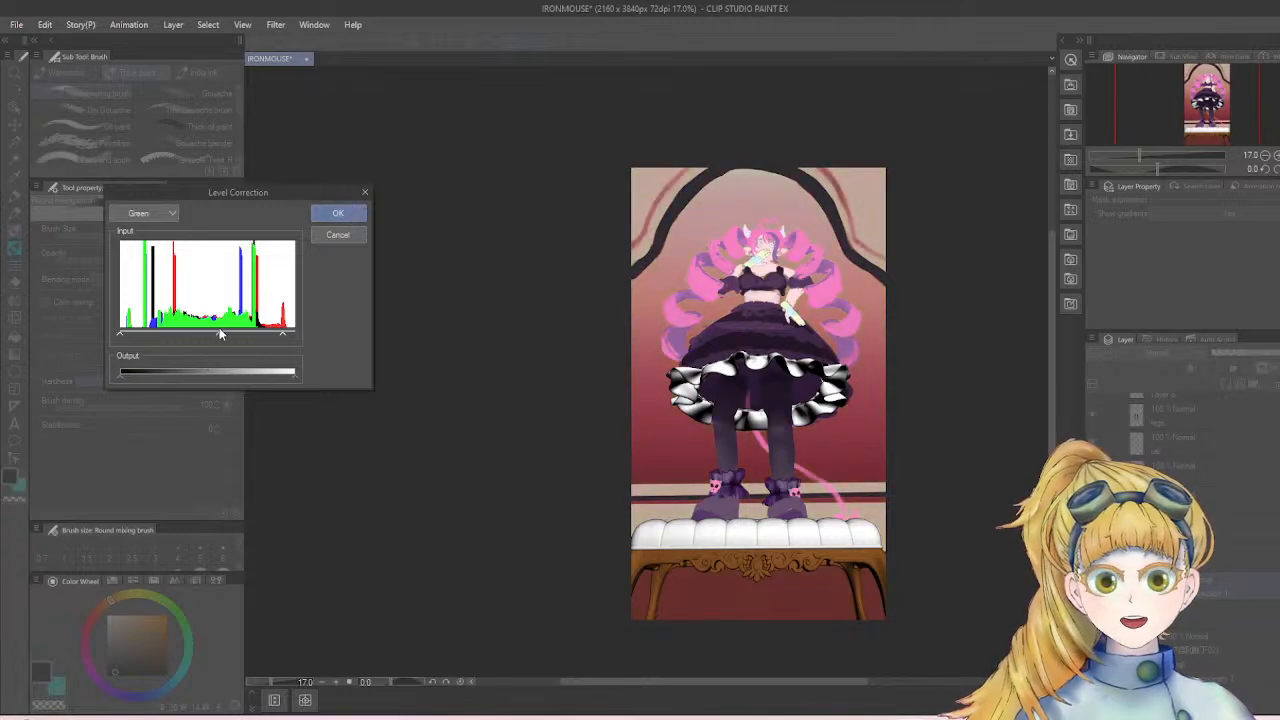
click(331, 213)
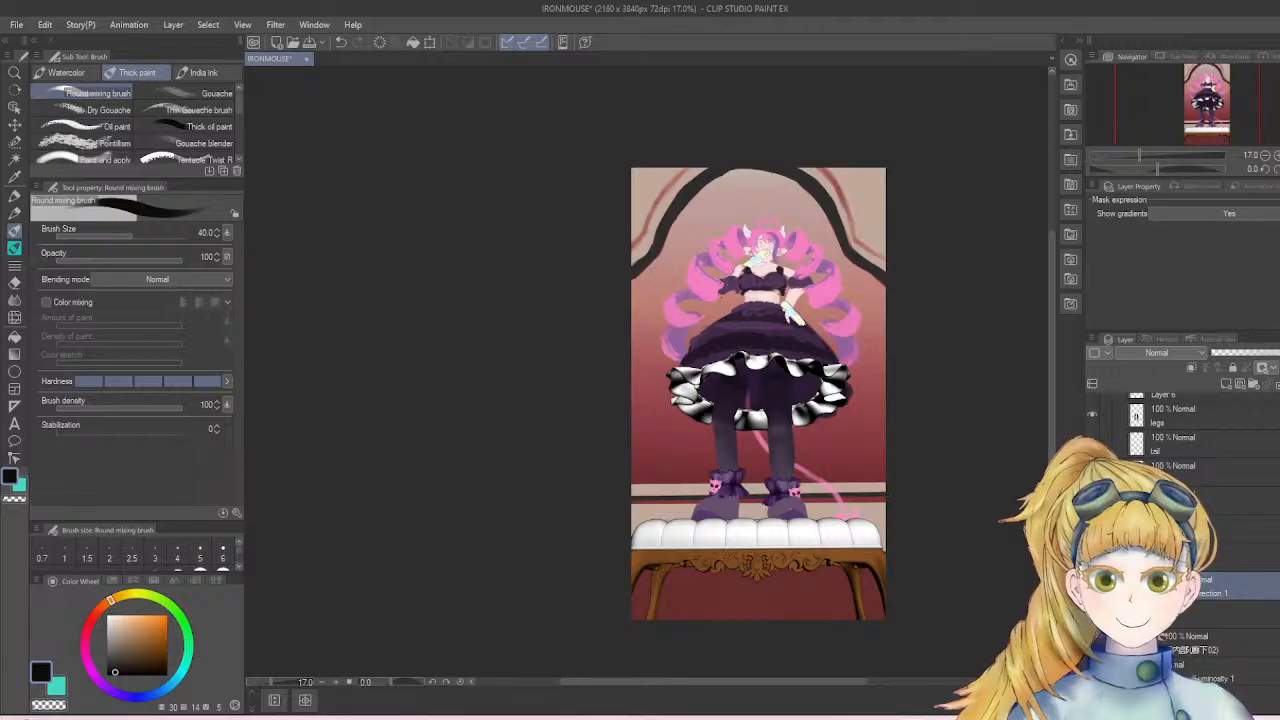
- Merge the level correction layer with the painted background layer beneath it
right_click(1235, 620)
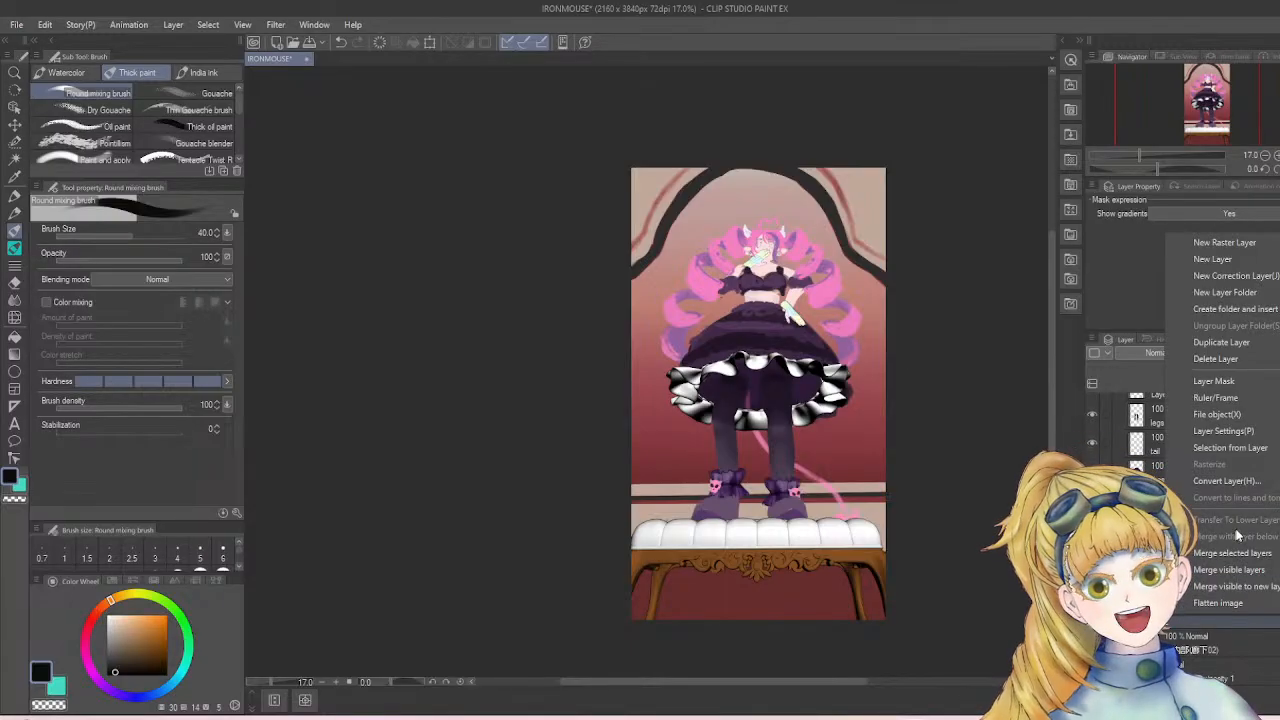
click(1260, 552)
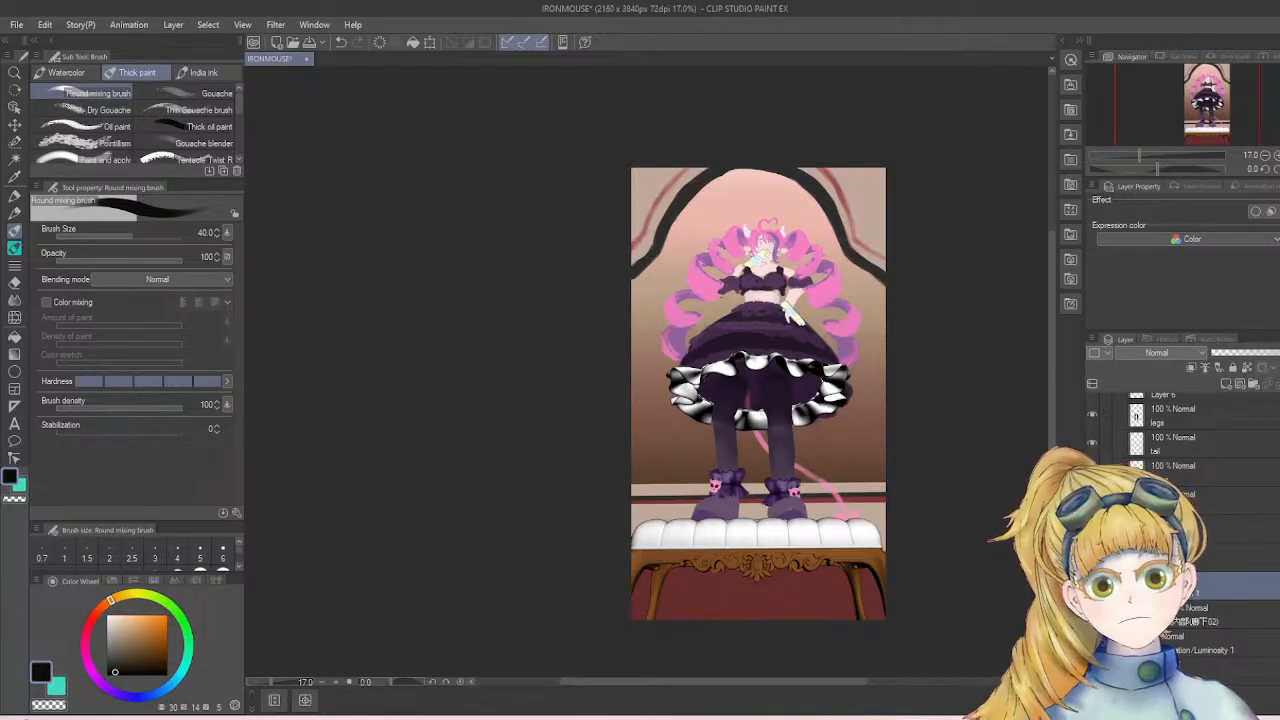
- Soften the arch outline and the painted trim lines with the Blur tool at brush size 80
scroll(847, 450, up, 1)
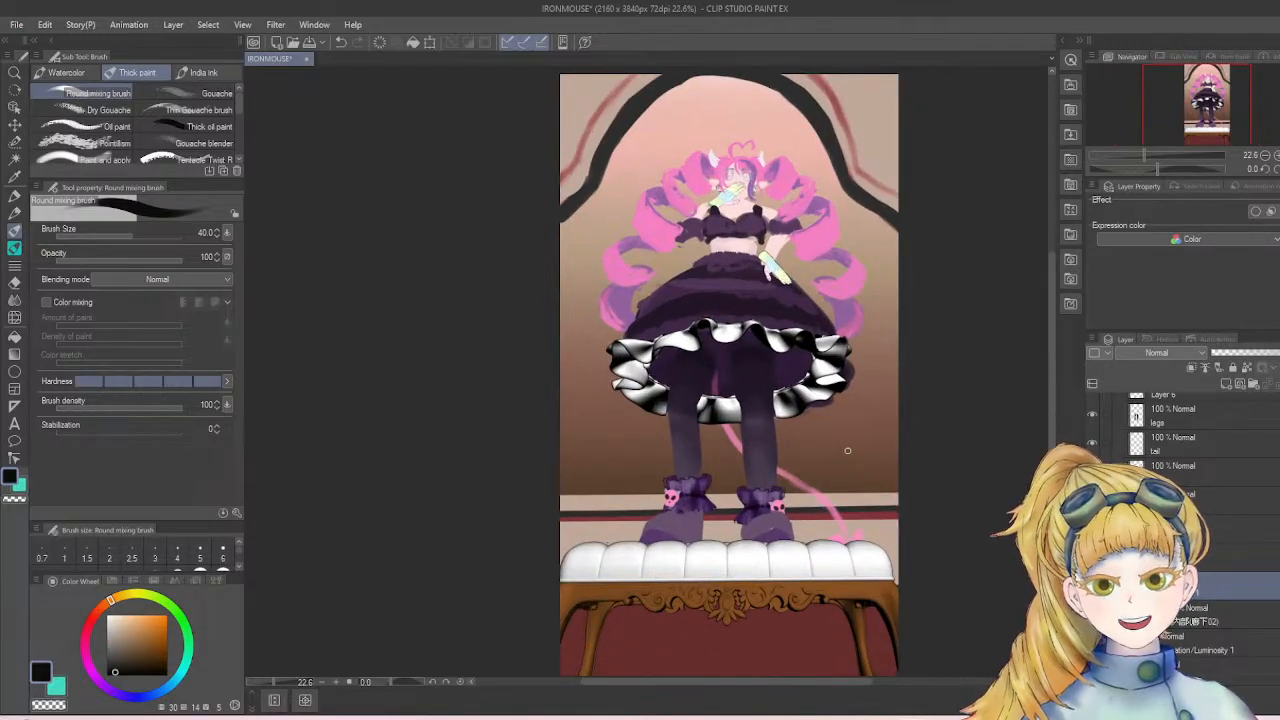
key(j)
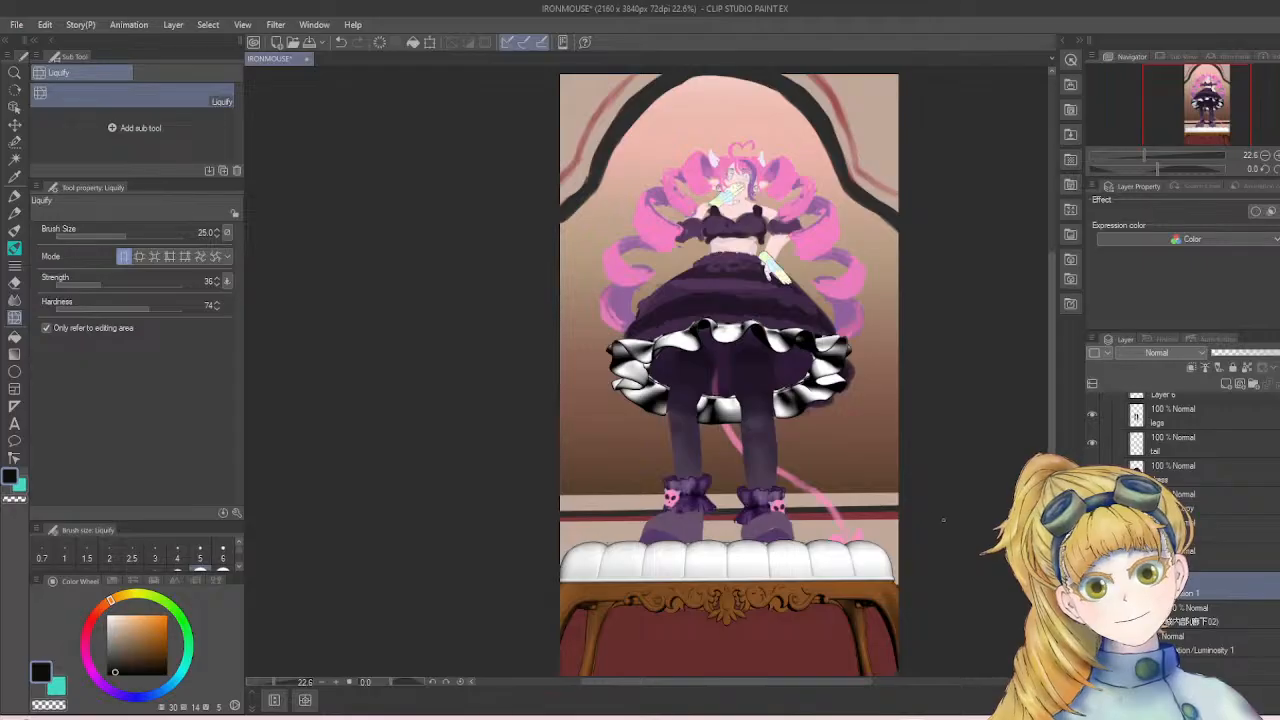
key(j)
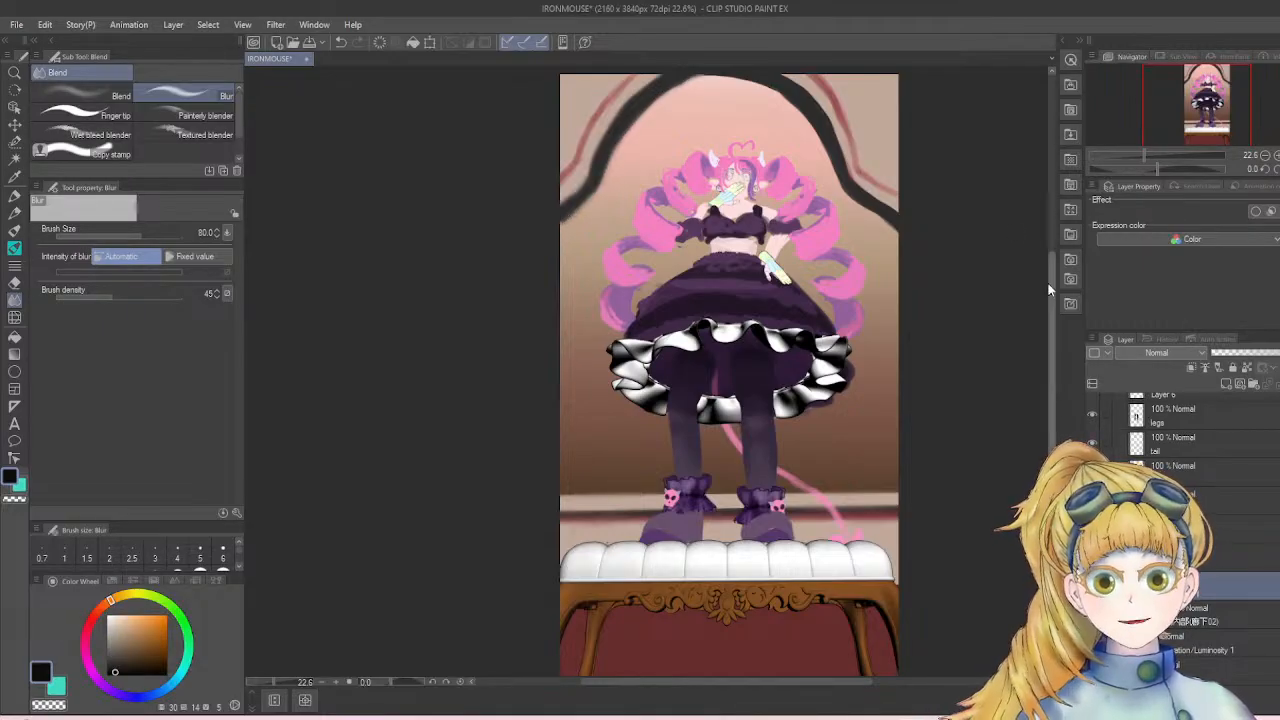
scroll(1030, 275, up, 1)
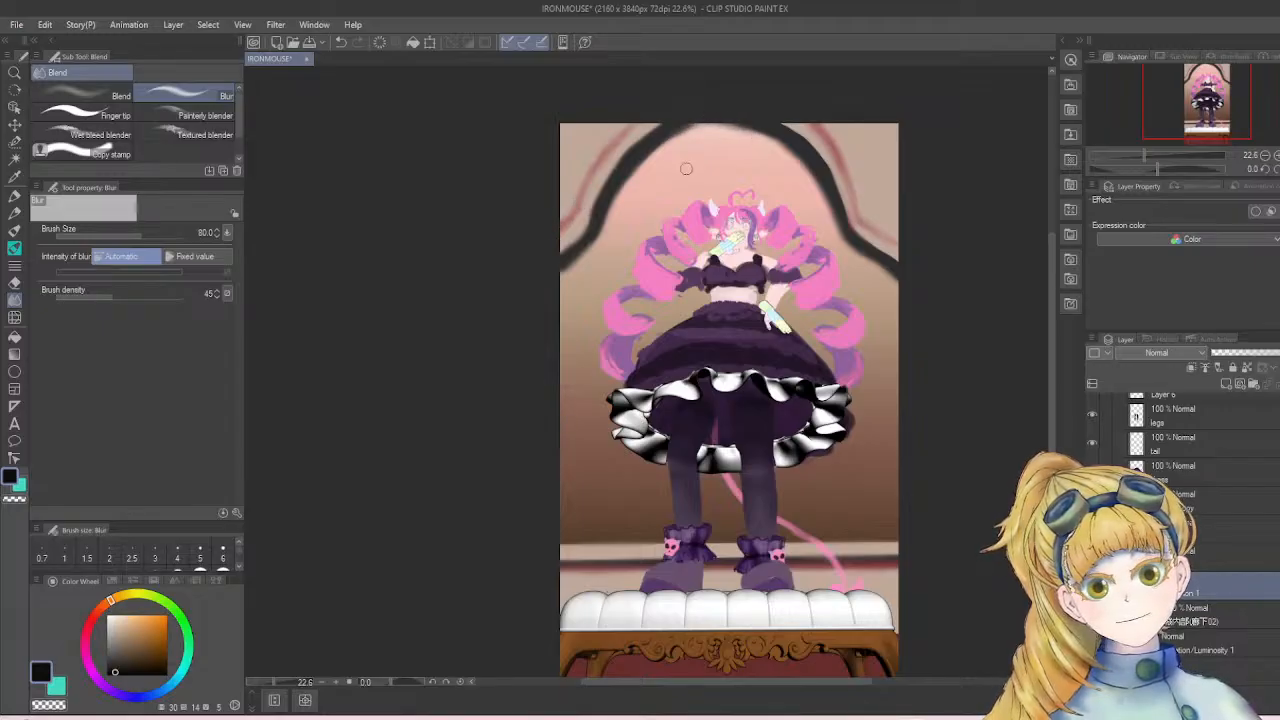
scroll(663, 209, up, 1)
scroll(663, 462, down, 3)
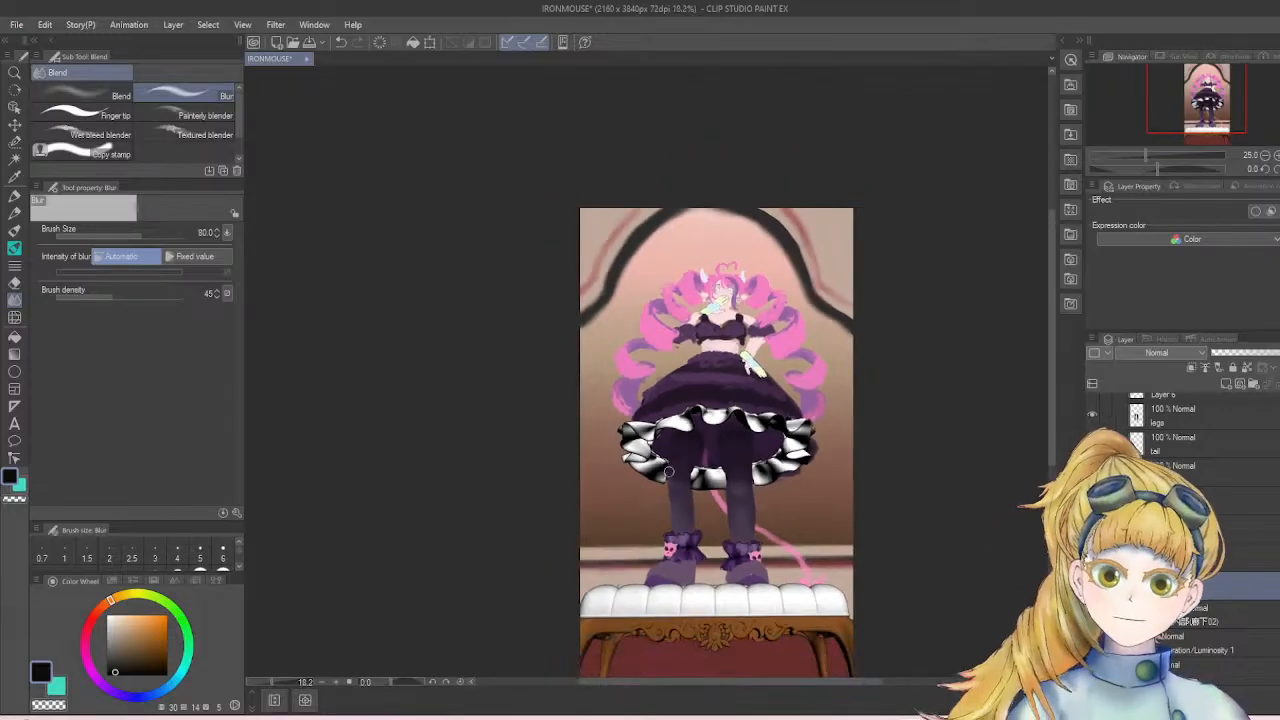
drag(1052, 398, 1035, 464)
scroll(696, 328, up, 1)
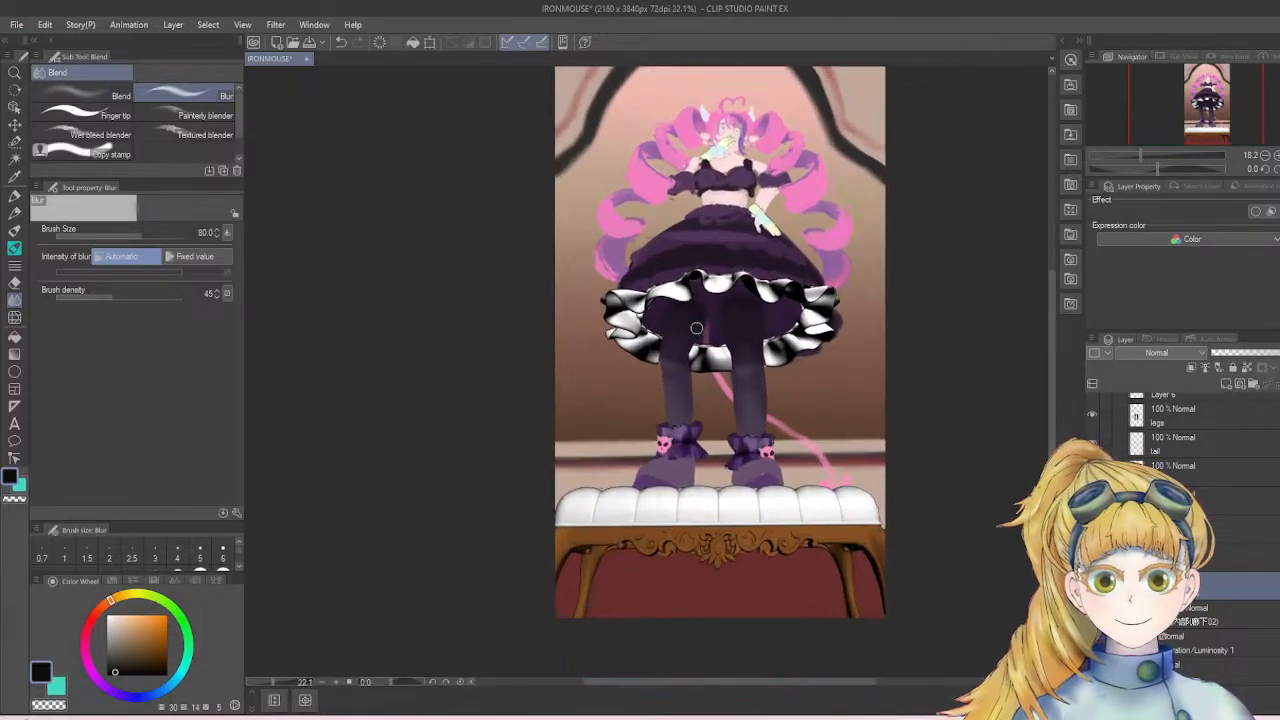
- Select the layer directly below the blurred background layer
click(1214, 621)
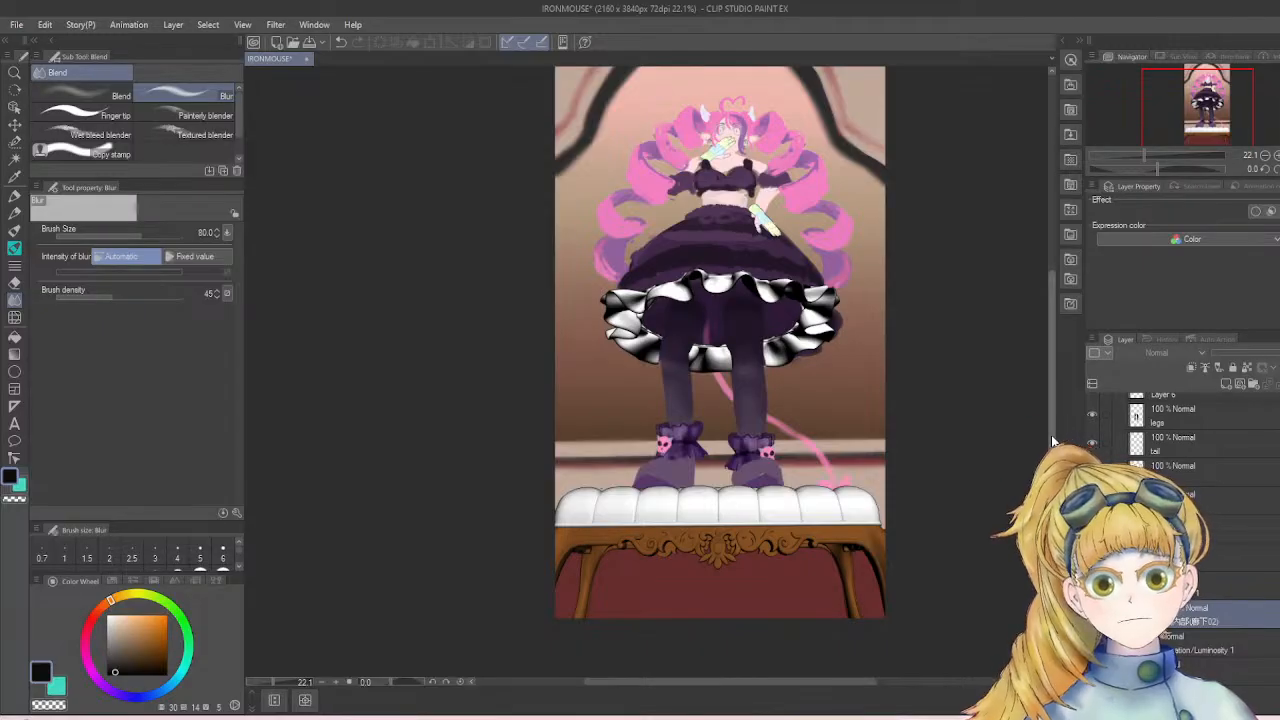
drag(1052, 436, 1054, 422)
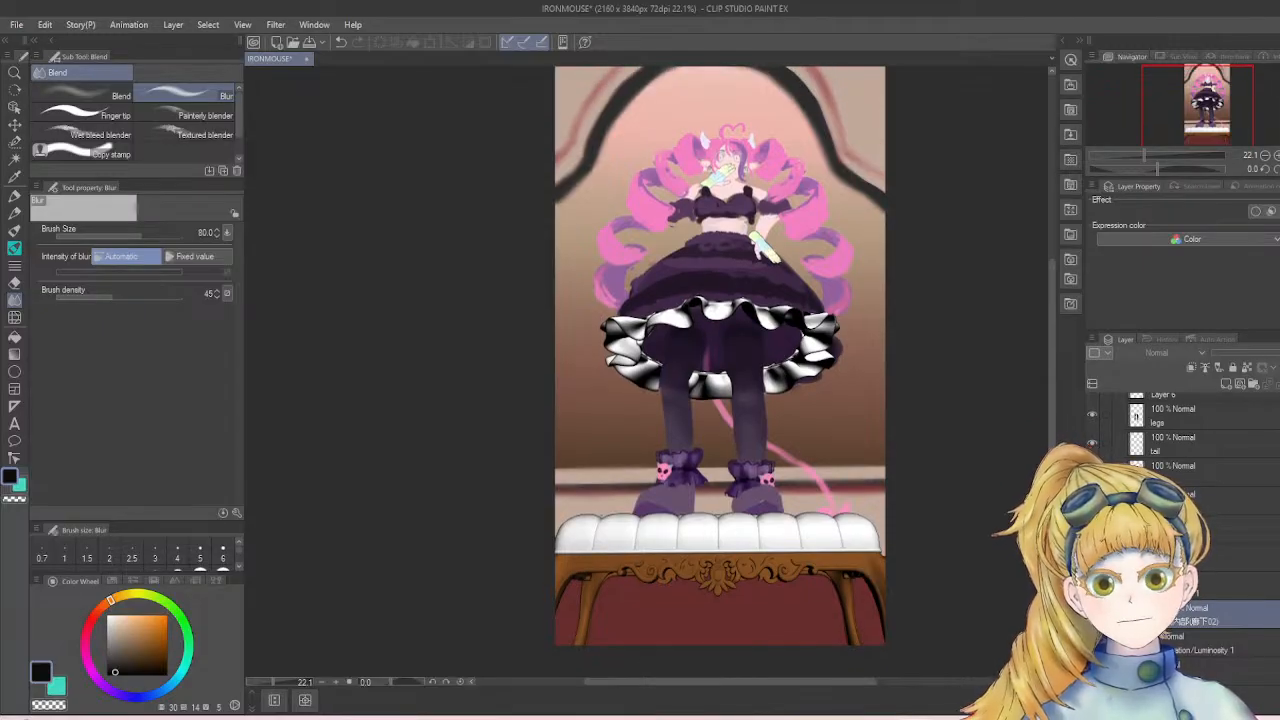
- Merge the selected corridor background layer with the one below, and combine the Copy layer with the layer directly beneath it
click(1275, 383)
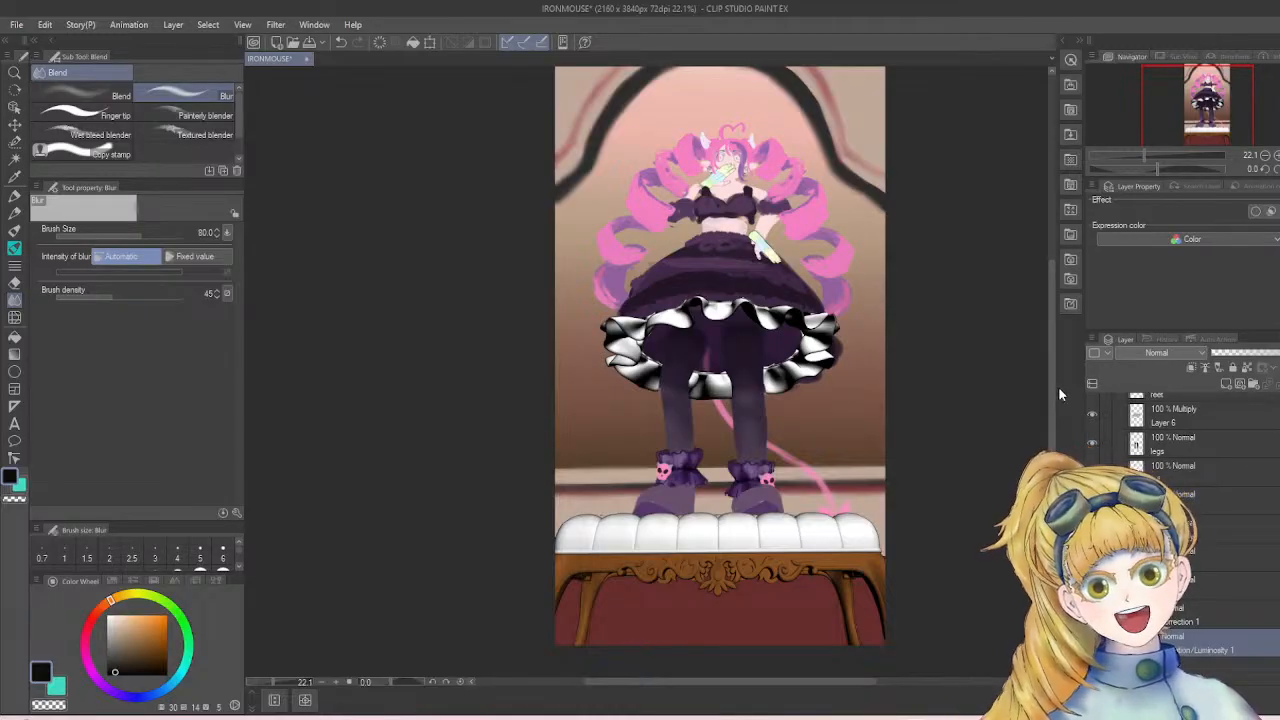
drag(1052, 380, 1052, 369)
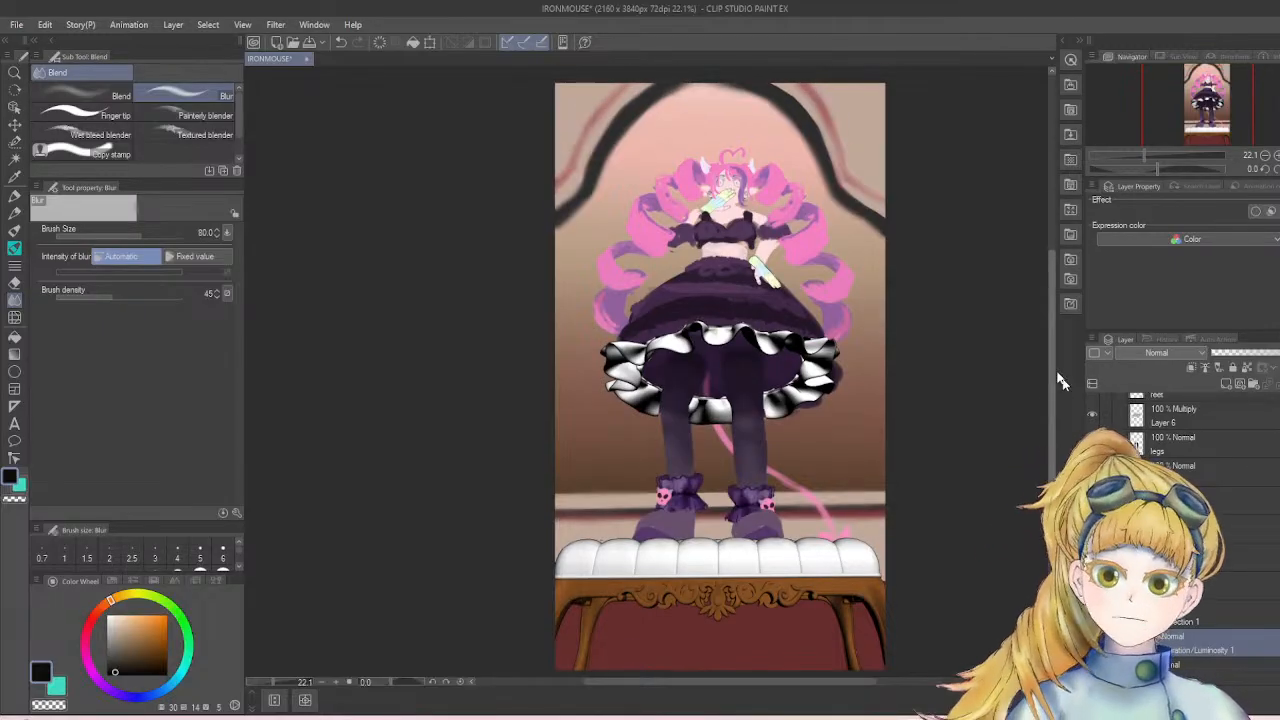
click(1247, 620)
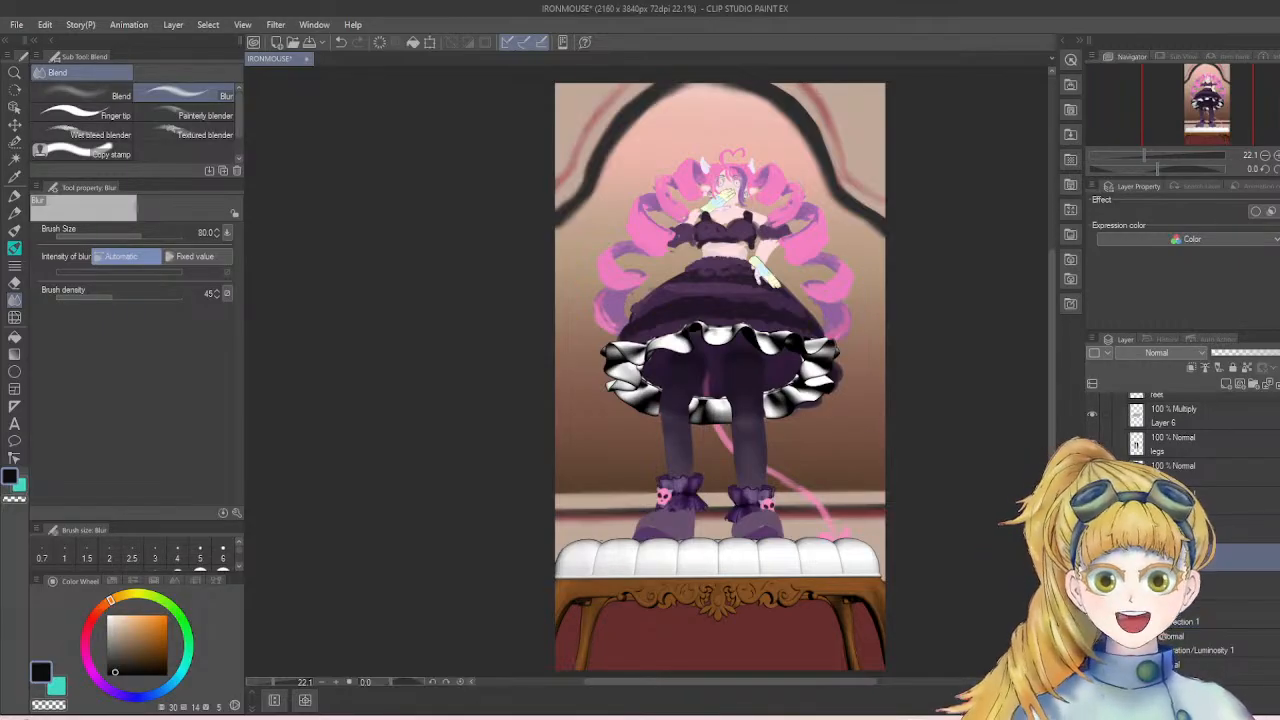
click(1210, 557)
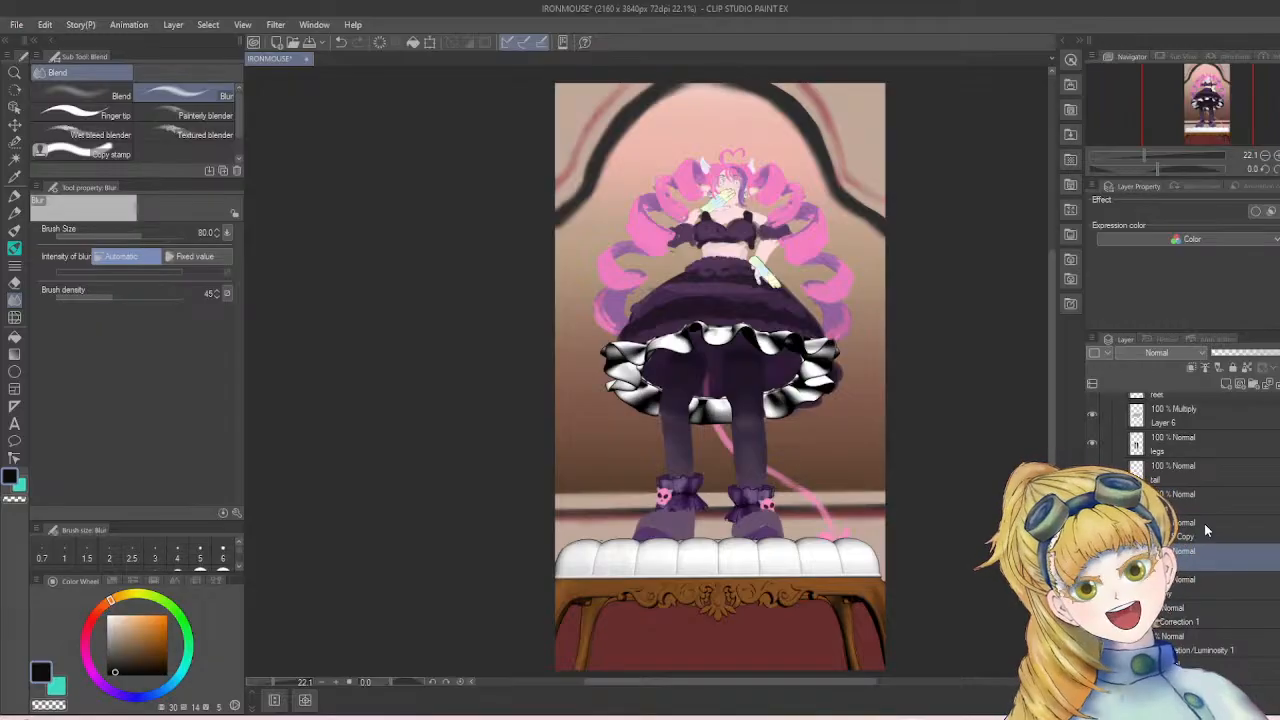
ctrl+click(1205, 525)
right_click(1204, 523)
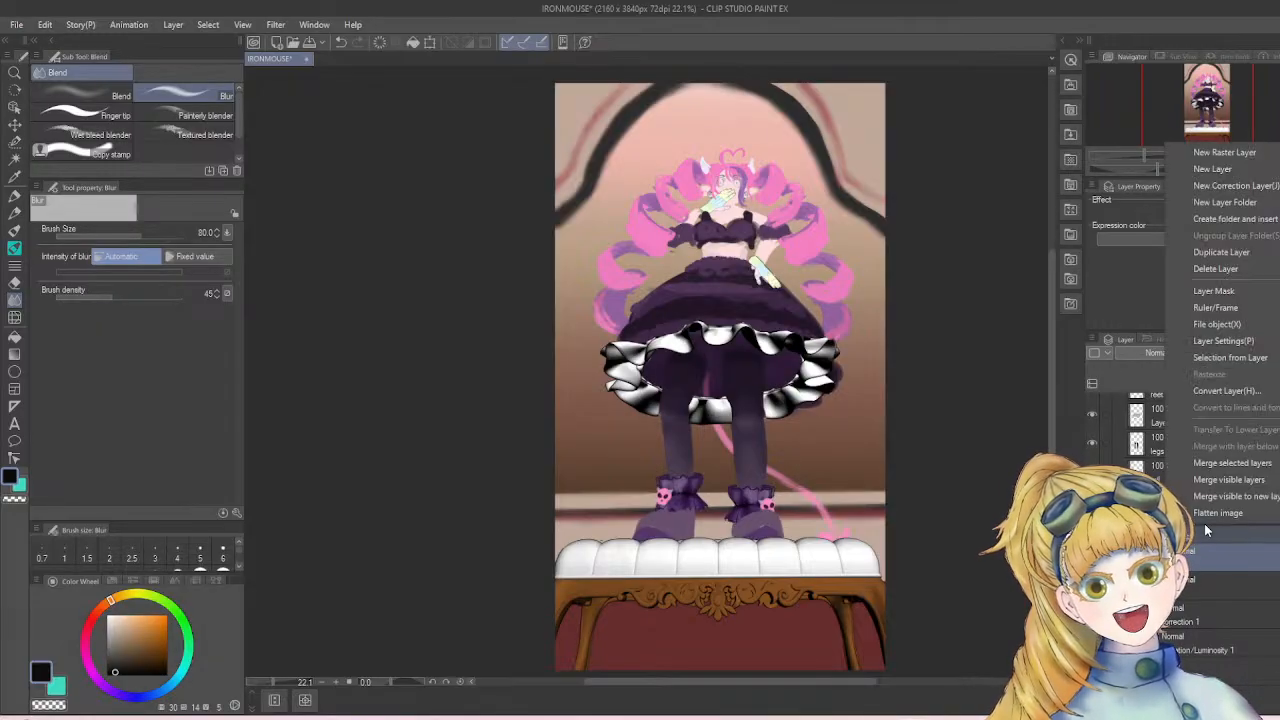
click(1232, 462)
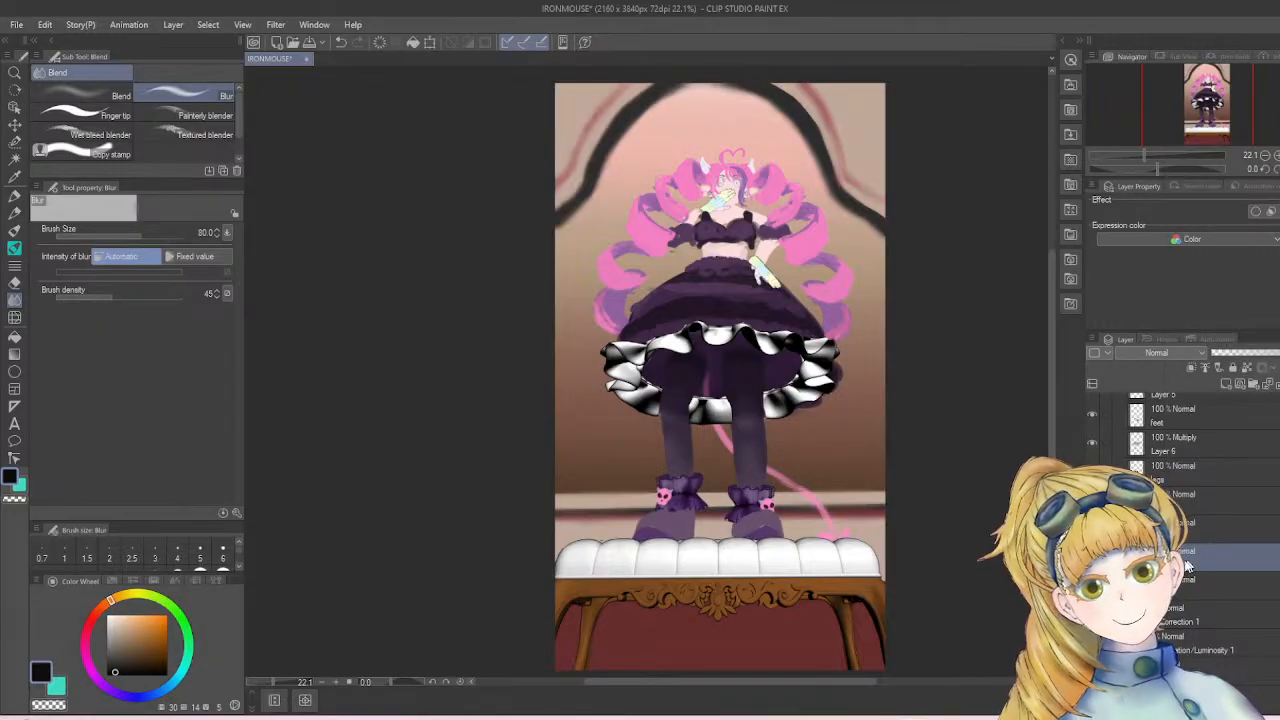
- Look through the layer stack and examine the full illustration of the figure standing on the bench at several magnifications
scroll(1185, 520, up, 6)
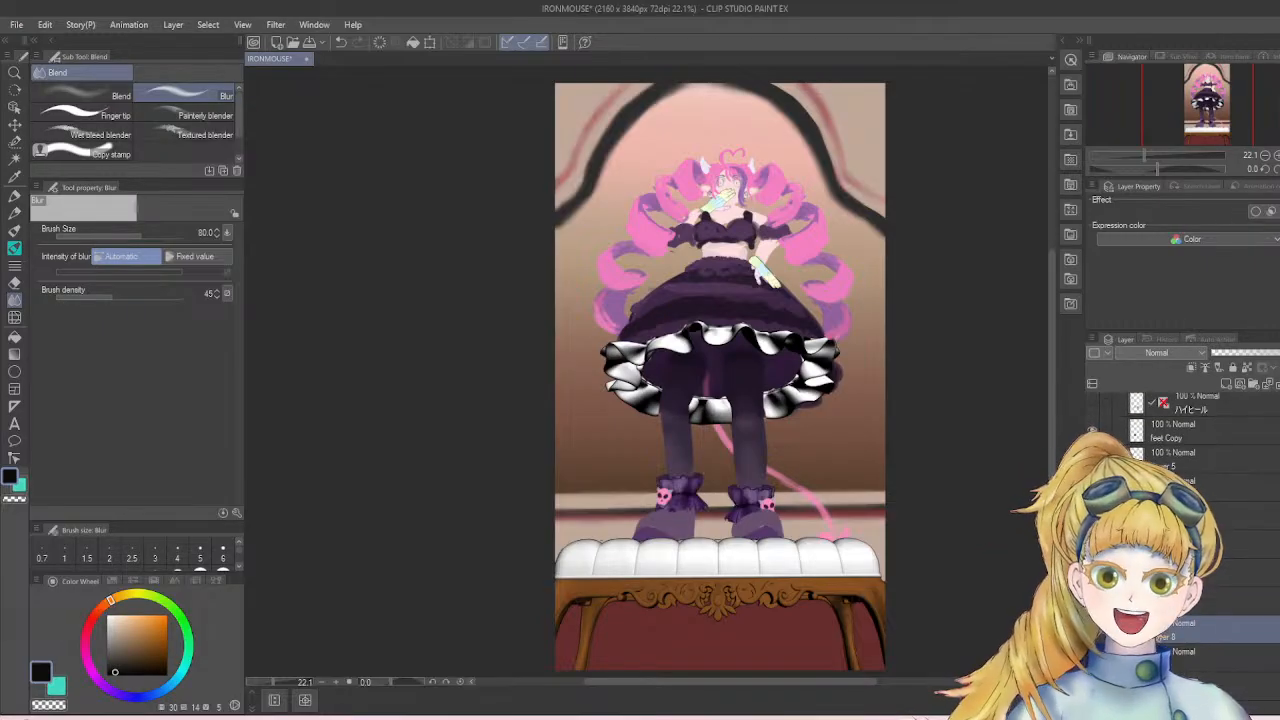
scroll(1185, 500, up, 1)
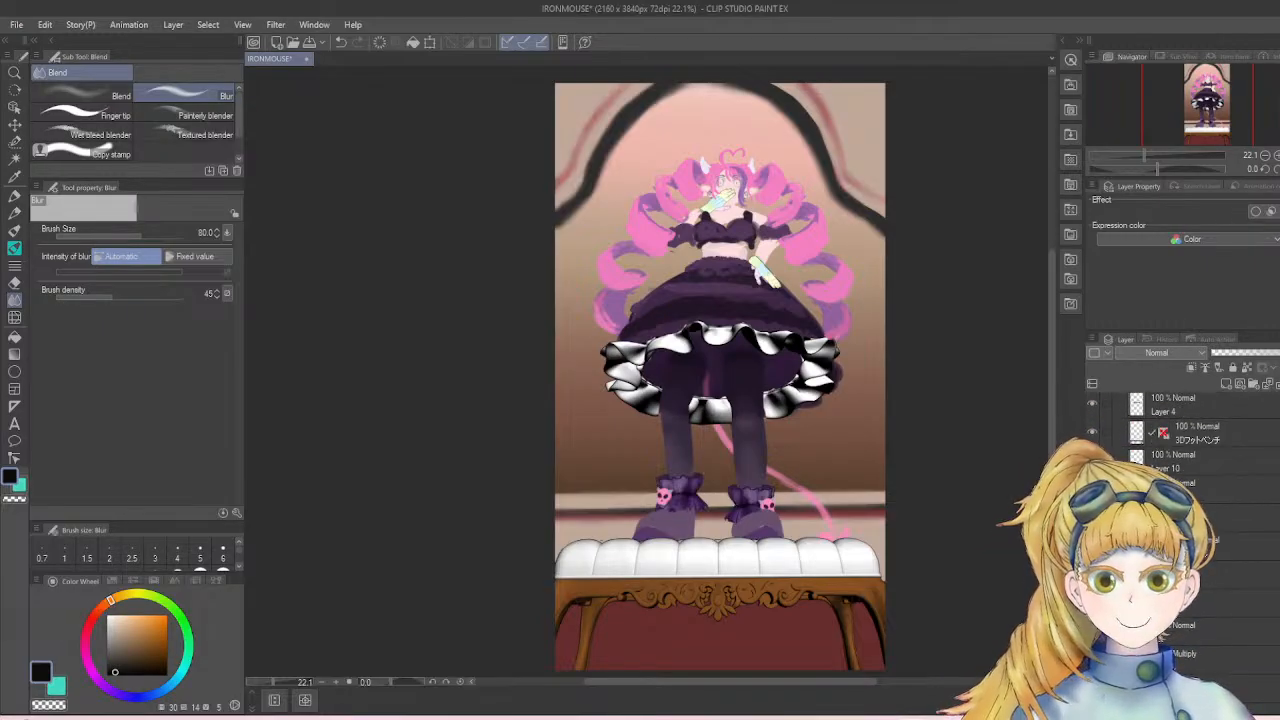
scroll(1185, 430, down, 1)
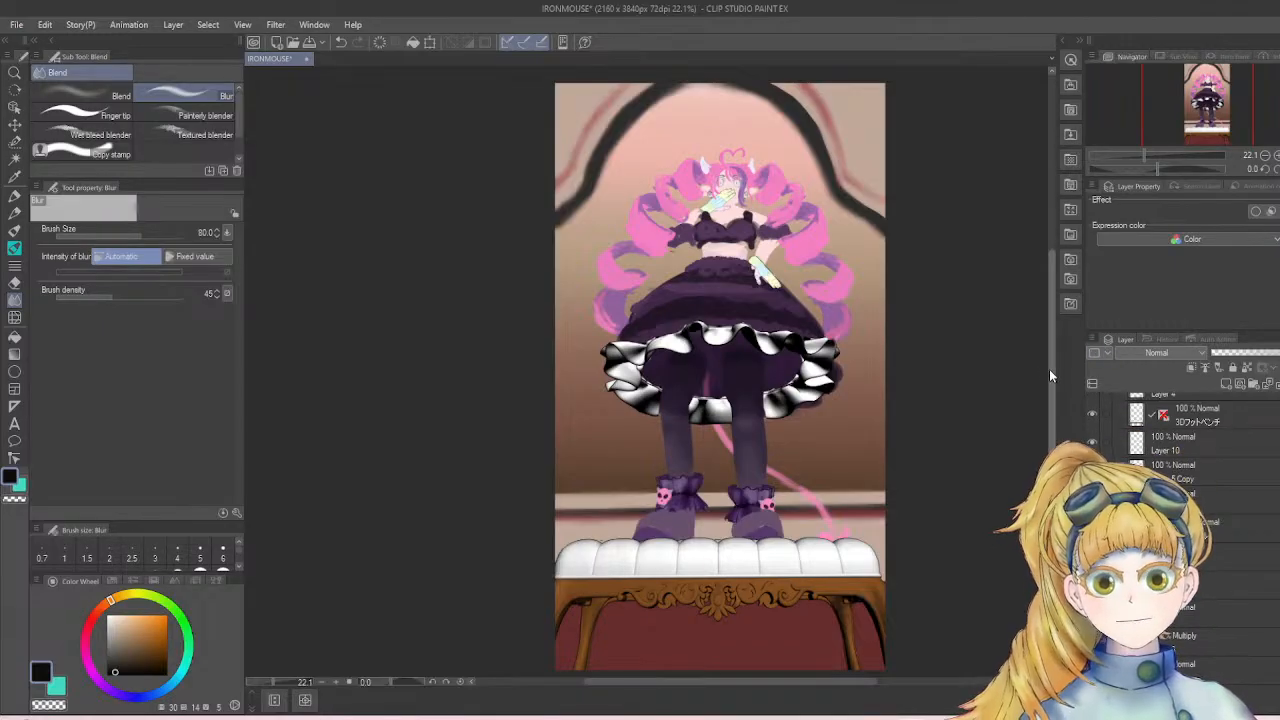
scroll(1047, 380, down, 2)
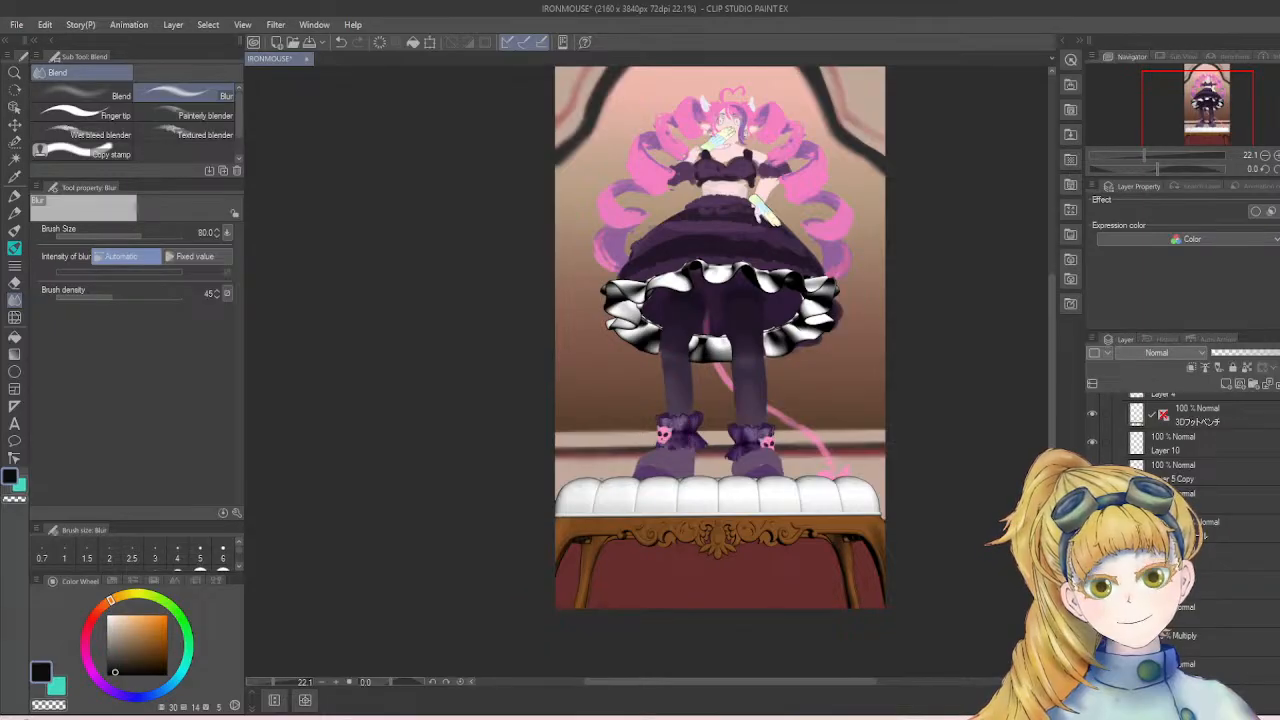
scroll(951, 452, down, 1)
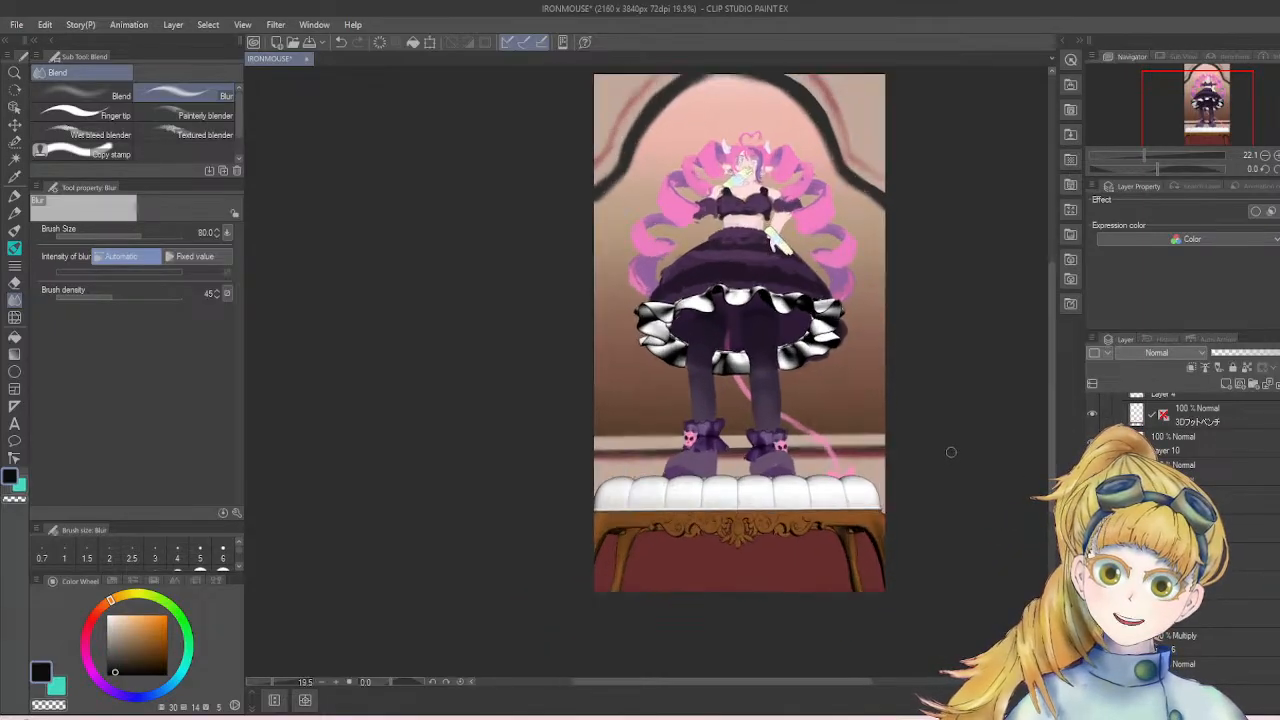
scroll(951, 452, up, 1)
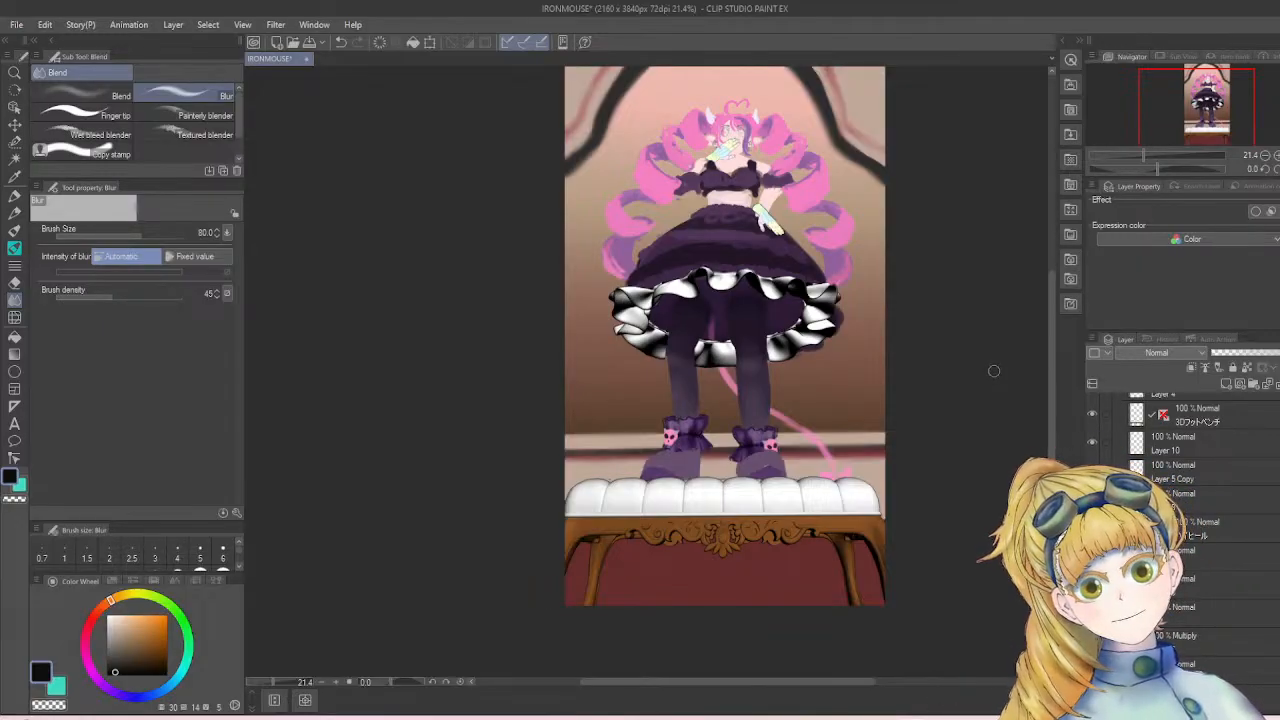
scroll(1049, 327, up, 2)
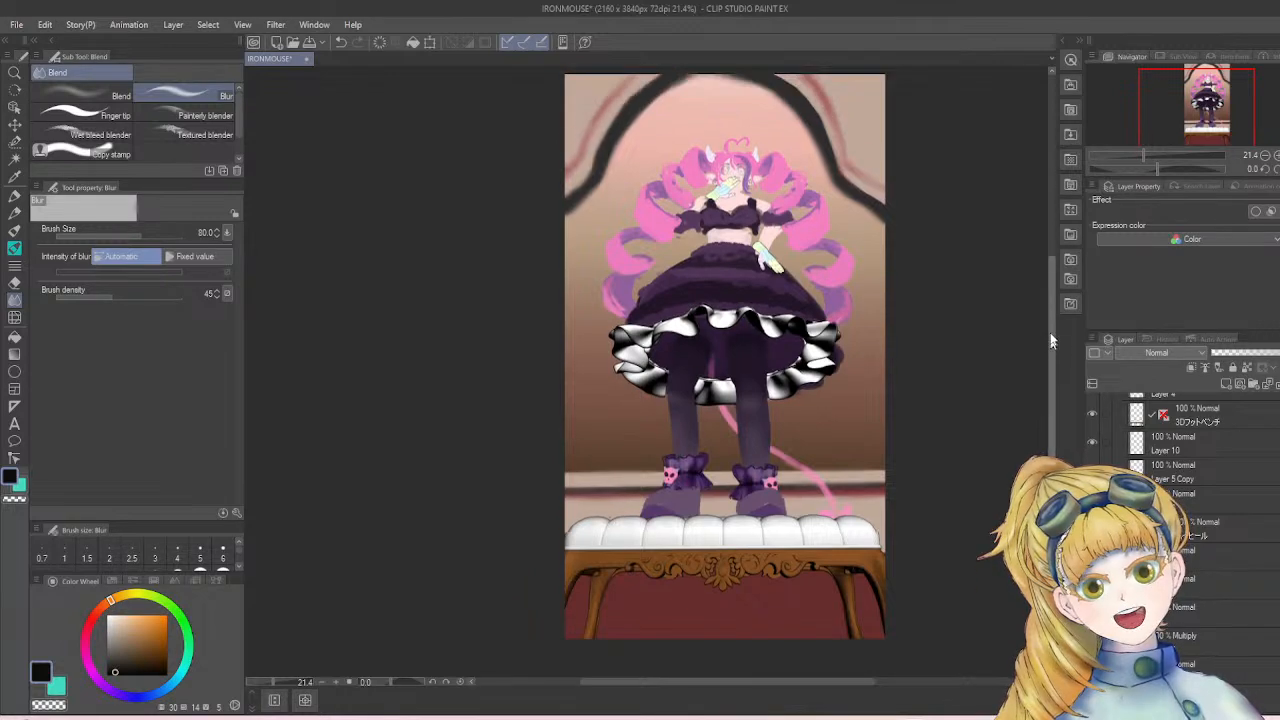
scroll(875, 350, up, 3)
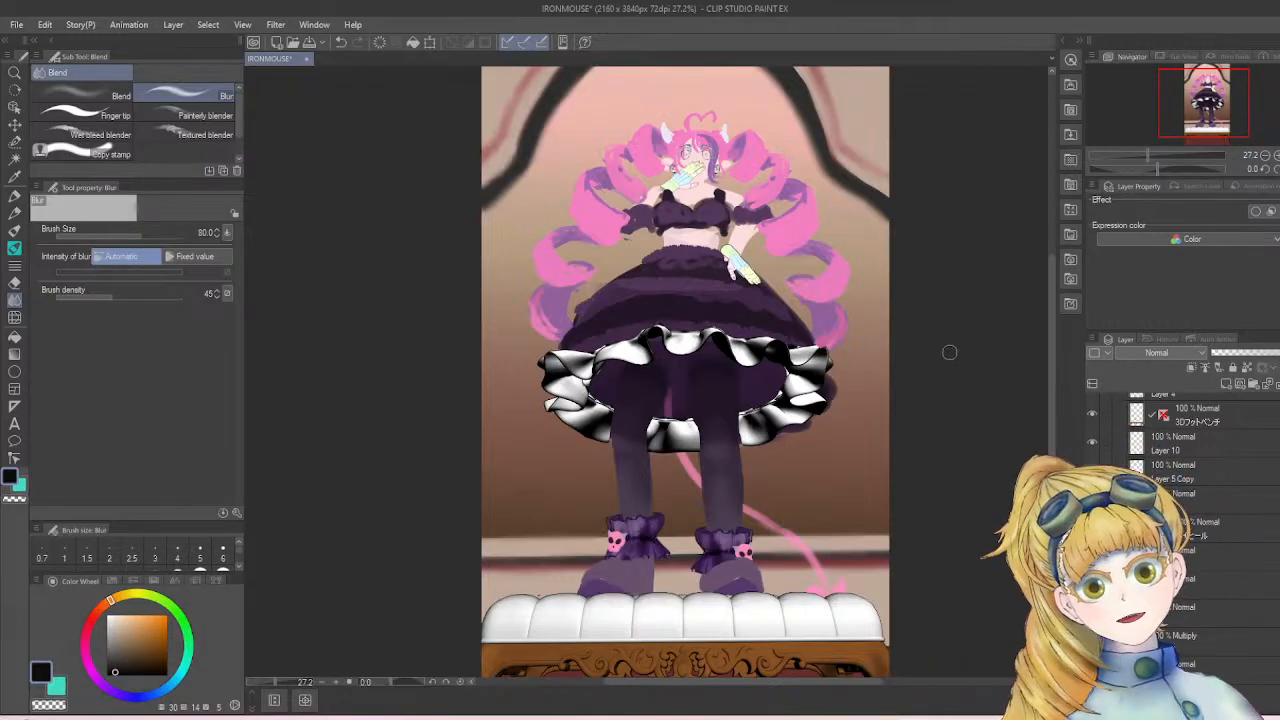
scroll(921, 341, up, 3)
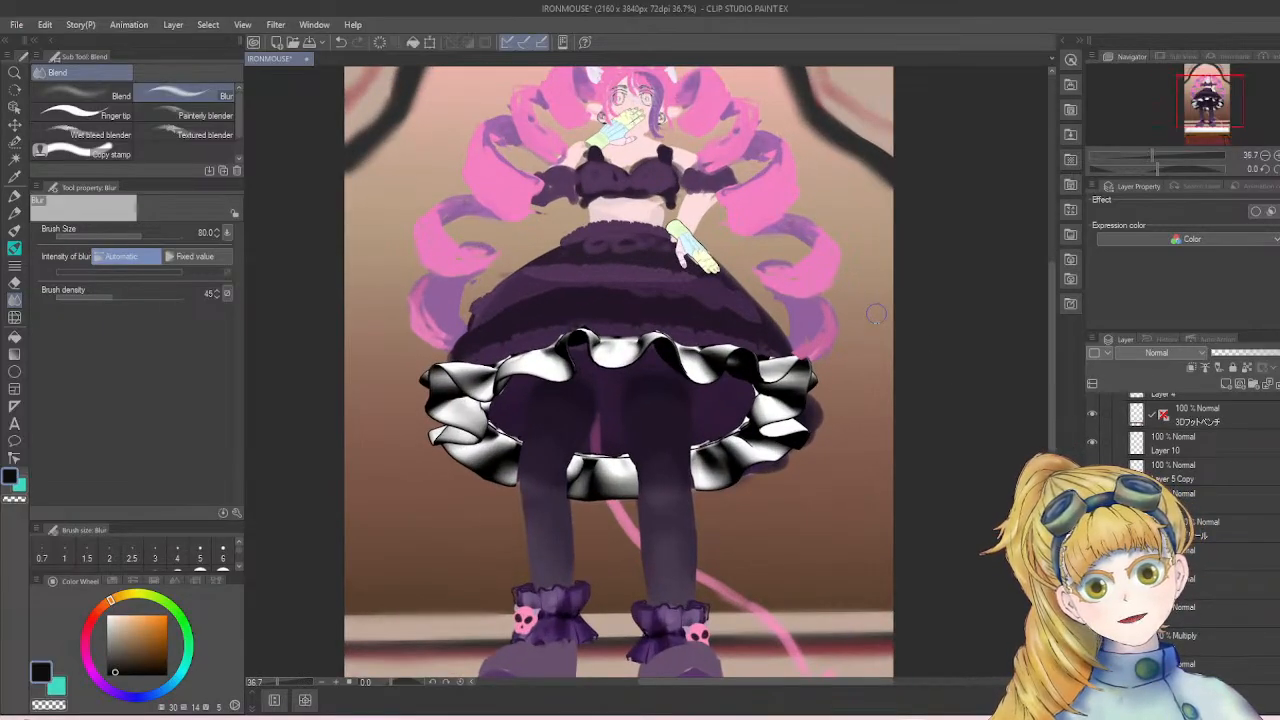
scroll(875, 314, down, 1)
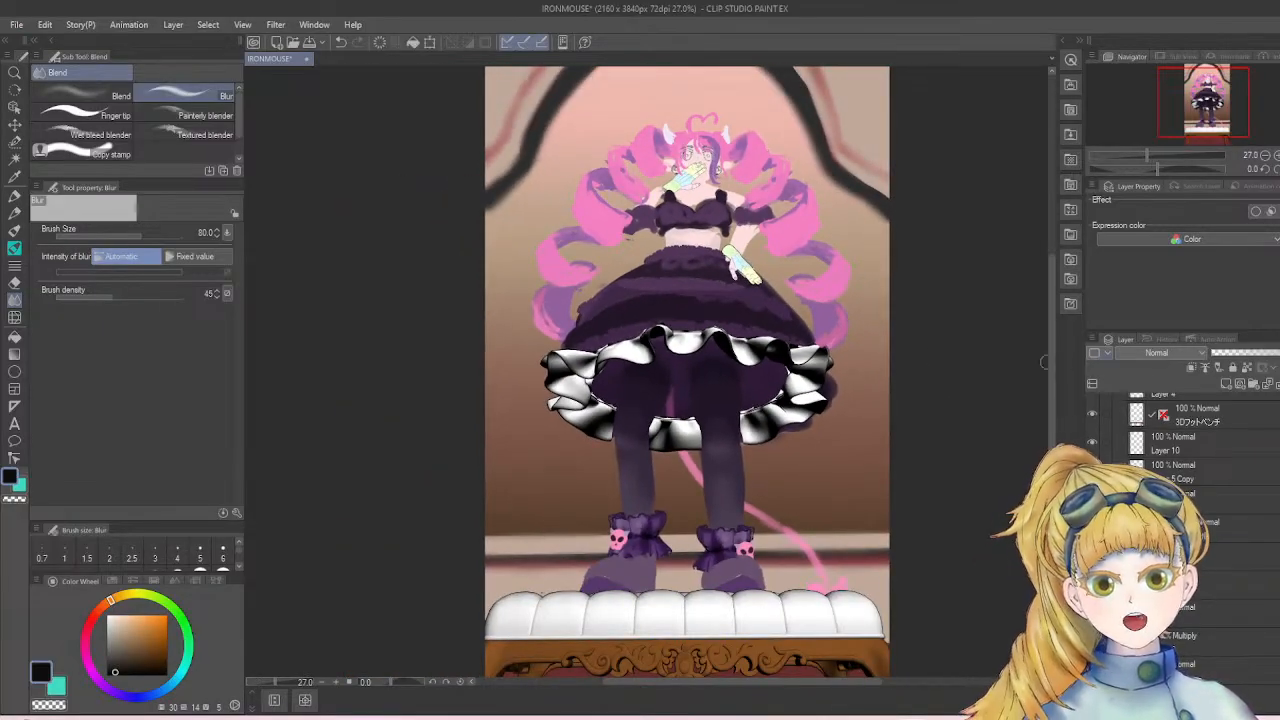
- Hide the 3Dフットベンチ layer to check the painting beneath the bench, and show it again
drag(1050, 365, 1047, 428)
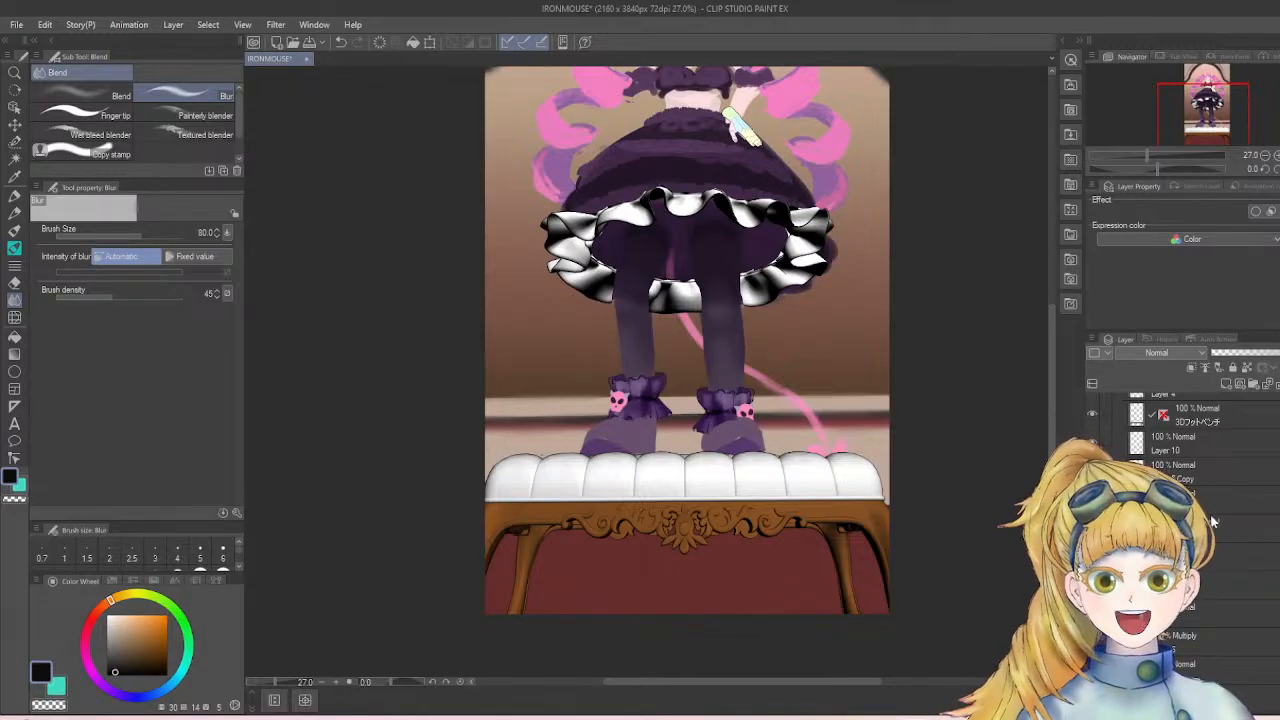
scroll(1211, 516, down, 1)
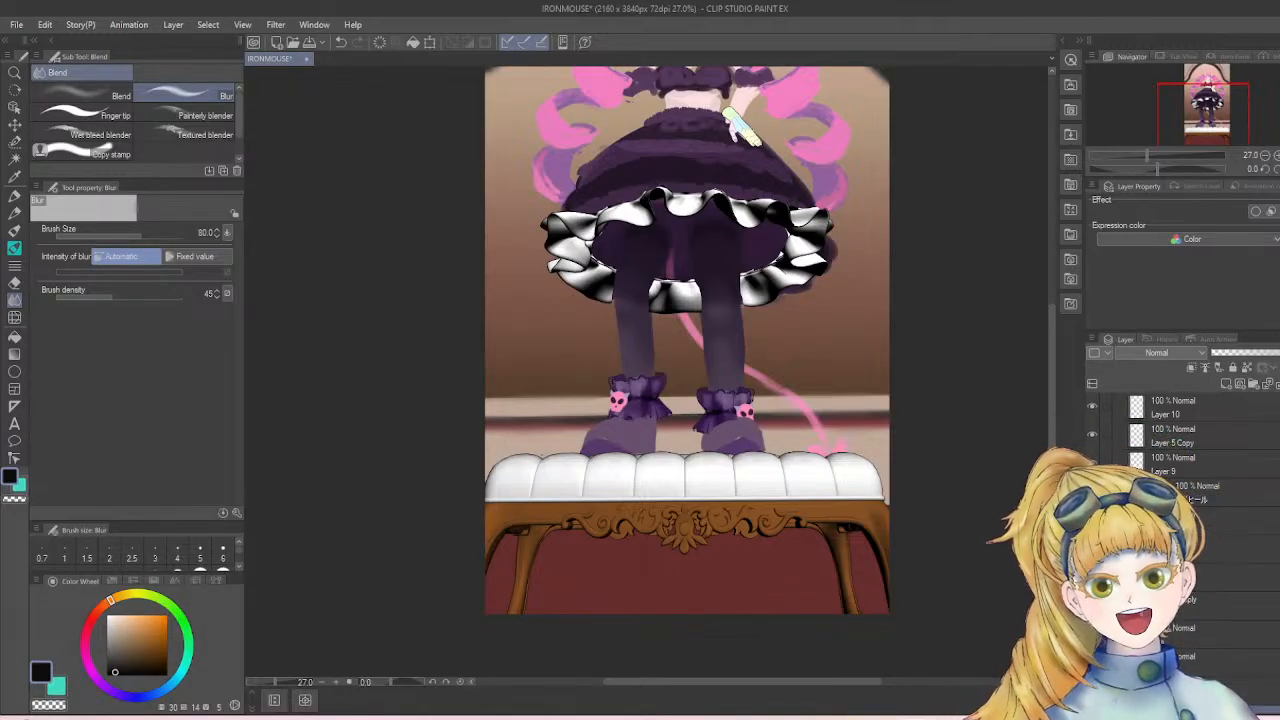
scroll(1185, 430, up, 1)
click(1092, 432)
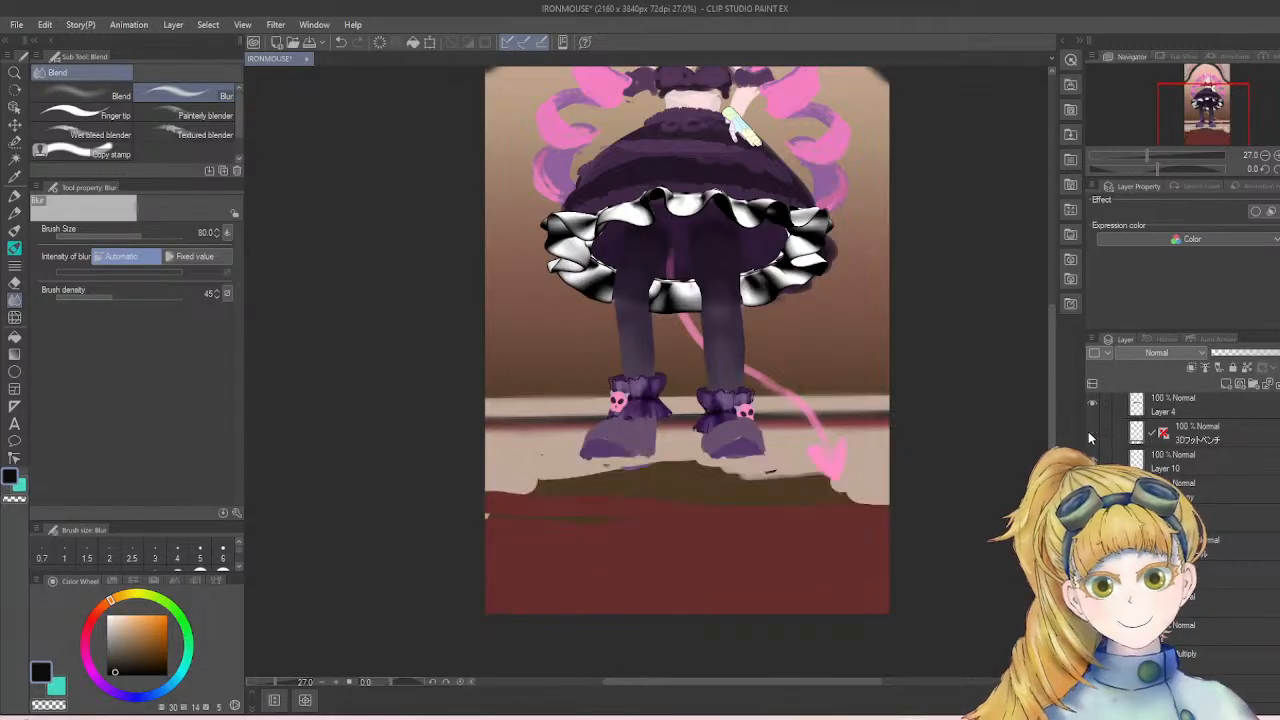
click(1092, 432)
- Create a new raster layer directly above the 3Dフットベンチ layer and sample the brown of the bench's wooden frame
click(1124, 436)
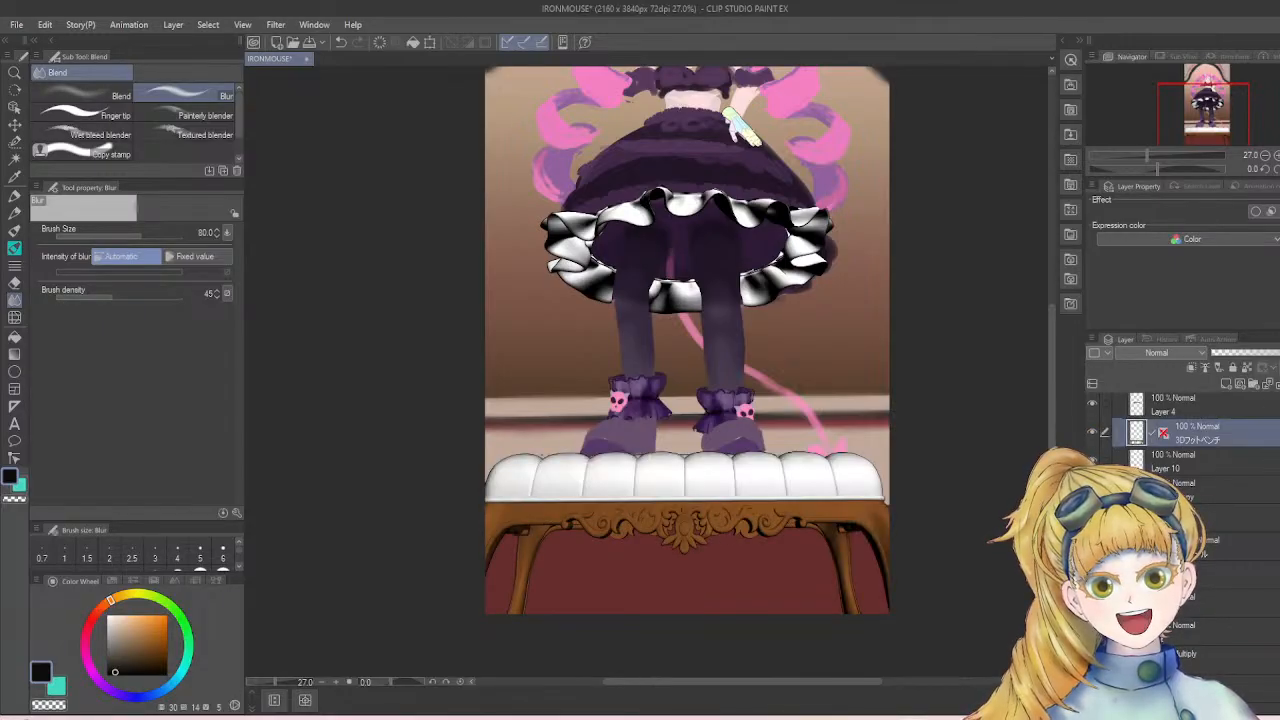
click(1222, 388)
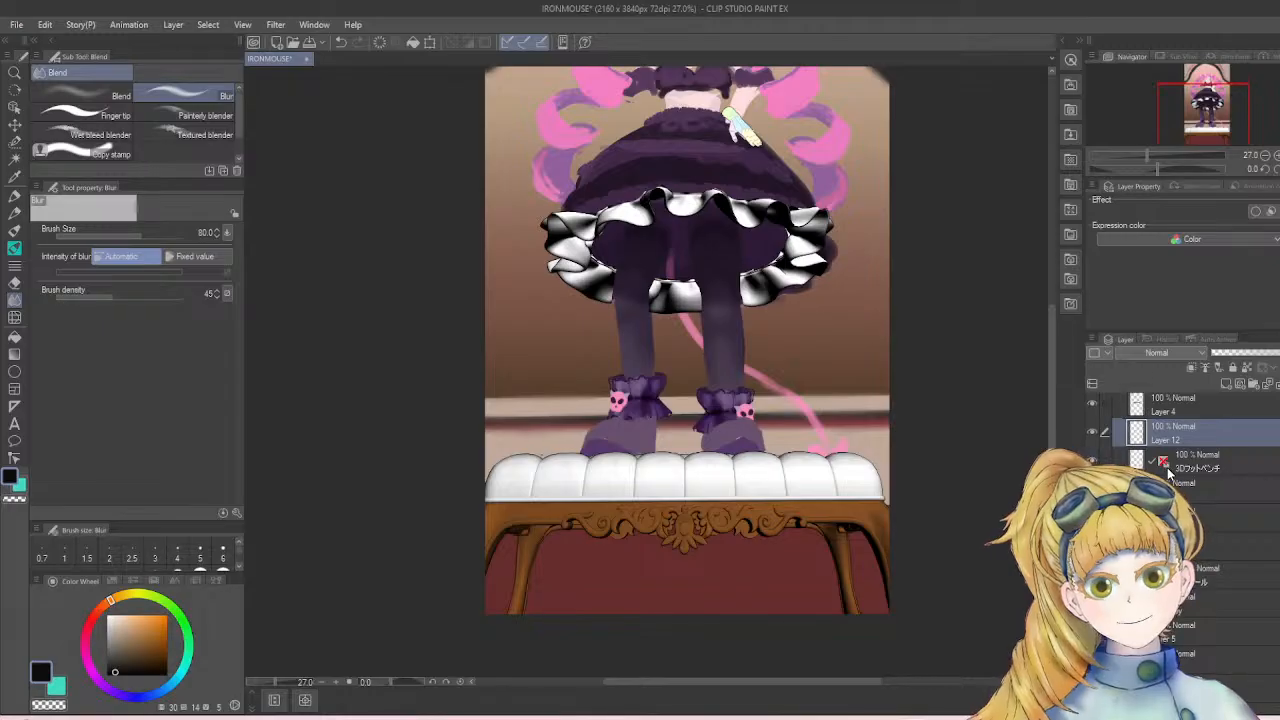
drag(1051, 416, 1051, 449)
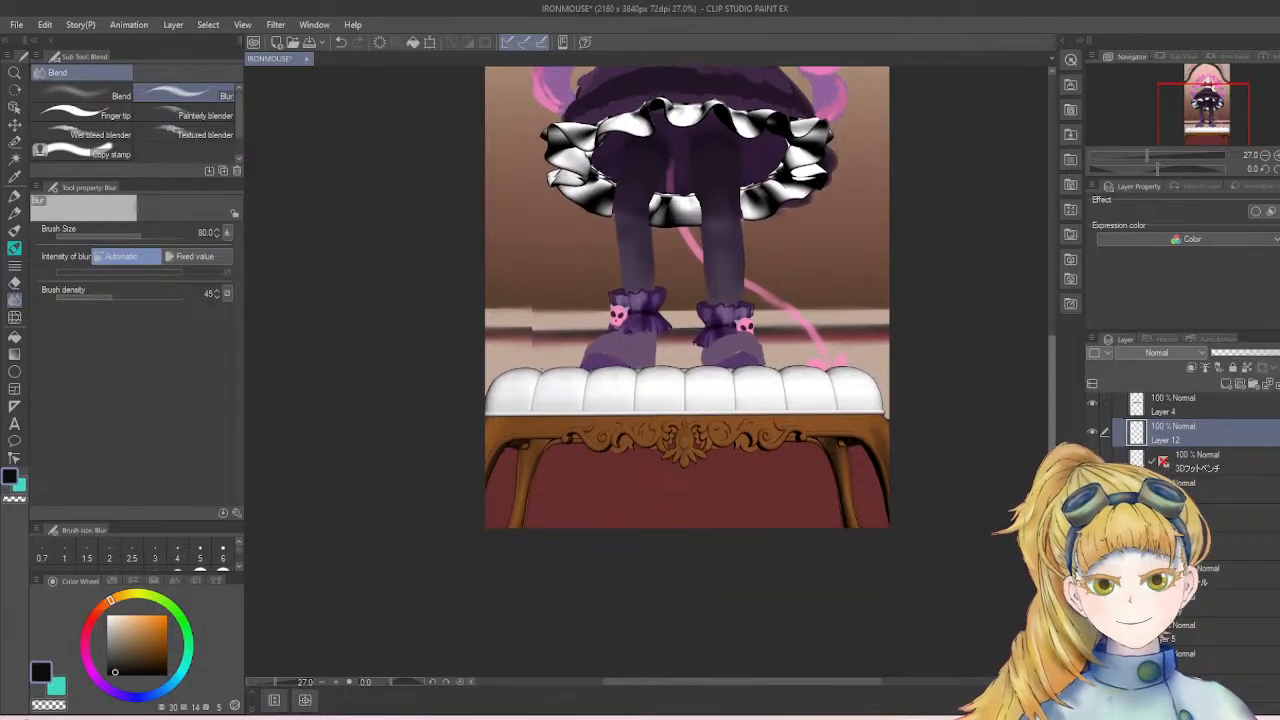
alt+click(773, 425)
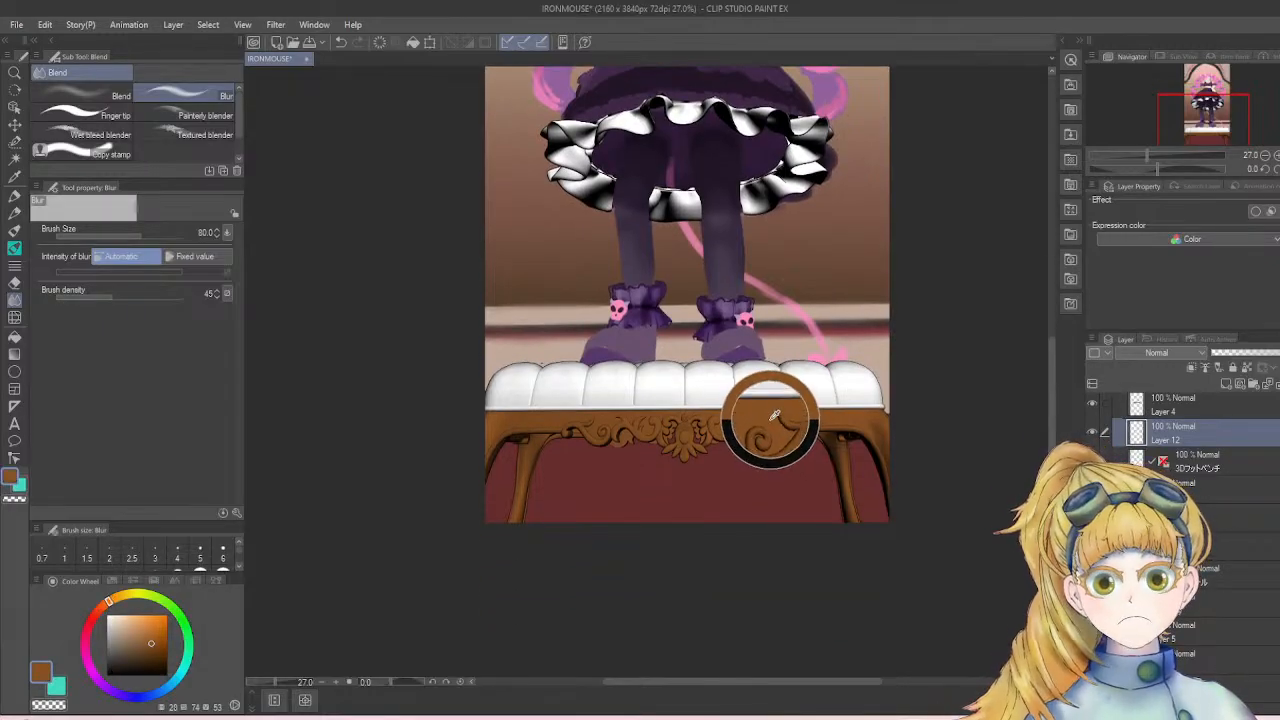
- Lower the opacity of the 3Dフットベンチ layer to 43% and make Layer 12 active for tracing
scroll(718, 430, up, 1)
scroll(718, 430, up, 1)
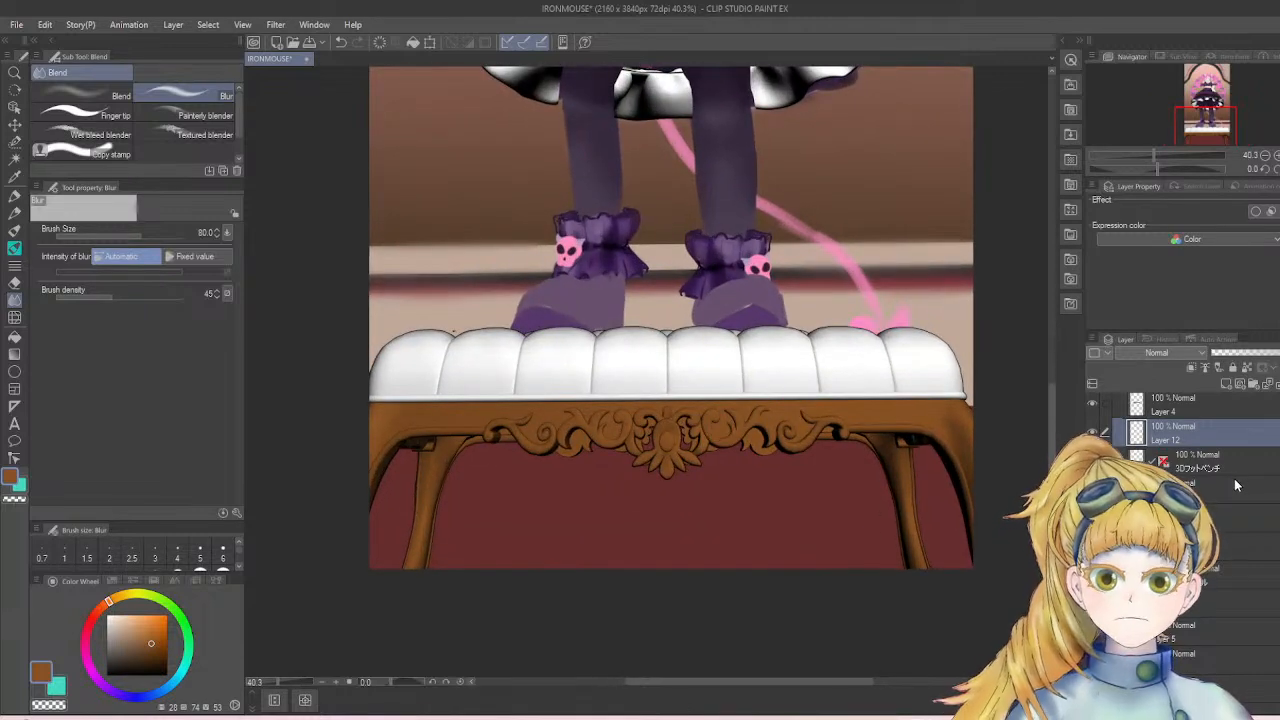
click(1228, 462)
click(1255, 354)
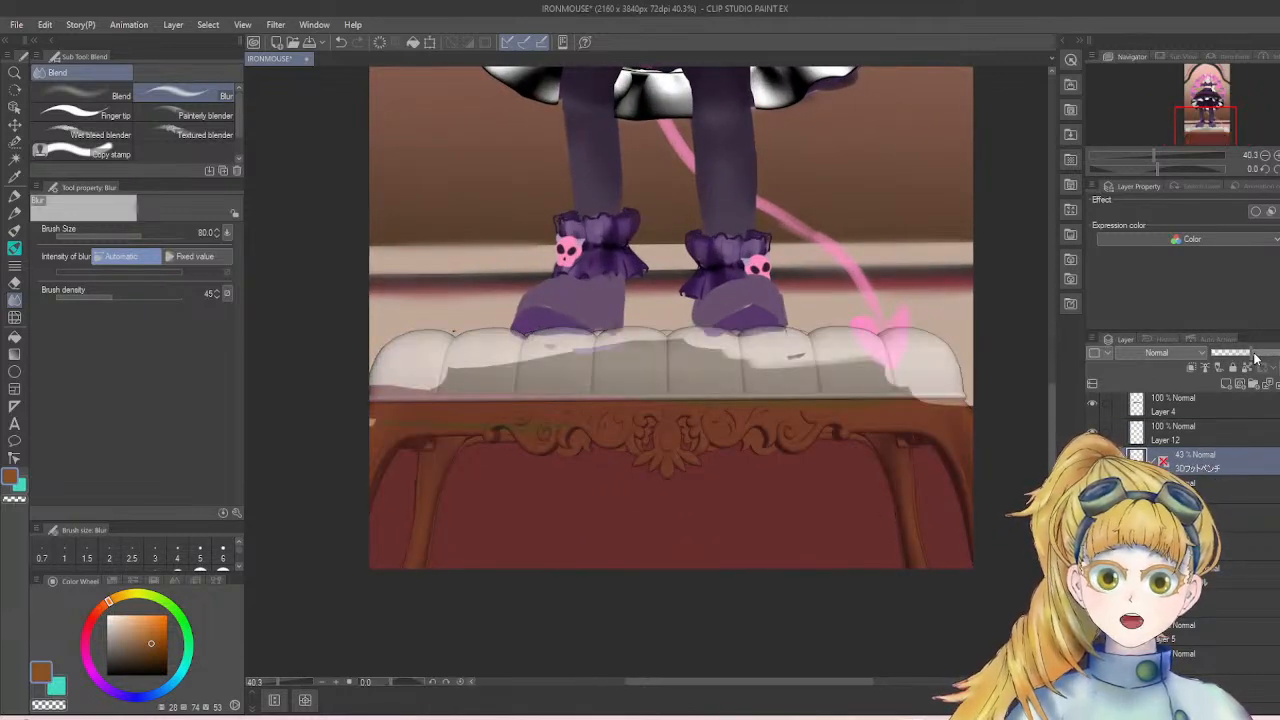
click(1255, 440)
- Paint over the bench's central ornament and the first scrolls to its right in brown with the Round mixing brush
scroll(700, 440, up, 1)
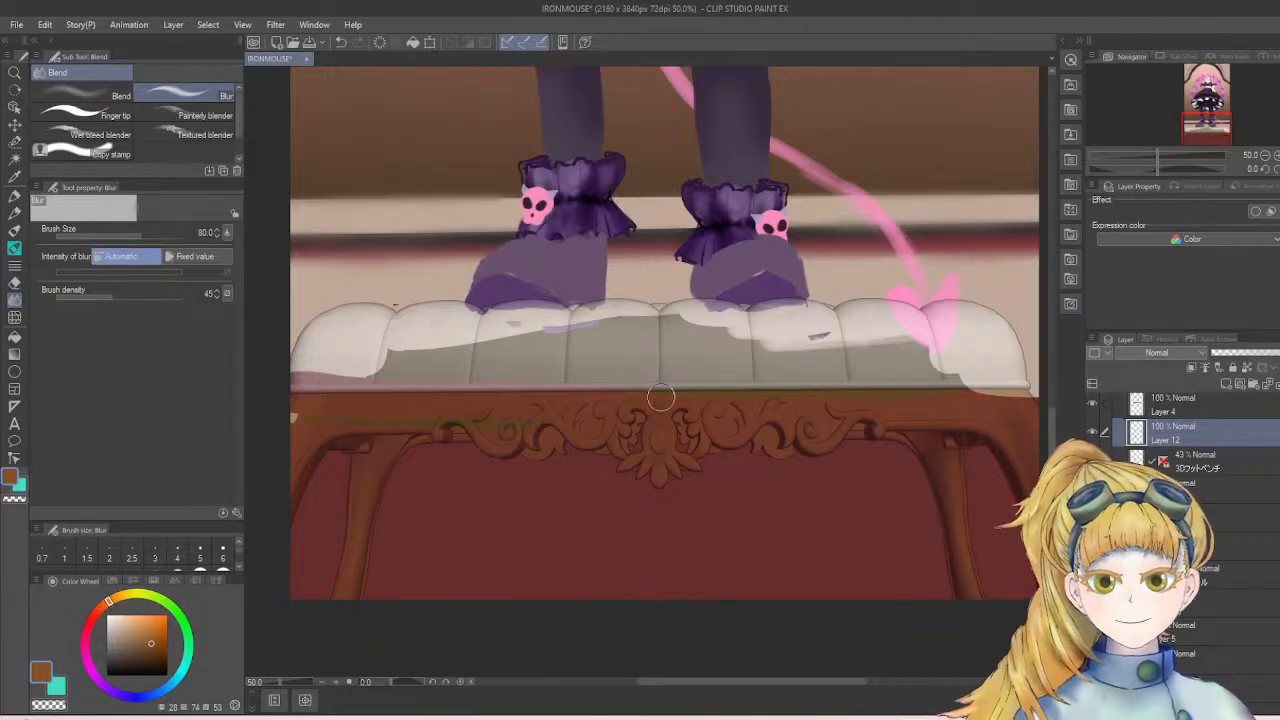
key(b)
mouse_move(653, 438)
mouse_down()
mouse_move(655, 420)
mouse_move(660, 455)
mouse_move(665, 415)
mouse_move(665, 450)
mouse_move(649, 428)
mouse_move(664, 395)
mouse_move(644, 396)
mouse_up()
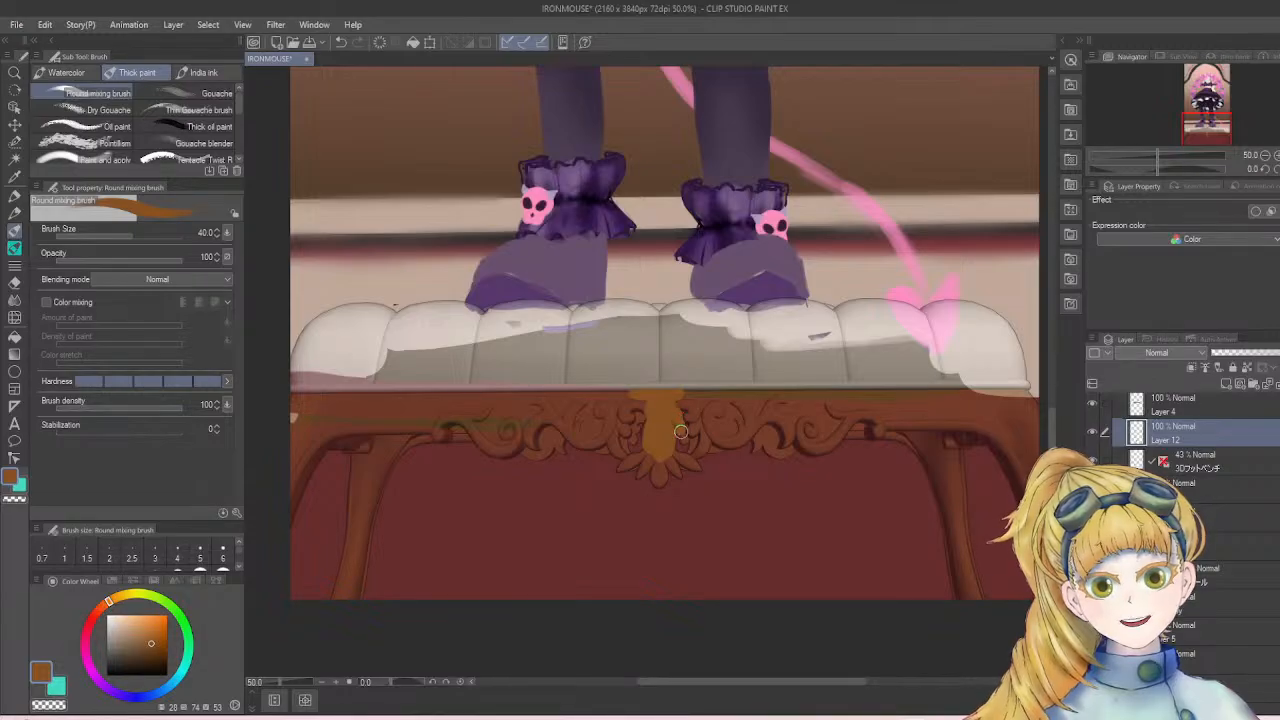
mouse_move(686, 440)
mouse_down()
mouse_move(766, 445)
mouse_move(721, 440)
mouse_move(759, 422)
mouse_move(743, 435)
mouse_move(762, 423)
mouse_move(756, 451)
mouse_move(788, 455)
mouse_move(842, 416)
mouse_move(787, 457)
mouse_up()
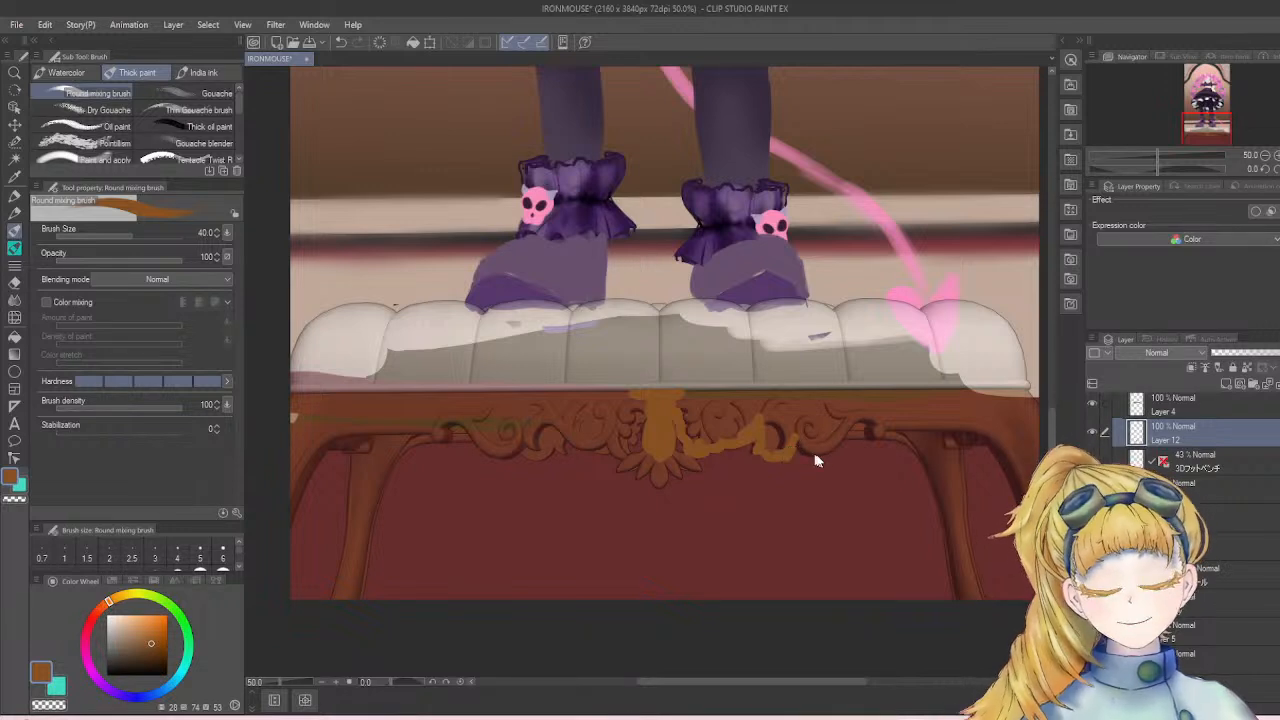
- Paint a straight brown line along the bench's upper rail from the central ornament to the right end, redoing the first attempt
click(680, 392)
shift+click(1024, 394)
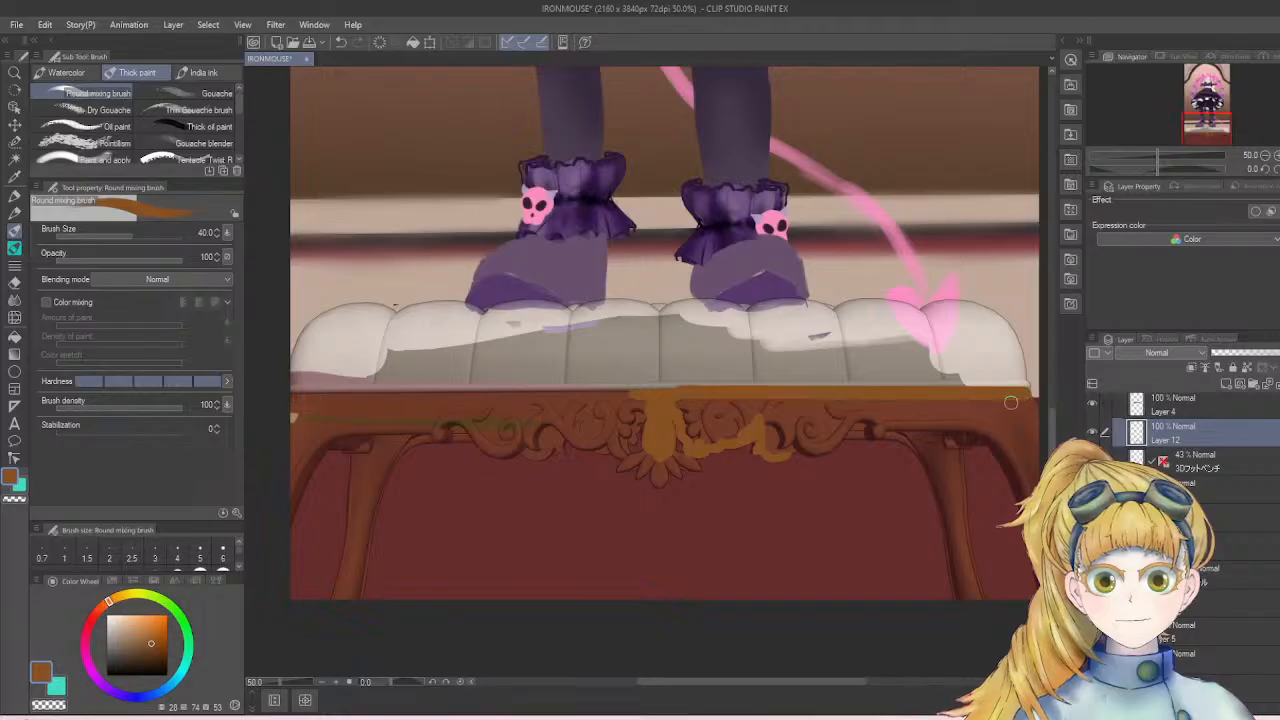
key(ctrl+z)
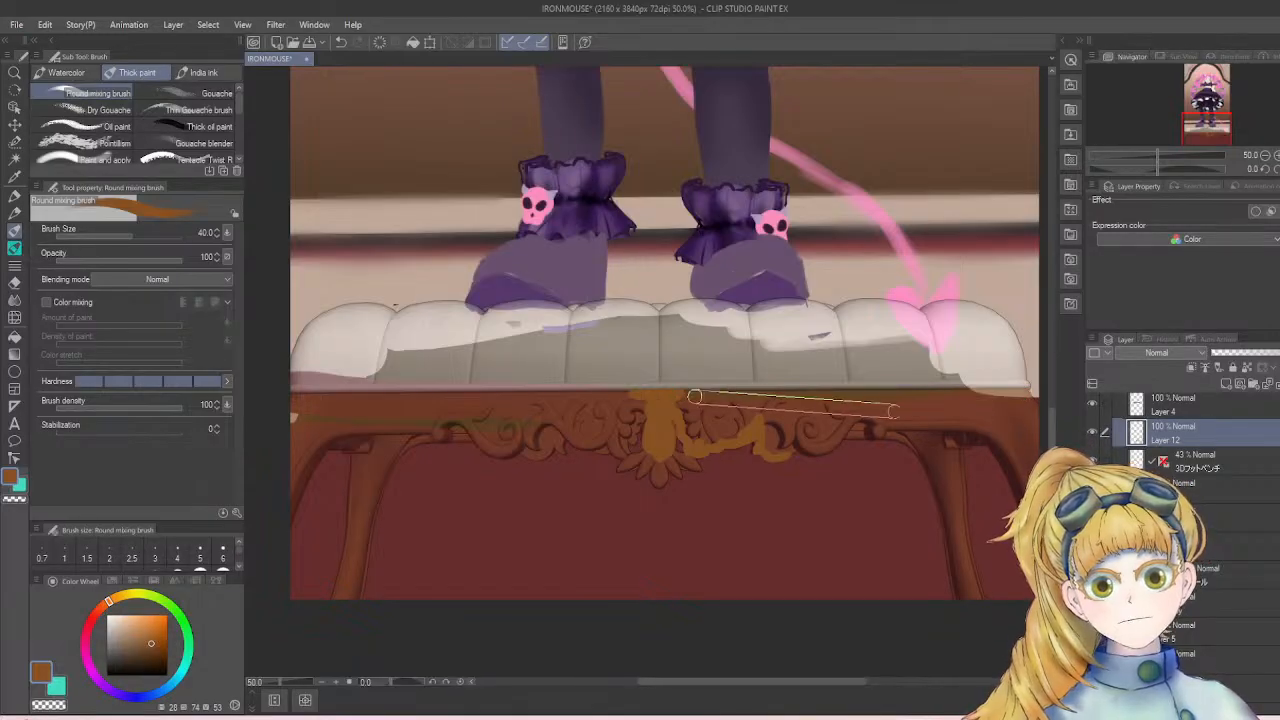
shift+click(688, 395)
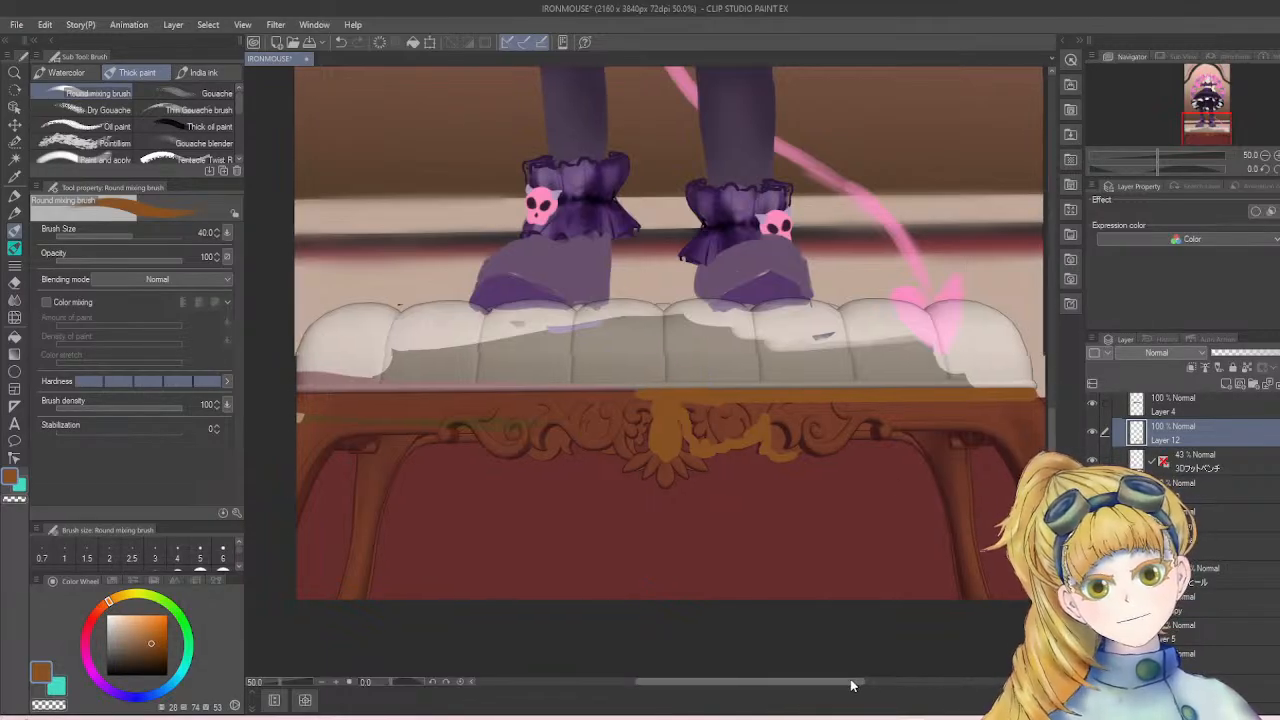
- Paint over the outermost scroll right of the central ornament and the first scroll to its left in brown
drag(851, 683, 880, 683)
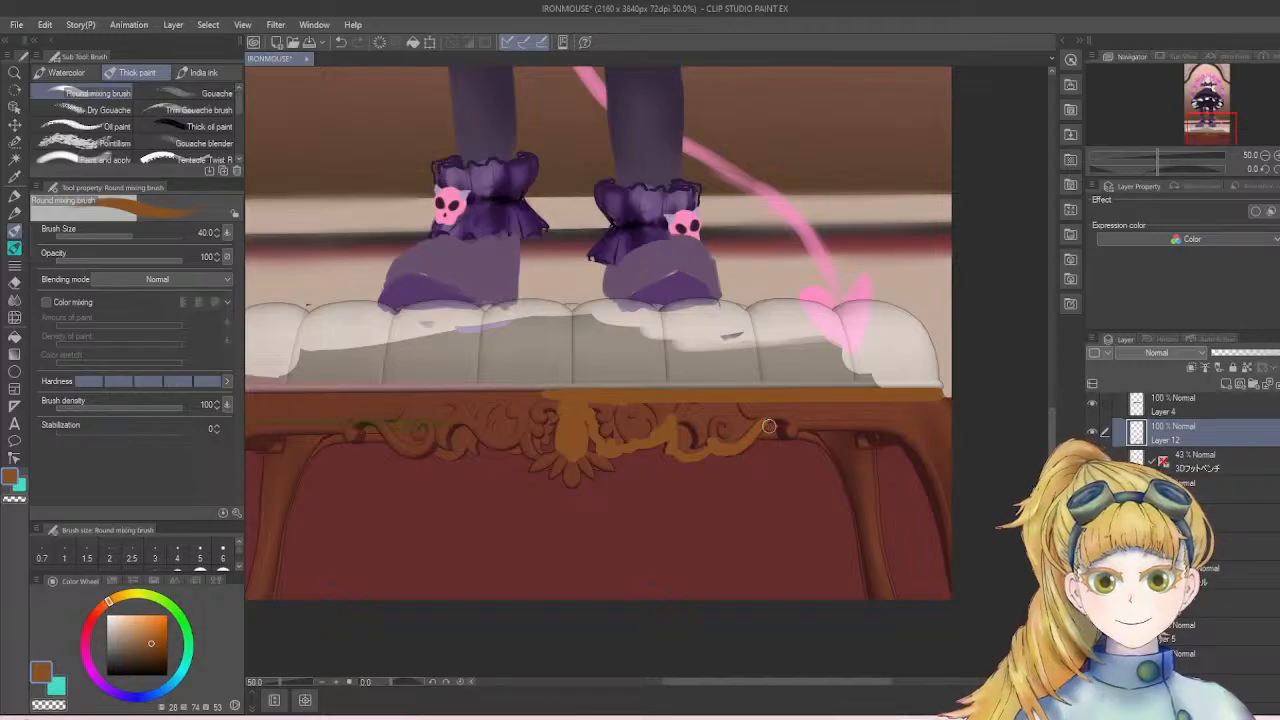
mouse_move(769, 426)
mouse_down()
mouse_move(786, 419)
mouse_move(780, 434)
mouse_up()
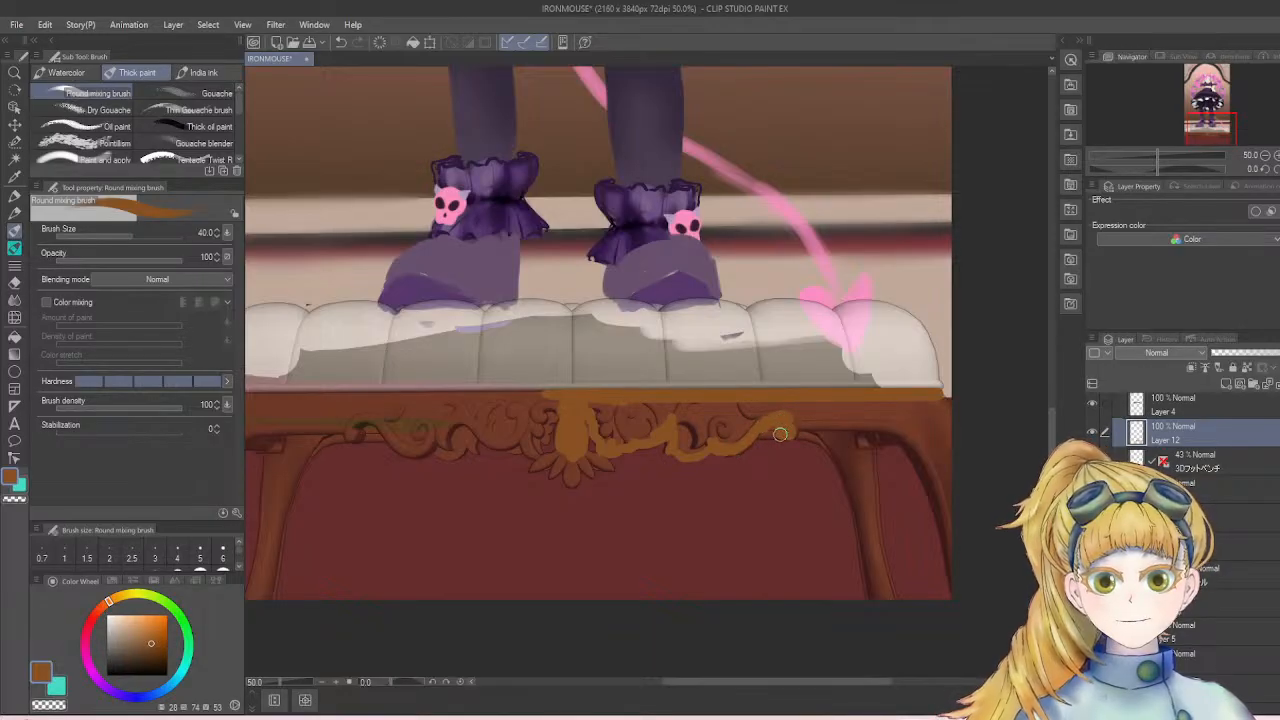
drag(846, 690, 781, 682)
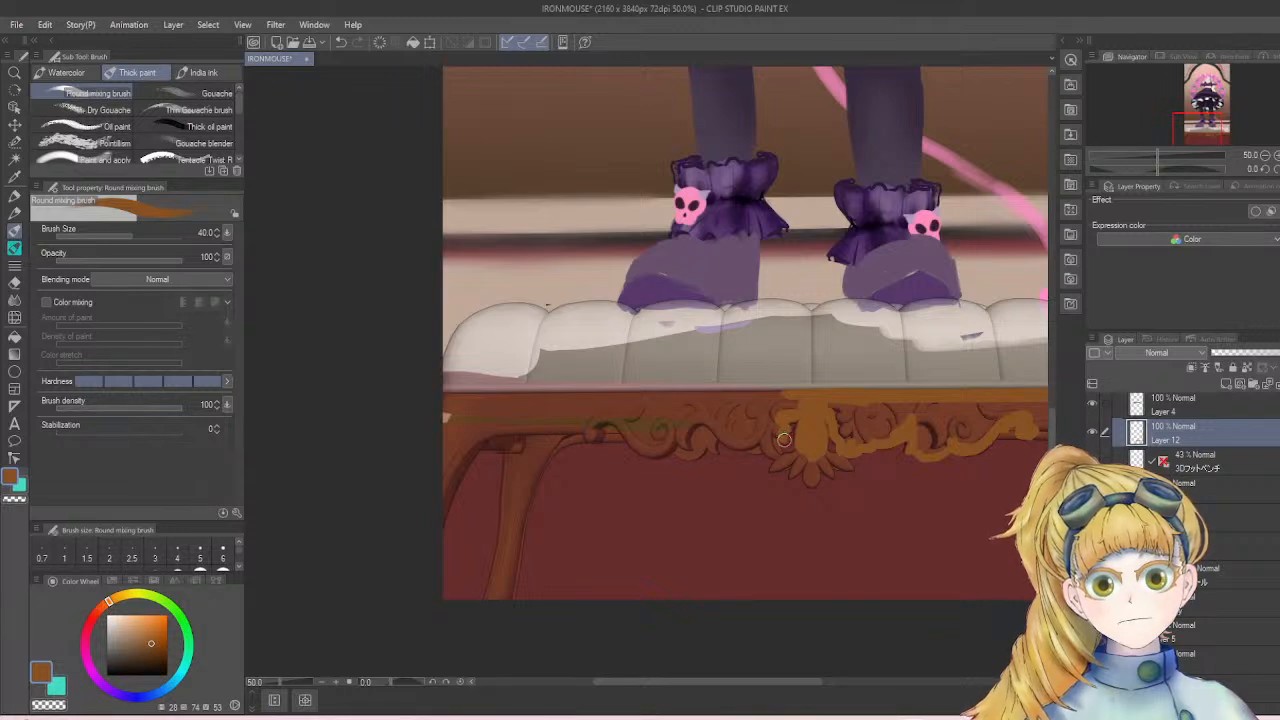
mouse_move(778, 444)
mouse_down()
mouse_move(775, 454)
mouse_move(768, 408)
mouse_up()
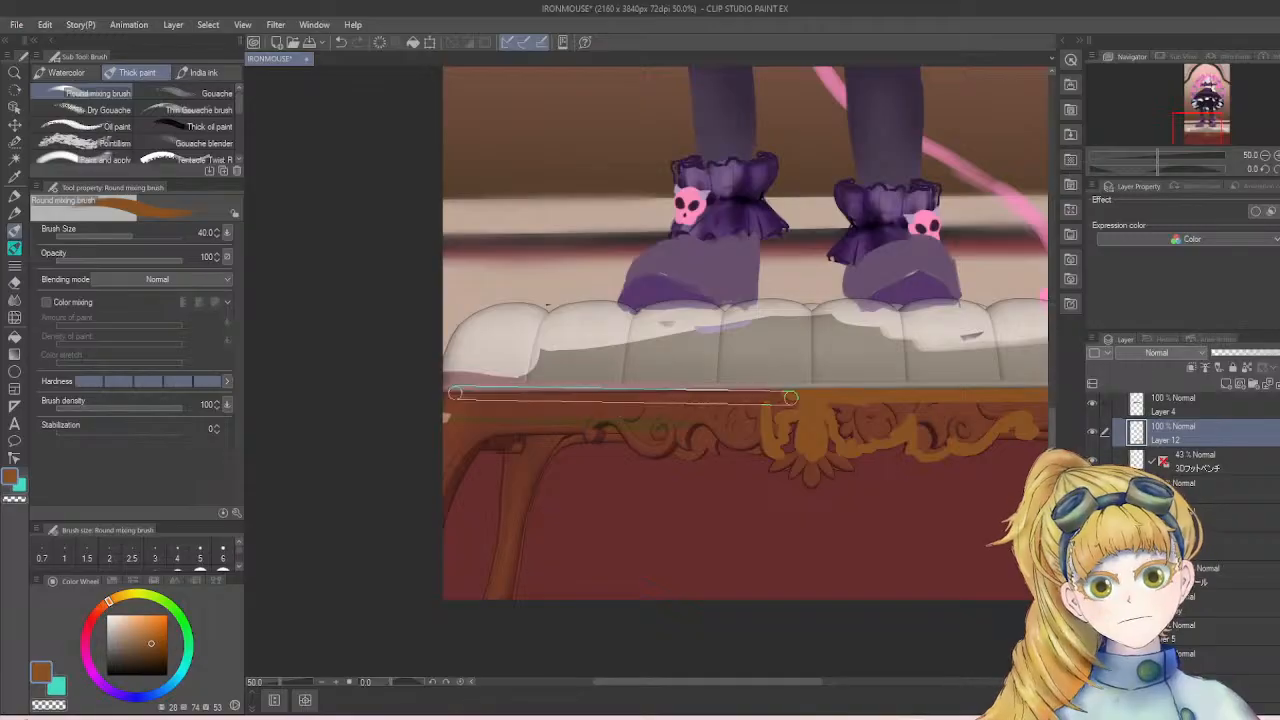
- Paint a straight brown line along the upper rail's left half and outline the left front leg's curve
shift+click(446, 398)
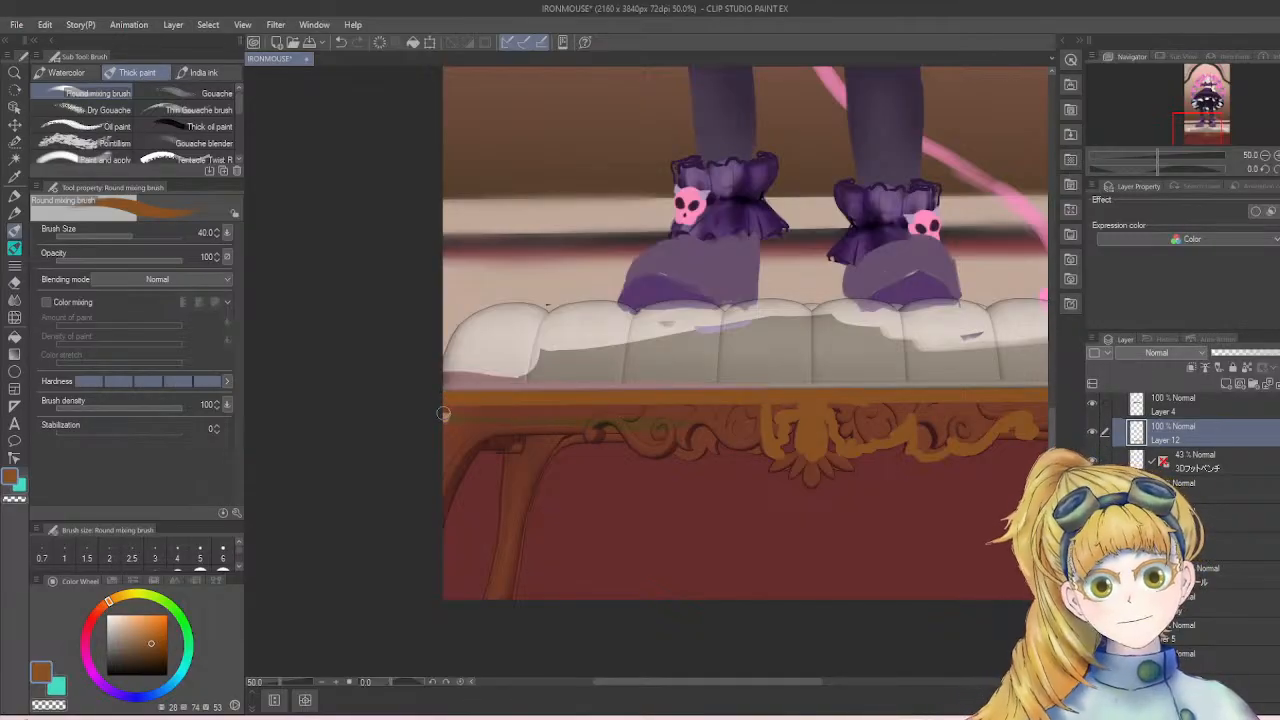
drag(434, 532, 466, 466)
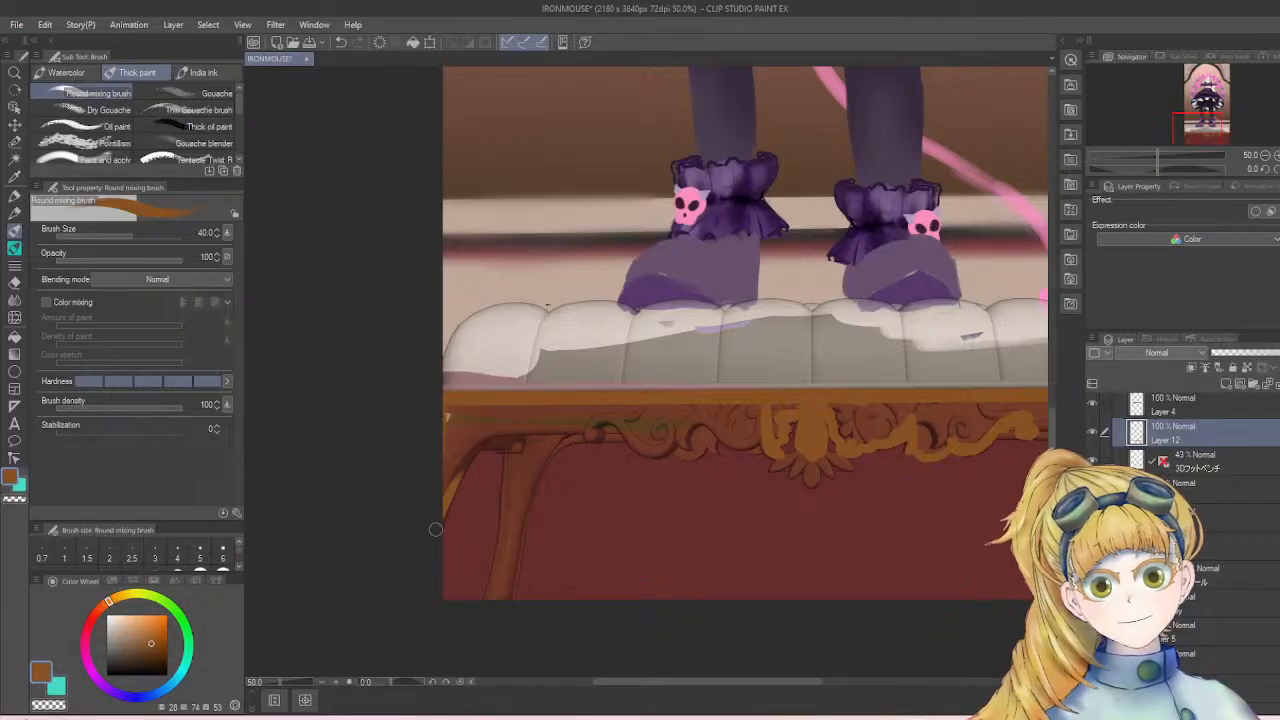
mouse_move(434, 529)
mouse_down()
mouse_move(477, 448)
mouse_move(435, 536)
mouse_move(462, 460)
mouse_move(498, 429)
mouse_move(487, 435)
mouse_move(568, 425)
mouse_up()
key(ctrl+z)
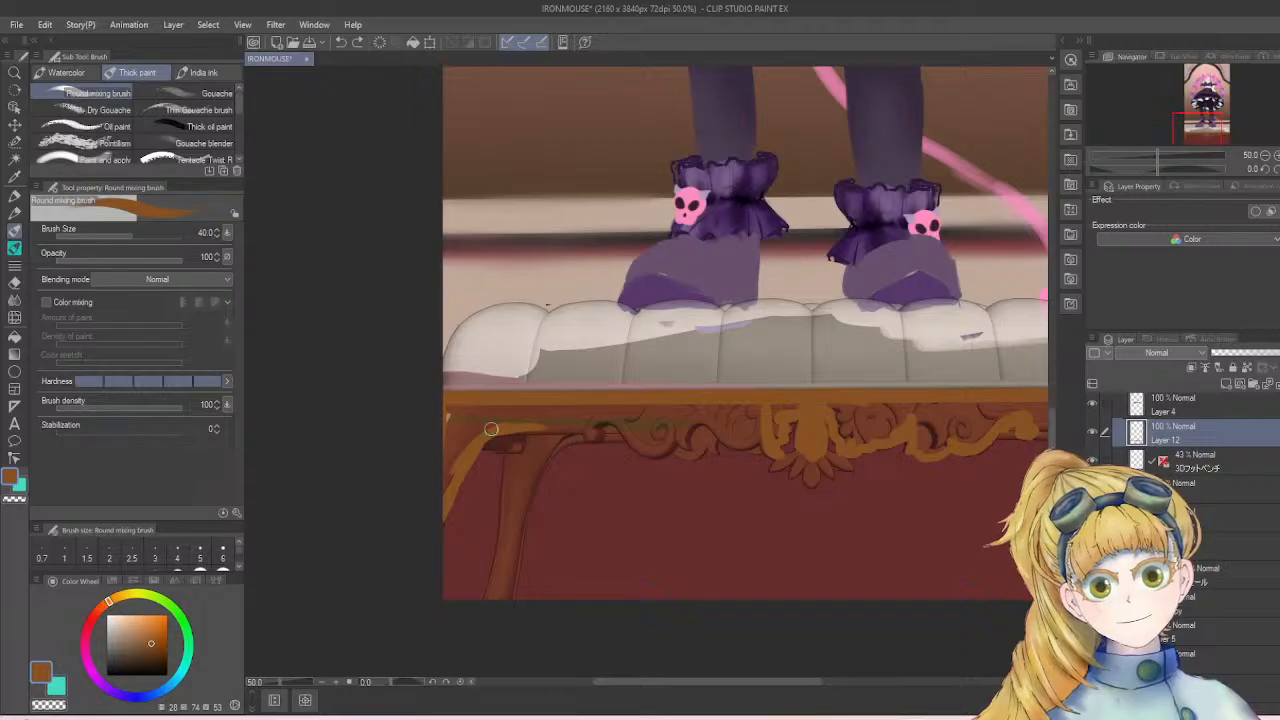
- Paint a brown line along the lower rail from the left front leg across to the right front leg
mouse_move(491, 429)
mouse_down()
mouse_move(825, 448)
mouse_move(884, 423)
mouse_up()
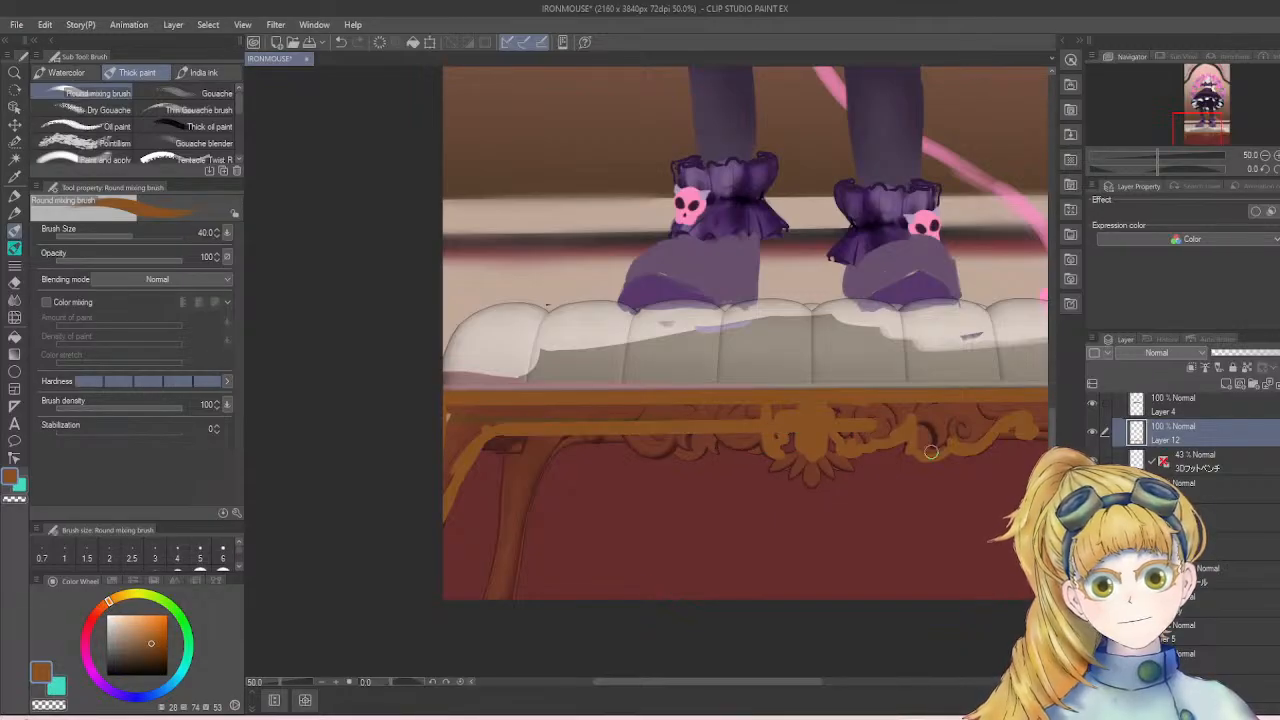
drag(799, 688, 844, 688)
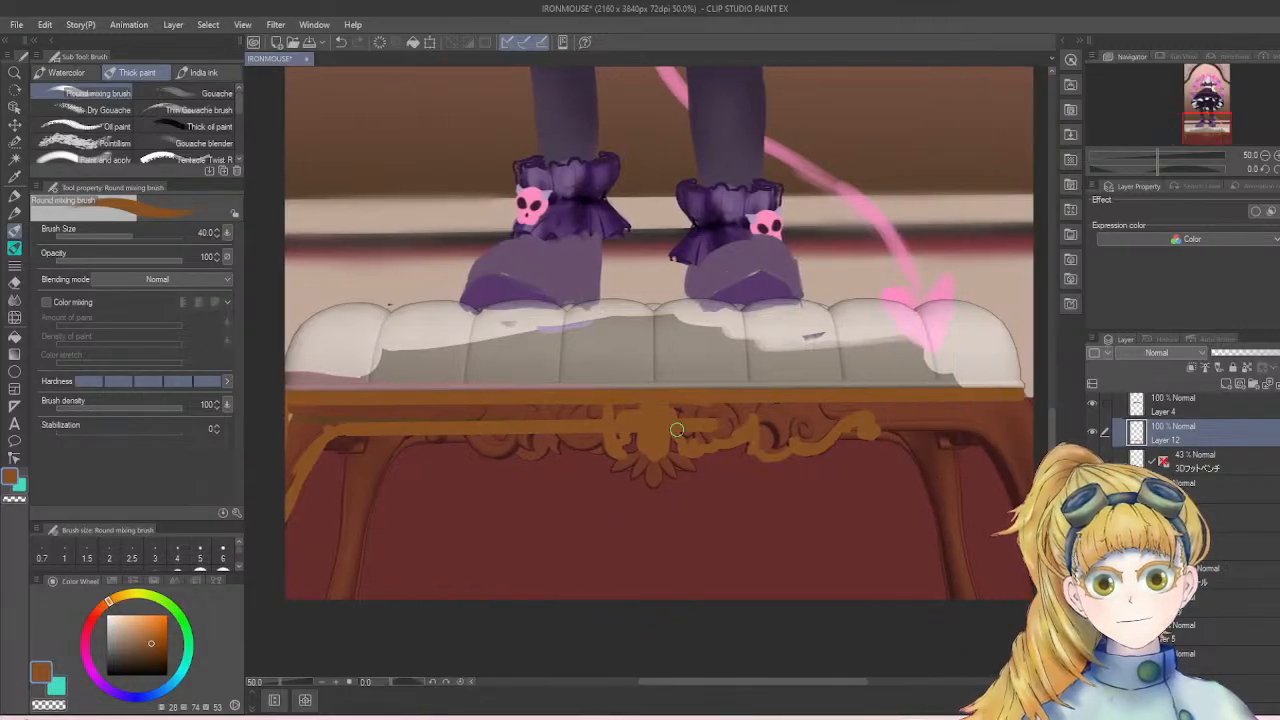
mouse_move(677, 430)
mouse_down()
mouse_move(985, 440)
mouse_move(900, 420)
mouse_move(998, 421)
mouse_up()
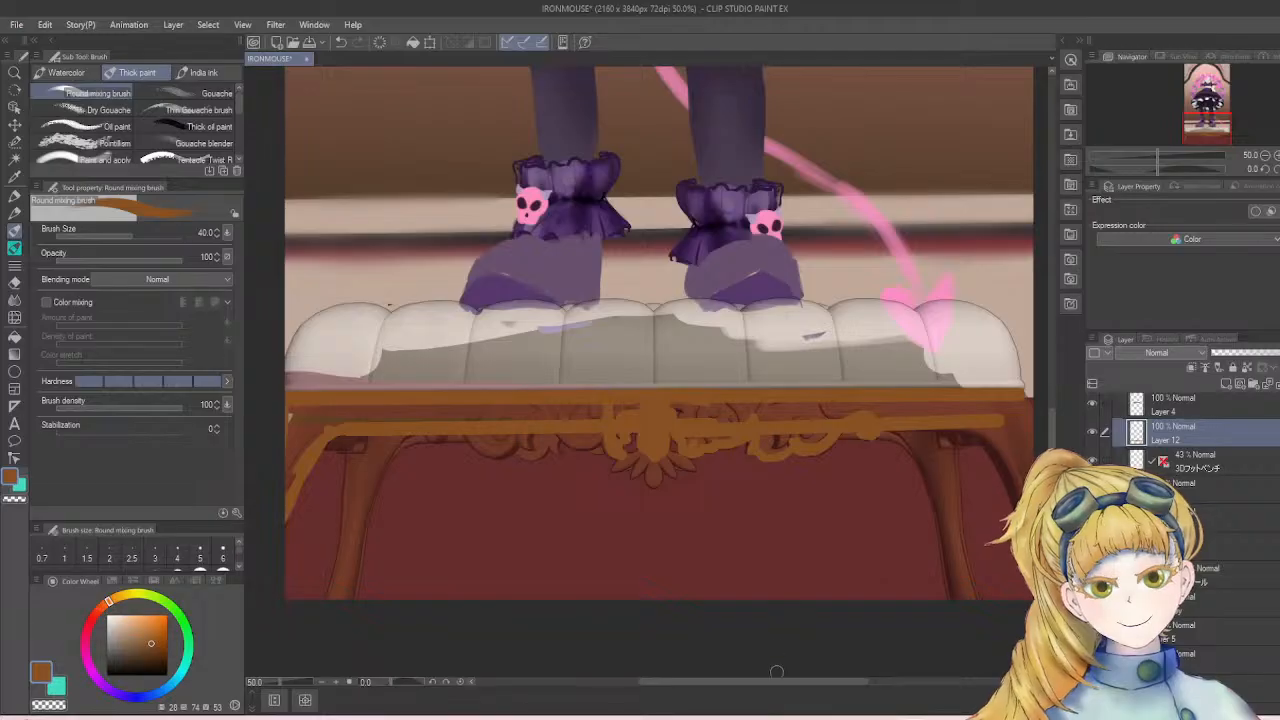
- Outline the right front leg's inner and outer edges in brown, redoing the first curve and undoing the extra corner stroke
drag(768, 681, 821, 681)
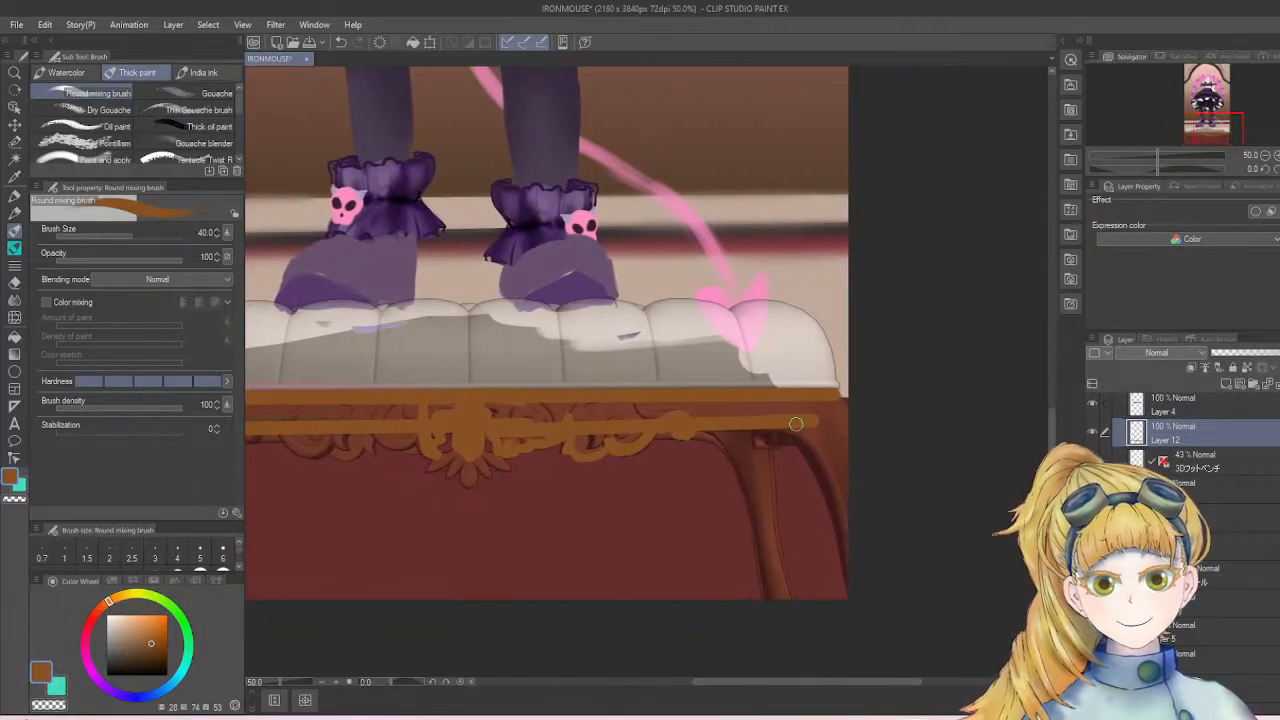
mouse_move(751, 424)
mouse_down()
mouse_move(819, 473)
mouse_move(791, 435)
mouse_move(829, 548)
mouse_up()
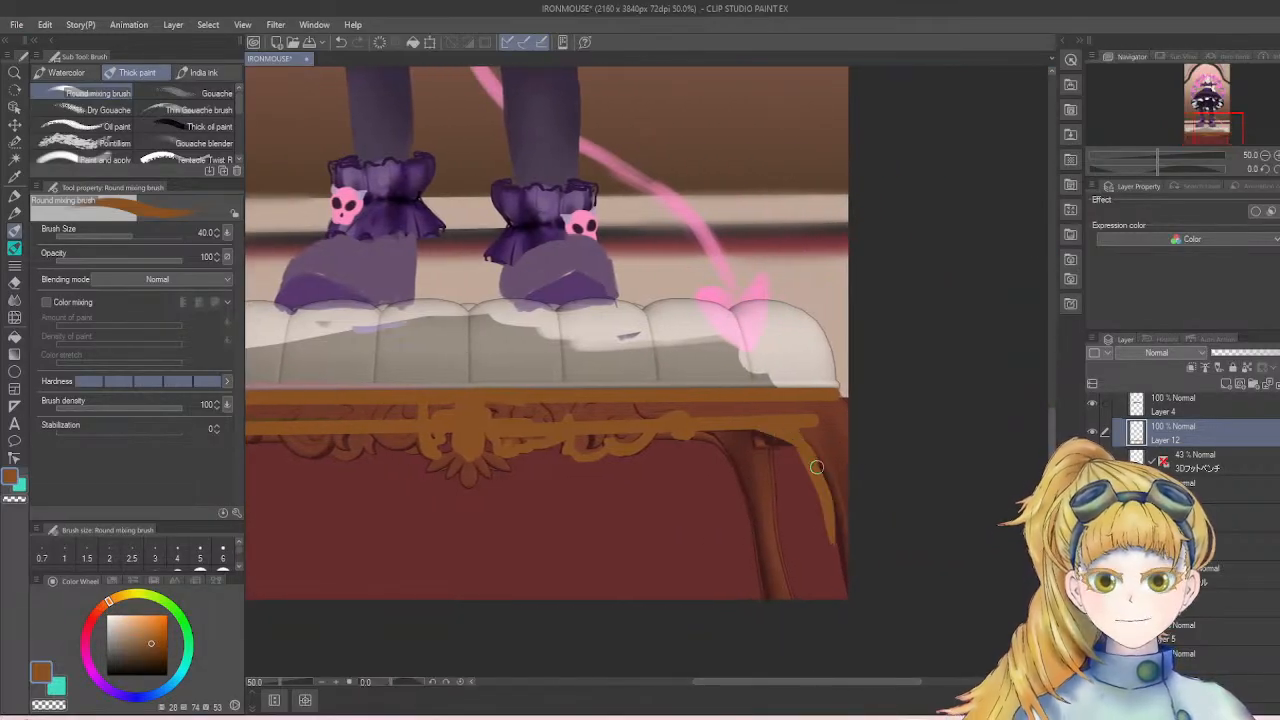
key(ctrl+z)
mouse_move(791, 431)
mouse_down()
mouse_move(844, 522)
mouse_move(824, 474)
mouse_move(845, 600)
mouse_up()
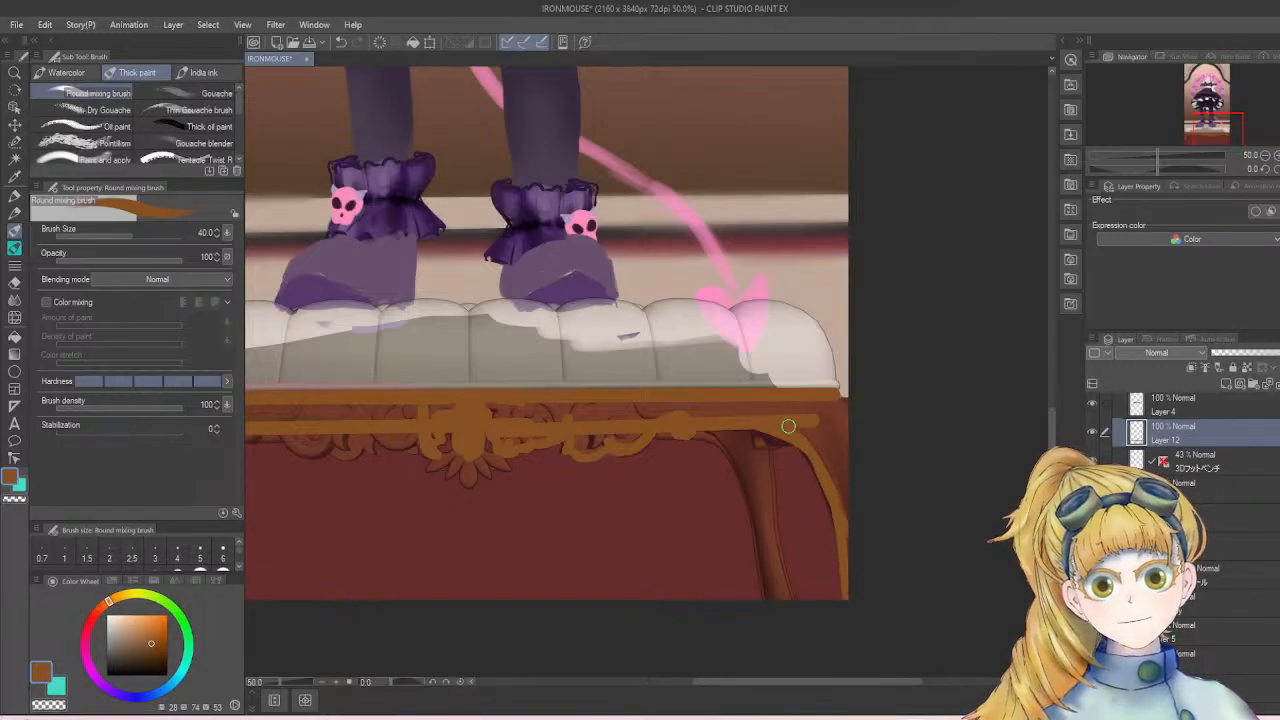
drag(788, 426, 830, 512)
drag(824, 386, 845, 425)
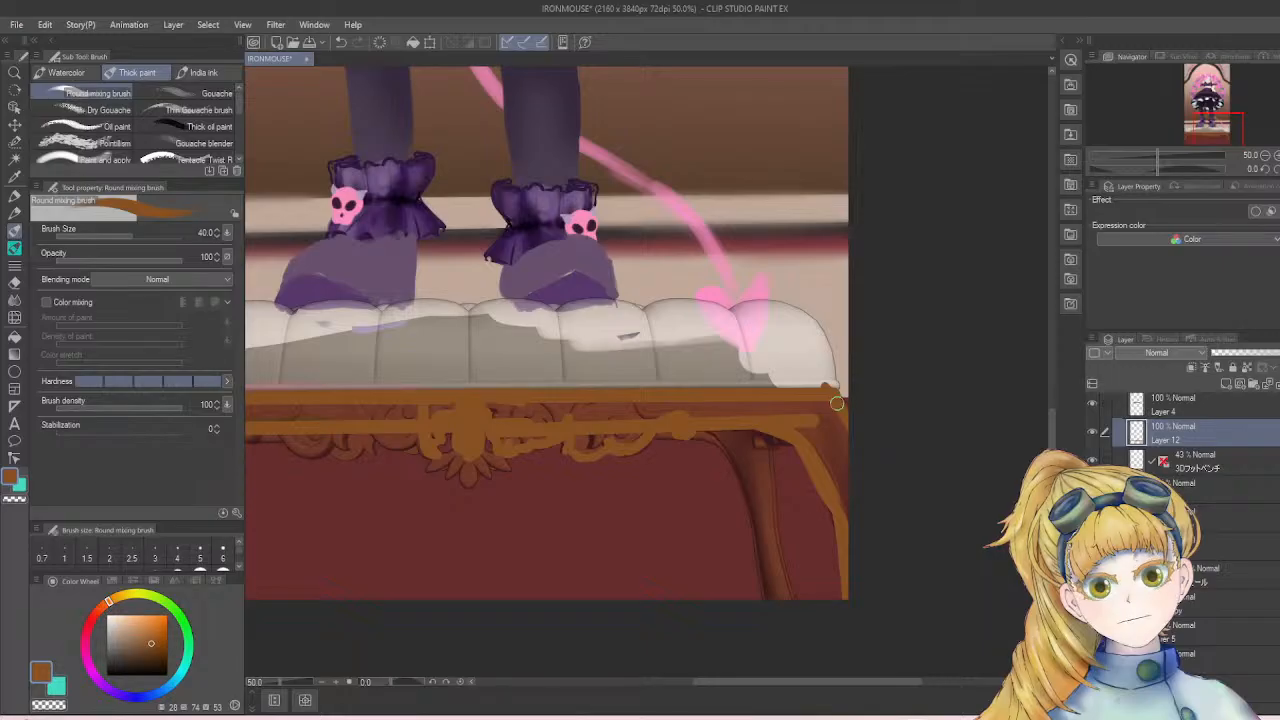
key(ctrl+z)
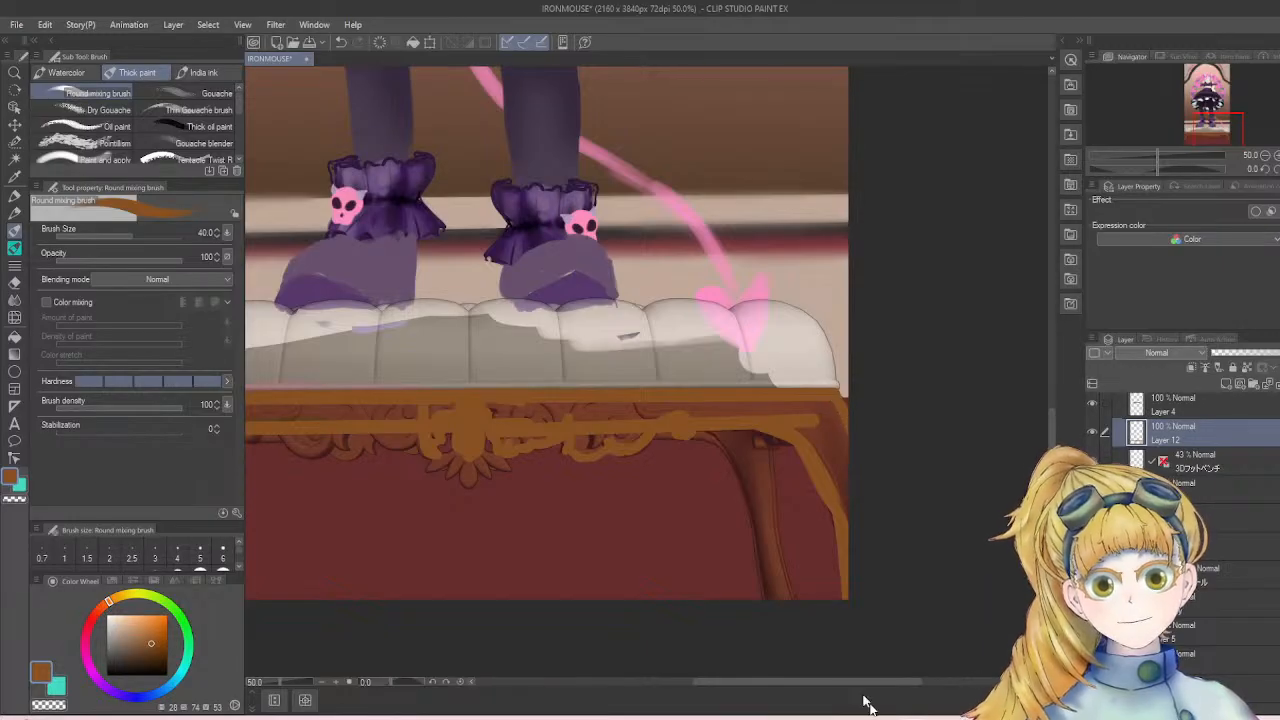
- Paint the petals beneath the central ornament and fill the left front leg with brown
drag(860, 684, 803, 601)
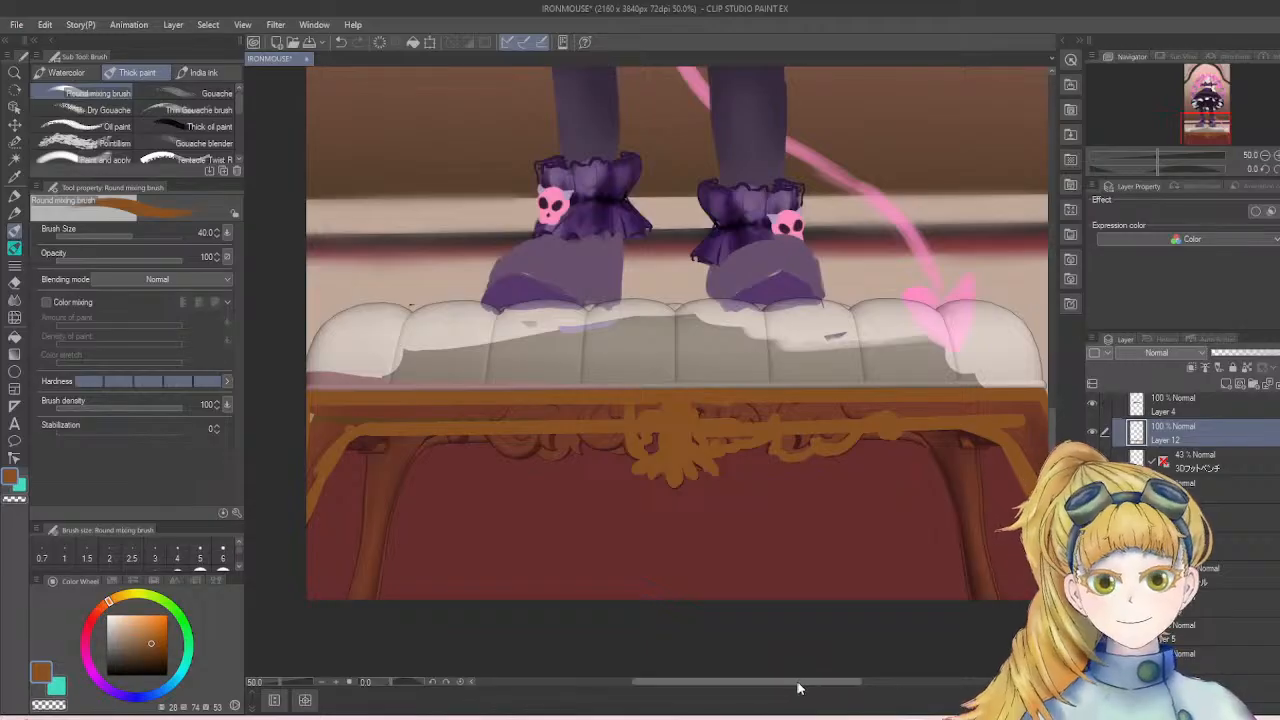
drag(797, 682, 779, 671)
drag(396, 412, 386, 486)
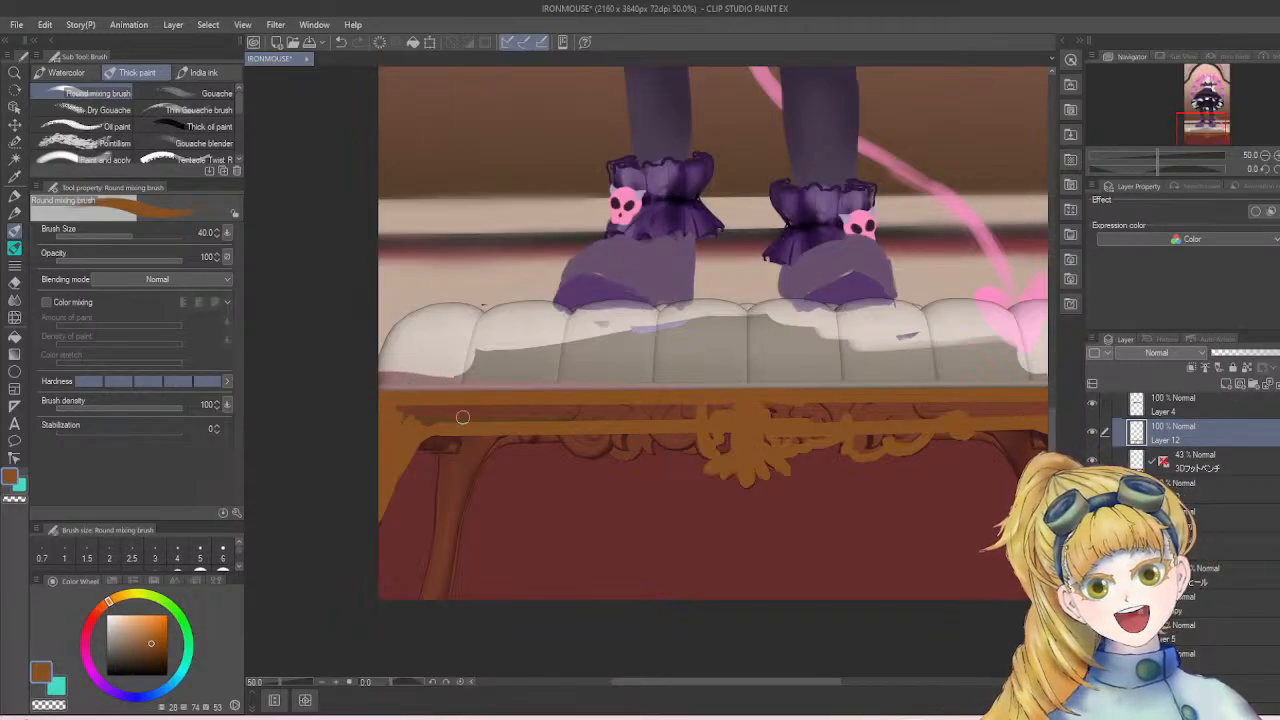
- Fill the rail and scrolls left of the central ornament with brown, including the carved block above the left rear leg
mouse_move(427, 418)
mouse_down()
mouse_move(503, 410)
mouse_move(395, 407)
mouse_move(495, 416)
mouse_move(470, 422)
mouse_move(559, 422)
mouse_move(503, 410)
mouse_move(518, 408)
mouse_move(700, 405)
mouse_move(631, 413)
mouse_move(720, 416)
mouse_up()
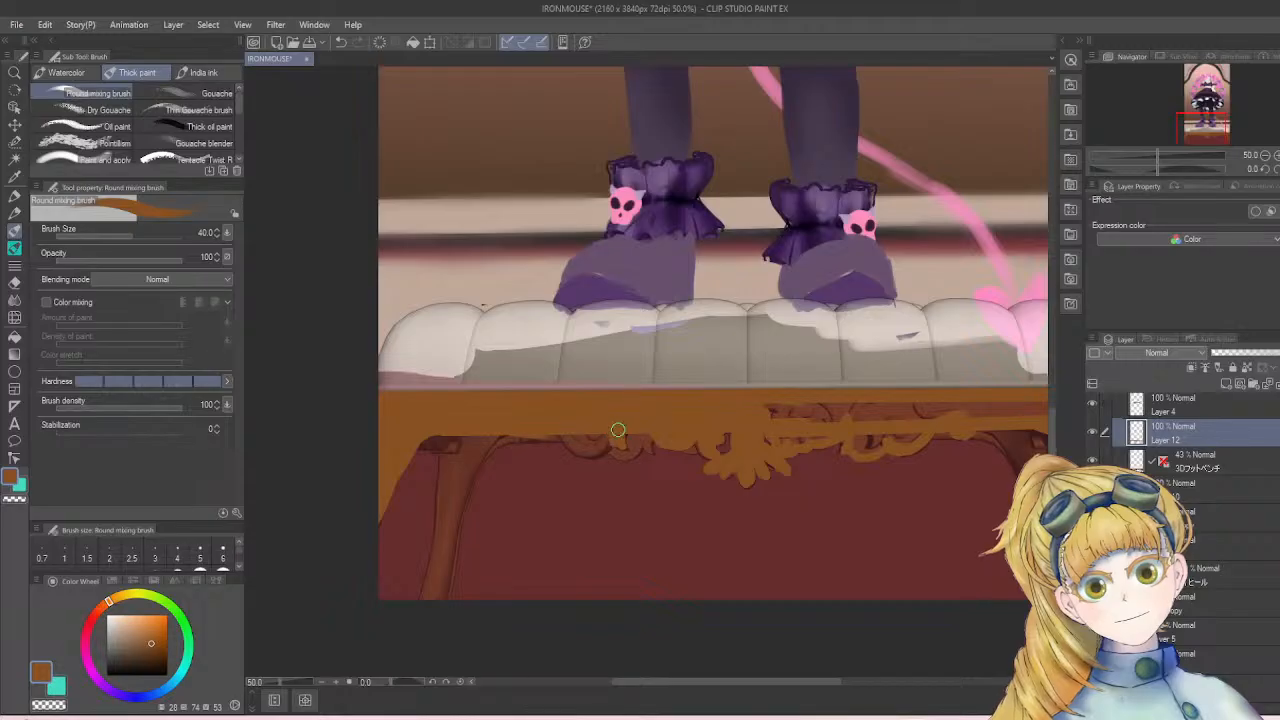
mouse_move(616, 435)
mouse_down()
mouse_move(586, 451)
mouse_move(563, 429)
mouse_move(568, 445)
mouse_move(598, 447)
mouse_move(566, 438)
mouse_up()
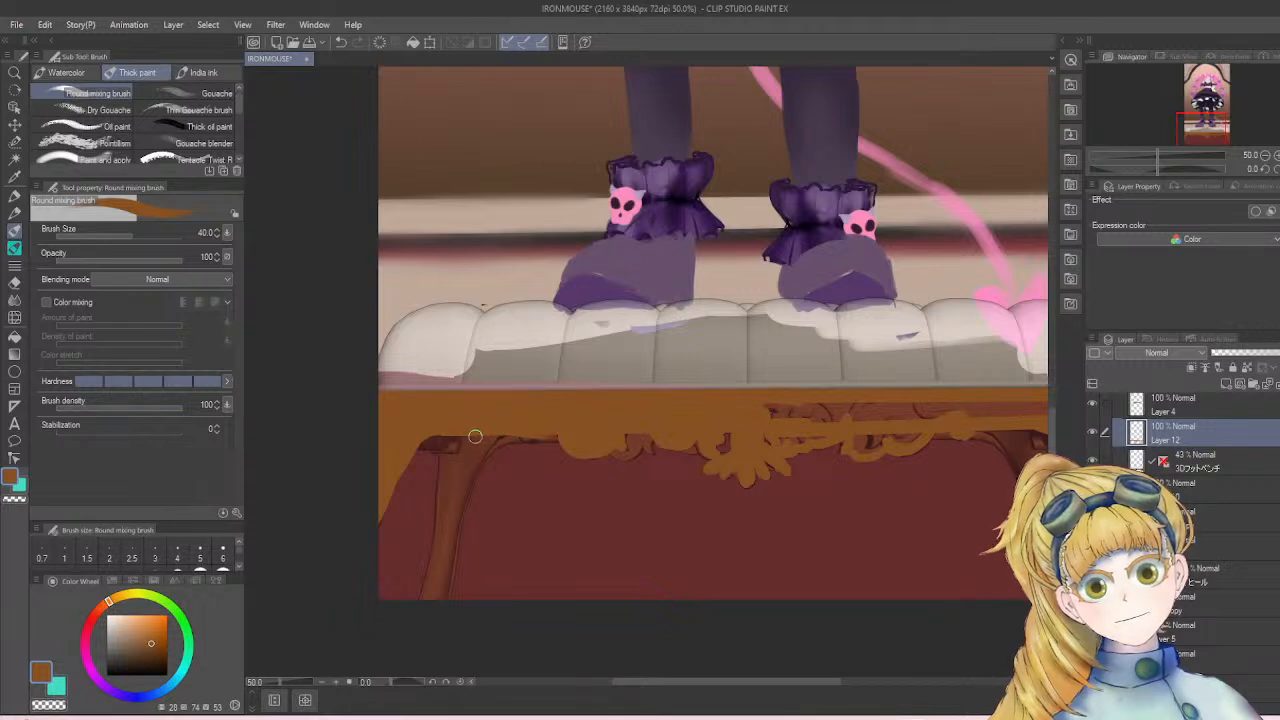
mouse_move(432, 437)
mouse_down()
mouse_move(452, 436)
mouse_move(454, 449)
mouse_move(434, 451)
mouse_move(450, 436)
mouse_move(455, 449)
mouse_up()
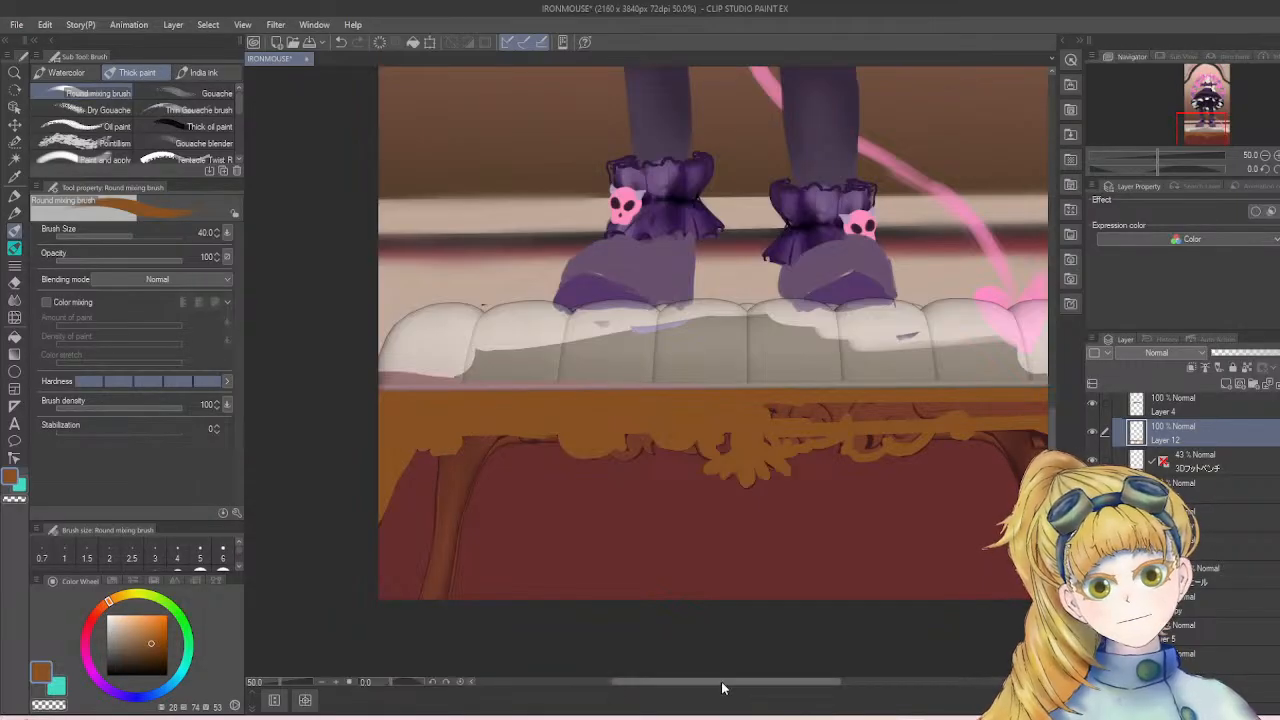
- Fill in the scrolls directly right of the central ornament with brown, undoing the last fill stroke and repainting there
scroll(720, 684, right, 3)
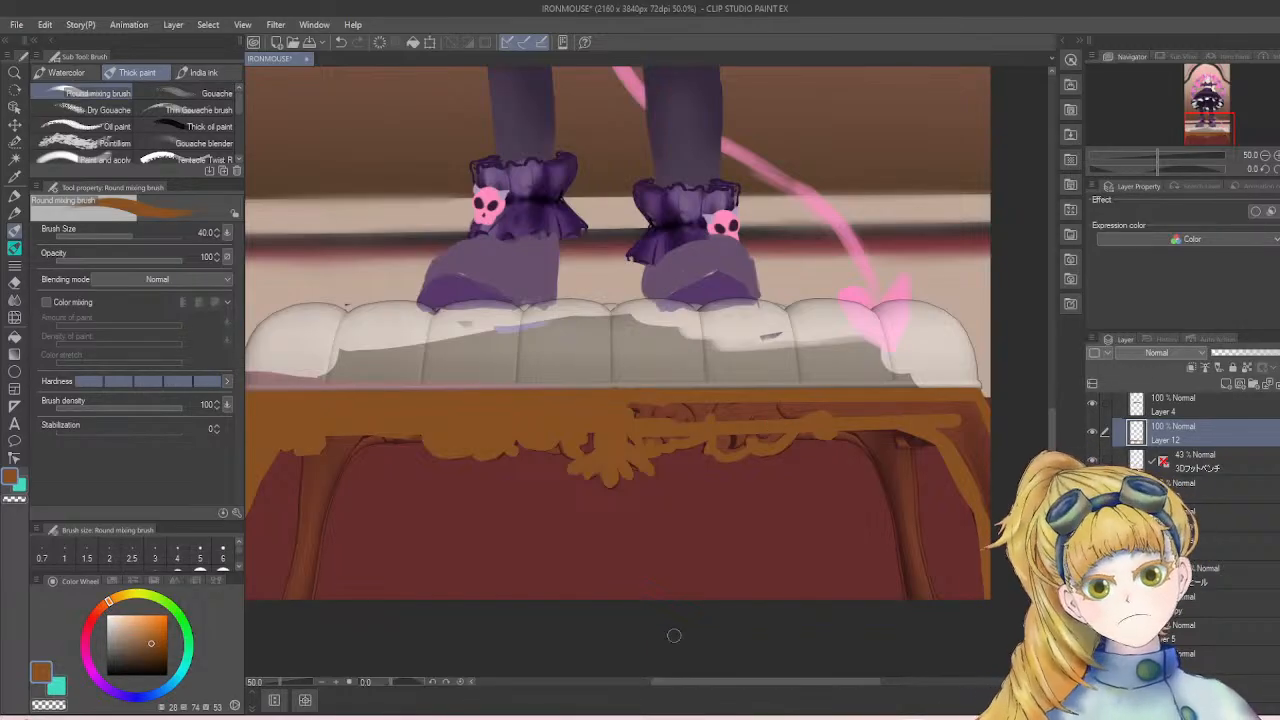
drag(764, 683, 786, 683)
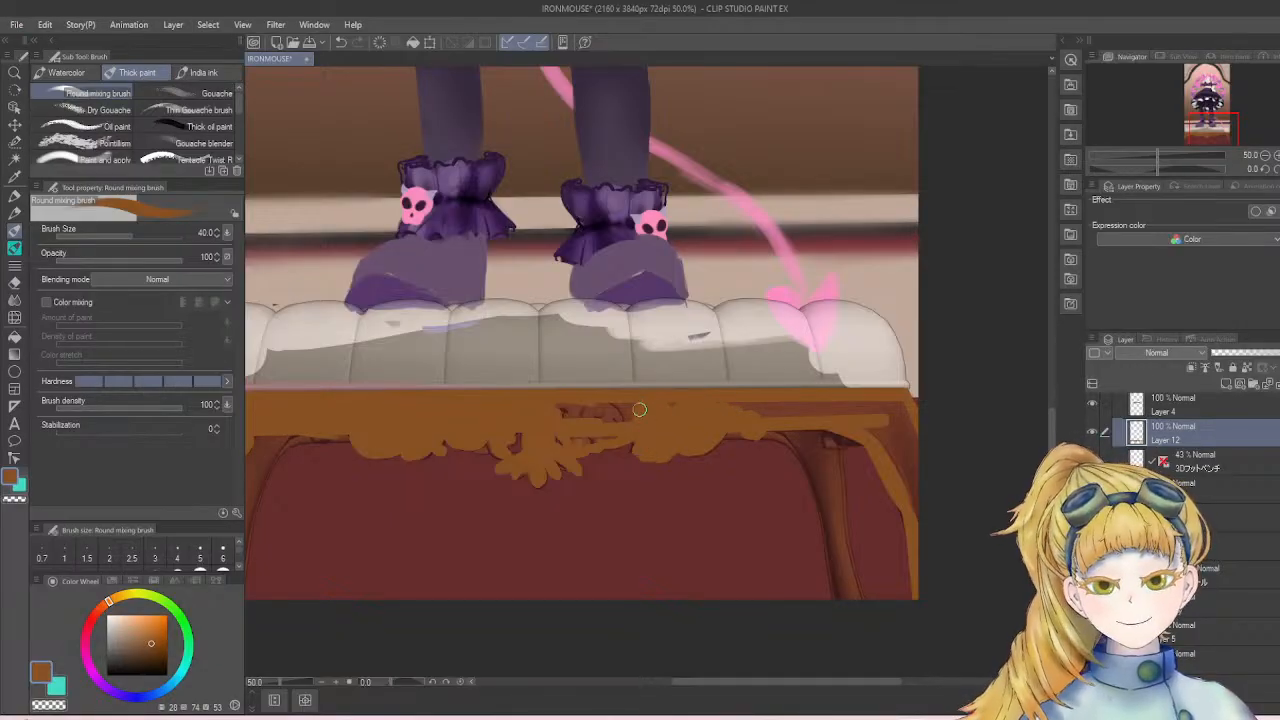
key(ctrl+z)
drag(640, 443, 673, 446)
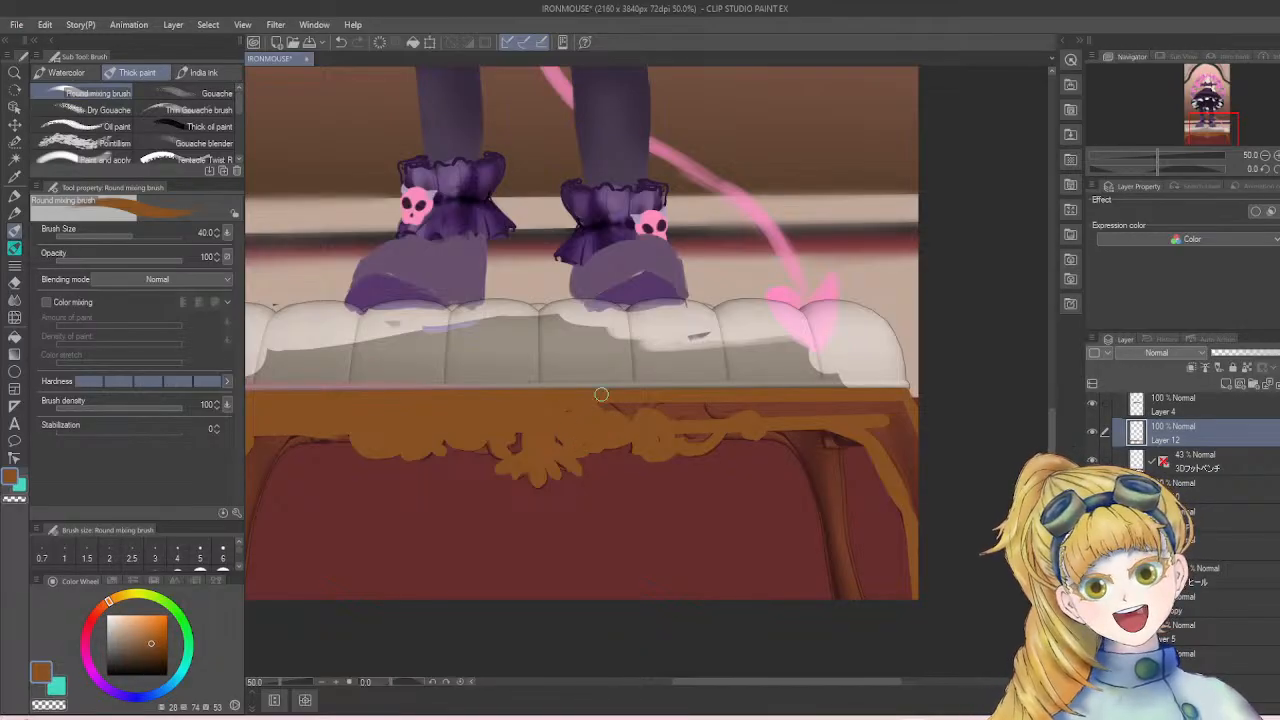
- Fill the right front leg, the rest of the rail's right half and the block above the right rear leg with brown
mouse_move(879, 440)
mouse_down()
mouse_move(925, 549)
mouse_move(921, 518)
mouse_move(901, 494)
mouse_move(911, 586)
mouse_up()
mouse_move(899, 420)
mouse_down()
mouse_move(915, 435)
mouse_move(890, 406)
mouse_move(852, 411)
mouse_move(863, 424)
mouse_move(798, 405)
mouse_up()
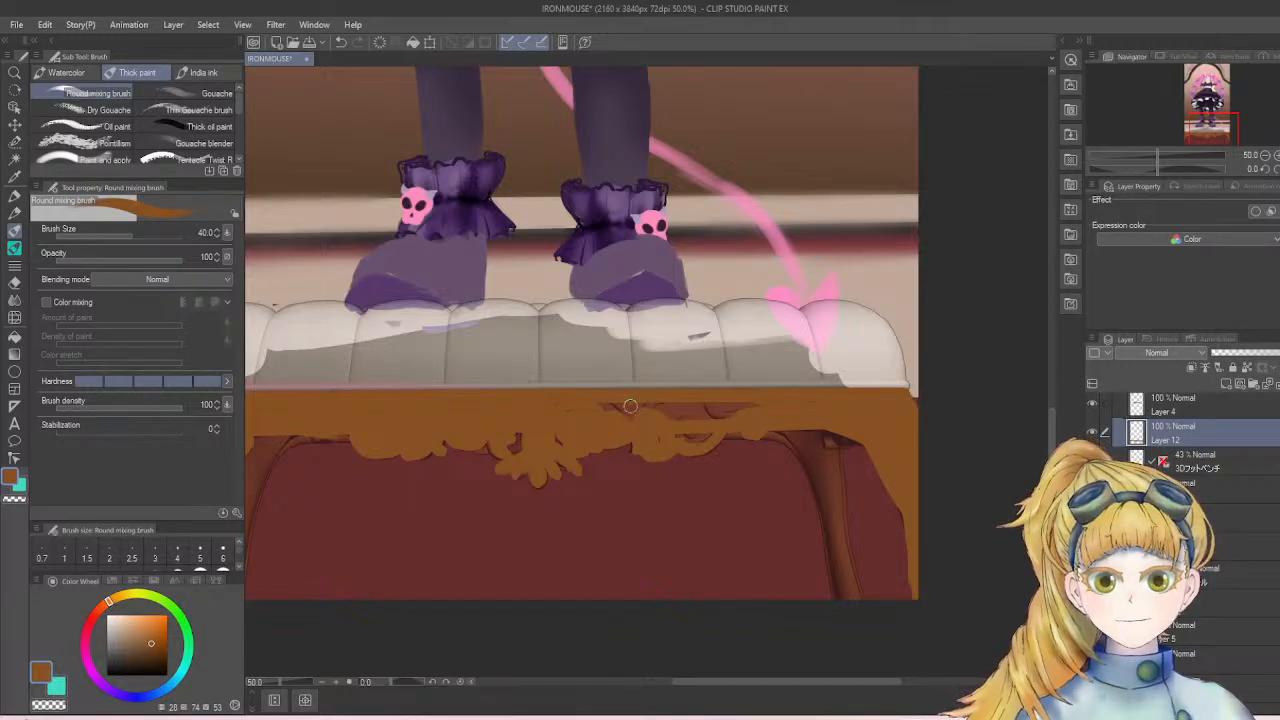
drag(596, 411, 707, 414)
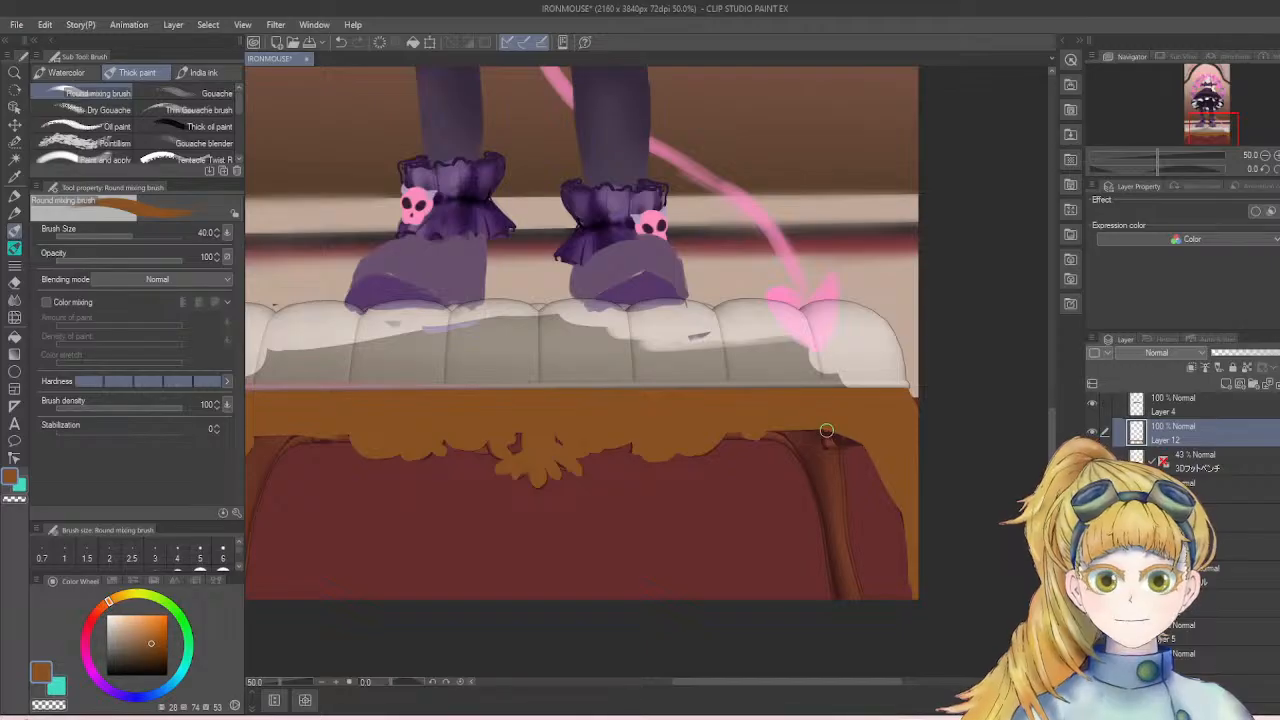
drag(841, 441, 832, 433)
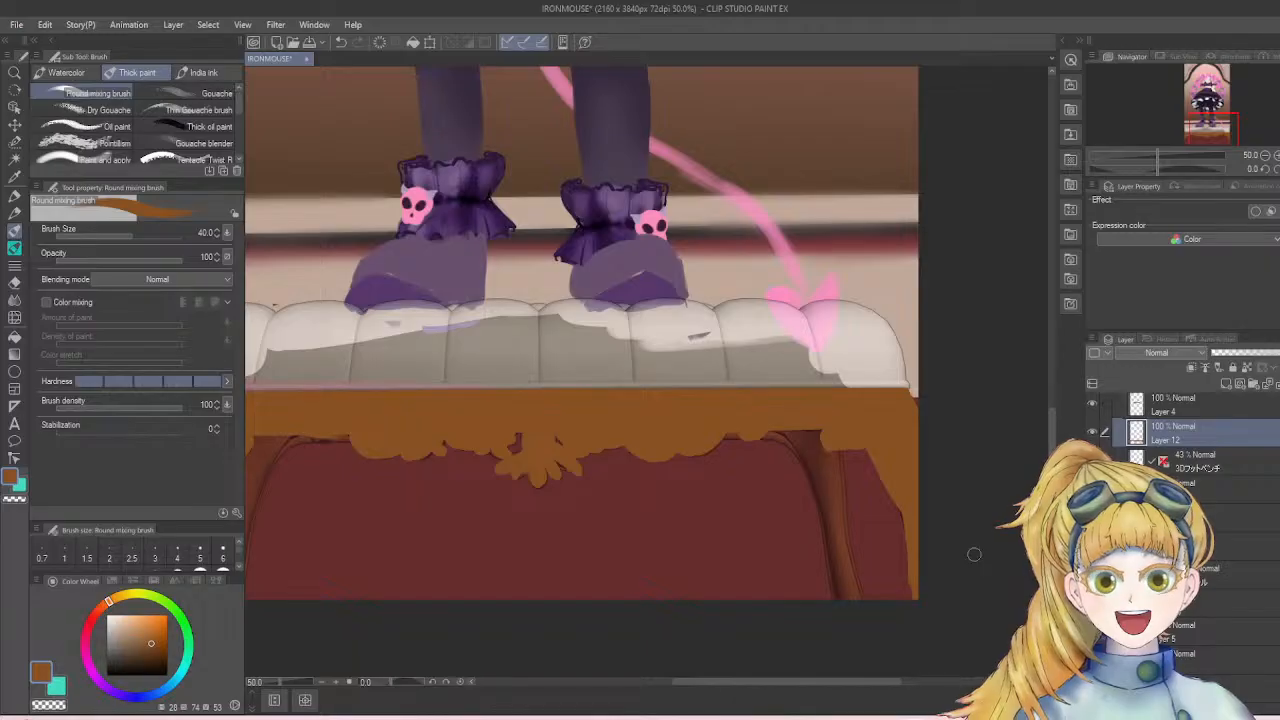
- Create a new raster layer and move it directly below Layer 12
scroll(892, 562, down, 1)
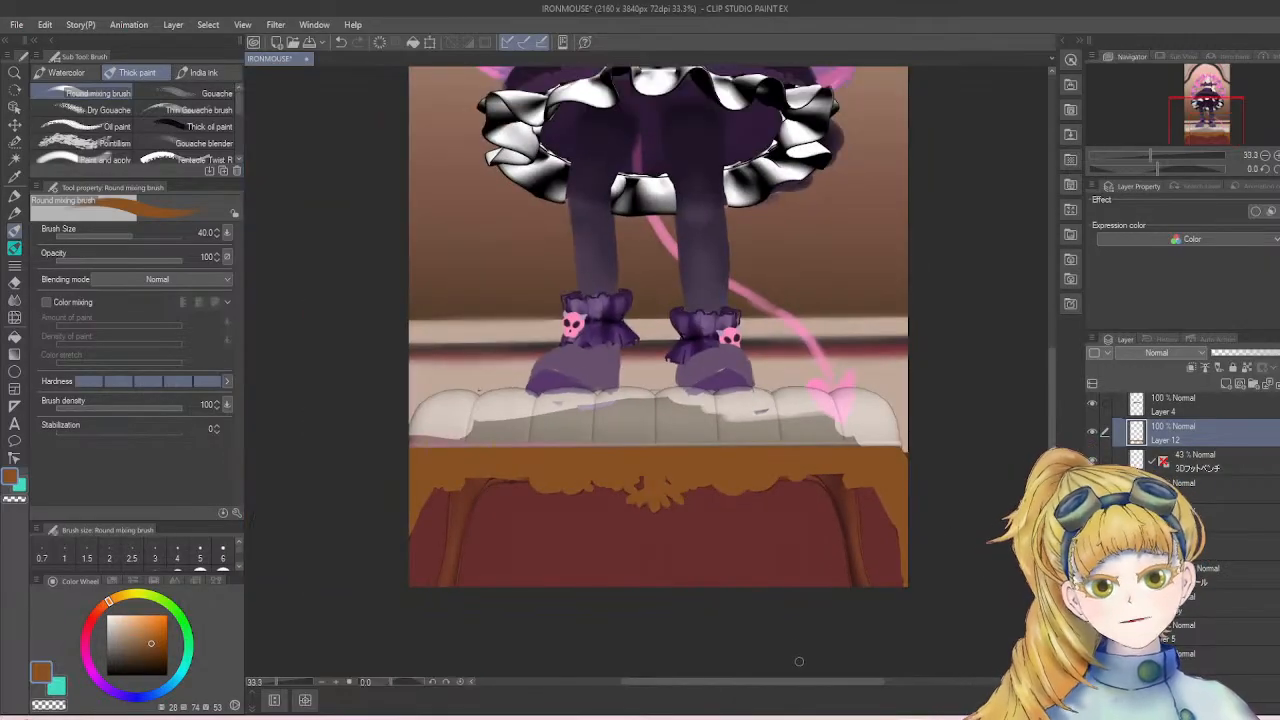
click(1226, 381)
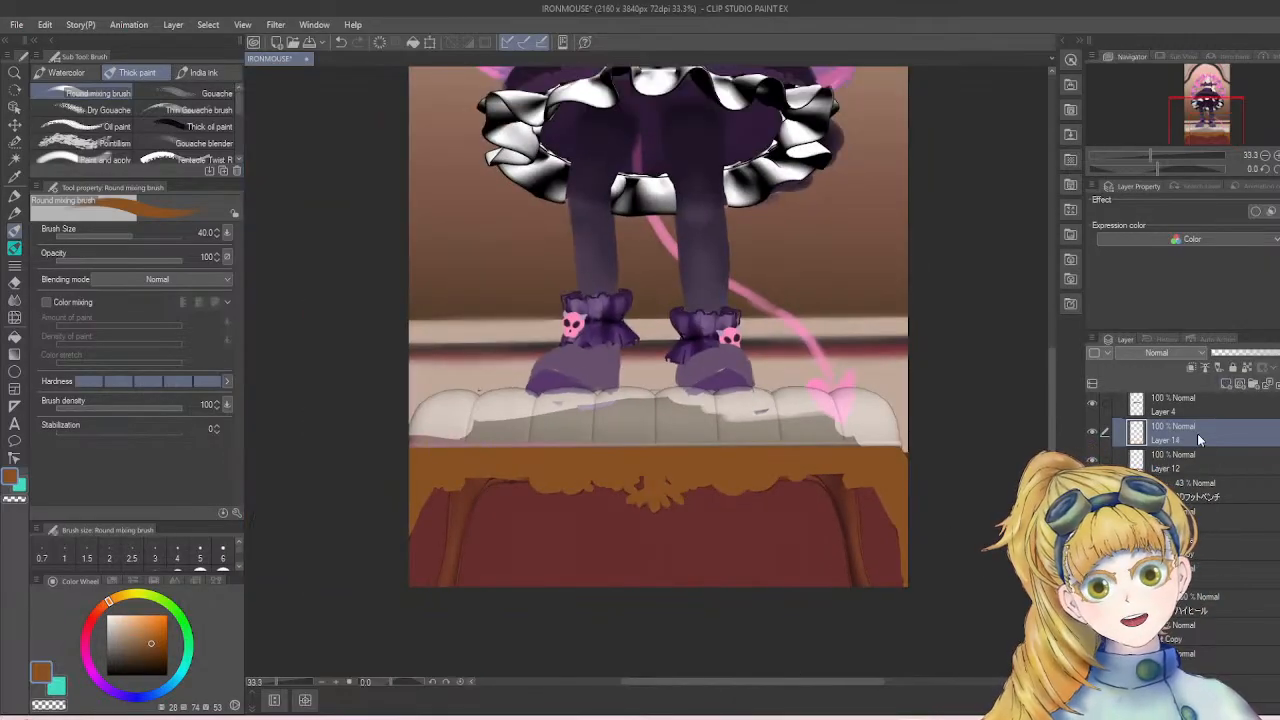
drag(1186, 482, 1186, 478)
- Sample the reddish brown of the right rear leg from the faded bench
scroll(765, 540, up, 2)
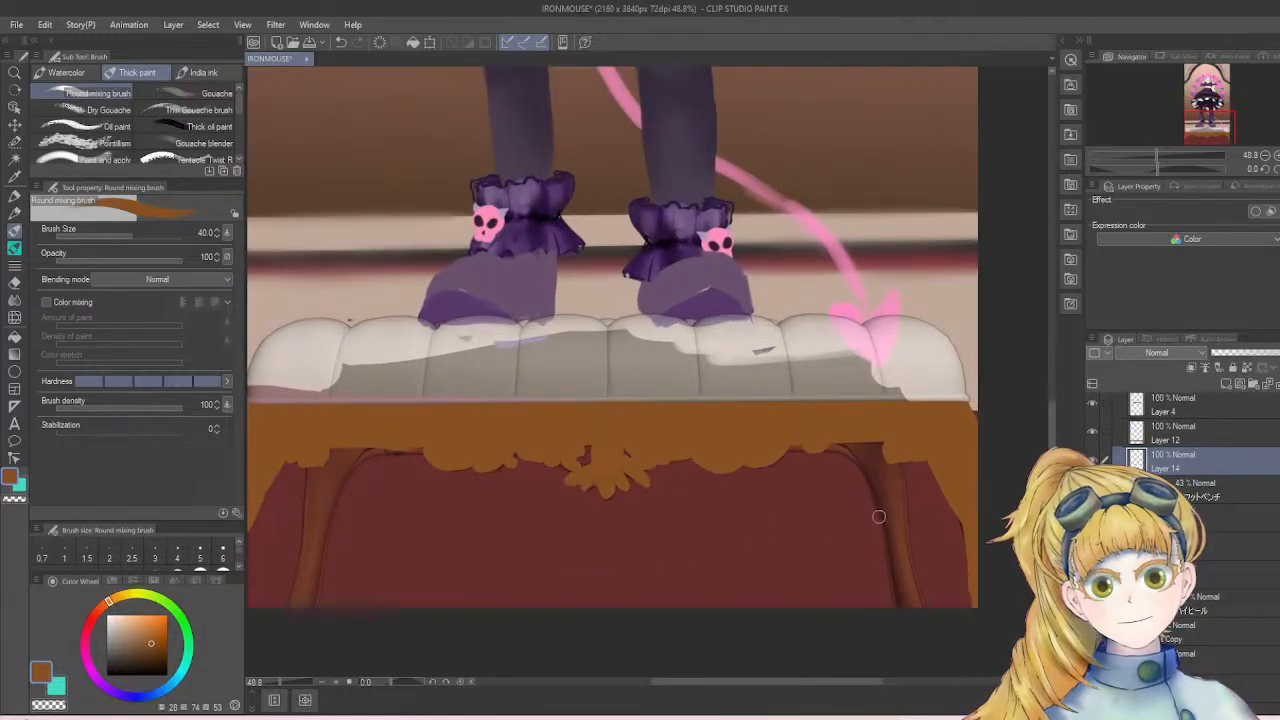
alt+click(886, 486)
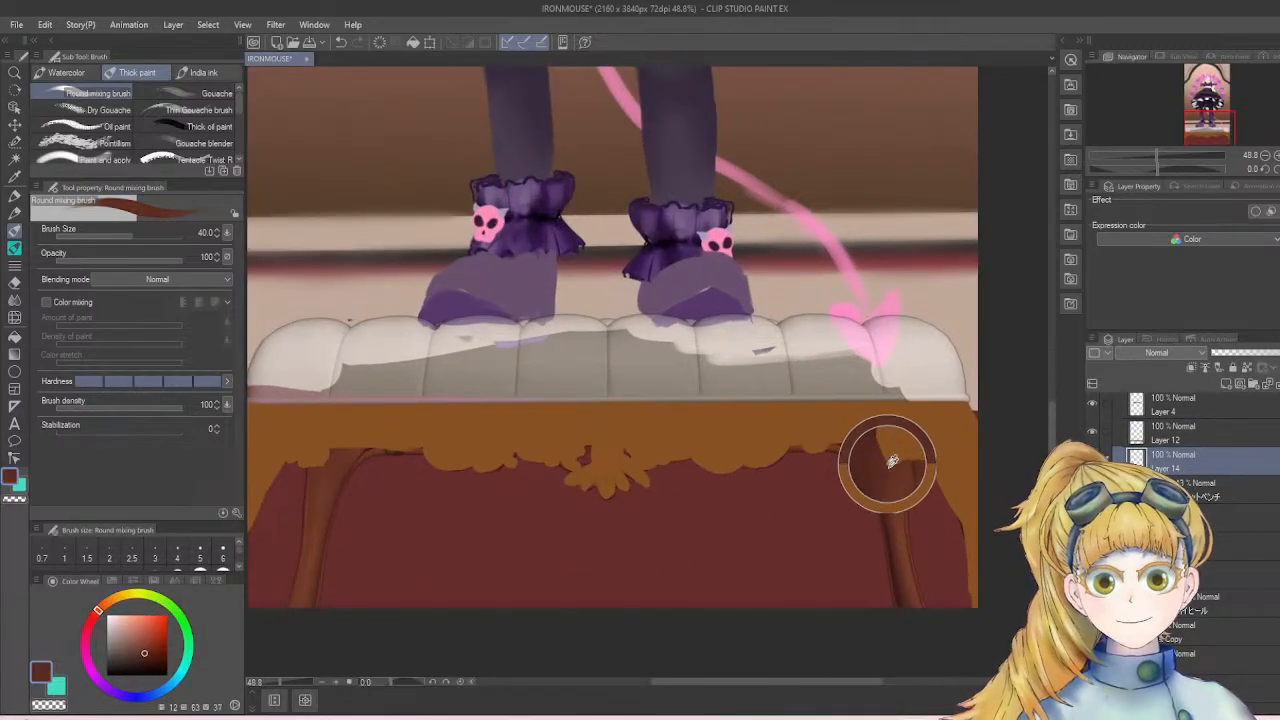
alt+click(900, 517)
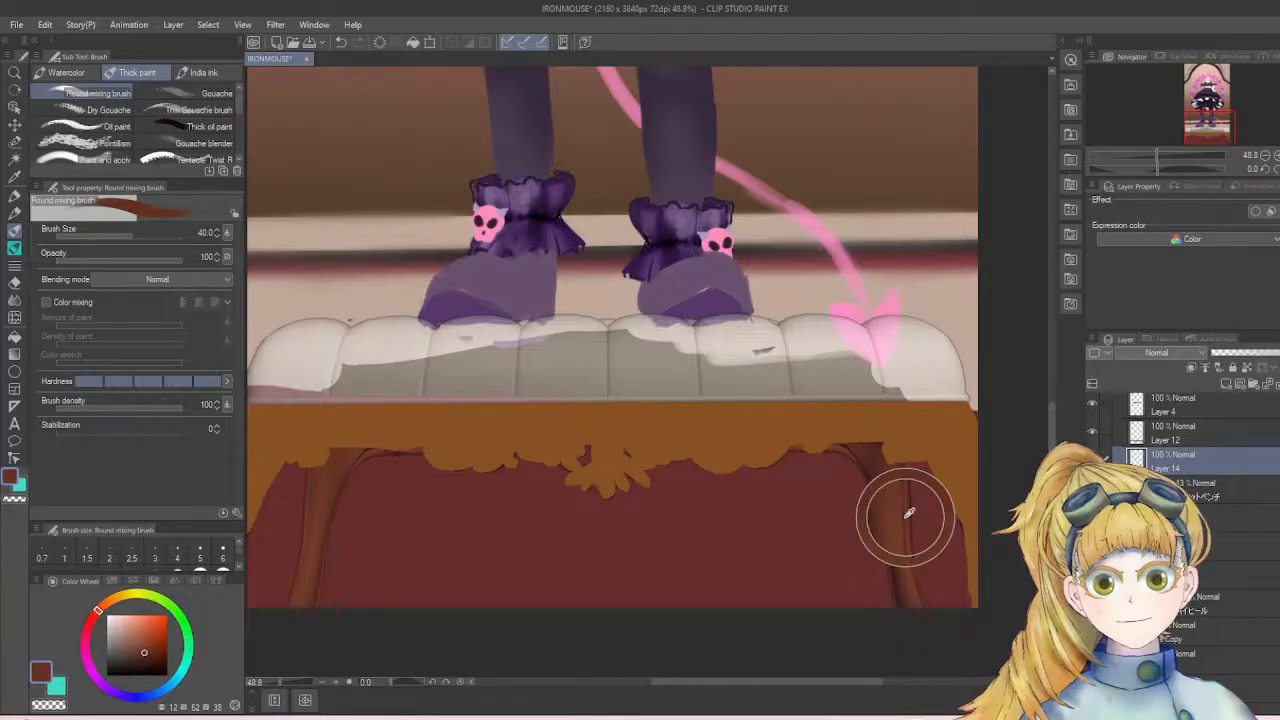
- Restore the 3Dフットベンチ layer to full opacity, sample the right rear leg's brown from it and make Layer 14 active
click(1195, 488)
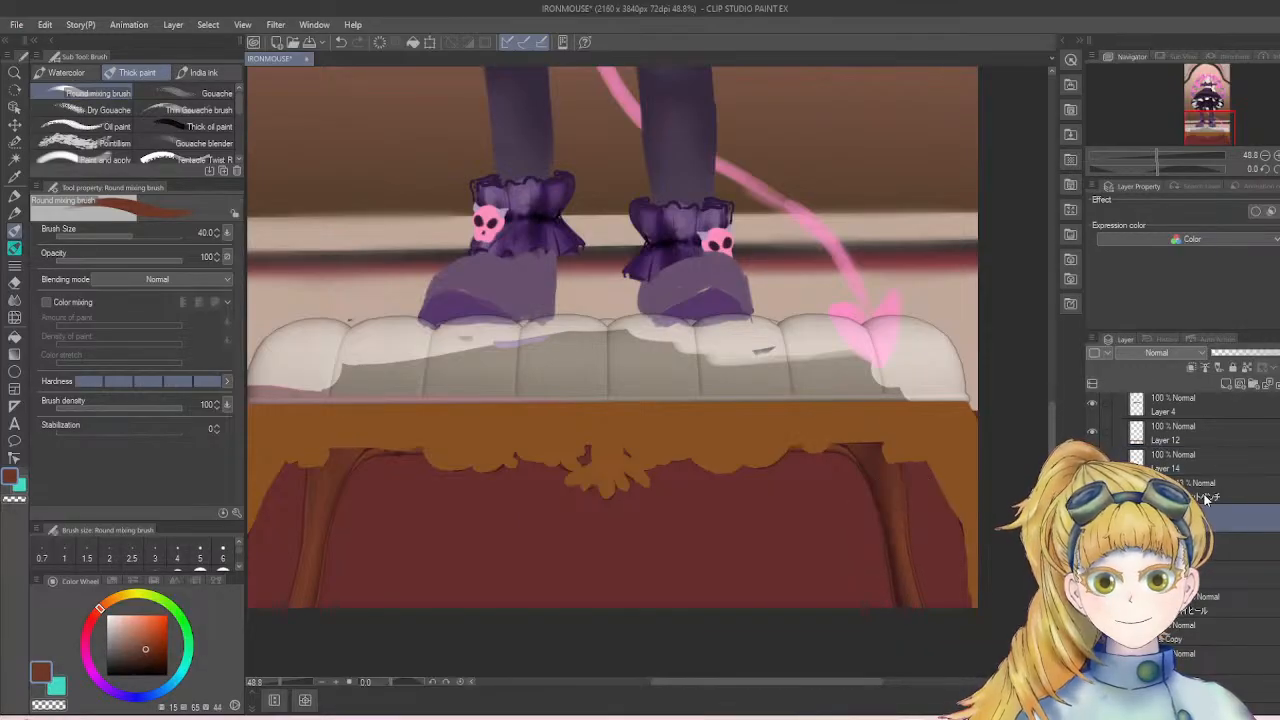
drag(1257, 360, 1278, 358)
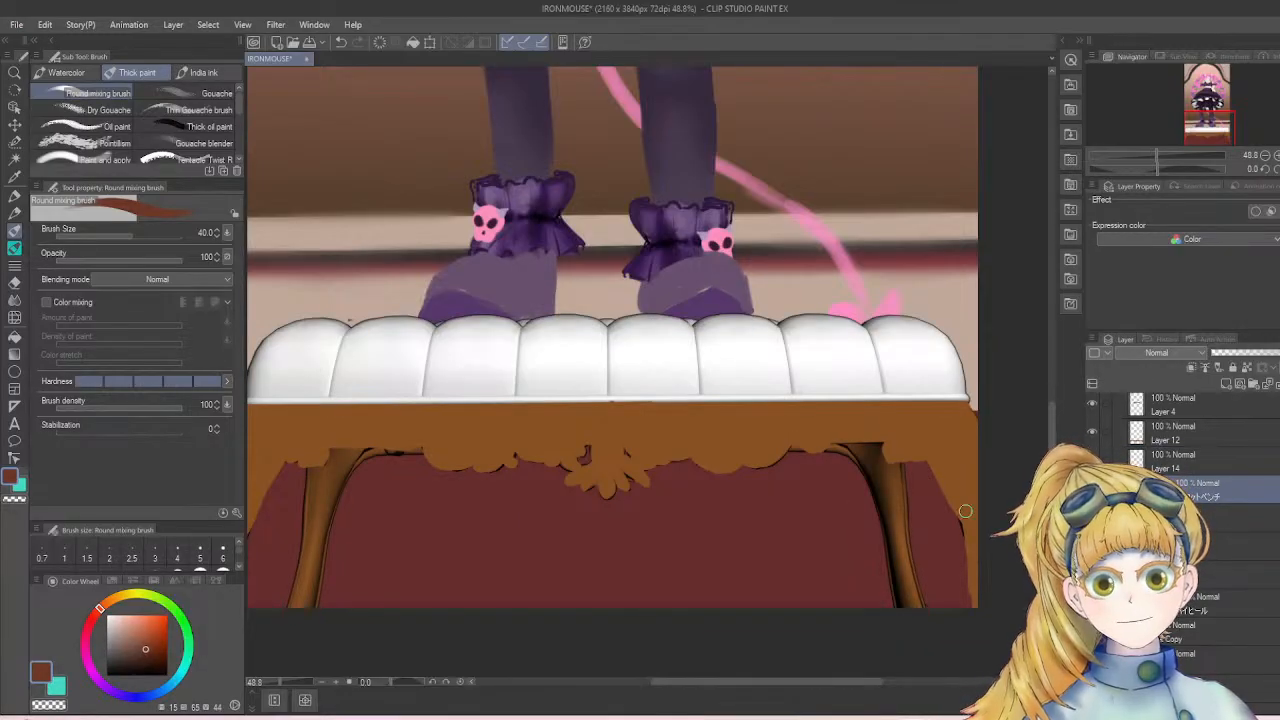
alt+click(900, 480)
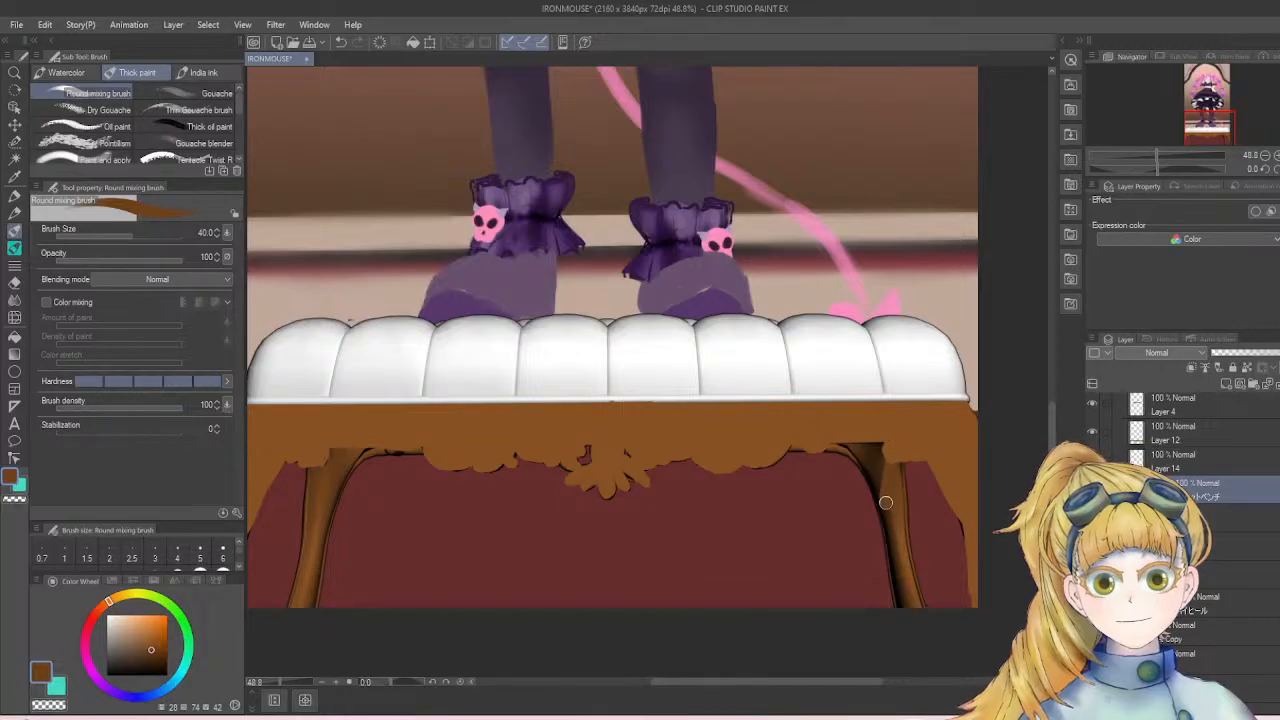
key(ctrl+z)
click(1136, 460)
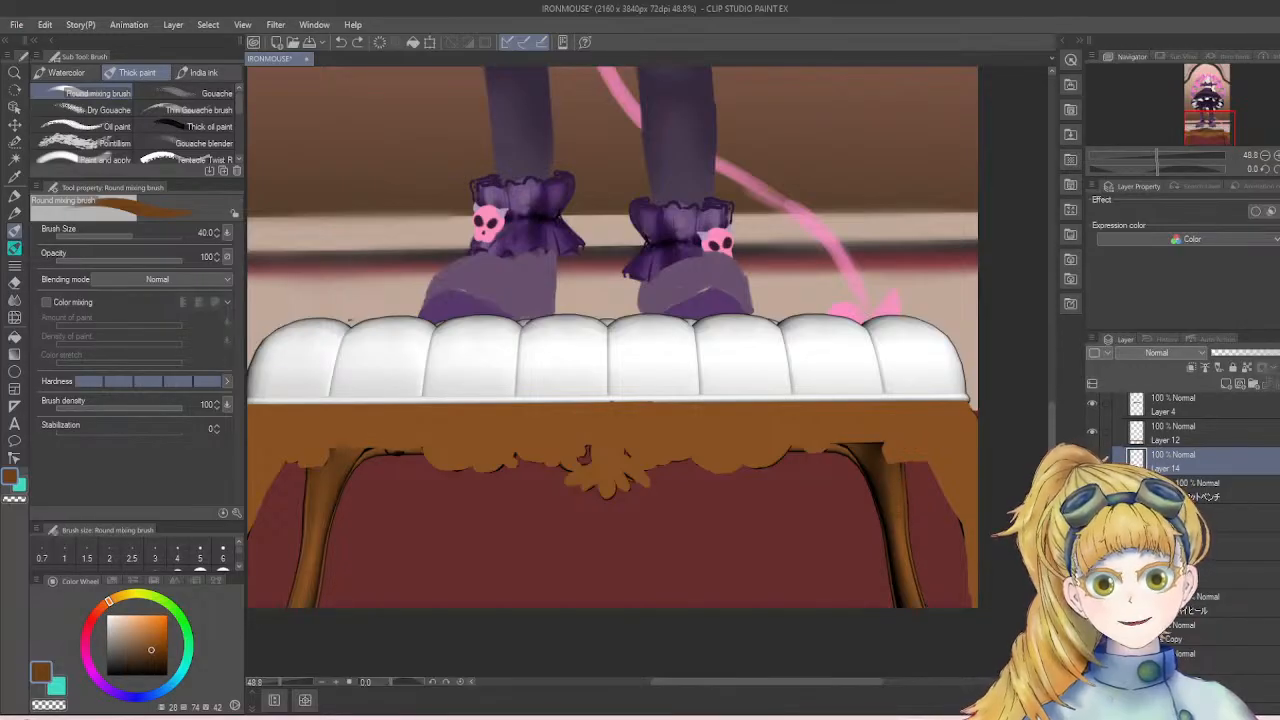
- Lower the 3Dフットベンチ layer's opacity to 39% and make Layer 14 active again
click(1092, 489)
click(1092, 489)
click(1215, 489)
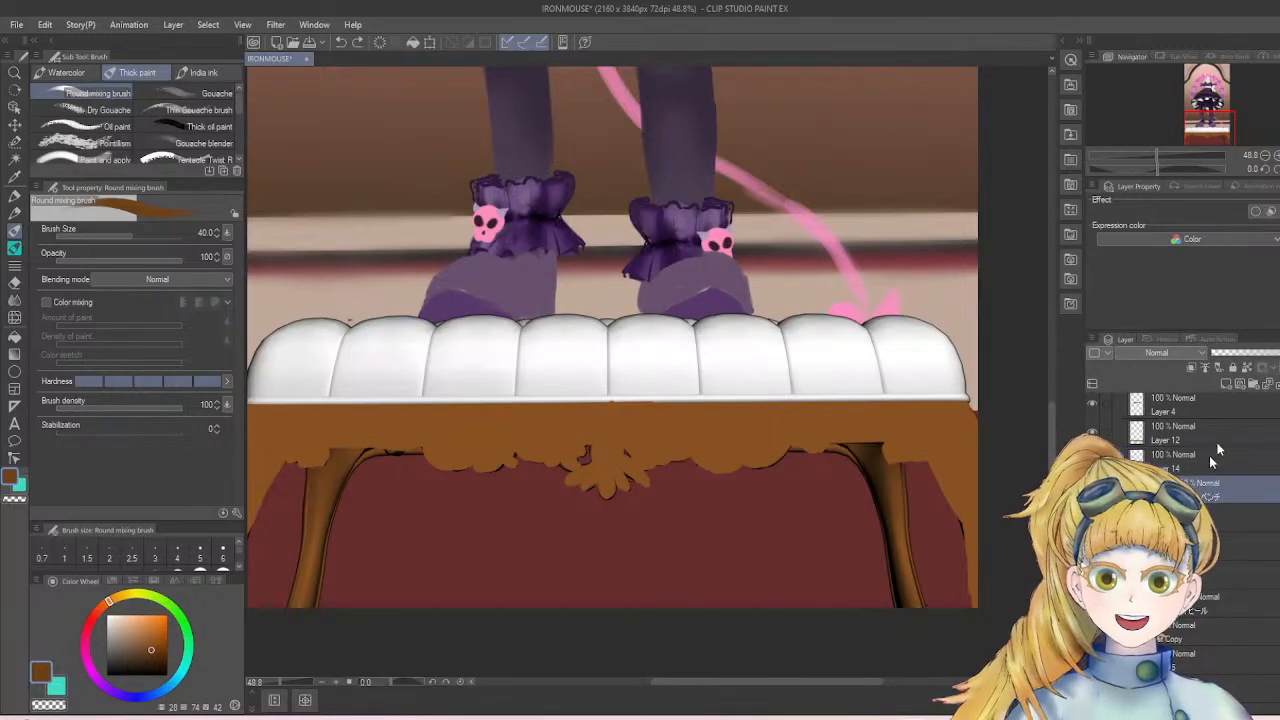
drag(1258, 352, 1247, 358)
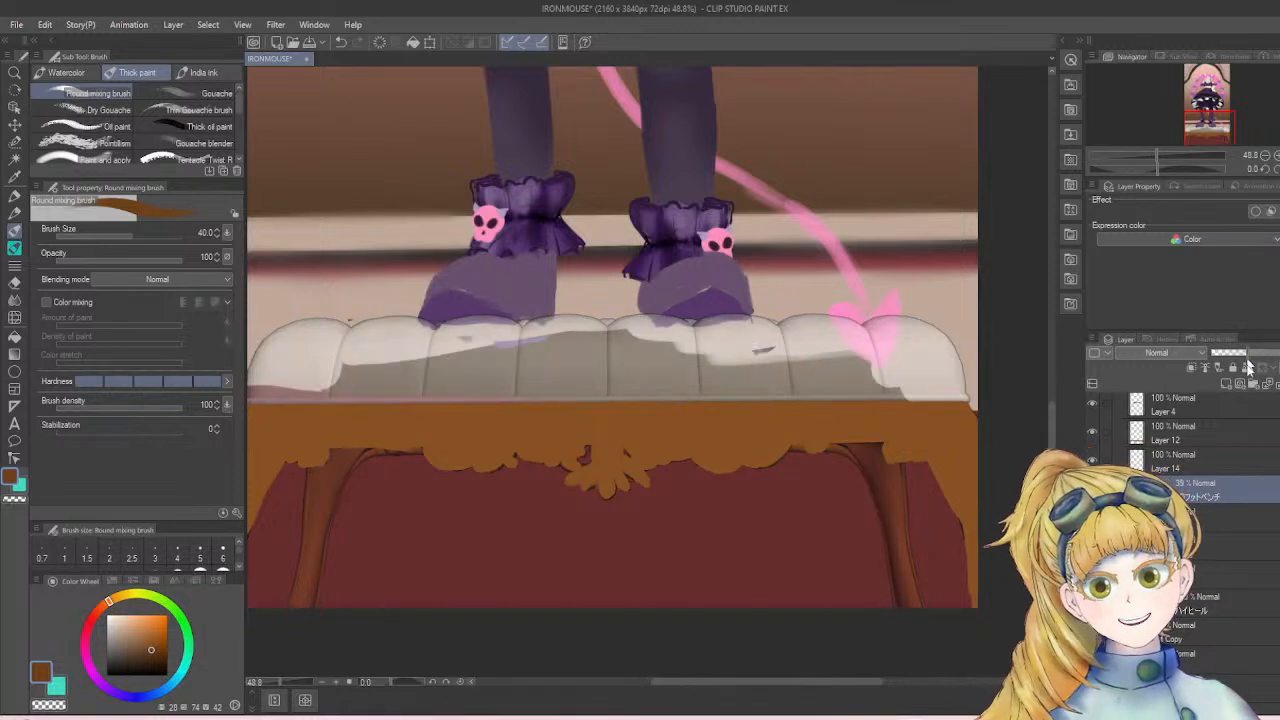
click(1219, 464)
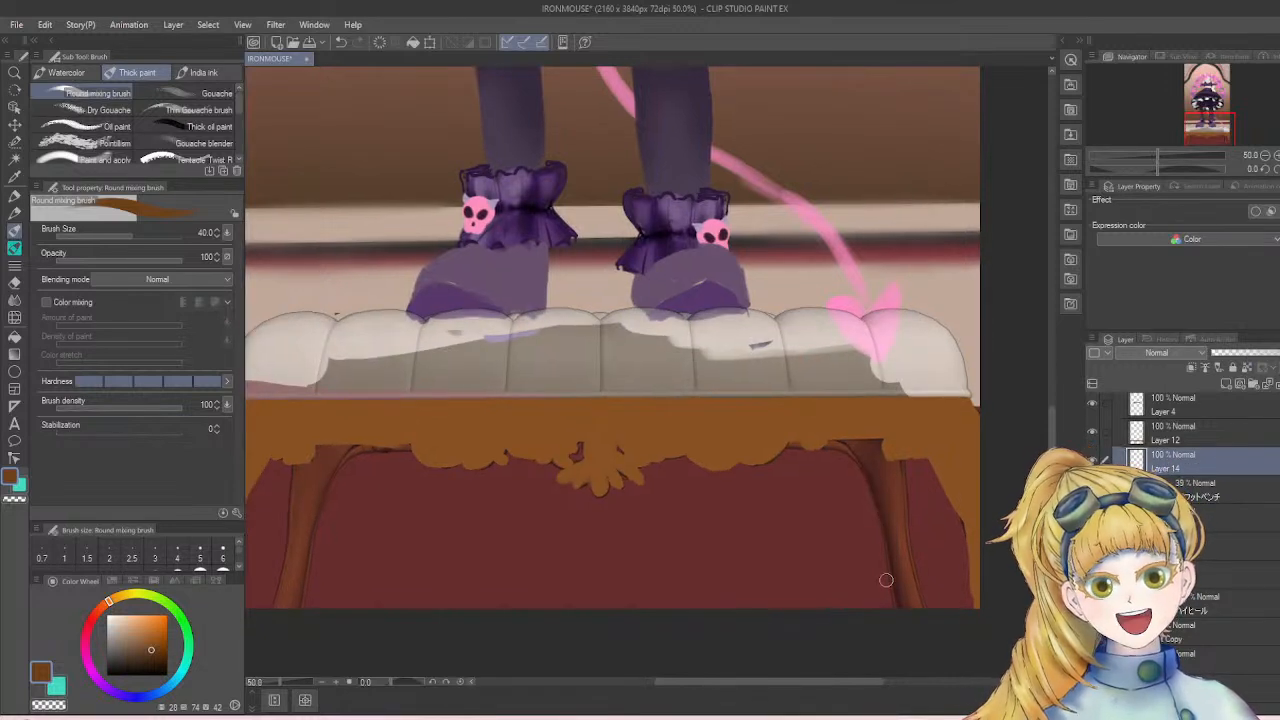
- Paint the bench's right rear leg brown down to the canvas edge, undoing the stroke that overshoots its outer side
scroll(846, 615, down, 1)
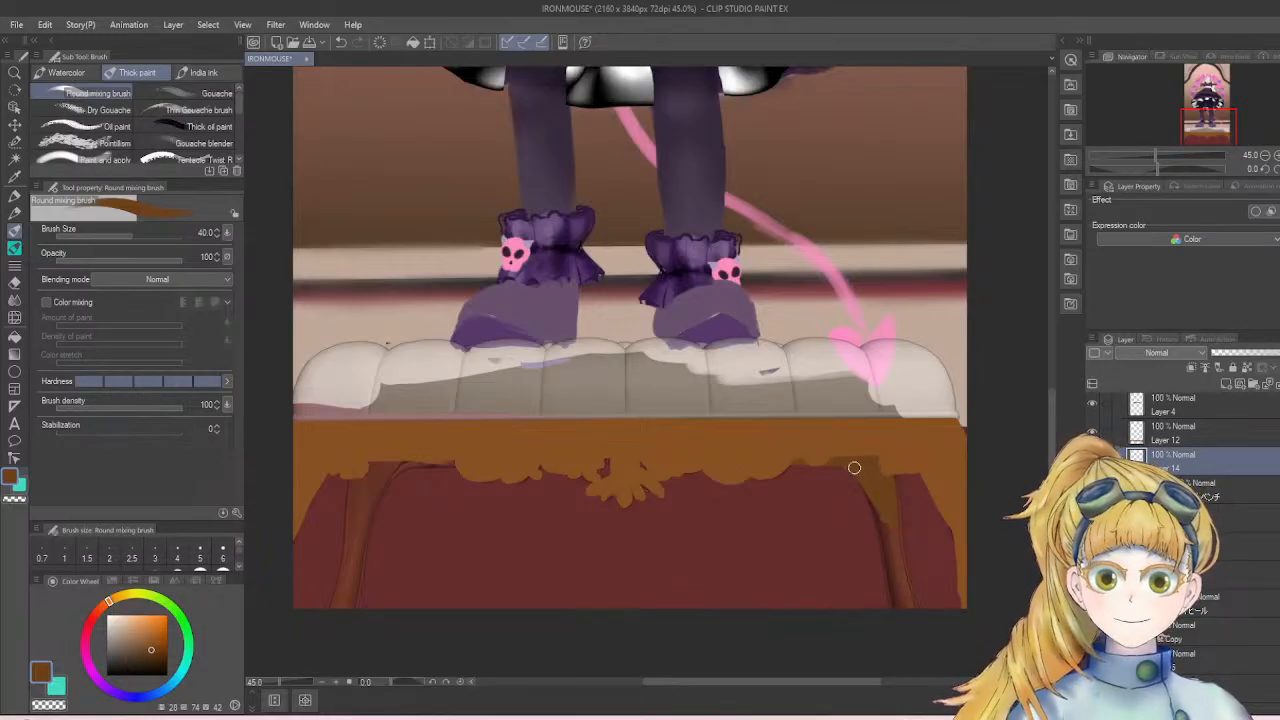
drag(863, 447, 900, 602)
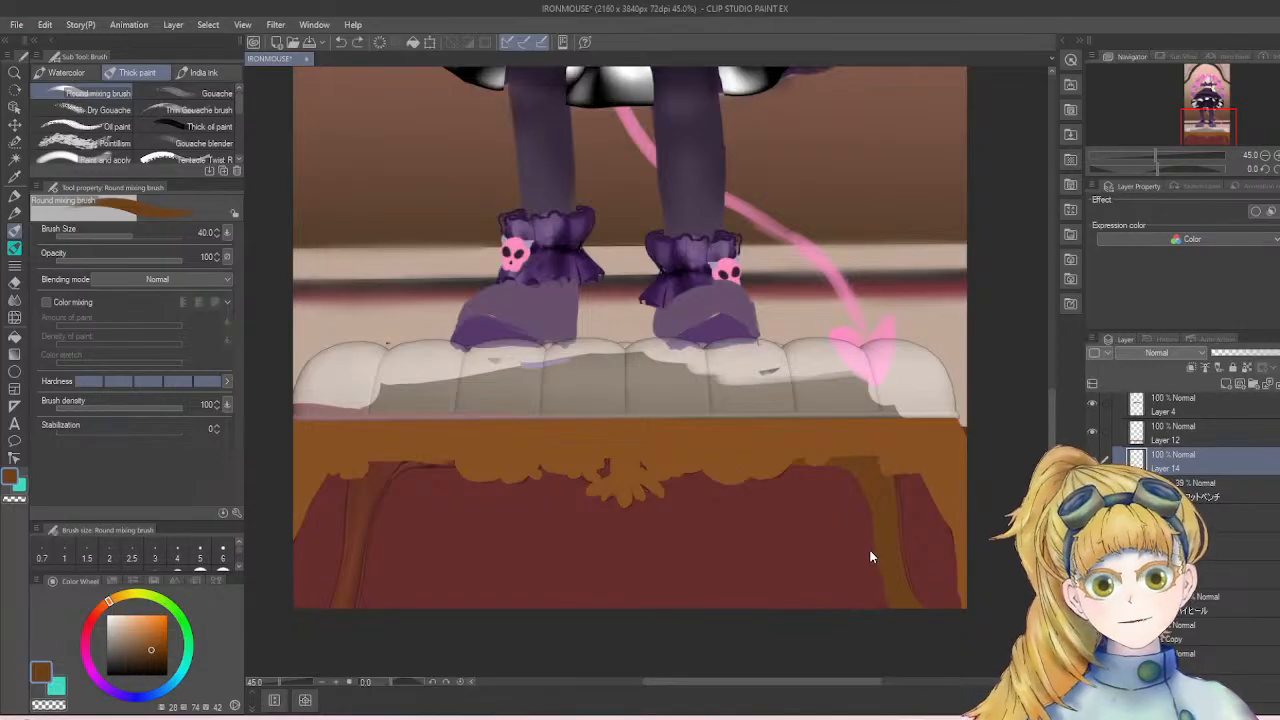
drag(889, 462, 889, 563)
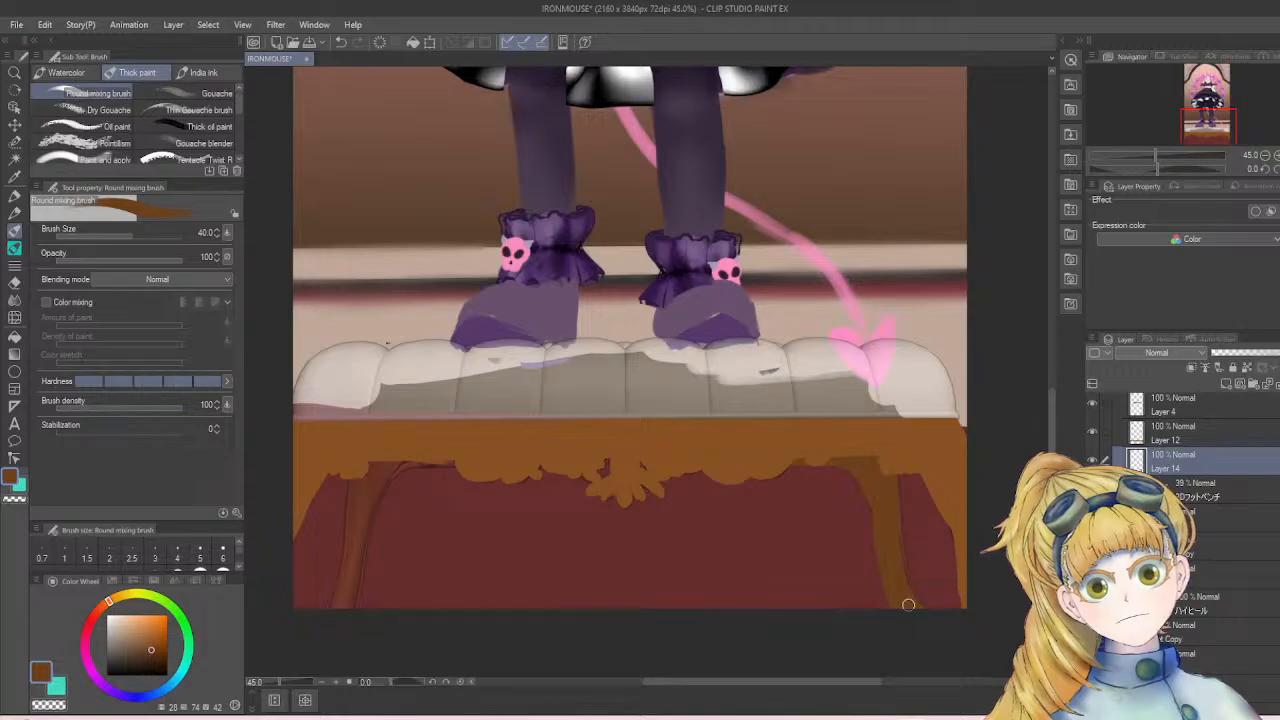
drag(922, 609, 910, 504)
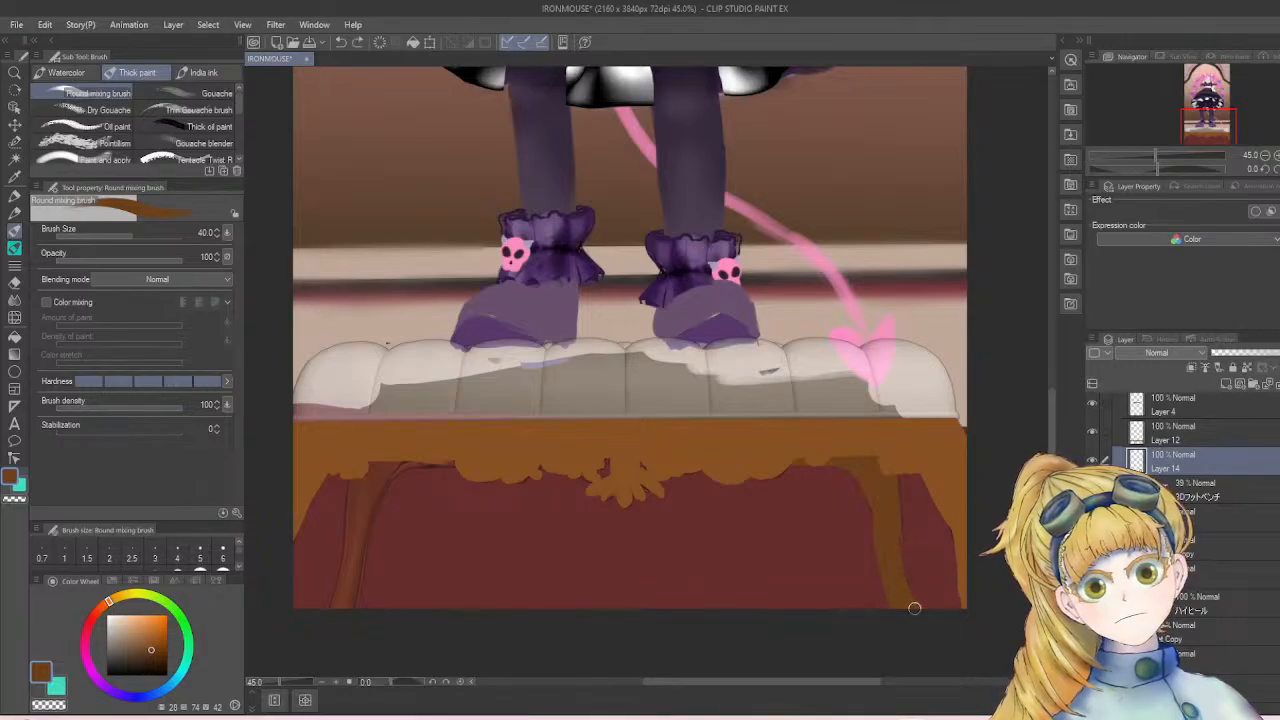
drag(908, 606, 902, 514)
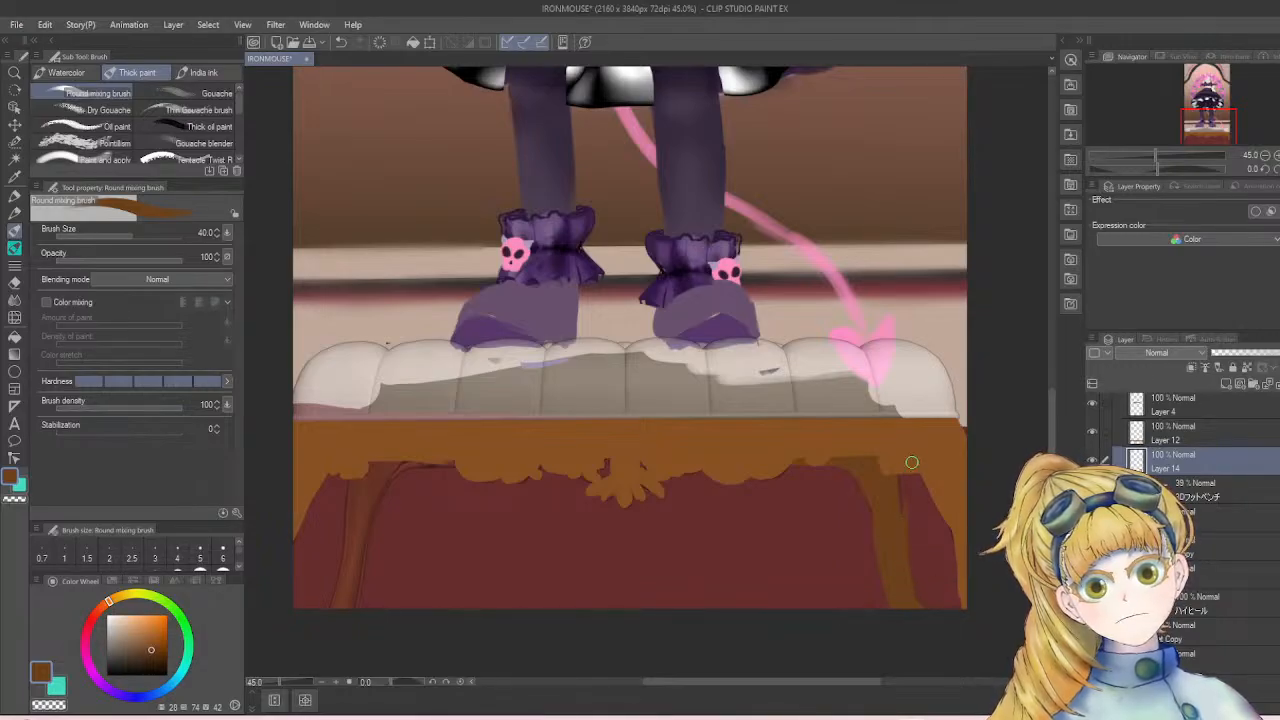
key(ctrl+z)
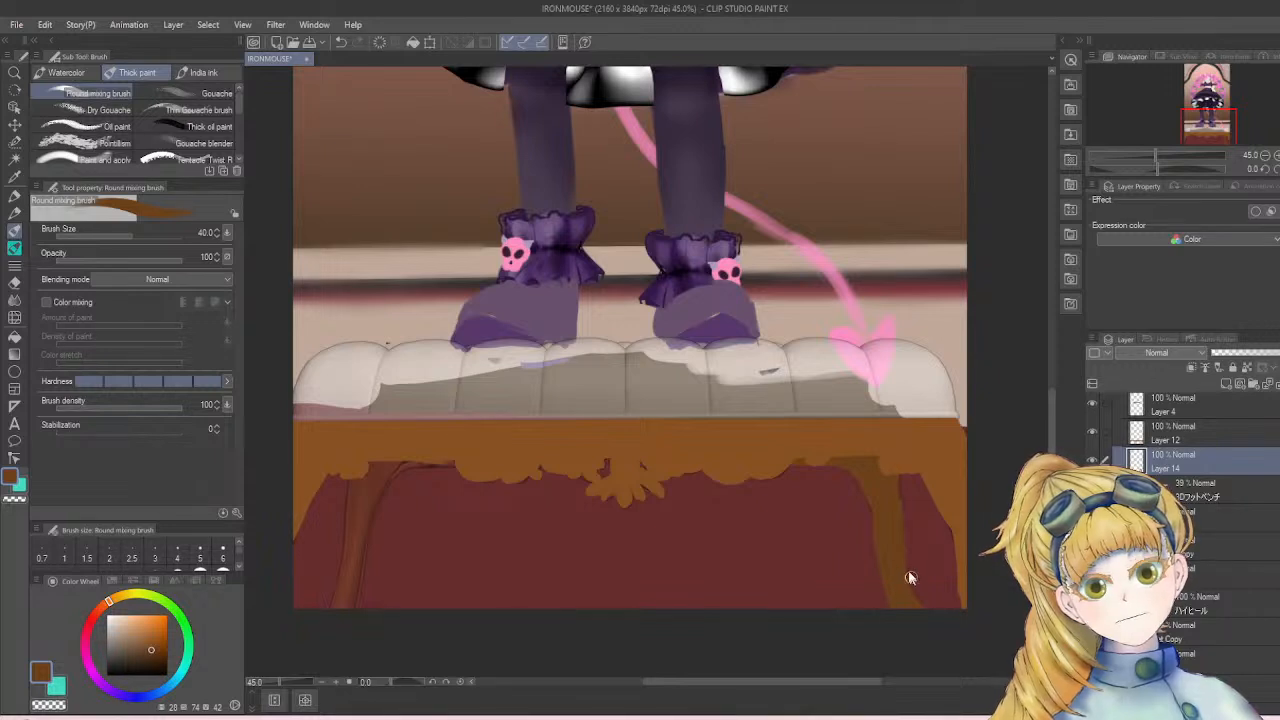
mouse_move(908, 576)
mouse_down()
mouse_move(878, 466)
mouse_move(896, 594)
mouse_move(893, 520)
mouse_move(918, 616)
mouse_up()
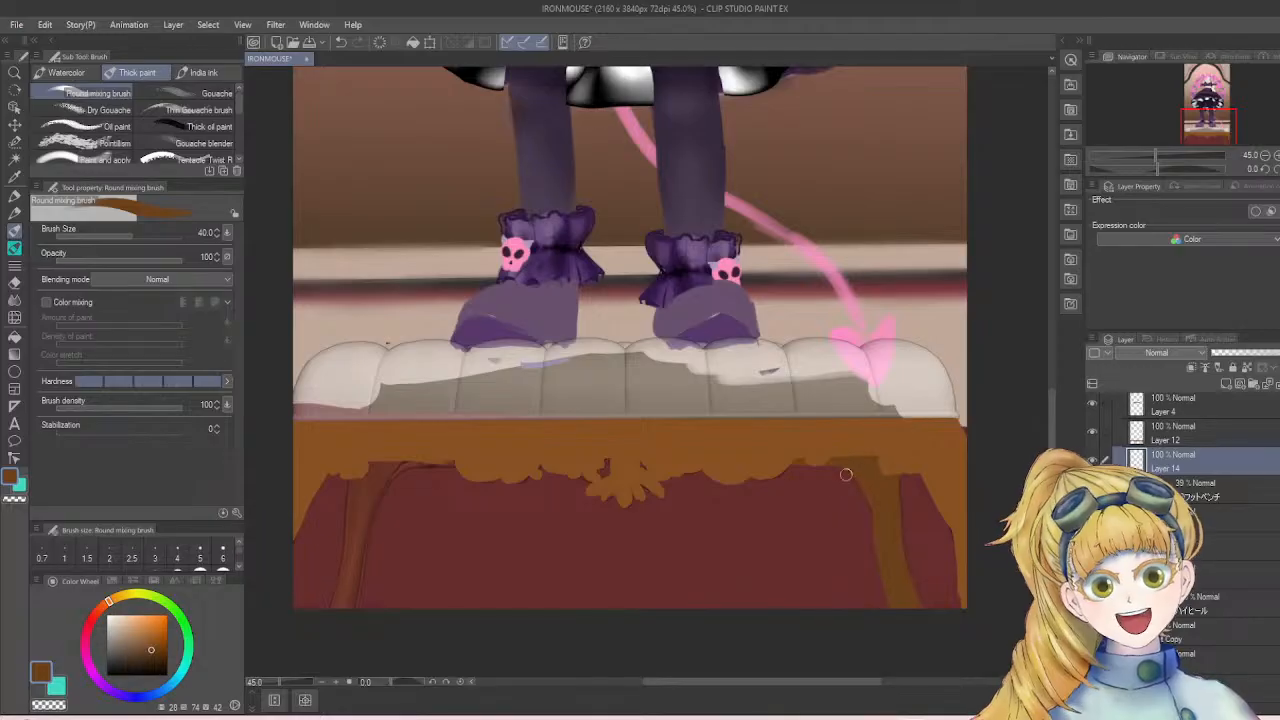
- Paint the bench's left rear leg and its curved joint under the rail with the same brown
drag(826, 687, 760, 687)
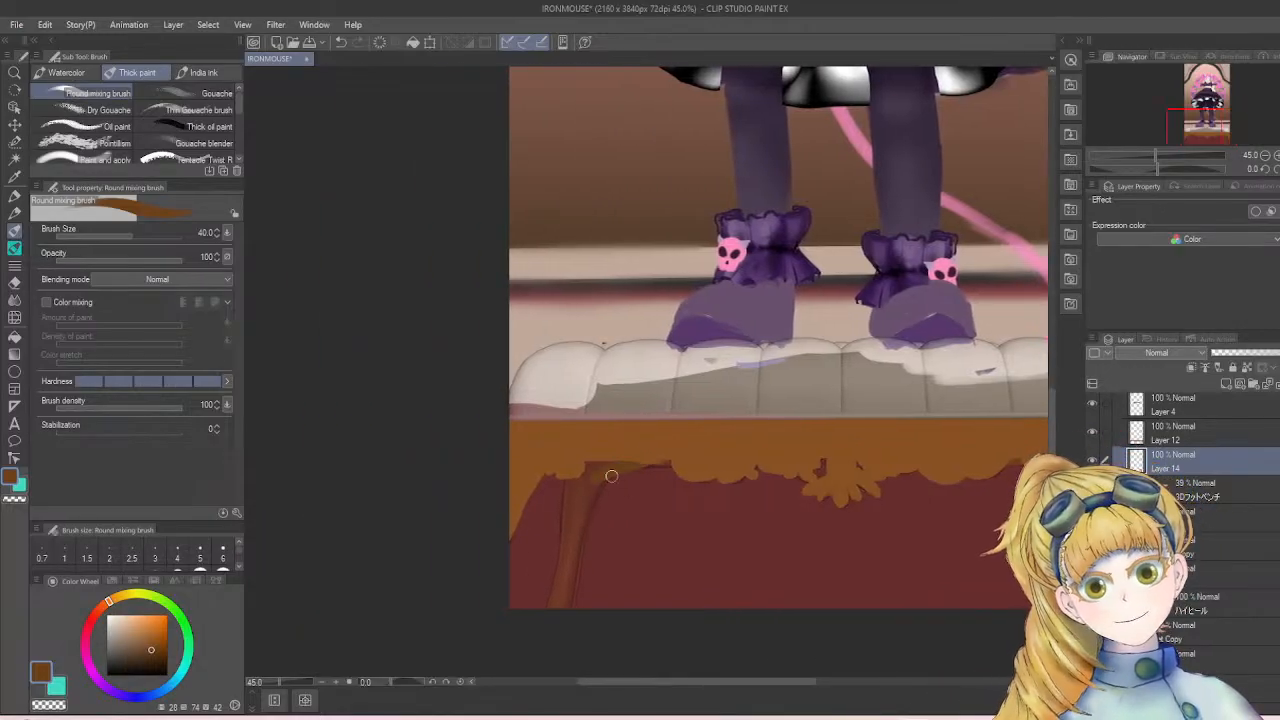
mouse_move(572, 450)
mouse_down()
mouse_move(551, 616)
mouse_move(569, 508)
mouse_move(556, 569)
mouse_up()
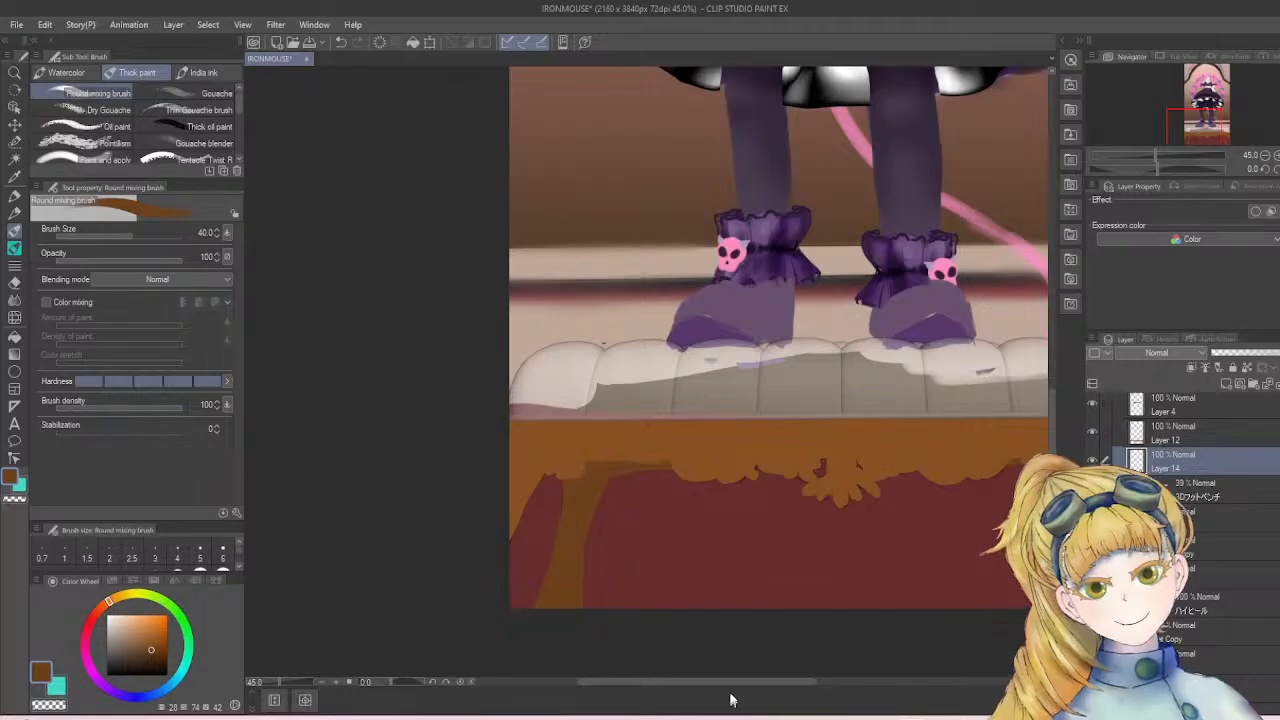
drag(730, 698, 786, 691)
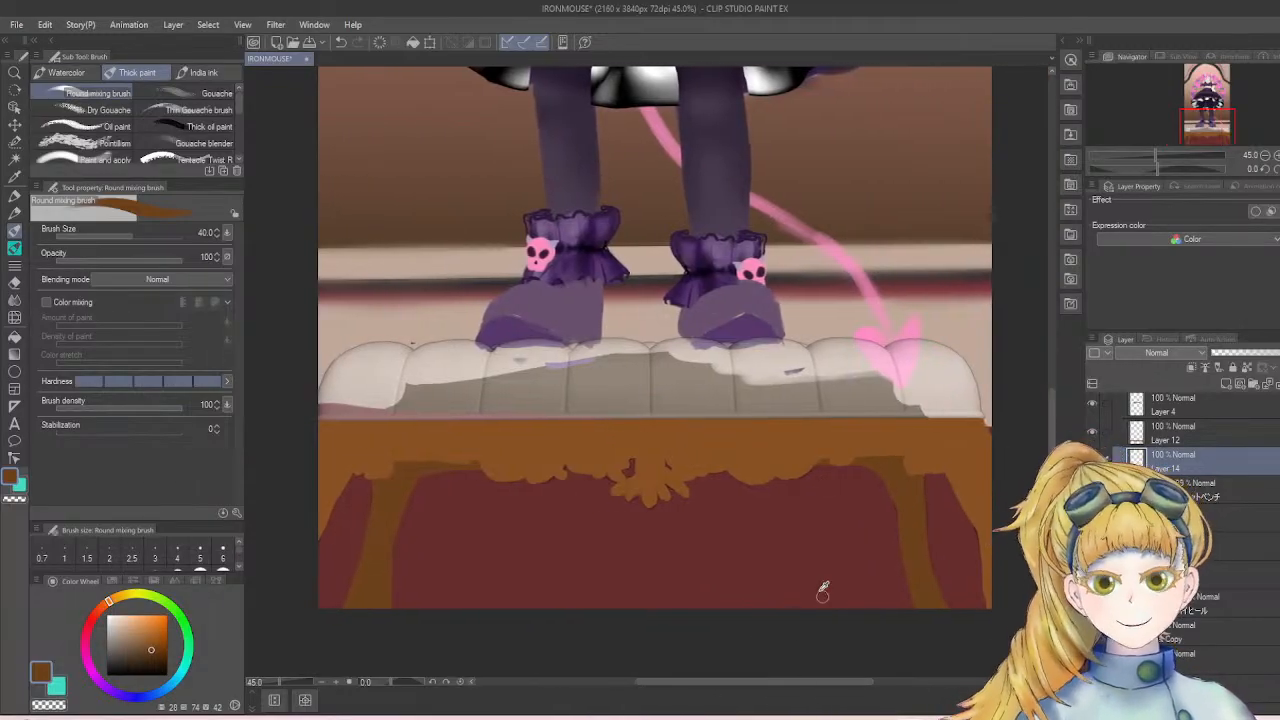
- Sample the dark red from the area beneath the bench, make Layer 12 active and enlarge the brush to 80
alt+click(814, 551)
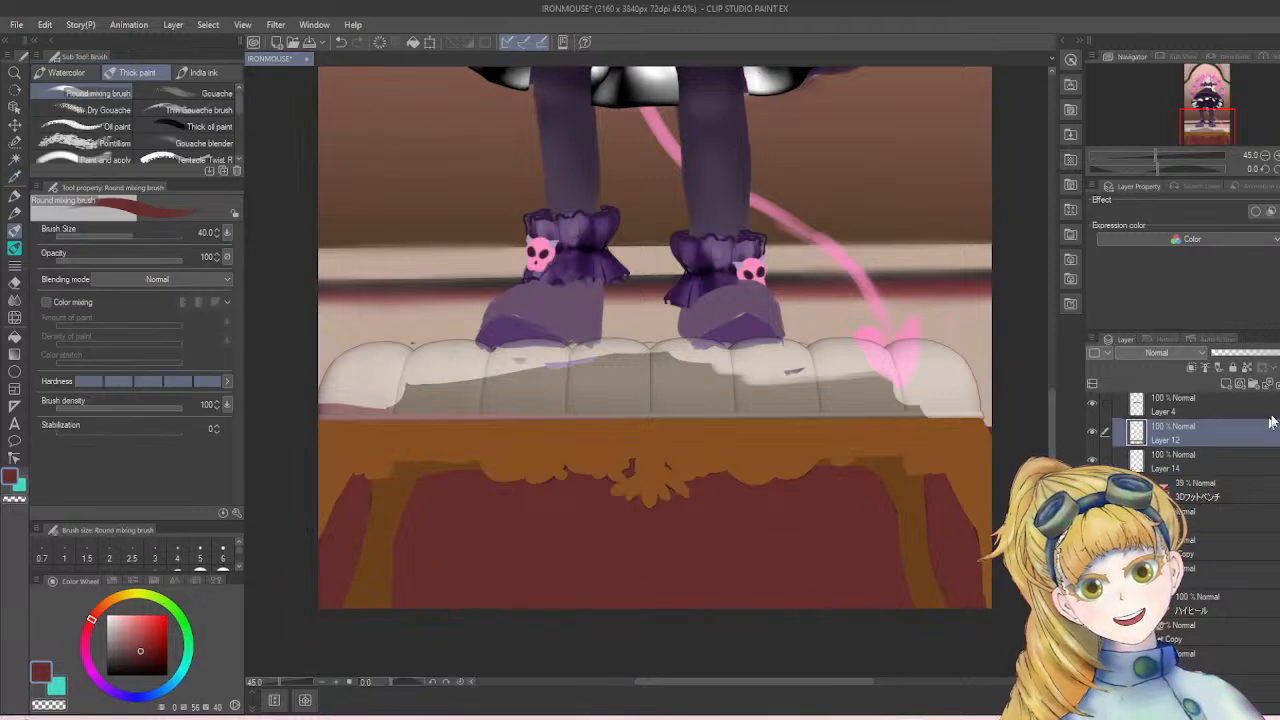
click(1138, 432)
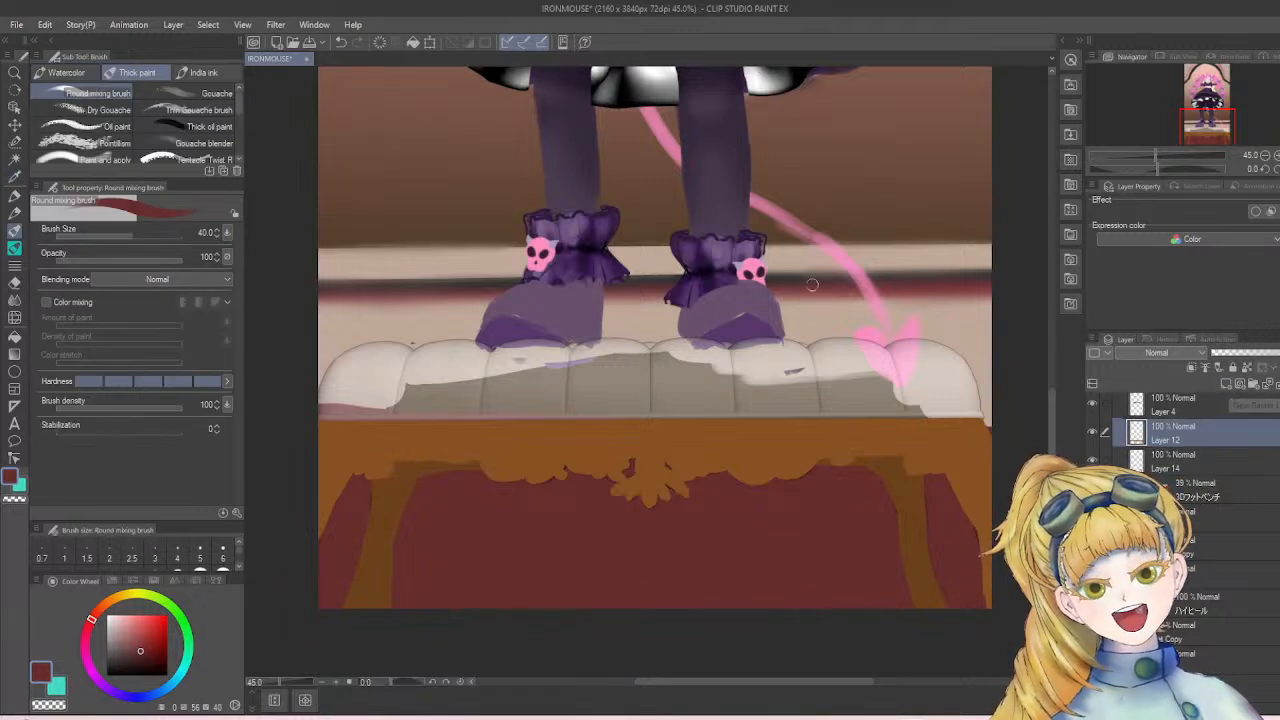
key(bracketright)
key(bracketright)
key(bracketright)
key(bracketright)
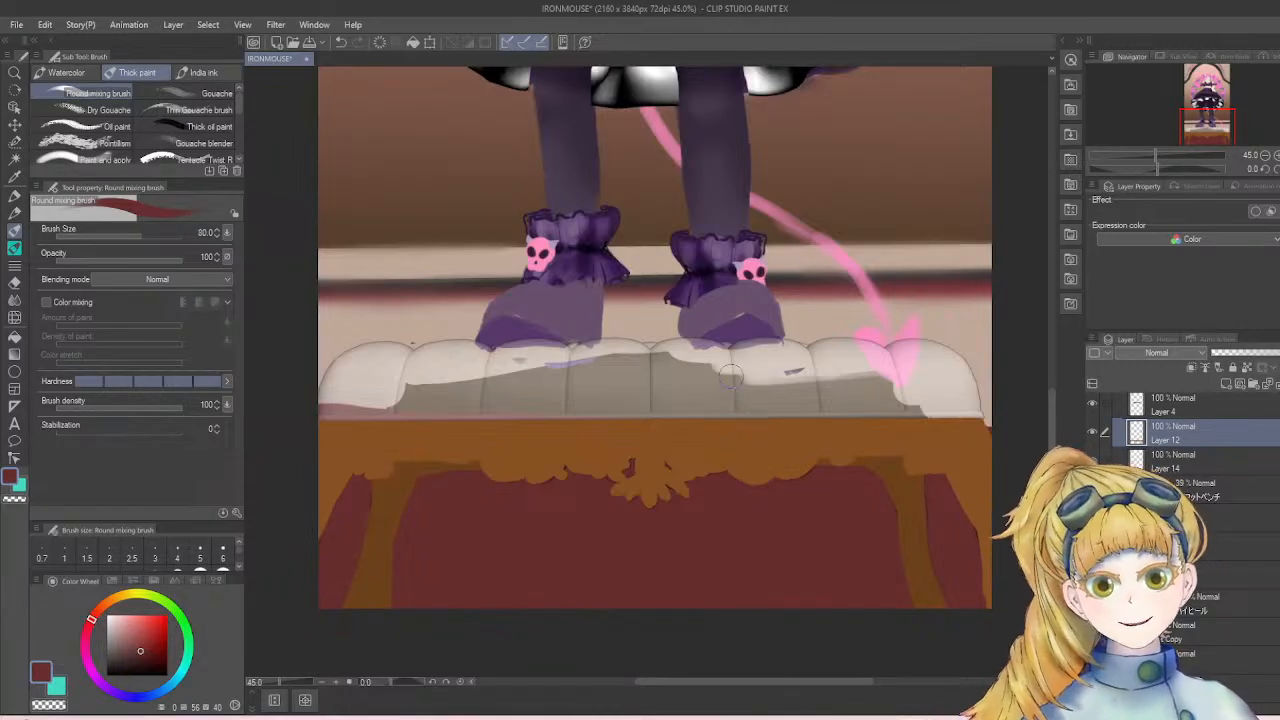
mouse_move(576, 398)
mouse_down()
mouse_move(580, 364)
mouse_move(573, 415)
mouse_move(628, 416)
mouse_up()
key(ctrl+z)
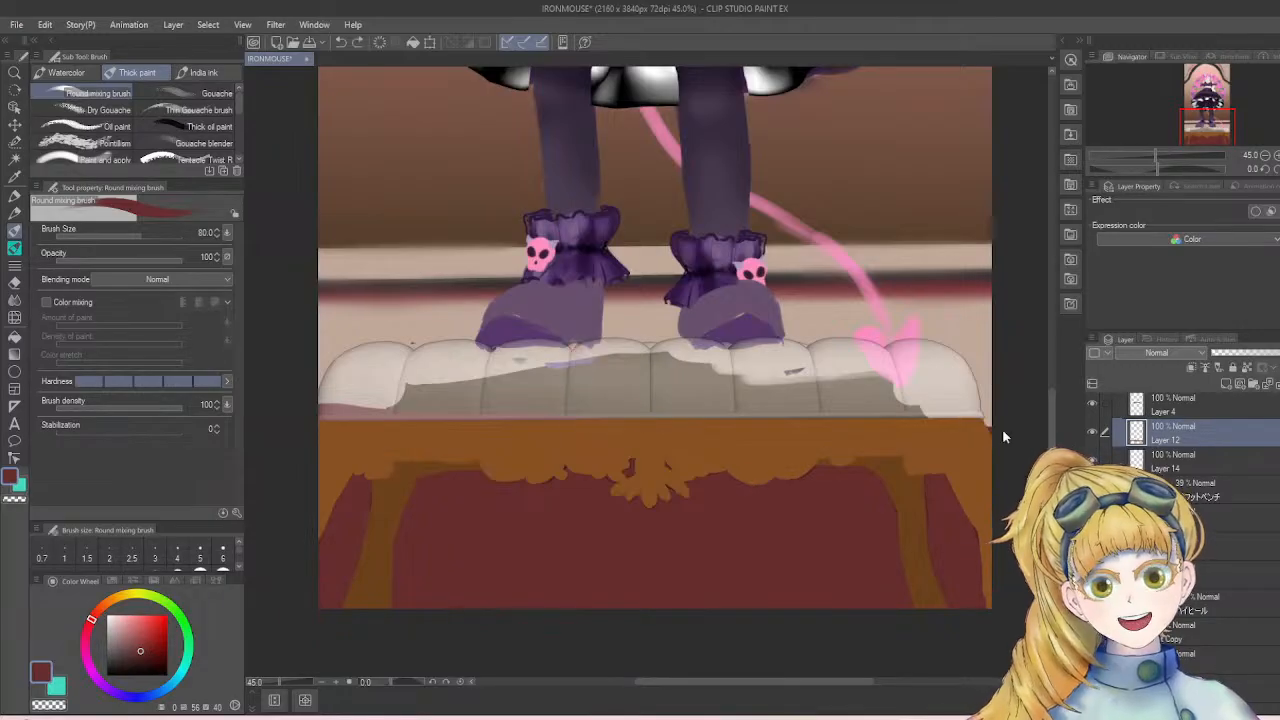
mouse_move(1160, 461)
mouse_down()
mouse_move(1197, 429)
mouse_move(1180, 422)
mouse_up()
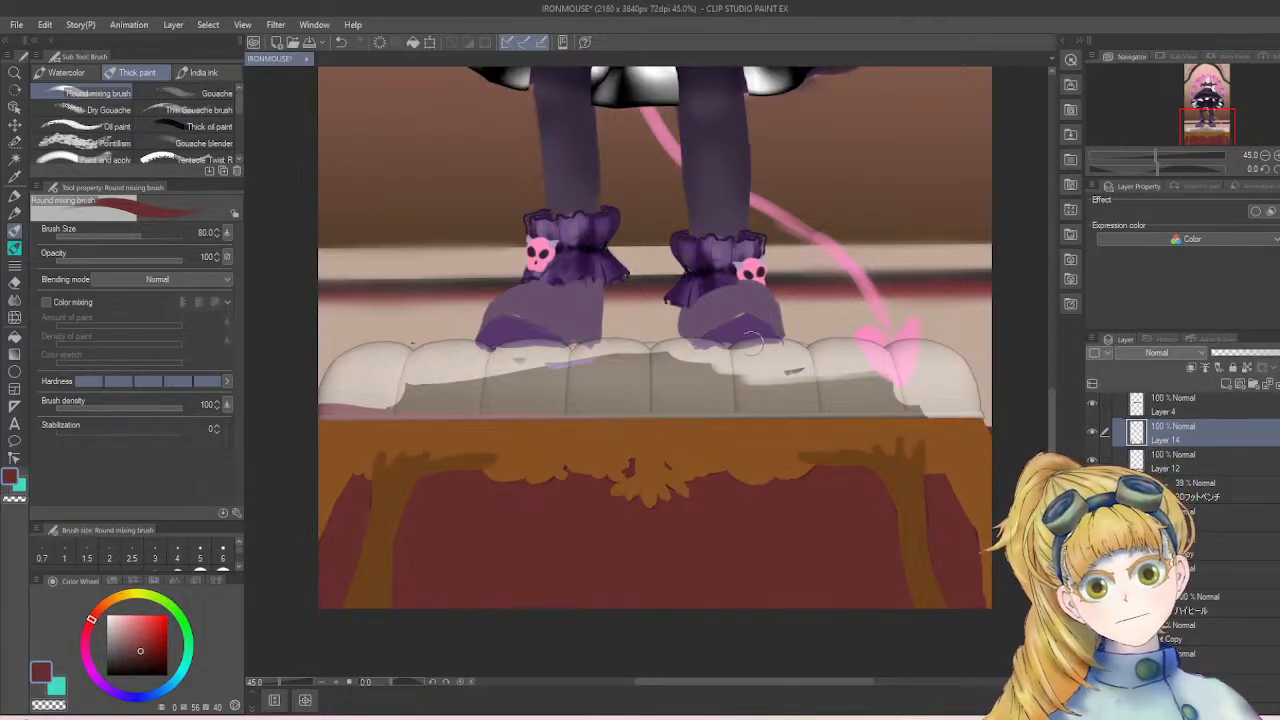
key(ctrl+z)
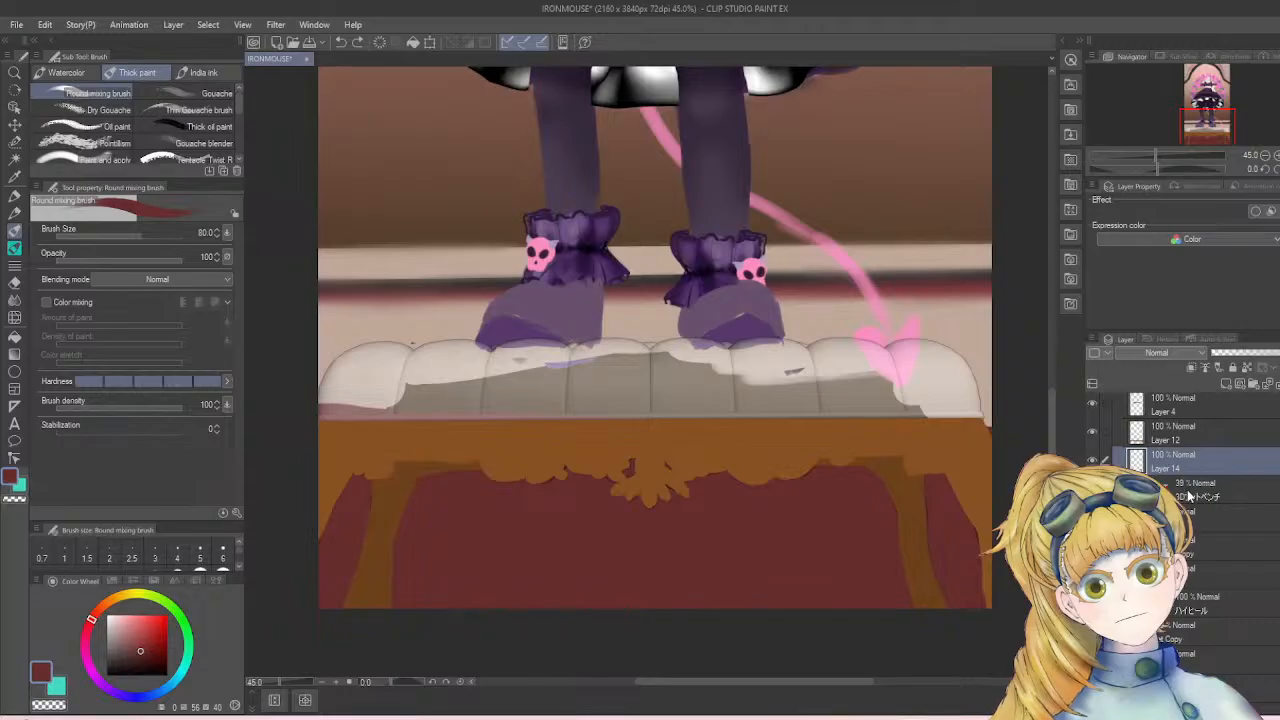
- Create a new raster layer and place it directly below Layer 12
click(1221, 437)
click(1226, 383)
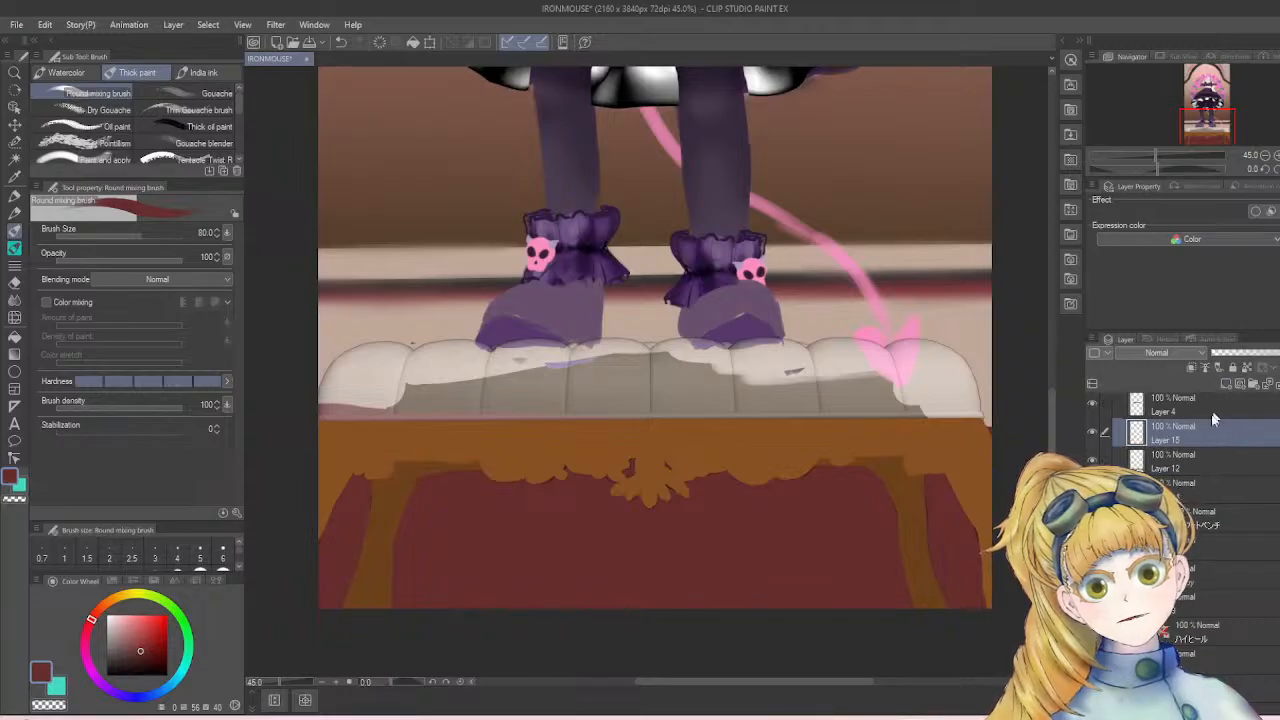
drag(1213, 422, 1201, 468)
- Paint the cushion's right end and trace the scalloped upper edge of its right half in dark red, redoing the misplaced stroke
mouse_move(703, 410)
mouse_down()
mouse_move(859, 425)
mouse_move(803, 427)
mouse_move(909, 423)
mouse_move(879, 414)
mouse_move(959, 398)
mouse_move(895, 409)
mouse_move(919, 354)
mouse_up()
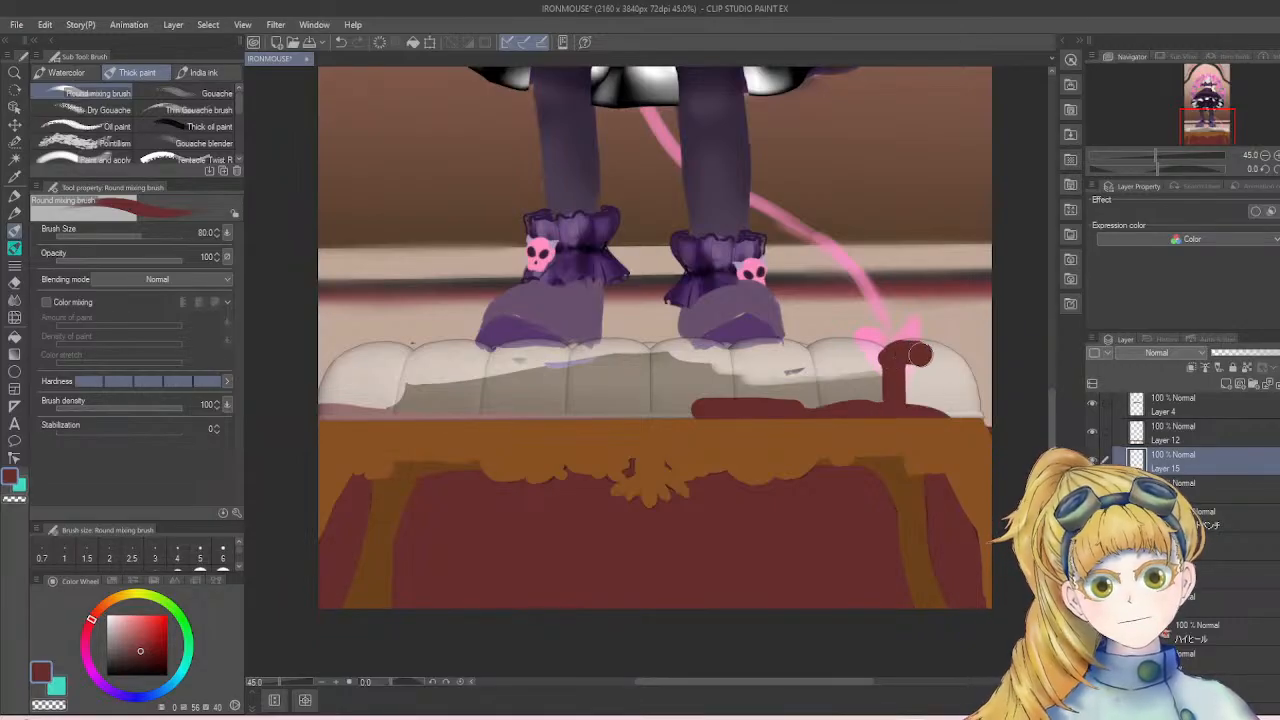
key(ctrl+z)
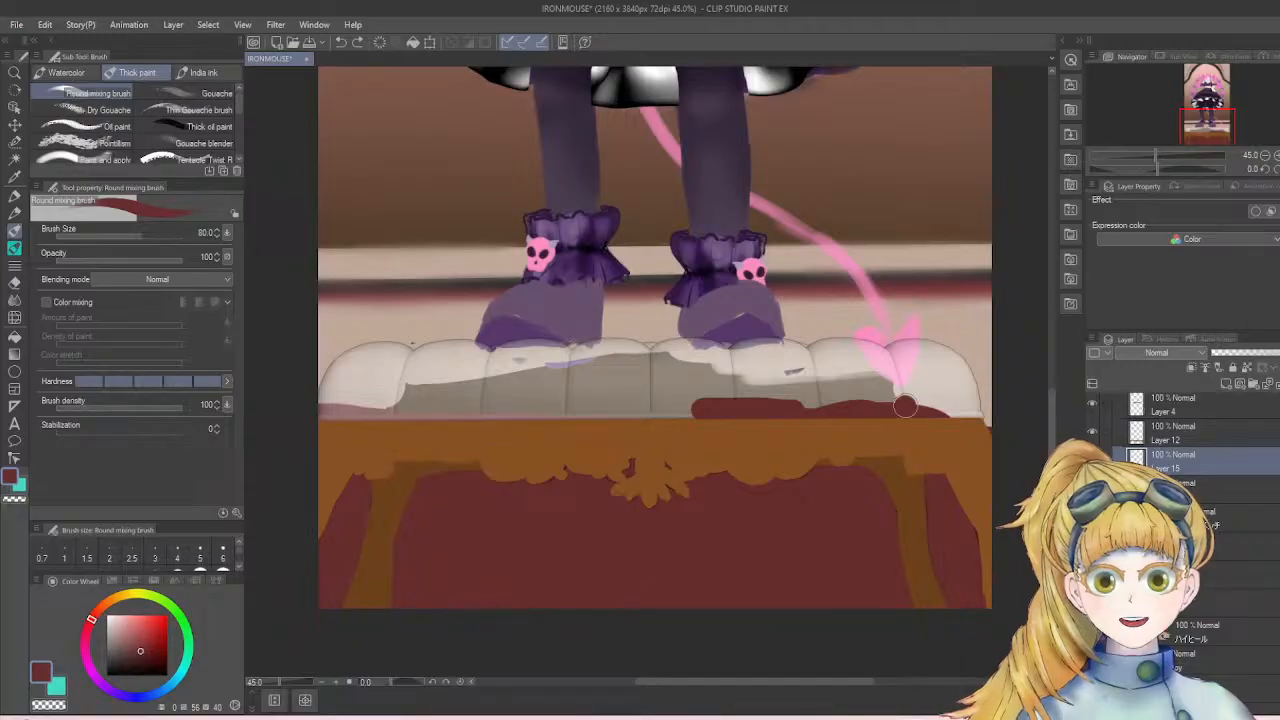
mouse_move(904, 405)
mouse_down()
mouse_move(893, 345)
mouse_move(935, 354)
mouse_move(948, 428)
mouse_move(920, 363)
mouse_move(903, 371)
mouse_move(908, 354)
mouse_move(968, 430)
mouse_up()
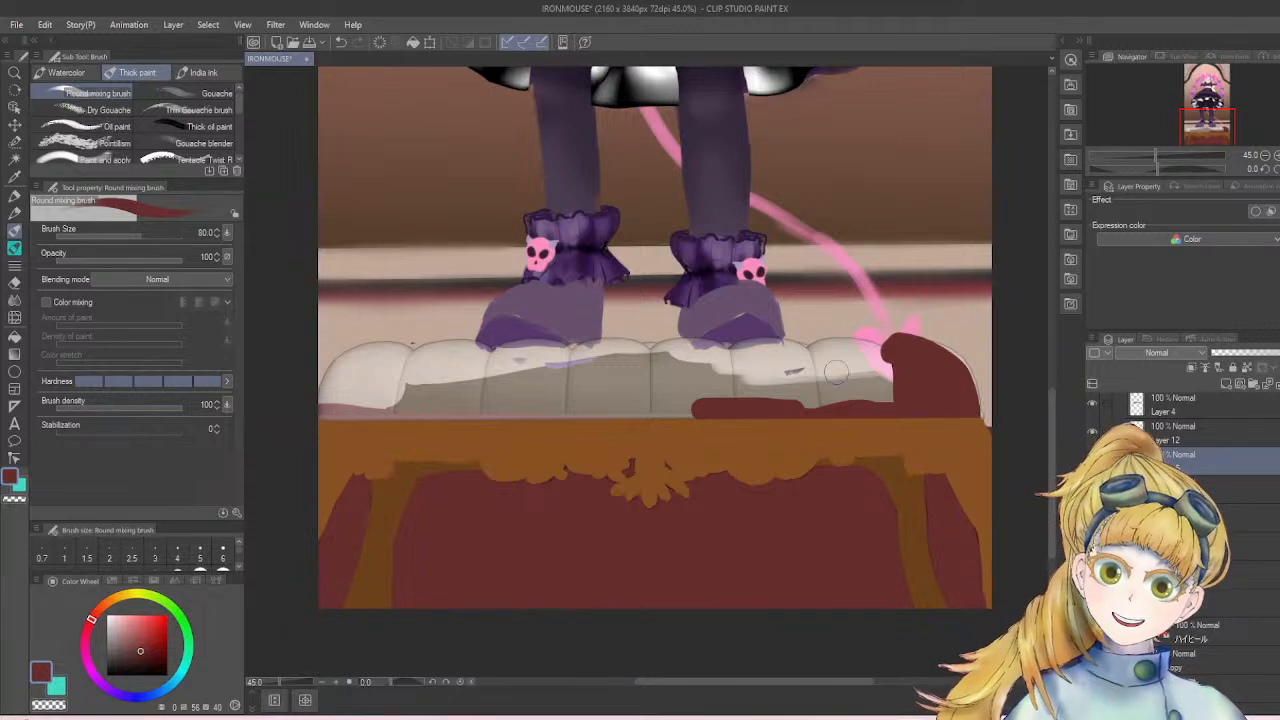
mouse_move(893, 372)
mouse_down()
mouse_move(838, 345)
mouse_move(808, 354)
mouse_move(867, 357)
mouse_move(884, 383)
mouse_move(747, 346)
mouse_up()
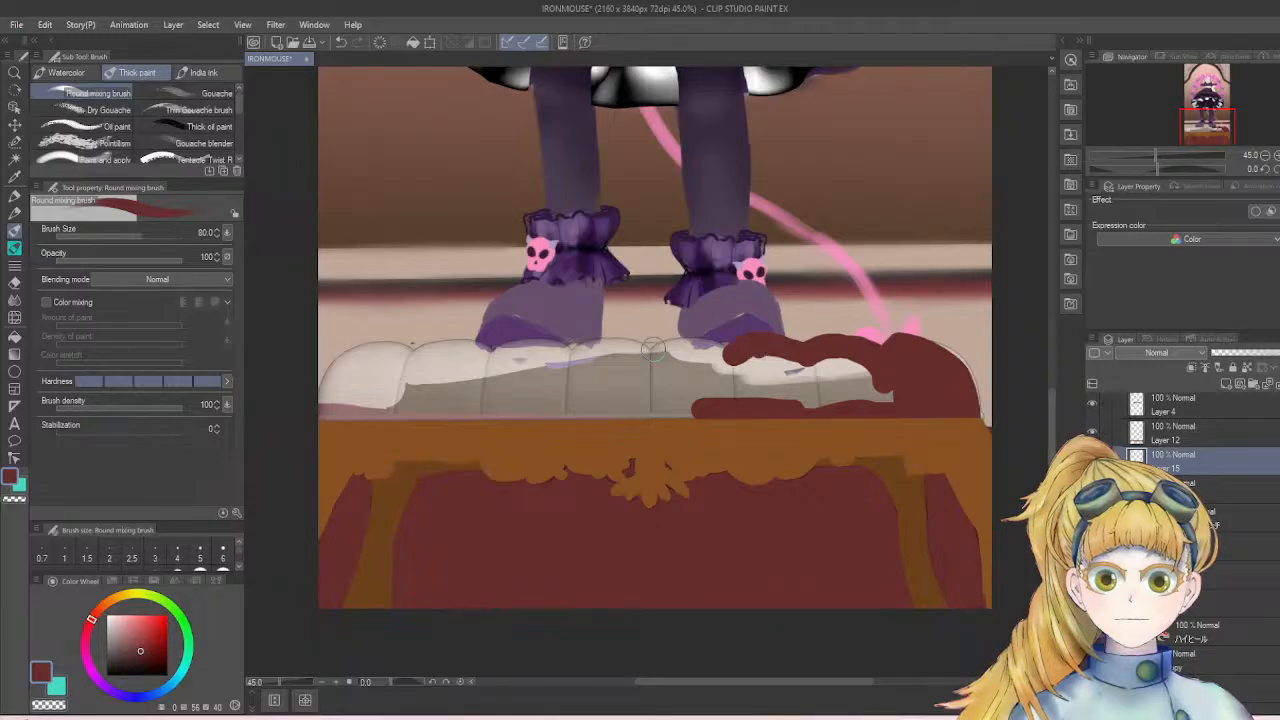
drag(658, 349, 725, 362)
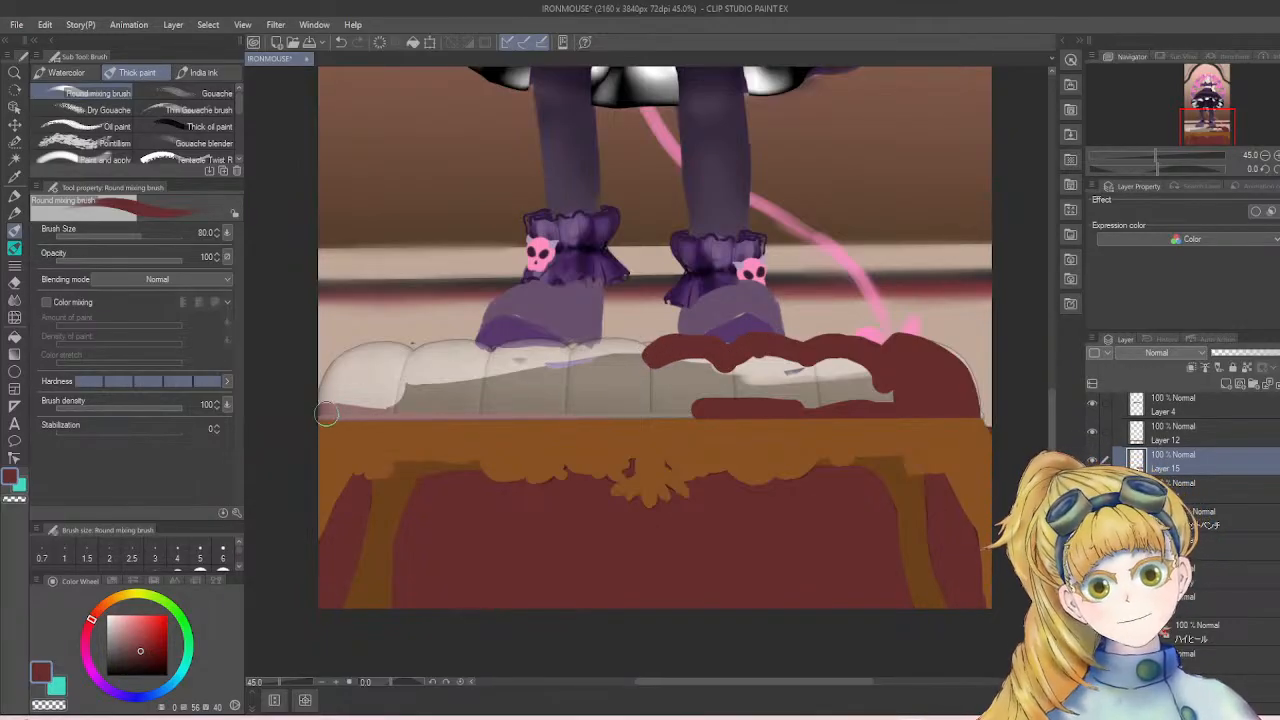
- Trace the cushion's left scalloped edge and lower edge in dark red and fill the whole remaining interior
mouse_move(327, 414)
mouse_down()
mouse_move(362, 356)
mouse_move(347, 362)
mouse_move(412, 376)
mouse_up()
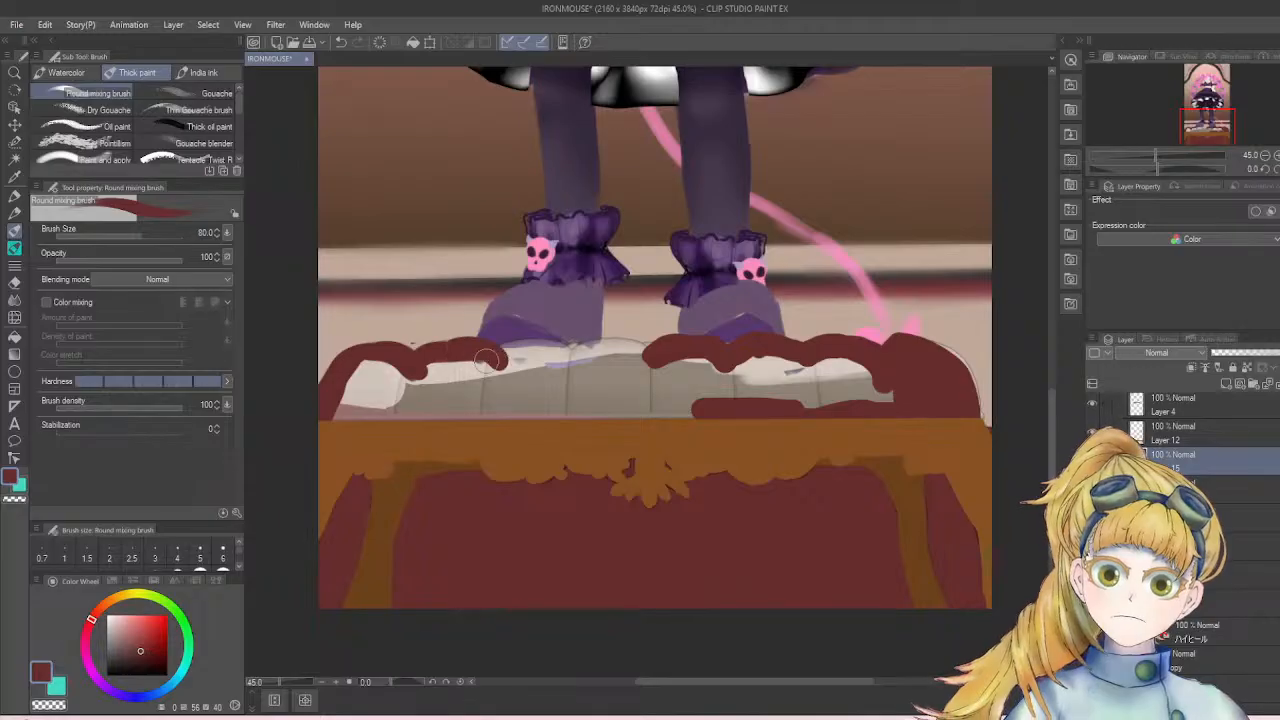
drag(512, 355, 540, 347)
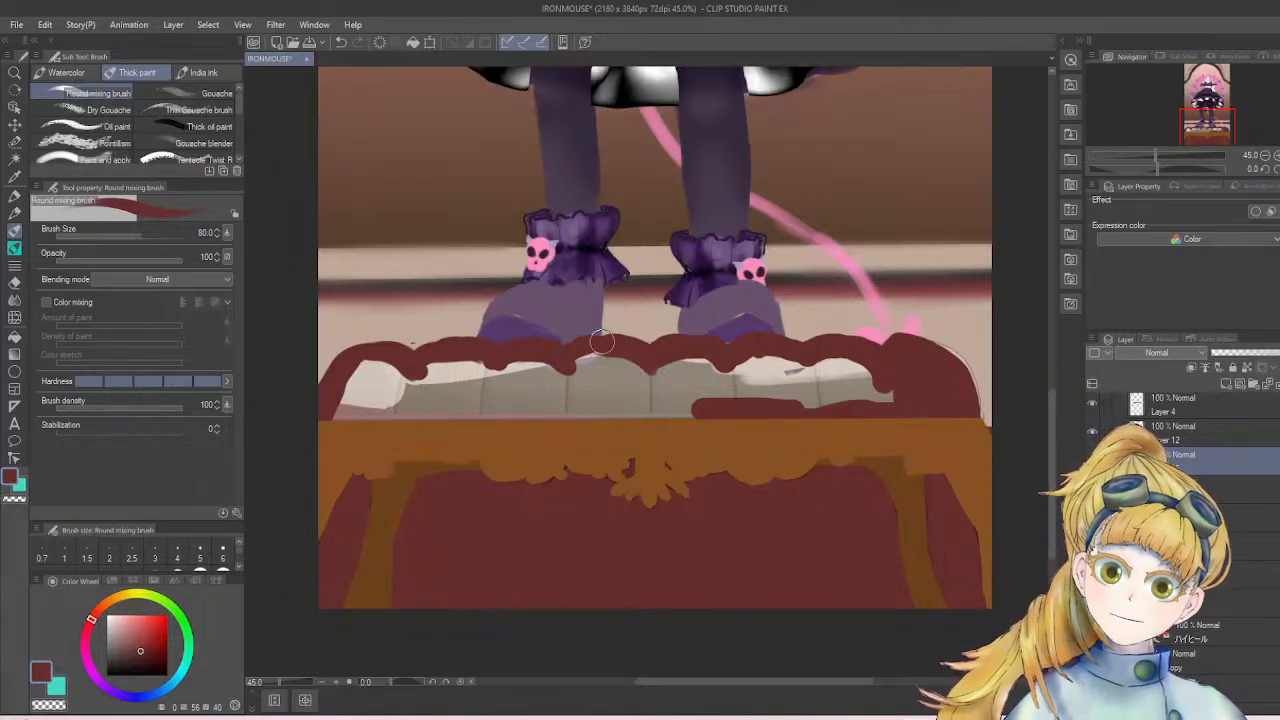
drag(343, 410, 670, 410)
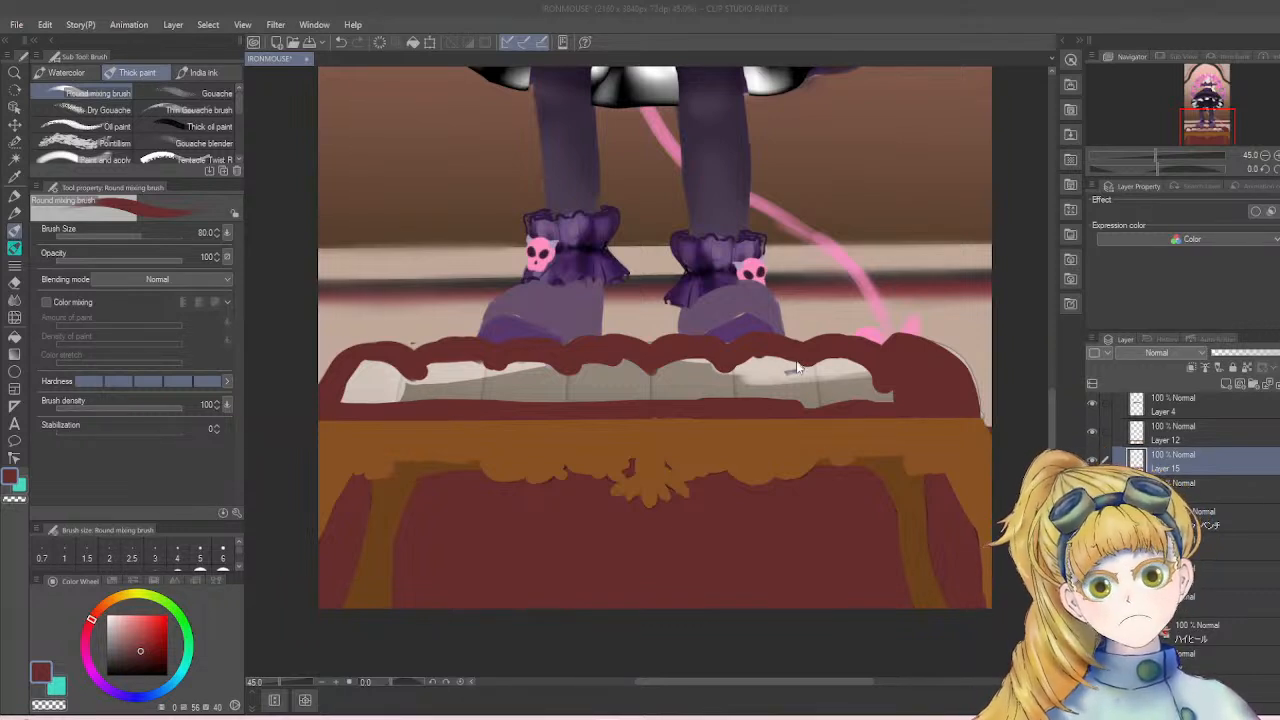
mouse_move(805, 392)
mouse_down()
mouse_move(834, 400)
mouse_move(793, 394)
mouse_move(867, 407)
mouse_move(779, 391)
mouse_up()
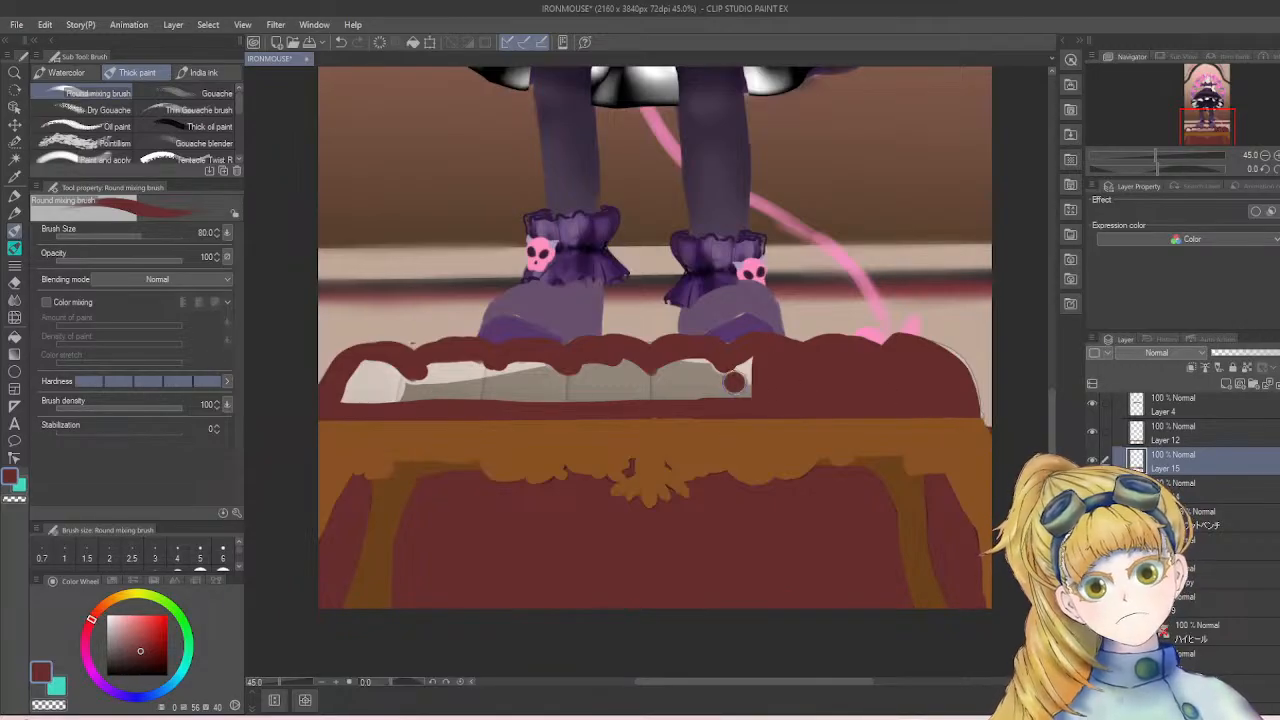
mouse_move(706, 390)
mouse_down()
mouse_move(673, 392)
mouse_move(659, 383)
mouse_move(680, 334)
mouse_move(618, 325)
mouse_move(613, 390)
mouse_move(622, 368)
mouse_move(577, 380)
mouse_move(603, 377)
mouse_move(581, 404)
mouse_move(556, 402)
mouse_move(555, 382)
mouse_move(545, 391)
mouse_move(526, 370)
mouse_move(497, 384)
mouse_move(539, 380)
mouse_move(575, 409)
mouse_move(511, 389)
mouse_move(524, 412)
mouse_move(450, 382)
mouse_move(471, 368)
mouse_move(440, 385)
mouse_move(414, 363)
mouse_move(408, 403)
mouse_move(482, 395)
mouse_move(379, 414)
mouse_move(392, 376)
mouse_up()
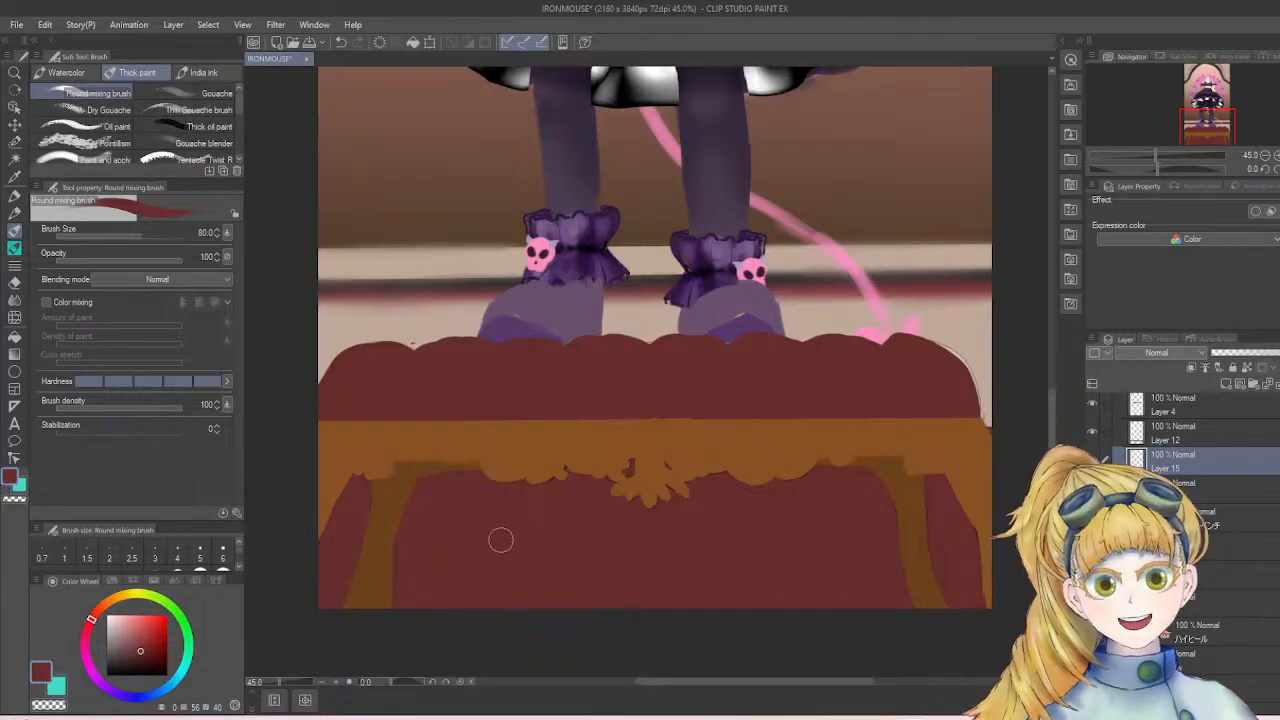
- Review the whole illustration and switch from the Round mixing brush to the Dry Gouache brush
scroll(735, 541, down, 5)
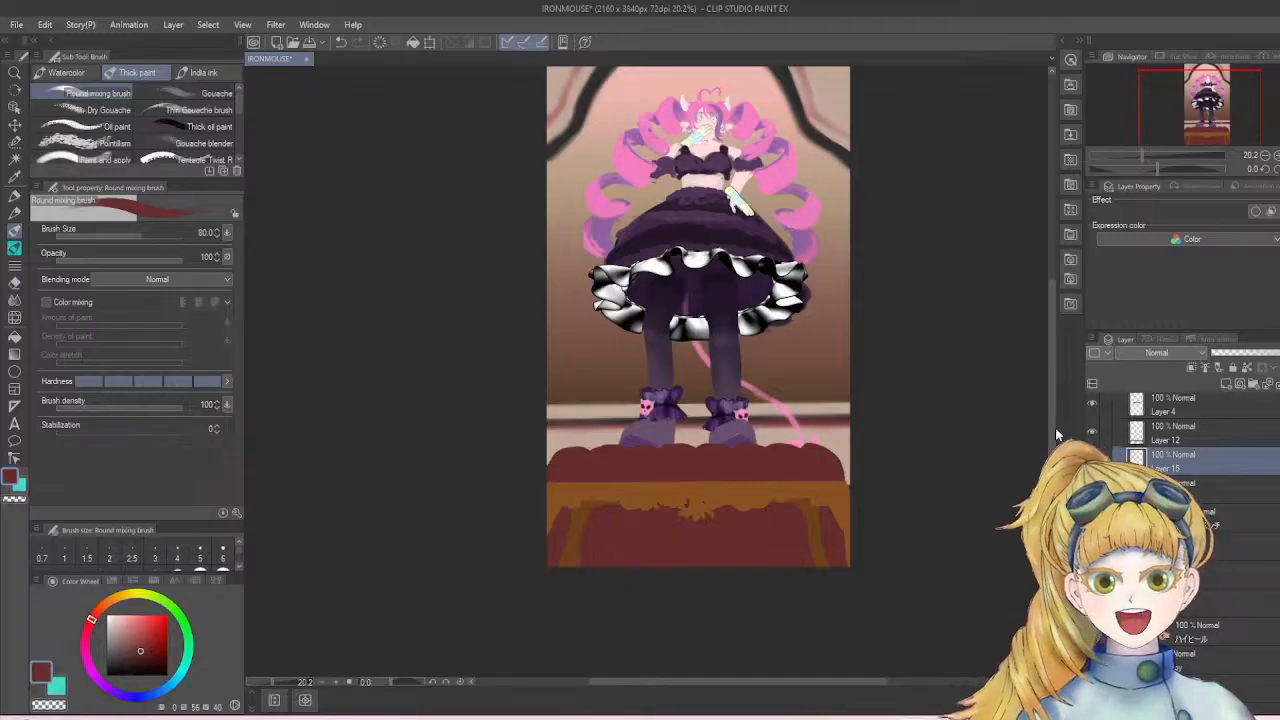
drag(1051, 410, 1051, 398)
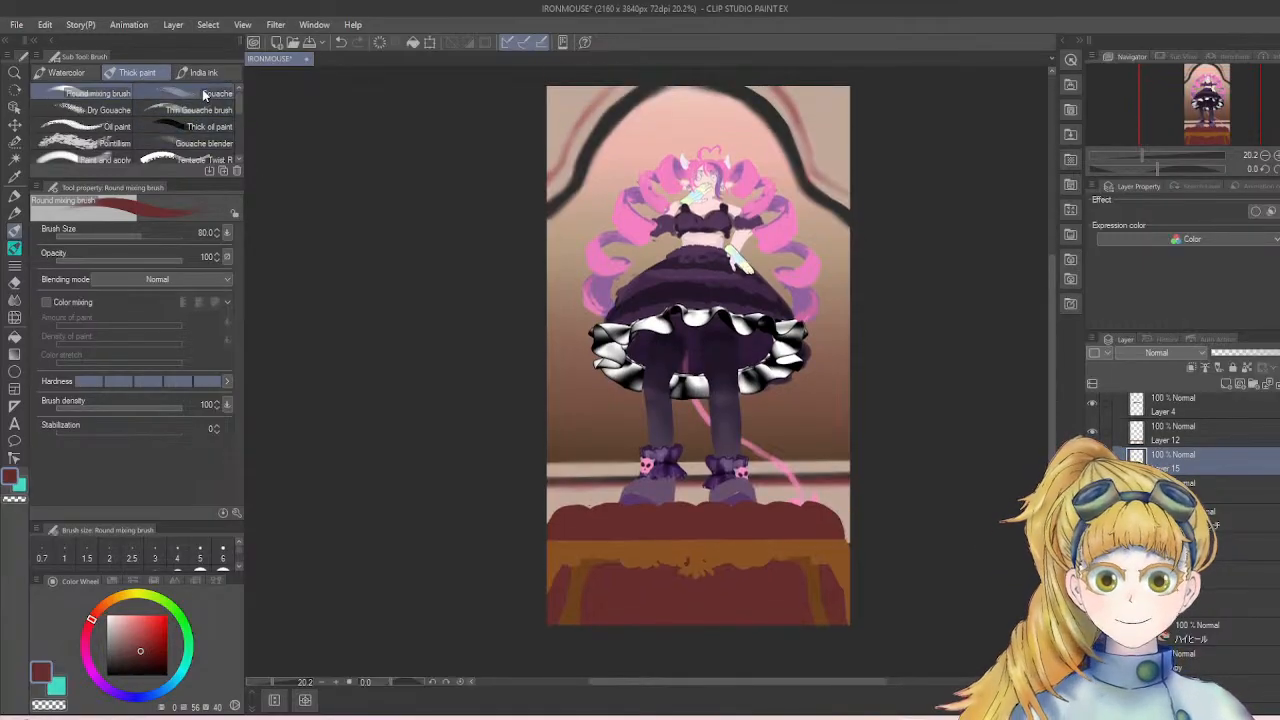
click(205, 93)
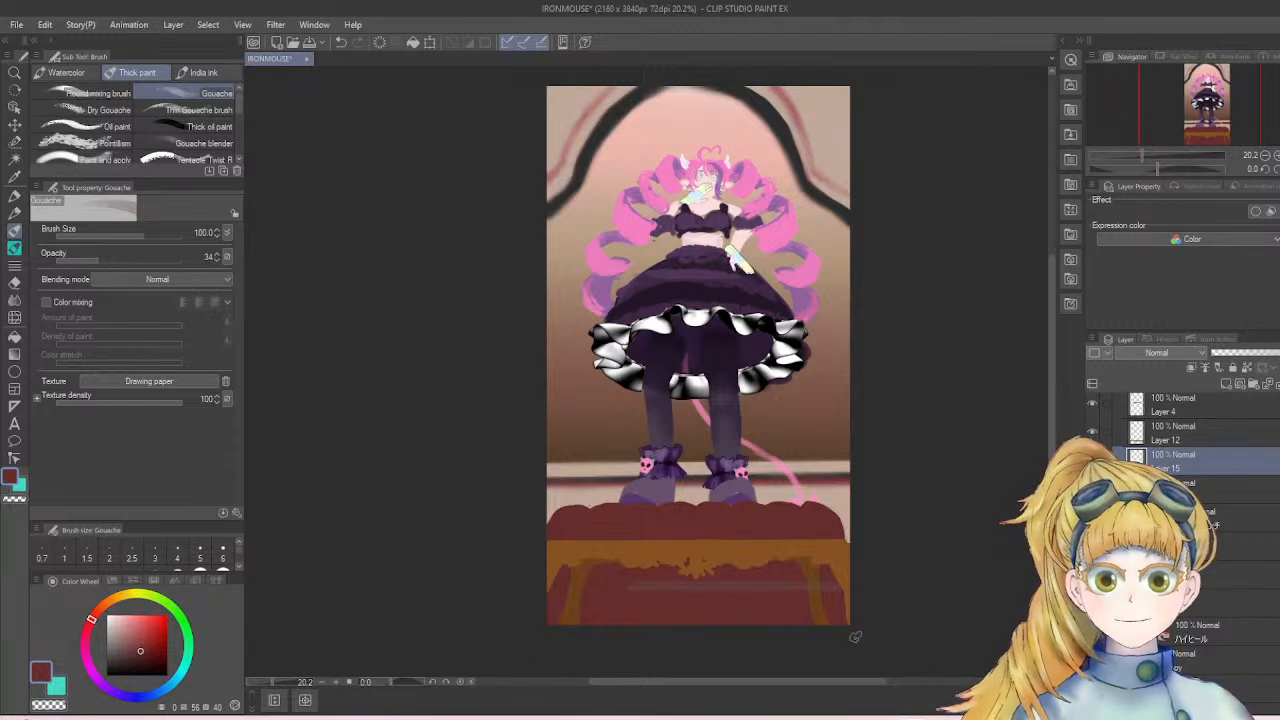
click(80, 110)
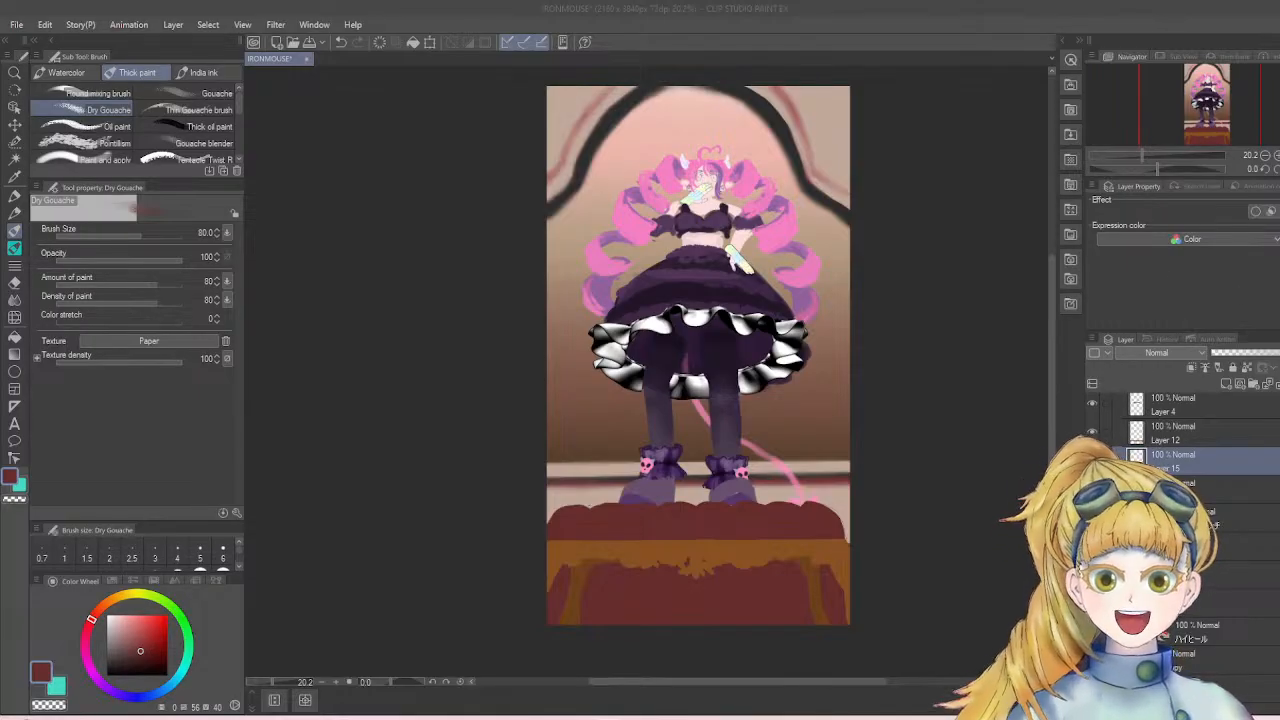
scroll(965, 300, down, 2)
scroll(960, 302, up, 3)
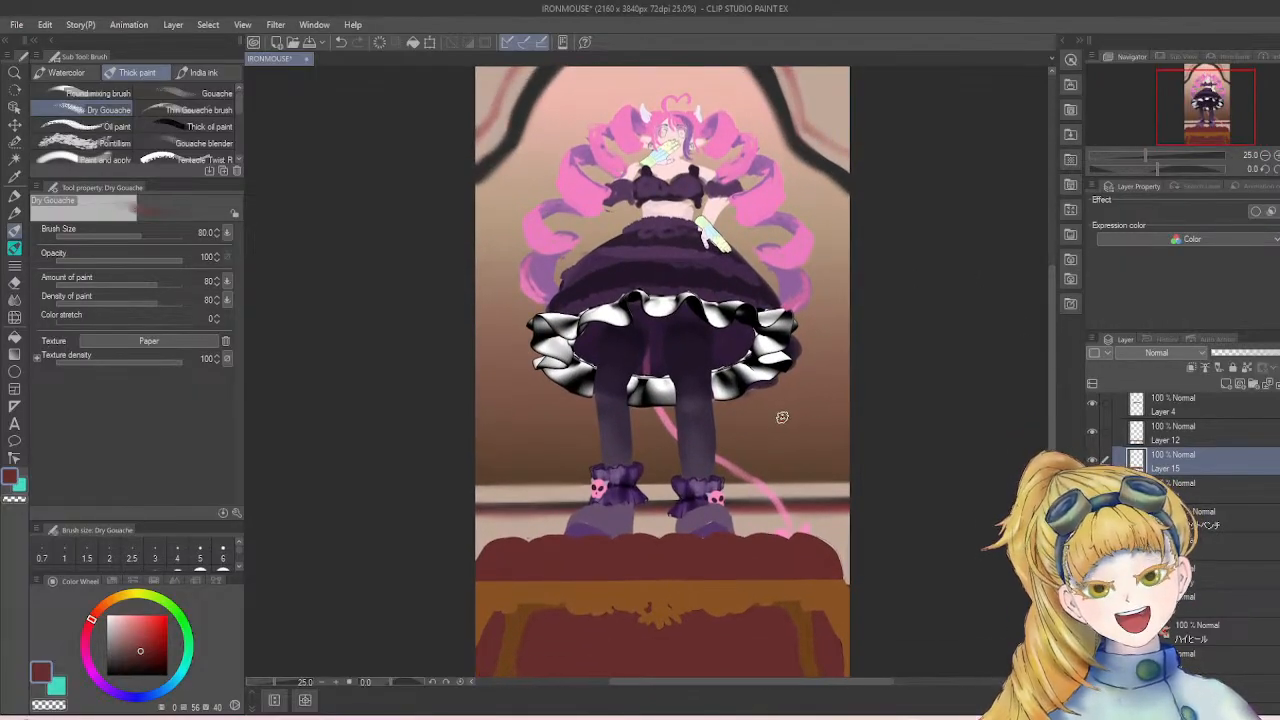
- Switch to the Round mixing brush and set its blending mode to Multiply
scroll(780, 417, down, 2)
click(98, 93)
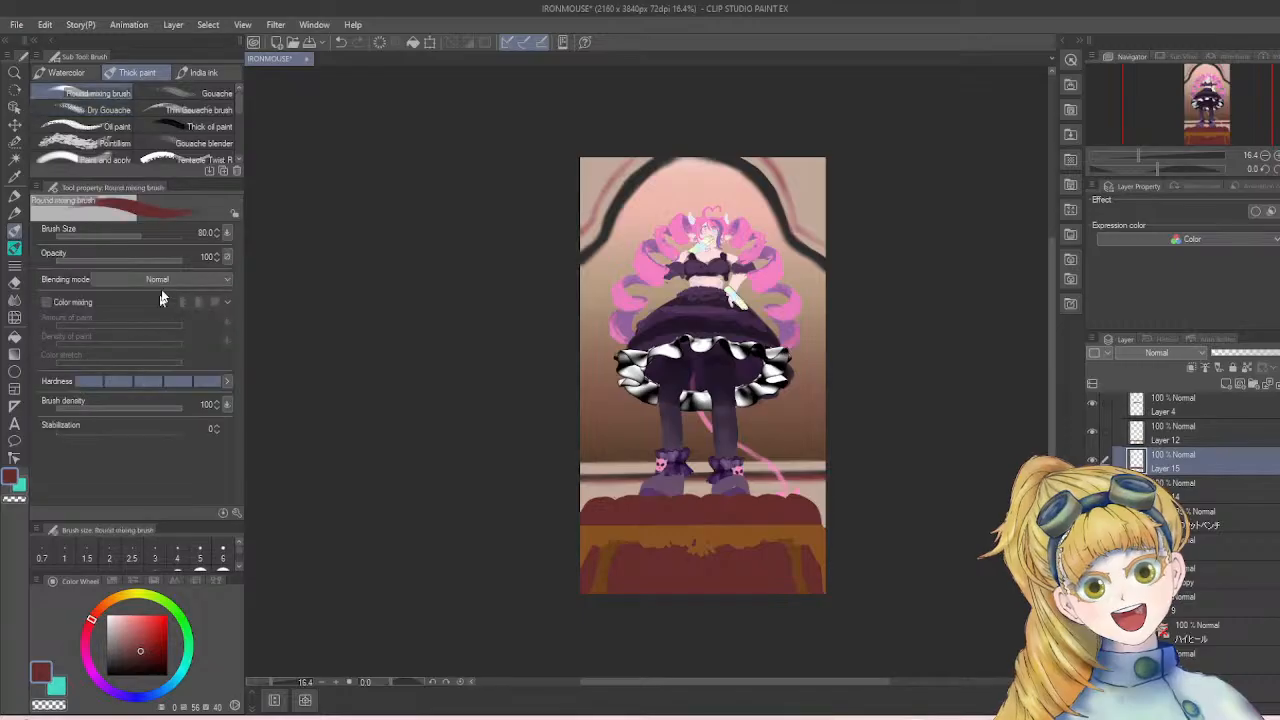
click(165, 280)
click(166, 321)
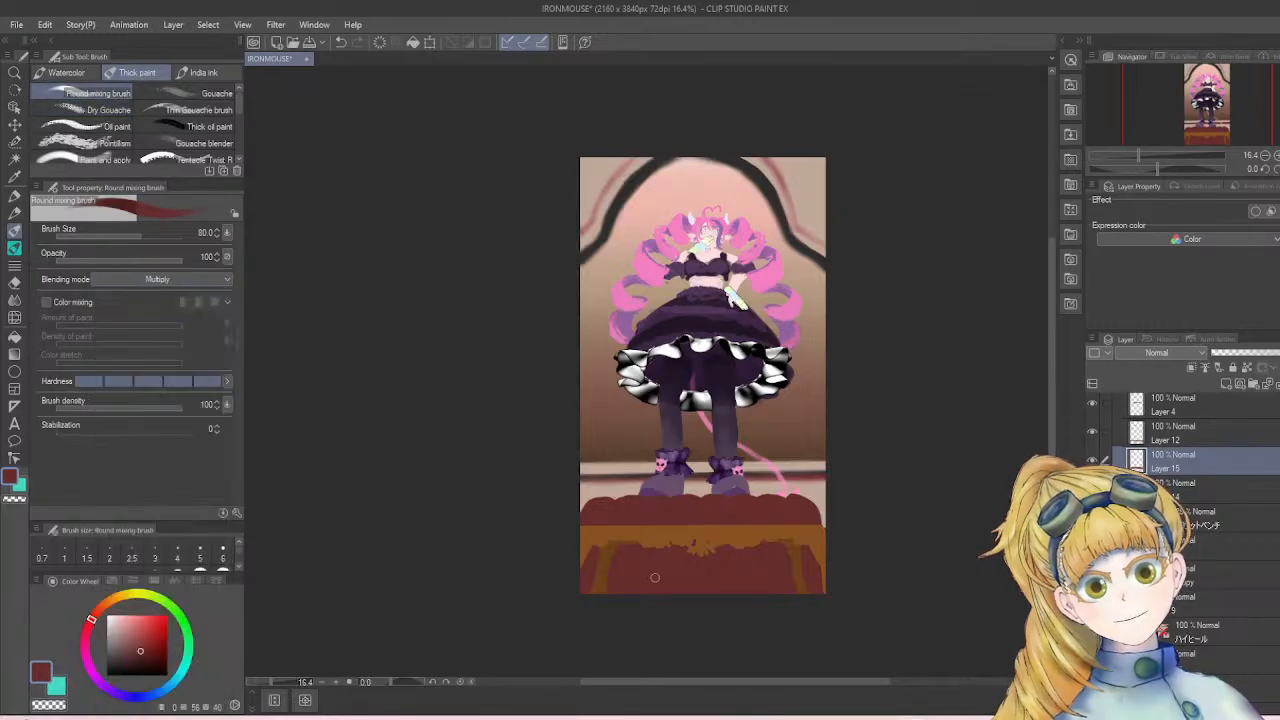
mouse_move(708, 588)
mouse_down()
mouse_move(680, 589)
mouse_move(726, 582)
mouse_up()
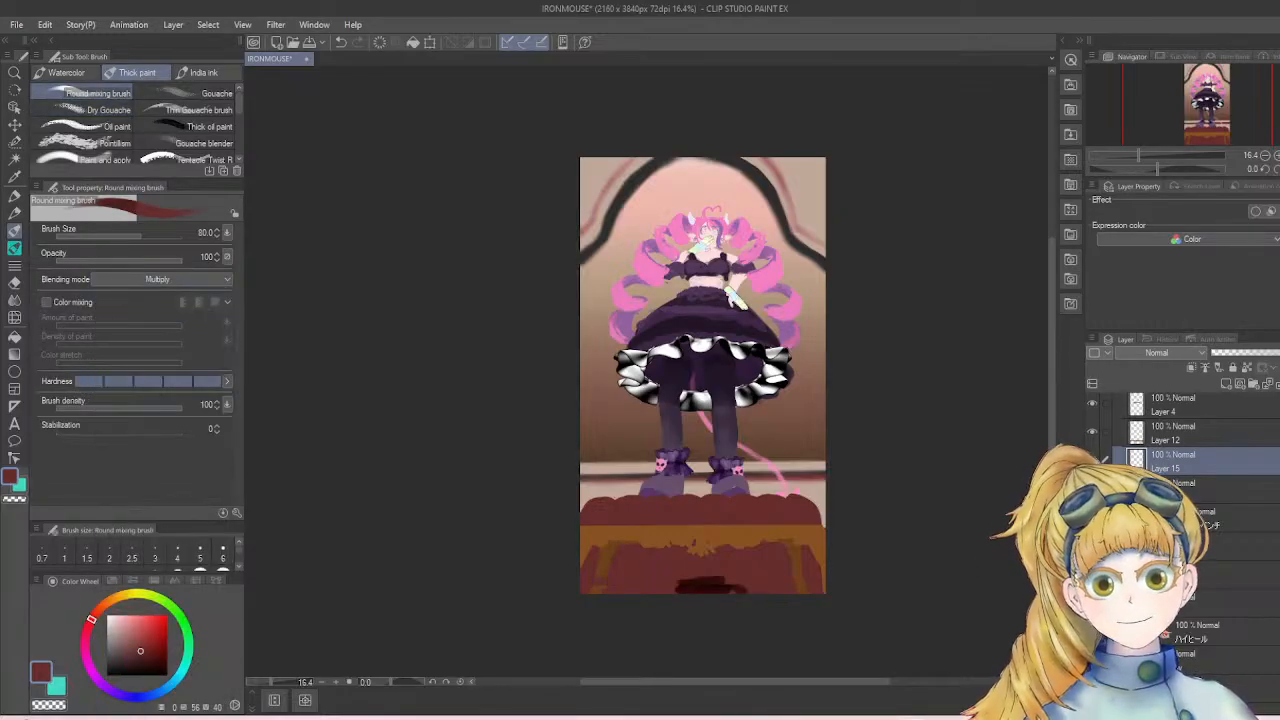
drag(604, 589, 619, 587)
key(ctrl+z)
key(ctrl+z)
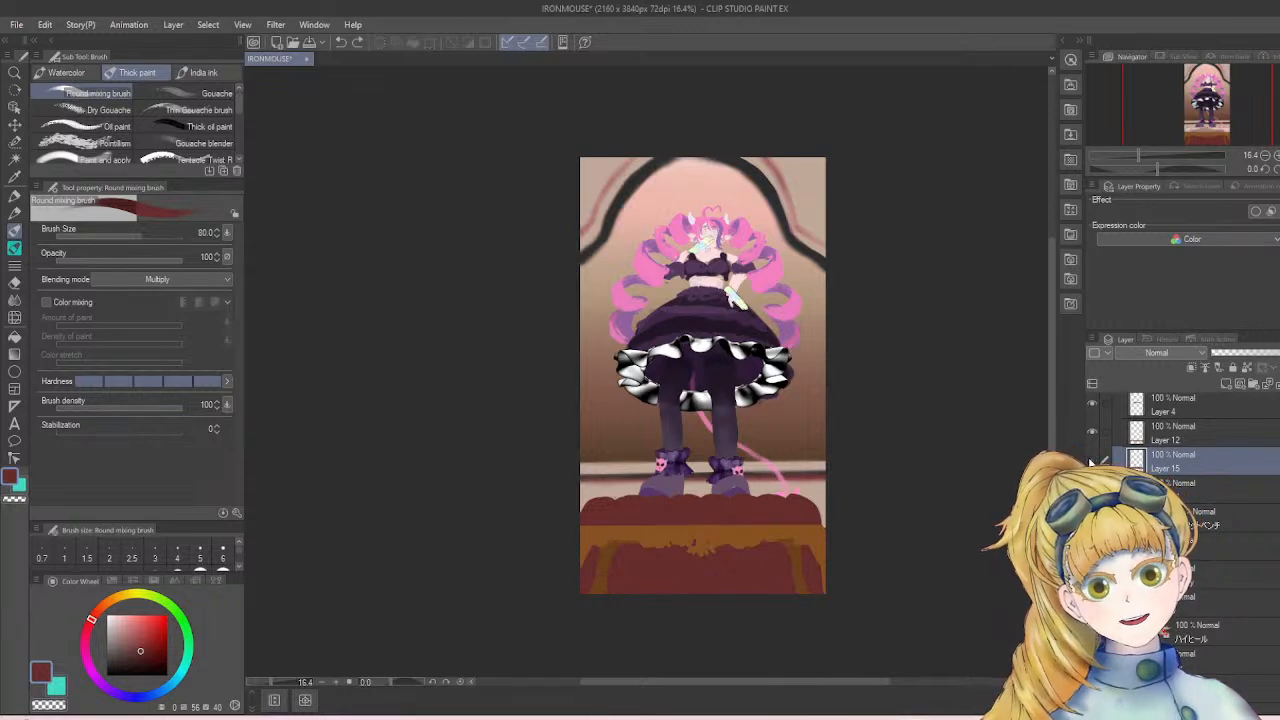
- Make the background layer Correction 1 the active layer
click(1215, 553)
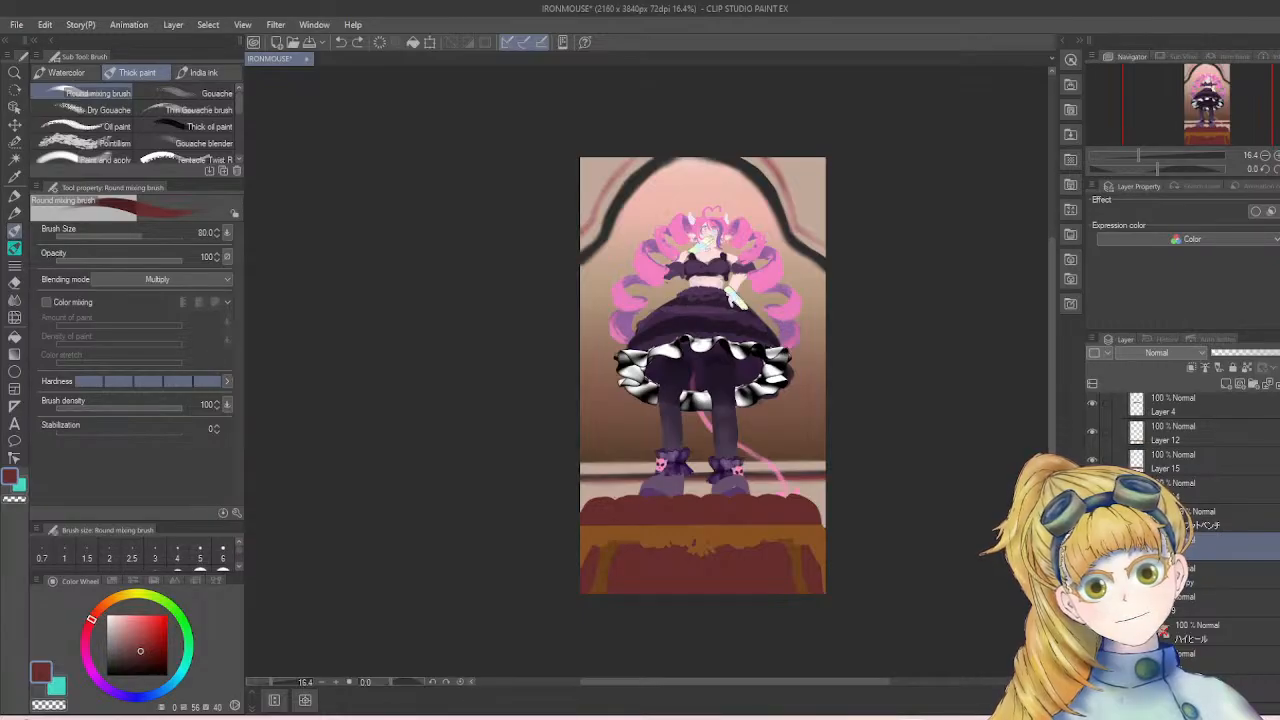
scroll(1182, 606, down, 1)
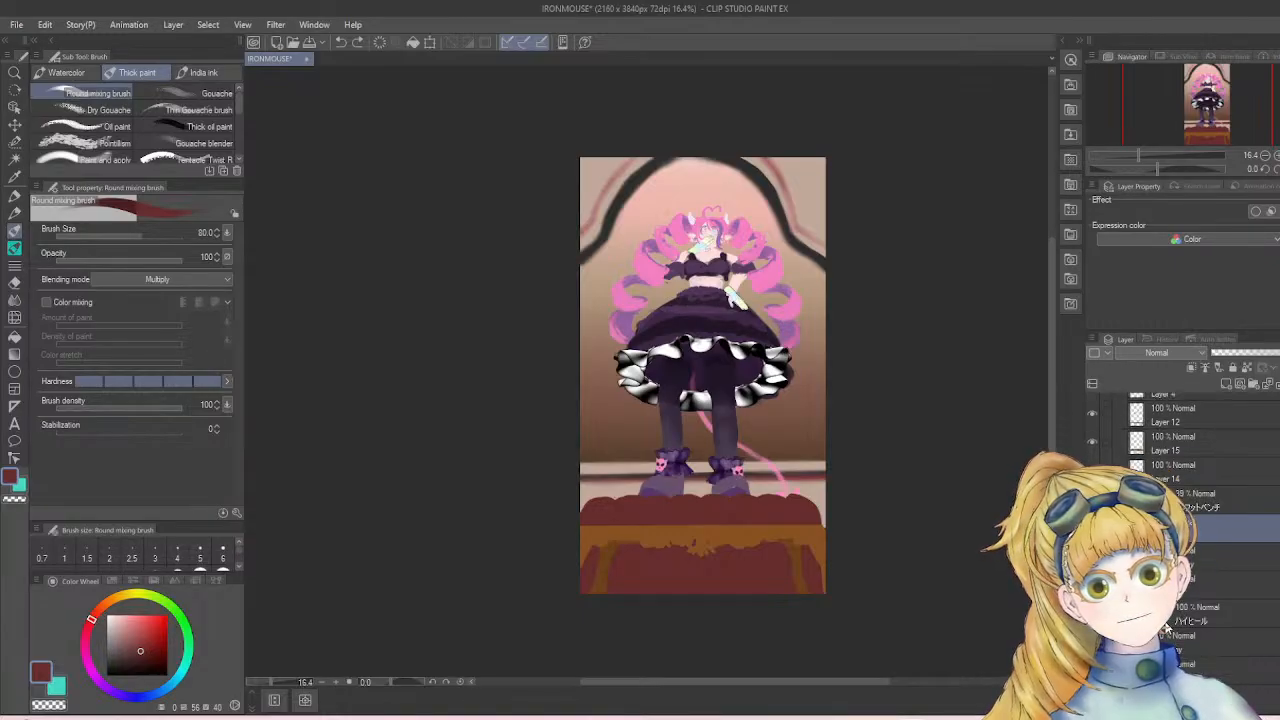
scroll(1182, 606, down, 3)
scroll(1173, 613, down, 2)
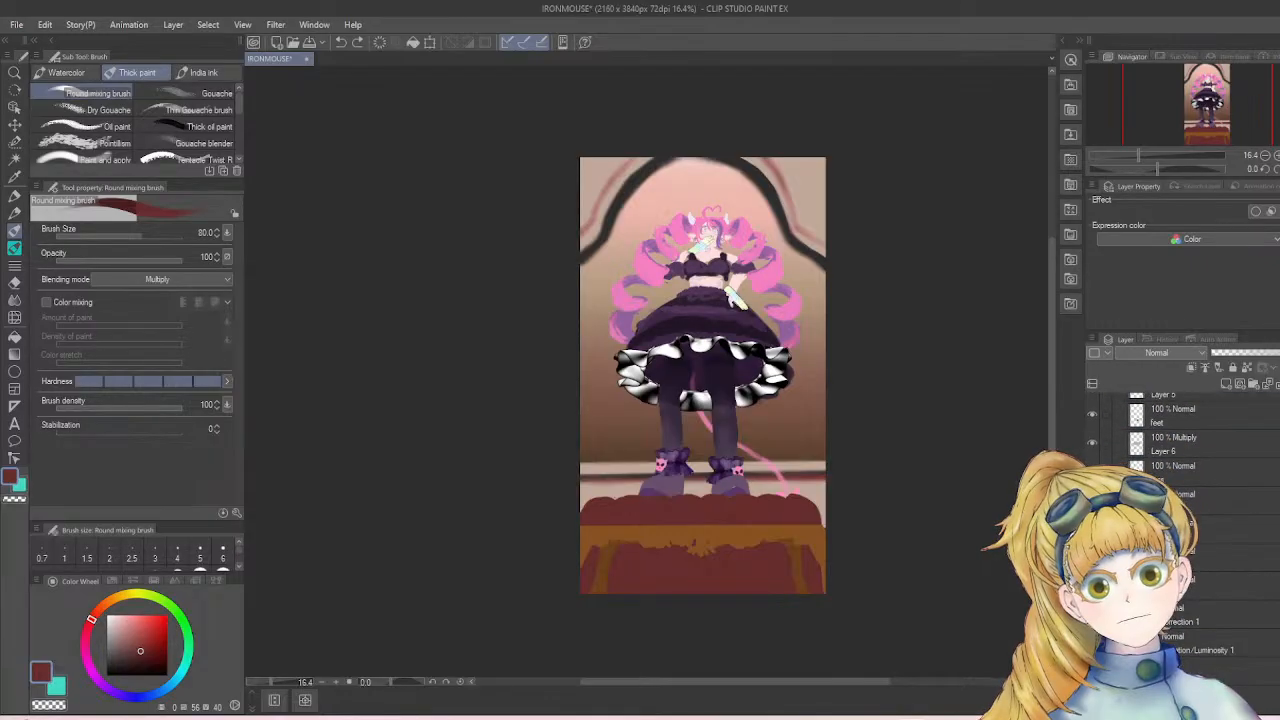
click(1175, 618)
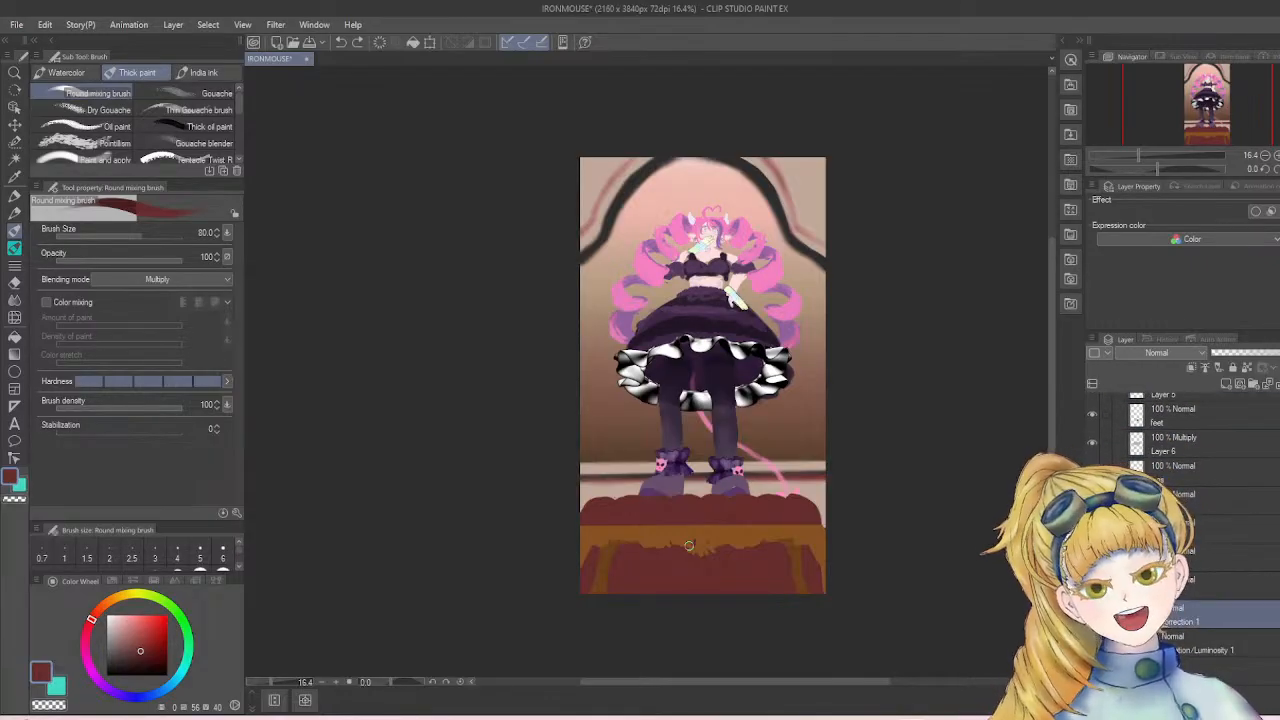
- Enlarge the brush to 600 and paint dark red Multiply shading beneath the bench on the background, redoing the misplaced strokes
key(])
key(])
key(])
key(])
key(])
key(])
key(])
key(])
key(])
key(])
mouse_move(633, 578)
mouse_down()
mouse_move(664, 584)
mouse_move(610, 589)
mouse_move(785, 588)
mouse_move(671, 571)
mouse_move(657, 600)
mouse_move(778, 570)
mouse_up()
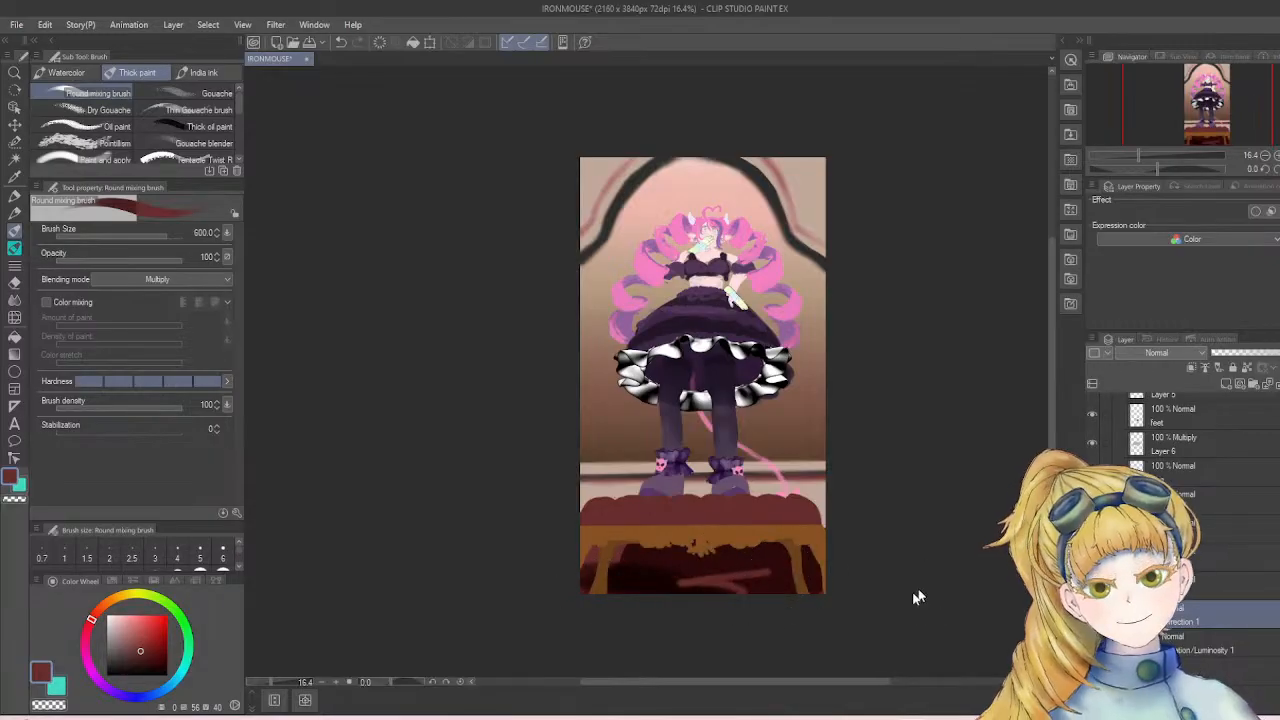
key(ctrl+z)
key(ctrl+z)
drag(692, 583, 729, 581)
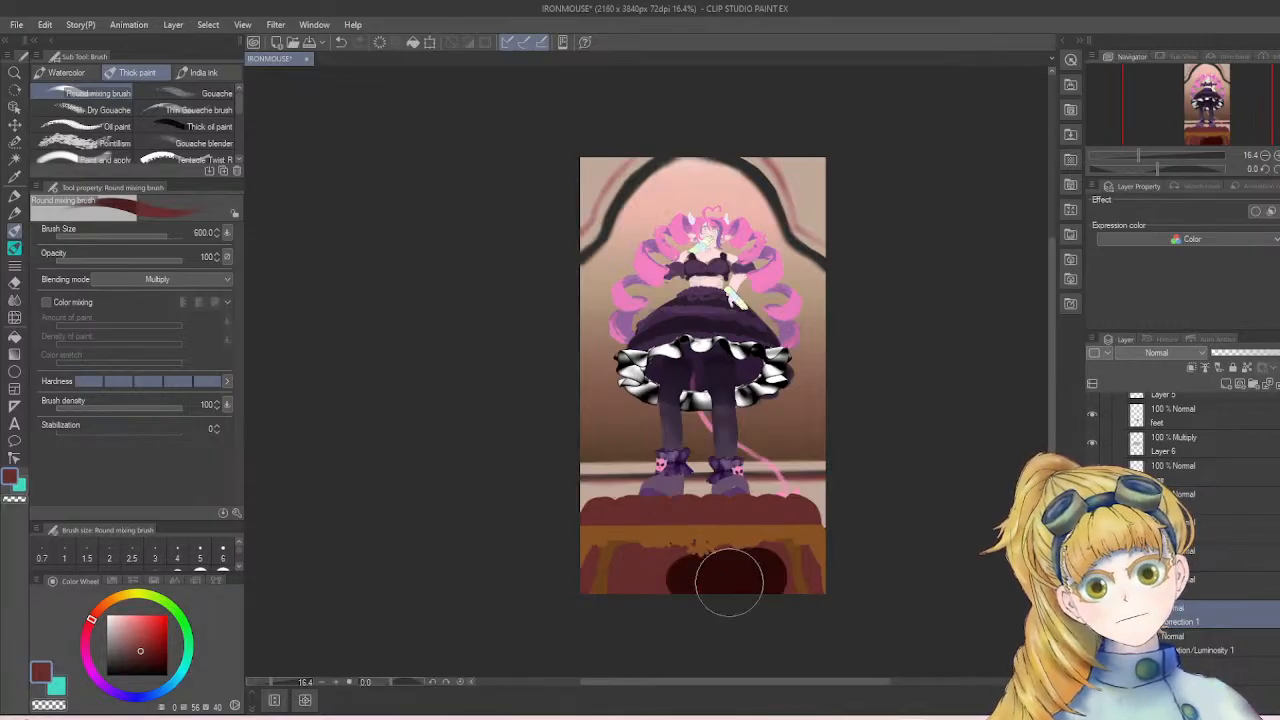
key(ctrl+z)
mouse_move(590, 590)
mouse_down()
mouse_move(731, 576)
mouse_move(781, 598)
mouse_move(795, 574)
mouse_move(766, 575)
mouse_move(799, 566)
mouse_move(728, 582)
mouse_move(576, 558)
mouse_move(561, 583)
mouse_move(578, 600)
mouse_move(603, 580)
mouse_up()
- Soften the dark red shading beneath the bench with the Blur tool at size 1000
key(j)
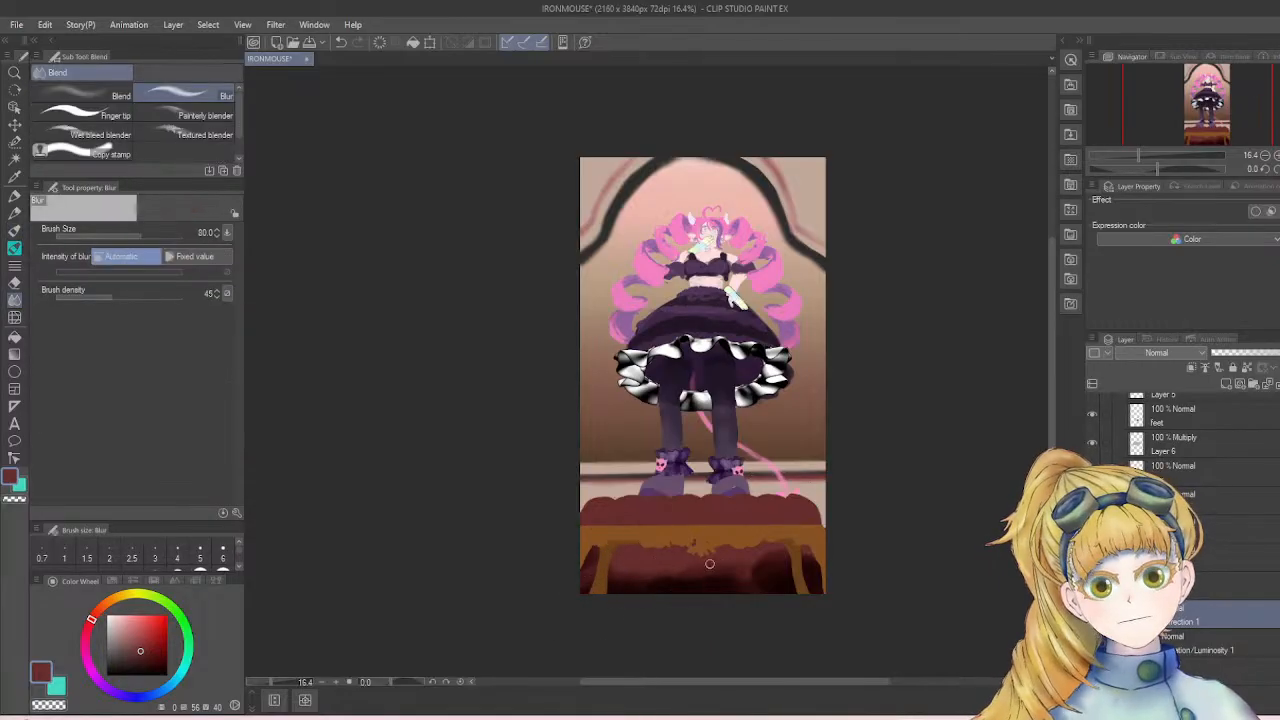
key(])
key(])
key(])
key(])
key(])
key(])
key(])
key(])
key(])
key(])
mouse_move(734, 579)
mouse_down()
mouse_move(827, 587)
mouse_move(764, 570)
mouse_move(584, 589)
mouse_move(812, 570)
mouse_move(758, 578)
mouse_up()
- Add another dark Multiply pass between the bench legs and blur it into a smooth shadow
key(b)
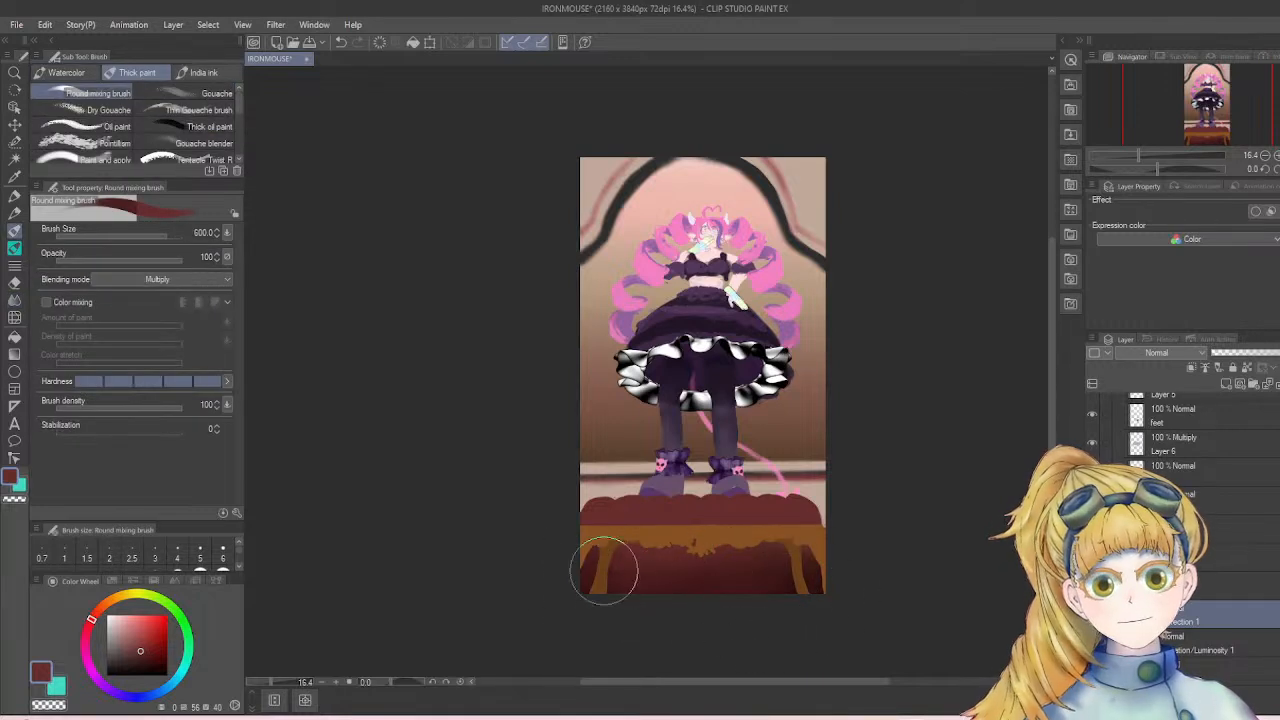
mouse_move(606, 571)
mouse_down()
mouse_move(699, 564)
mouse_move(617, 581)
mouse_move(783, 581)
mouse_up()
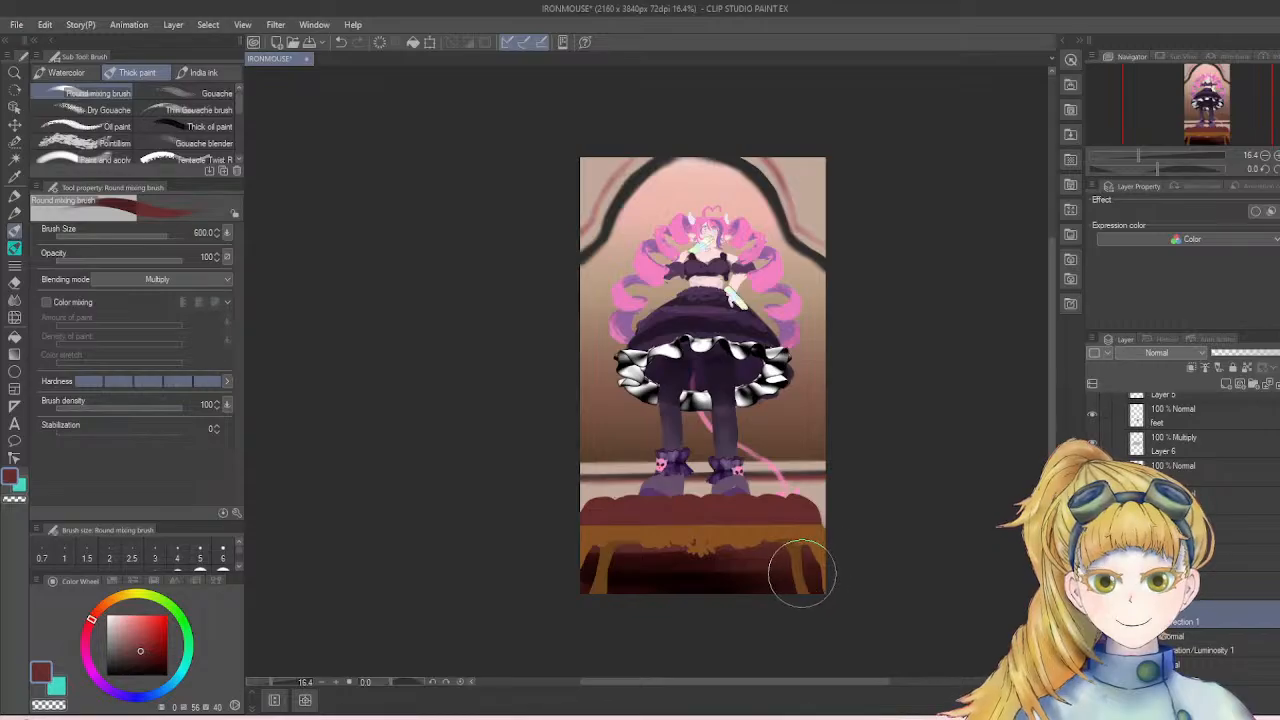
key(j)
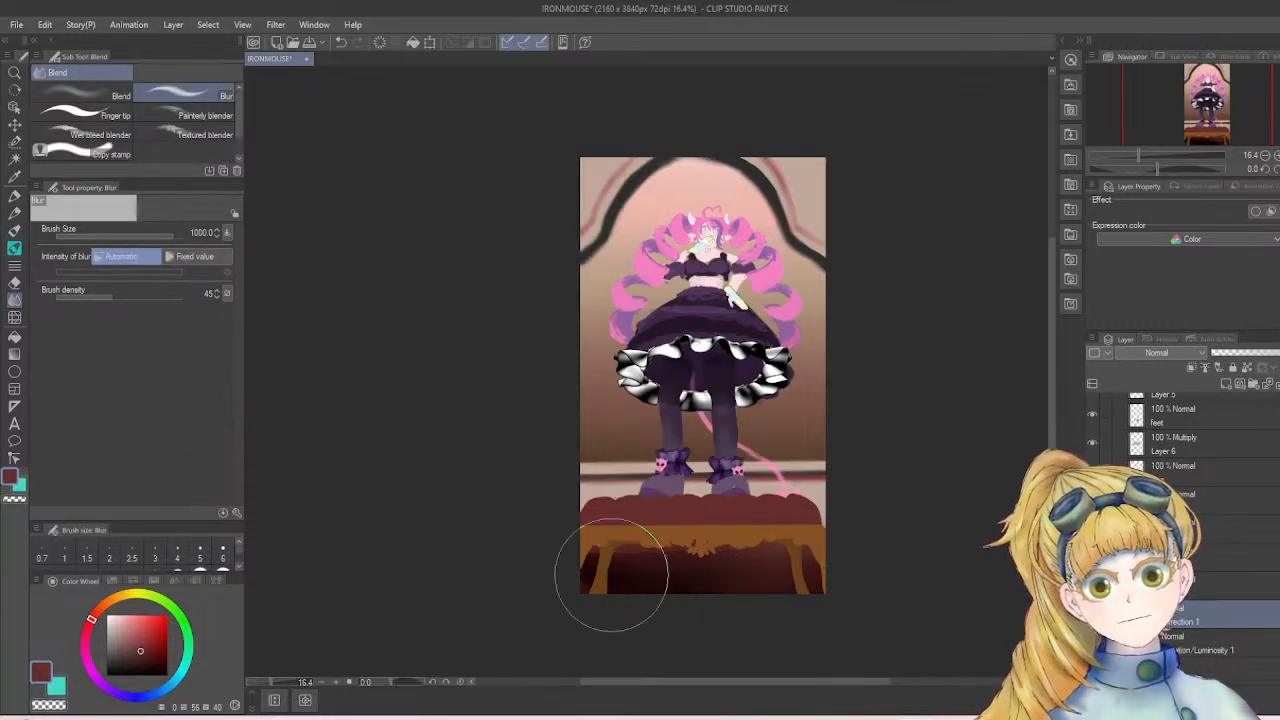
mouse_move(611, 575)
mouse_down()
mouse_move(785, 587)
mouse_move(772, 608)
mouse_move(808, 597)
mouse_move(815, 563)
mouse_up()
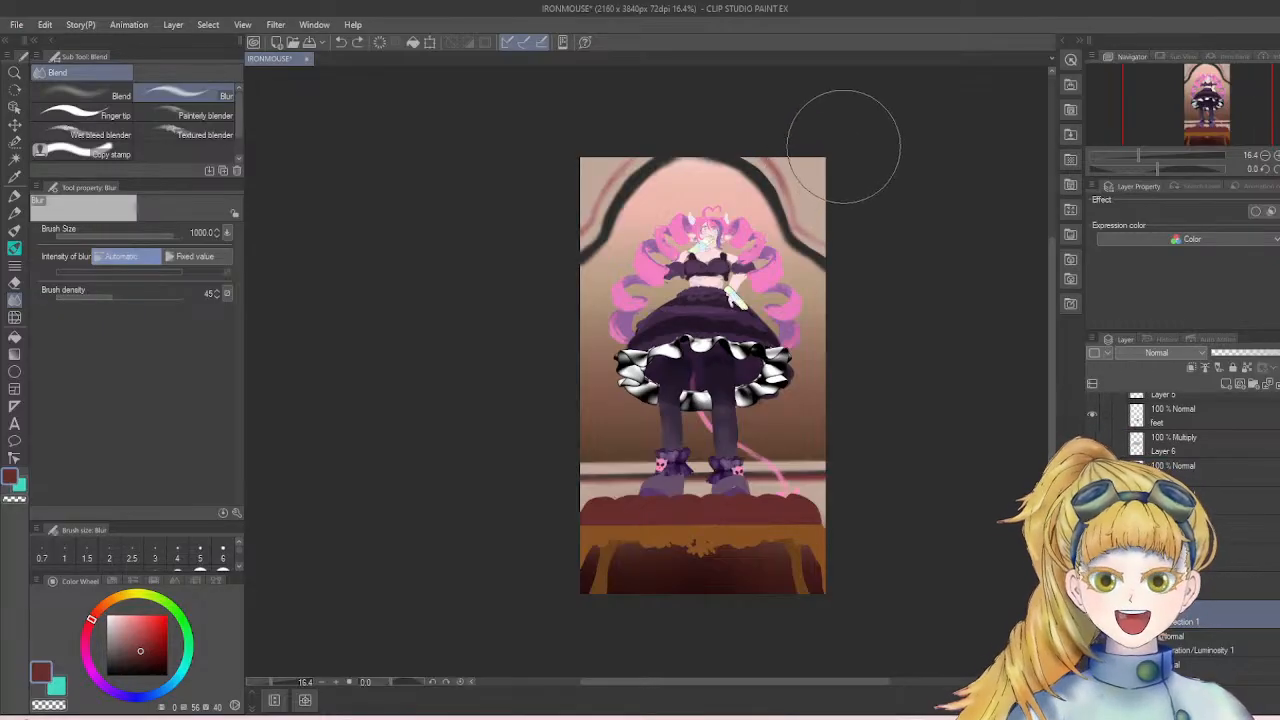
- Sample the beige at the wall's upper right corner and try darkening the upper wall with Multiply strokes
alt+click(818, 170)
key(b)
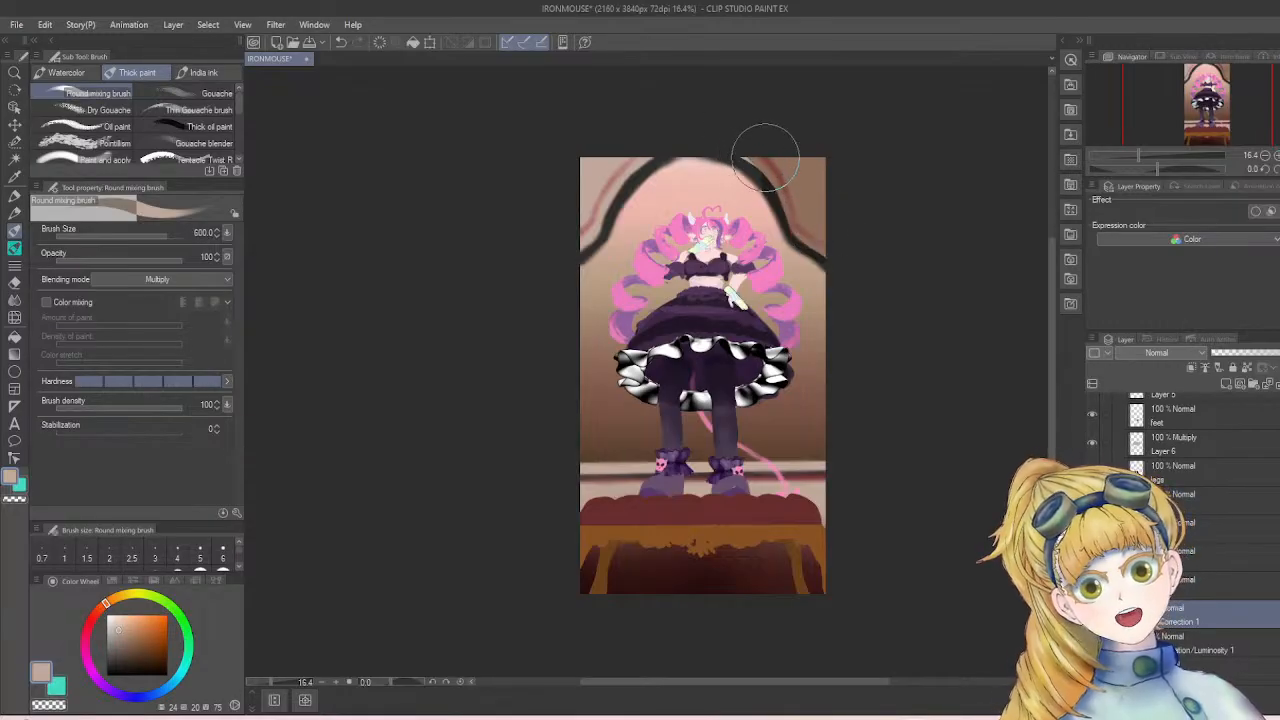
mouse_move(567, 247)
mouse_down()
mouse_move(680, 150)
mouse_move(800, 205)
mouse_up()
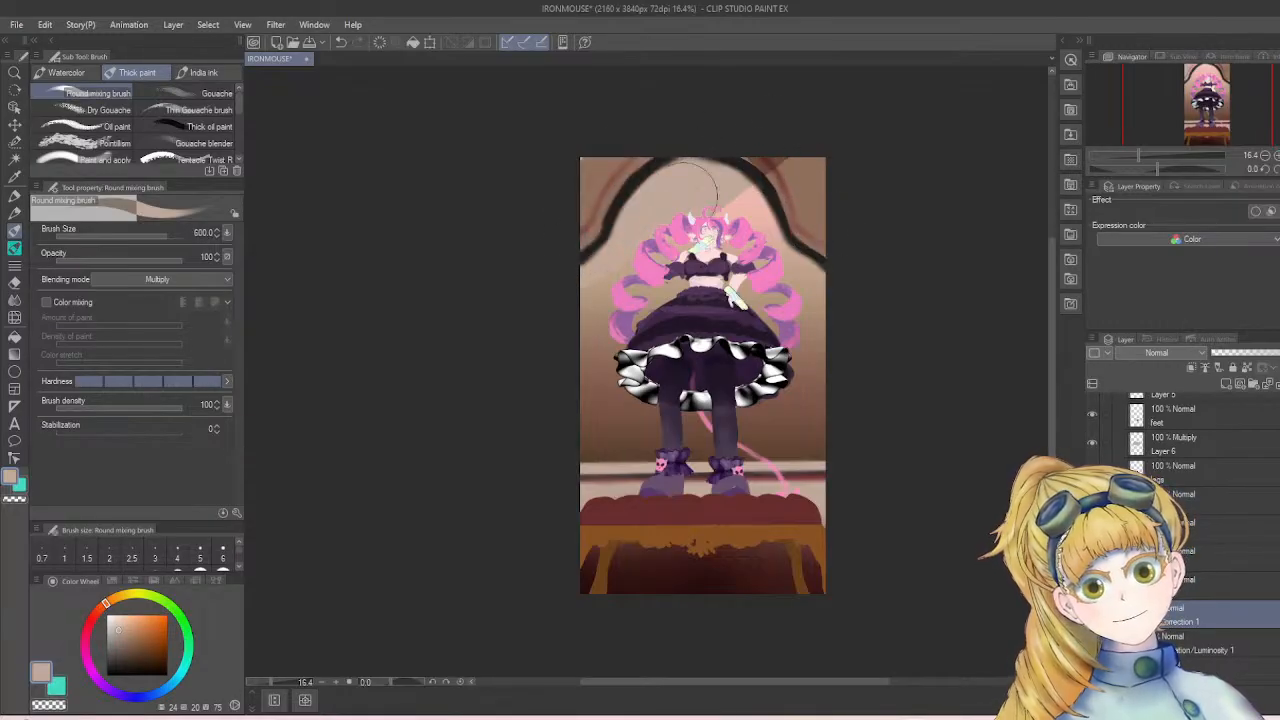
key(ctrl+z)
key(ctrl+z)
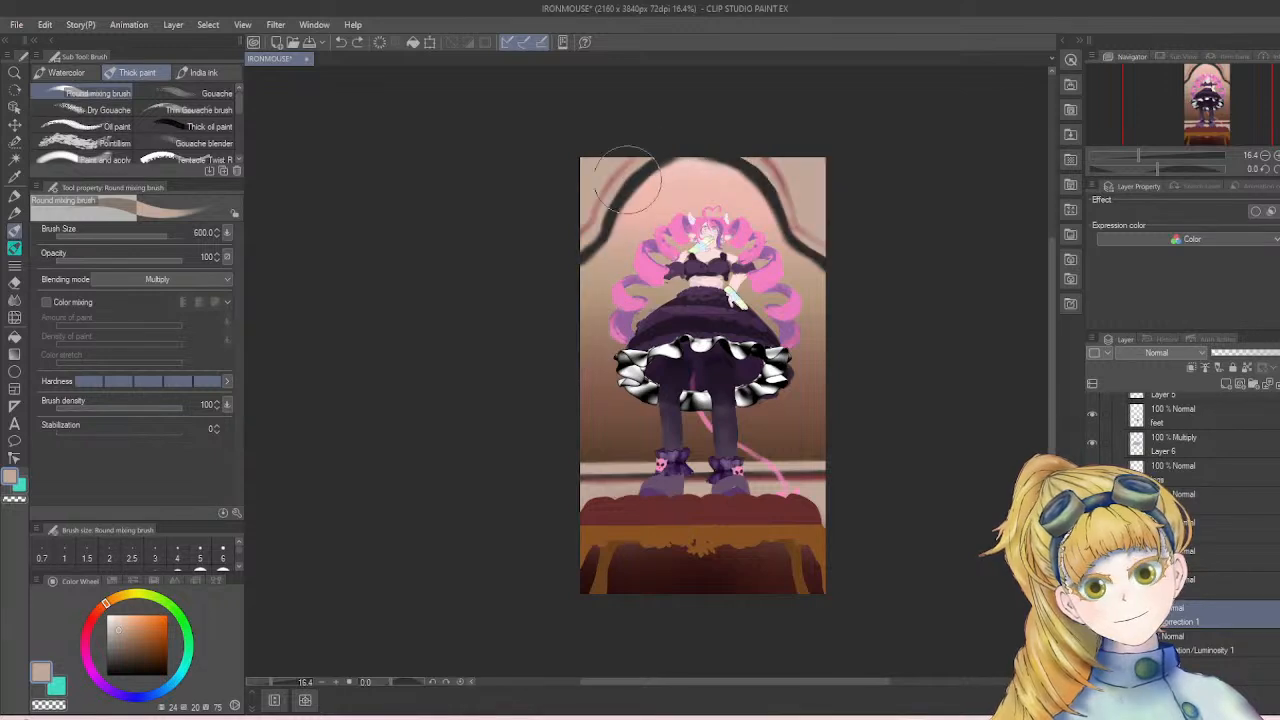
- Set the brush to Normal blending and size 250 and cover the reddish lines outside the dark arch with beige
click(190, 280)
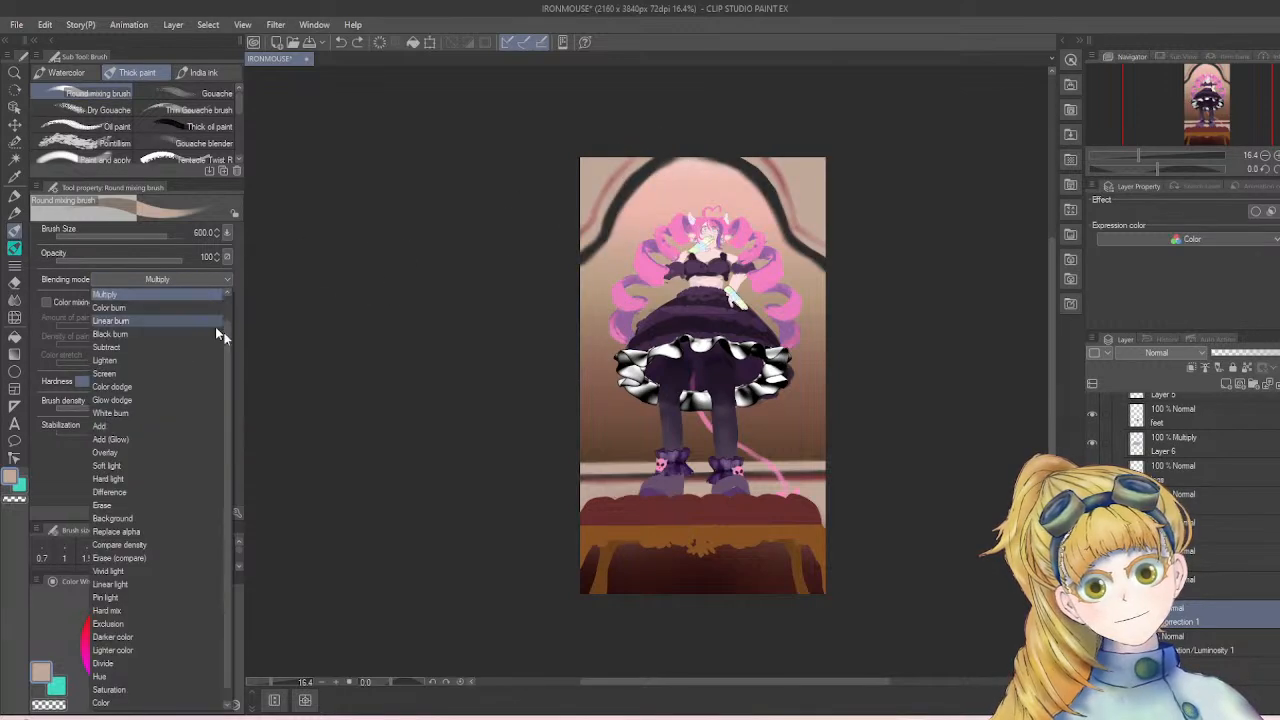
scroll(215, 326, up, 1)
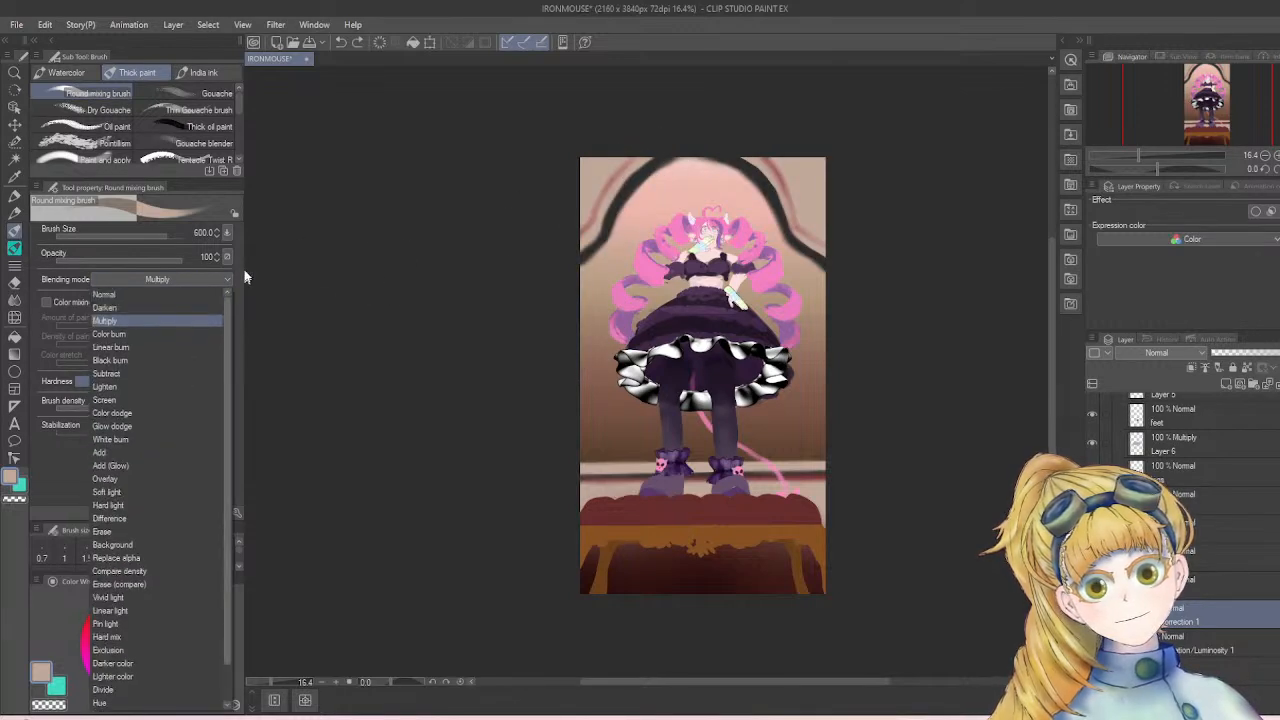
click(166, 297)
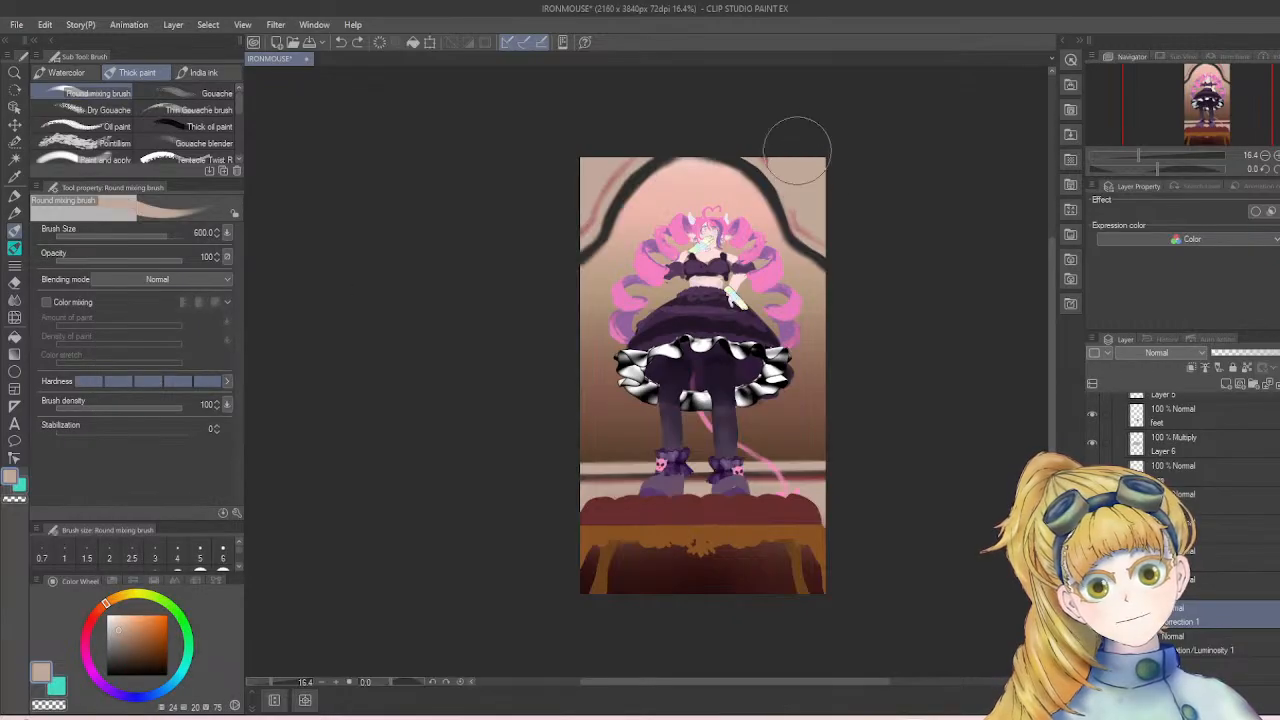
key(ctrl+z)
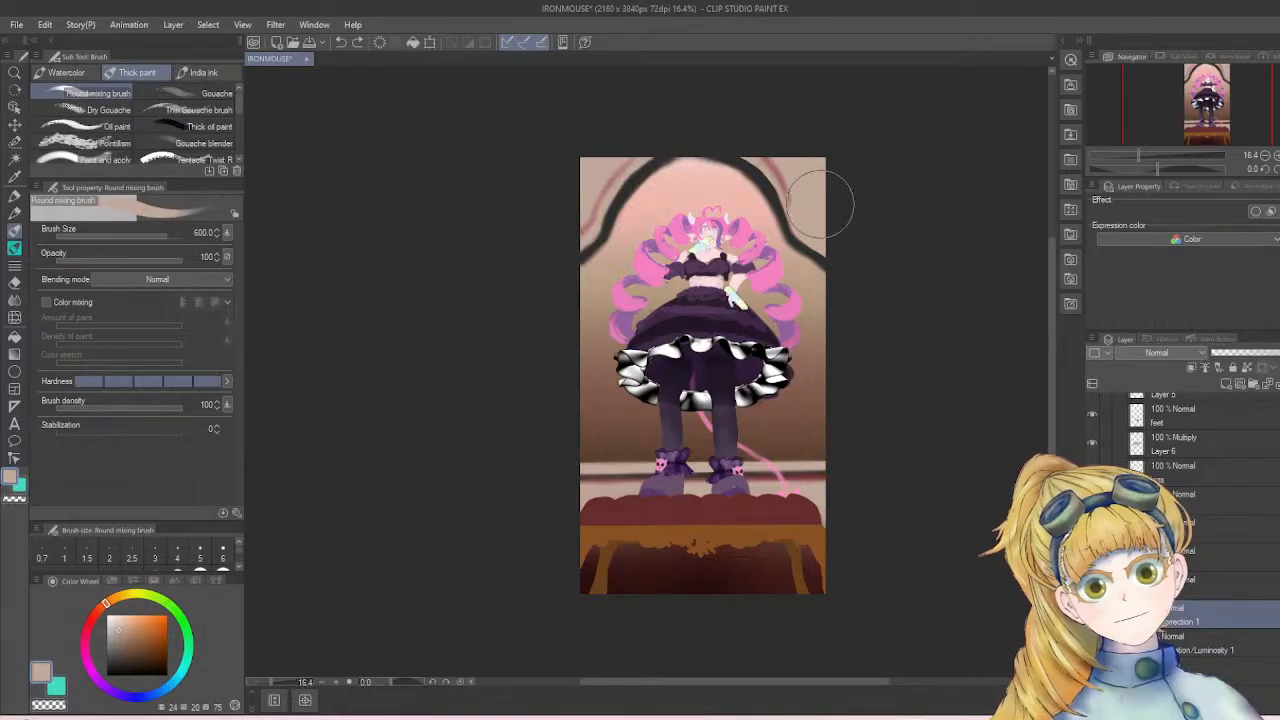
click(803, 168)
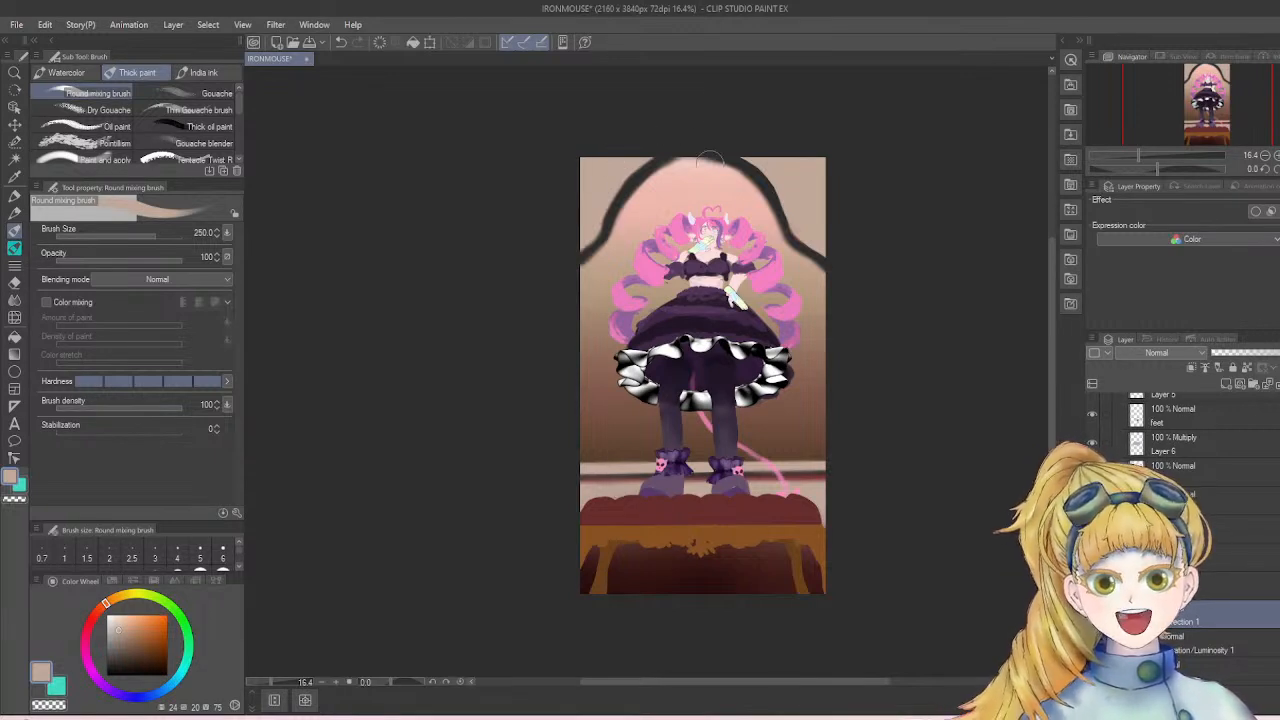
- Blur the top of the wall arch at brush size 250, undoing the oversized blur stroke
key(j)
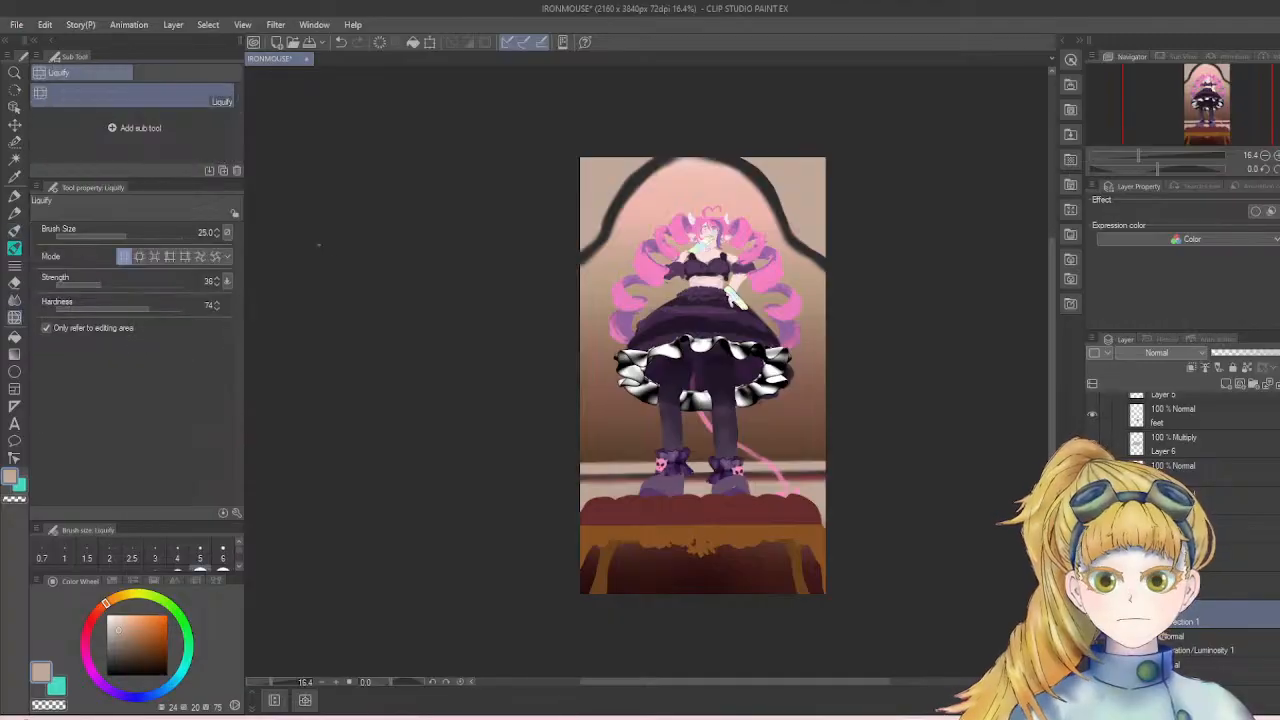
key(j)
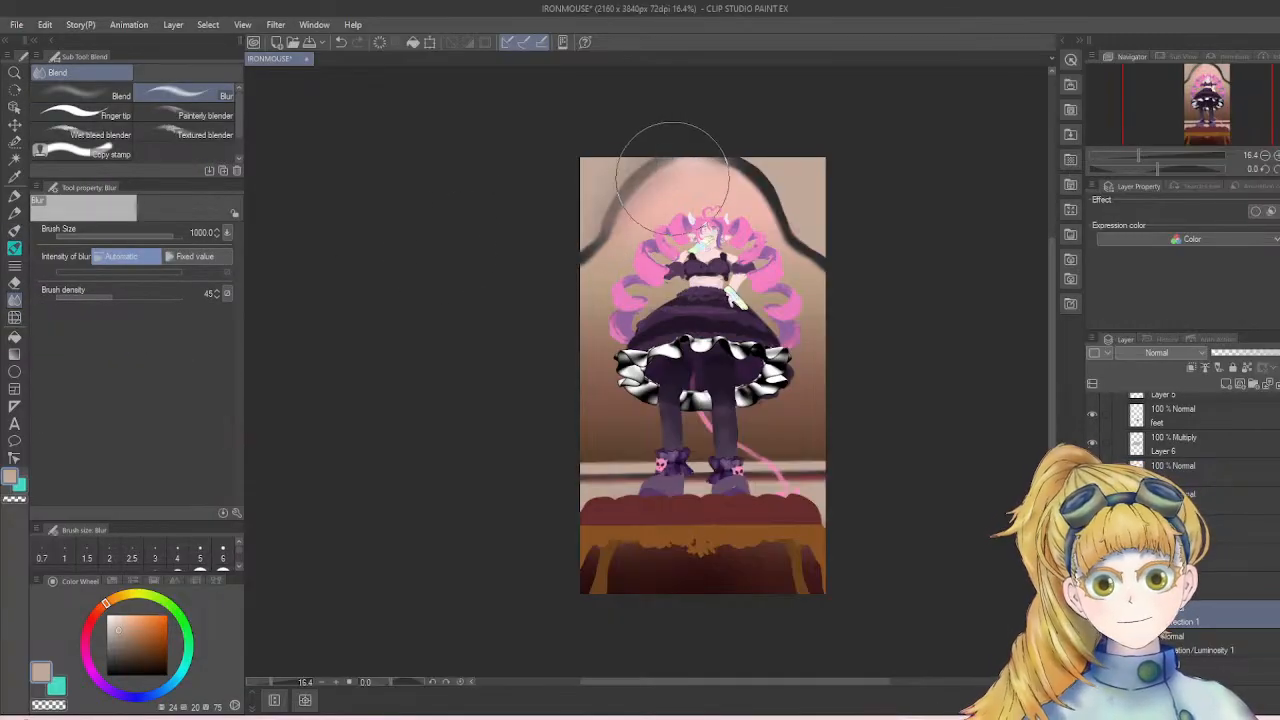
key(ctrl+z)
key(bracketleft)
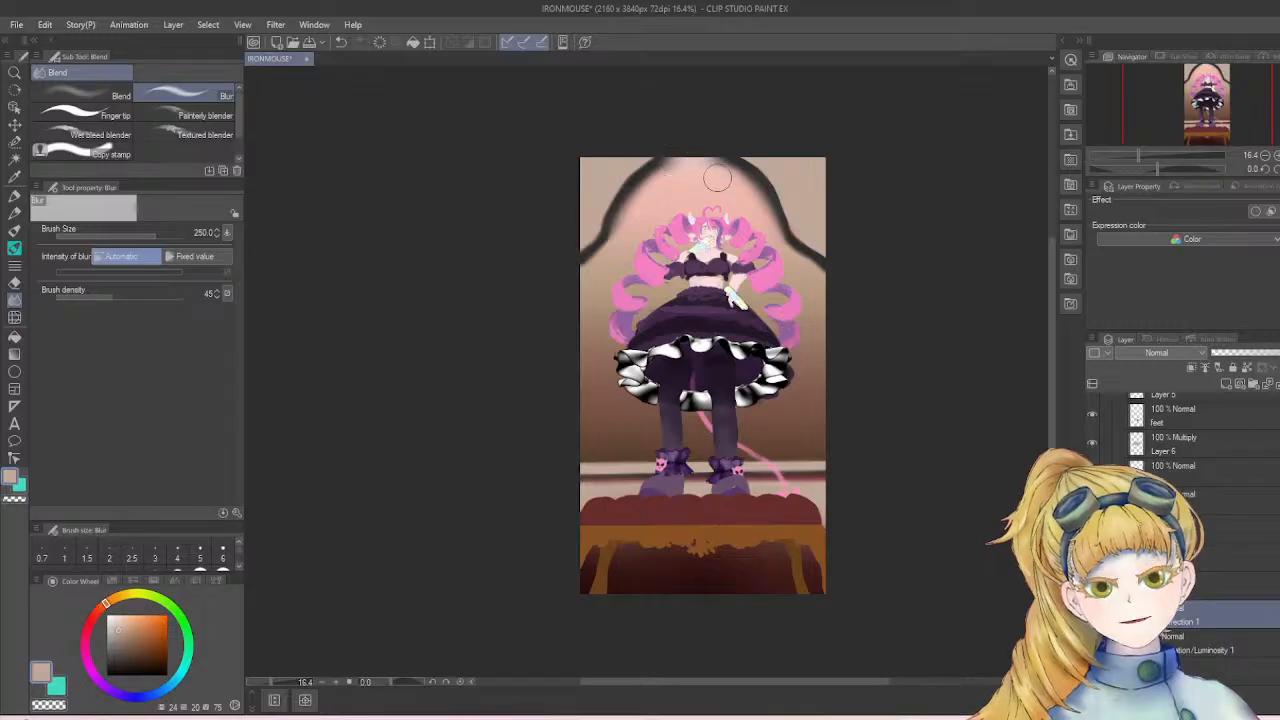
- Sample the arch's near-black colour, repaint the arch's top centre with it and blur the new strokes
key(b)
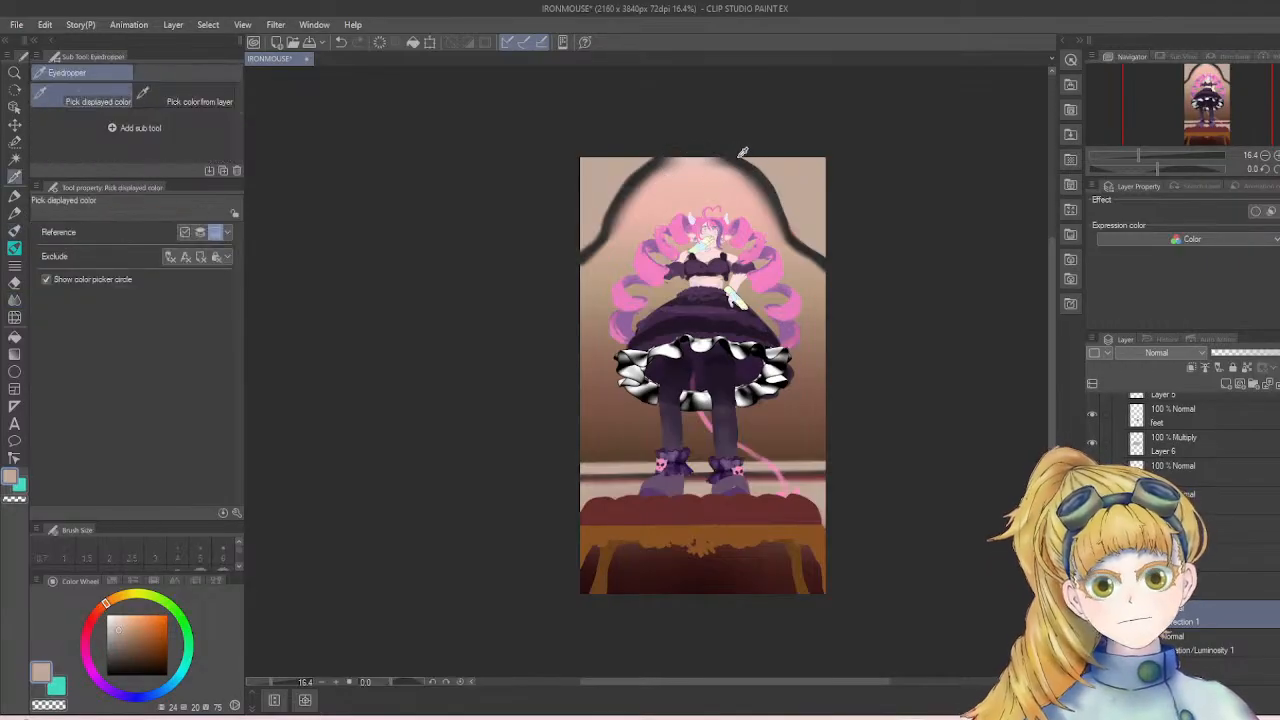
alt+click(750, 168)
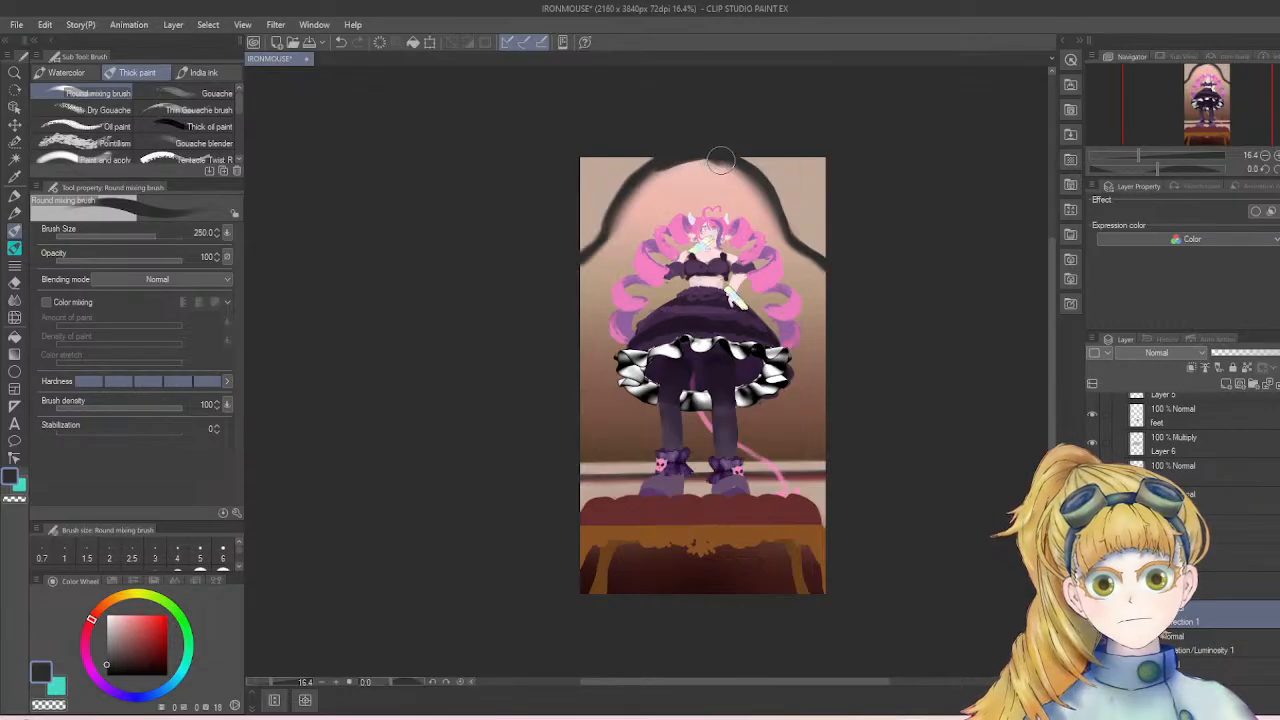
key(j)
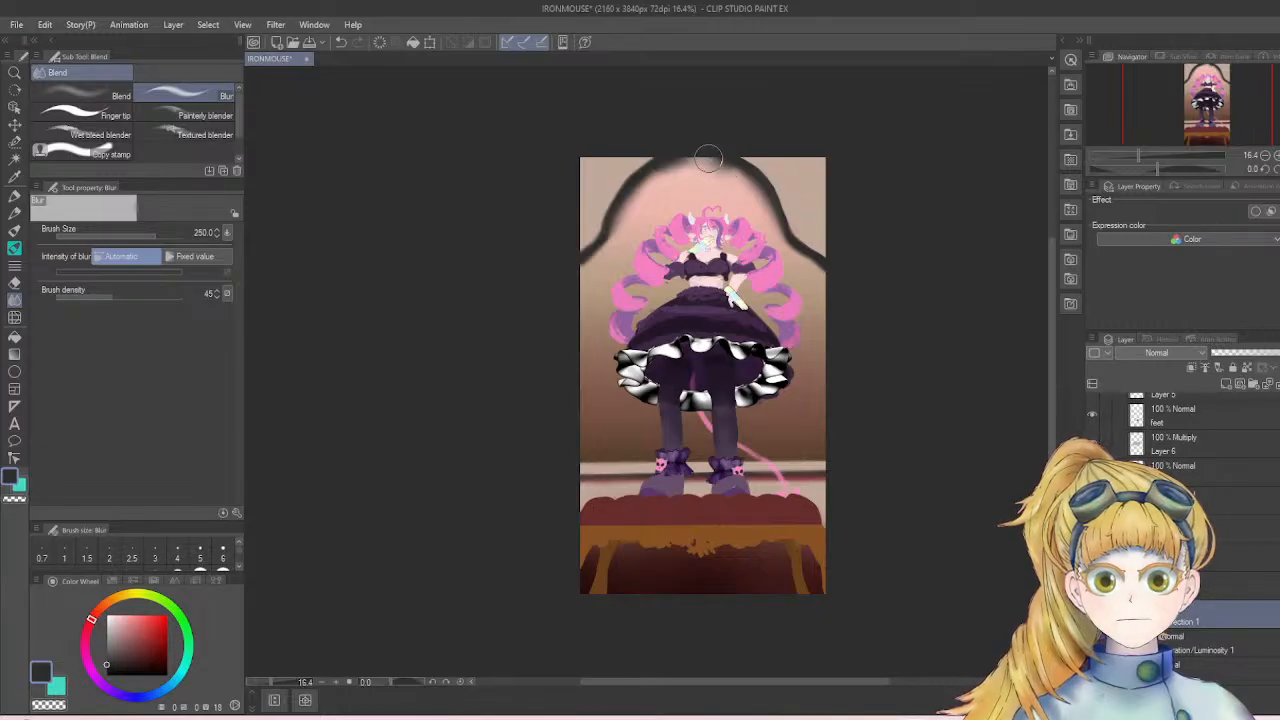
key(b)
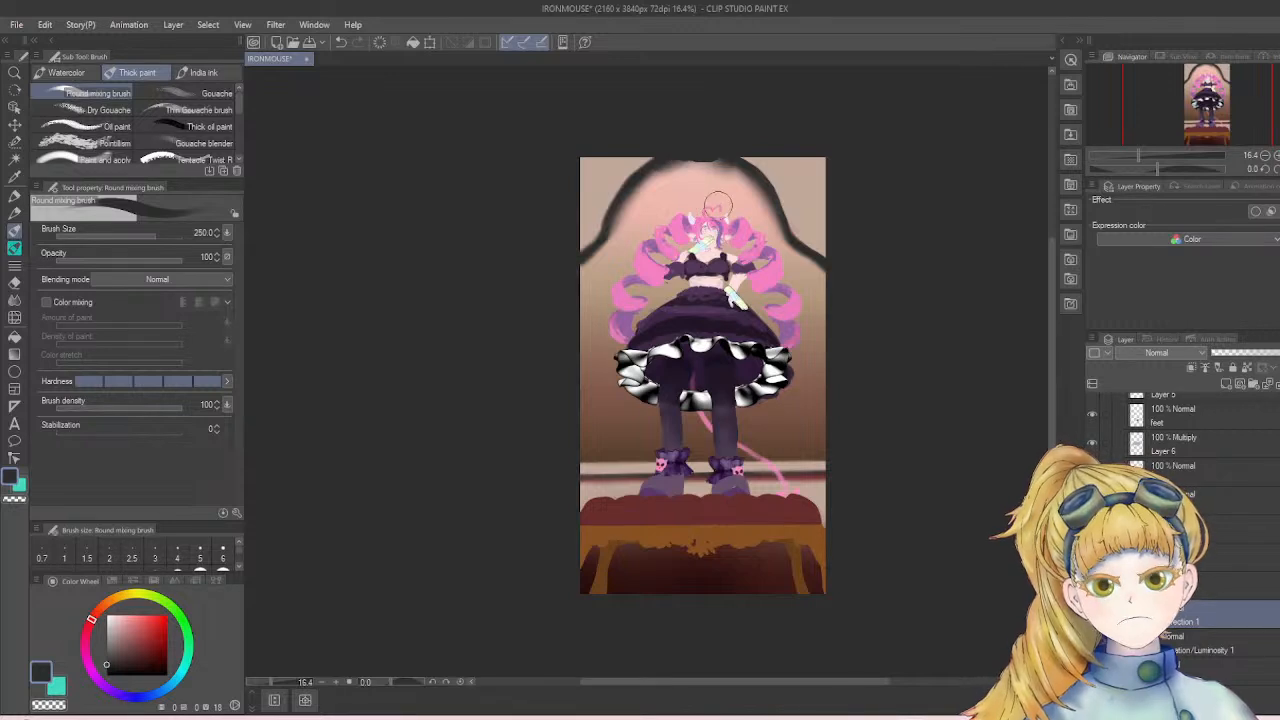
key(j)
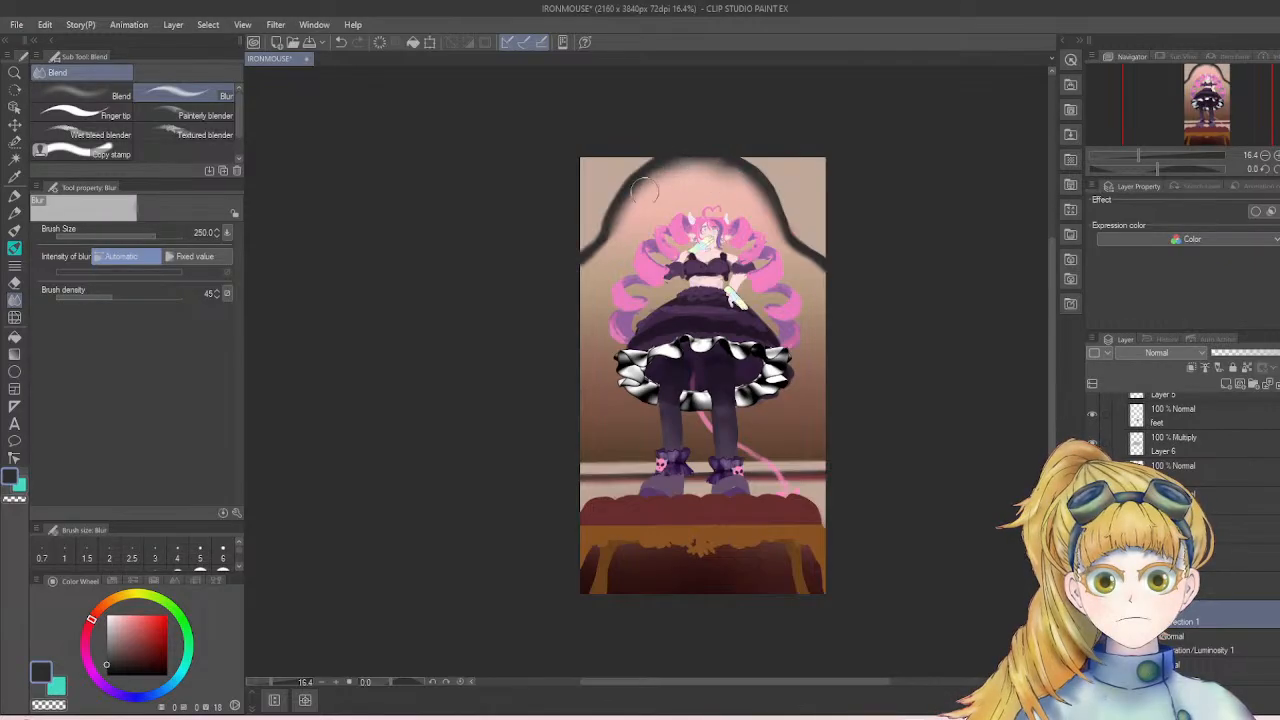
- Blur the left and right curves of the dark wall arch at brush size 250
mouse_move(615, 206)
mouse_down()
mouse_move(659, 157)
mouse_move(584, 253)
mouse_up()
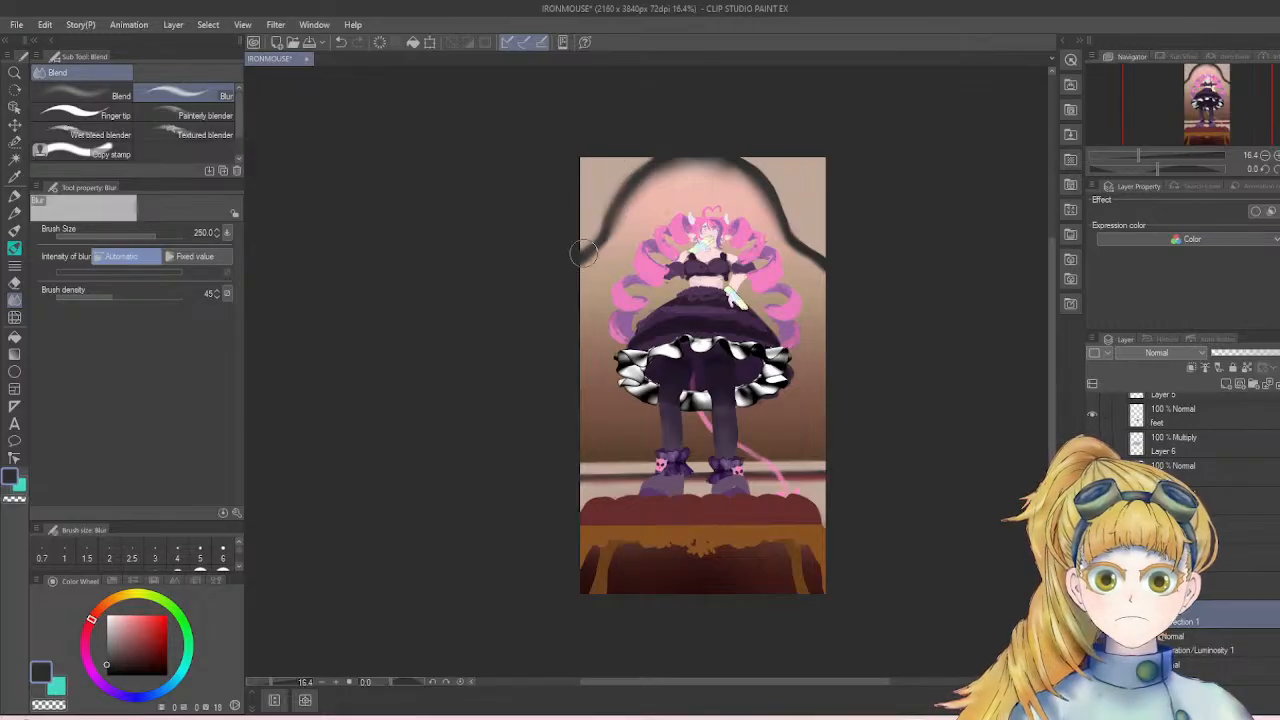
mouse_move(785, 218)
mouse_down()
mouse_move(741, 161)
mouse_move(780, 189)
mouse_move(793, 245)
mouse_move(836, 272)
mouse_move(794, 256)
mouse_move(842, 280)
mouse_move(785, 229)
mouse_move(787, 201)
mouse_move(790, 214)
mouse_move(760, 168)
mouse_move(696, 160)
mouse_move(597, 250)
mouse_up()
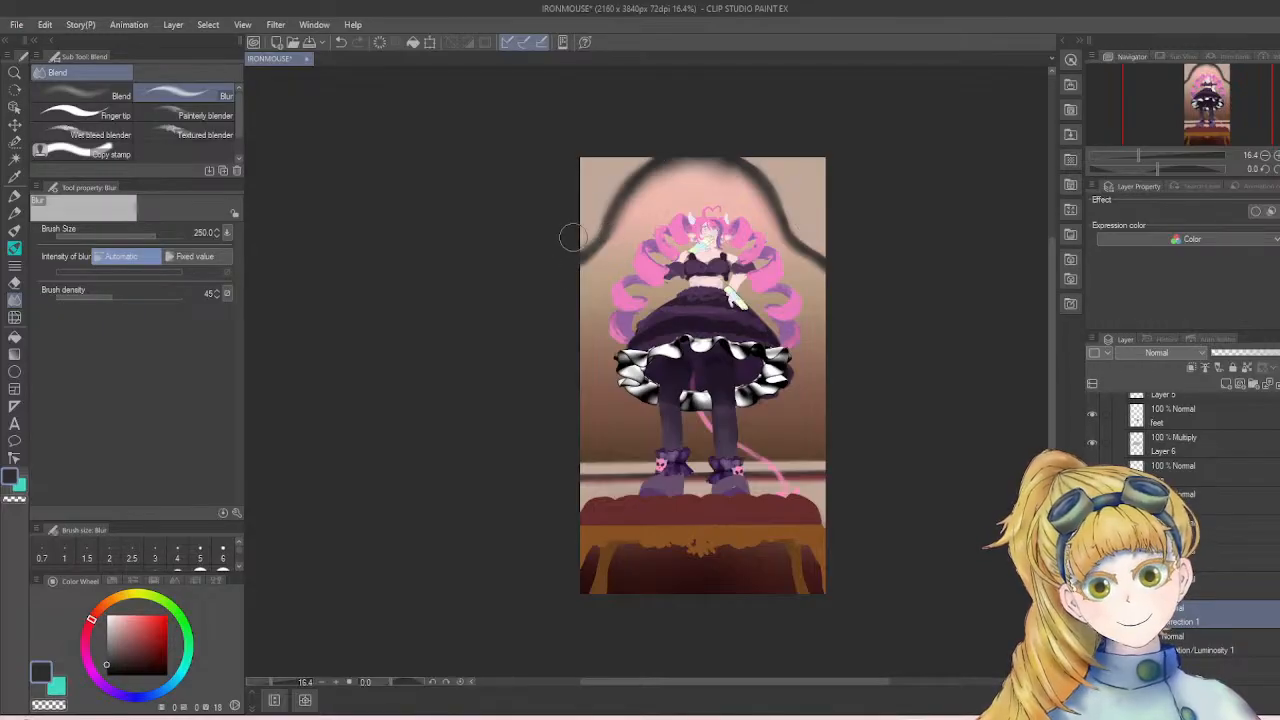
scroll(782, 345, up, 3)
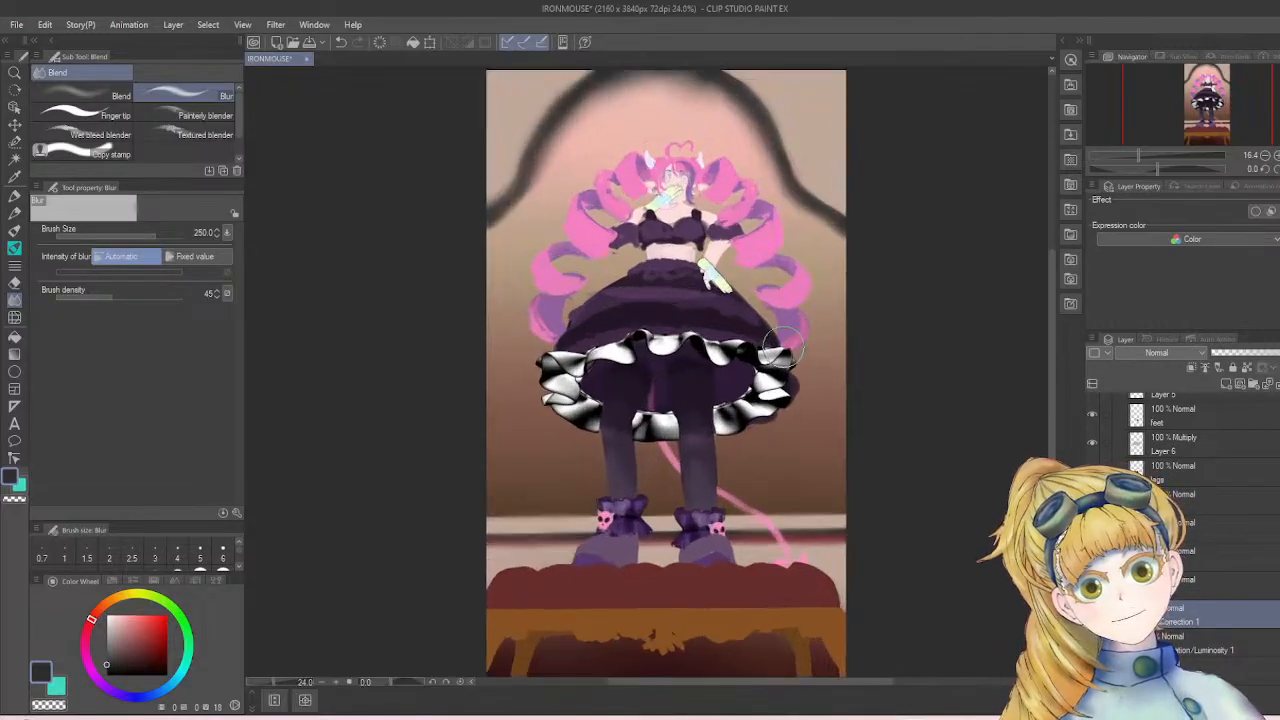
scroll(783, 345, up, 1)
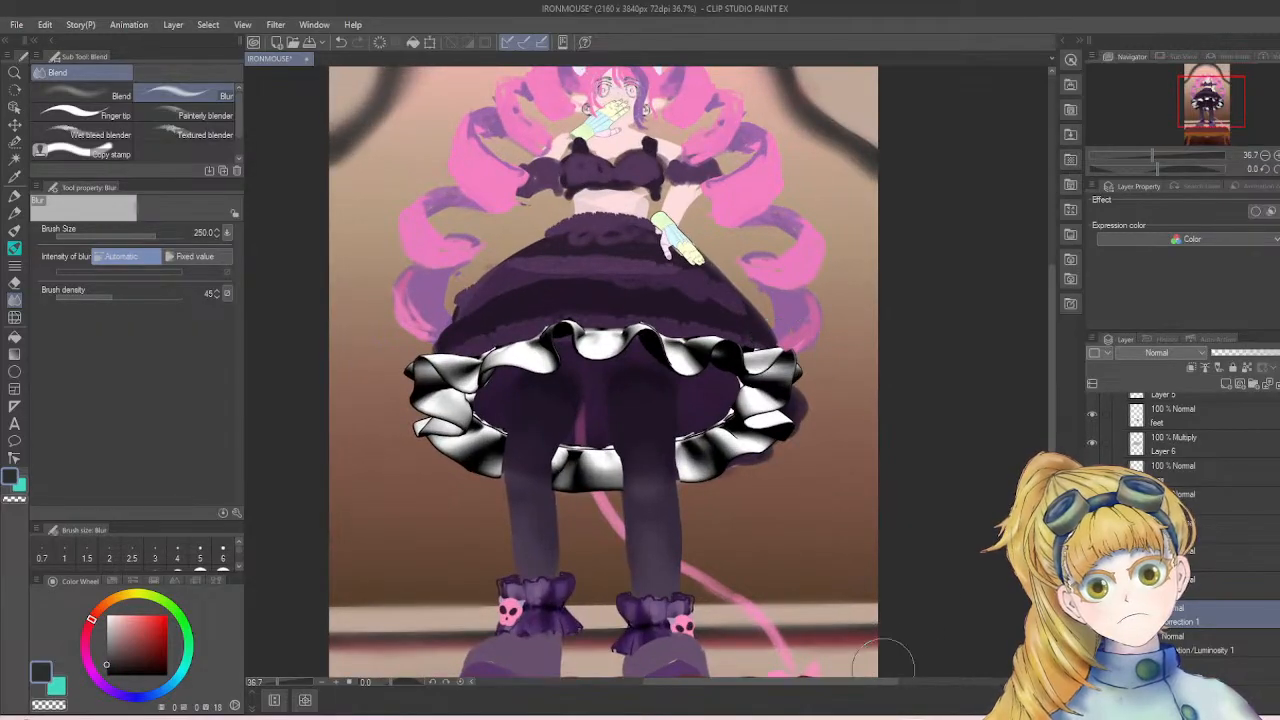
- Review the whole illustration, from the blurred wall arch down to the skirt, feet and foot bench
drag(866, 688, 837, 689)
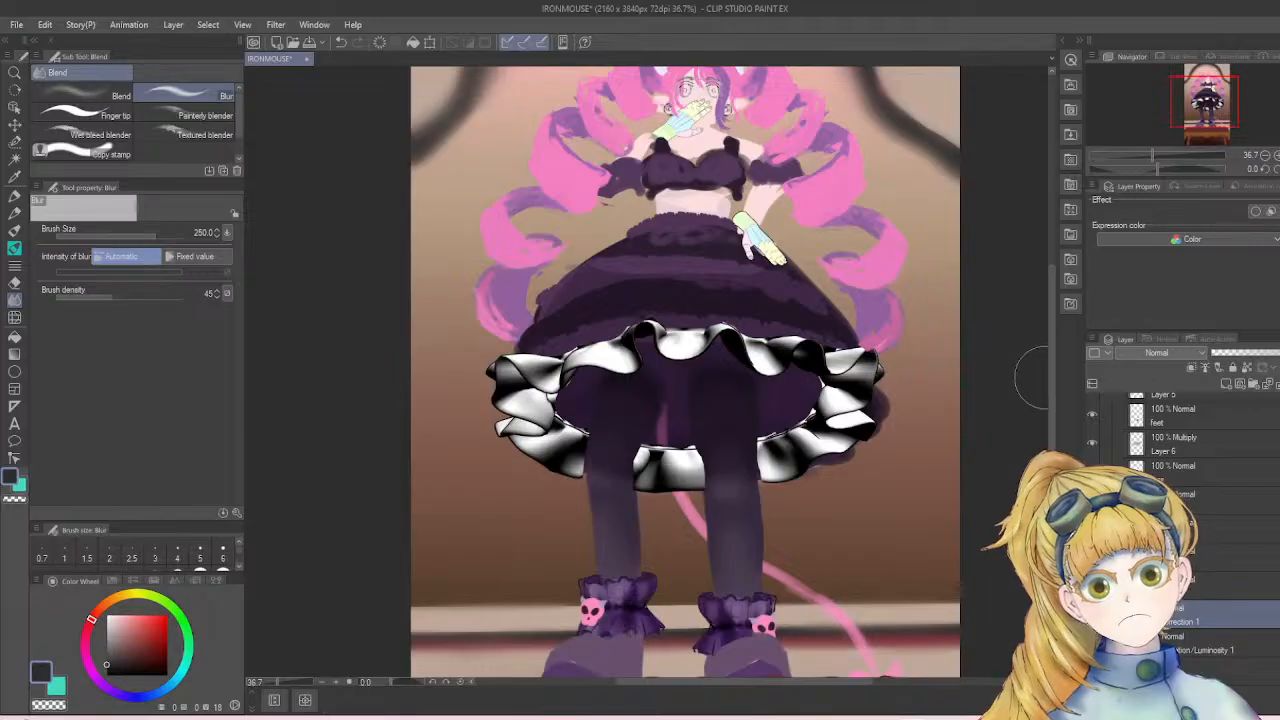
drag(1050, 368, 1044, 428)
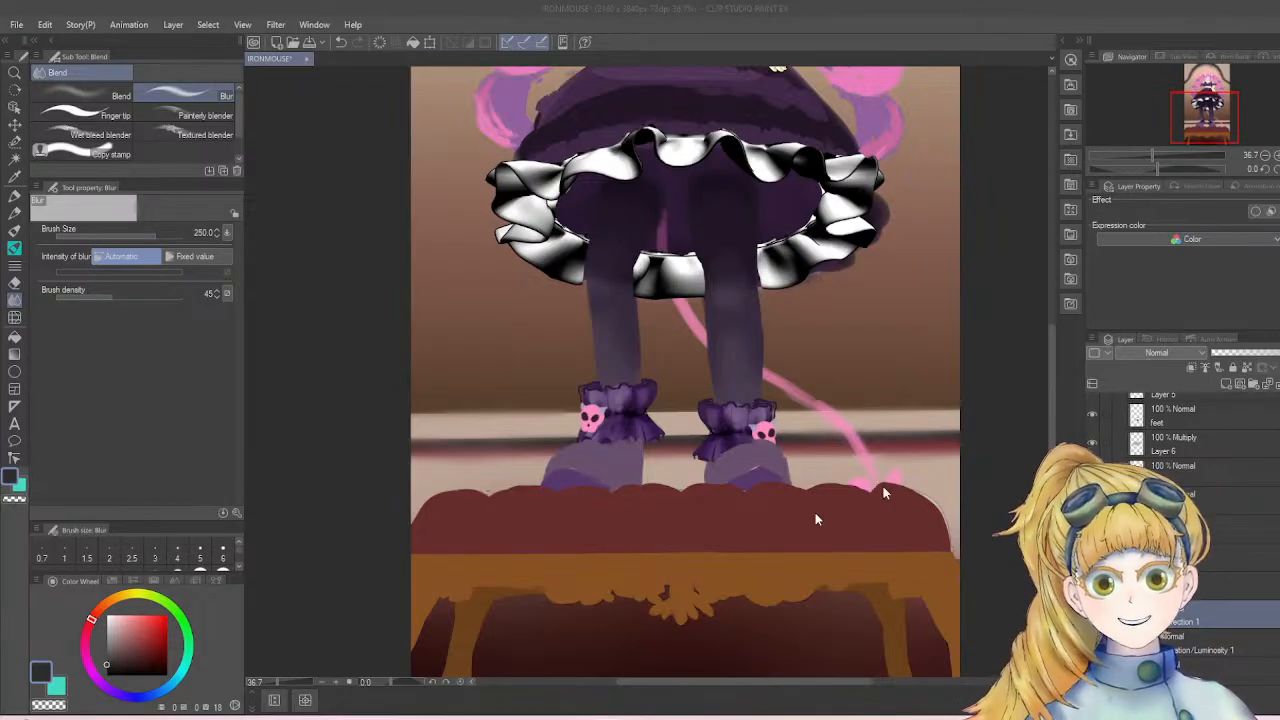
scroll(340, 500, down, 2)
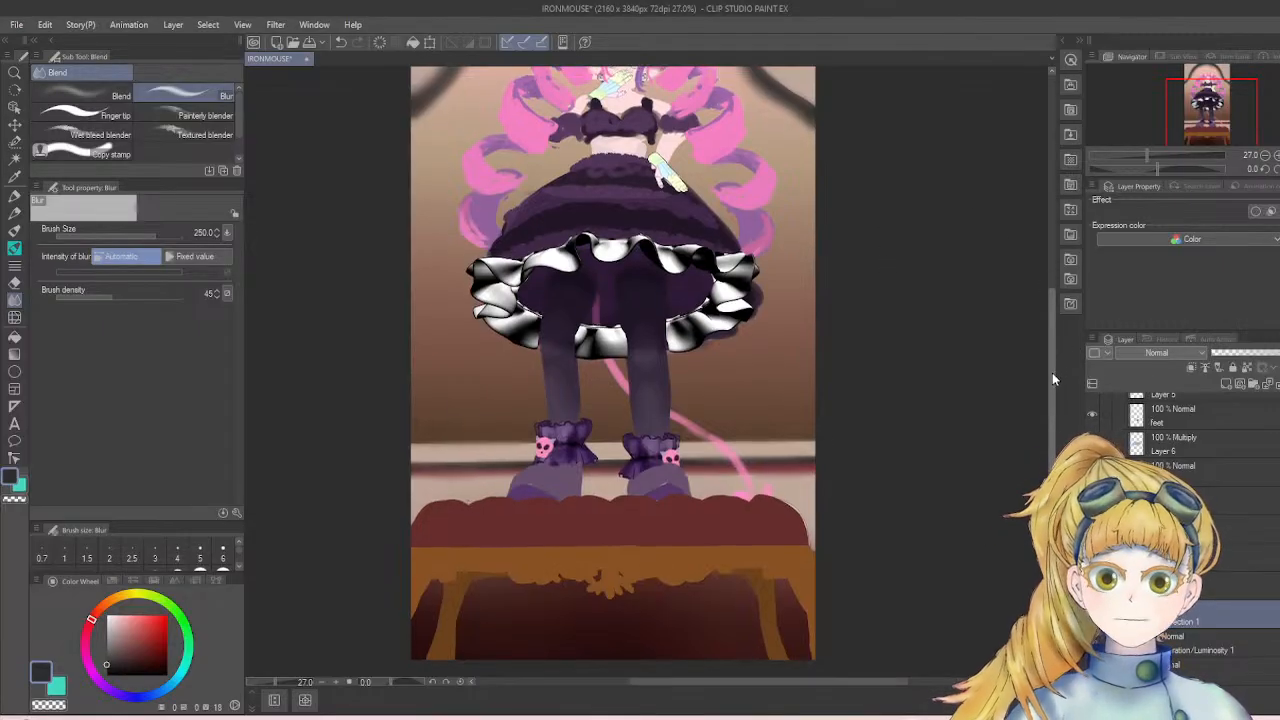
scroll(471, 298, down, 2)
scroll(471, 298, up, 1)
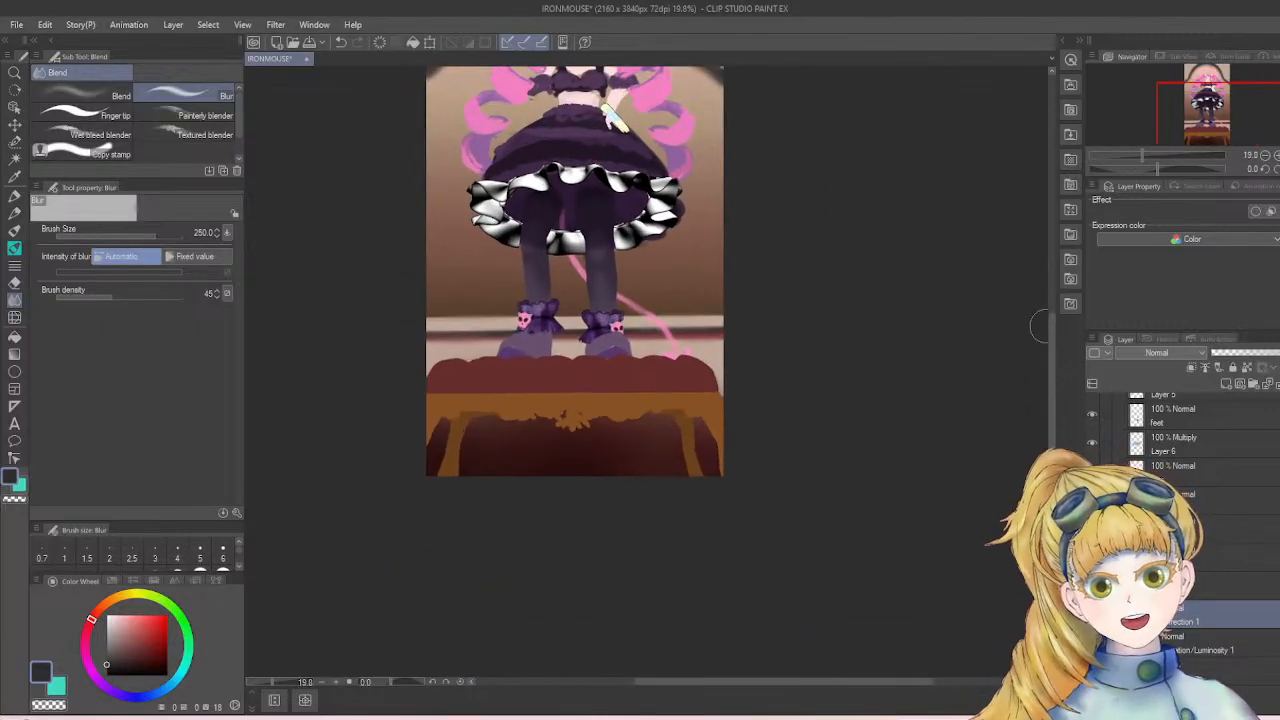
drag(1051, 338, 1064, 285)
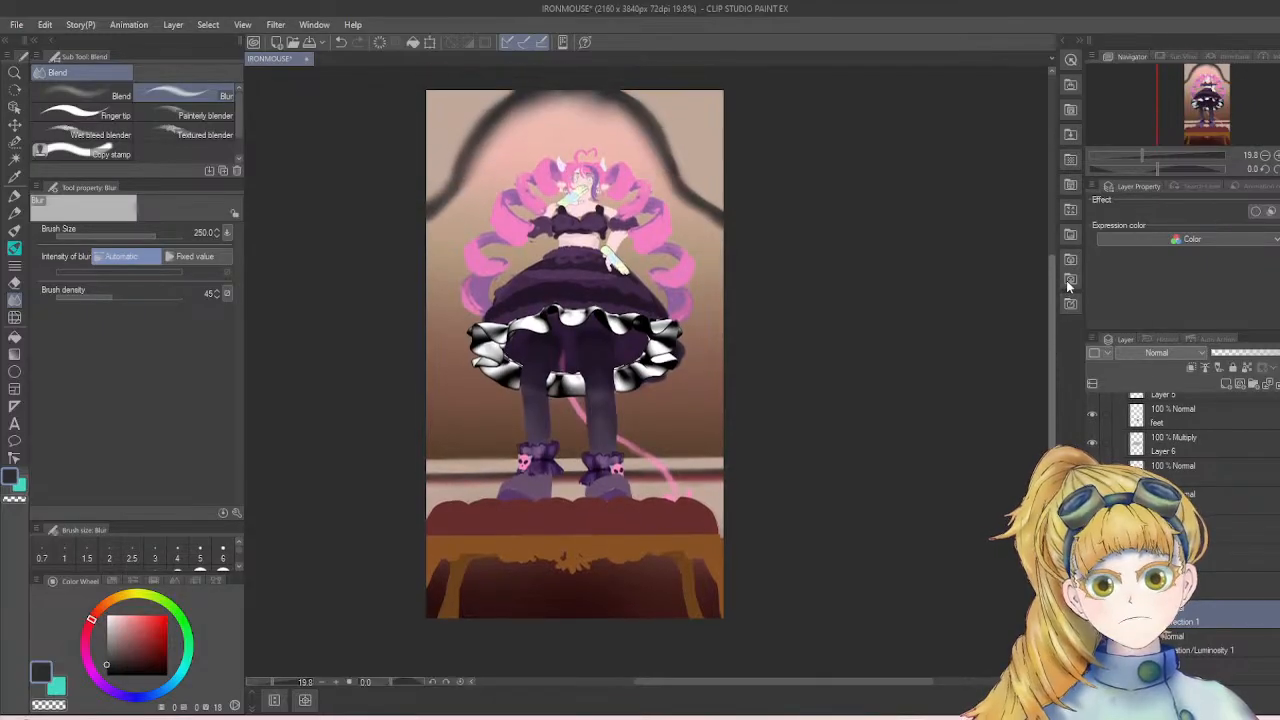
scroll(746, 350, up, 1)
scroll(735, 345, up, 1)
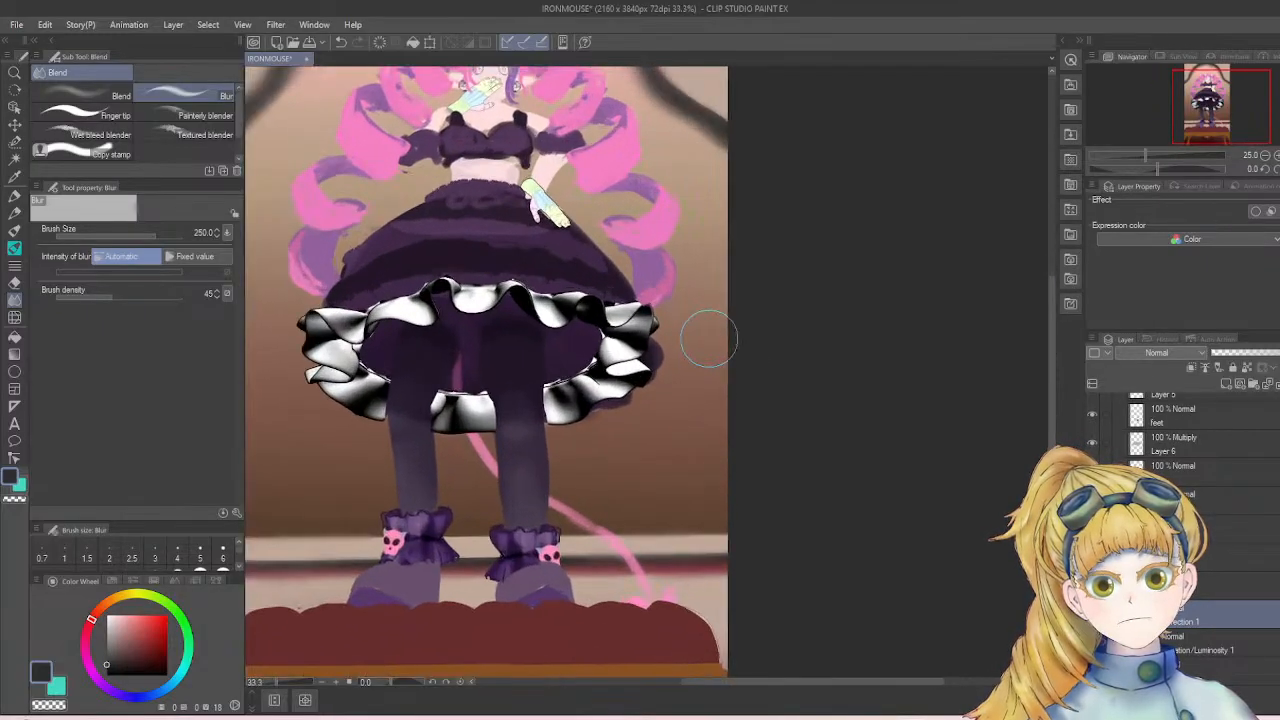
drag(813, 681, 786, 681)
- Add the downloaded Lazy petticoat brush to the clothing group of the decoration sub tools
key(b)
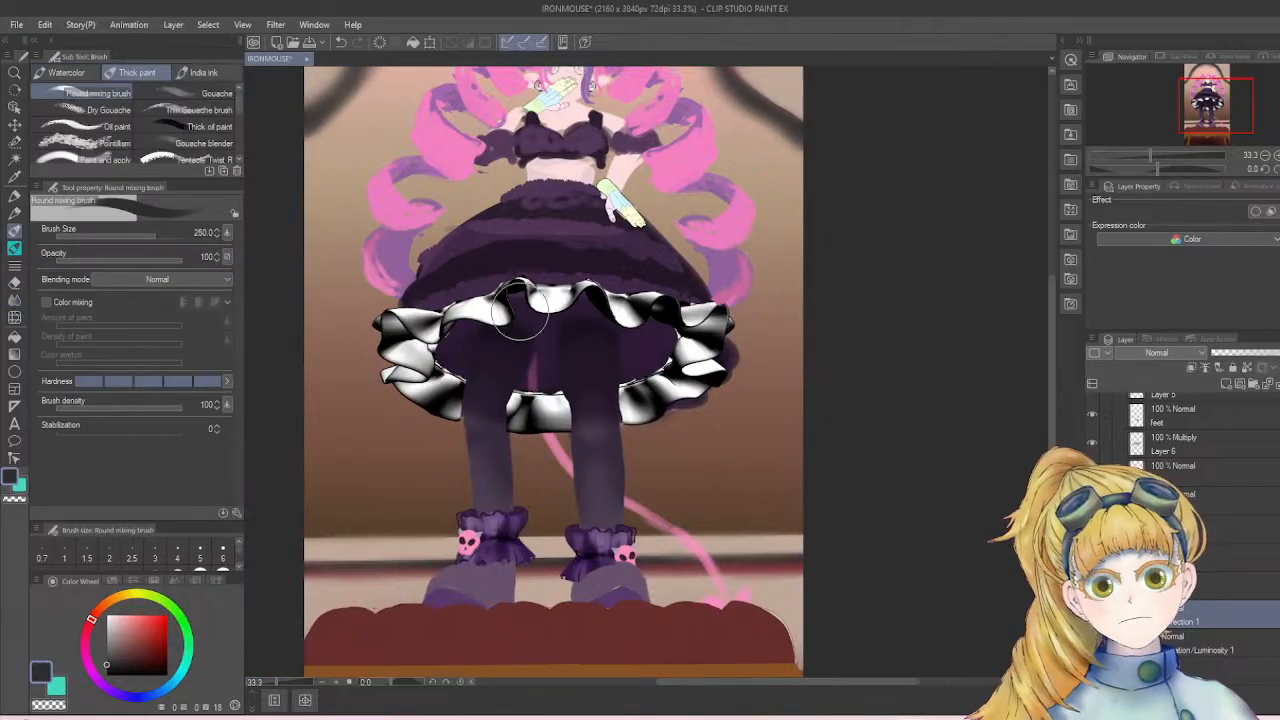
key(b)
key(b)
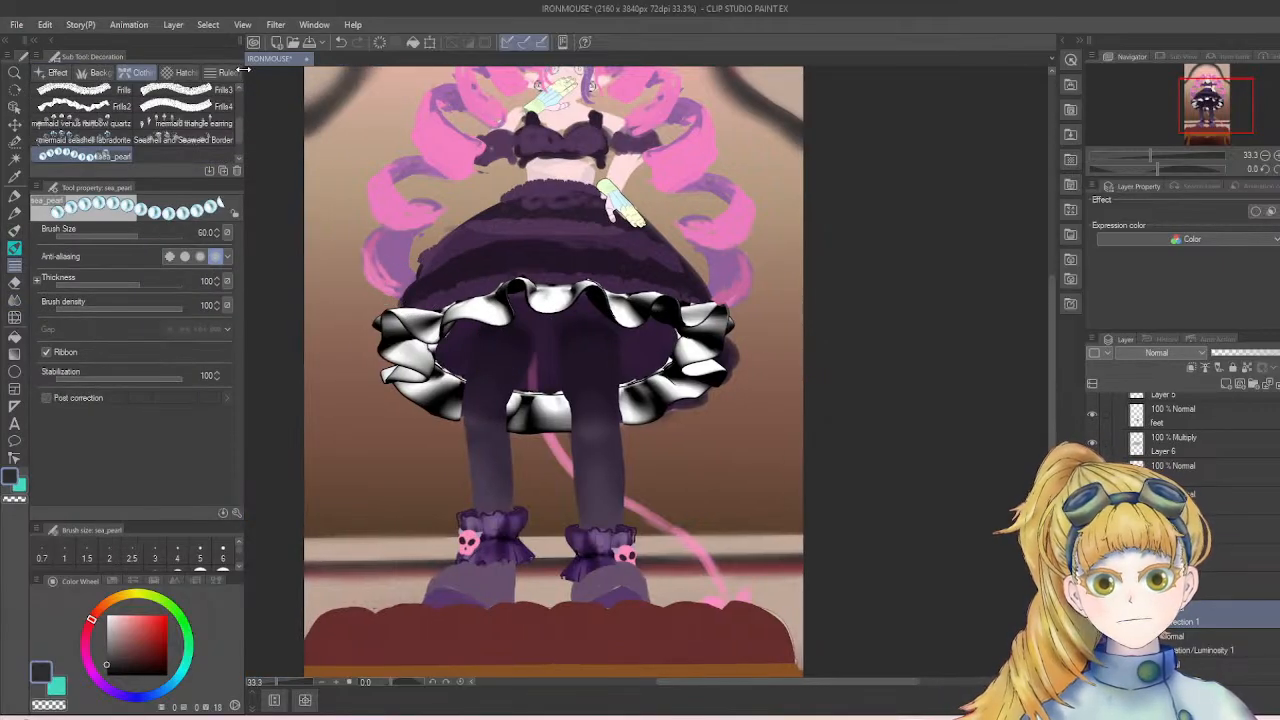
scroll(160, 128, up, 2)
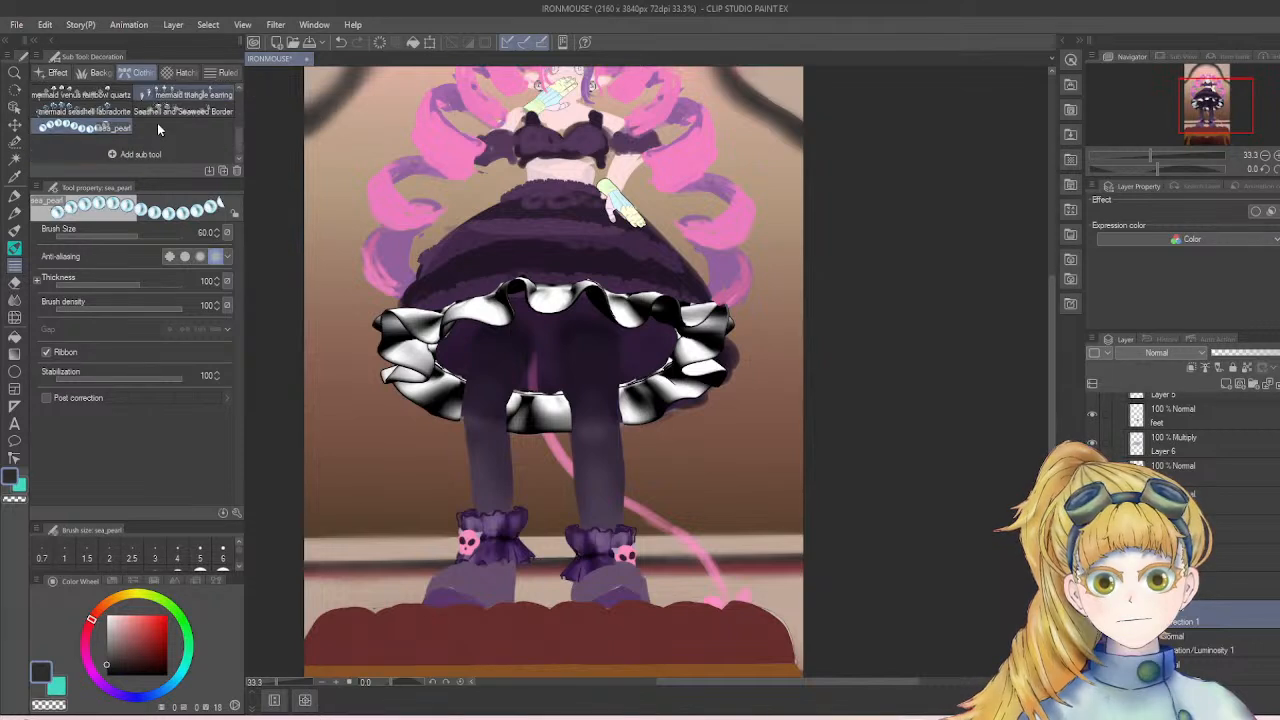
scroll(158, 128, down, 3)
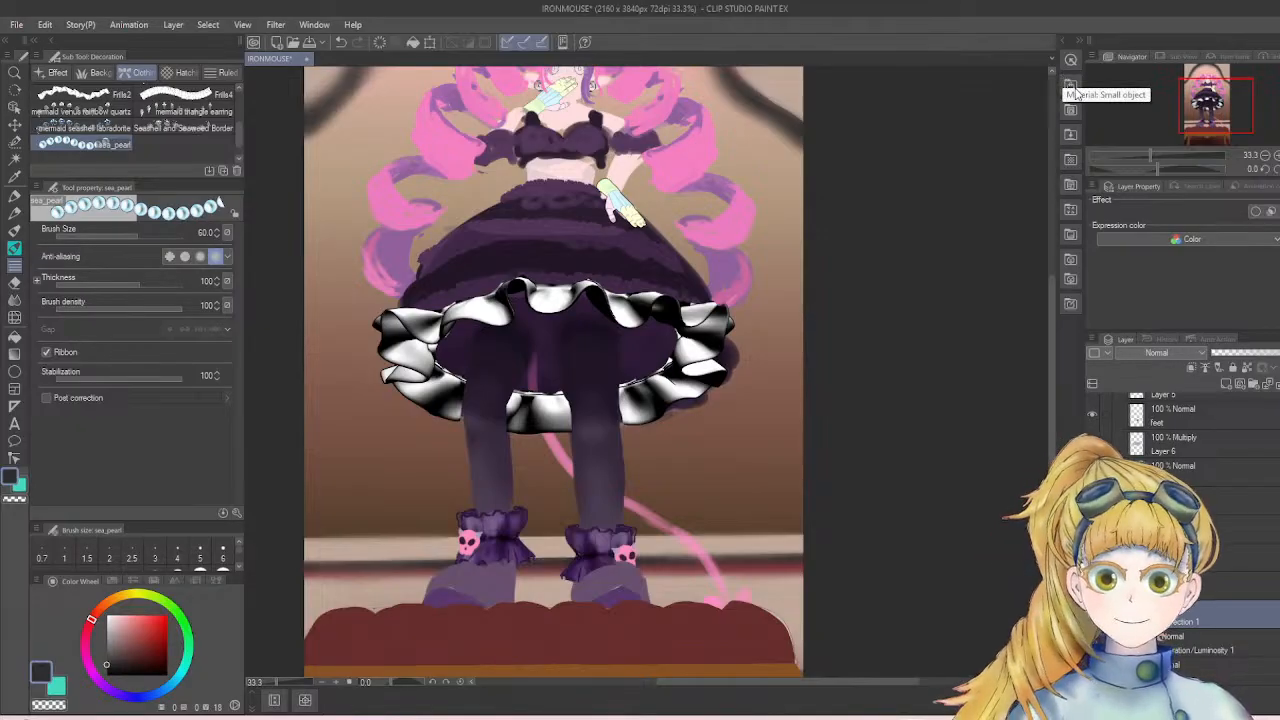
click(1069, 137)
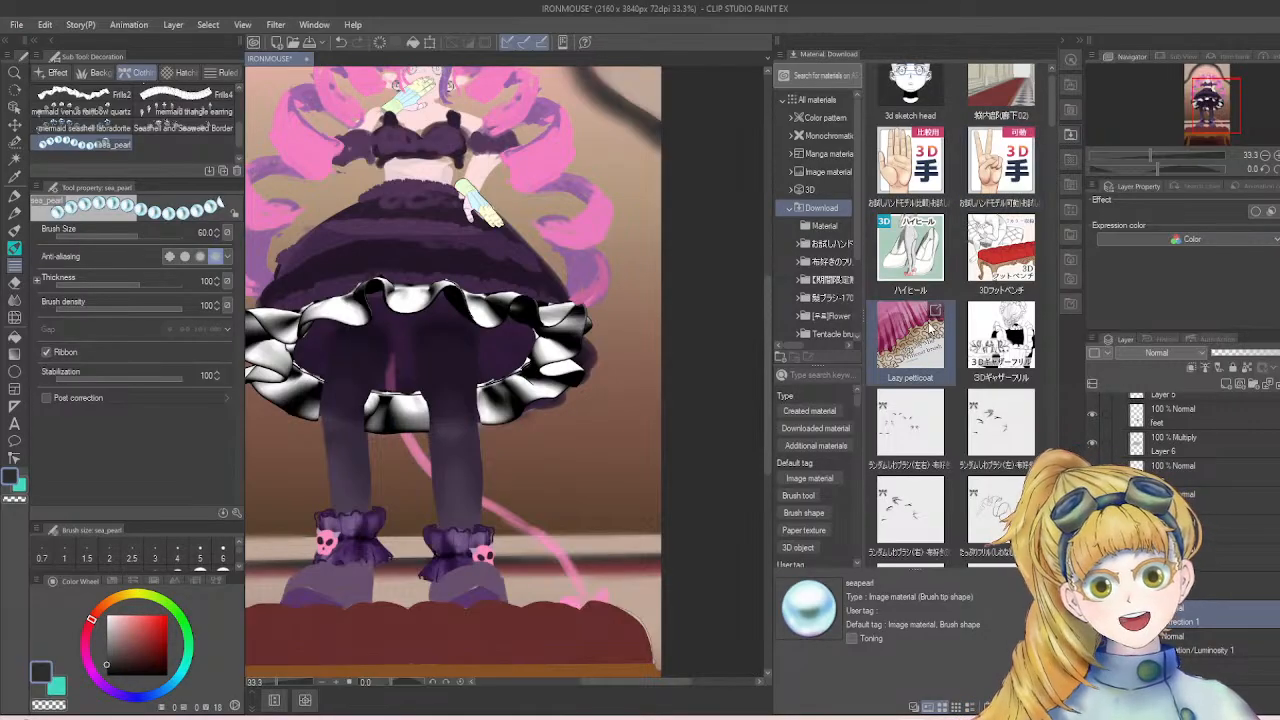
drag(910, 335, 183, 165)
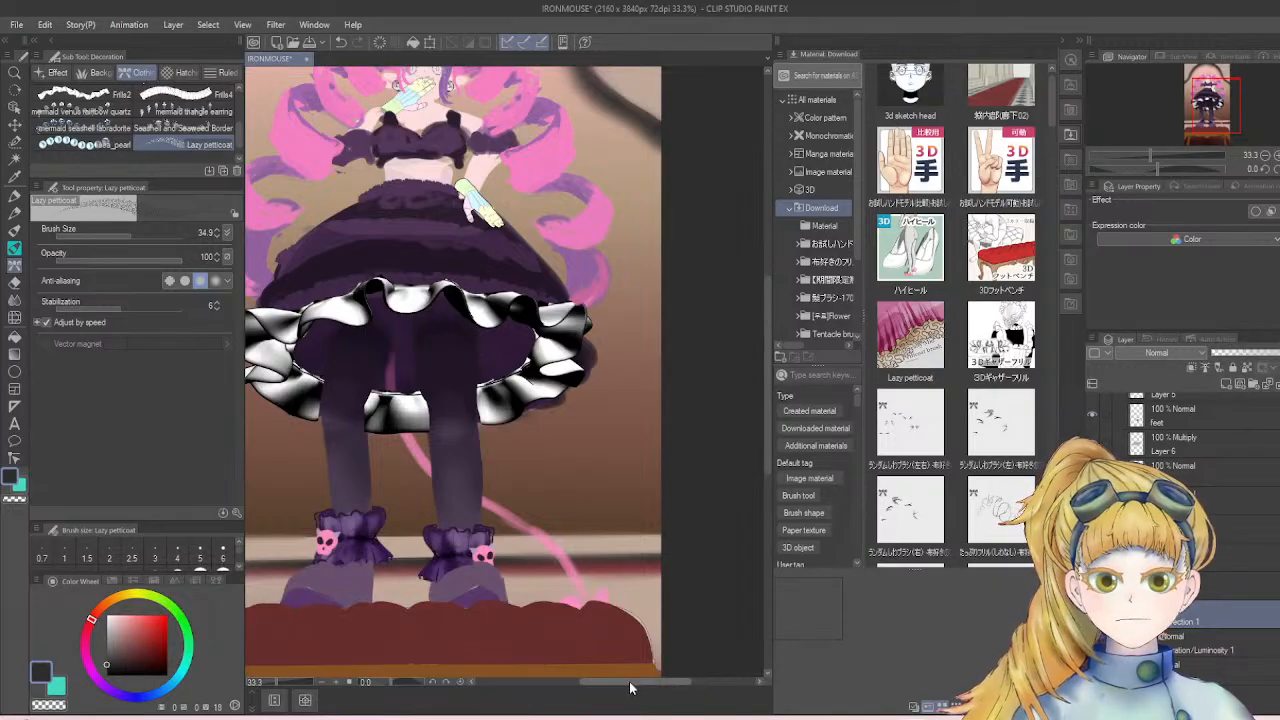
drag(630, 688, 598, 688)
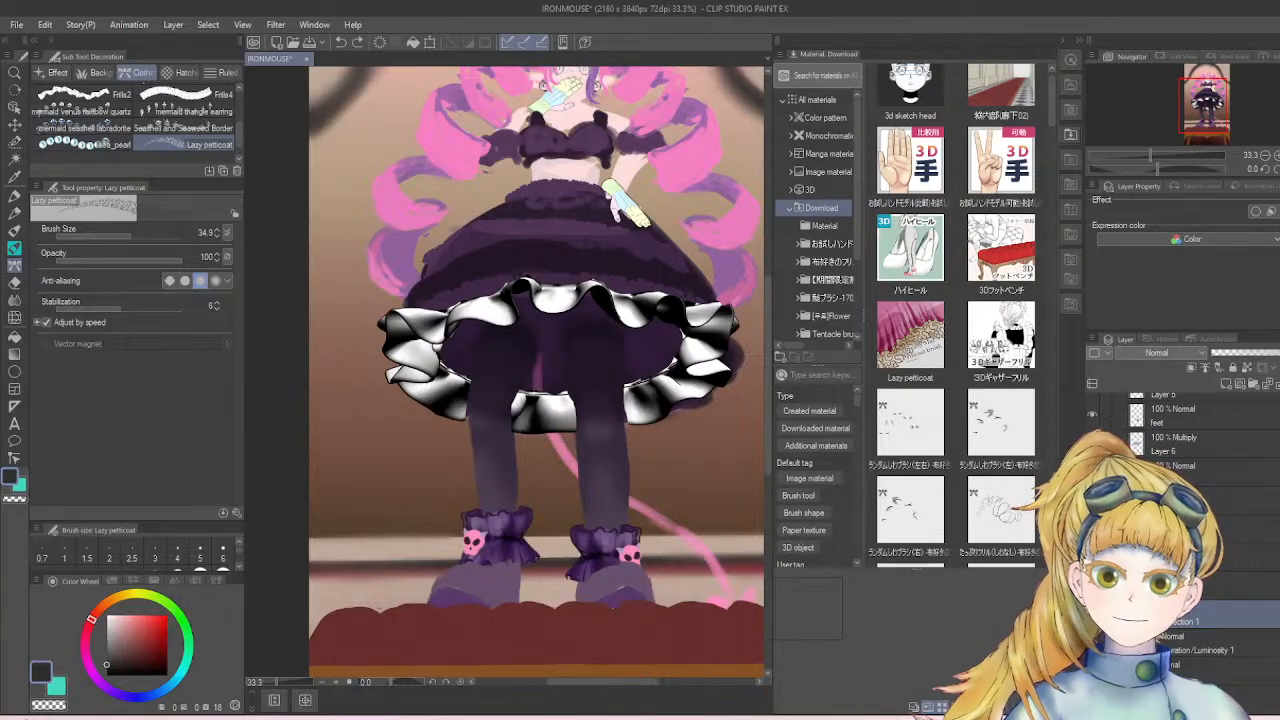
- Create a new layer directly above the 3d sketch head layer
scroll(1180, 500, up, 6)
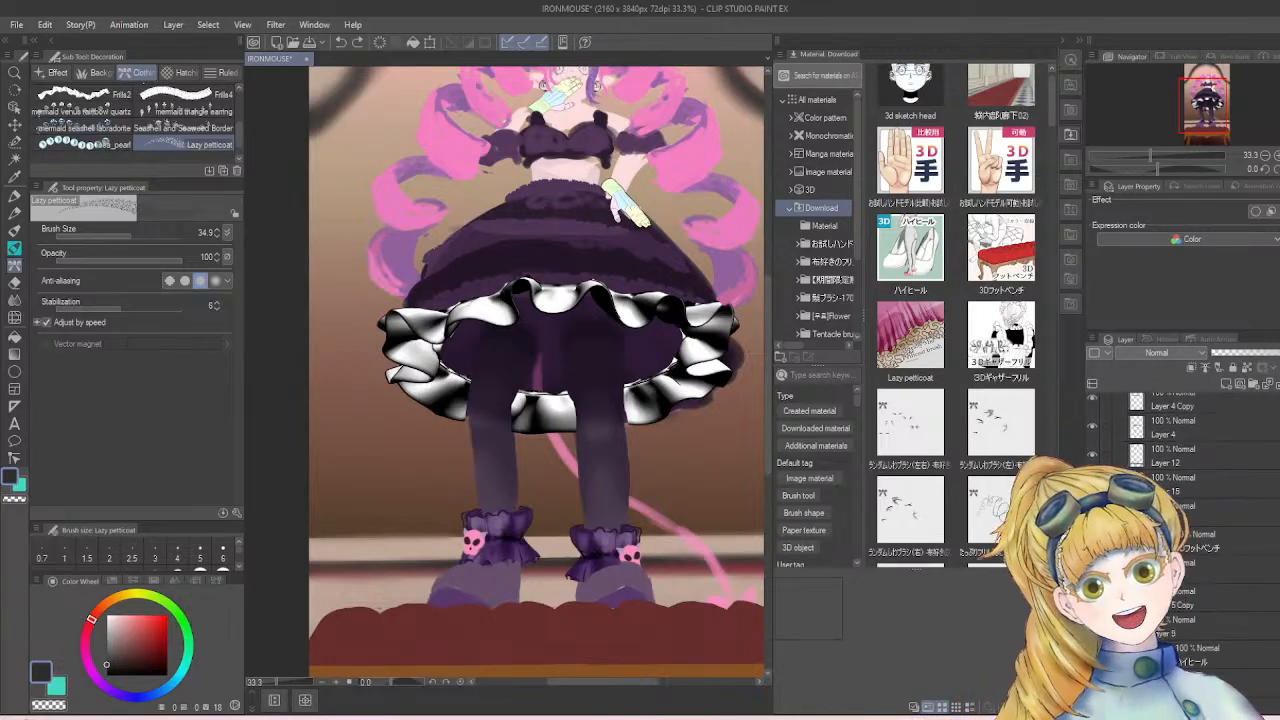
scroll(1180, 450, up, 5)
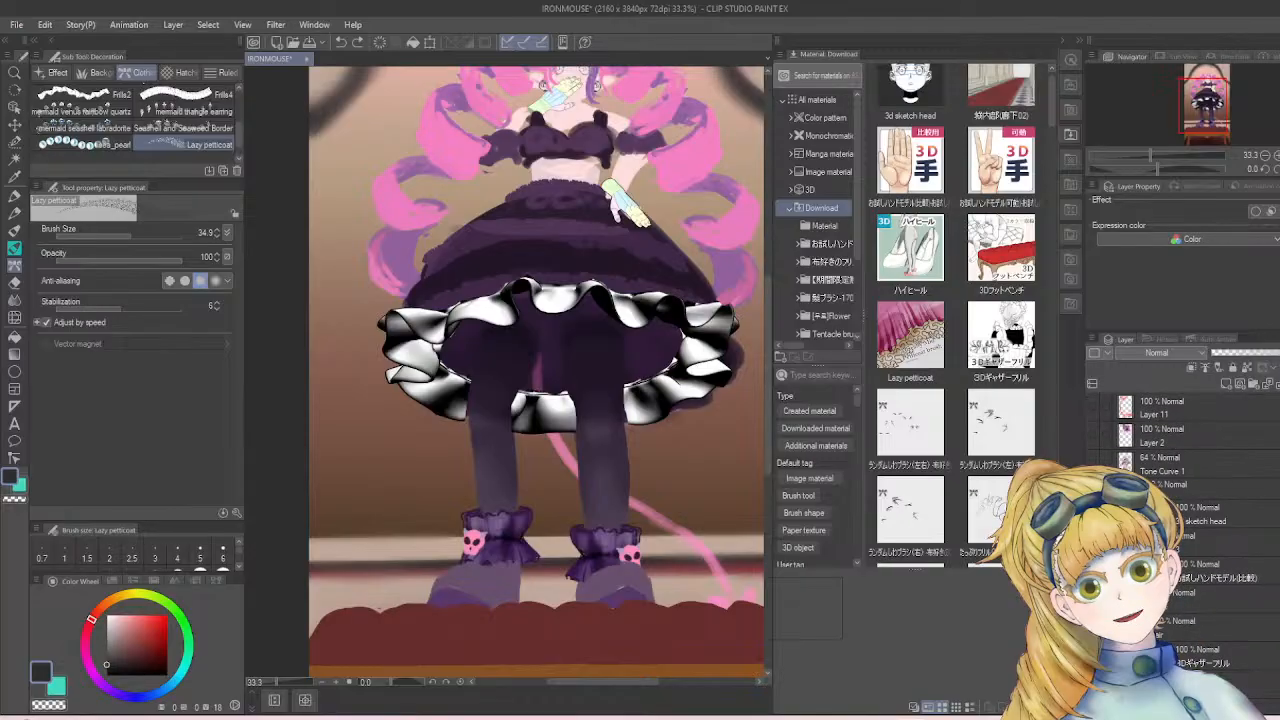
click(1214, 521)
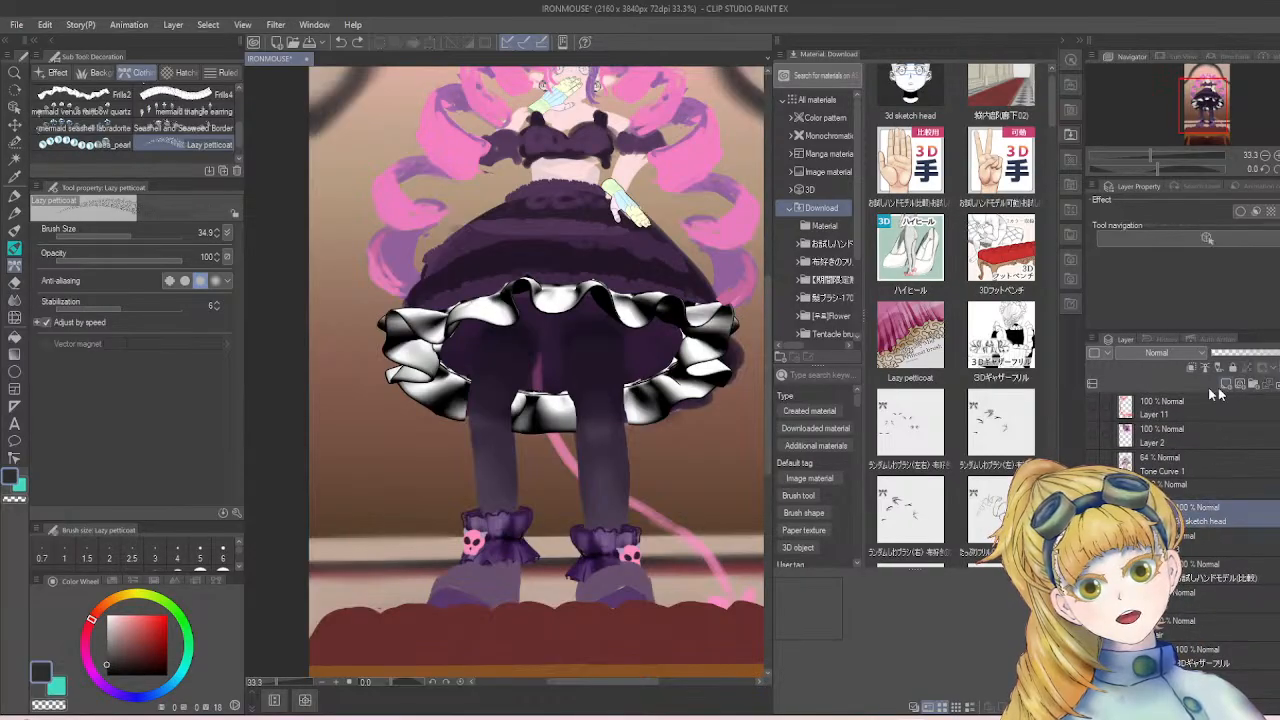
click(1224, 385)
- Try the Lazy petticoat brush at size 34.9 across the skirt's underside, including in black, and undo the strokes
drag(420, 360, 745, 372)
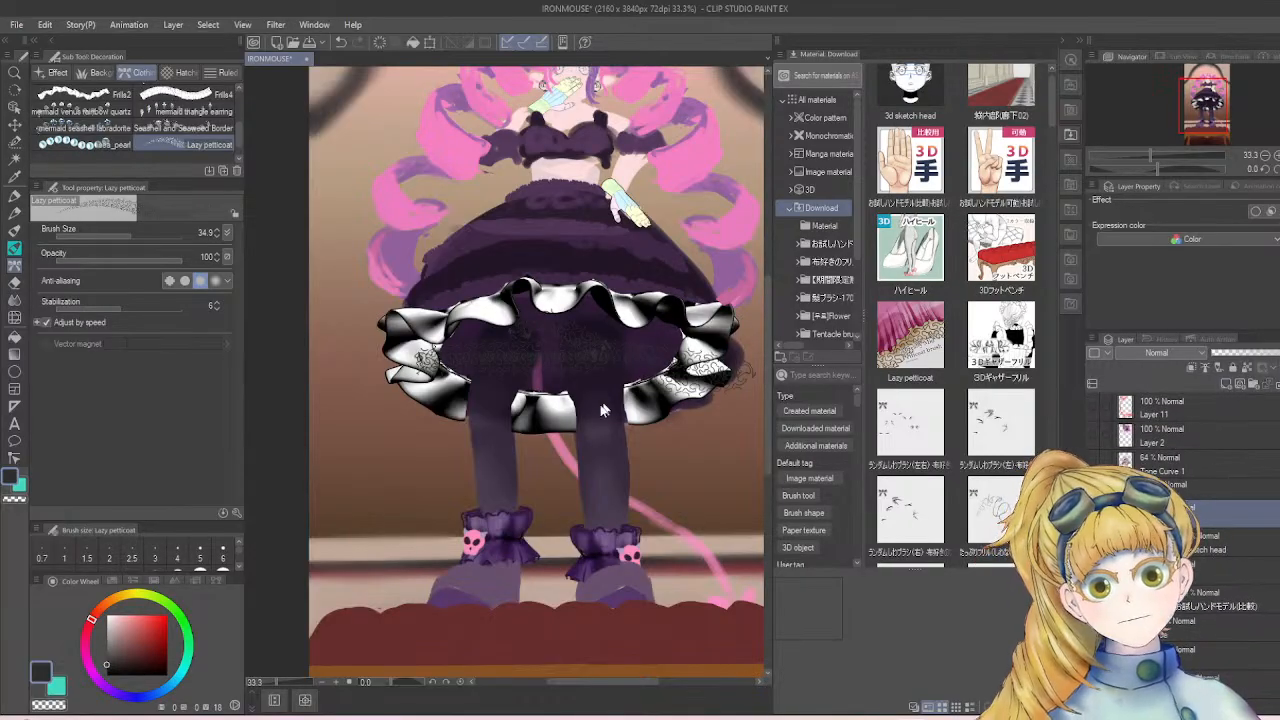
key(ctrl+z)
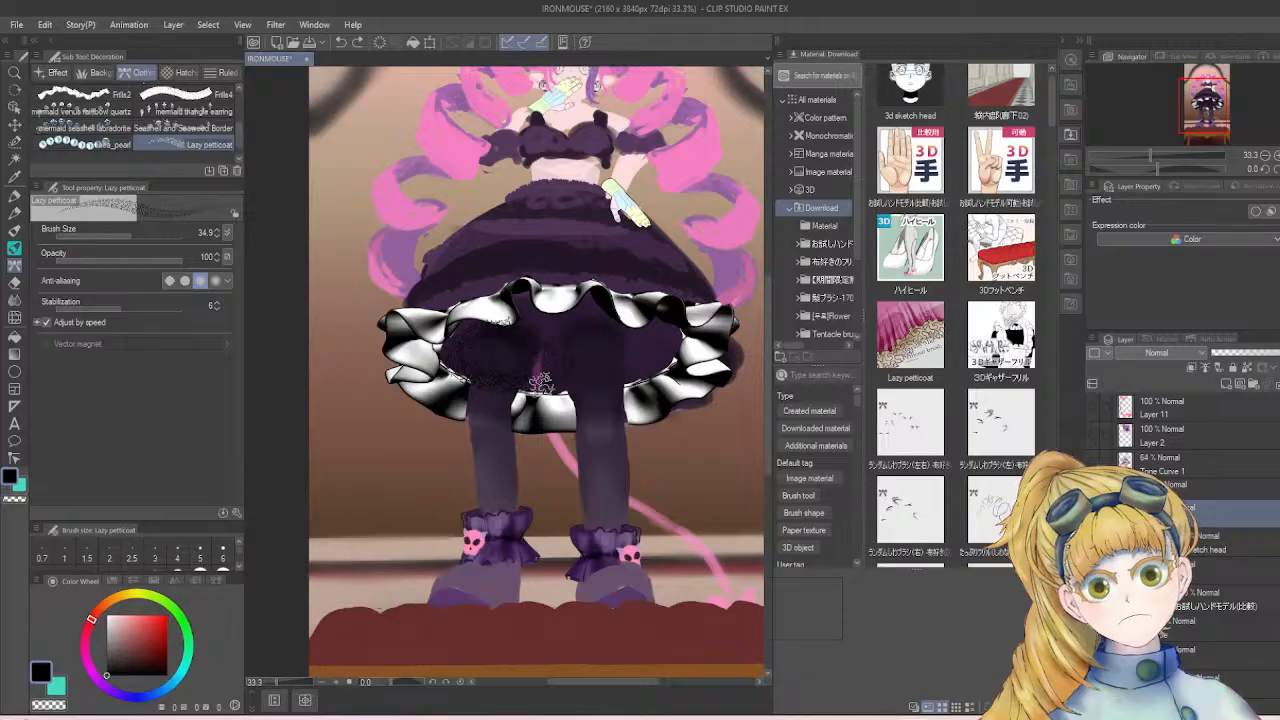
mouse_move(540, 382)
mouse_down()
mouse_move(584, 375)
mouse_move(625, 368)
mouse_up()
drag(618, 308, 644, 328)
key(ctrl+z)
key(ctrl+z)
key(ctrl+z)
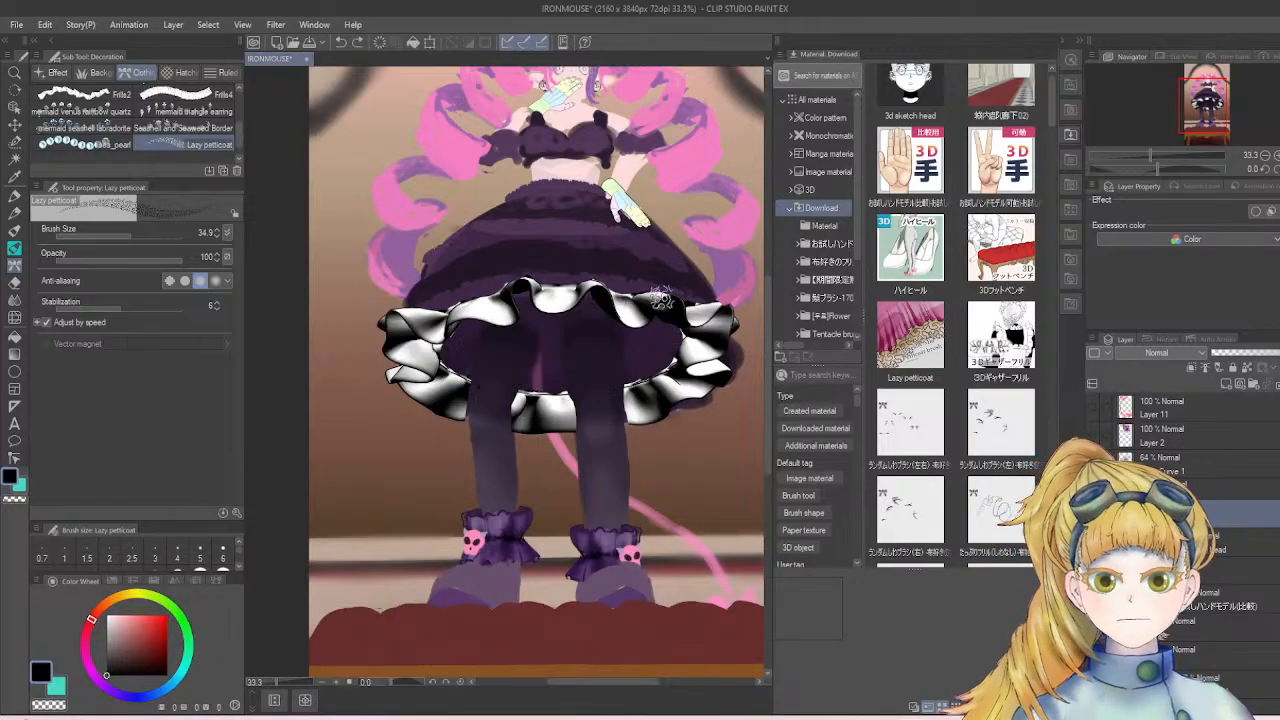
- Try a Lazy petticoat stroke at brush size 170 under the skirt and undo it
key(bracketright)
key(bracketright)
key(bracketright)
key(bracketright)
key(bracketright)
key(bracketright)
key(bracketright)
key(bracketright)
mouse_move(533, 349)
mouse_down()
mouse_move(596, 345)
mouse_move(626, 400)
mouse_move(436, 390)
mouse_move(451, 460)
mouse_move(666, 330)
mouse_move(599, 450)
mouse_up()
key(ctrl+z)
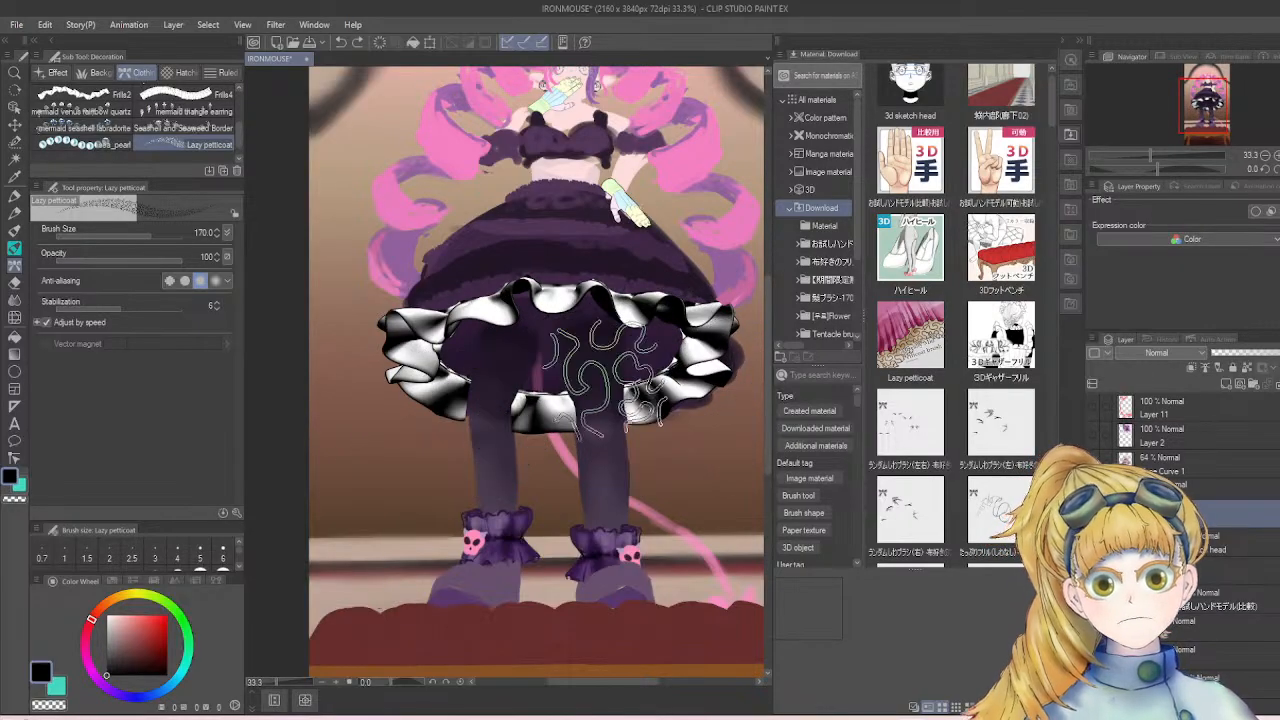
- Switch to the Round mixing brush at size 60 and sample the skirt's dark purple
scroll(600, 375, down, 2)
scroll(595, 368, up, 4)
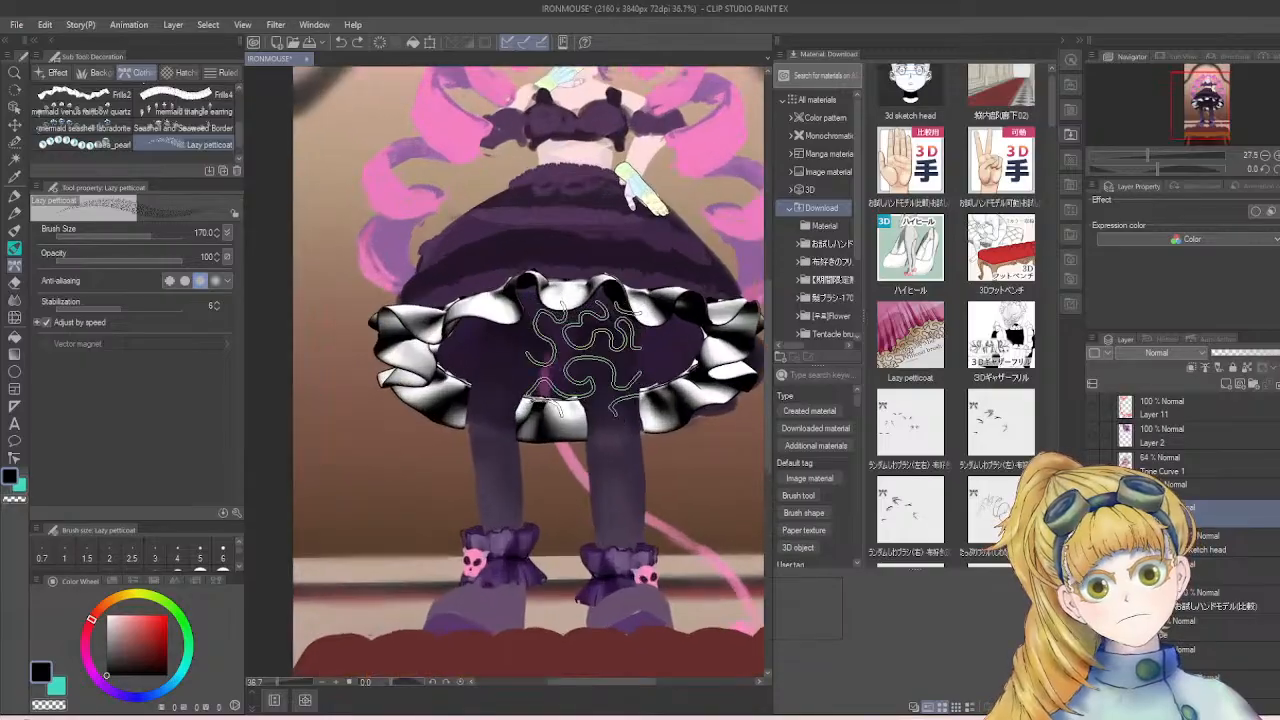
scroll(585, 355, down, 1)
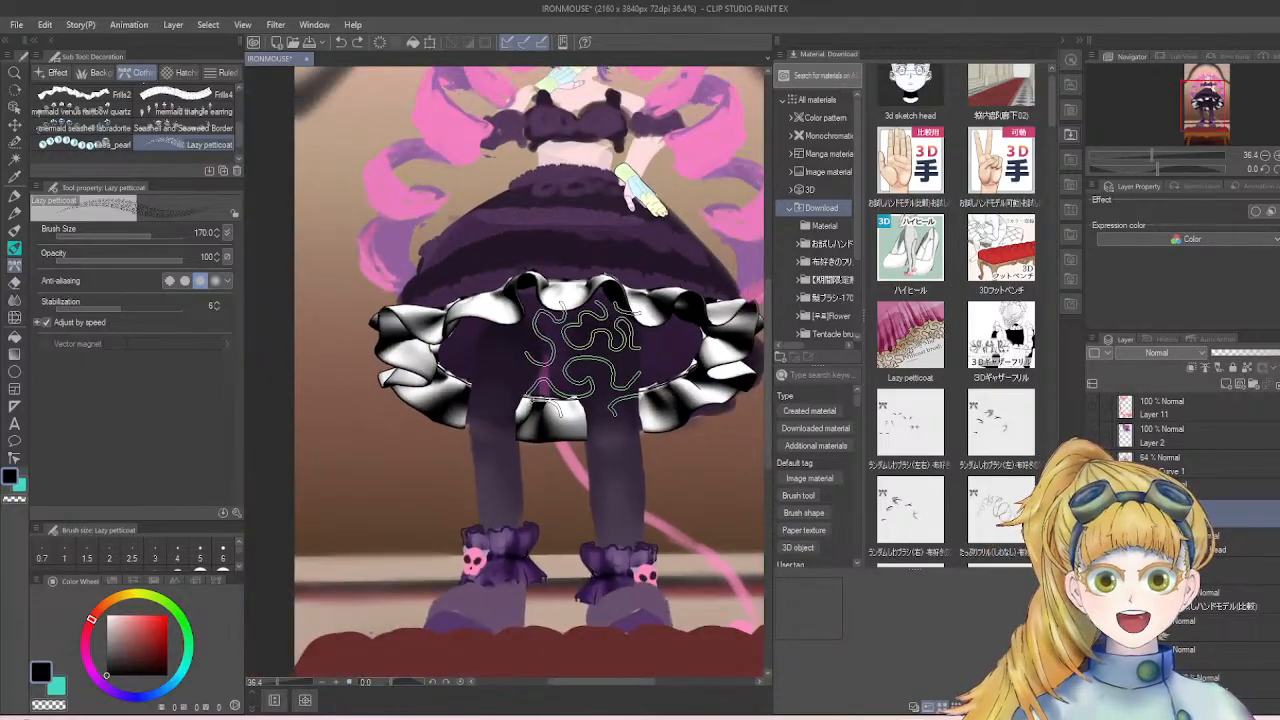
scroll(585, 355, down, 1)
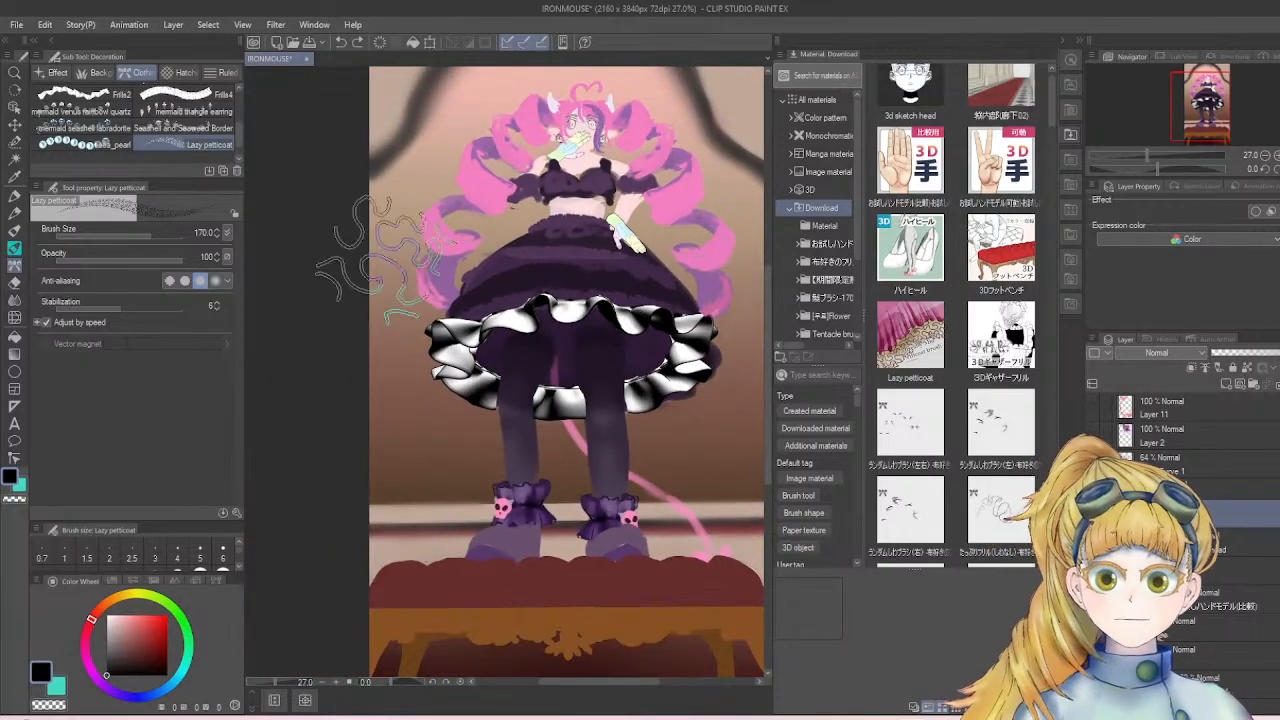
key(b)
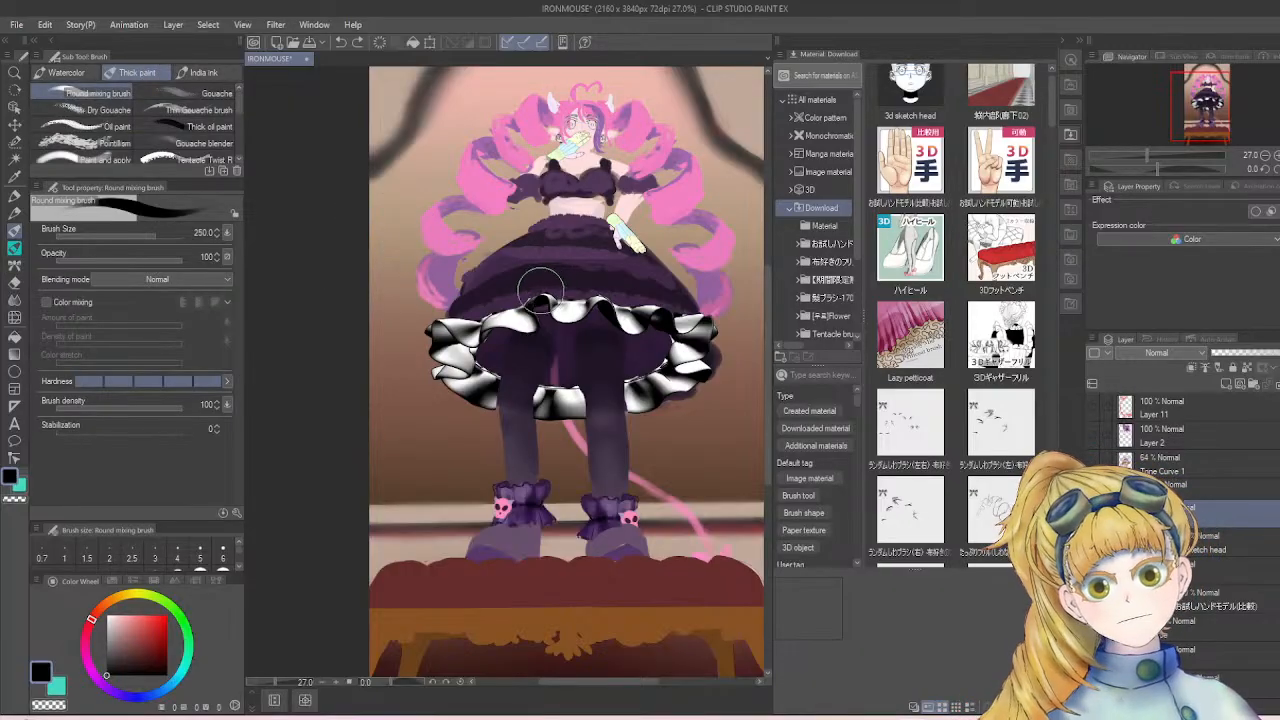
scroll(541, 288, up, 1)
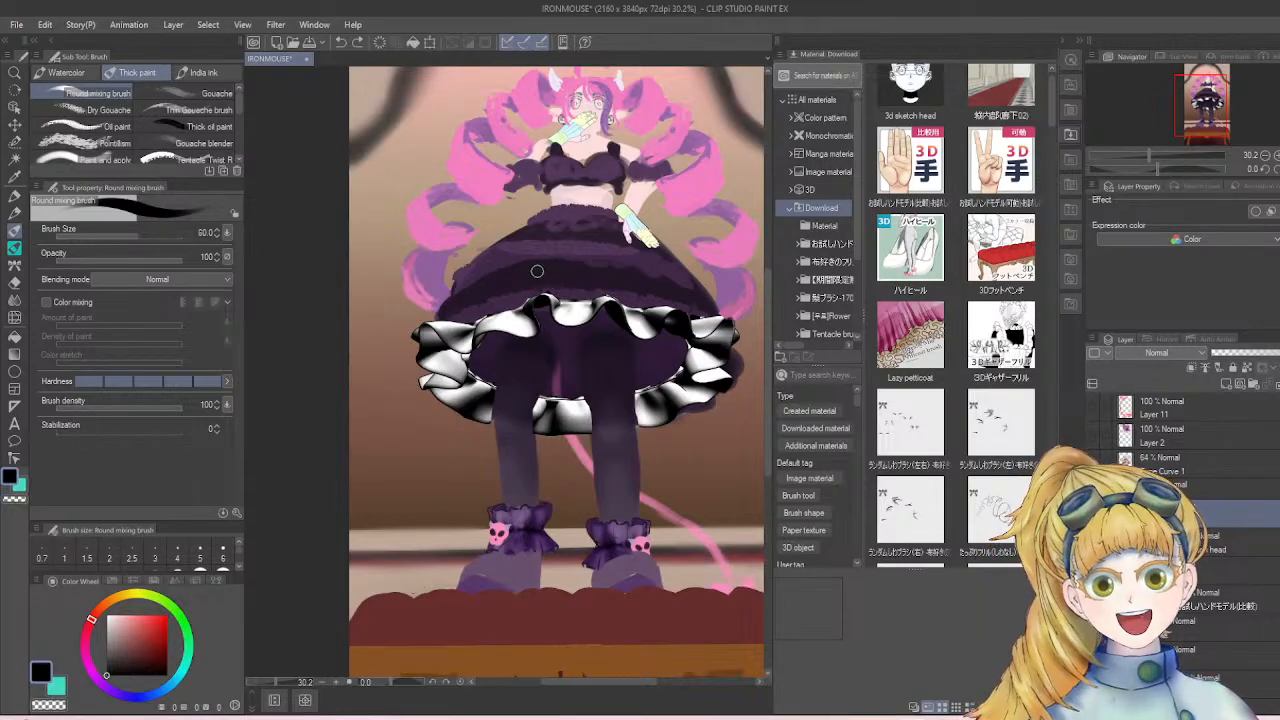
alt+click(537, 270)
mouse_move(541, 268)
mouse_down()
mouse_move(543, 257)
mouse_move(548, 278)
mouse_up()
- Examine the skirt, its black-and-white frill hem and the legs up close
scroll(547, 302, up, 4)
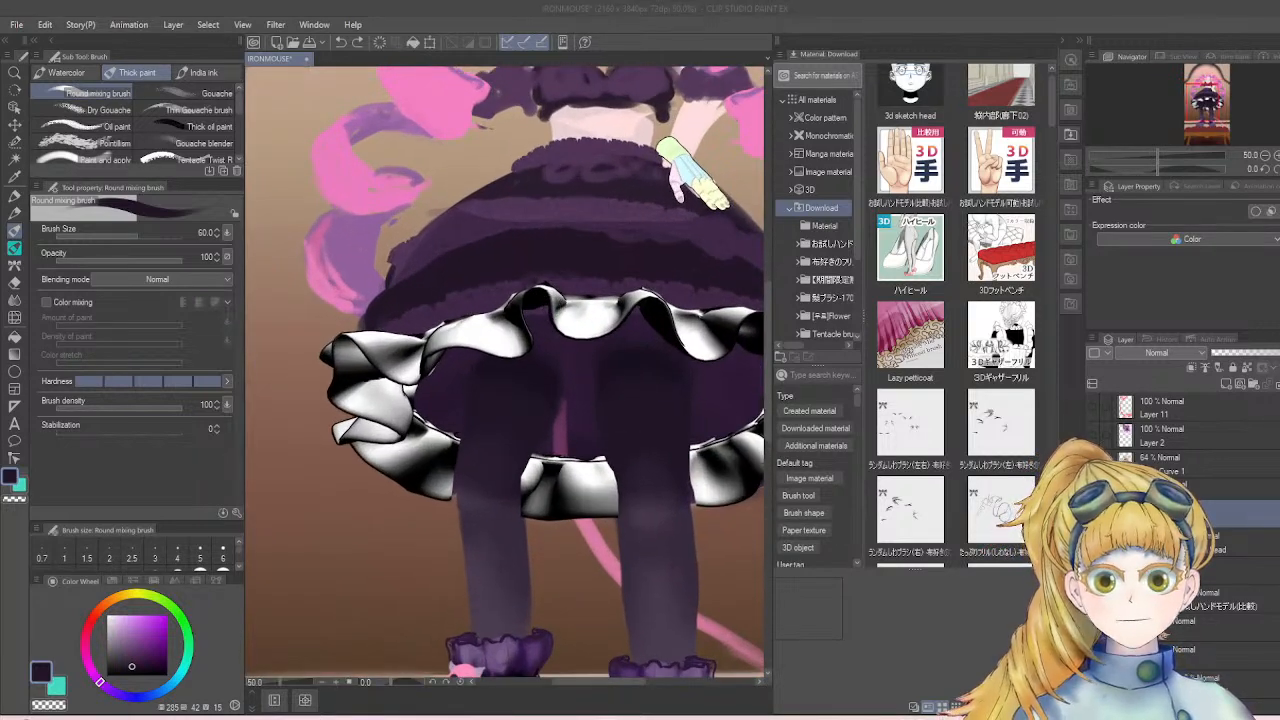
scroll(680, 352, down, 2)
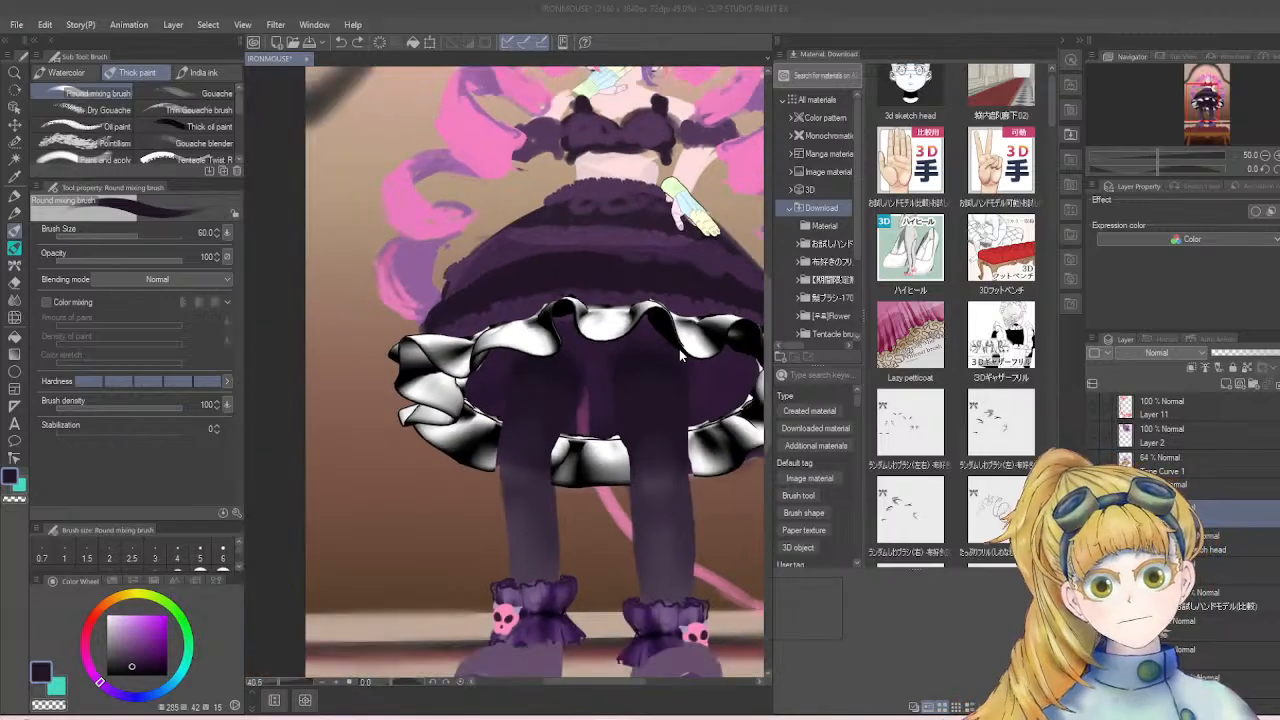
drag(612, 686, 639, 686)
scroll(613, 404, down, 1)
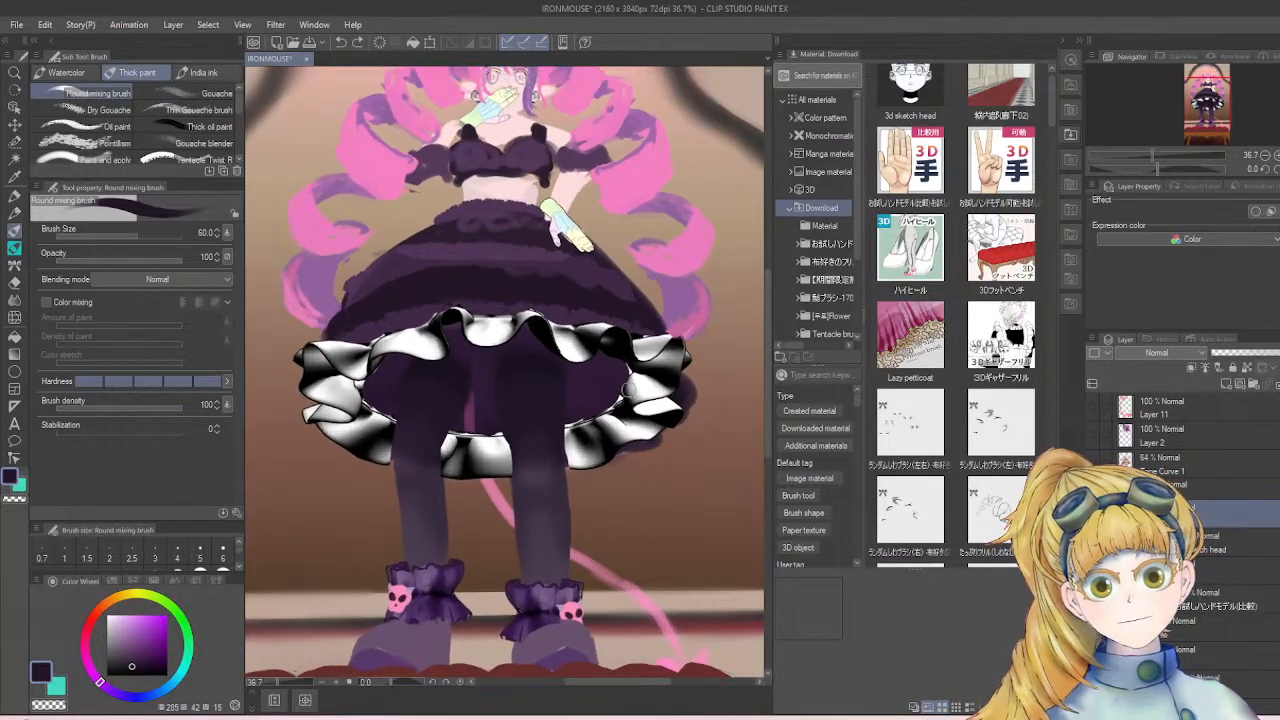
scroll(547, 207, up, 1)
scroll(470, 142, down, 2)
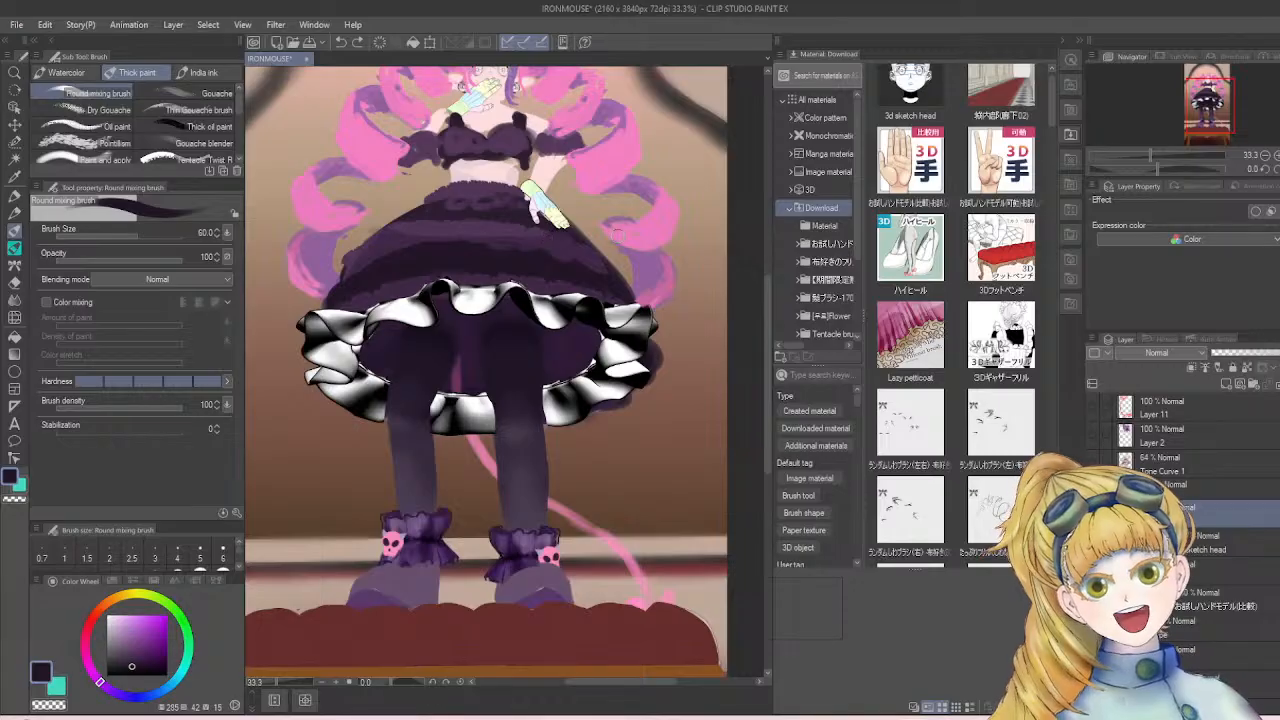
scroll(594, 259, up, 1)
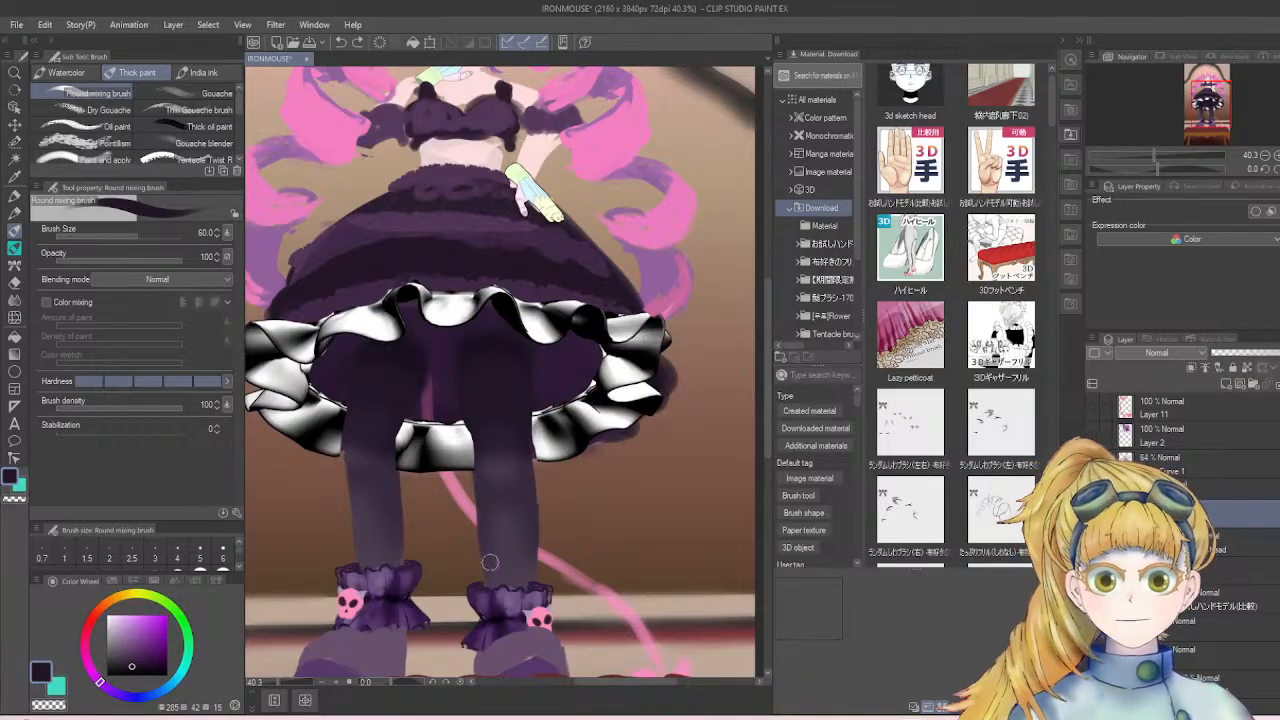
drag(596, 679, 567, 675)
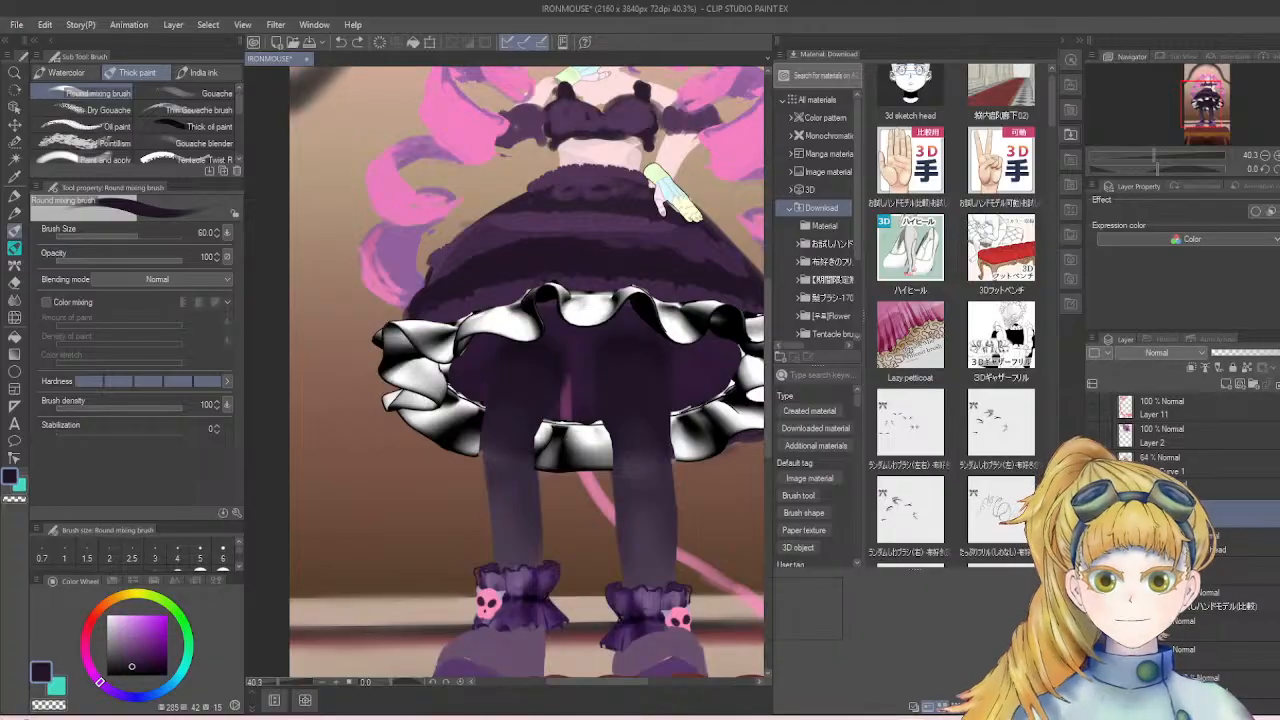
- Select the layer directly above the lower お試しハンドモデル(比較) layer
scroll(1180, 460, down, 3)
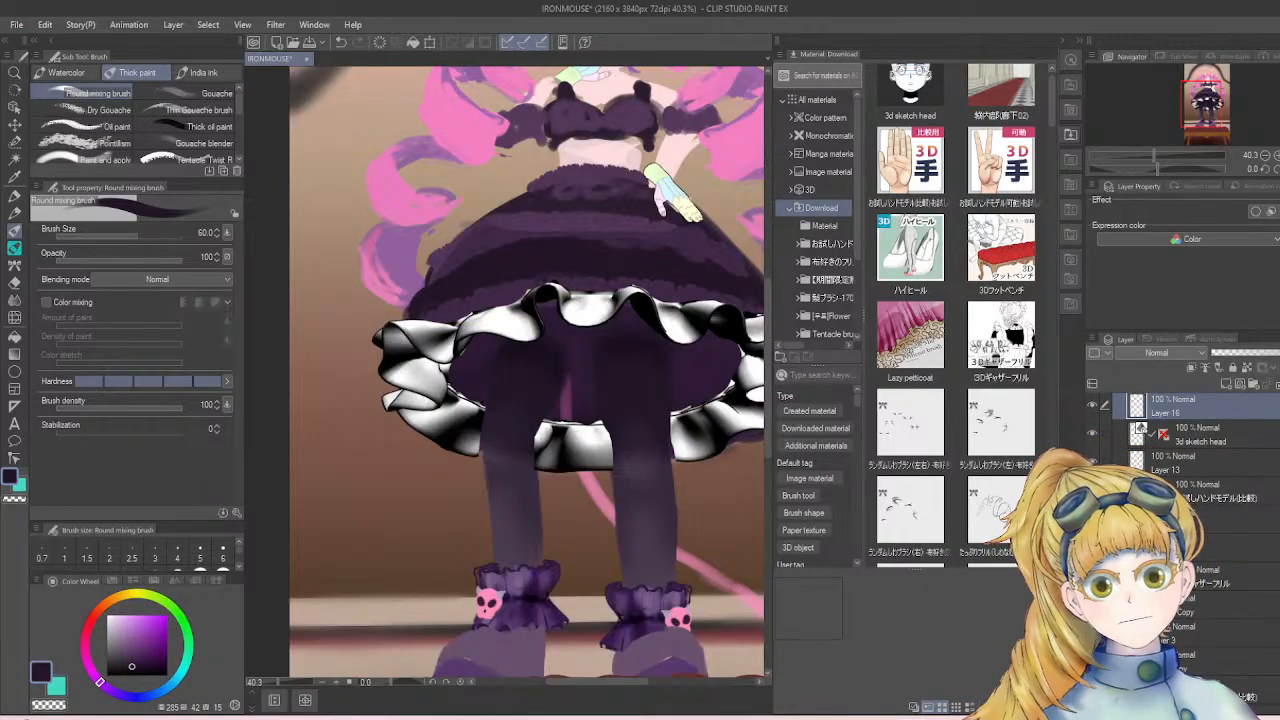
scroll(1238, 494, down, 2)
scroll(1243, 520, down, 1)
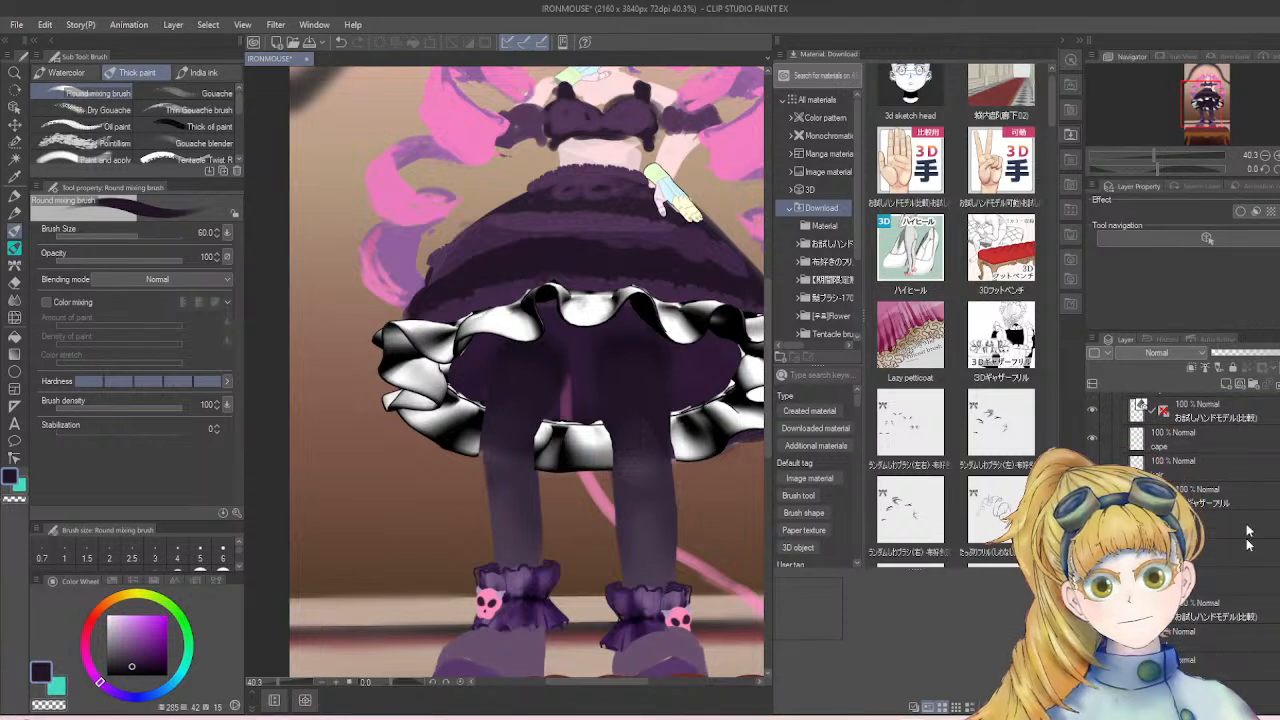
click(1240, 578)
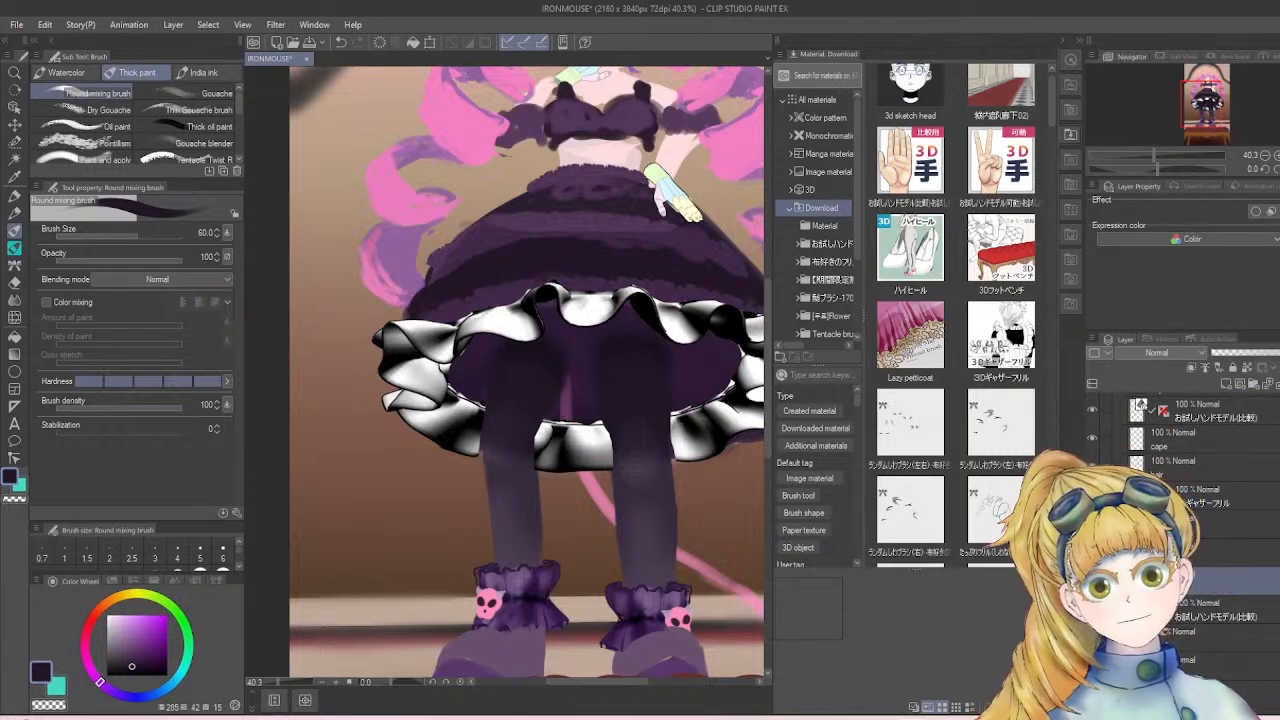
scroll(574, 340, down, 2)
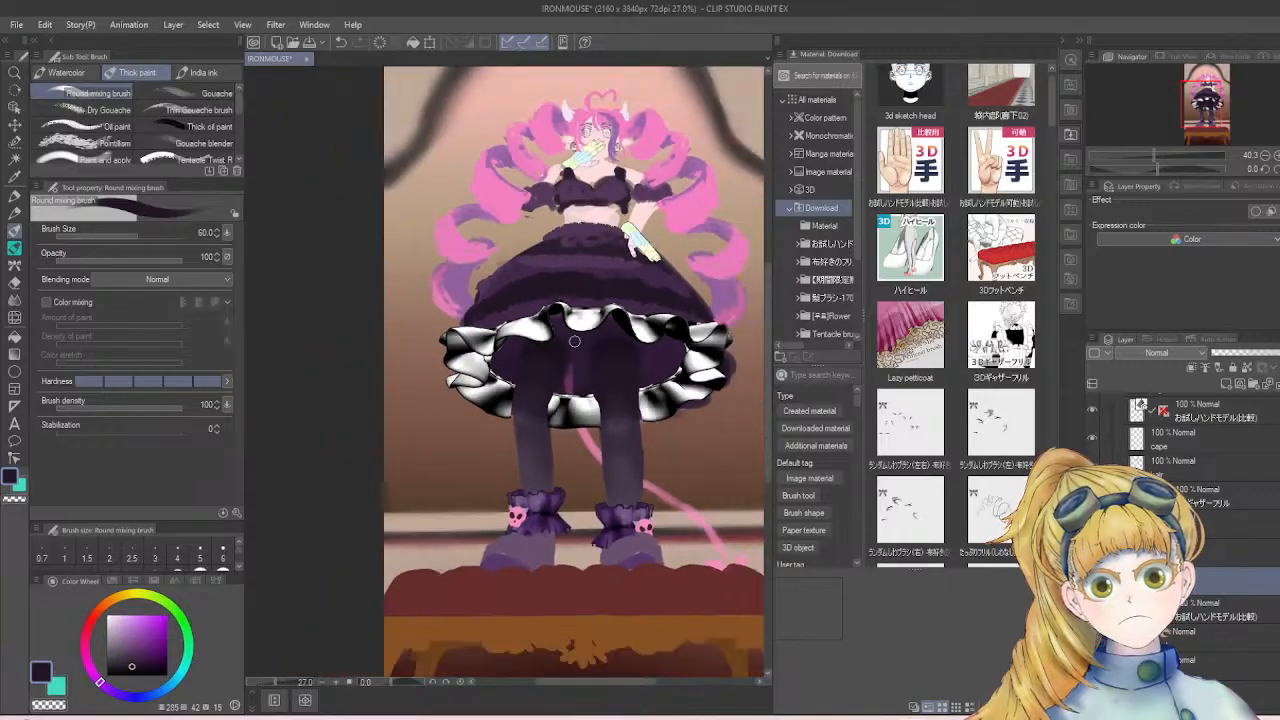
- Select the arms layer and collapse the material library to widen the canvas area
scroll(574, 340, up, 1)
scroll(1275, 550, down, 4)
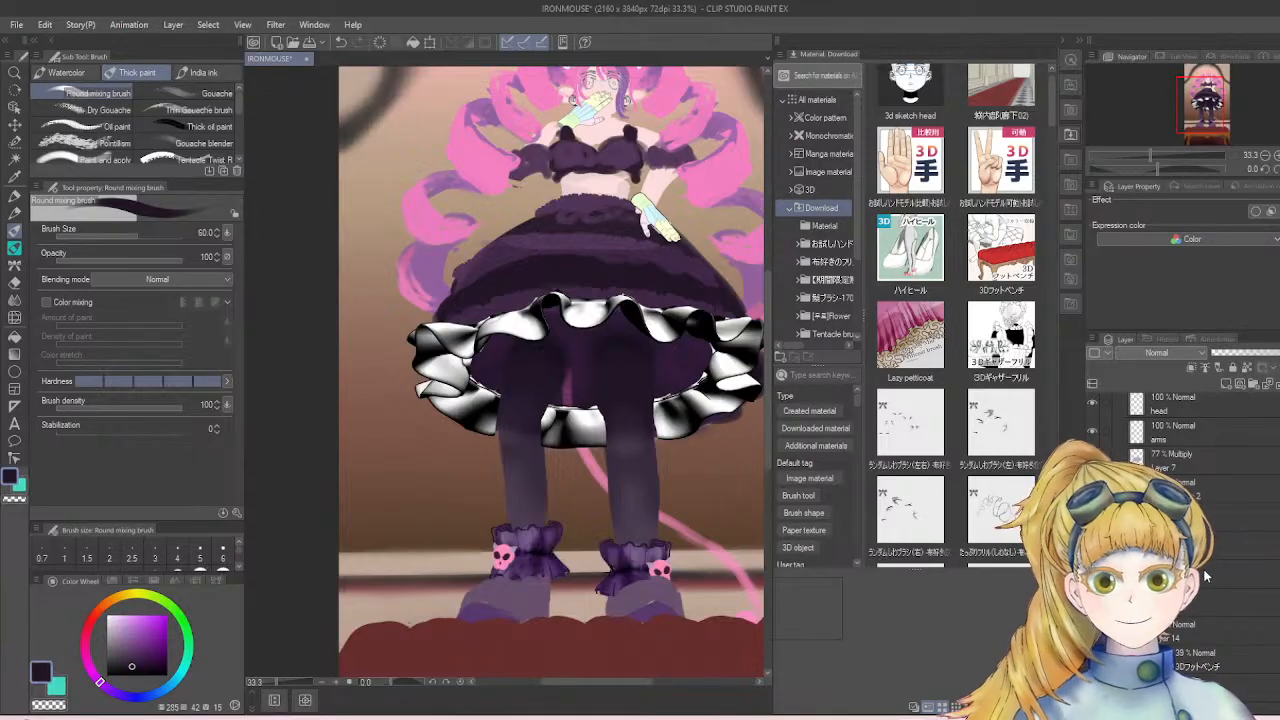
click(1240, 484)
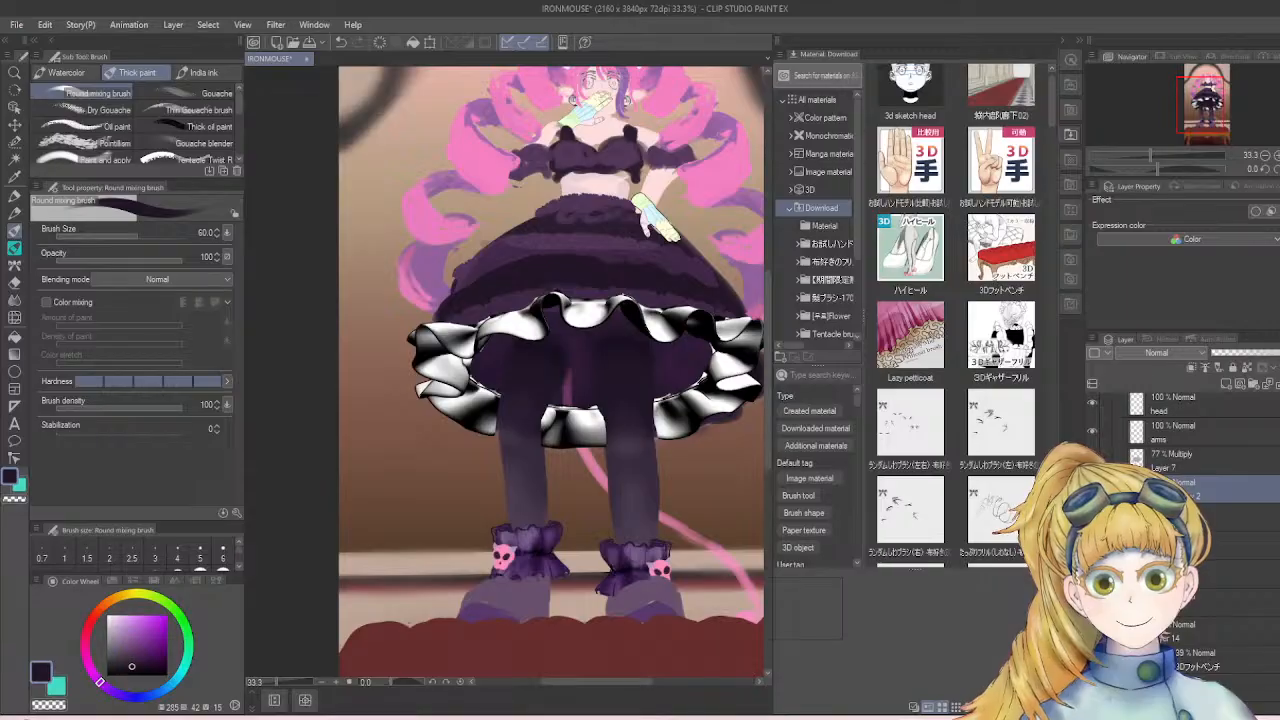
scroll(1265, 525, up, 2)
click(1240, 485)
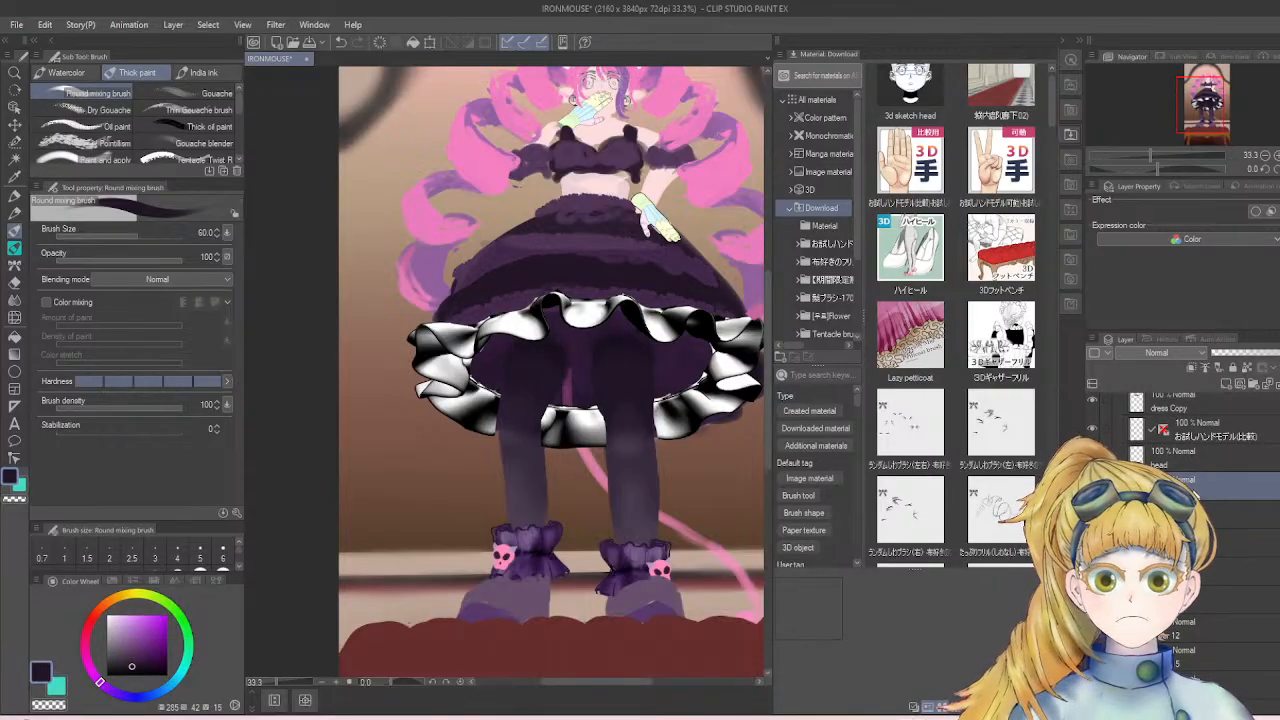
click(1063, 41)
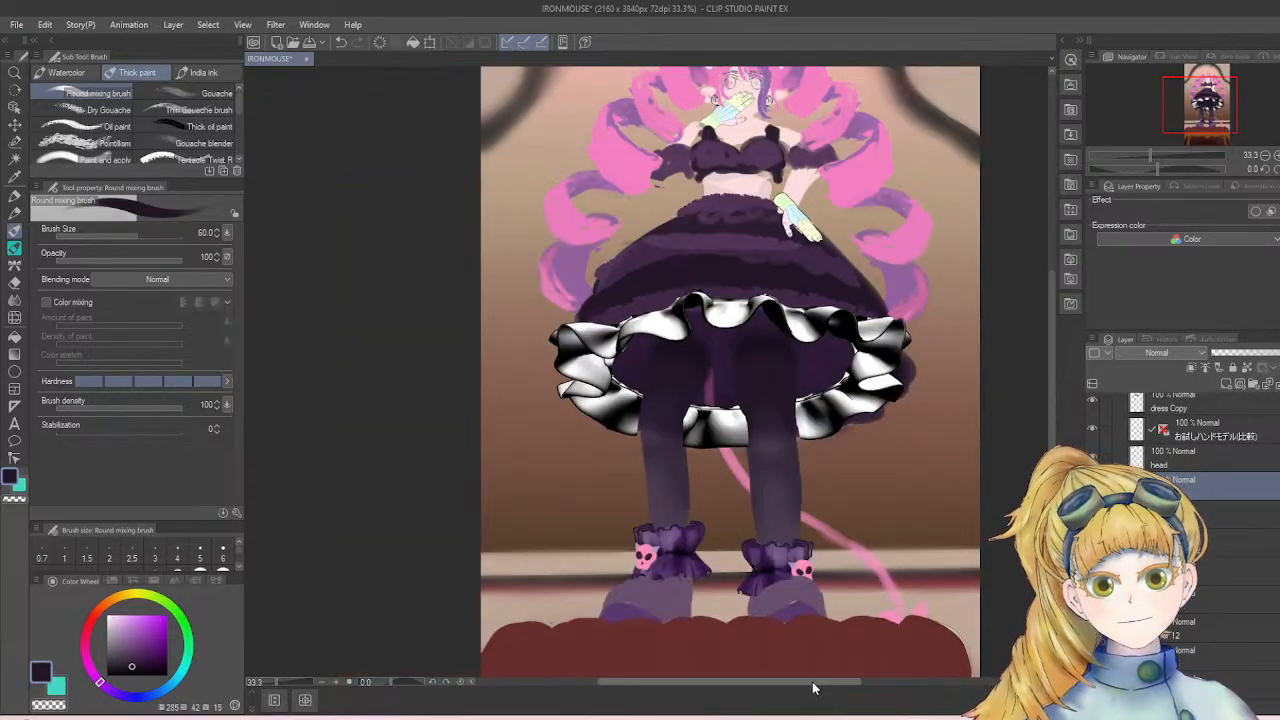
- Look down the layer stack past Layer 7 and Layer 4, and select the feet new layer
scroll(829, 593, down, 2)
scroll(800, 510, up, 3)
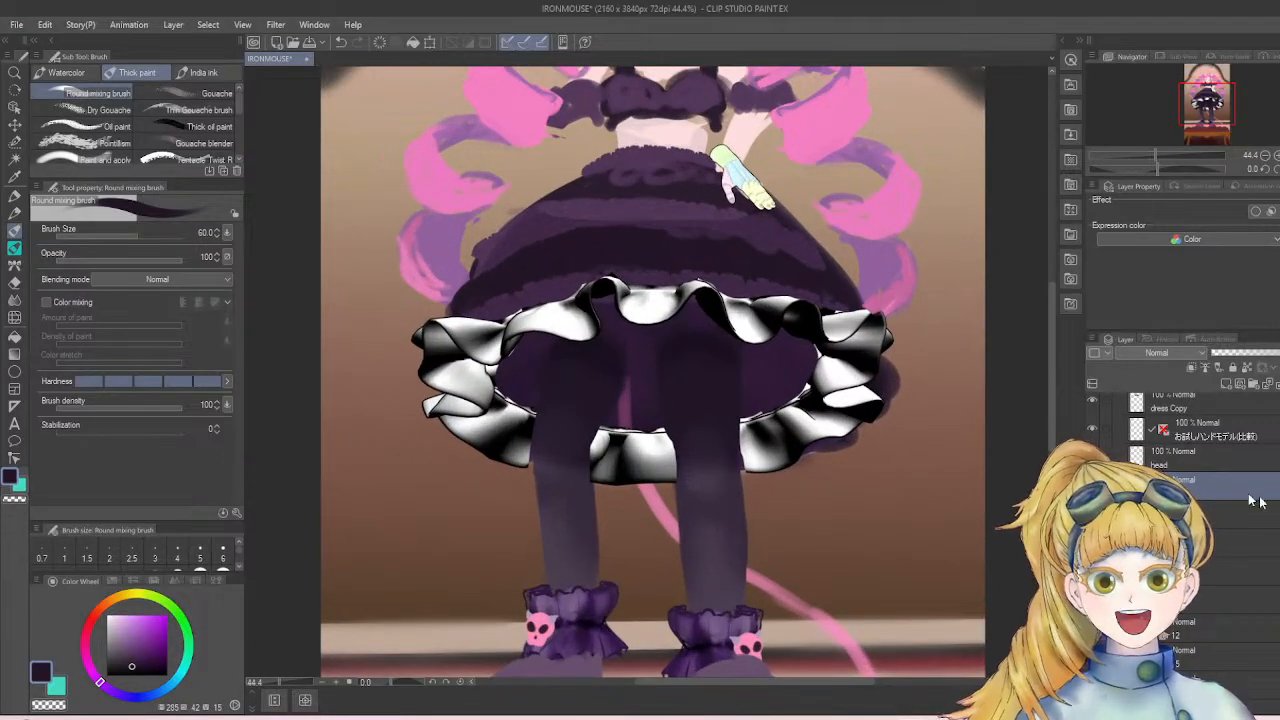
scroll(1238, 568, down, 2)
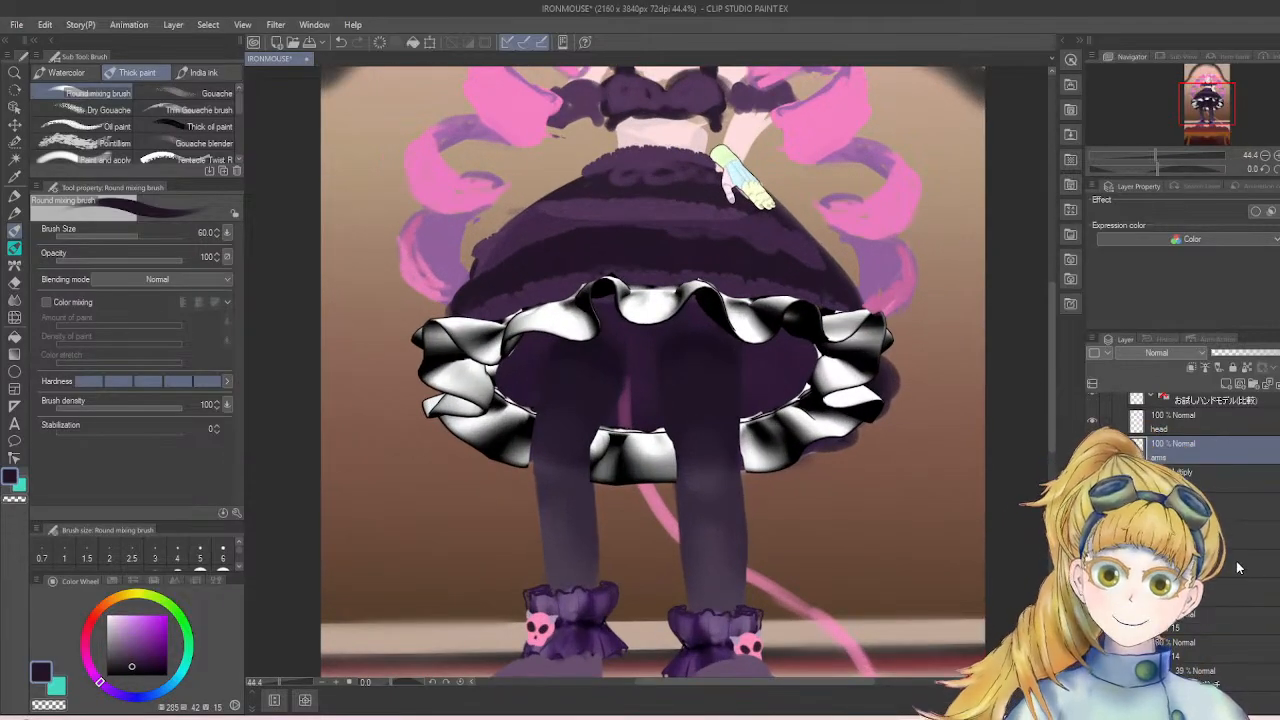
scroll(1245, 582, down, 1)
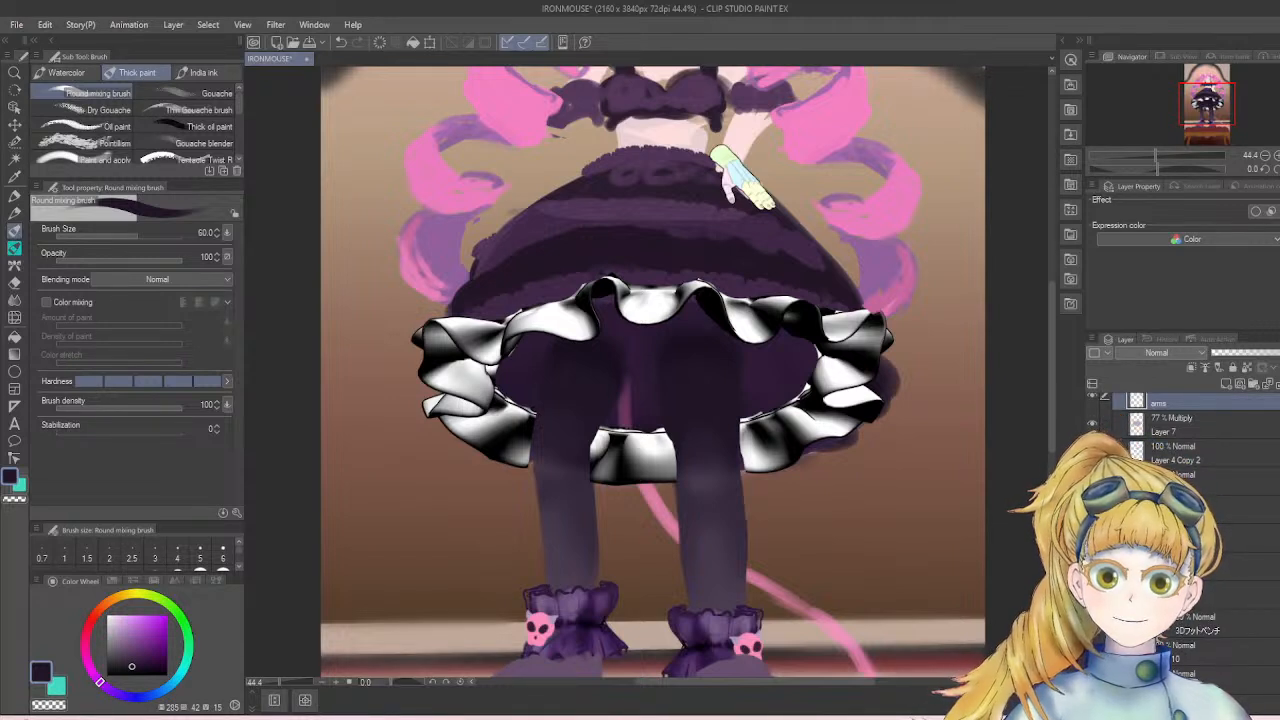
scroll(866, 514, down, 2)
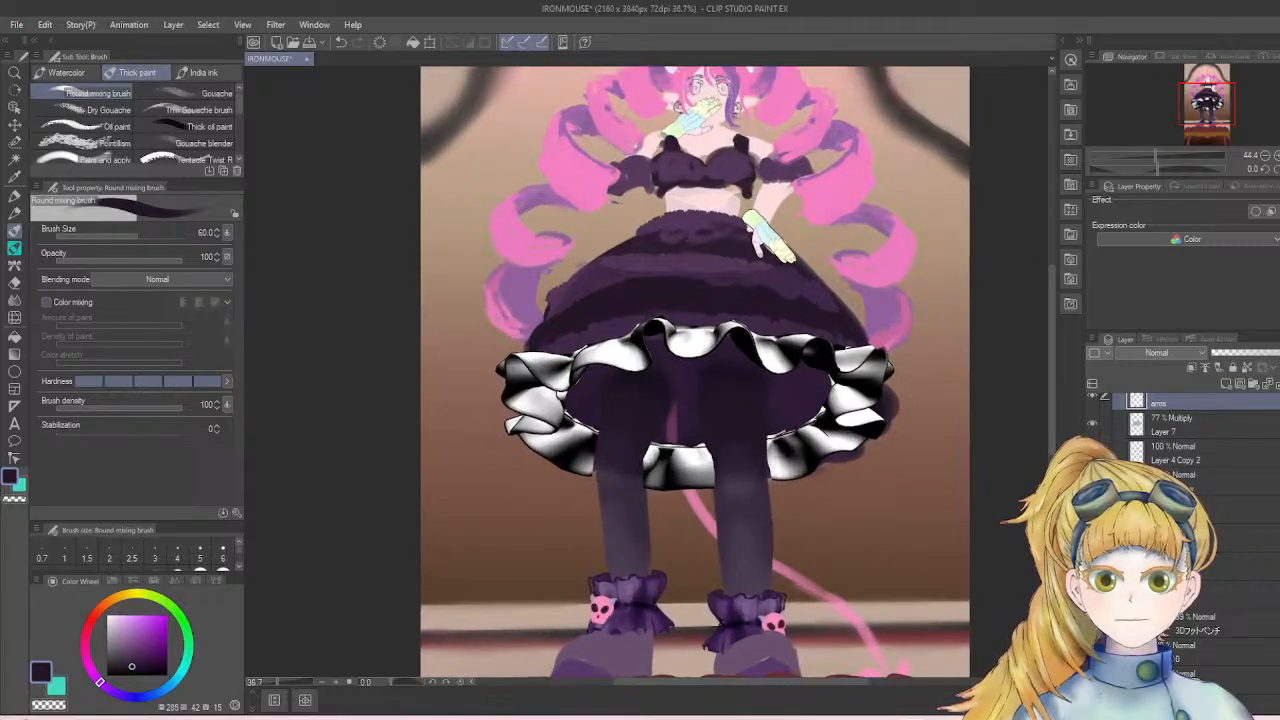
scroll(1212, 576, down, 2)
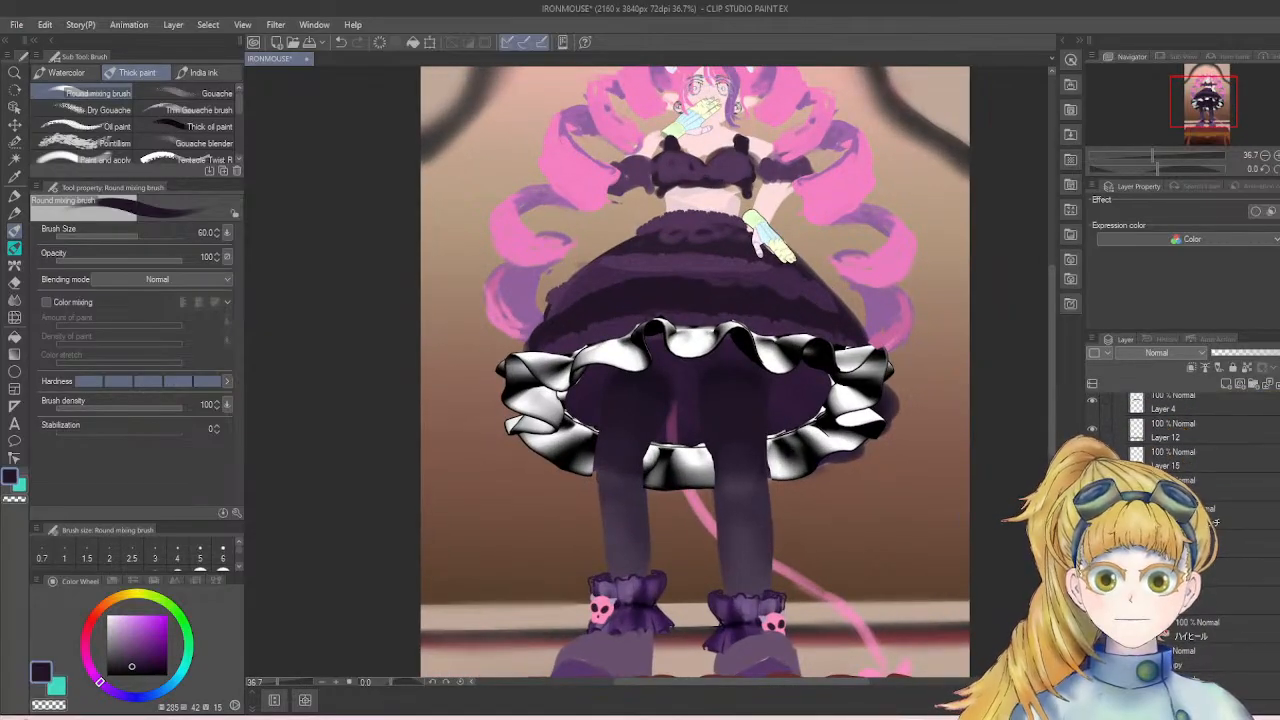
click(1246, 638)
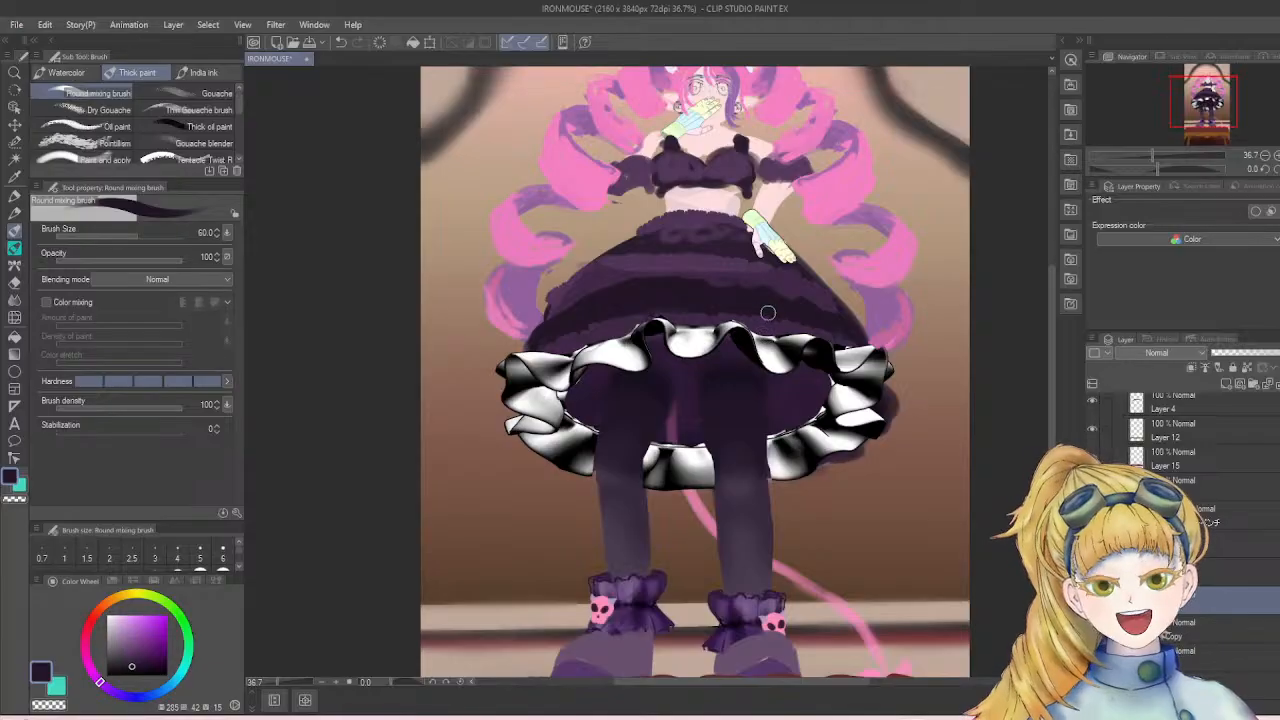
- Inspect the skirt and its black-and-white frill hem up close and select Layer 5 Copy
scroll(767, 313, up, 3)
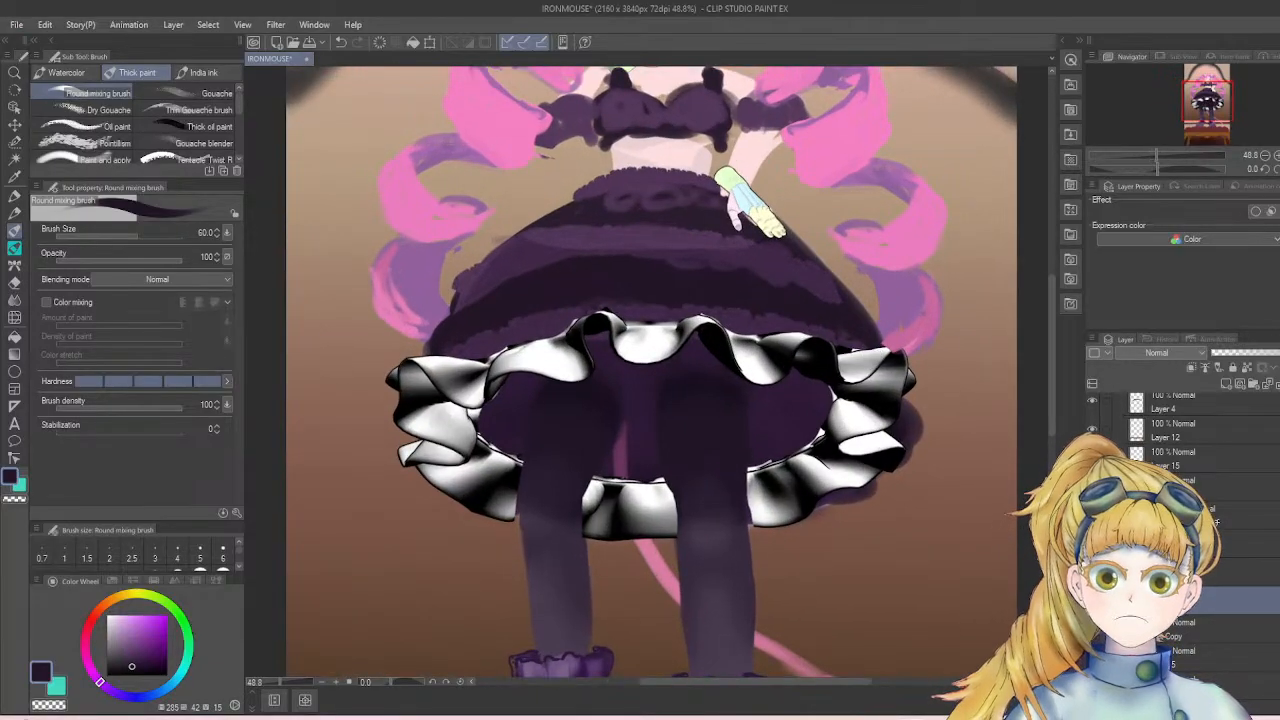
scroll(795, 450, down, 3)
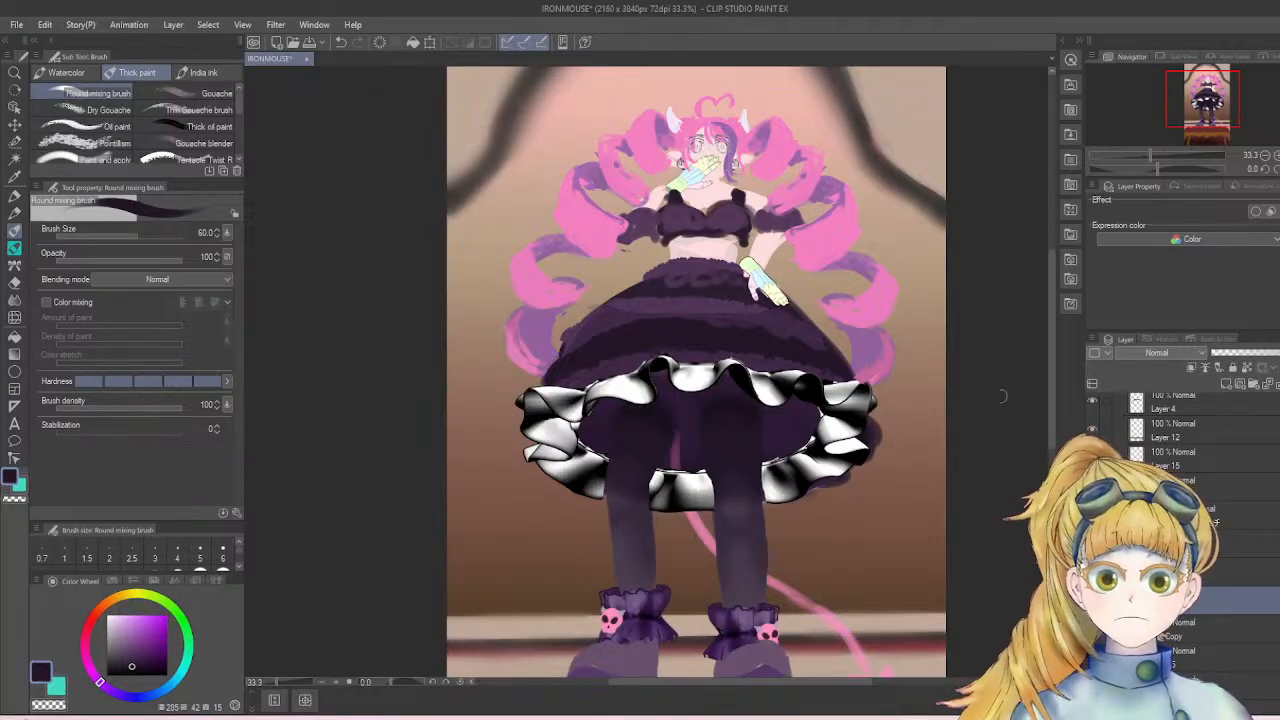
scroll(965, 387, up, 1)
scroll(965, 387, up, 1)
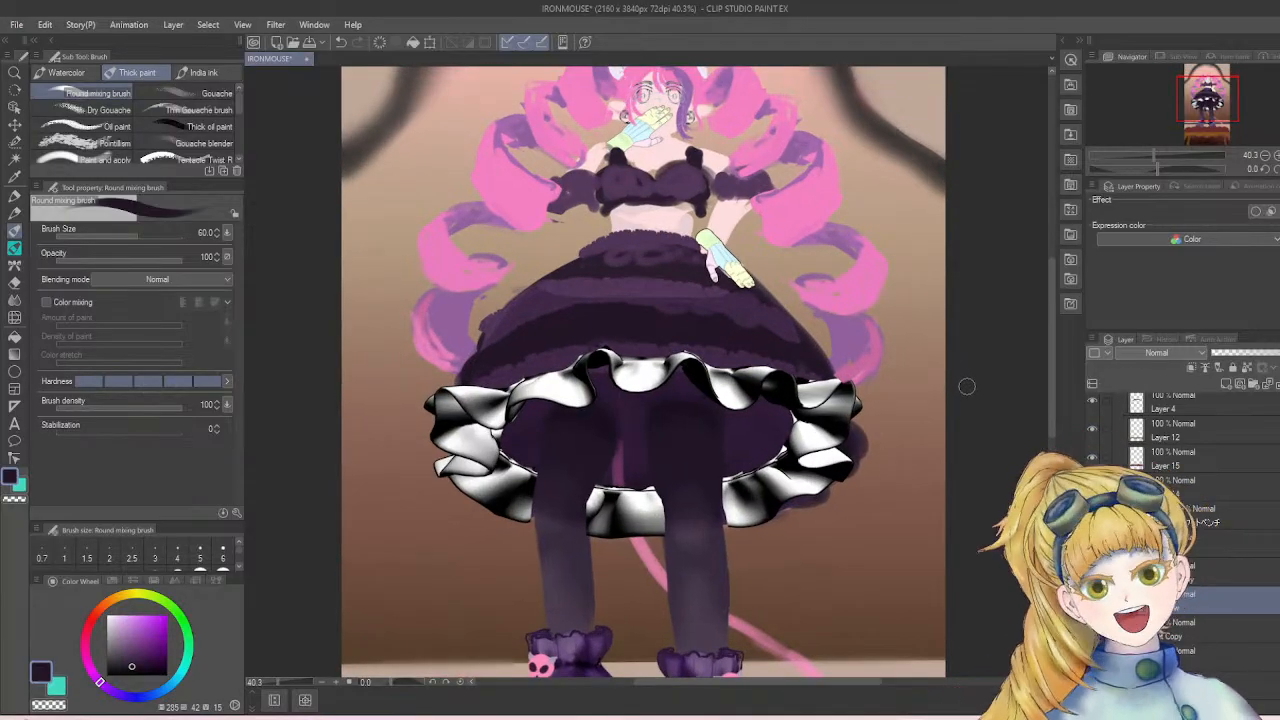
scroll(838, 357, up, 1)
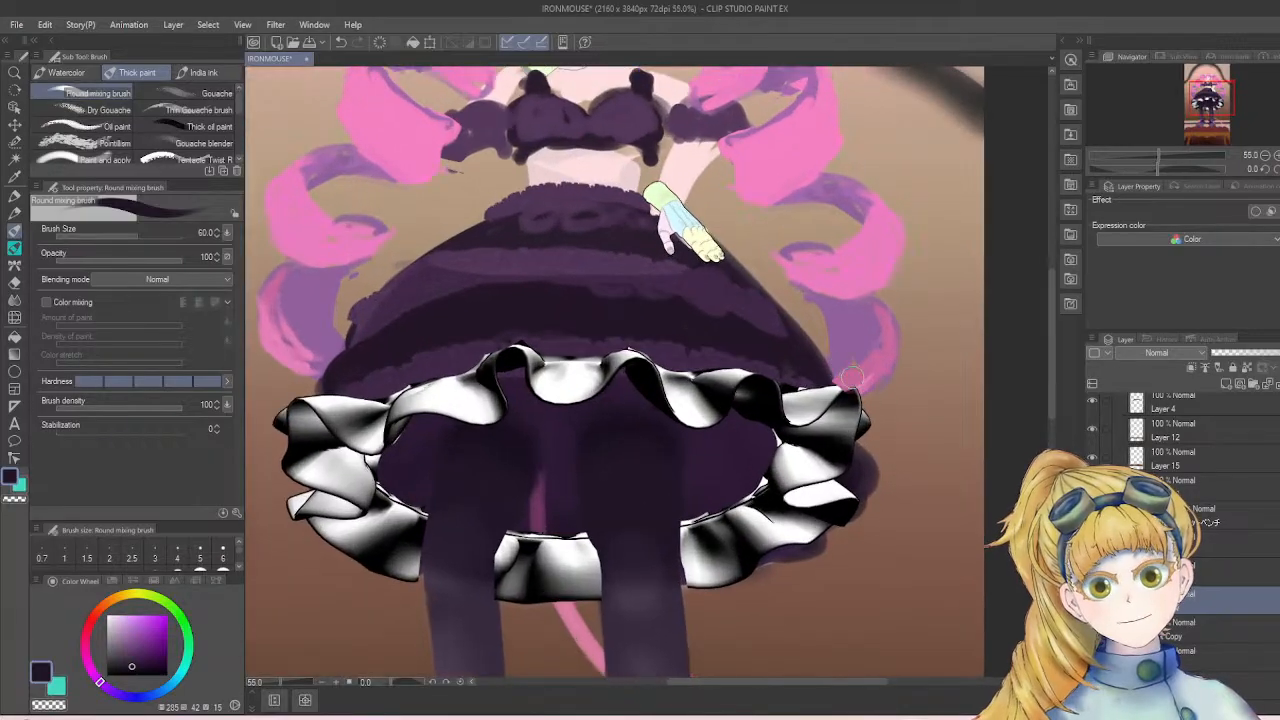
scroll(965, 443, up, 1)
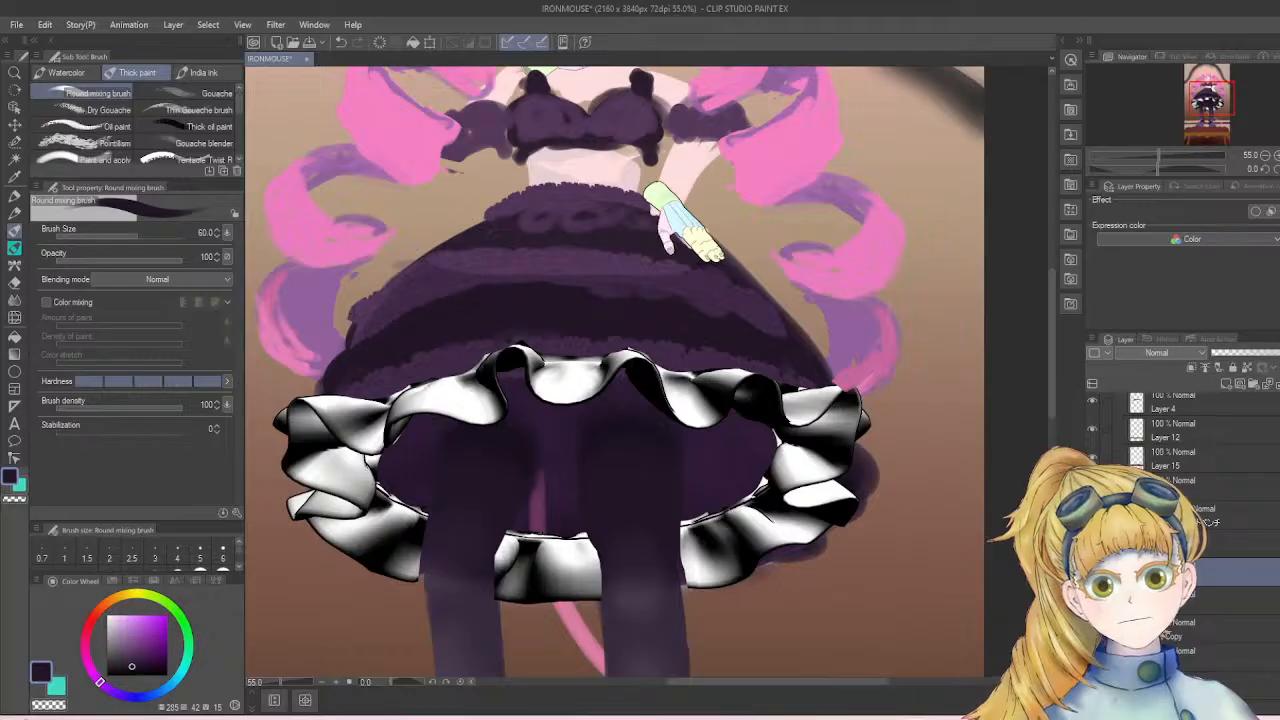
- Examine the skirt, legs and bench, and look through the layer stack from the feet layers up to dress Copy
scroll(757, 337, down, 2)
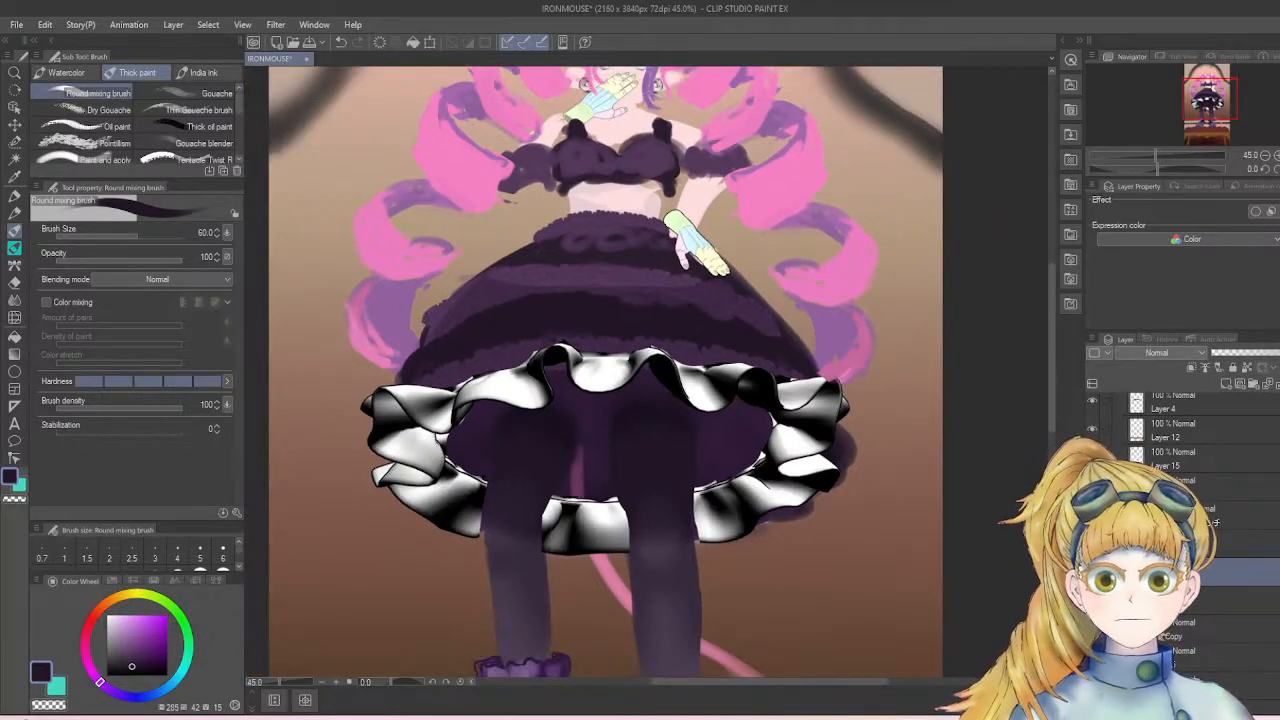
scroll(1215, 522, down, 2)
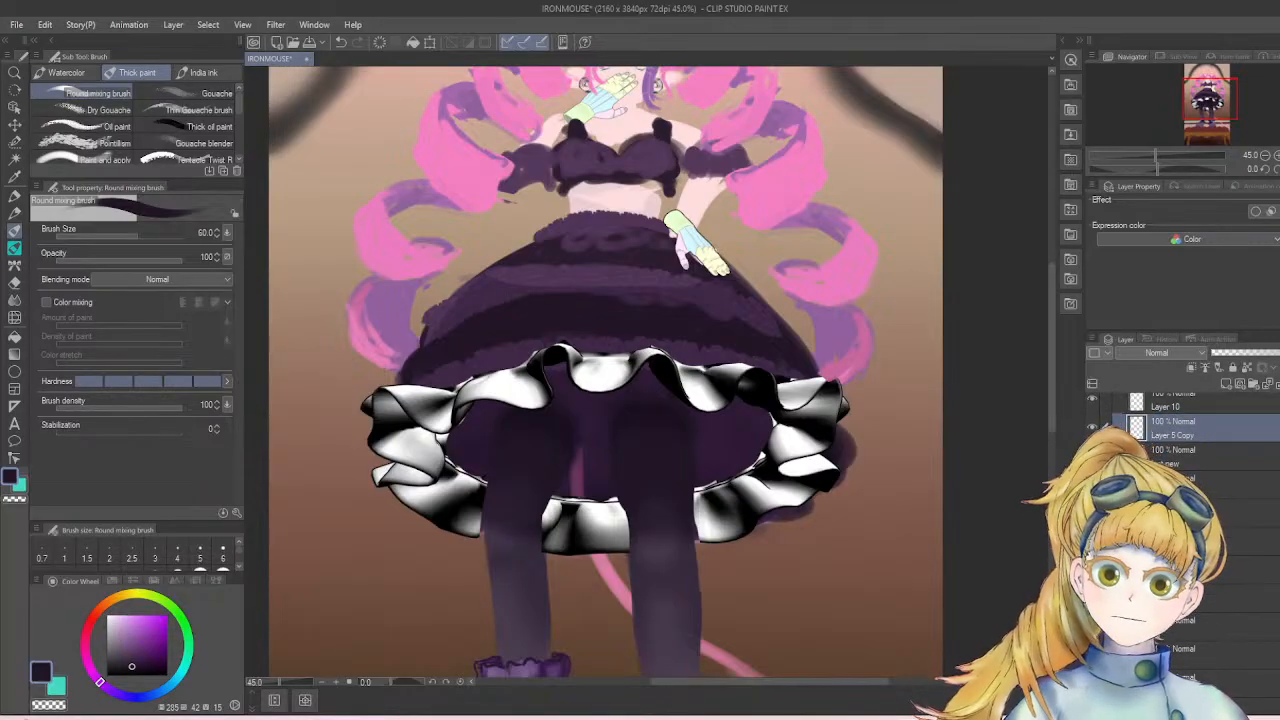
scroll(1215, 522, down, 2)
scroll(1237, 607, up, 4)
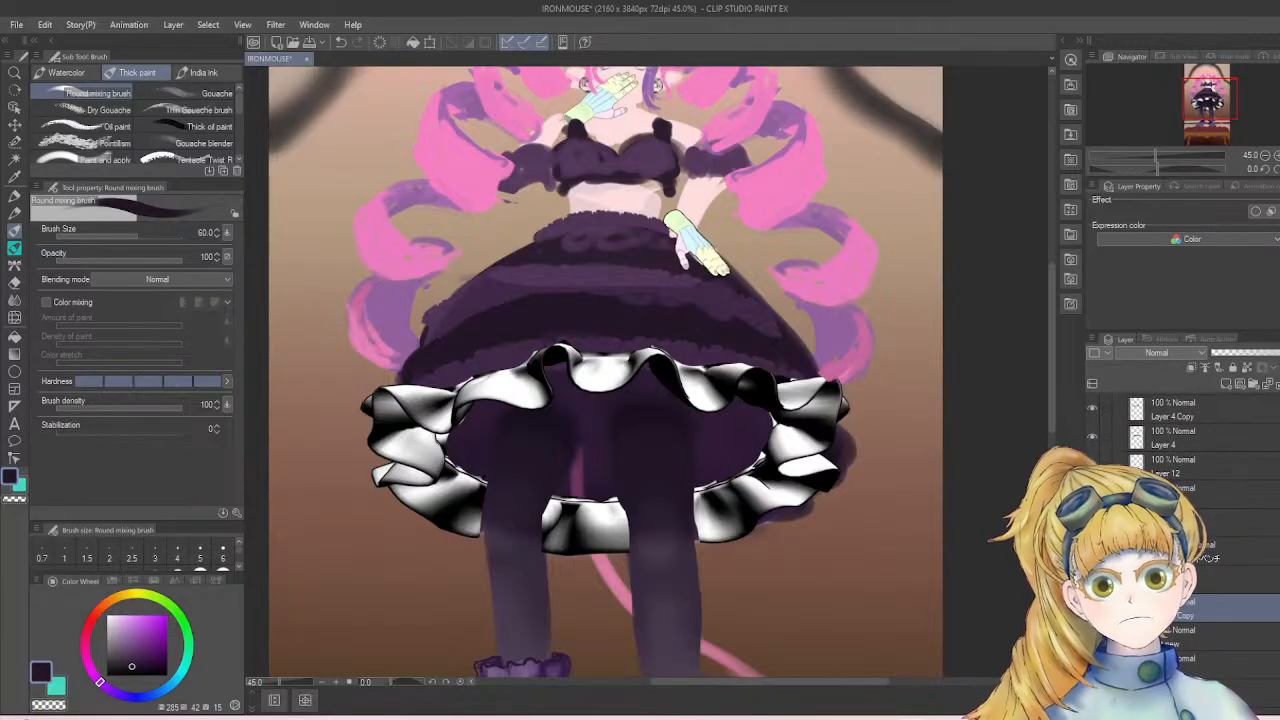
scroll(1035, 390, down, 2)
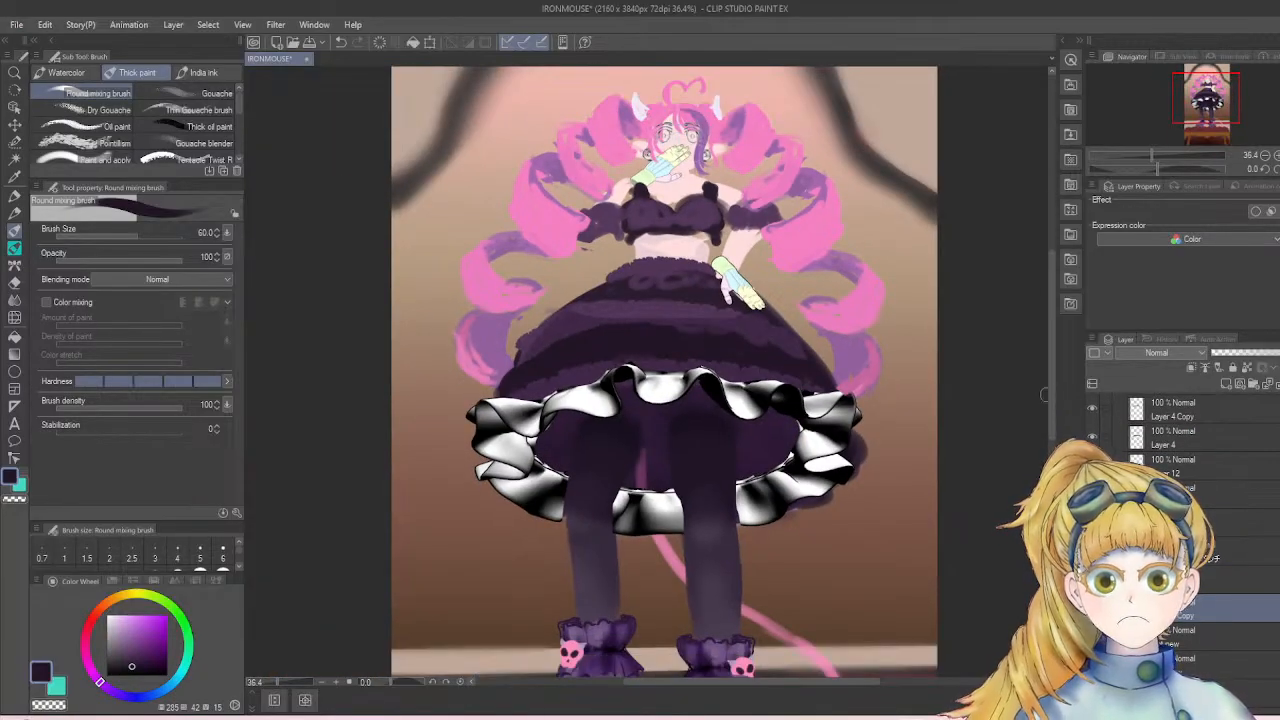
drag(1052, 412, 1052, 503)
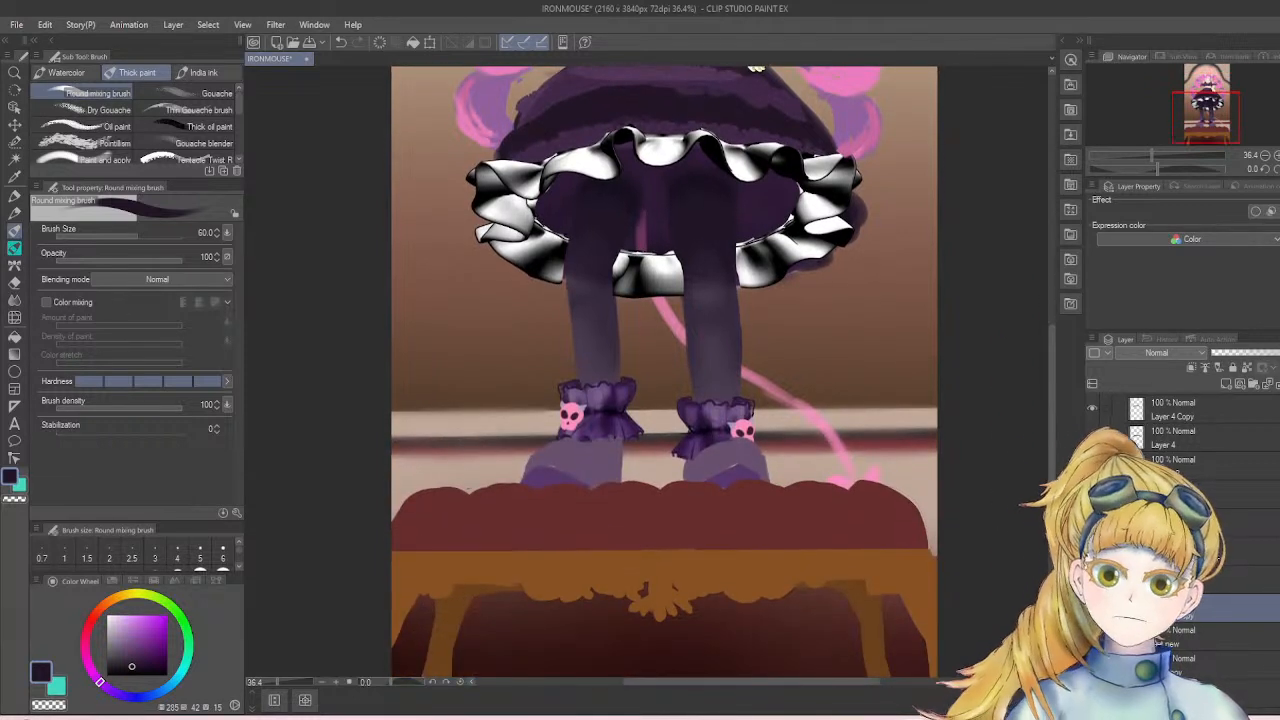
scroll(1180, 480, up, 5)
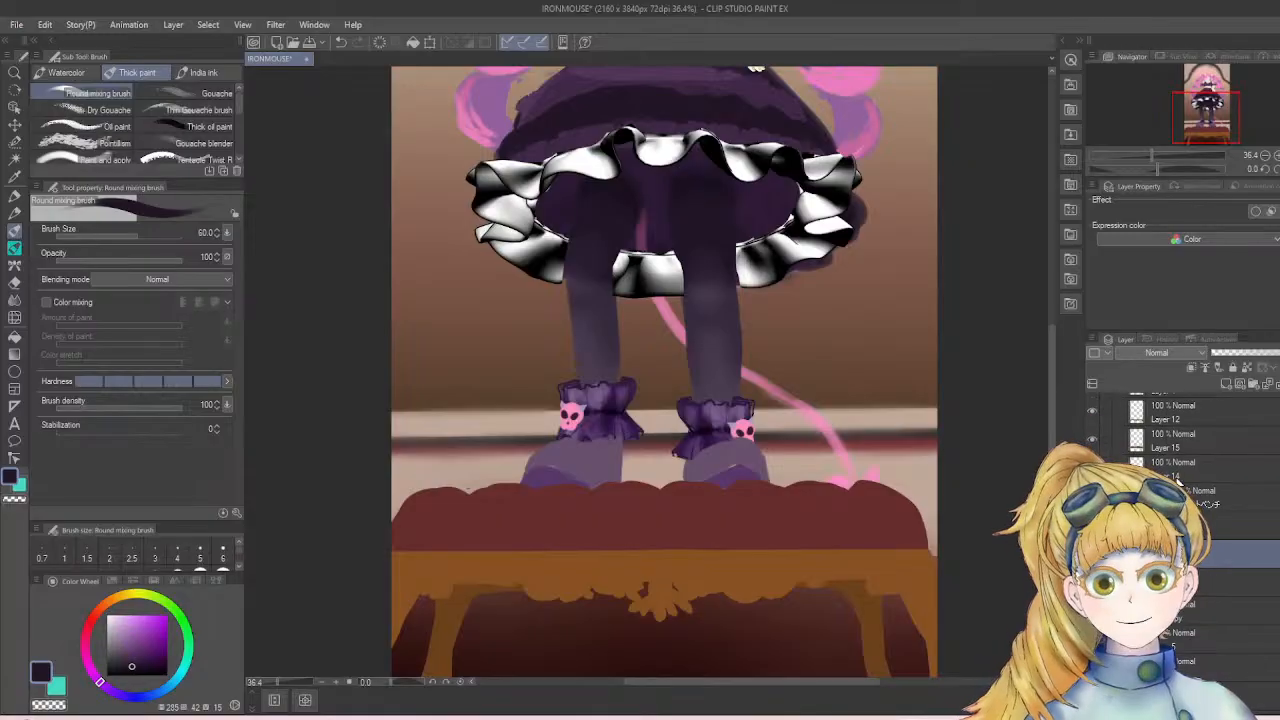
scroll(1180, 480, down, 3)
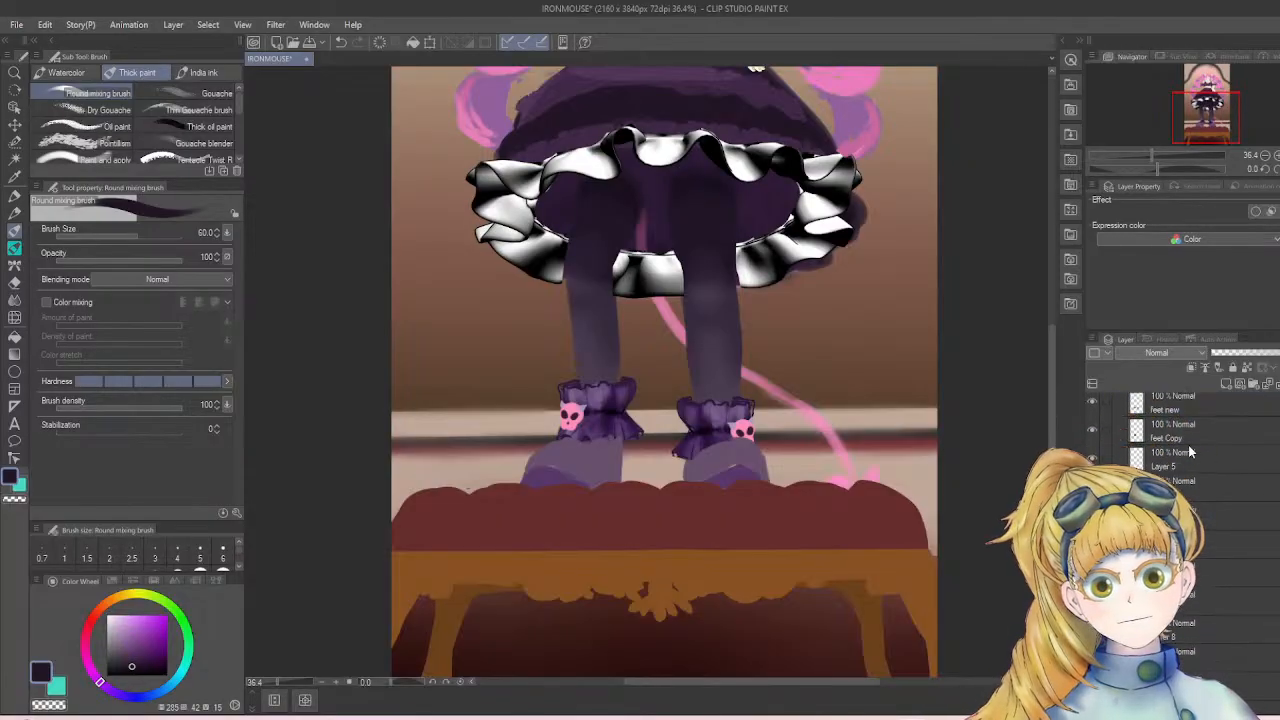
scroll(1180, 440, up, 3)
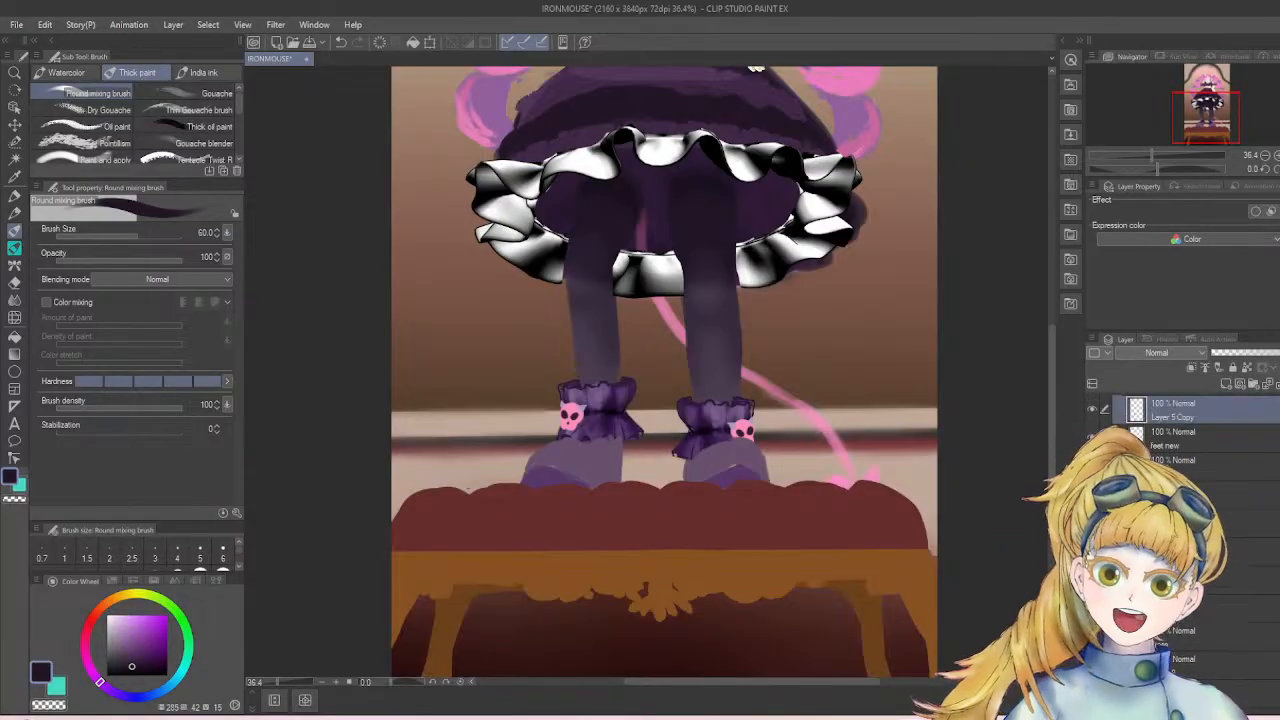
scroll(1180, 440, up, 3)
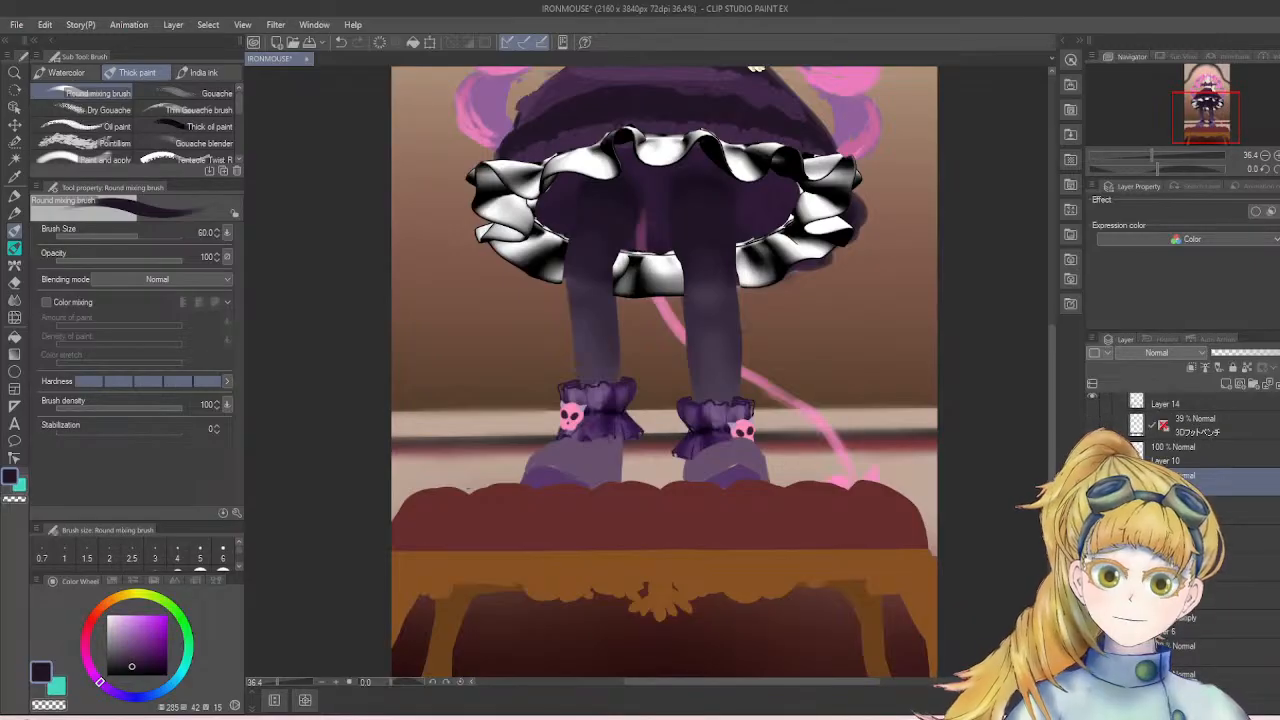
scroll(1180, 440, up, 3)
scroll(1180, 440, up, 2)
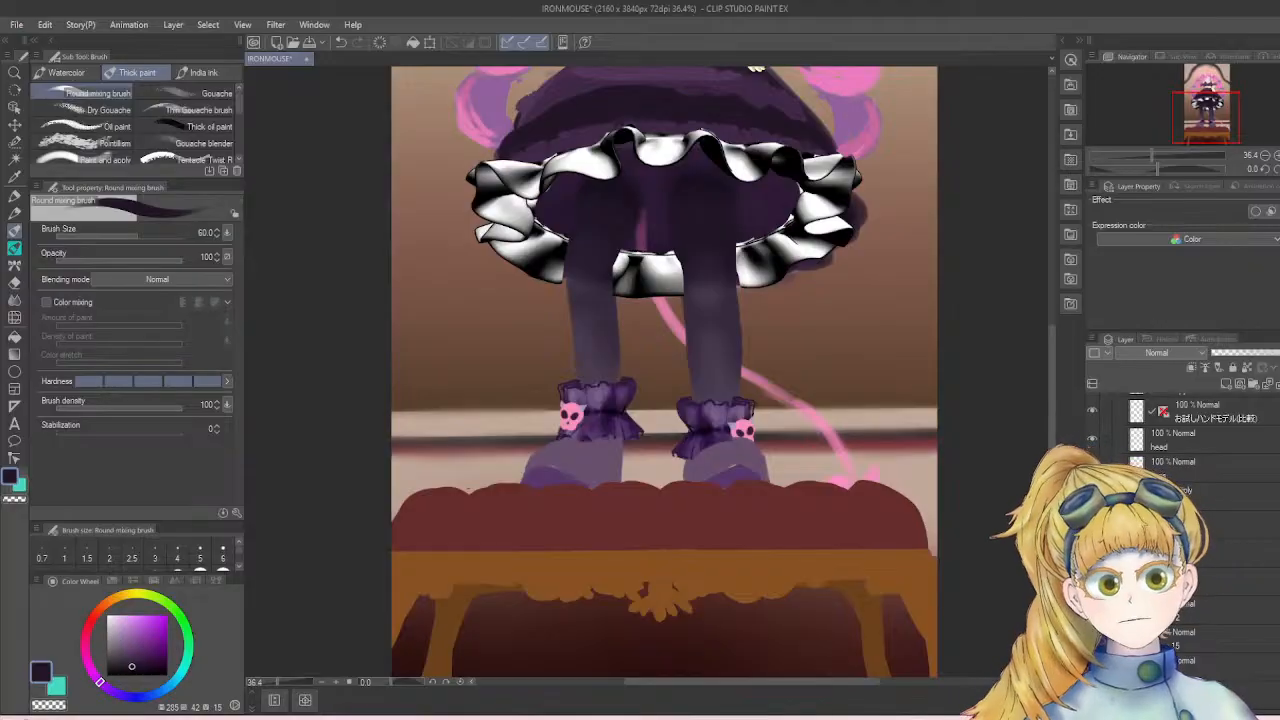
scroll(1180, 430, up, 1)
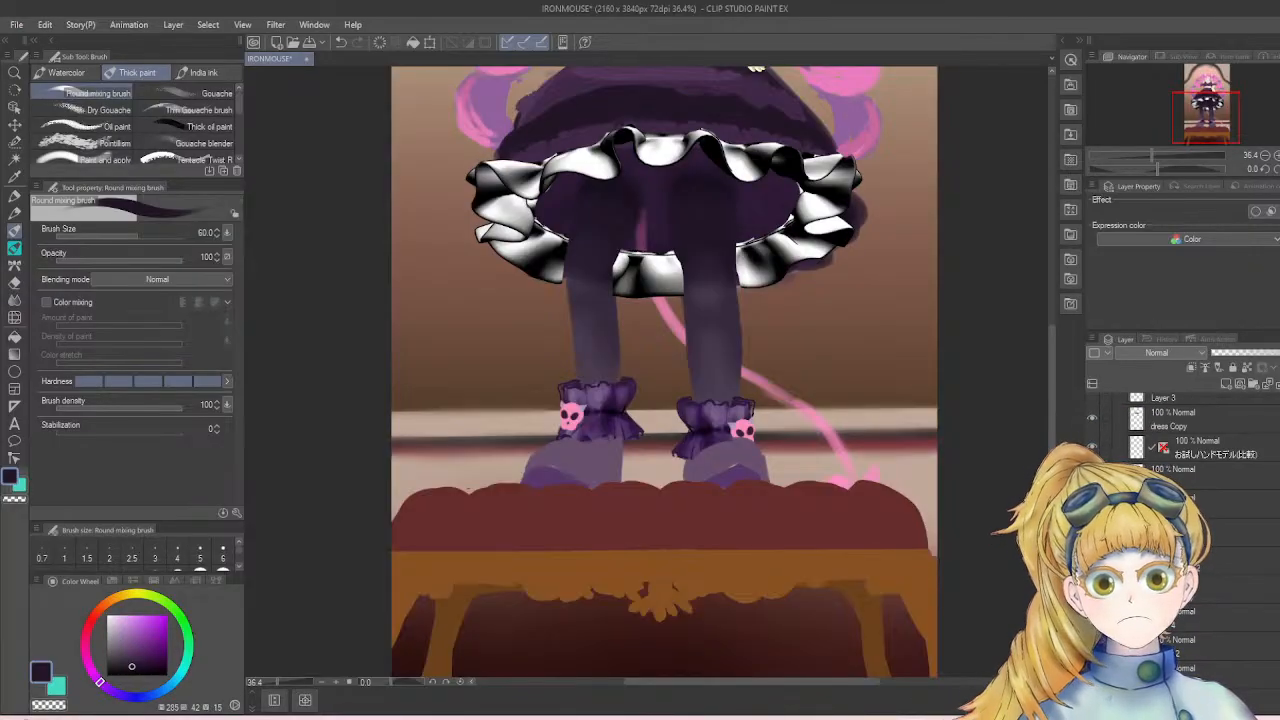
- Select the Multiply layer Layer 7, and switch the selection to Layer 4
click(1215, 540)
scroll(1218, 556, down, 2)
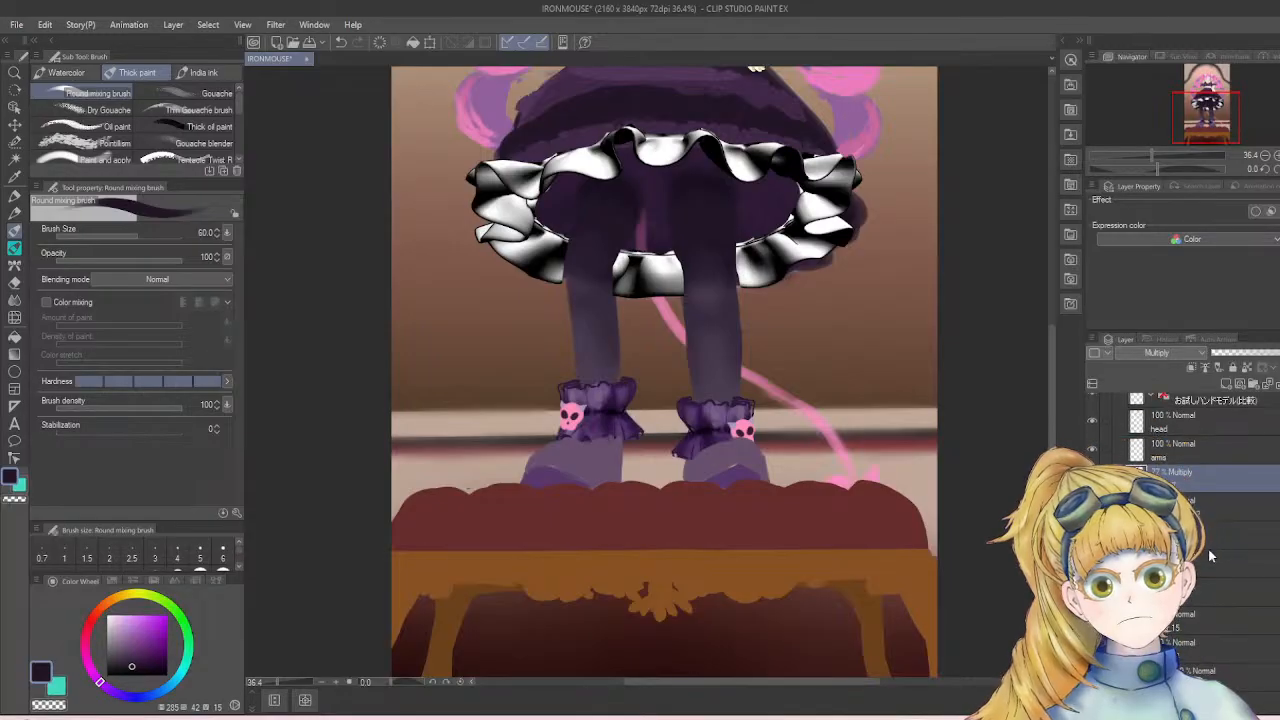
click(1210, 556)
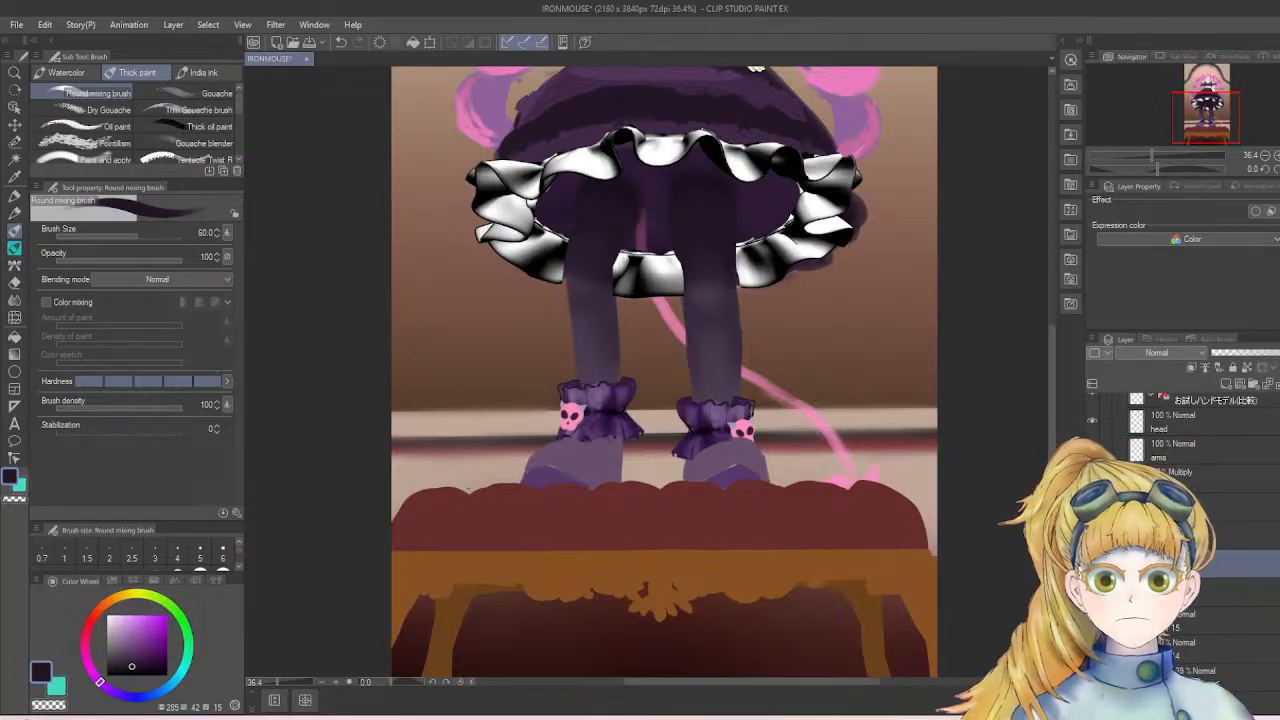
- Hide and reshow the 3Dギャザーフリル layer to check the skirt frill, and select that layer
scroll(1210, 556, up, 4)
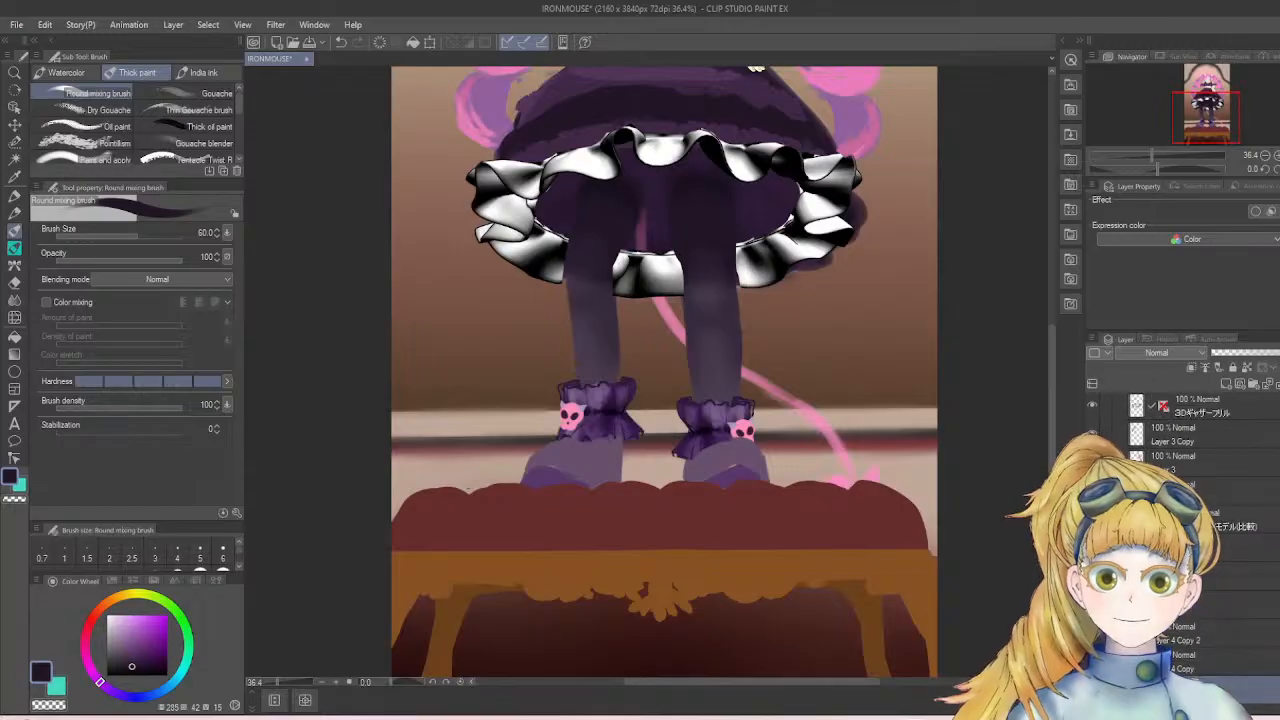
scroll(1210, 520, up, 3)
click(1092, 477)
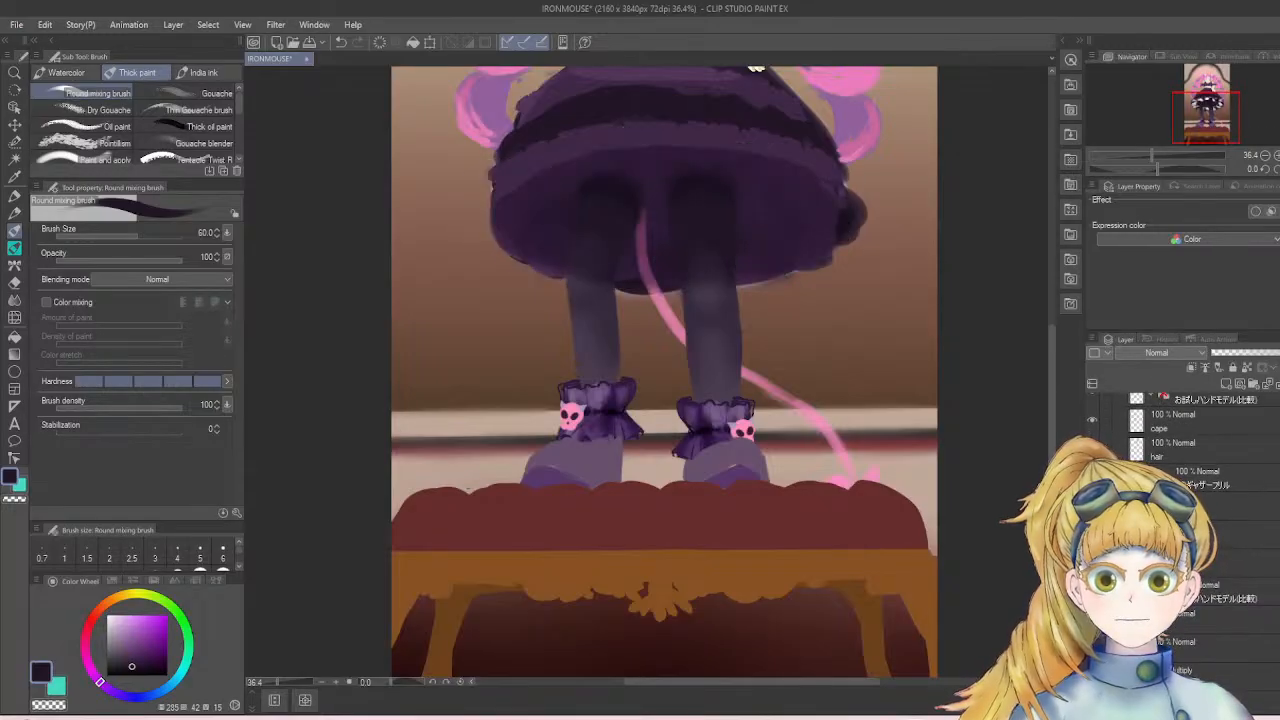
click(1092, 477)
click(1185, 477)
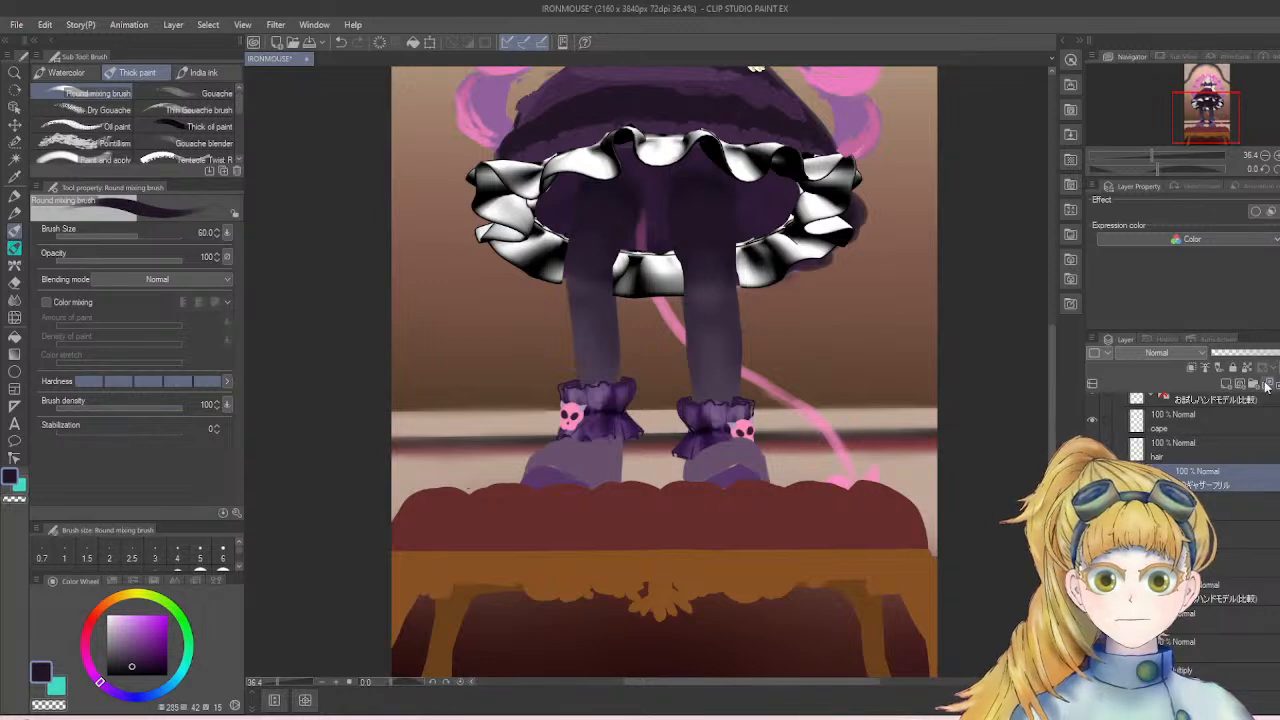
- Add a new raster layer directly above the 3Dギャザーフリル frill layer
scroll(806, 337, down, 2)
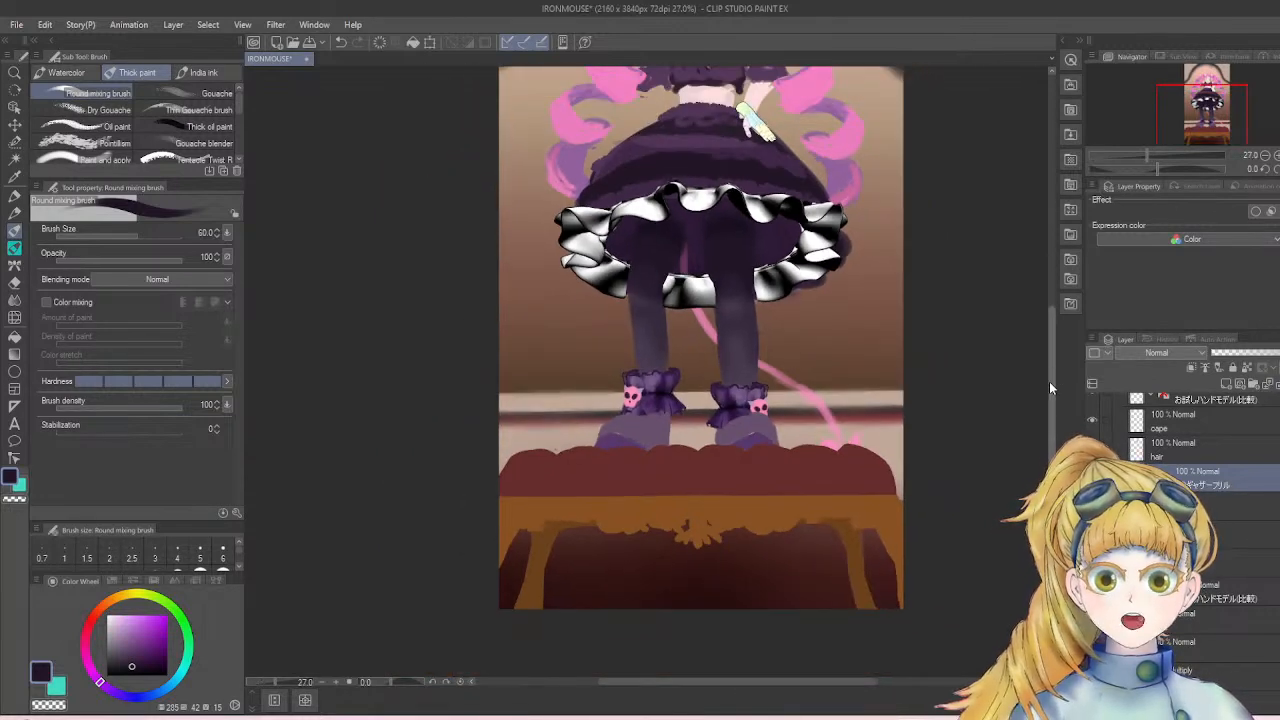
drag(1049, 381, 1050, 336)
scroll(648, 333, up, 1)
scroll(648, 333, up, 3)
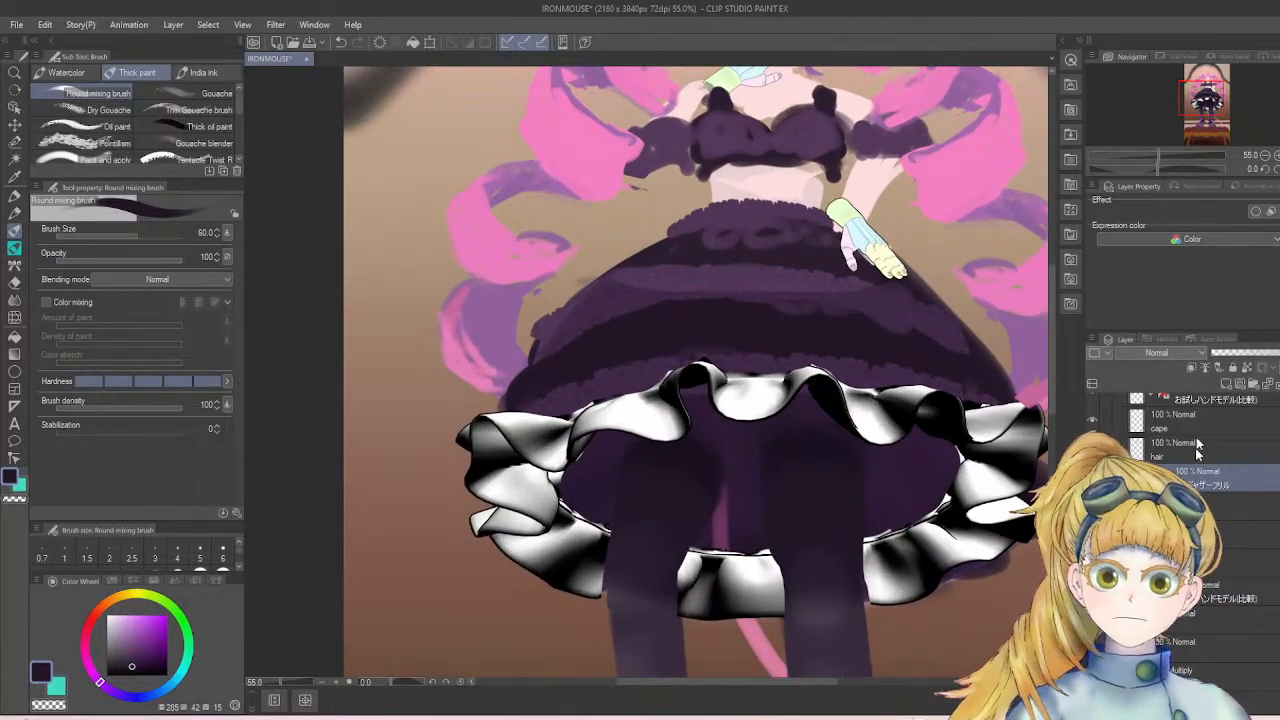
click(1140, 403)
click(1220, 493)
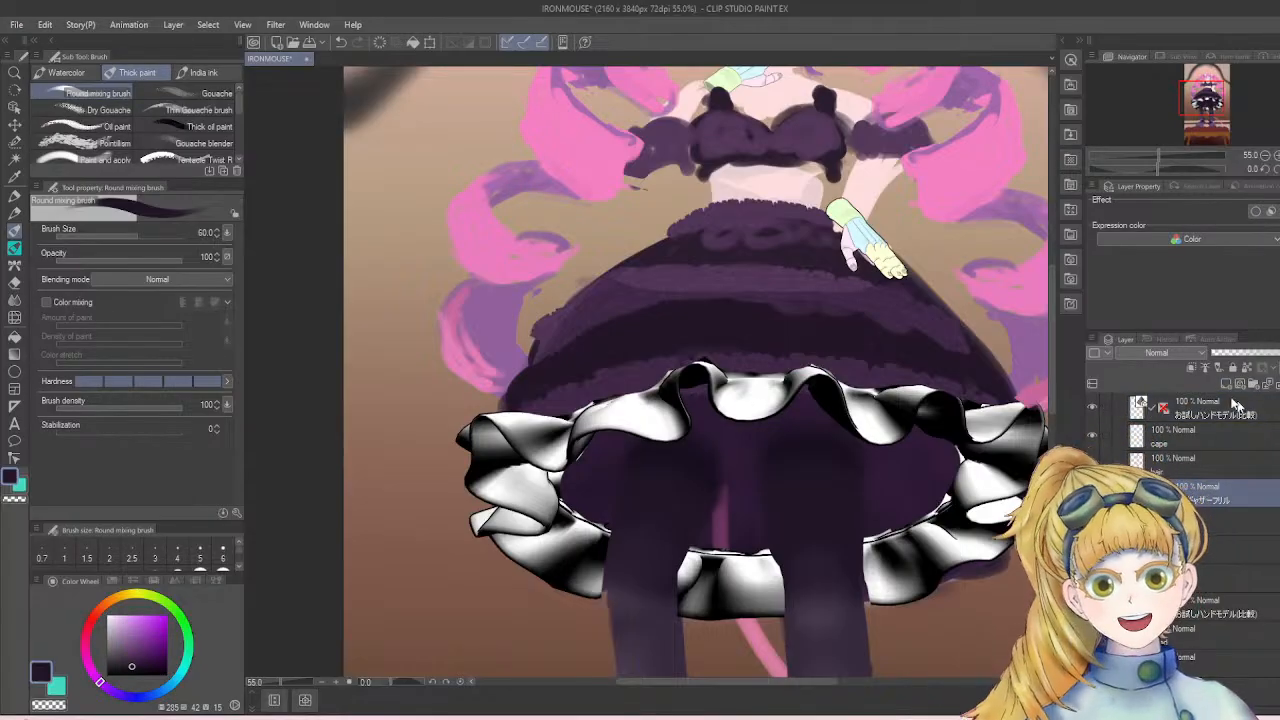
click(1225, 385)
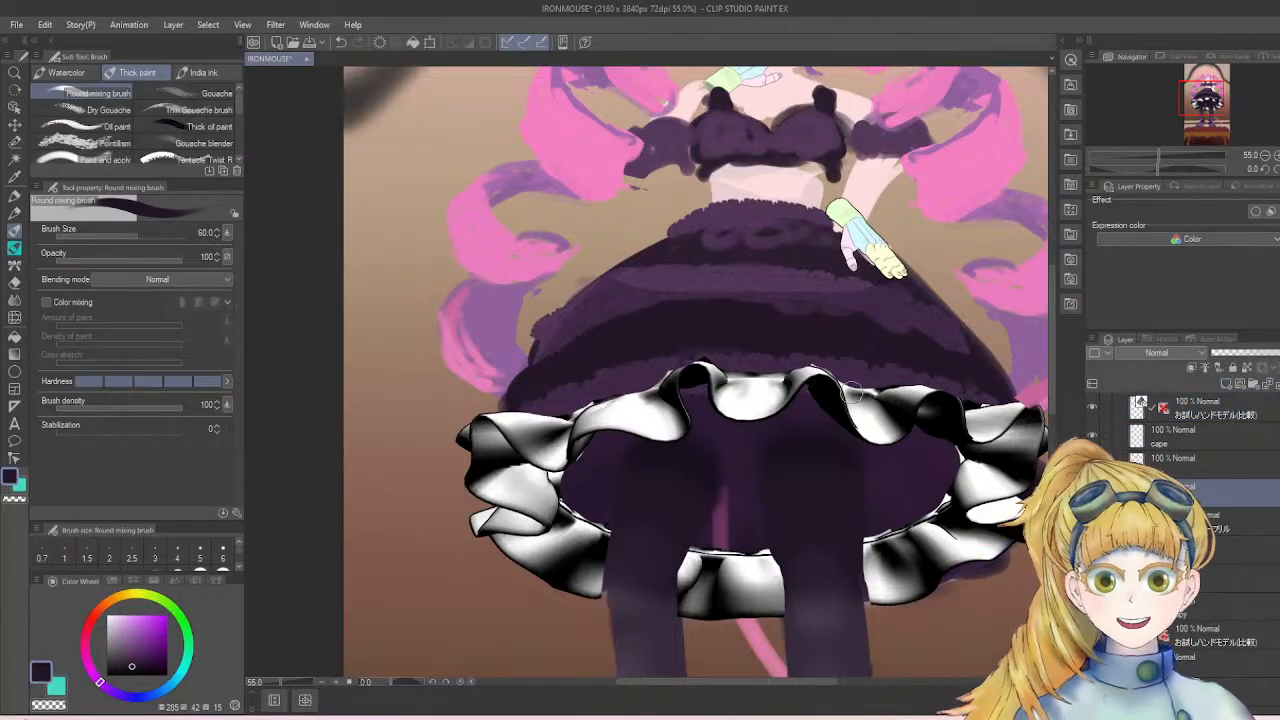
- Sample the skirt's purple as the brush colour, and try a first stroke on the front frill
key(ctrl+minus)
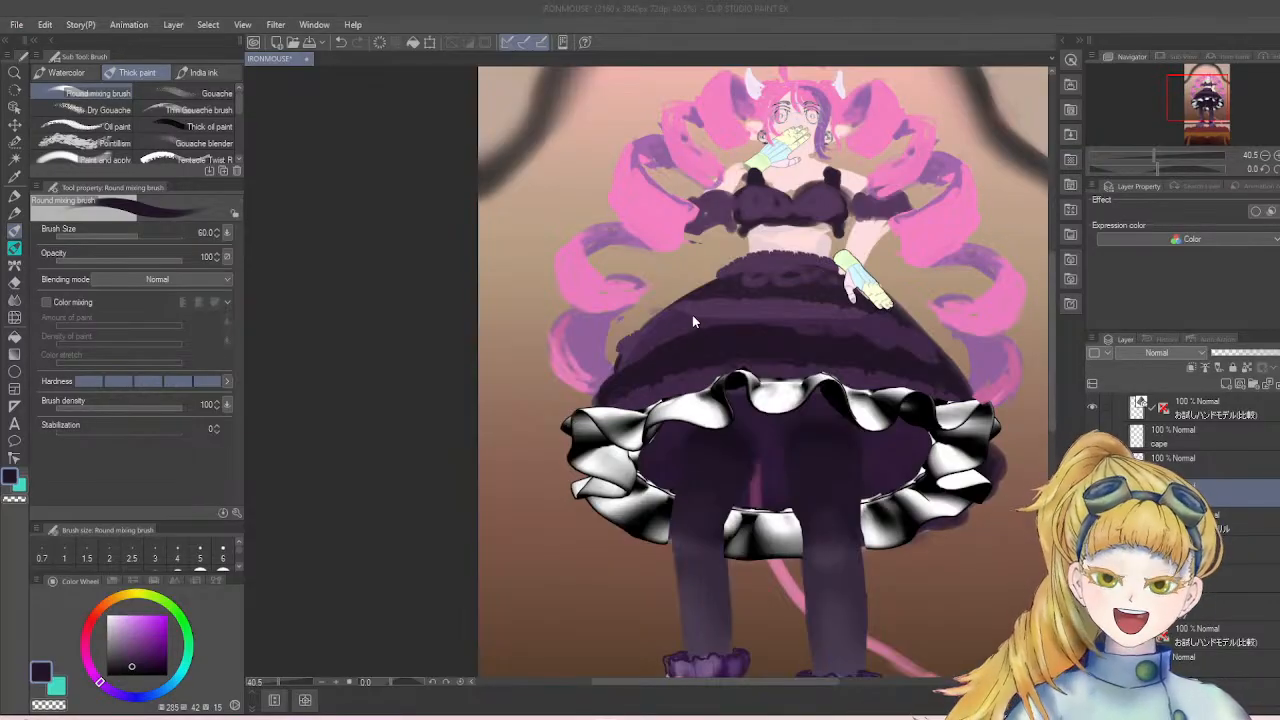
scroll(692, 315, up, 1)
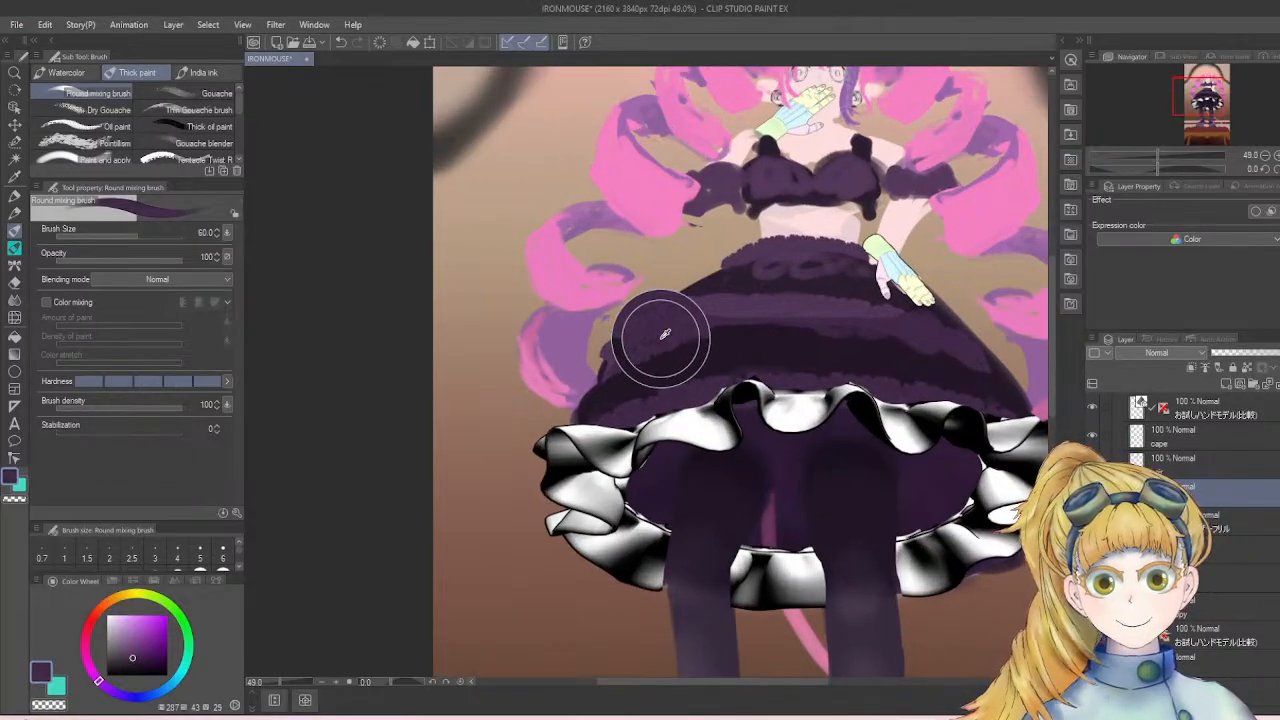
scroll(836, 425, up, 1)
scroll(836, 425, down, 2)
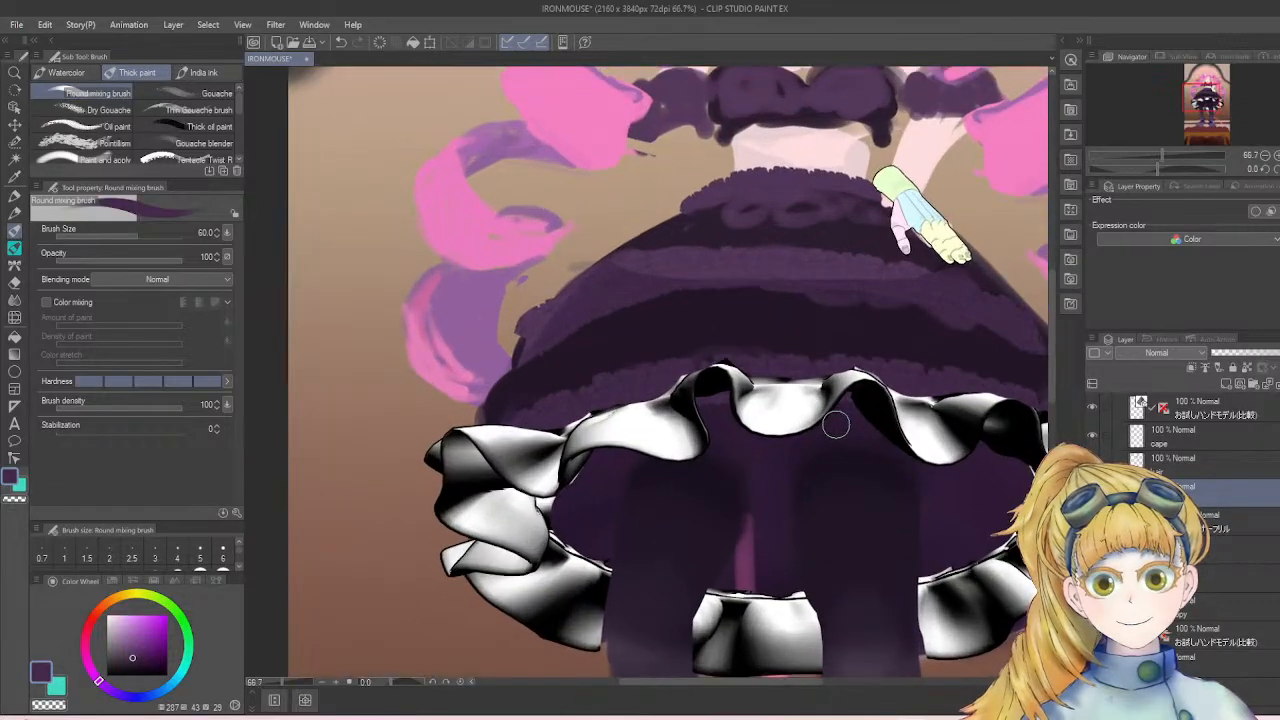
scroll(836, 425, up, 2)
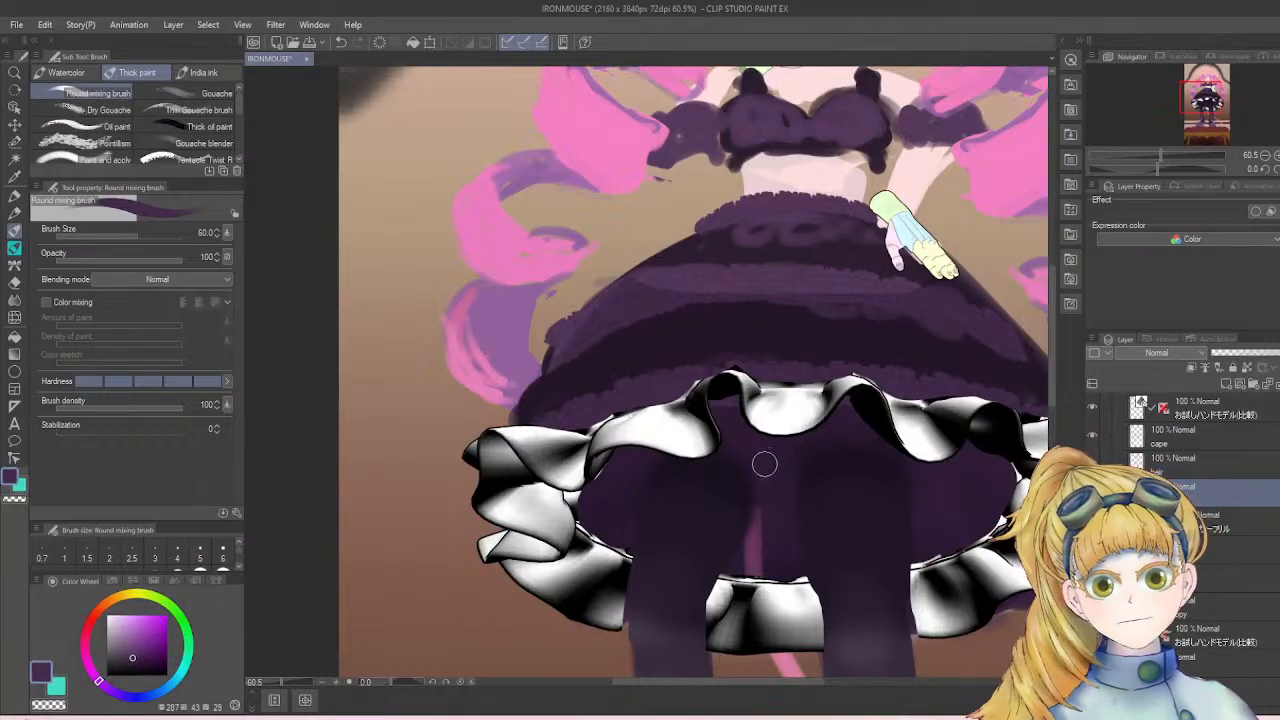
drag(610, 446, 652, 438)
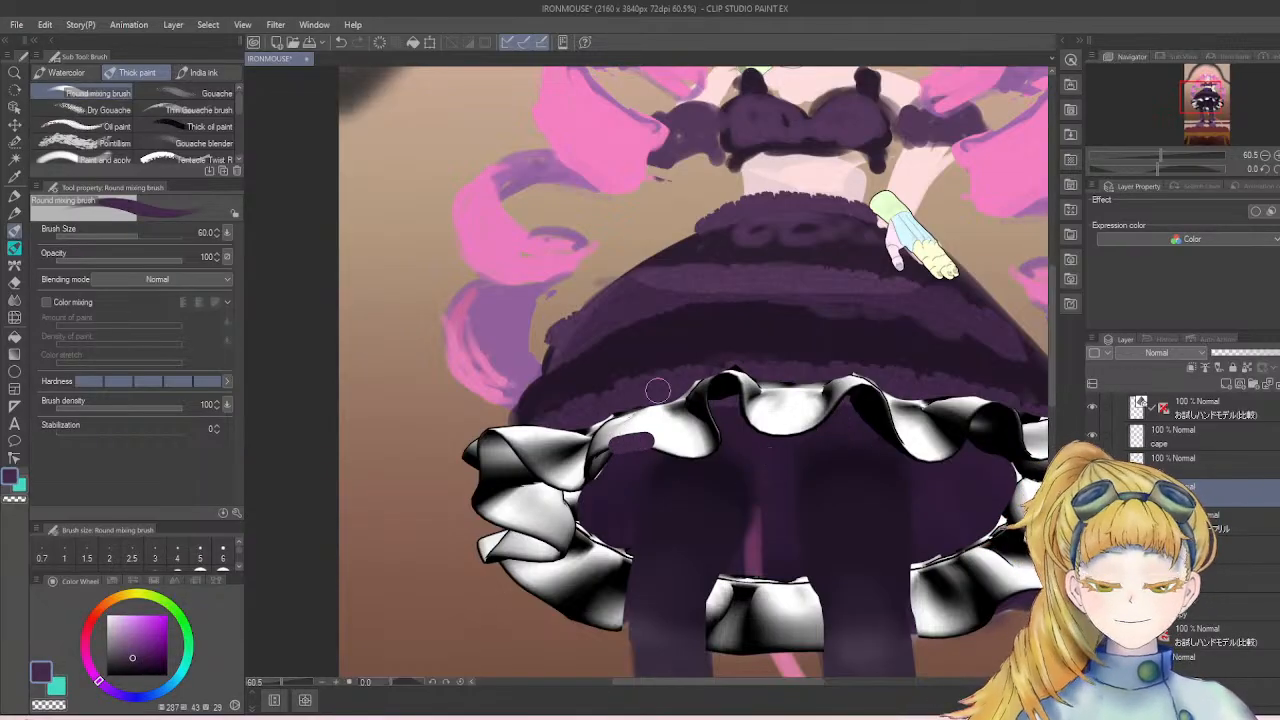
key(ctrl+z)
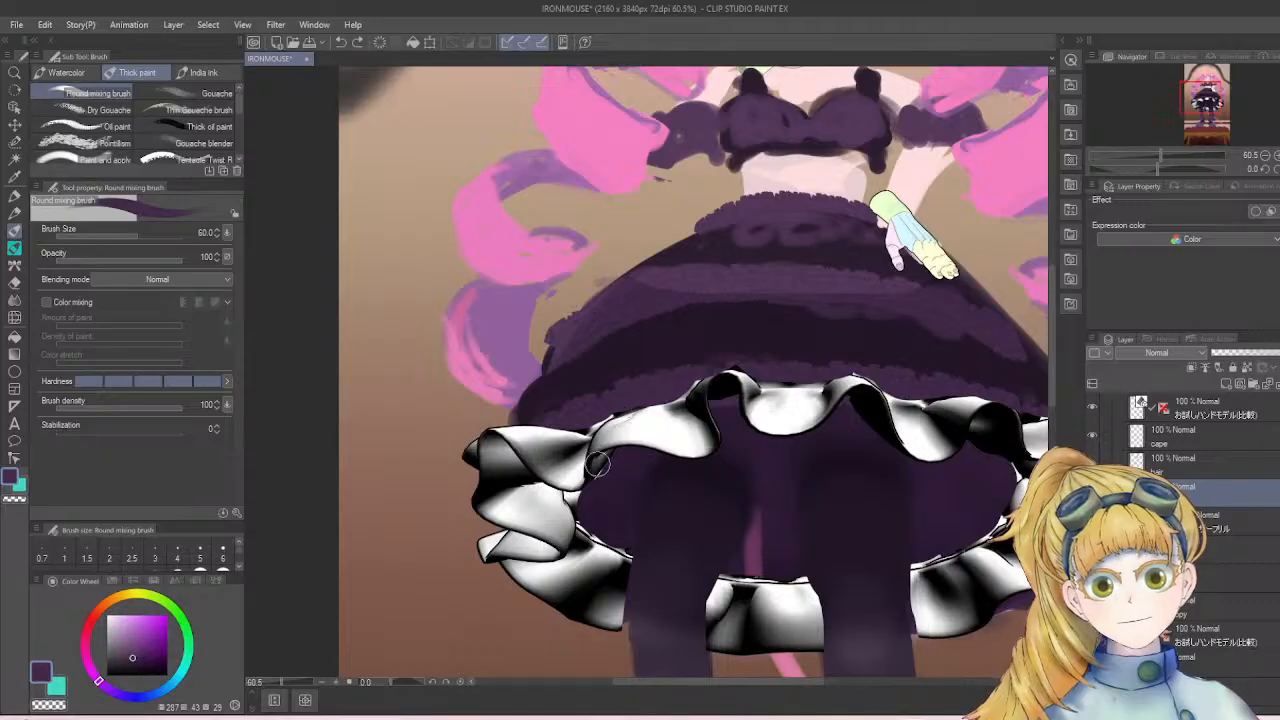
- Paint the front frill's centre and left folds in the sampled purple with the Round mixing brush, following the 3D frill
mouse_move(597, 463)
mouse_down()
mouse_move(615, 431)
mouse_move(589, 473)
mouse_move(616, 412)
mouse_move(596, 450)
mouse_move(648, 417)
mouse_move(606, 423)
mouse_move(671, 420)
mouse_move(615, 418)
mouse_move(682, 427)
mouse_move(706, 388)
mouse_move(705, 422)
mouse_move(700, 400)
mouse_move(718, 375)
mouse_move(698, 399)
mouse_move(732, 372)
mouse_move(721, 375)
mouse_move(764, 400)
mouse_move(750, 384)
mouse_move(777, 421)
mouse_move(842, 394)
mouse_move(762, 392)
mouse_move(810, 393)
mouse_up()
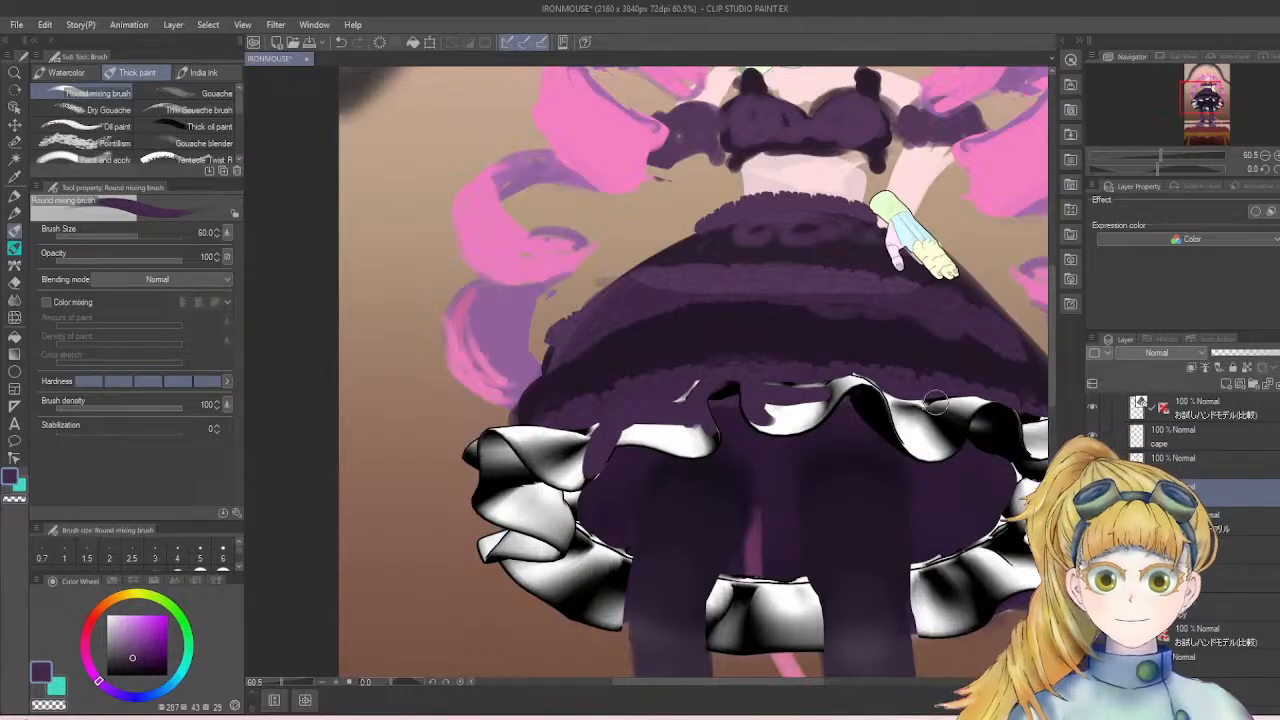
mouse_move(812, 390)
mouse_down()
mouse_move(761, 387)
mouse_move(819, 391)
mouse_move(751, 407)
mouse_move(790, 429)
mouse_move(761, 414)
mouse_move(805, 424)
mouse_move(807, 409)
mouse_move(858, 388)
mouse_up()
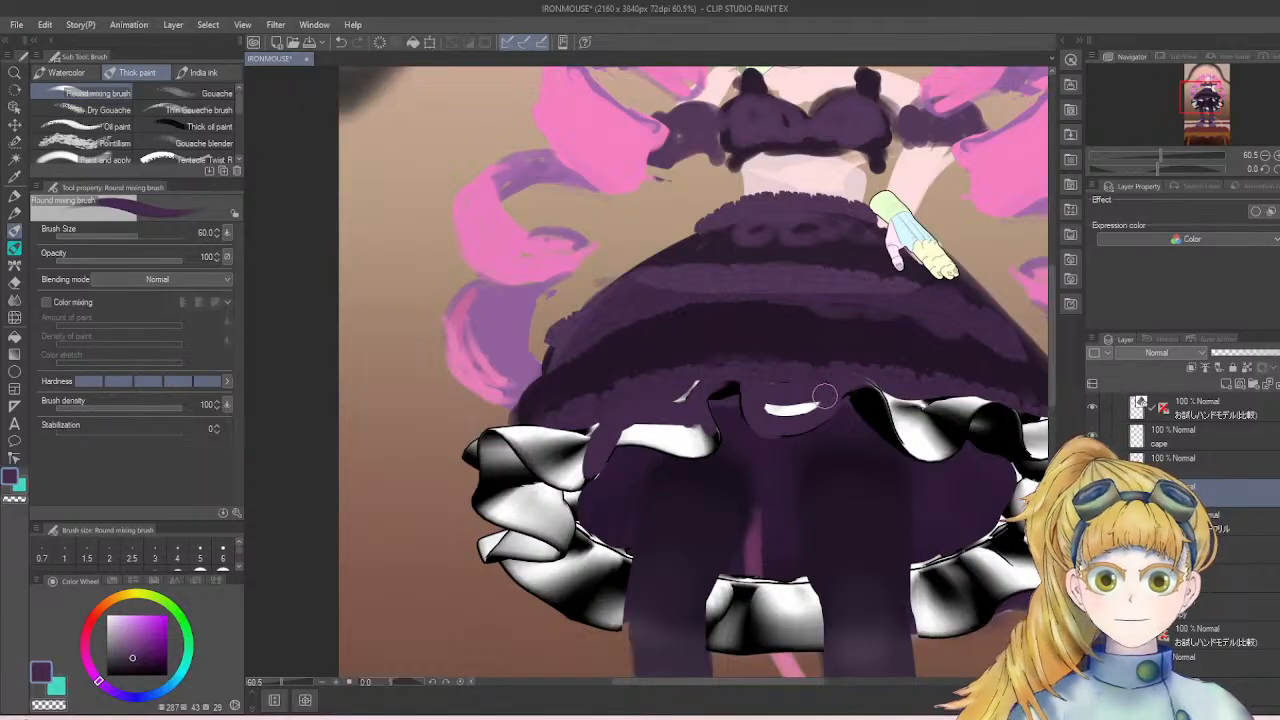
mouse_move(818, 403)
mouse_down()
mouse_move(765, 402)
mouse_move(842, 372)
mouse_up()
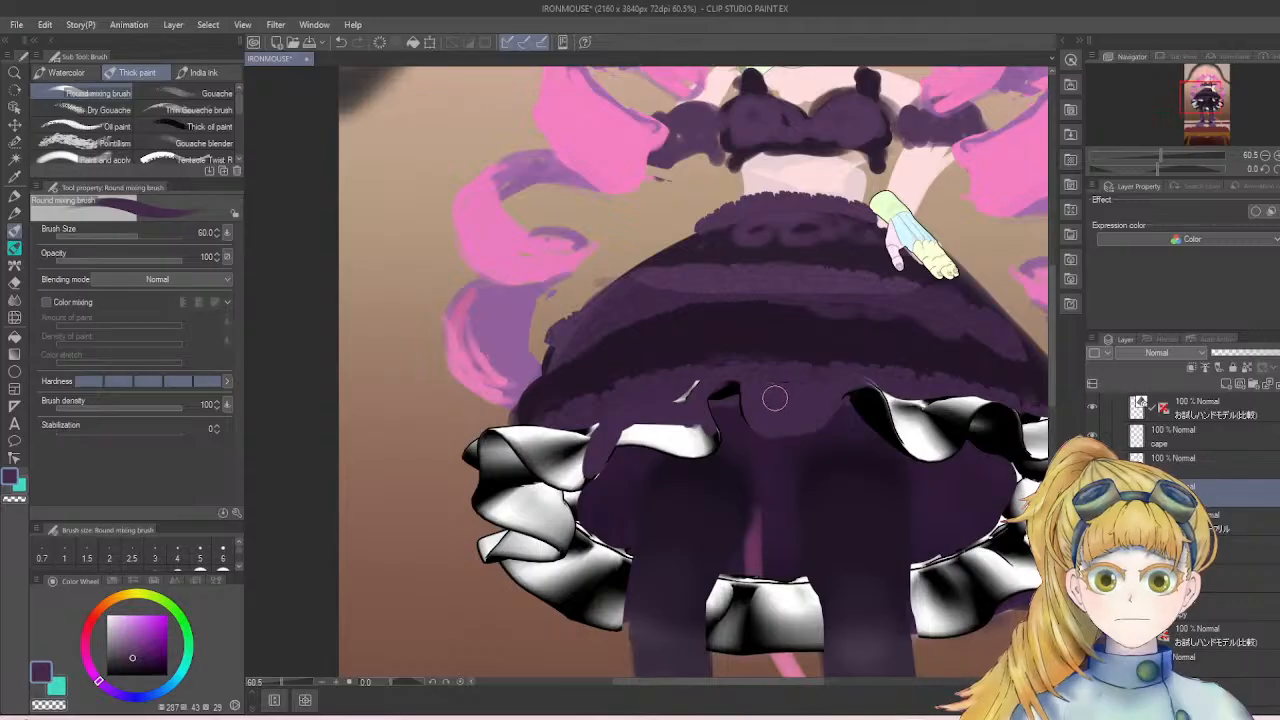
mouse_move(705, 427)
mouse_down()
mouse_move(617, 439)
mouse_move(686, 451)
mouse_move(653, 440)
mouse_move(714, 434)
mouse_move(666, 428)
mouse_up()
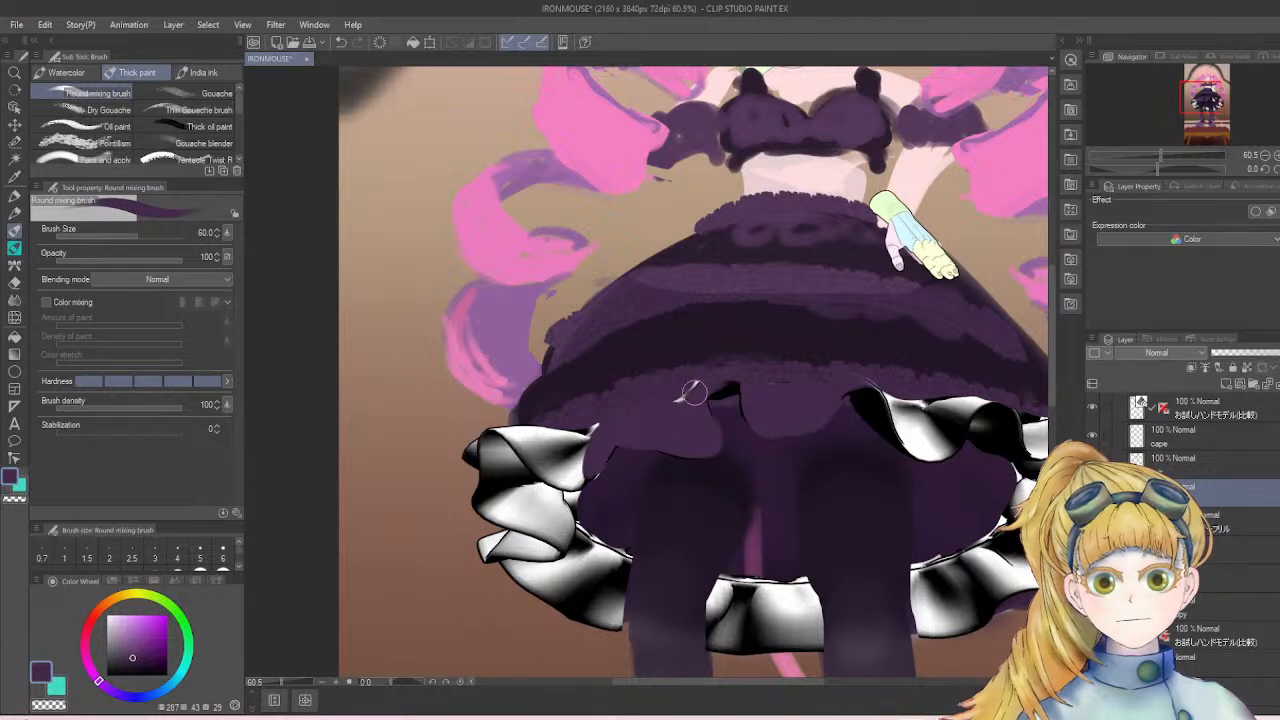
mouse_move(583, 448)
mouse_down()
mouse_move(491, 430)
mouse_move(570, 484)
mouse_move(593, 463)
mouse_move(556, 476)
mouse_move(524, 445)
mouse_move(572, 452)
mouse_up()
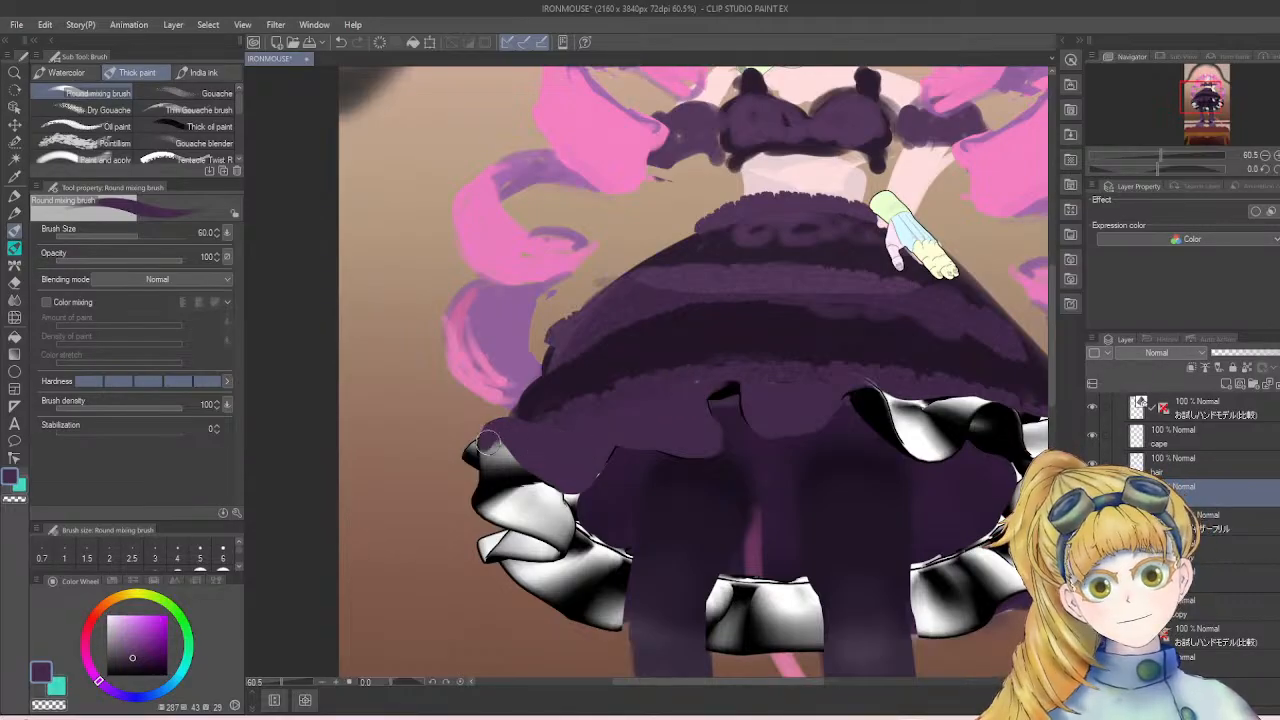
mouse_move(488, 443)
mouse_down()
mouse_move(482, 515)
mouse_move(500, 437)
mouse_move(575, 520)
mouse_move(602, 467)
mouse_up()
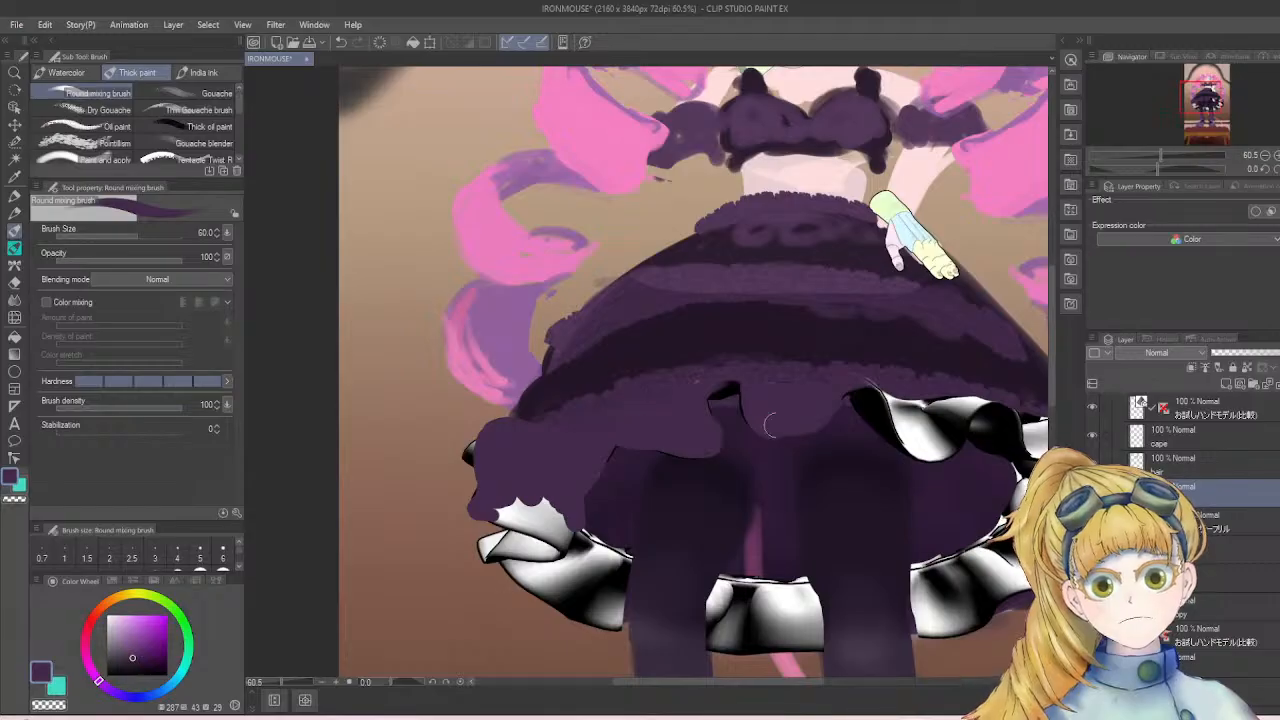
- Outline the back frill's folds to the right of the legs in purple, up around the skirt's right side
scroll(900, 420, down, 3)
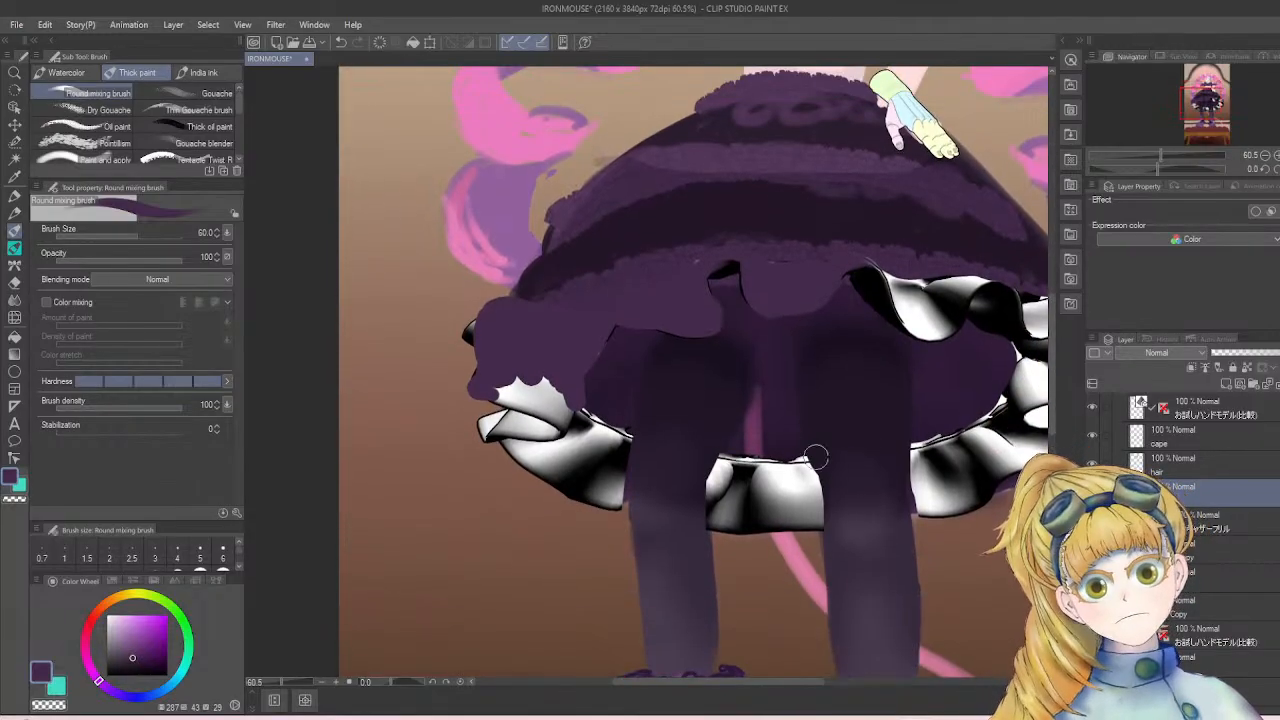
mouse_move(910, 472)
mouse_down()
mouse_move(910, 512)
mouse_move(965, 503)
mouse_up()
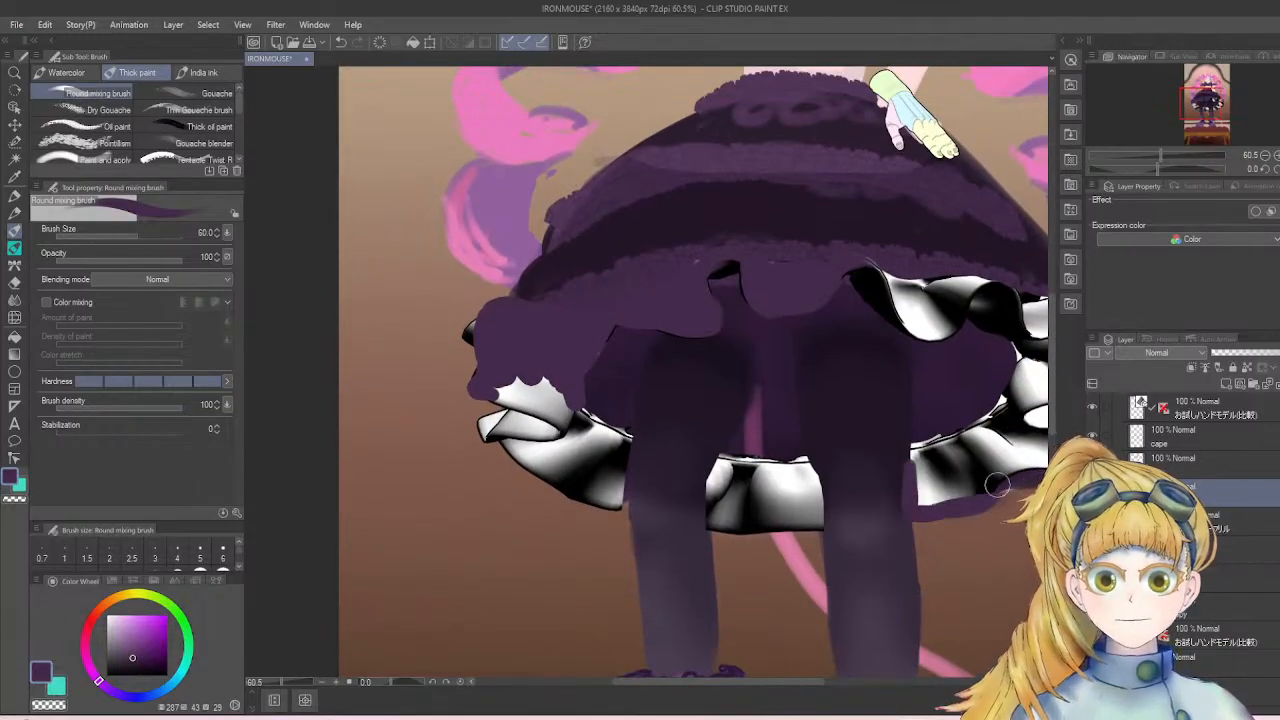
drag(916, 456, 993, 422)
drag(803, 689, 866, 686)
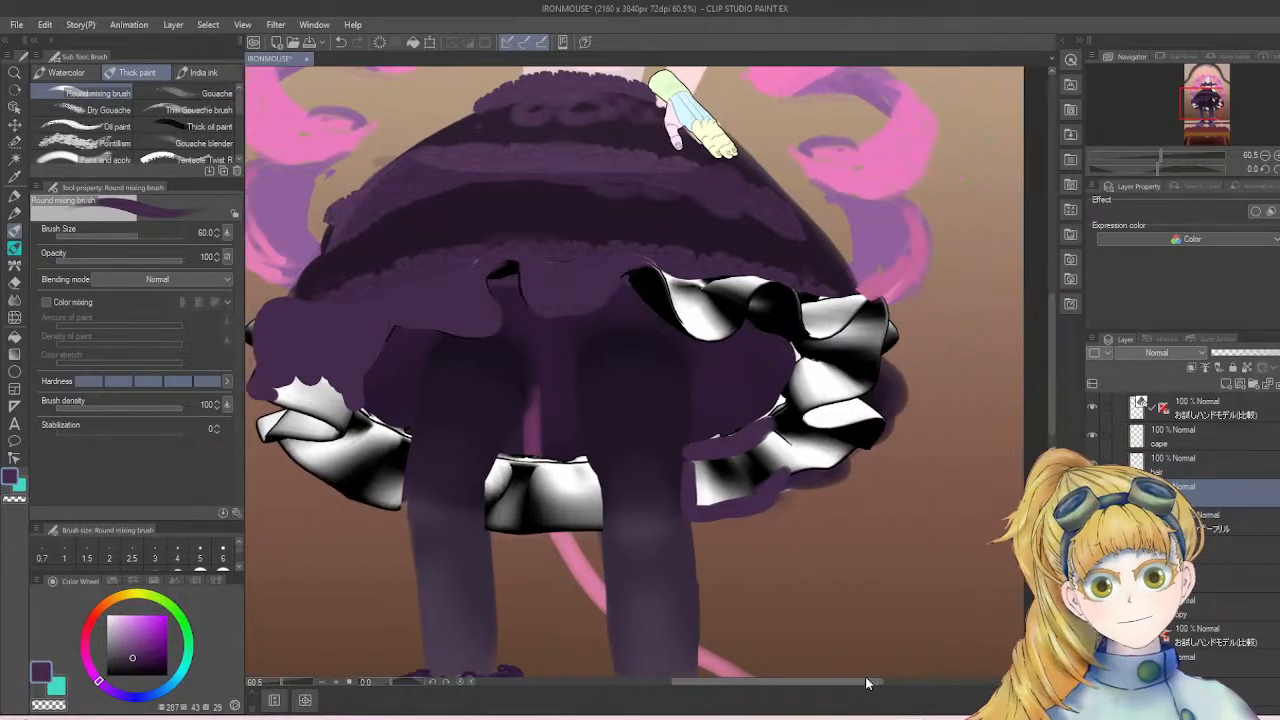
mouse_move(777, 484)
mouse_down()
mouse_move(837, 462)
mouse_move(807, 471)
mouse_move(880, 423)
mouse_move(815, 427)
mouse_move(807, 413)
mouse_move(874, 386)
mouse_move(870, 307)
mouse_up()
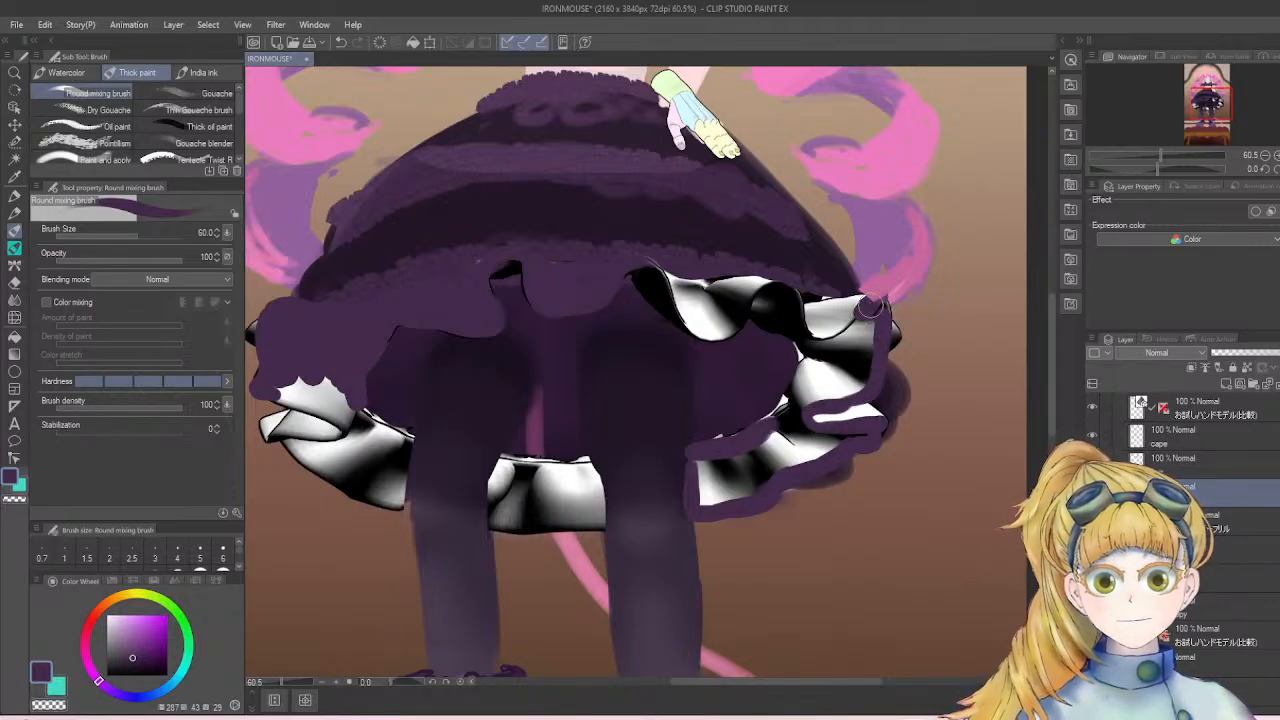
- Move the frill paint layer above the hair layer, and paint the front frill's right folds in purple
click(1176, 460)
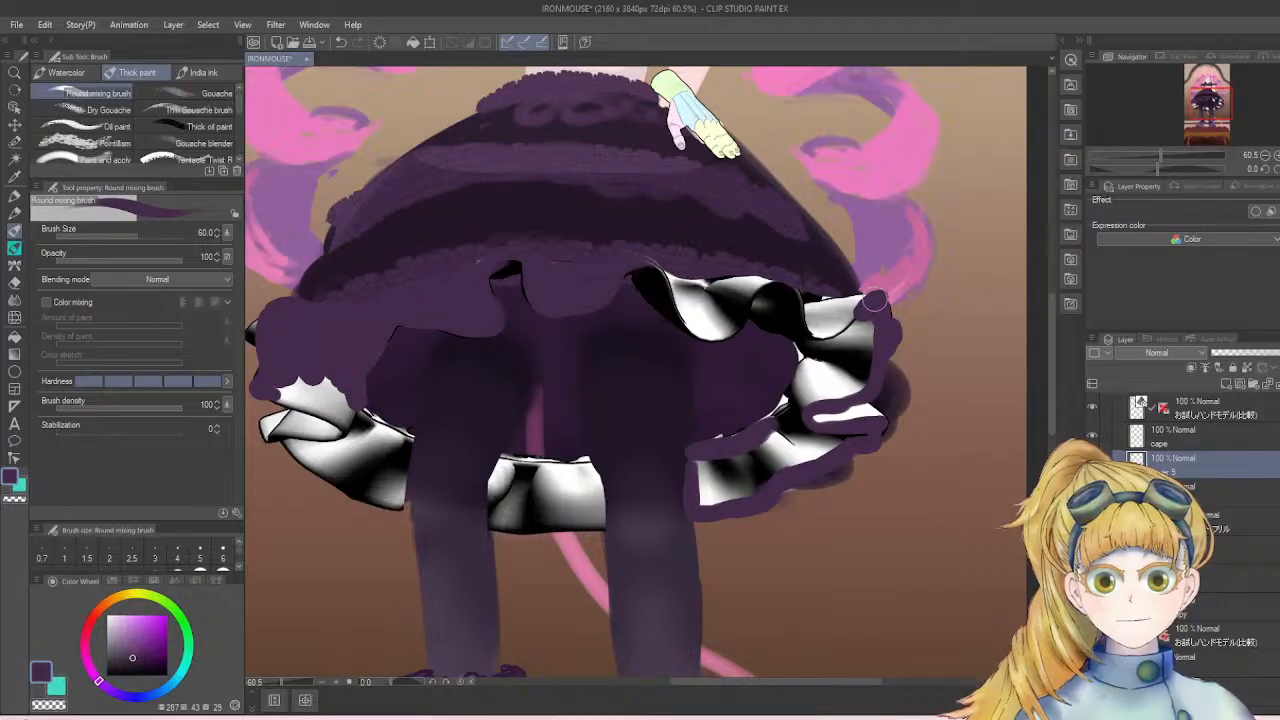
mouse_move(874, 300)
mouse_down()
mouse_move(834, 323)
mouse_move(849, 322)
mouse_move(802, 328)
mouse_move(777, 282)
mouse_move(748, 311)
mouse_move(764, 279)
mouse_move(786, 305)
mouse_move(765, 317)
mouse_move(786, 327)
mouse_move(774, 313)
mouse_move(784, 292)
mouse_move(787, 317)
mouse_move(696, 340)
mouse_up()
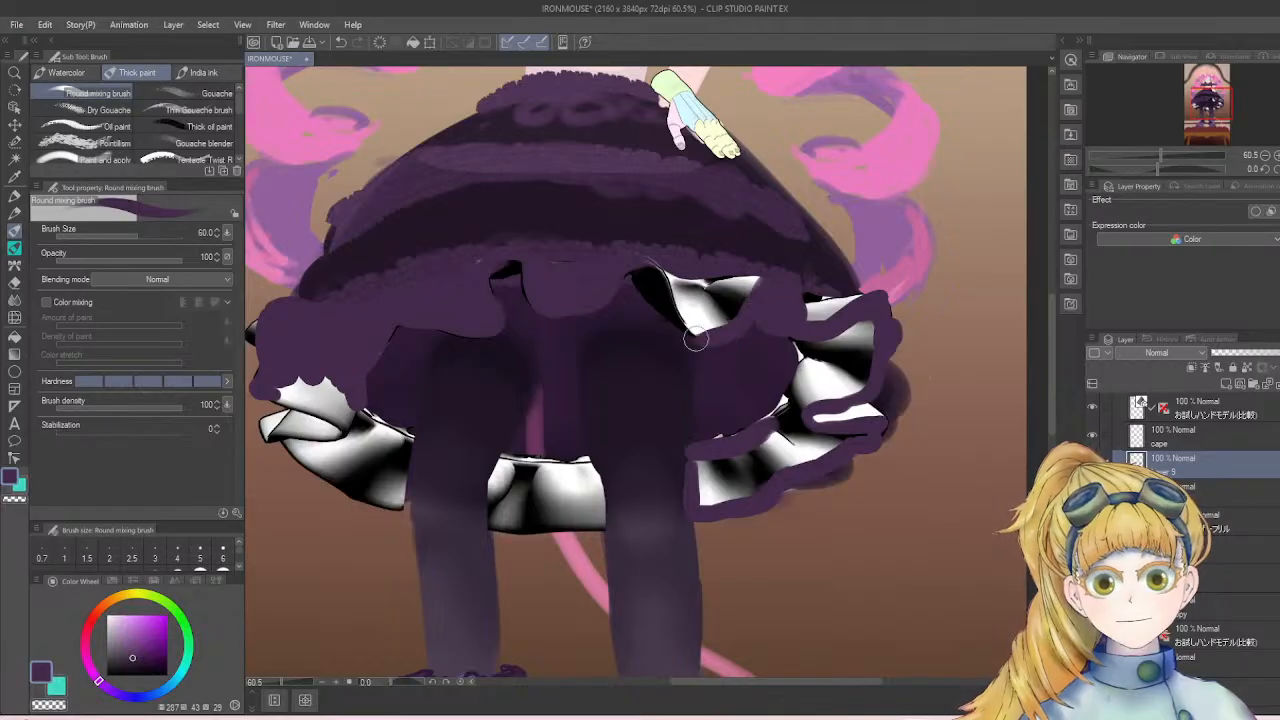
mouse_move(650, 266)
mouse_down()
mouse_move(701, 326)
mouse_move(640, 267)
mouse_up()
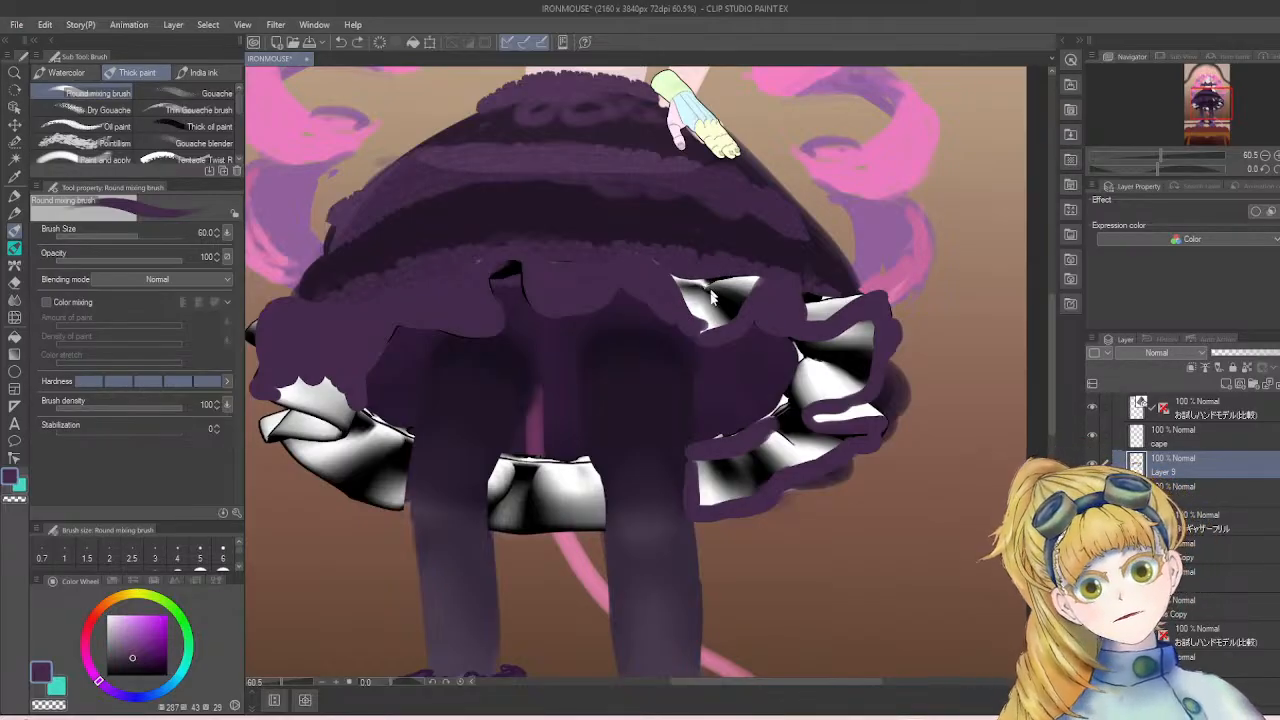
key(ctrl+z)
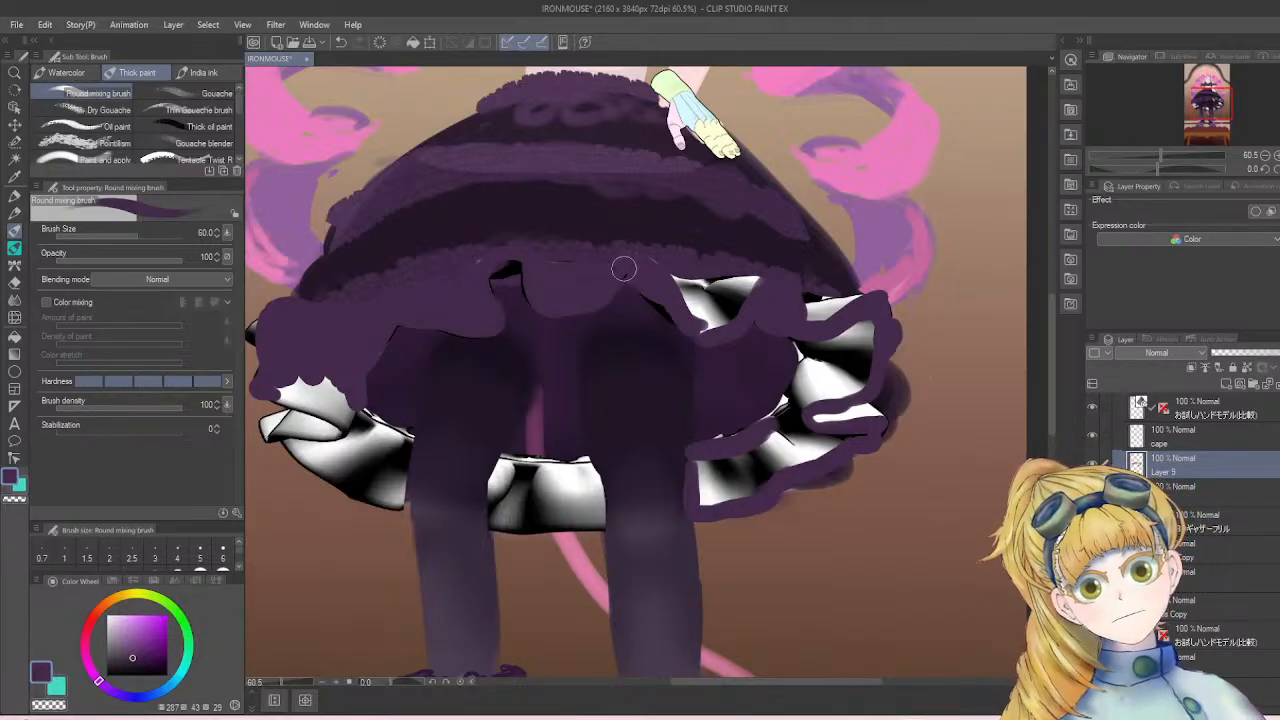
mouse_move(623, 268)
mouse_down()
mouse_move(683, 327)
mouse_move(662, 306)
mouse_move(705, 326)
mouse_move(671, 276)
mouse_move(731, 290)
mouse_move(709, 297)
mouse_move(726, 318)
mouse_move(738, 292)
mouse_move(732, 282)
mouse_move(698, 309)
mouse_up()
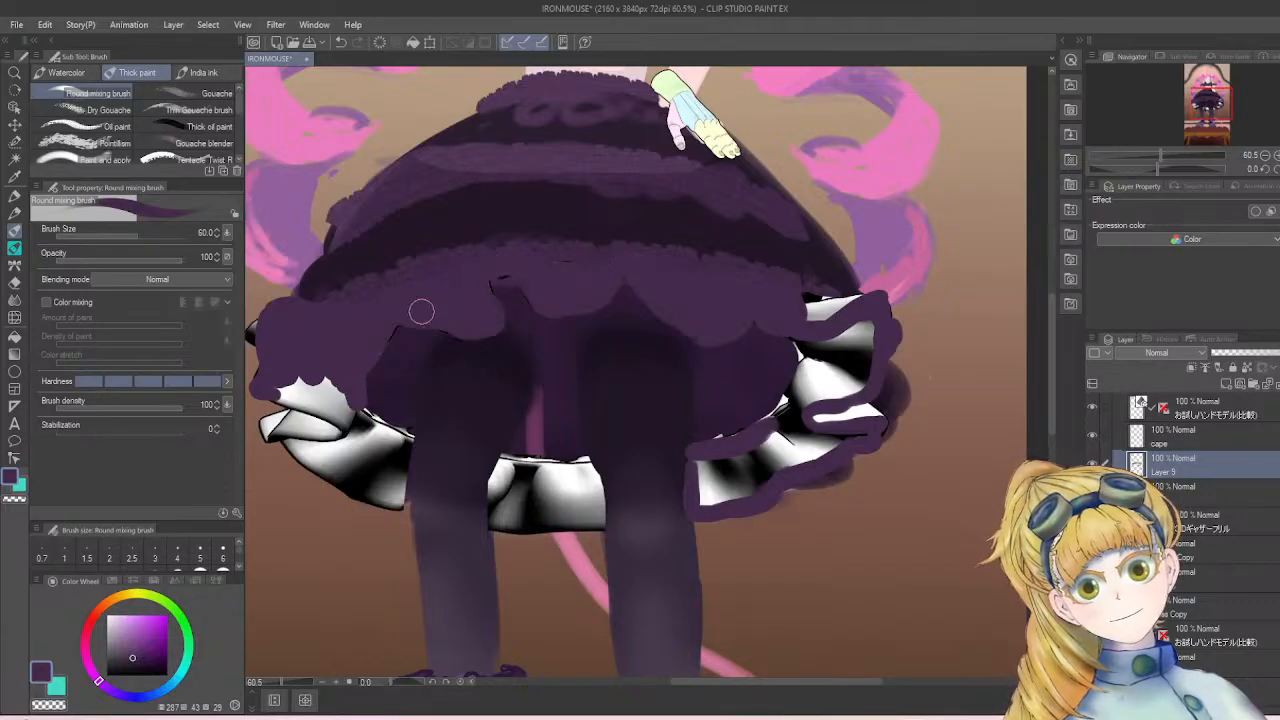
mouse_move(805, 298)
mouse_down()
mouse_move(809, 286)
mouse_move(848, 297)
mouse_move(812, 320)
mouse_up()
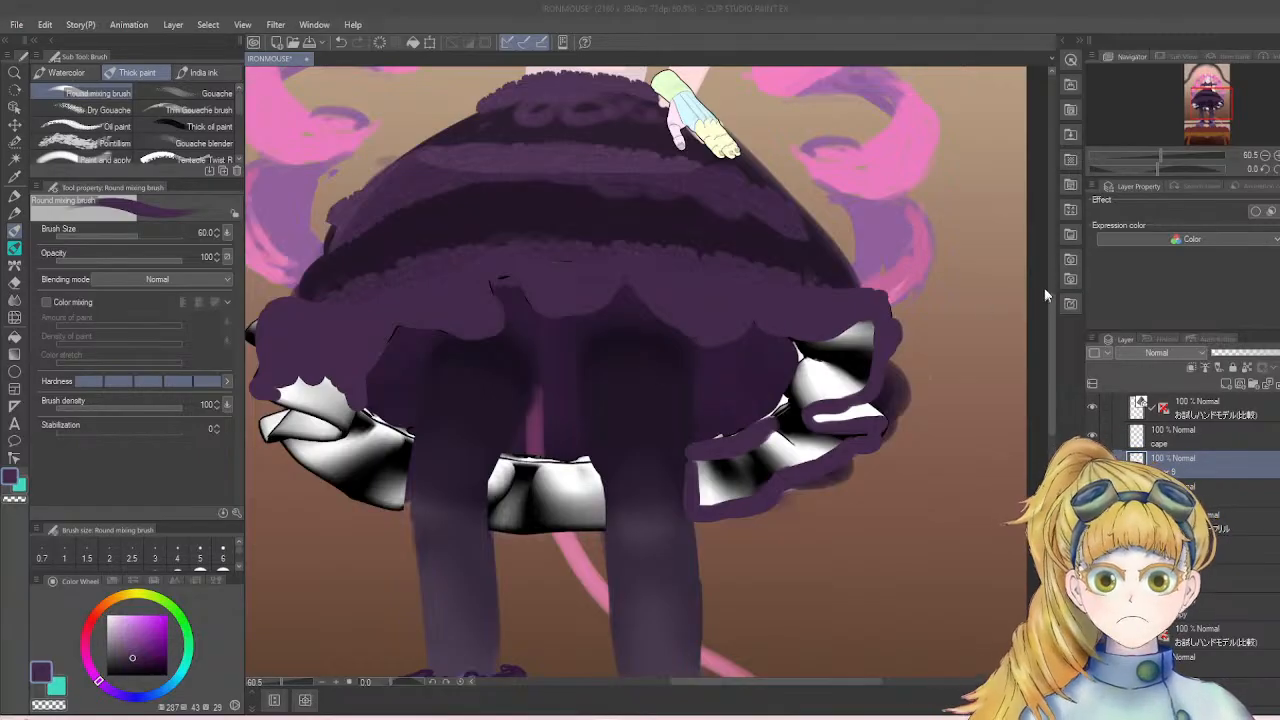
- Fill the outlined frill on the skirt's right side with purple, checking the layer's visibility and covering the remaining white gaps
drag(1053, 315, 1049, 347)
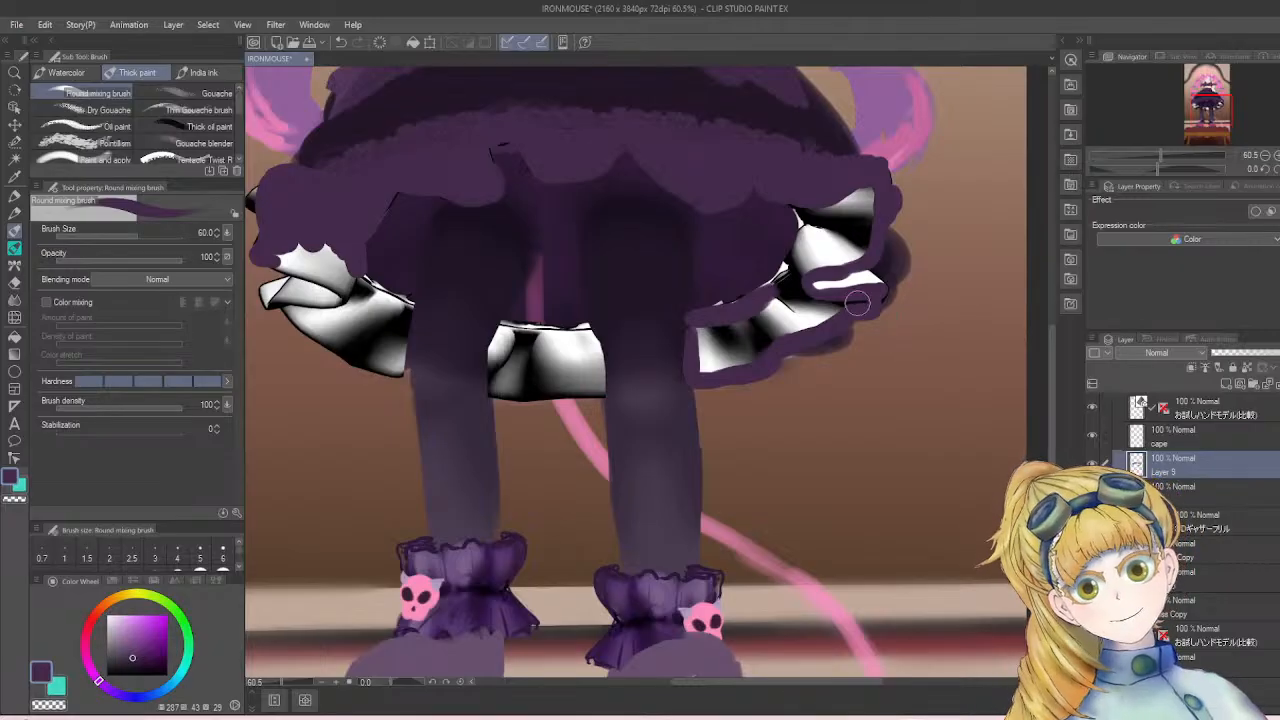
mouse_move(707, 318)
mouse_down()
mouse_move(783, 270)
mouse_move(775, 284)
mouse_move(795, 209)
mouse_move(806, 227)
mouse_move(866, 246)
mouse_move(873, 208)
mouse_move(862, 246)
mouse_move(812, 240)
mouse_move(800, 281)
mouse_move(804, 314)
mouse_move(863, 304)
mouse_move(815, 333)
mouse_move(796, 335)
mouse_move(791, 312)
mouse_move(754, 336)
mouse_move(759, 350)
mouse_move(718, 341)
mouse_up()
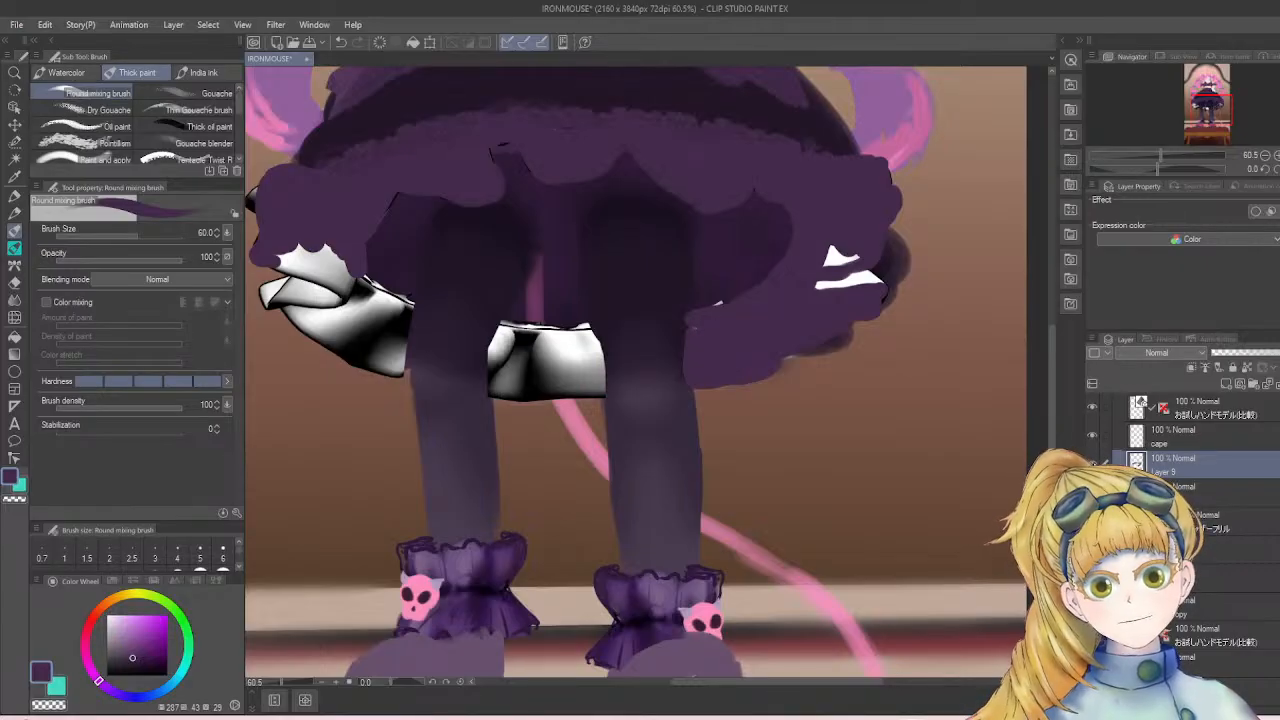
click(1092, 463)
click(1092, 463)
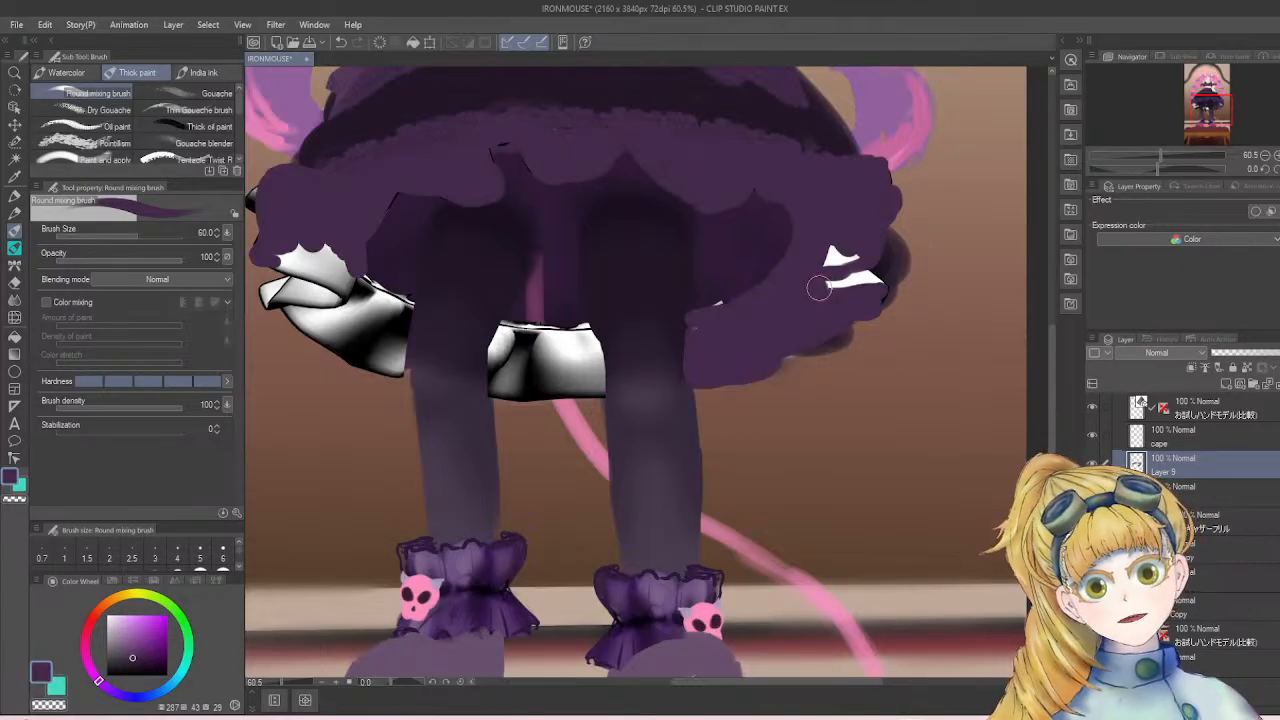
mouse_move(818, 288)
mouse_down()
mouse_move(874, 296)
mouse_move(871, 278)
mouse_move(830, 272)
mouse_up()
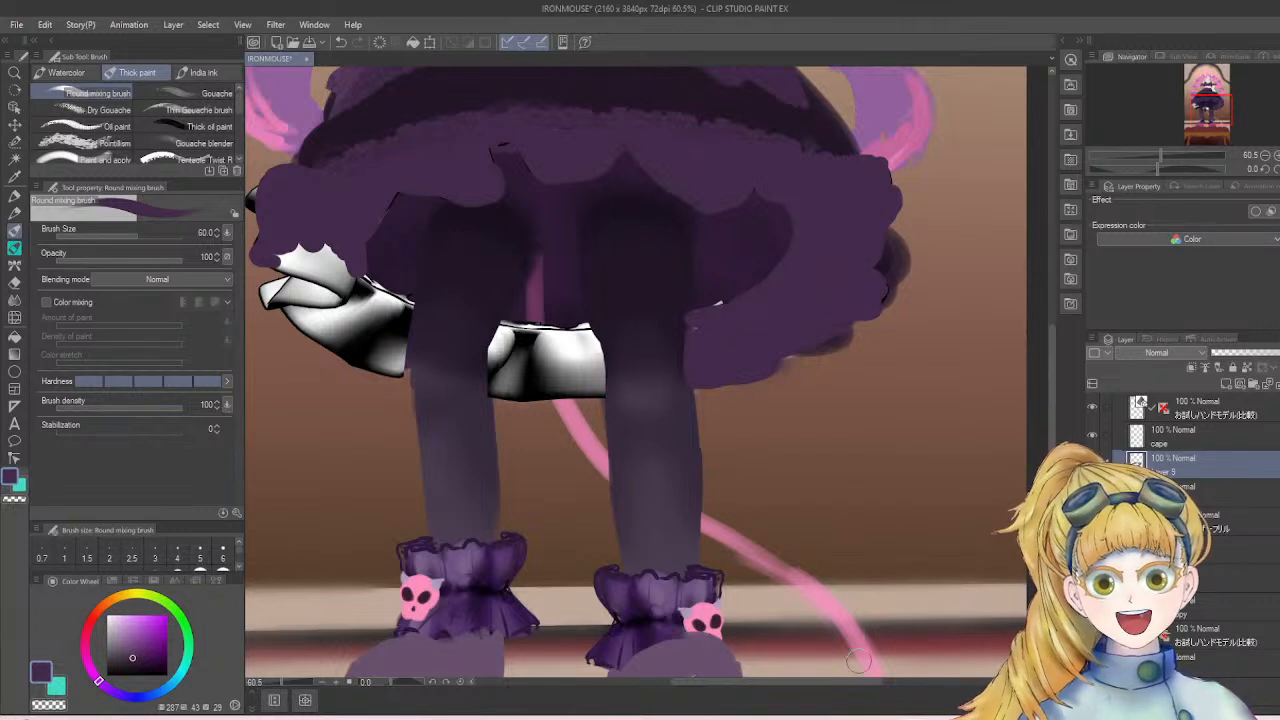
- Paint the back frill from the skirt's left side across the legs, and erase the overlap on the left leg with the Rough eraser
drag(788, 696, 738, 687)
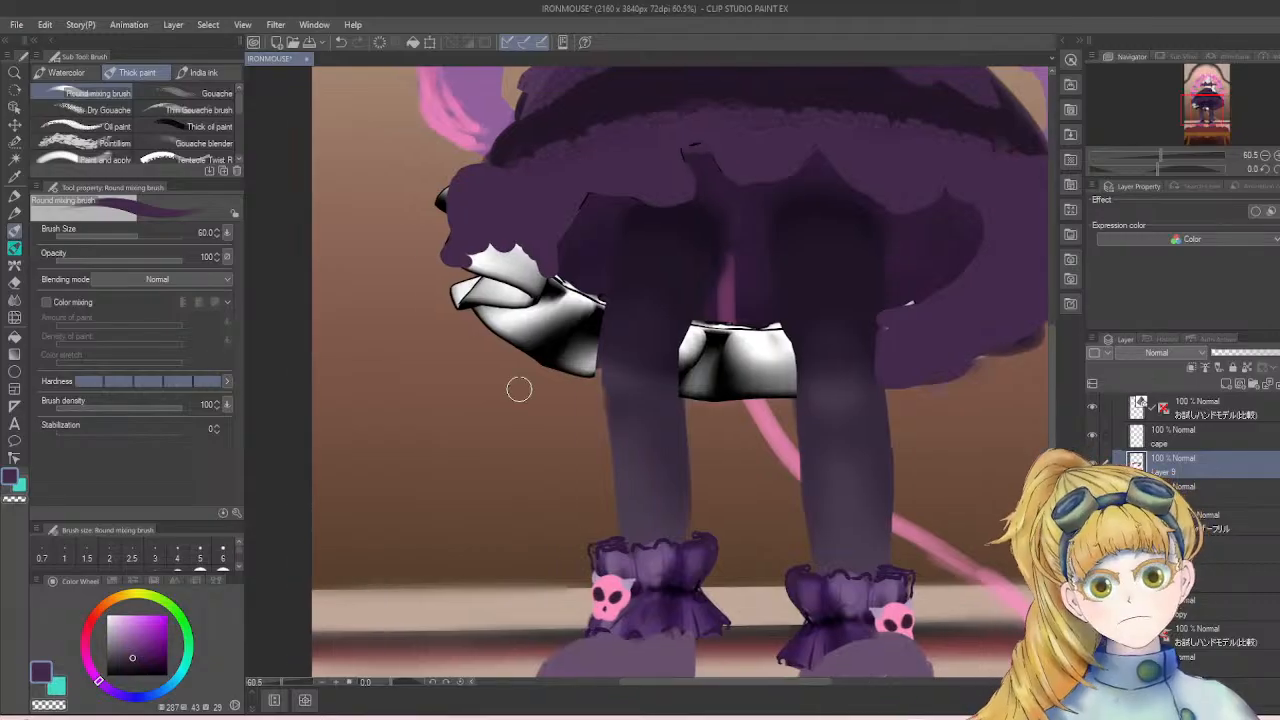
mouse_move(447, 244)
mouse_down()
mouse_move(525, 295)
mouse_move(527, 243)
mouse_move(486, 256)
mouse_move(475, 295)
mouse_move(505, 322)
mouse_move(490, 291)
mouse_move(757, 336)
mouse_move(772, 322)
mouse_move(824, 378)
mouse_up()
key(e)
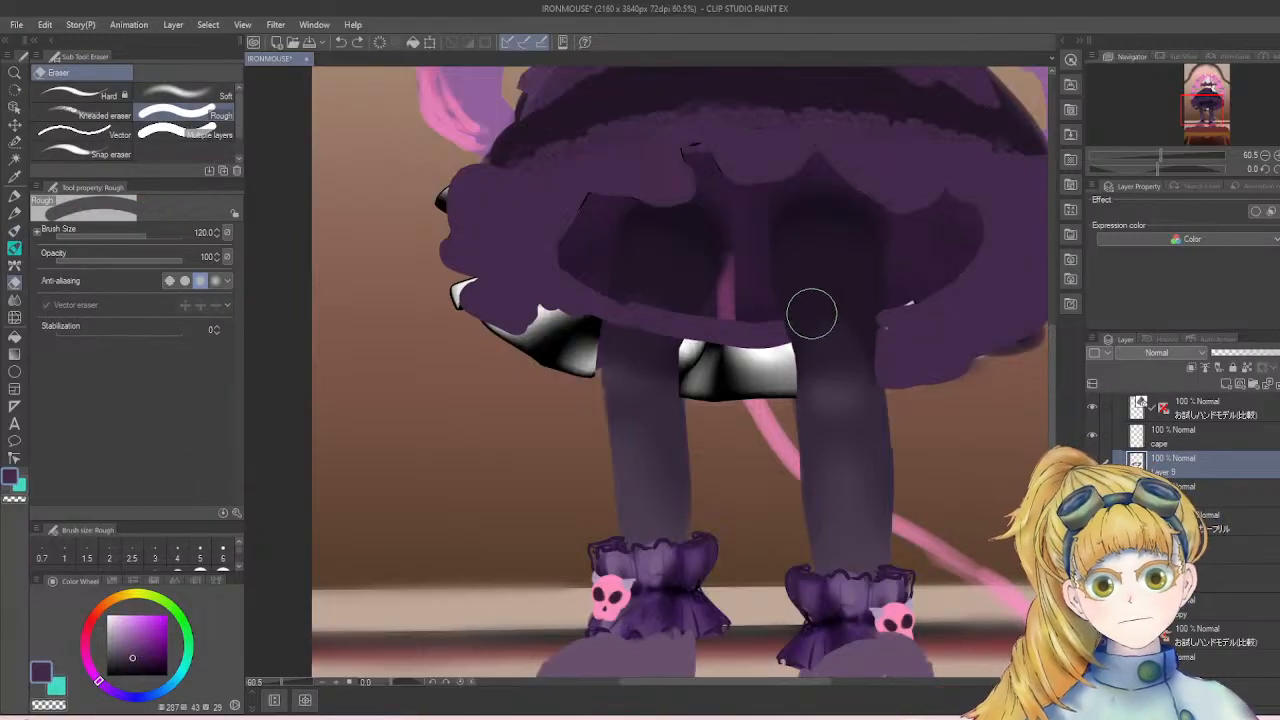
drag(661, 315, 630, 342)
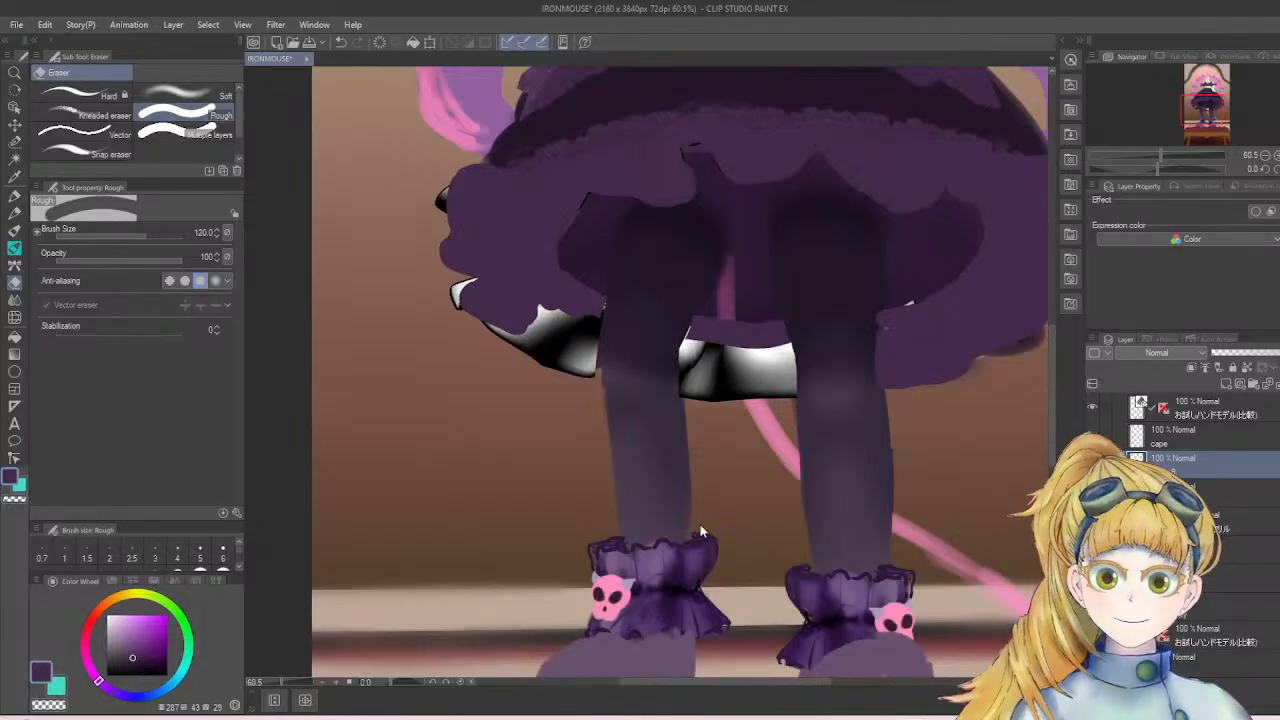
key(ctrl+z)
mouse_move(659, 297)
mouse_down()
mouse_move(663, 309)
mouse_move(634, 323)
mouse_up()
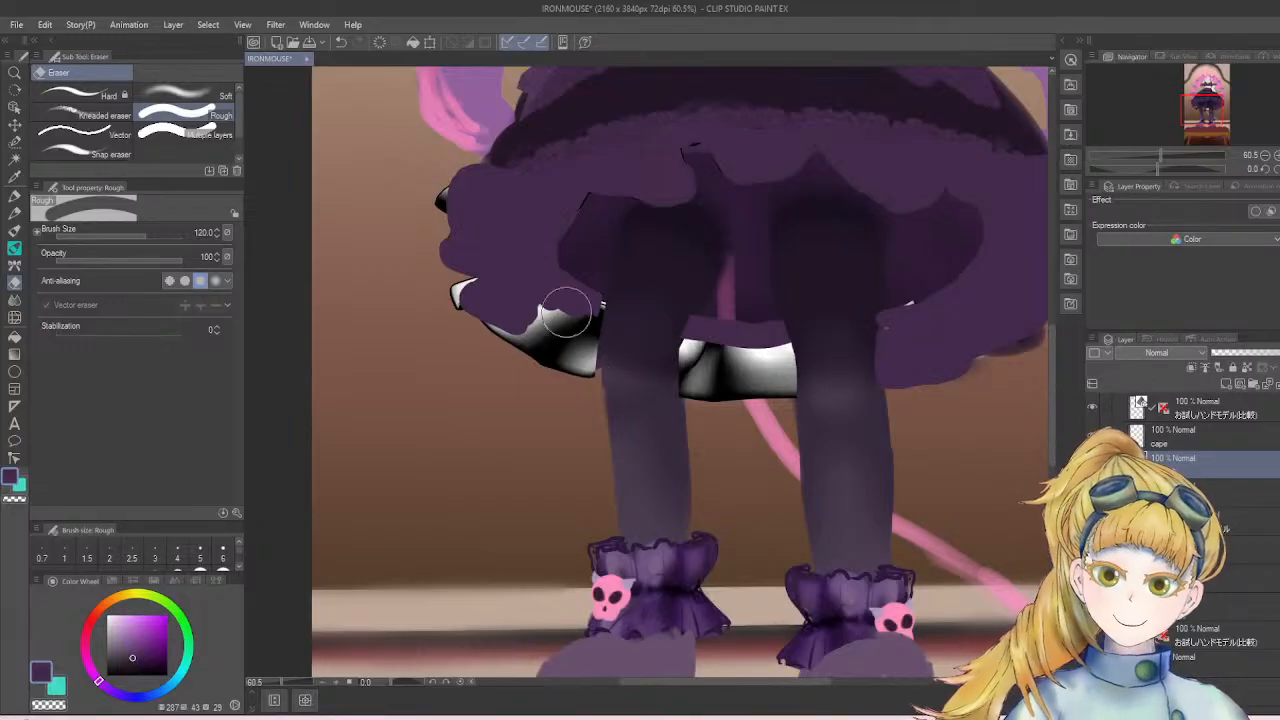
- Fill the back frill left of the legs and between them with purple using the Round mixing brush, and review the whole figure
key(b)
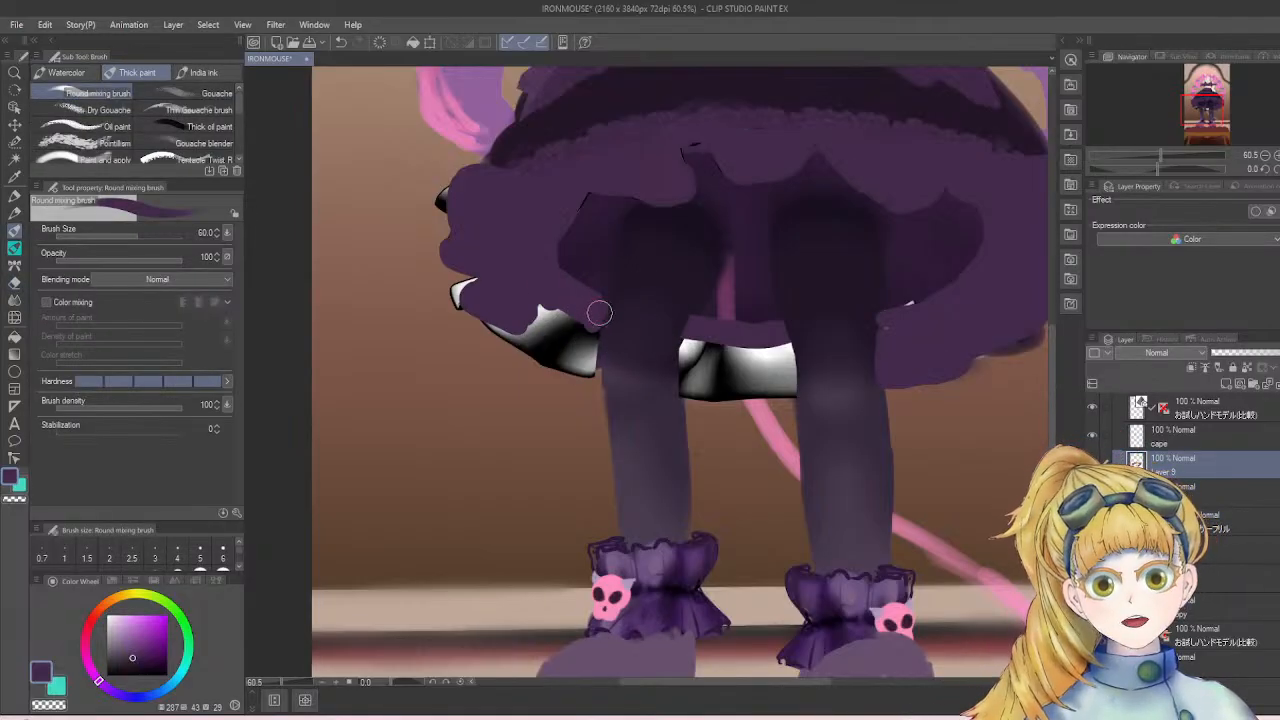
mouse_move(599, 314)
mouse_down()
mouse_move(581, 351)
mouse_move(619, 359)
mouse_move(604, 367)
mouse_move(594, 337)
mouse_move(572, 370)
mouse_up()
mouse_move(487, 318)
mouse_down()
mouse_move(580, 370)
mouse_move(555, 335)
mouse_move(533, 347)
mouse_up()
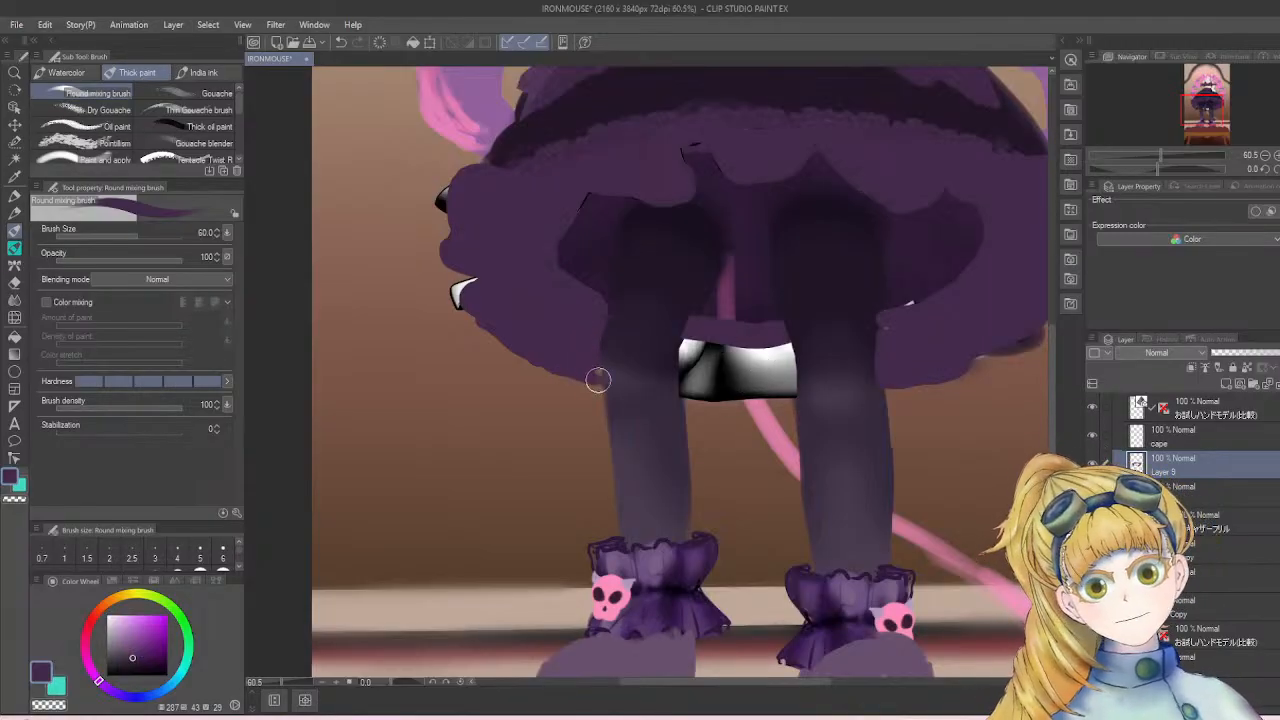
mouse_move(692, 343)
mouse_down()
mouse_move(684, 391)
mouse_move(746, 401)
mouse_move(790, 395)
mouse_move(788, 360)
mouse_move(779, 381)
mouse_move(721, 362)
mouse_move(695, 375)
mouse_move(755, 381)
mouse_up()
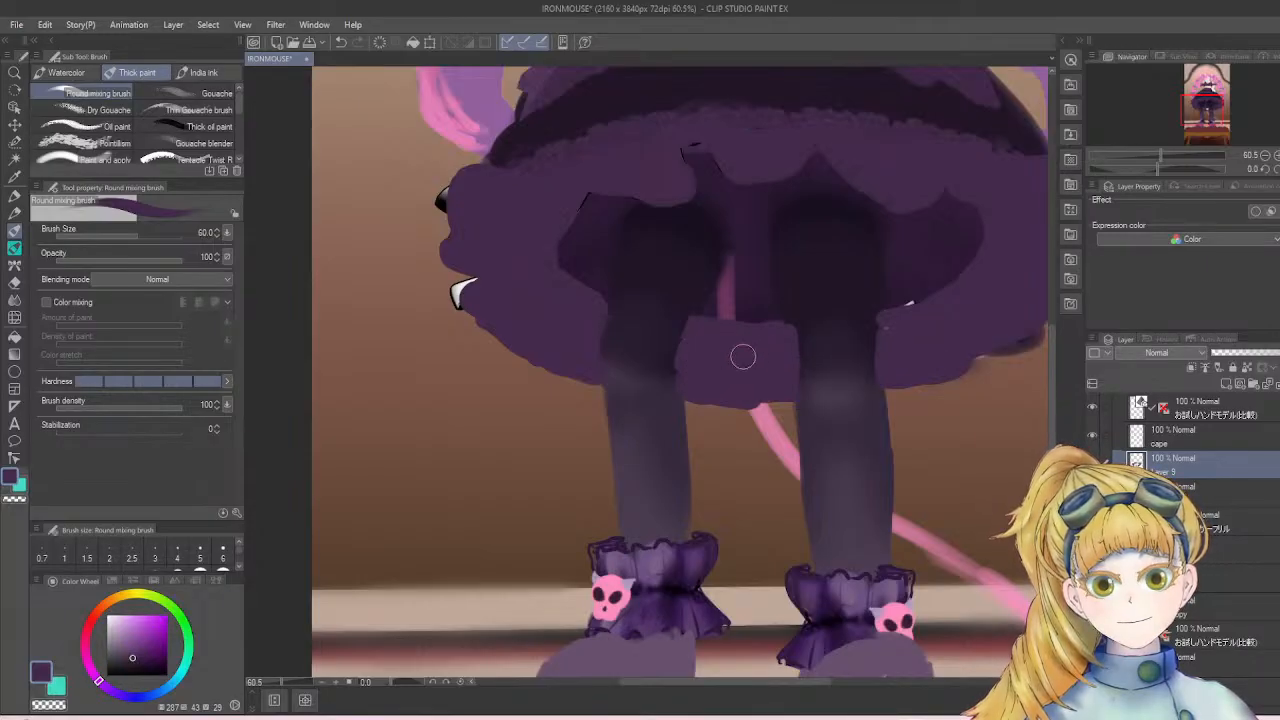
scroll(695, 347, down, 6)
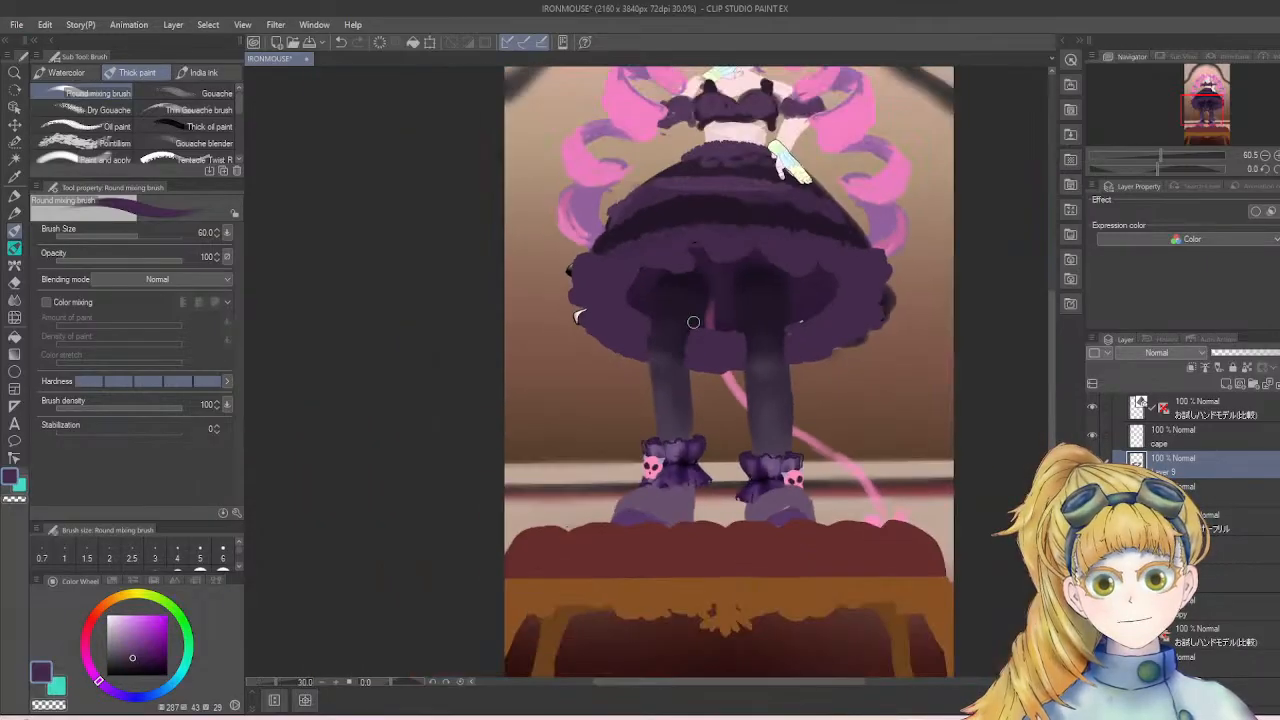
scroll(872, 245, up, 2)
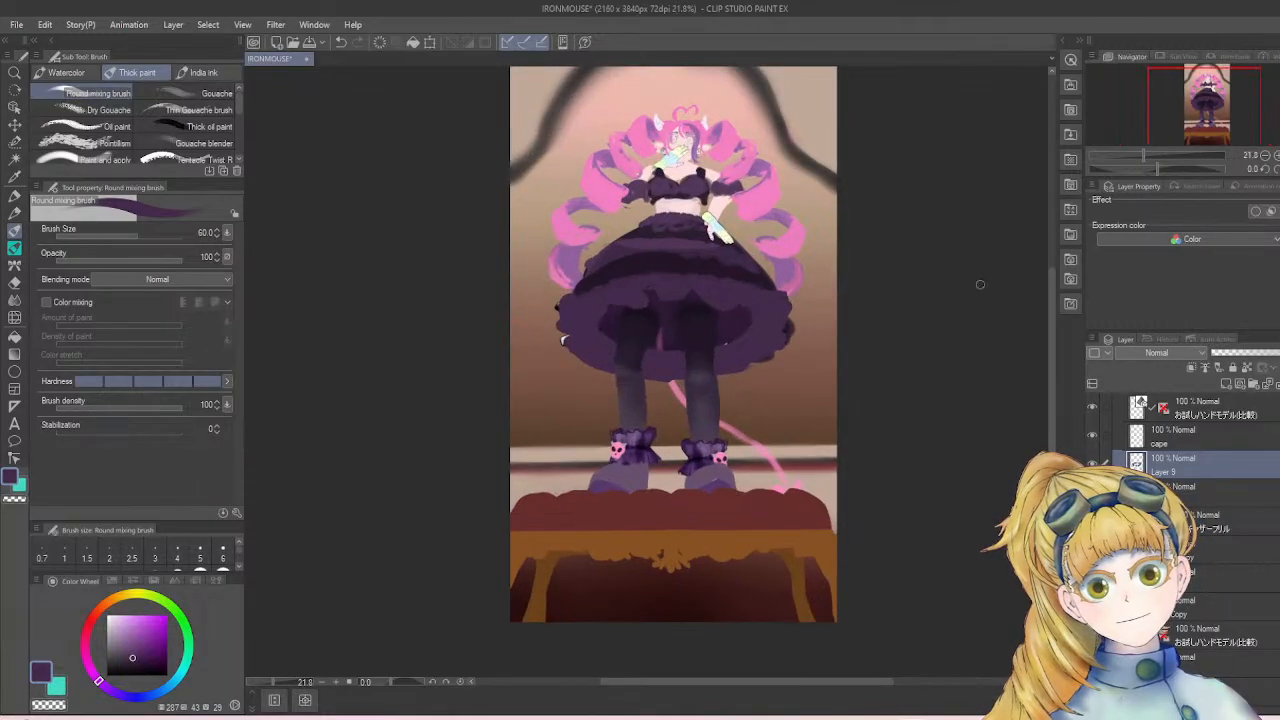
- Move the 3D frill layer above the frill paint layer, setting its opacity to 44% and its blending mode to Multiply
drag(1049, 318, 1051, 283)
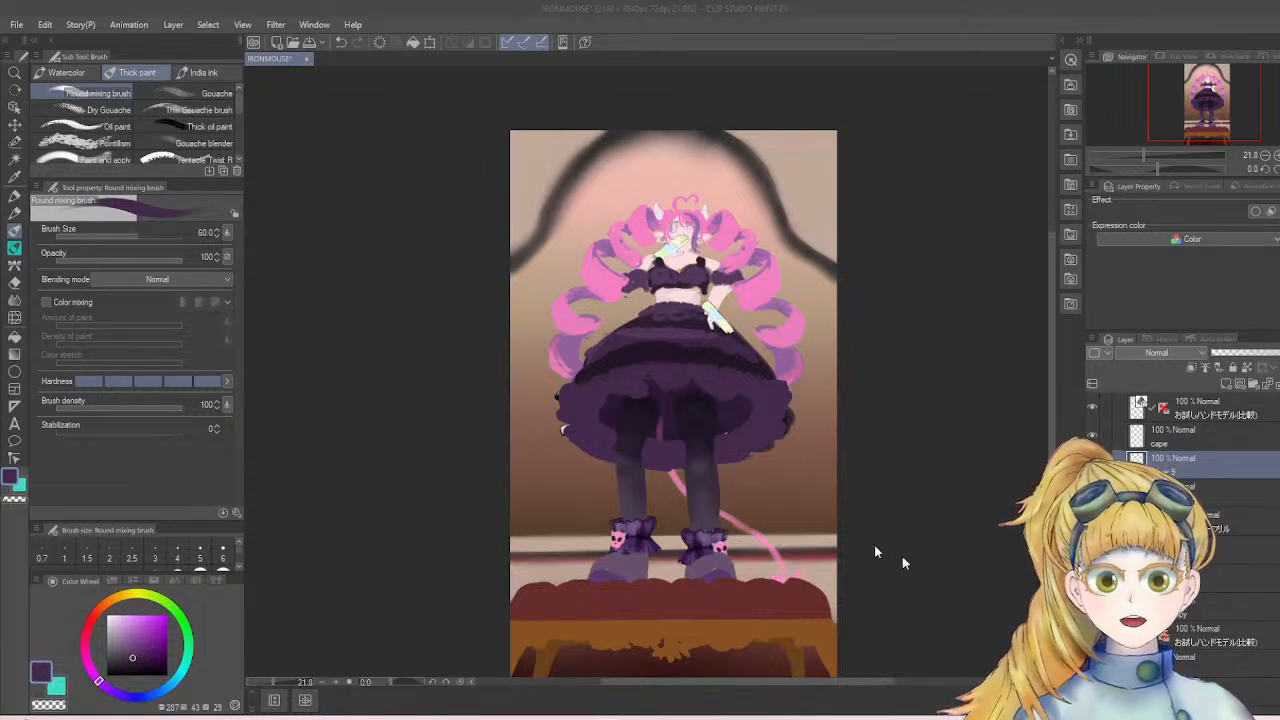
scroll(790, 430, up, 3)
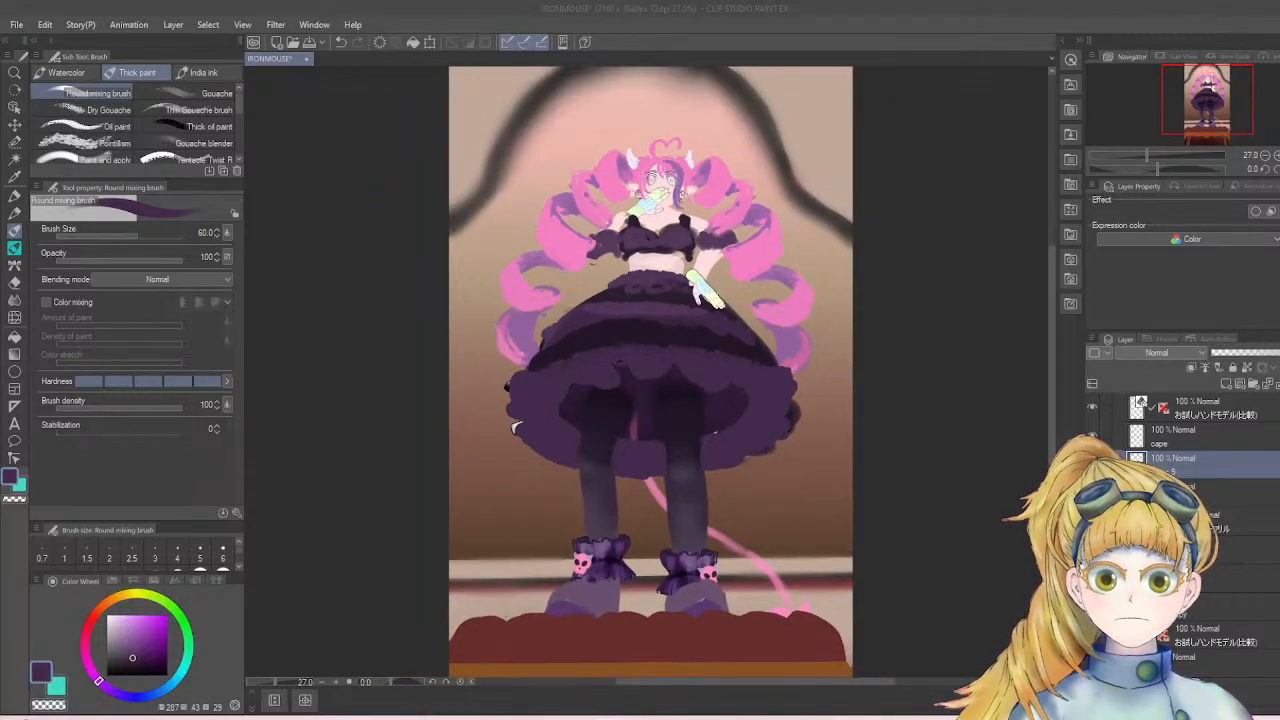
drag(1205, 522, 1202, 464)
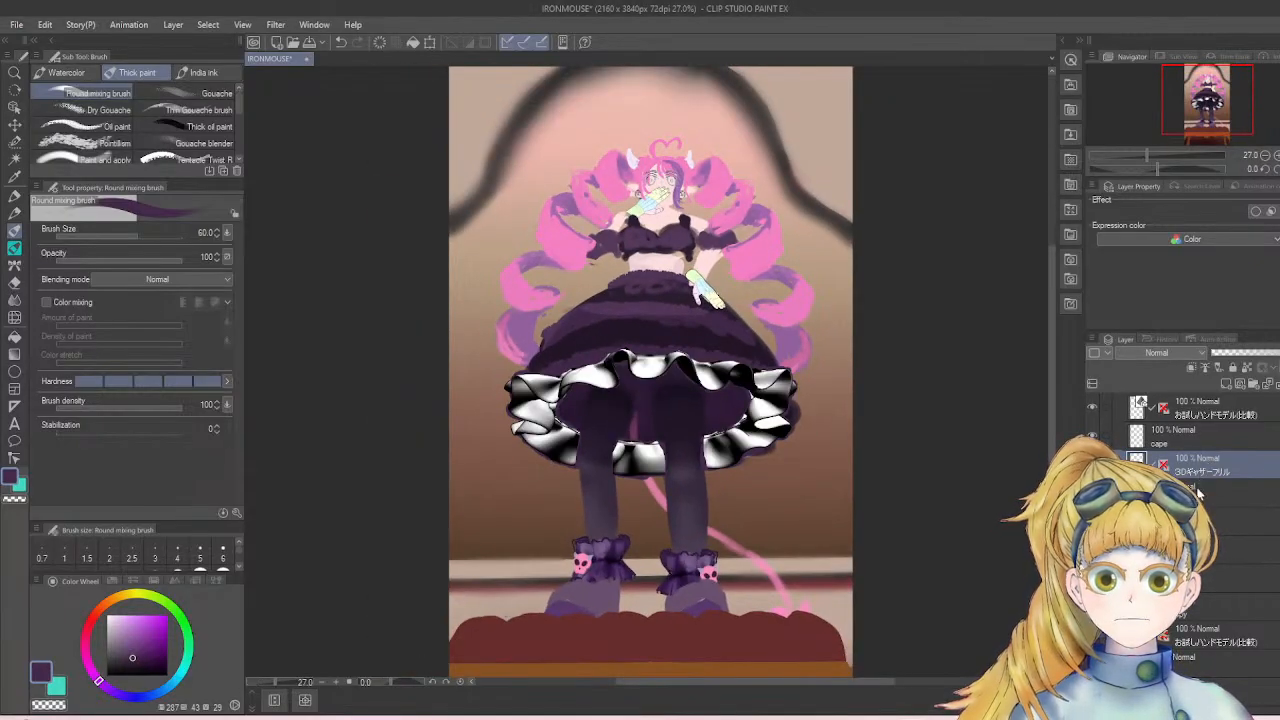
drag(1266, 356, 1255, 354)
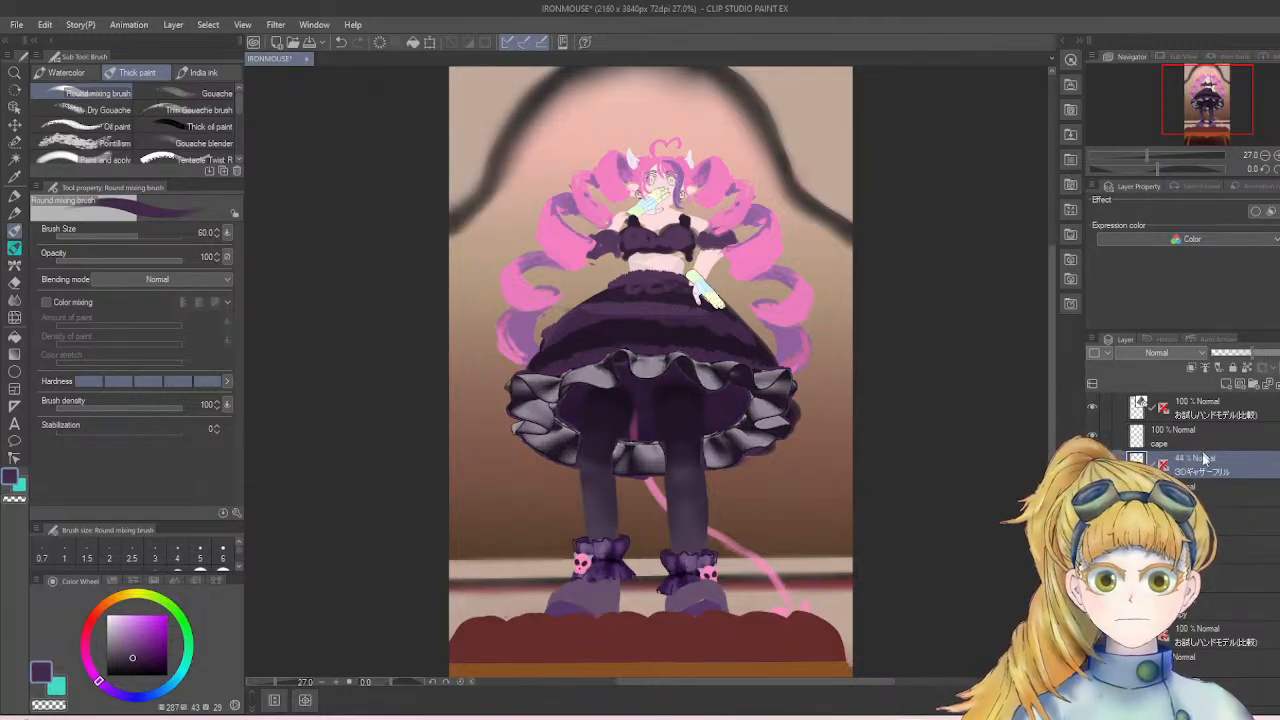
click(1152, 353)
click(1139, 398)
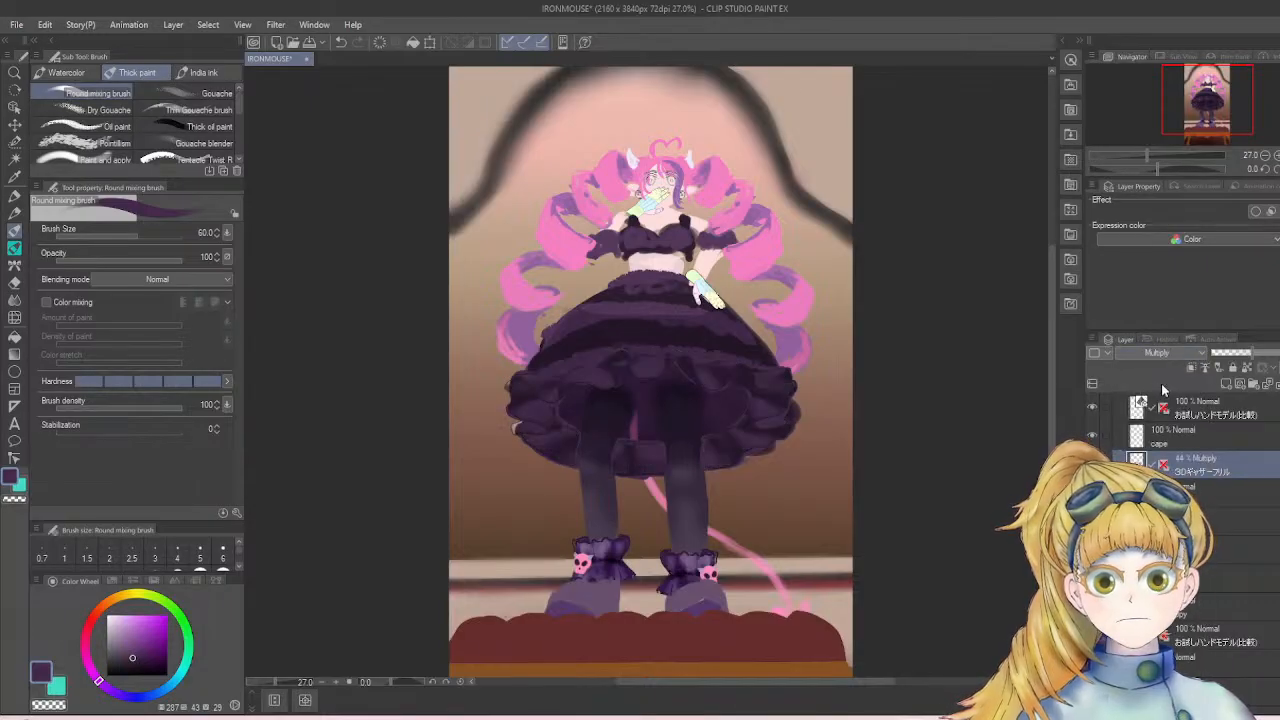
- Sample a darker purple, select the paint layer below the 3D frill, and shade the front frill's folds at the center and right
scroll(744, 404, up, 5)
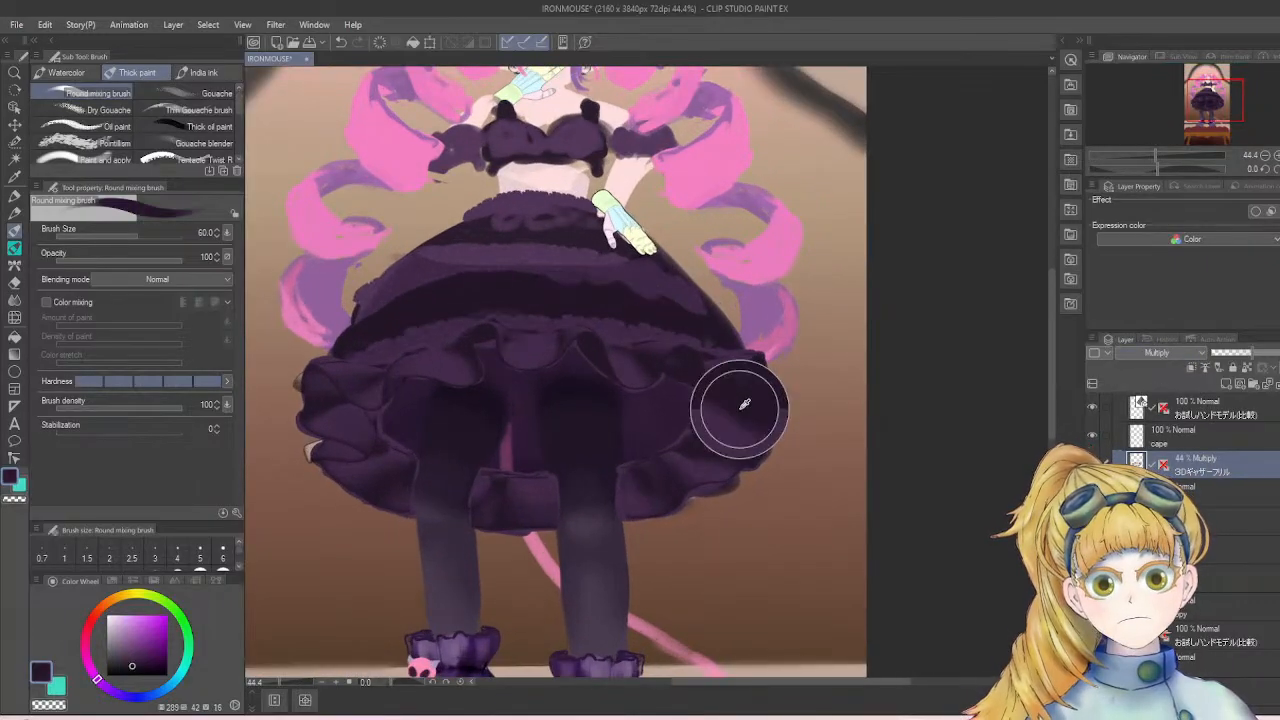
scroll(737, 408, up, 2)
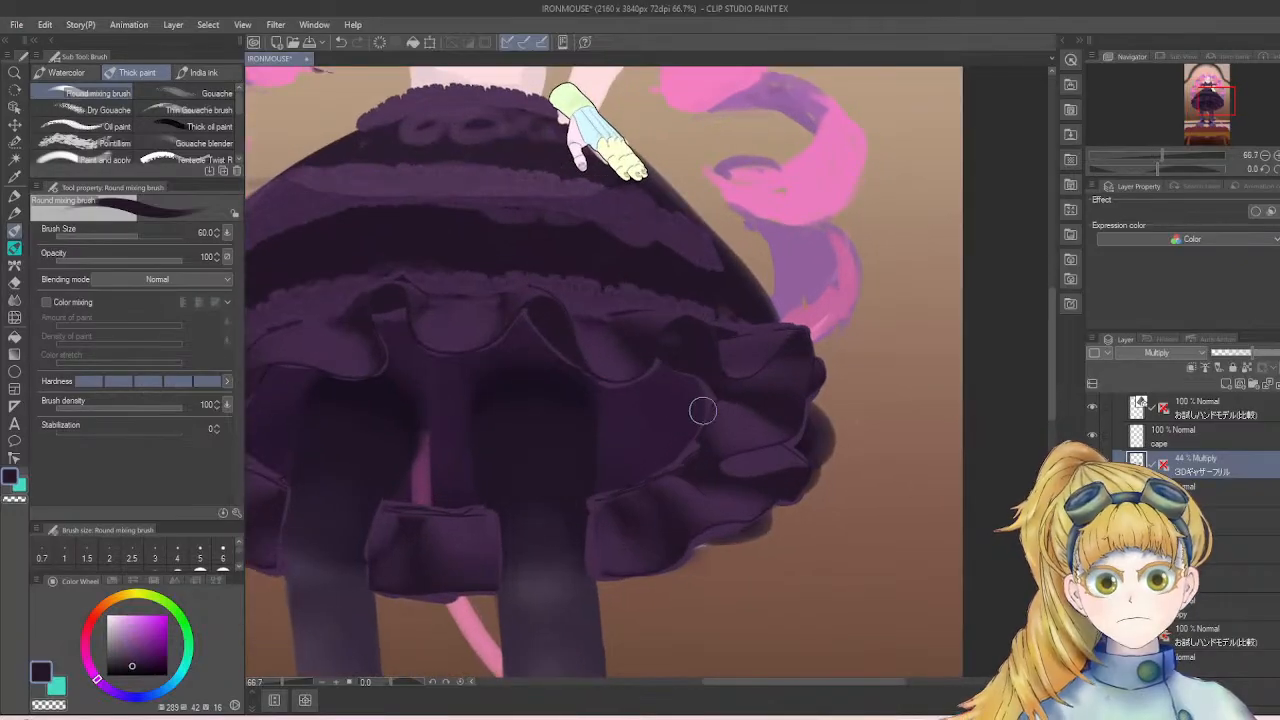
drag(837, 682, 771, 676)
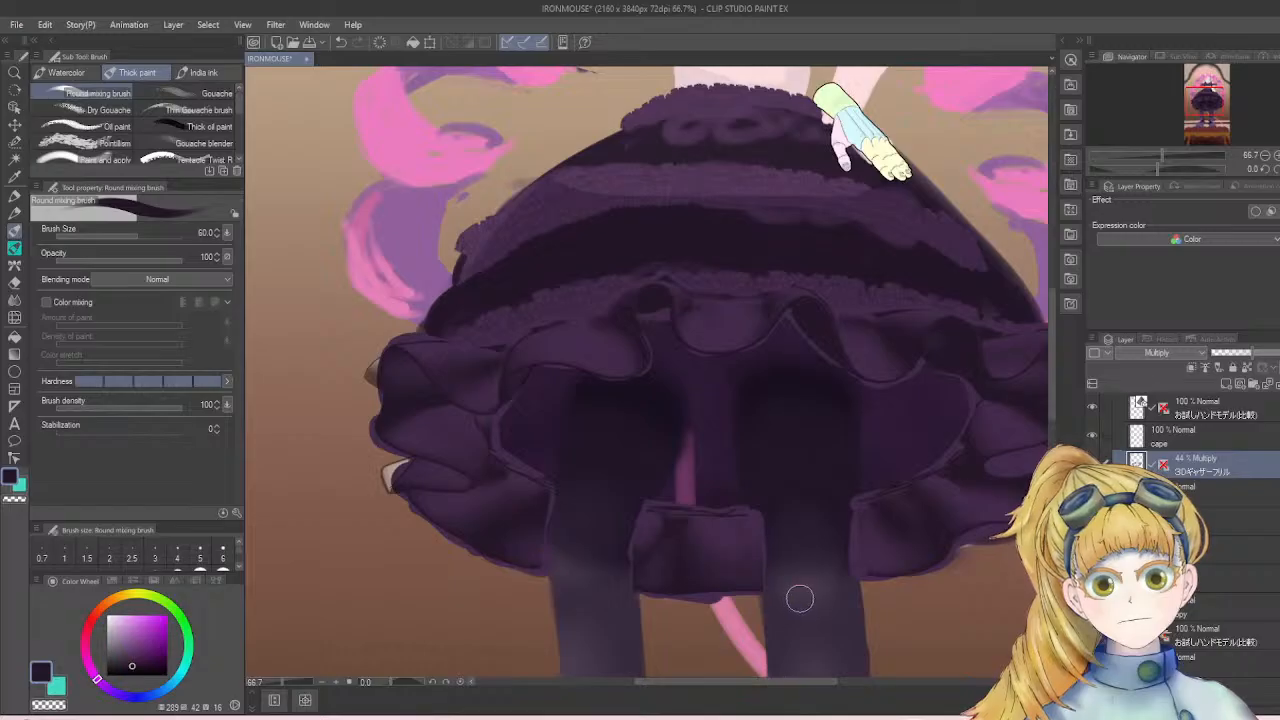
scroll(804, 592, down, 2)
scroll(804, 592, down, 2)
scroll(812, 586, up, 3)
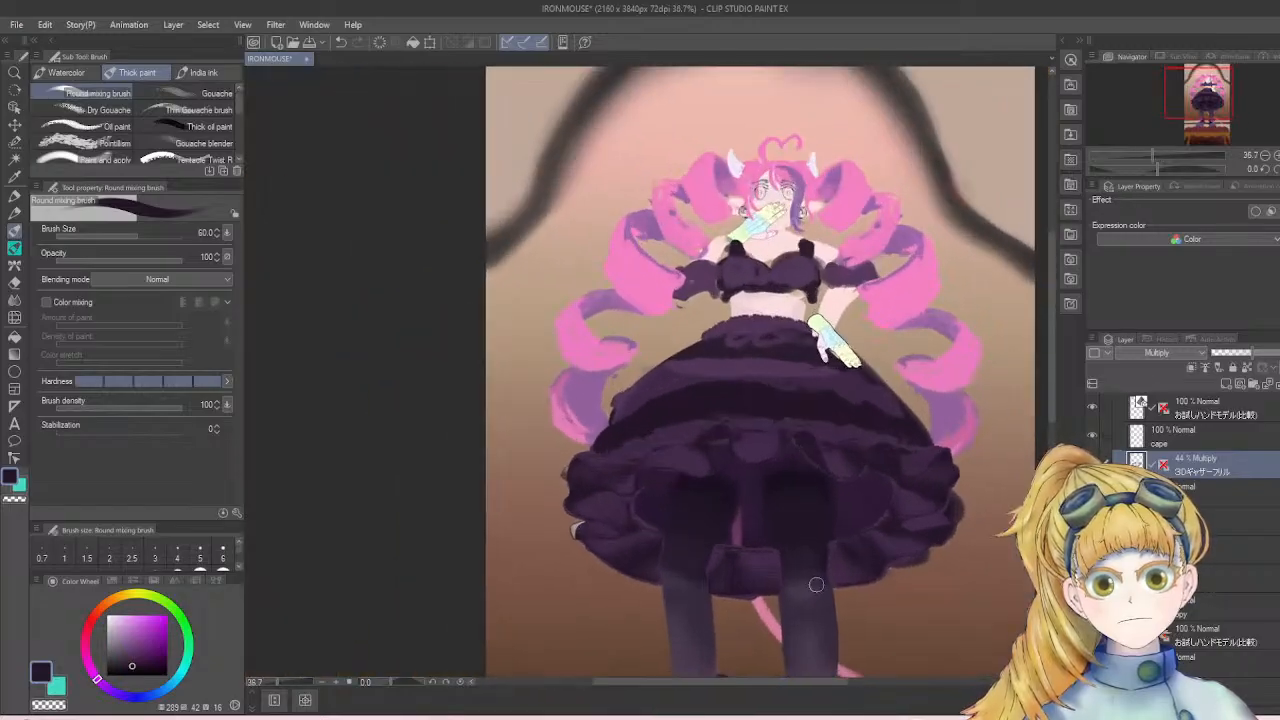
scroll(950, 522, up, 1)
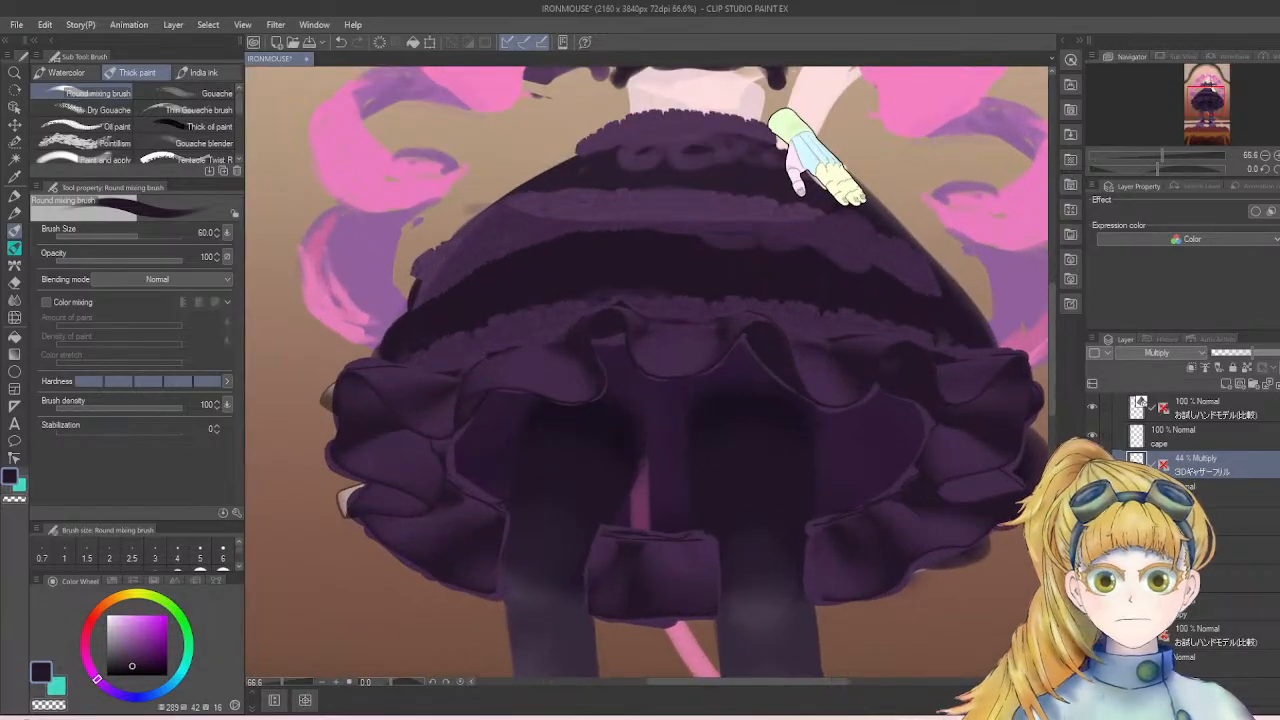
click(1230, 492)
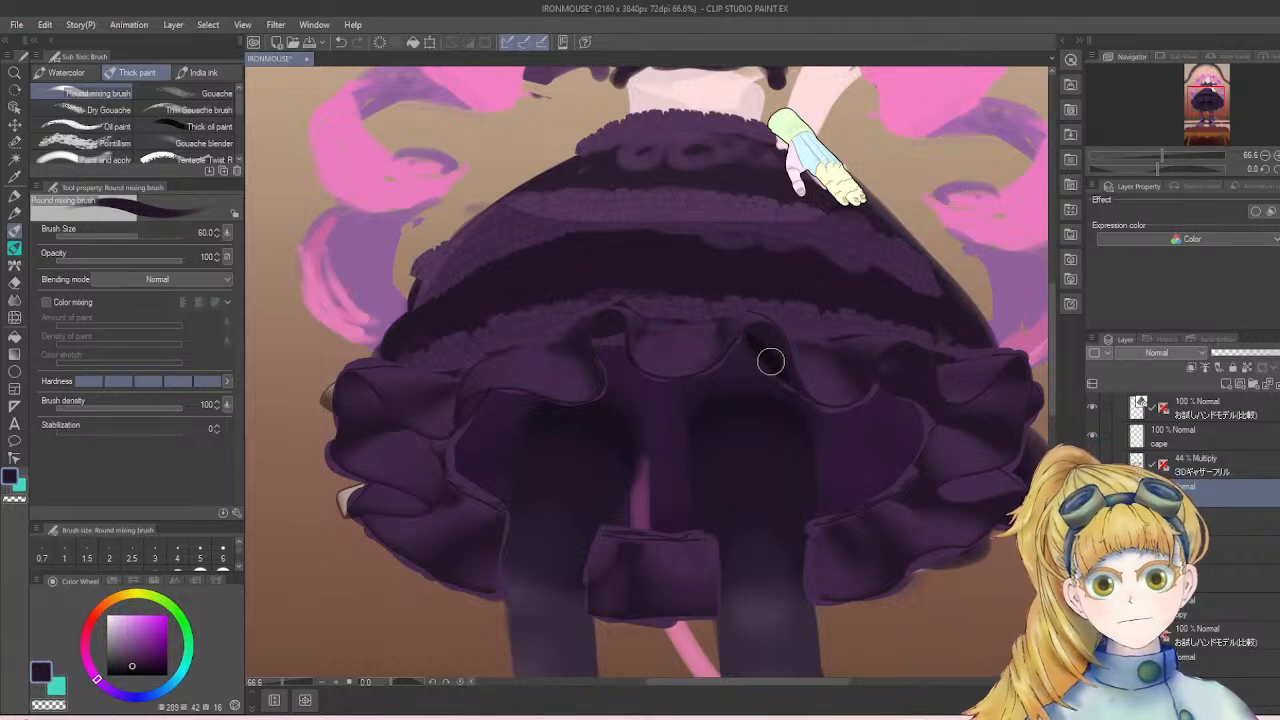
mouse_move(753, 339)
mouse_down()
mouse_move(796, 390)
mouse_move(824, 408)
mouse_up()
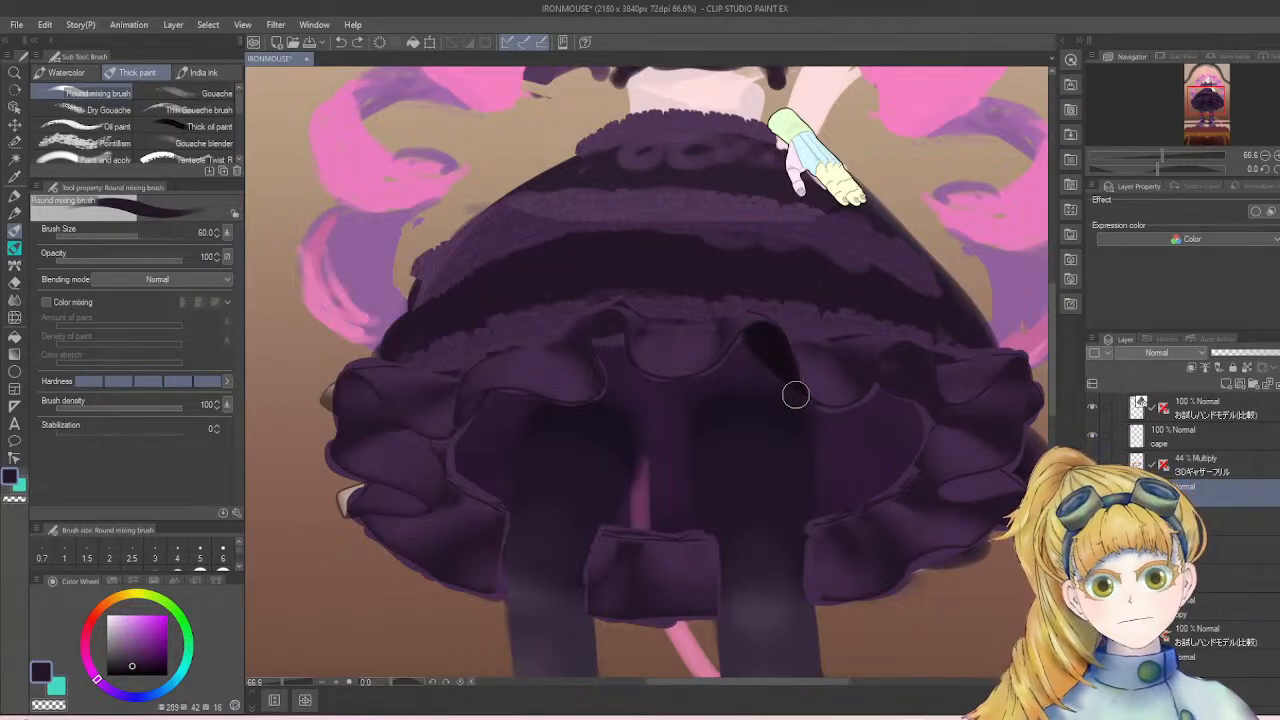
mouse_move(796, 394)
mouse_down()
mouse_move(841, 410)
mouse_move(892, 370)
mouse_move(903, 401)
mouse_move(880, 384)
mouse_move(866, 397)
mouse_move(911, 369)
mouse_move(892, 355)
mouse_move(906, 350)
mouse_move(934, 398)
mouse_move(926, 370)
mouse_move(890, 382)
mouse_move(909, 397)
mouse_move(892, 390)
mouse_move(910, 396)
mouse_move(919, 381)
mouse_move(927, 408)
mouse_move(981, 419)
mouse_move(934, 398)
mouse_move(956, 422)
mouse_move(1010, 422)
mouse_move(1007, 454)
mouse_move(982, 425)
mouse_move(1007, 455)
mouse_move(1018, 420)
mouse_move(1009, 438)
mouse_move(1006, 380)
mouse_move(996, 384)
mouse_move(1027, 385)
mouse_up()
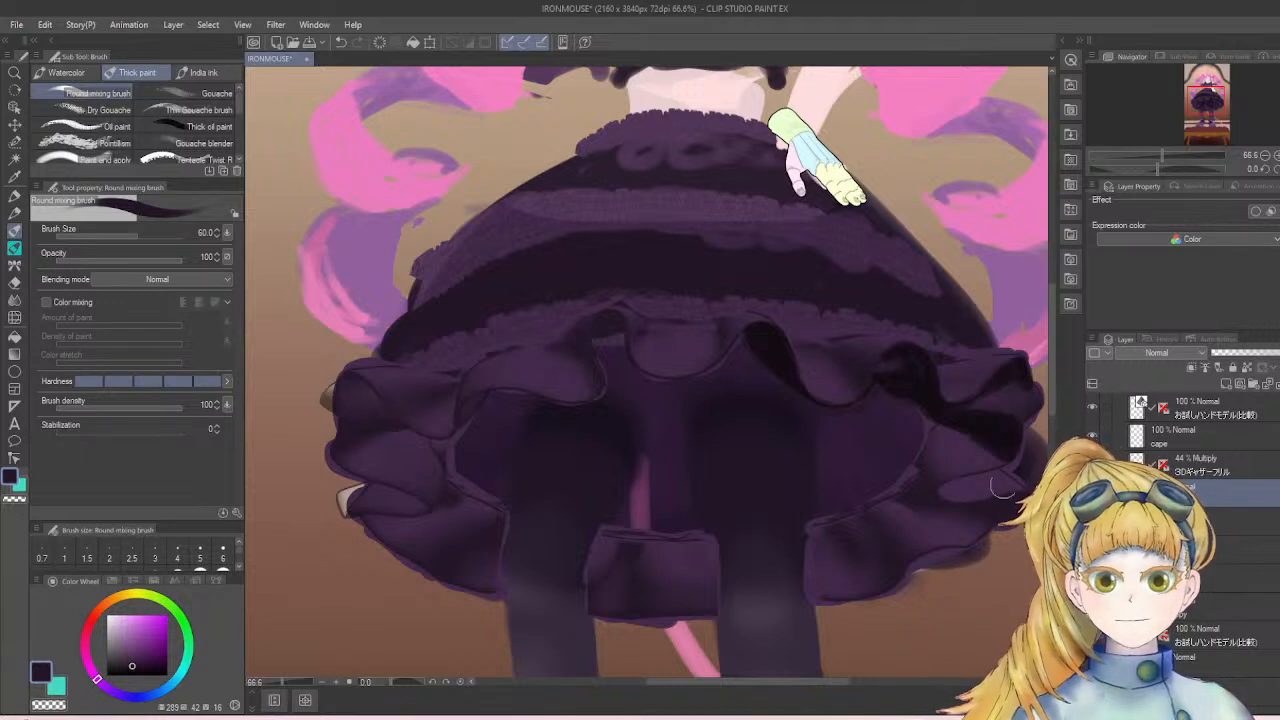
- Shade the back frill's folds in dark purple on the right side and between the legs
scroll(950, 420, down, 3)
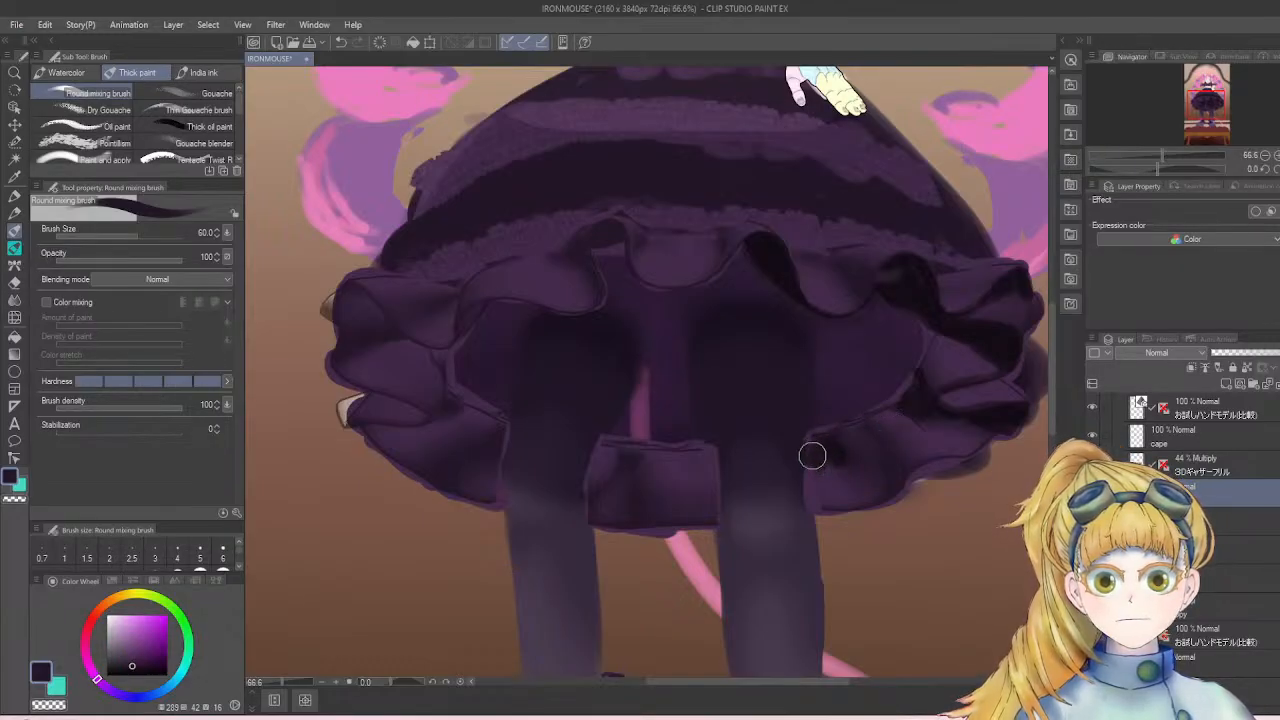
mouse_move(837, 456)
mouse_down()
mouse_move(926, 465)
mouse_move(864, 431)
mouse_move(905, 464)
mouse_move(871, 432)
mouse_move(880, 500)
mouse_move(930, 444)
mouse_move(925, 419)
mouse_move(930, 446)
mouse_move(985, 460)
mouse_move(905, 449)
mouse_move(928, 436)
mouse_move(907, 470)
mouse_move(955, 453)
mouse_up()
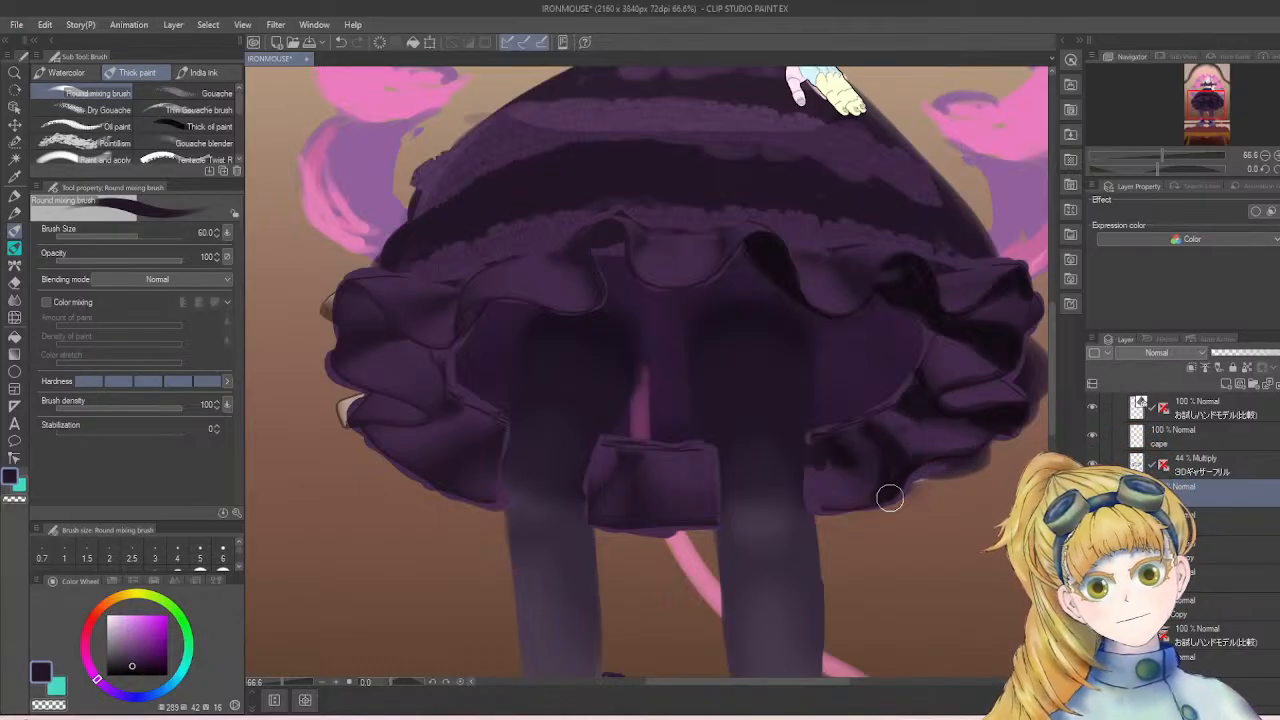
mouse_move(890, 497)
mouse_down()
mouse_move(818, 511)
mouse_move(864, 507)
mouse_move(838, 514)
mouse_move(884, 471)
mouse_up()
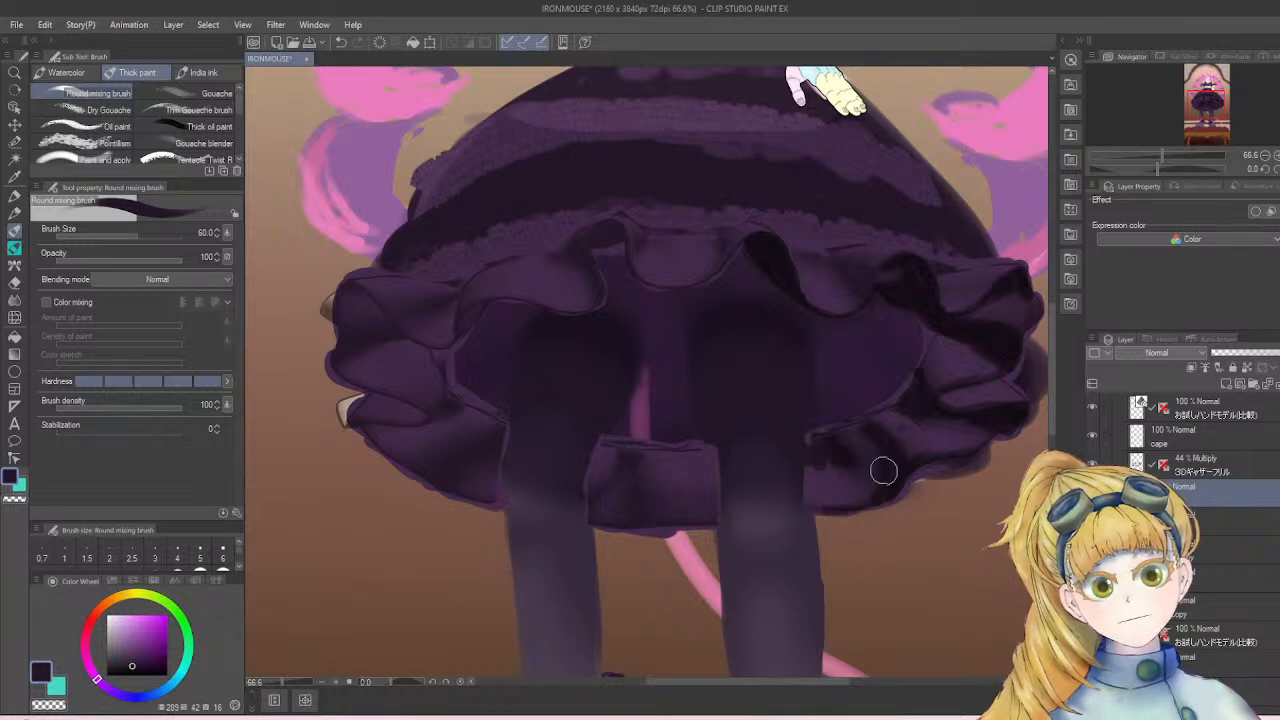
drag(830, 692, 800, 688)
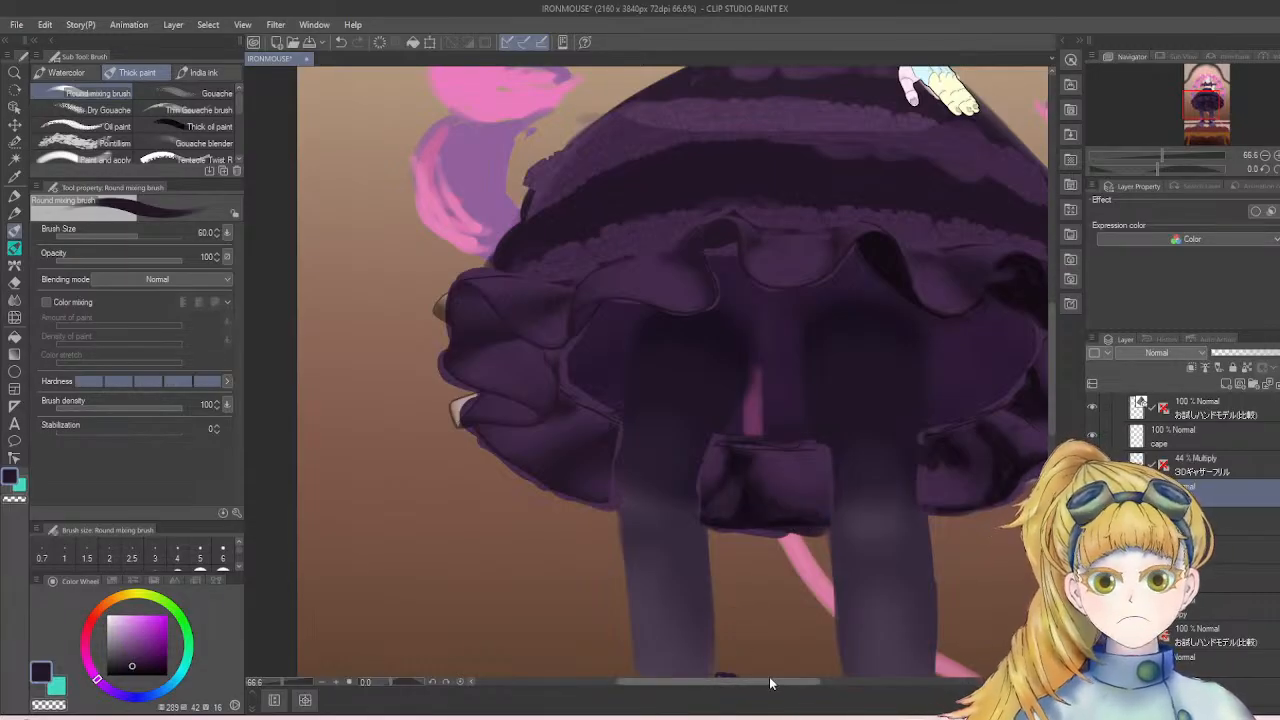
- Shade the back frill left of the legs in dark purple, undoing and repainting the strokes along its lower edge
scroll(766, 681, left, 3)
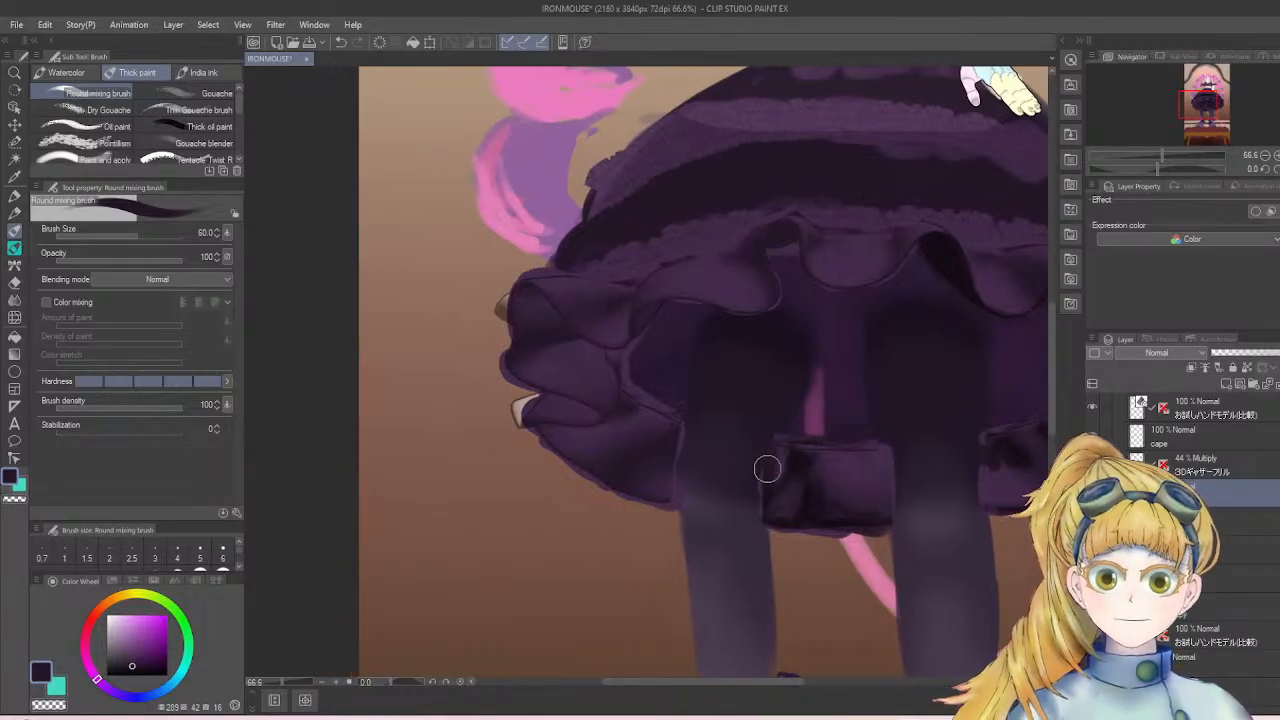
drag(676, 455, 672, 505)
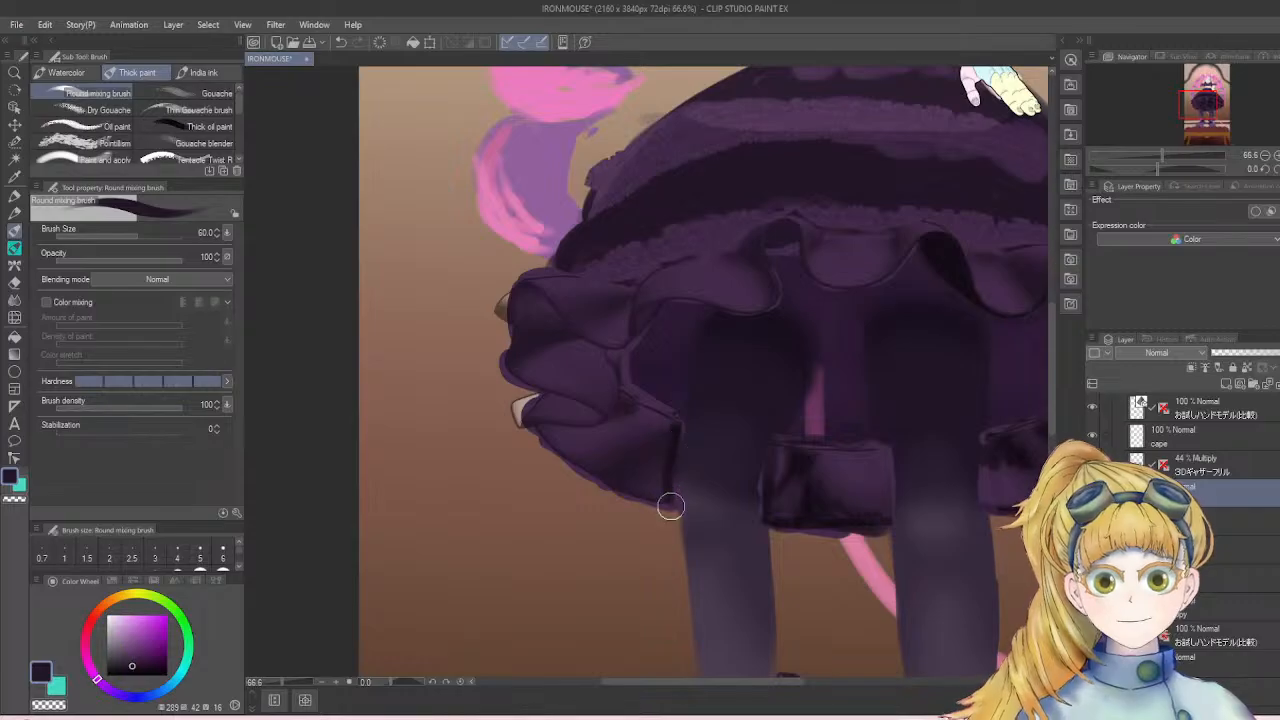
mouse_move(547, 428)
mouse_down()
mouse_move(613, 494)
mouse_move(661, 490)
mouse_up()
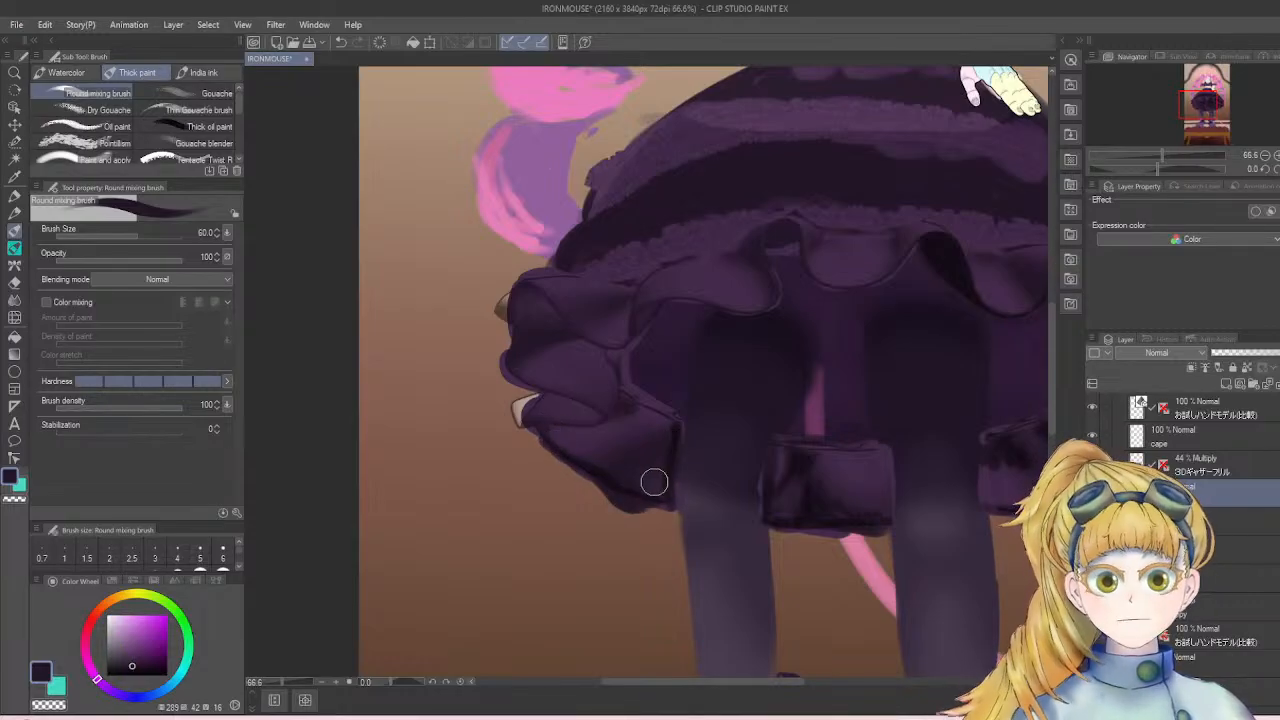
key(ctrl+z)
key(ctrl+z)
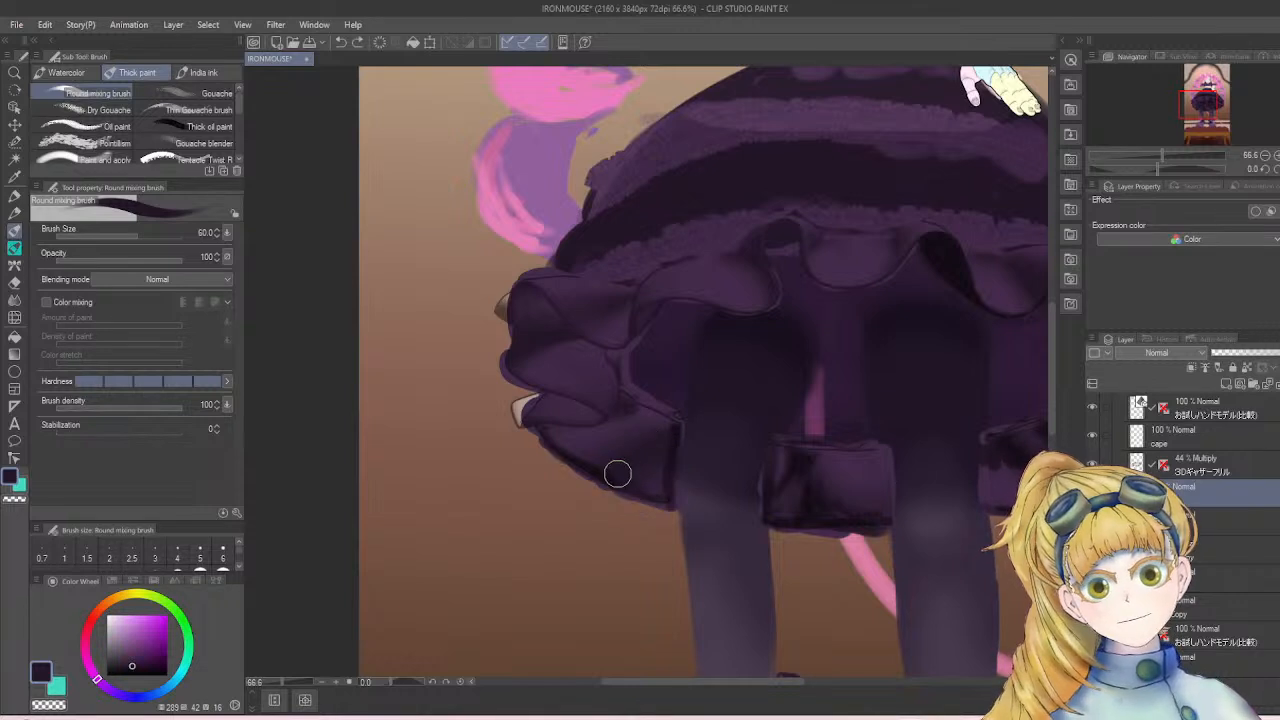
drag(613, 489, 672, 508)
key(ctrl+z)
mouse_move(608, 476)
mouse_down()
mouse_move(668, 507)
mouse_move(608, 470)
mouse_move(644, 445)
mouse_move(580, 461)
mouse_move(631, 435)
mouse_move(640, 471)
mouse_up()
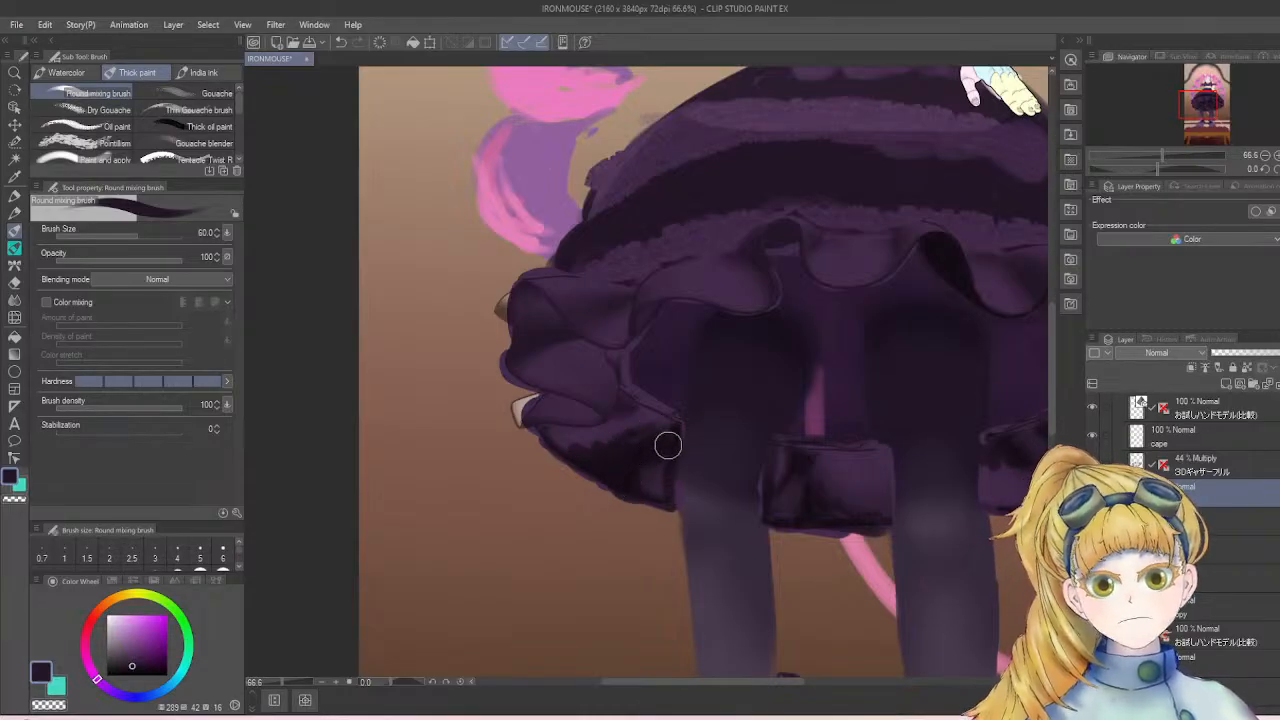
- Outline and shade the front frill's left and center folds in dark purple along the 3D frill's contours
mouse_move(532, 422)
mouse_down()
mouse_move(602, 420)
mouse_move(506, 369)
mouse_move(515, 326)
mouse_move(571, 323)
mouse_move(546, 299)
mouse_move(600, 347)
mouse_move(627, 335)
mouse_move(634, 306)
mouse_move(693, 301)
mouse_up()
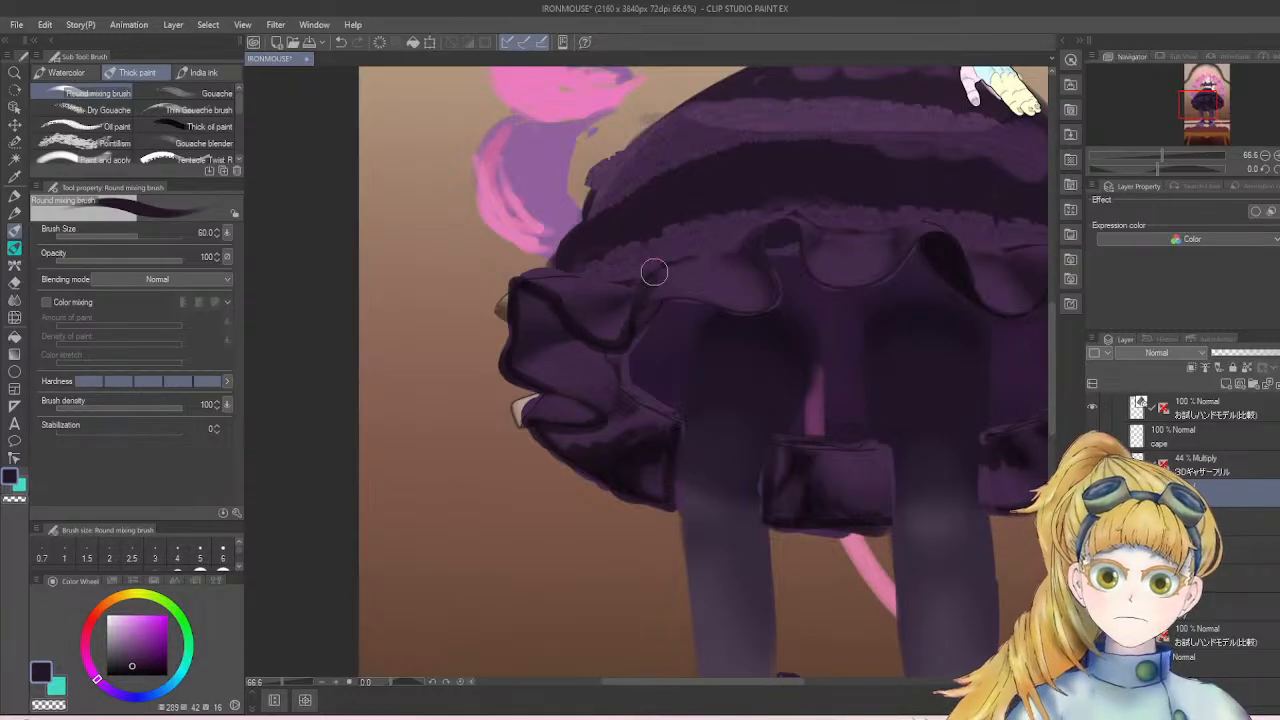
mouse_move(674, 295)
mouse_down()
mouse_move(774, 303)
mouse_move(766, 265)
mouse_up()
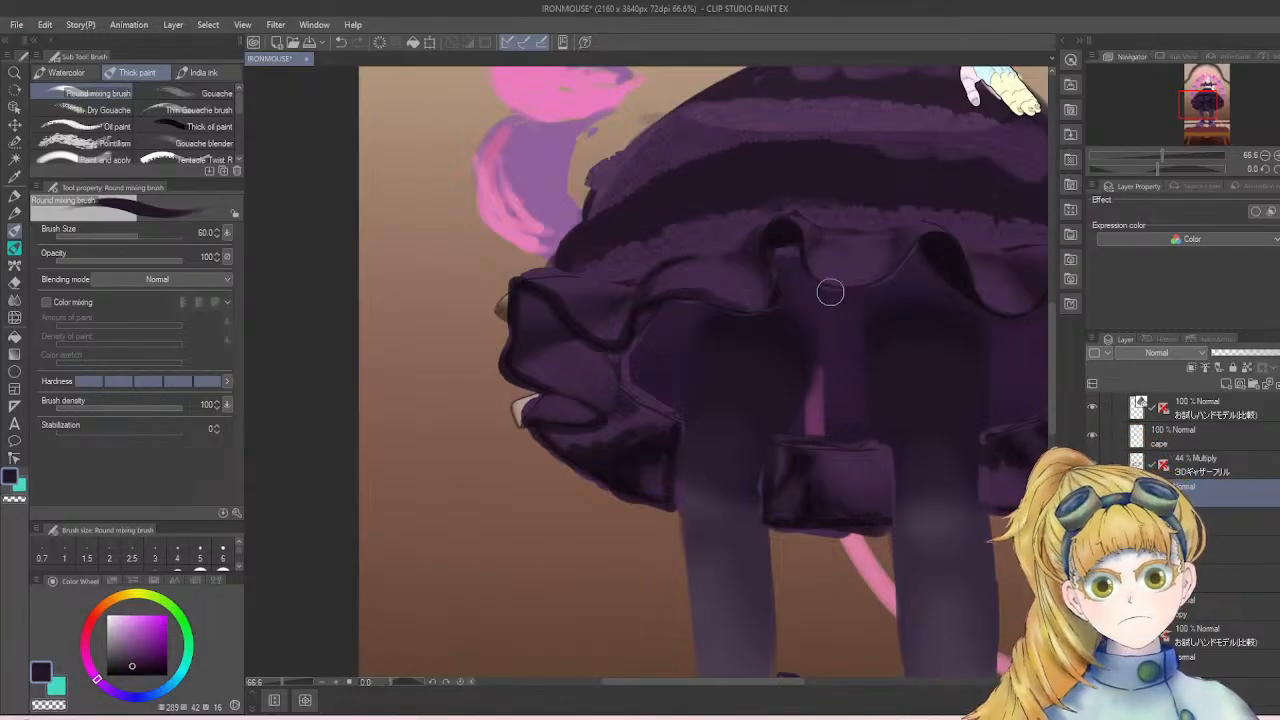
mouse_move(830, 292)
mouse_down()
mouse_move(909, 268)
mouse_move(887, 278)
mouse_move(933, 238)
mouse_up()
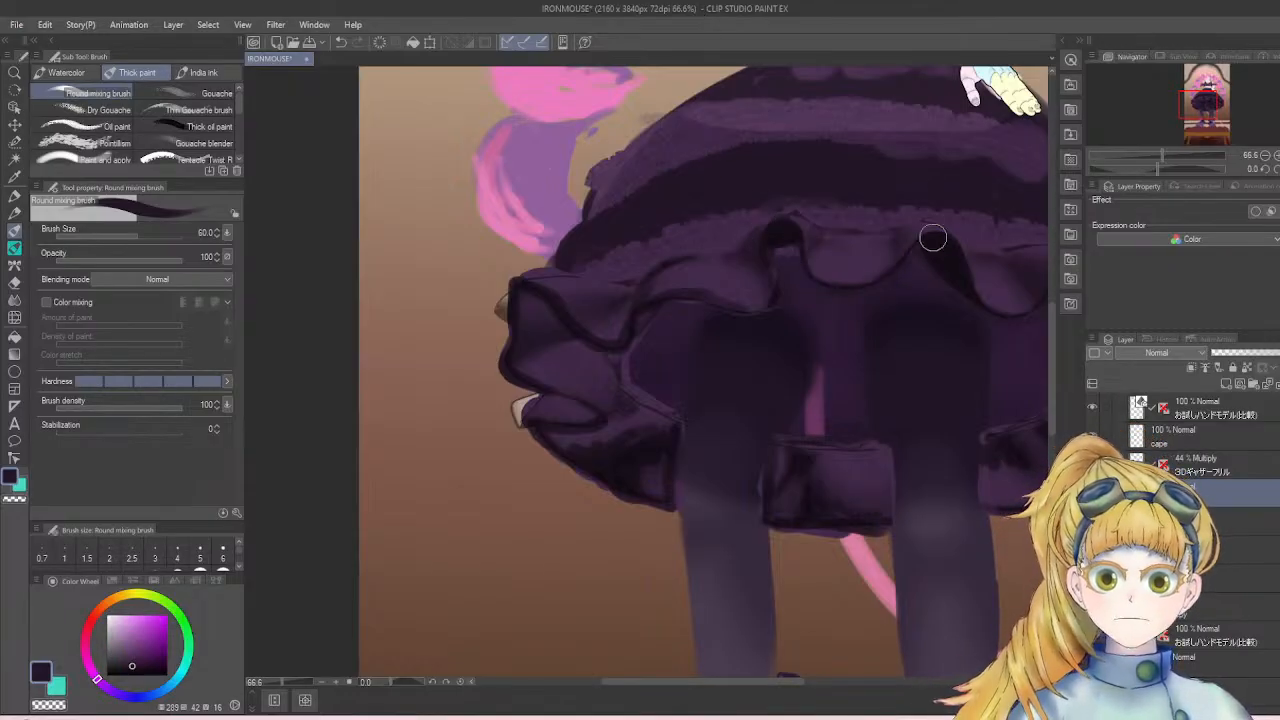
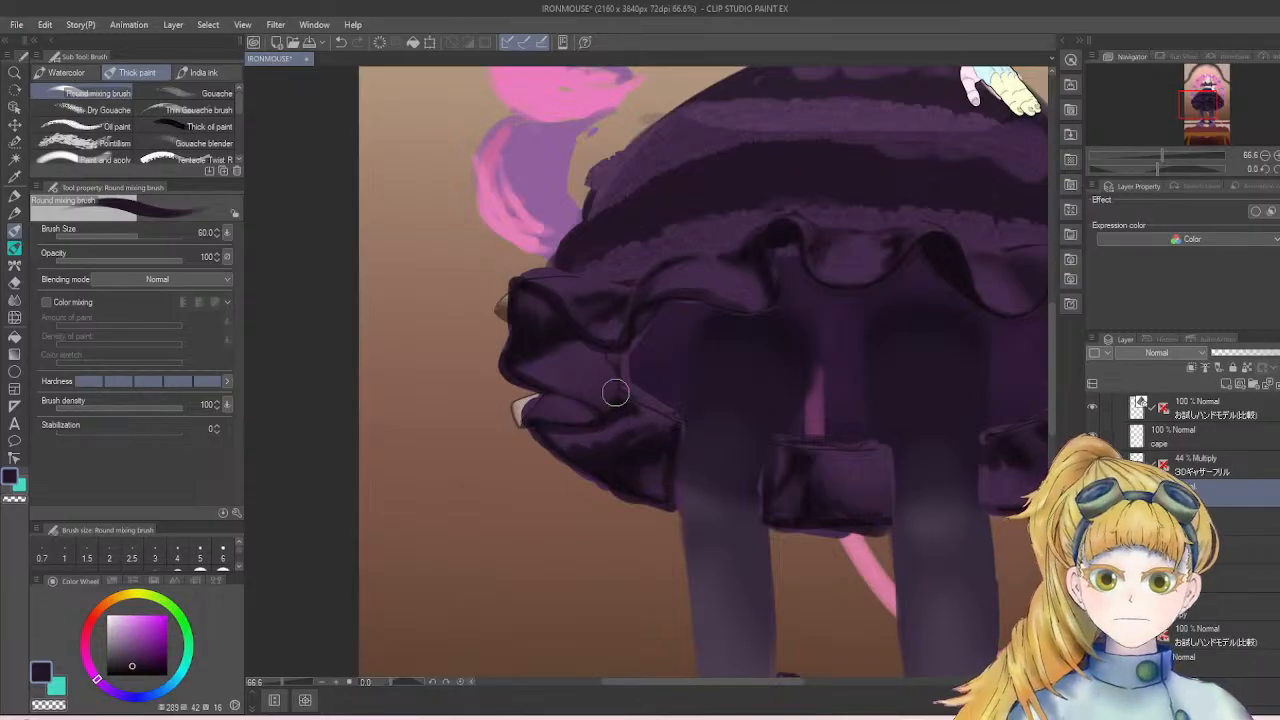
- Examine the shaded frill against the whole figure, and look over the bodice, hair and hands
scroll(613, 400, down, 3)
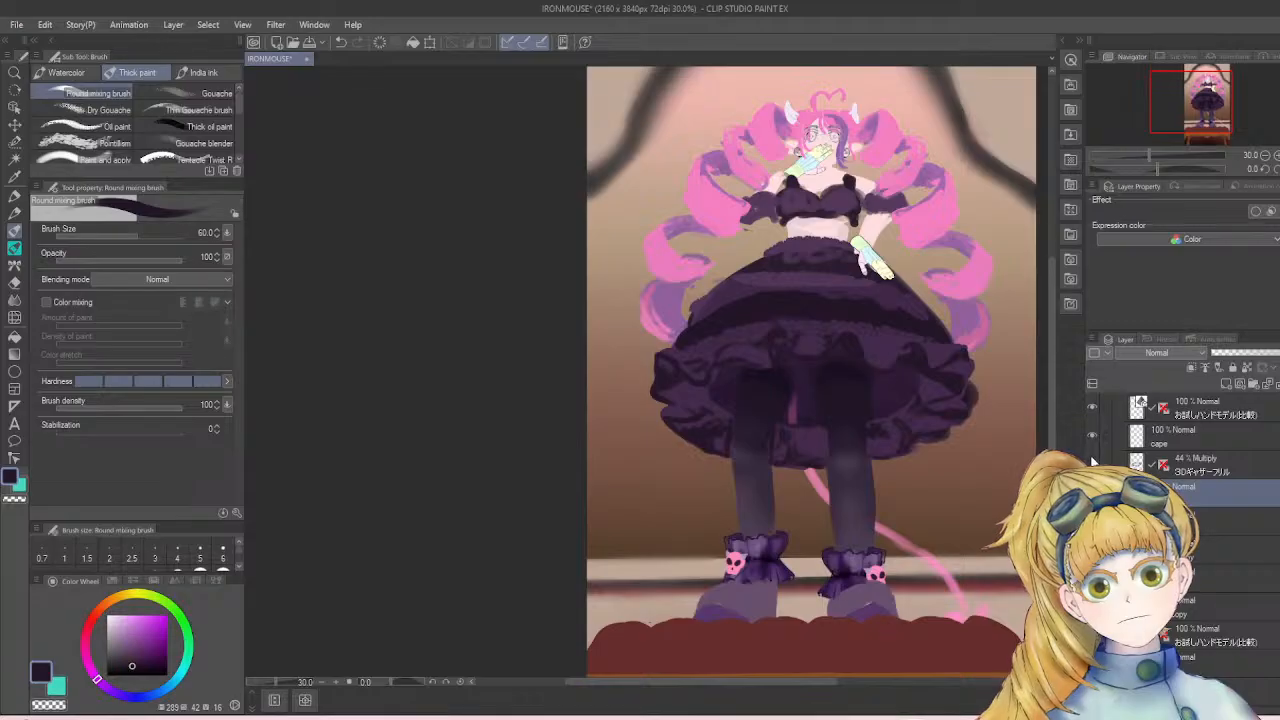
scroll(783, 300, up, 3)
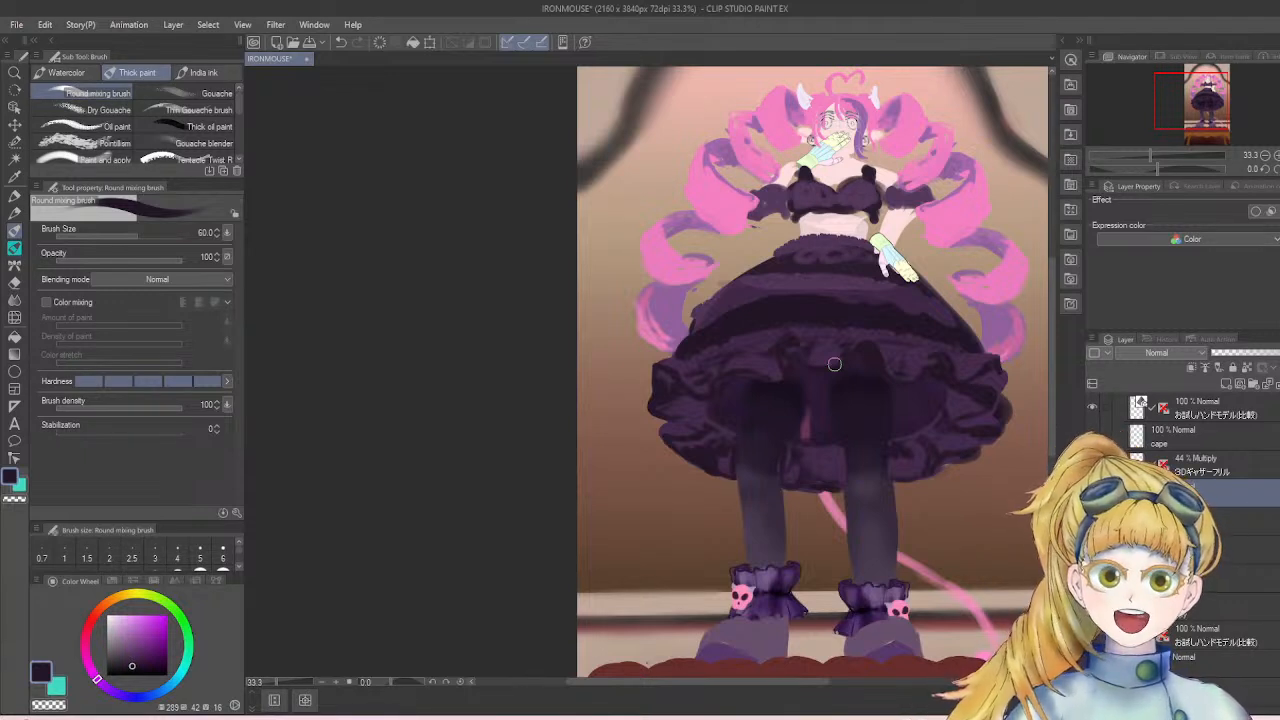
scroll(834, 364, down, 1)
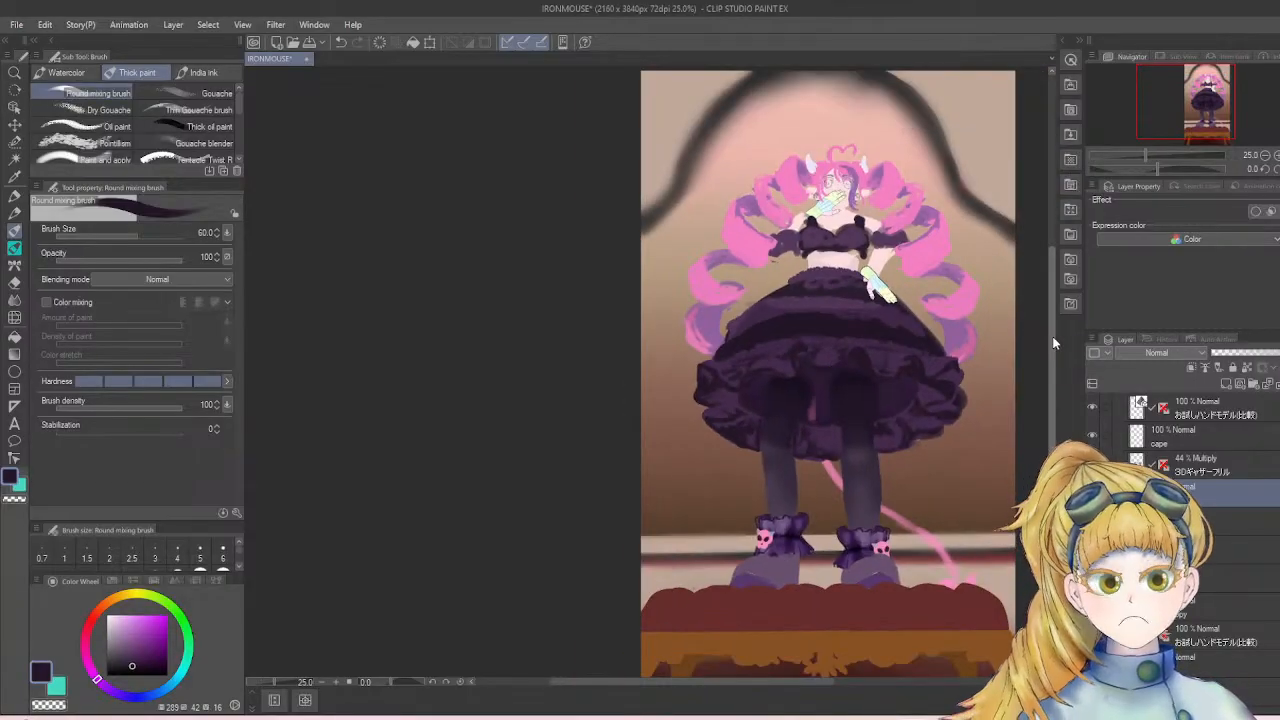
drag(1052, 336, 1049, 356)
scroll(953, 318, down, 1)
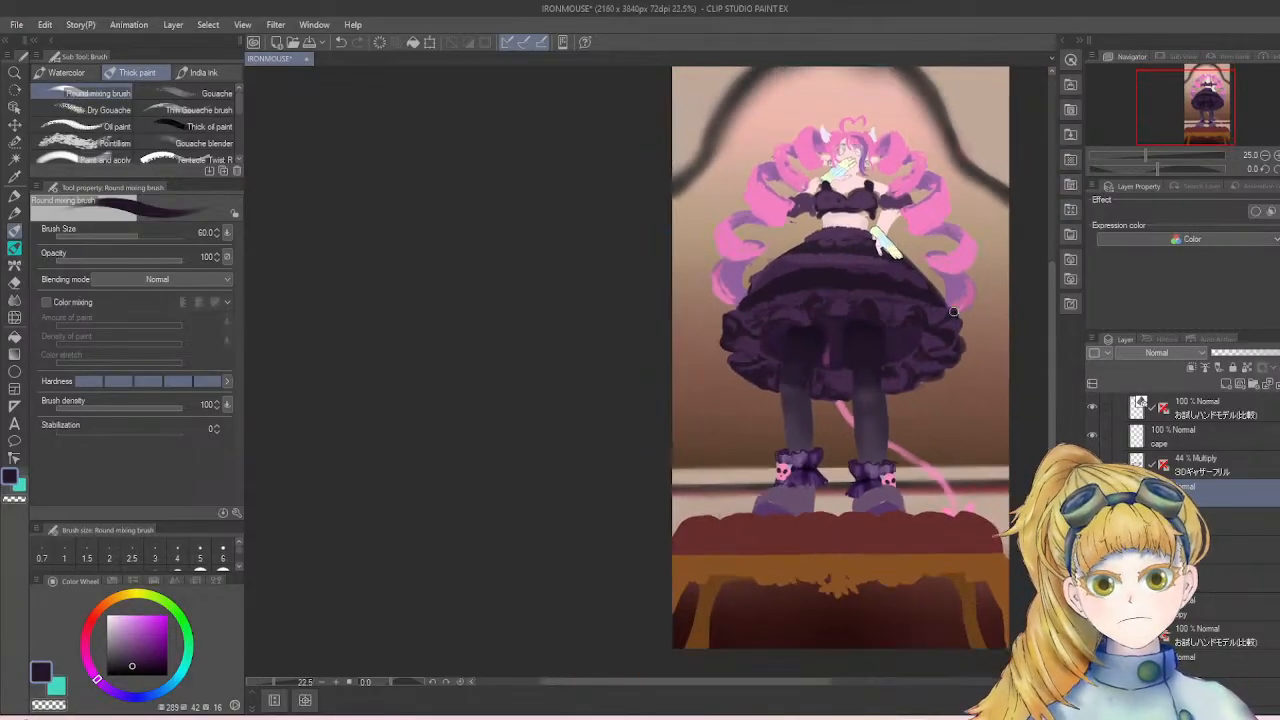
scroll(953, 312, up, 1)
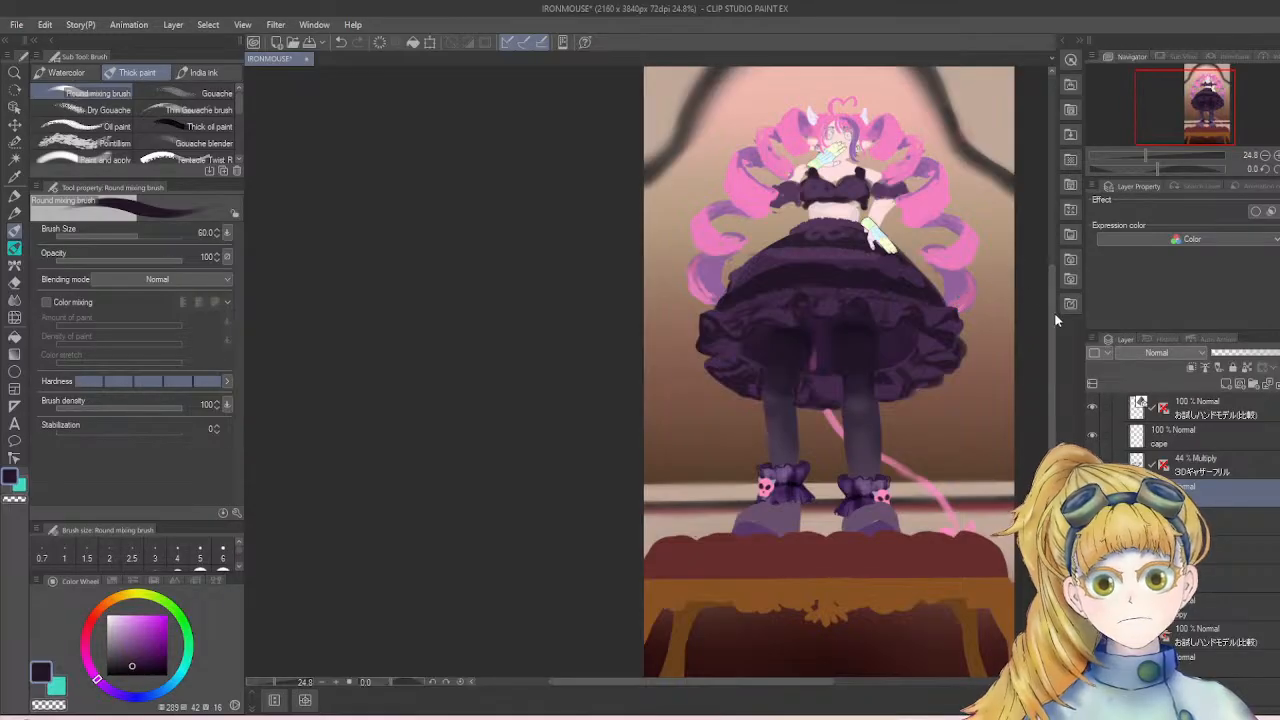
drag(1050, 323, 1050, 307)
scroll(906, 434, up, 3)
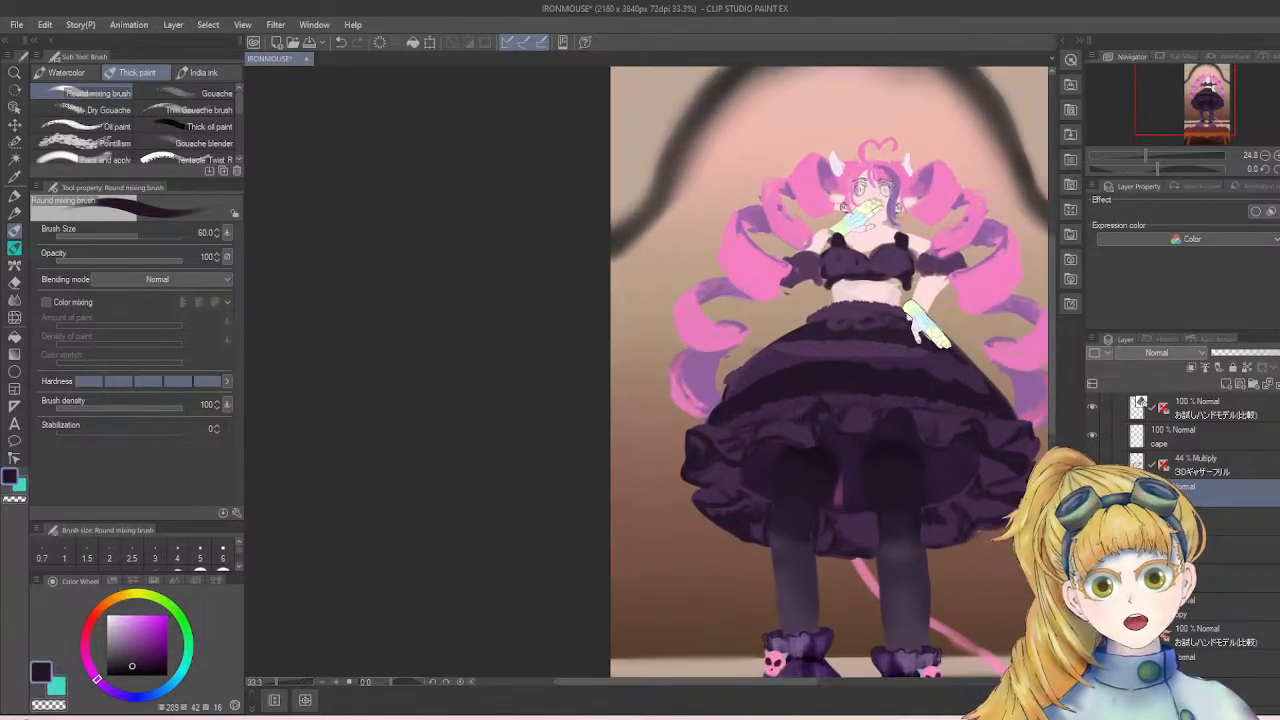
scroll(906, 434, up, 2)
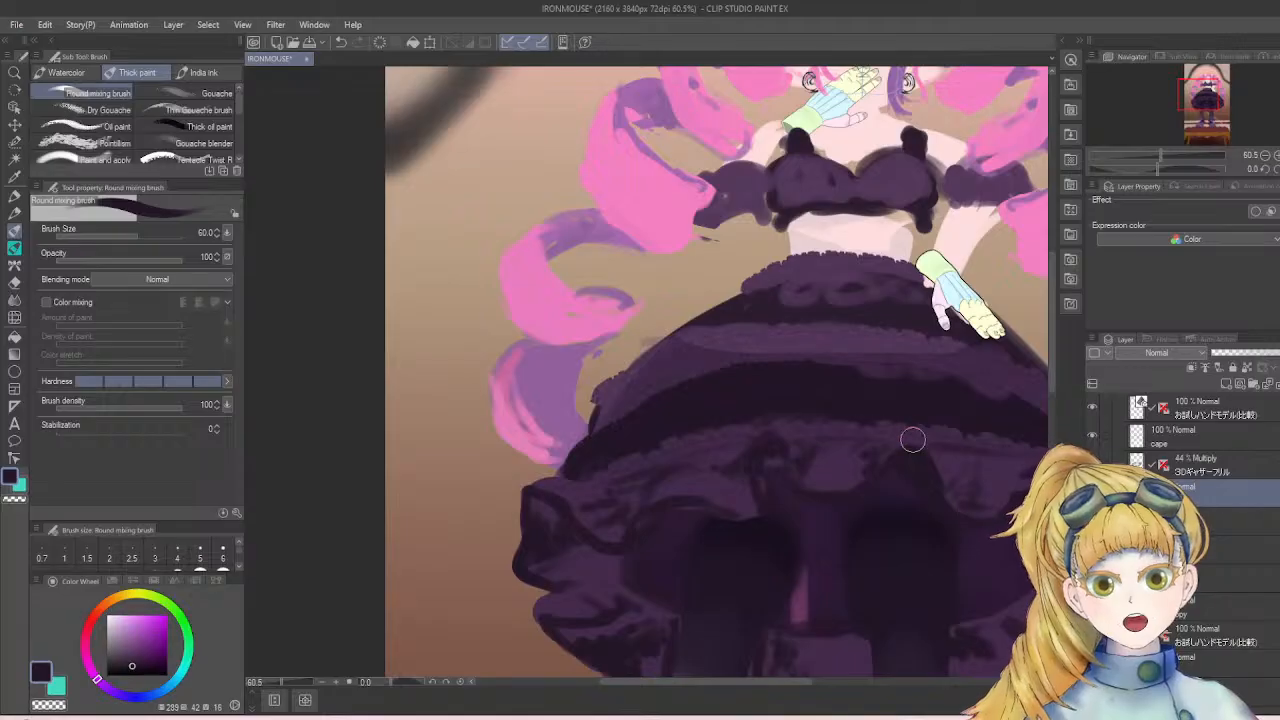
drag(1049, 285, 1060, 251)
scroll(848, 322, up, 1)
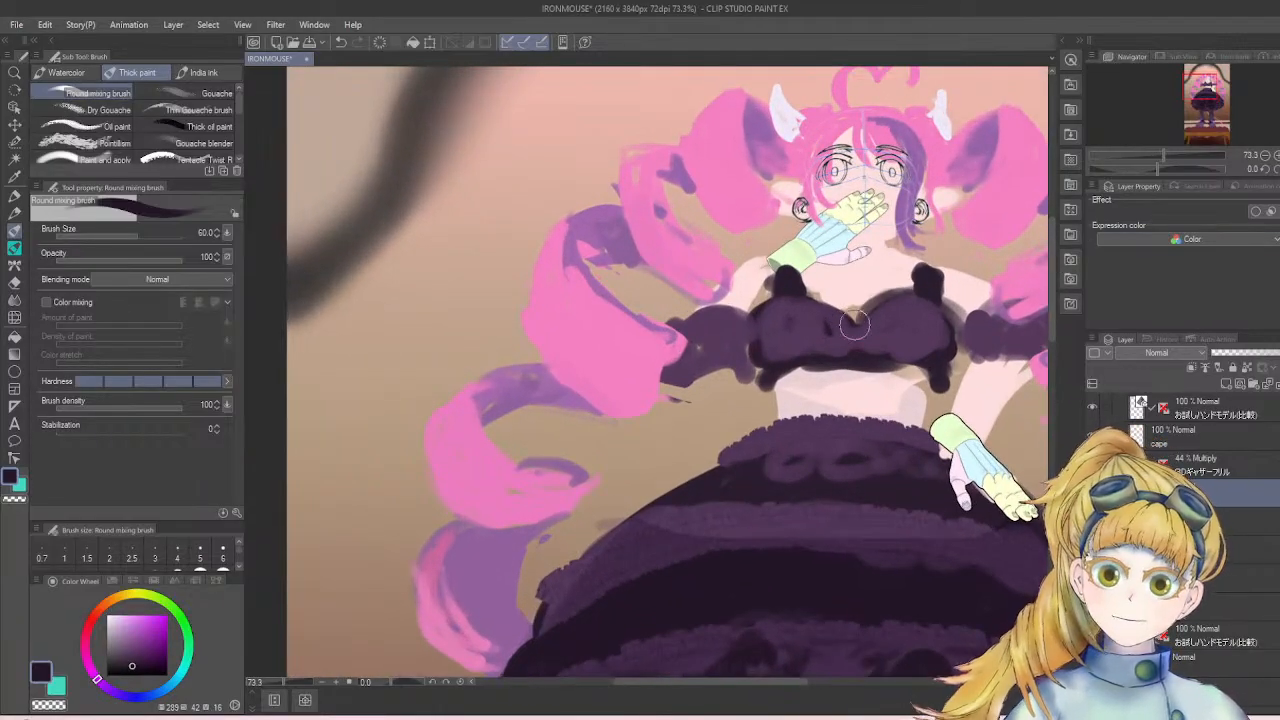
scroll(955, 505, down, 2)
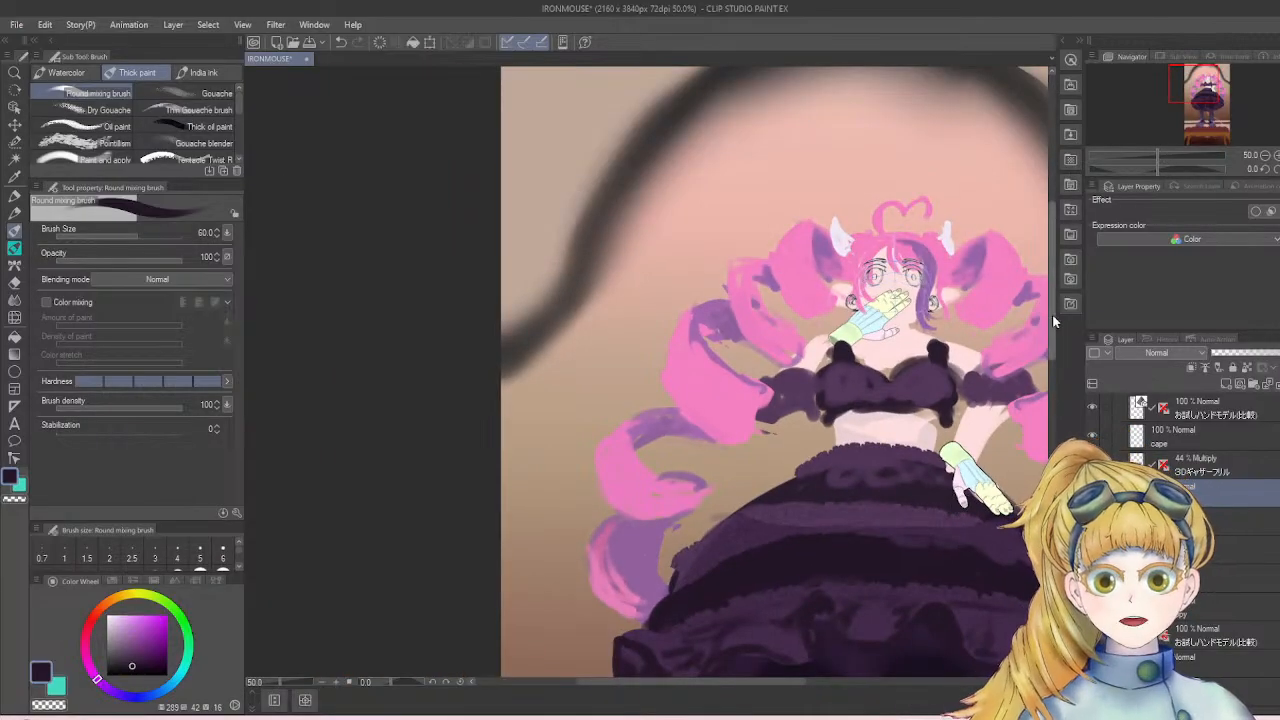
- Examine the shaded skirt, bodice, hair and hands across the figure at different magnifications
drag(1051, 323, 1048, 368)
scroll(877, 379, down, 2)
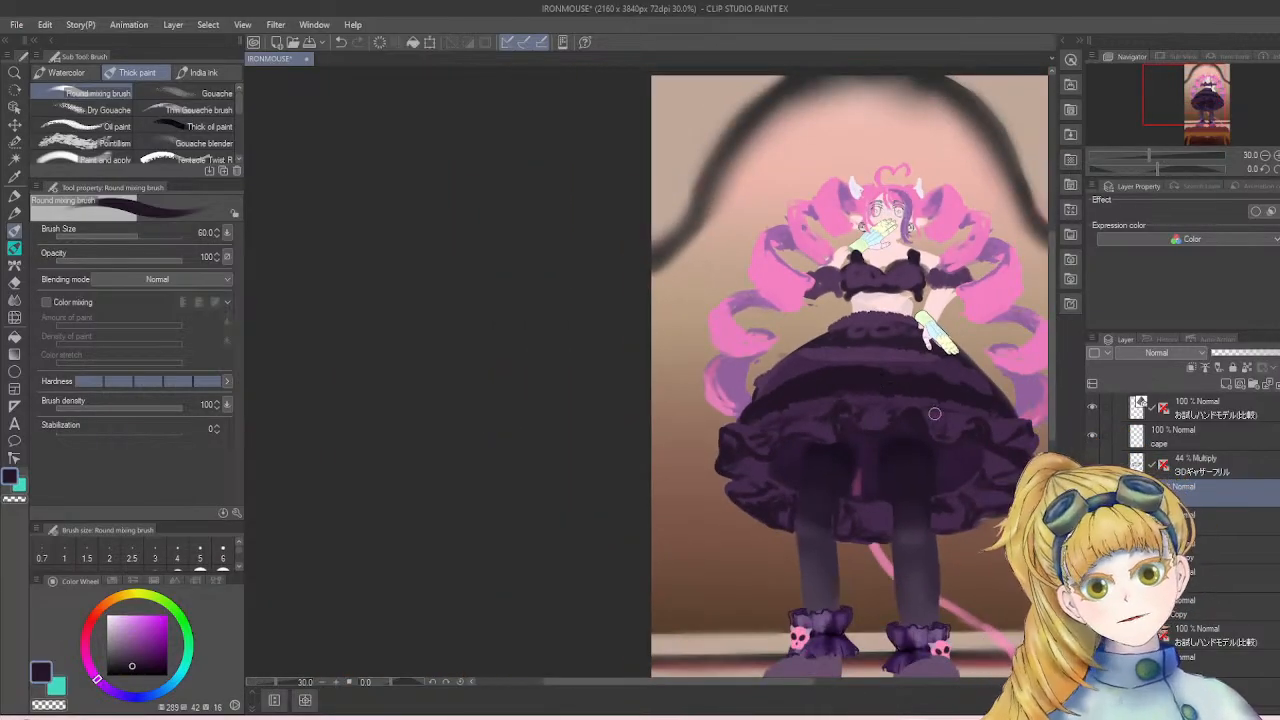
scroll(935, 402, up, 1)
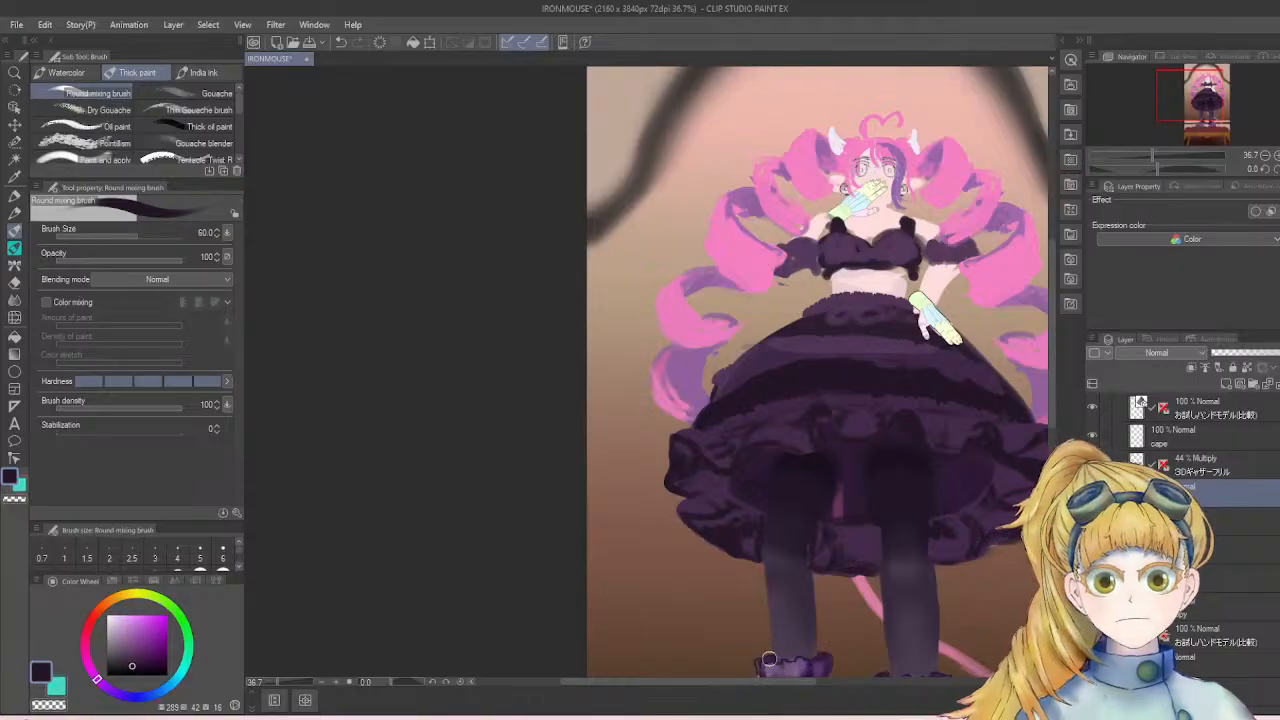
drag(780, 681, 827, 686)
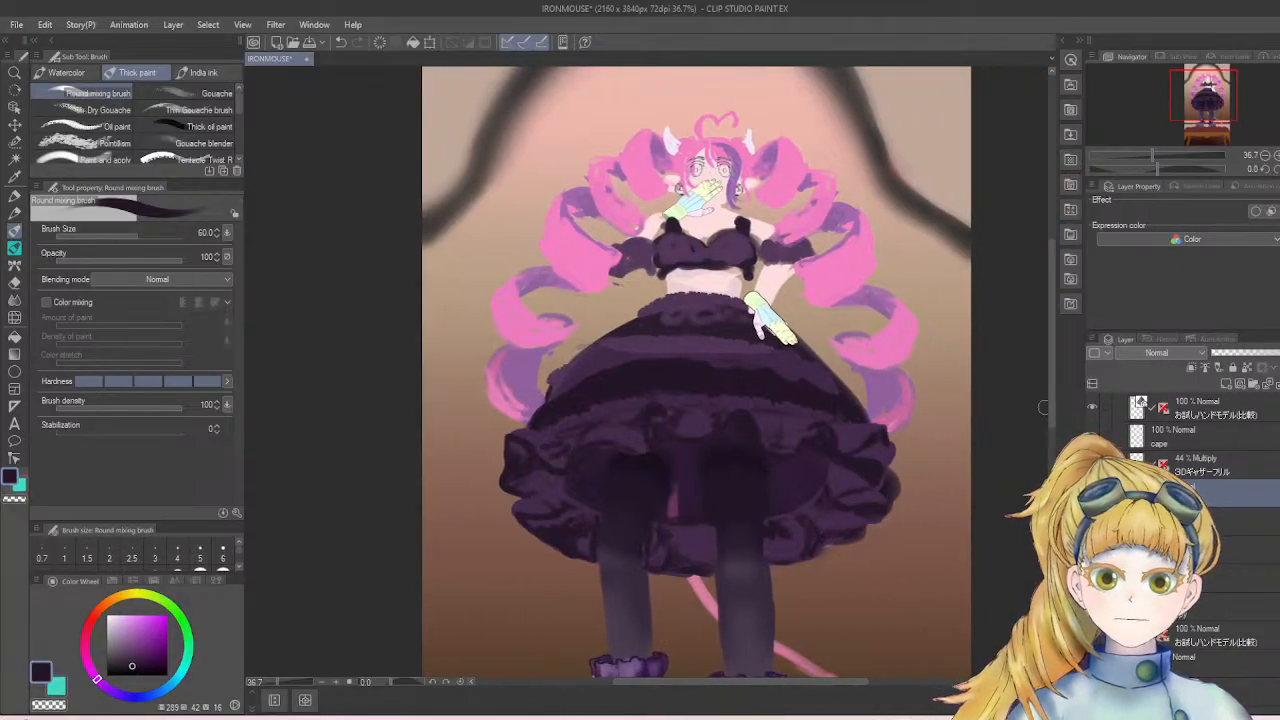
drag(1048, 401, 1049, 360)
scroll(739, 329, up, 1)
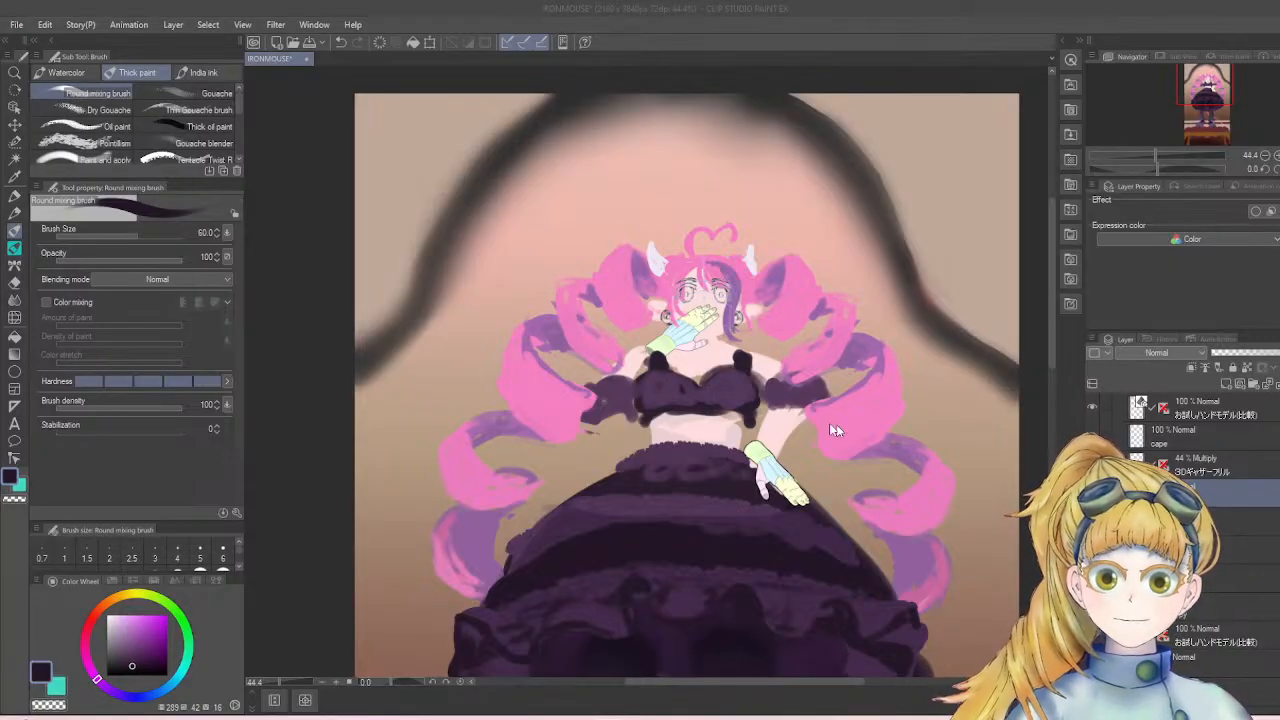
scroll(744, 416, up, 3)
scroll(744, 416, down, 4)
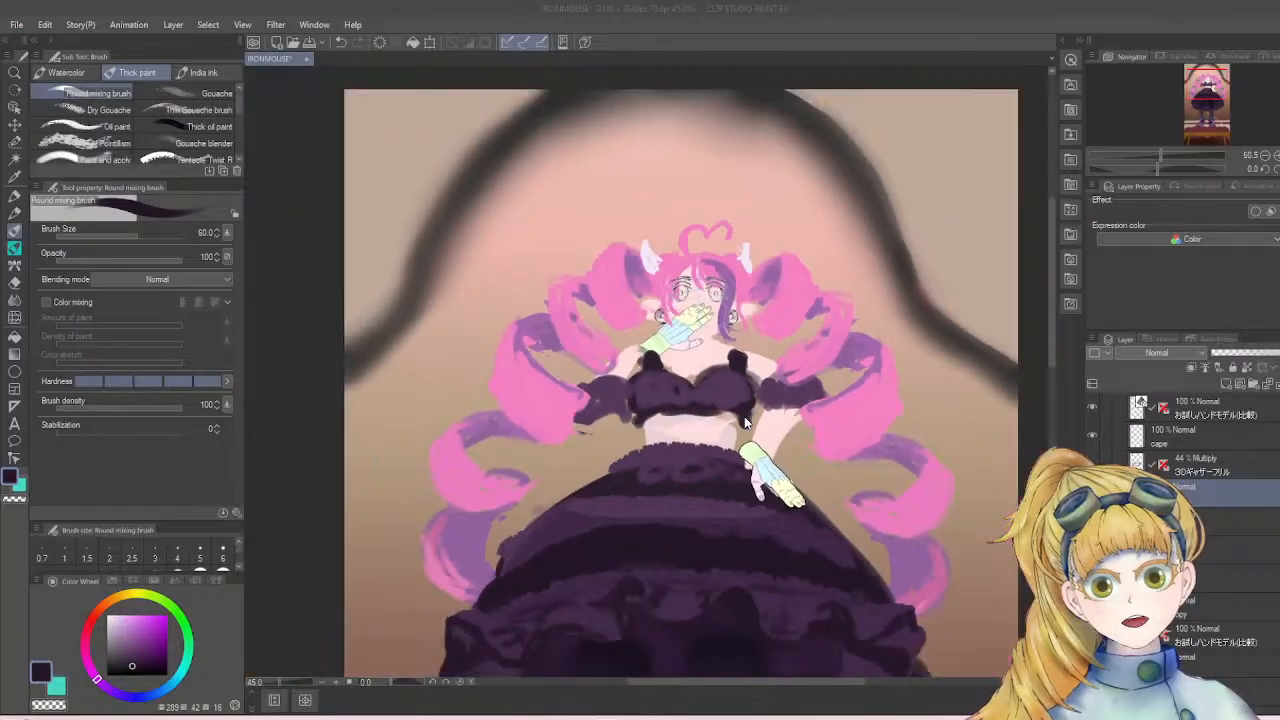
scroll(784, 433, up, 2)
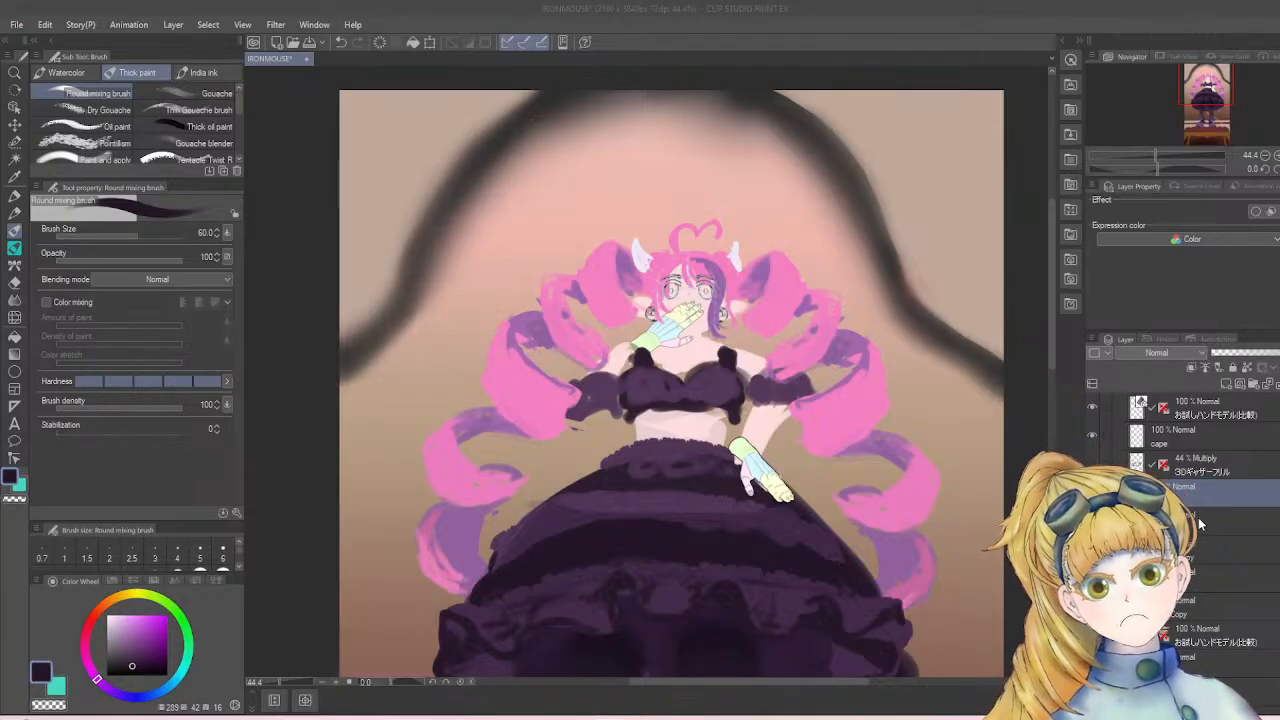
- Try to move the head layer directly above the cape layer, and undo the reordering
scroll(1209, 511, up, 2)
scroll(1209, 511, up, 1)
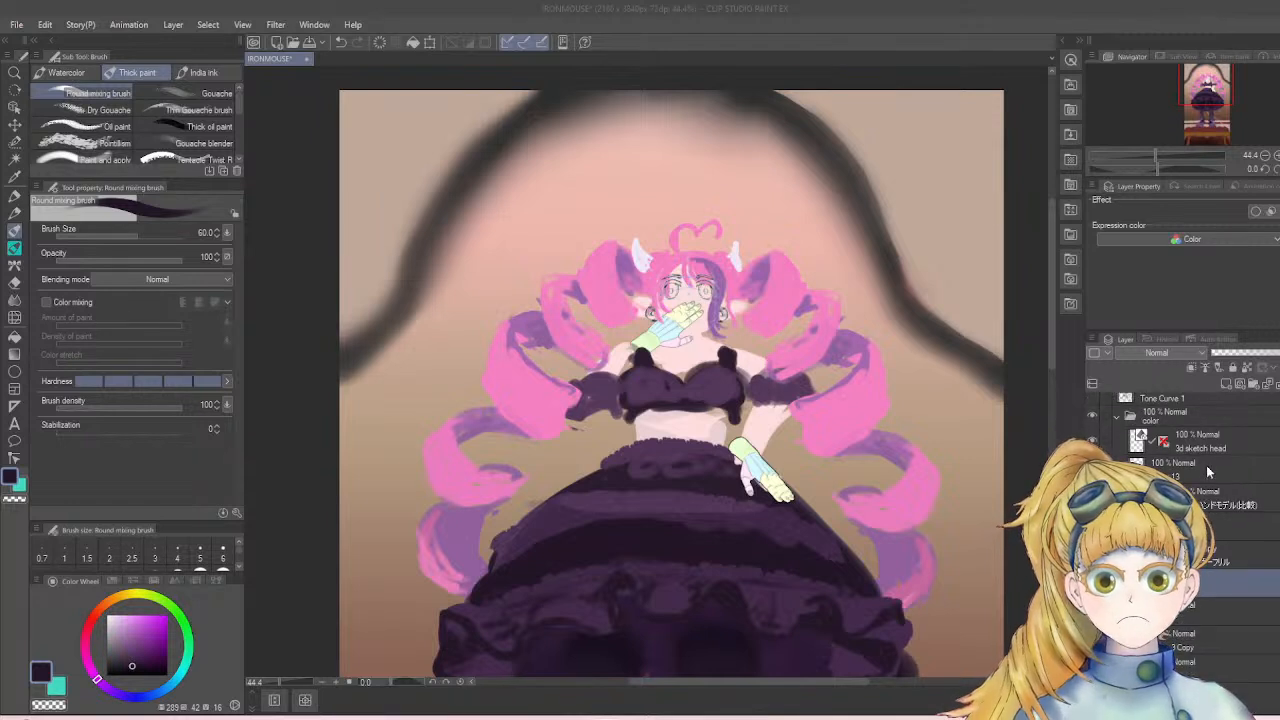
click(1206, 465)
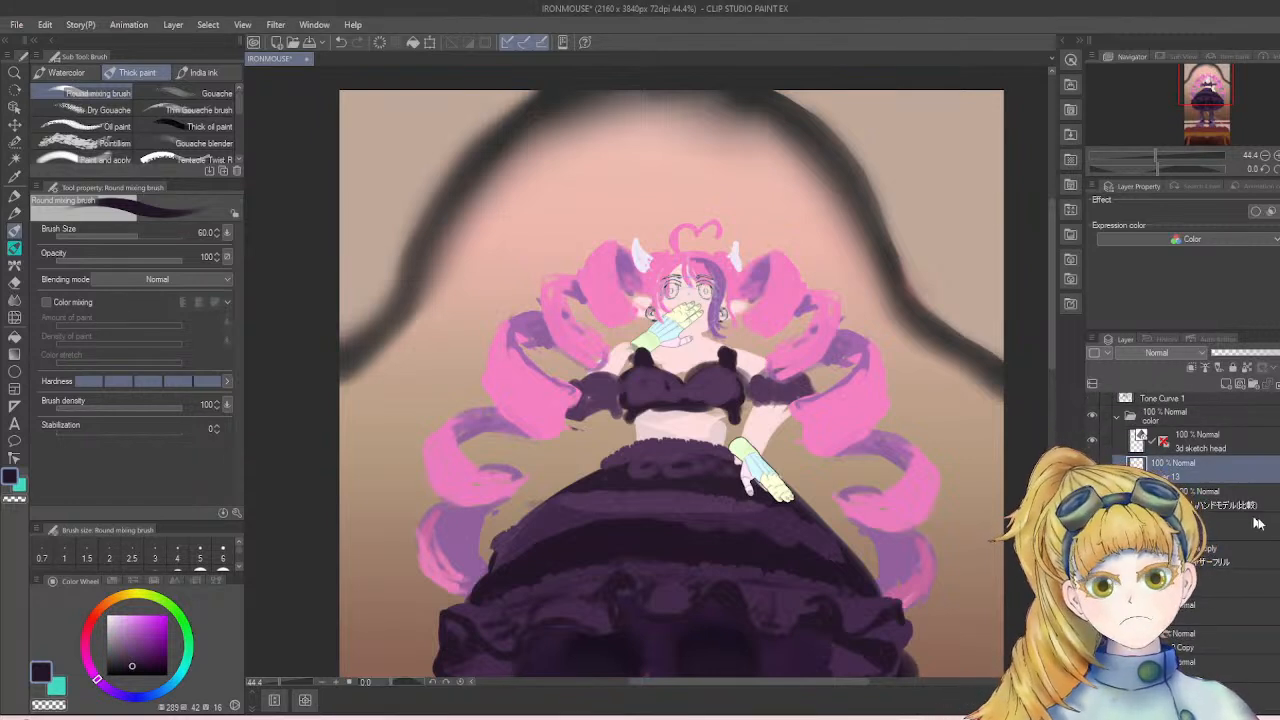
scroll(1264, 604, down, 3)
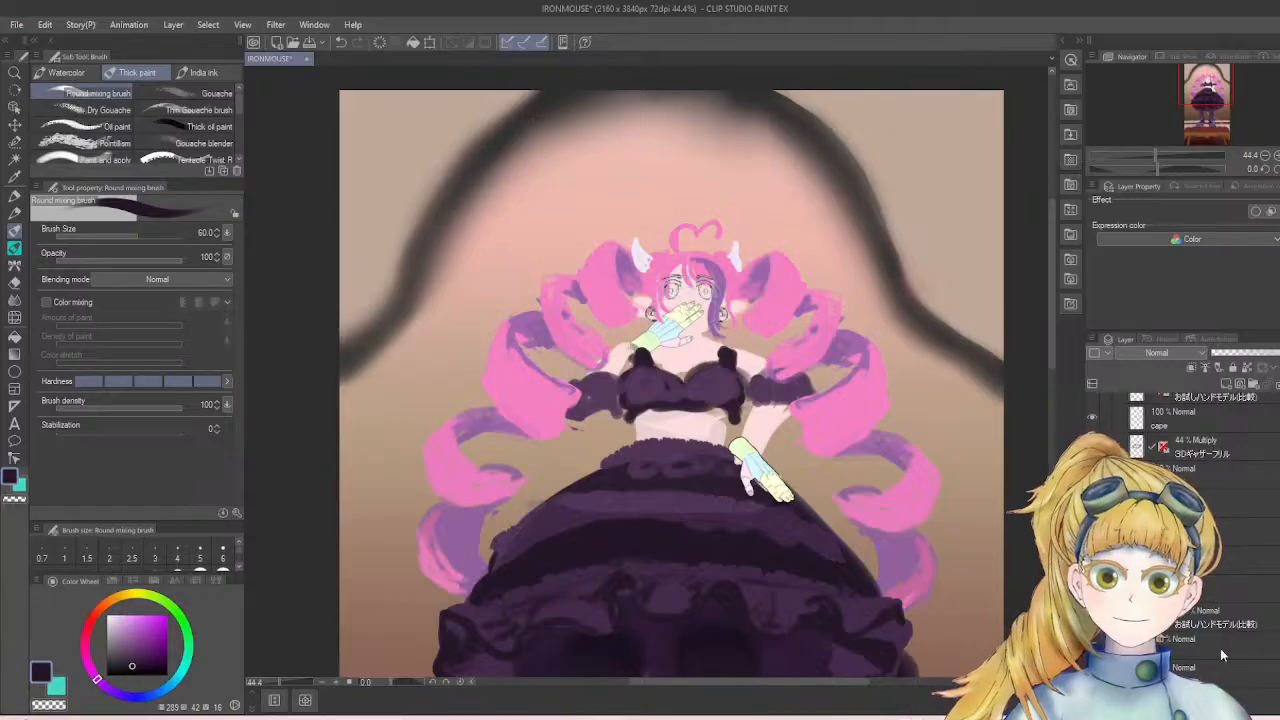
drag(1214, 654, 1245, 420)
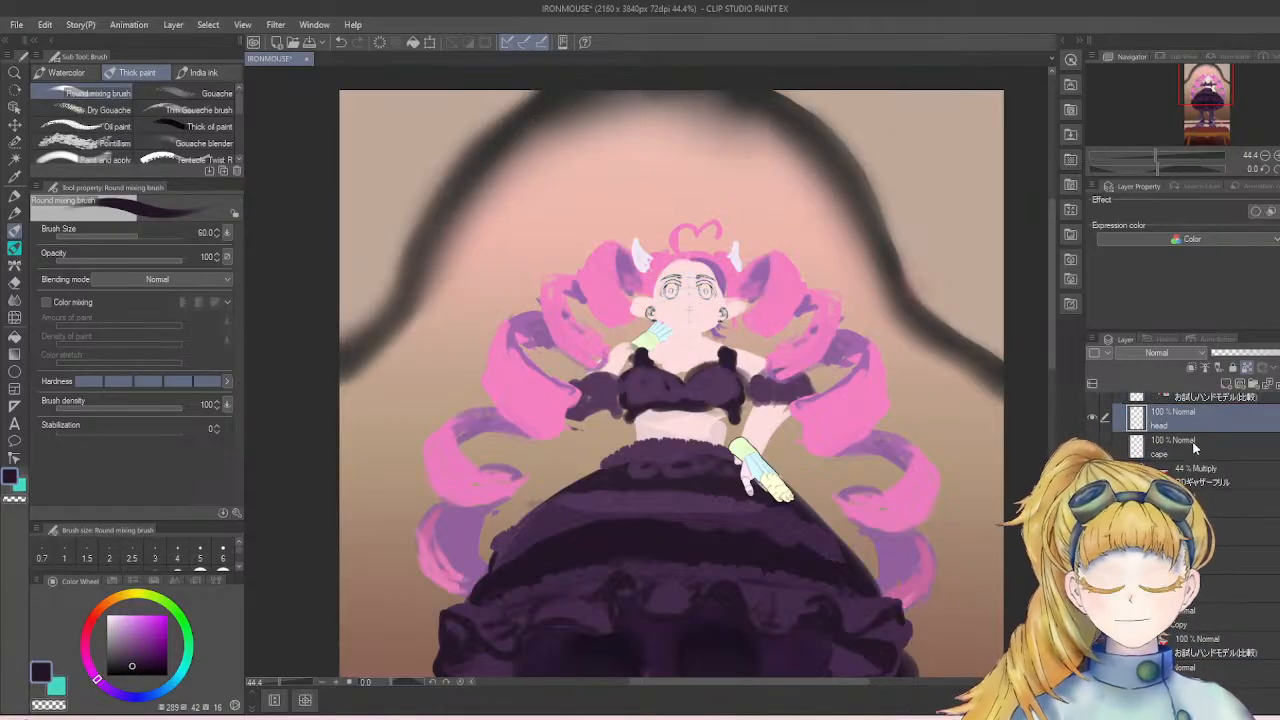
key(ctrl+z)
scroll(1203, 557, down, 2)
mouse_move(1210, 580)
mouse_down()
mouse_move(1215, 615)
mouse_move(1247, 466)
mouse_up()
scroll(1215, 604, up, 3)
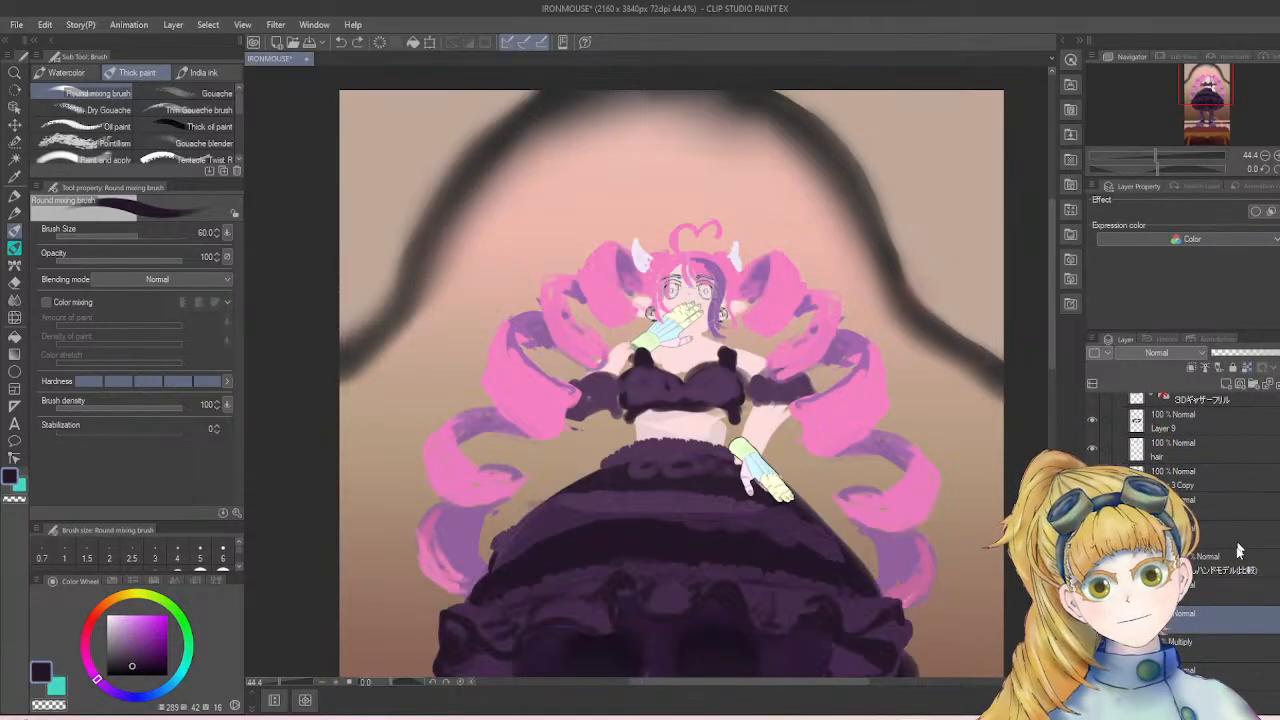
- Add a new layer at the top of the color folder and sample the light skin tone from the arm
scroll(1212, 560, up, 2)
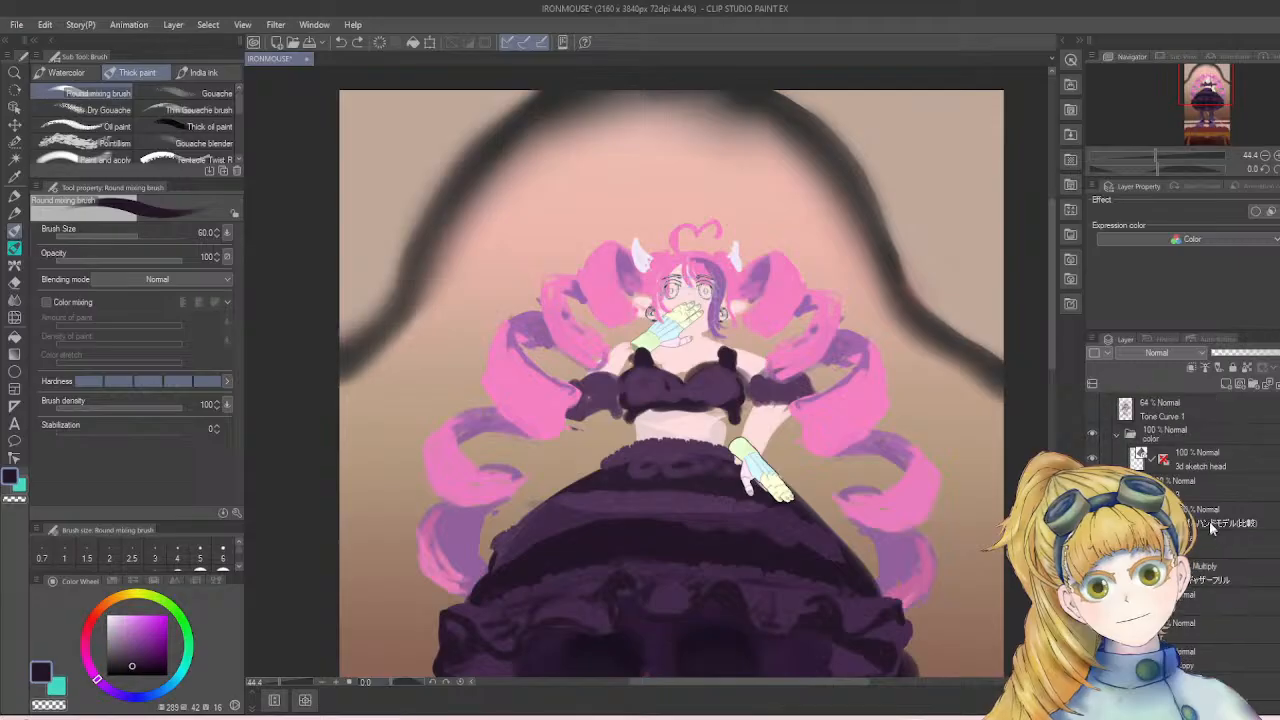
click(1200, 478)
click(1228, 383)
scroll(843, 484, up, 4)
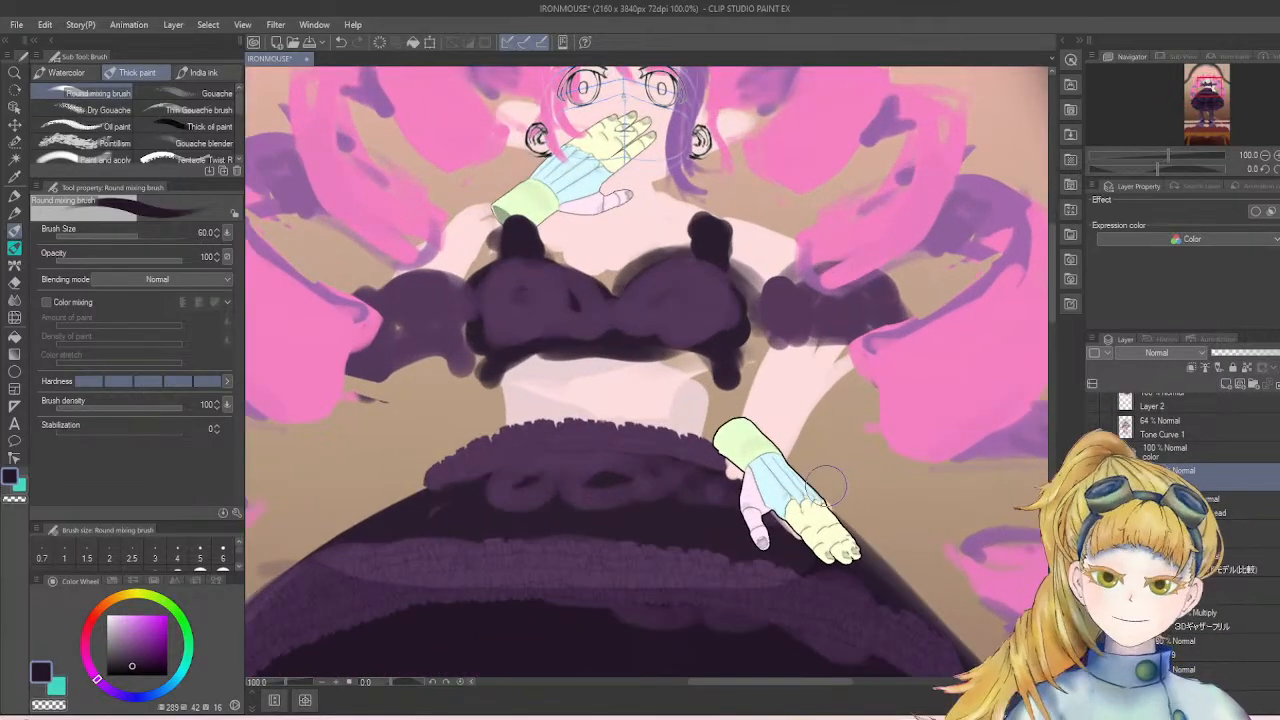
alt+click(781, 412)
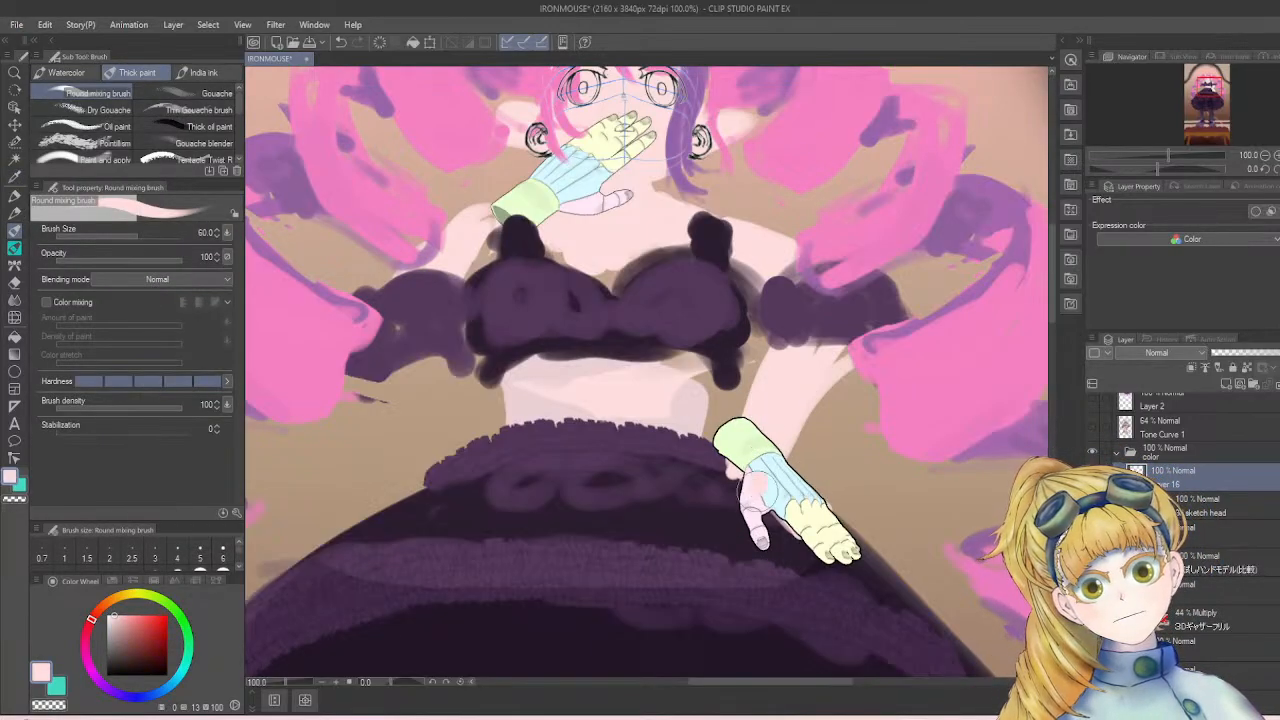
- Paint the wrist, palm and fingers of the hand on the hip in light skin tone over the 3D hand model
mouse_move(749, 510)
mouse_down()
mouse_move(764, 537)
mouse_move(772, 508)
mouse_move(815, 535)
mouse_move(800, 508)
mouse_move(814, 512)
mouse_up()
mouse_move(760, 474)
mouse_down()
mouse_move(798, 499)
mouse_move(772, 474)
mouse_move(785, 452)
mouse_up()
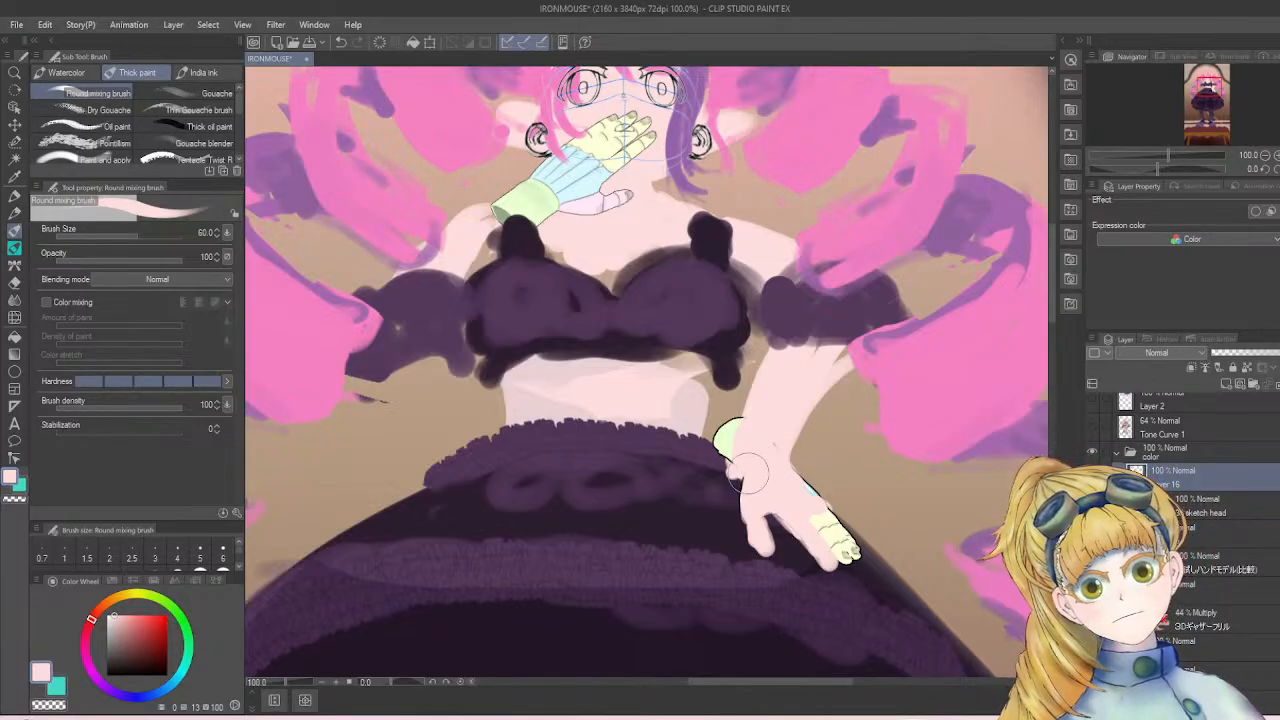
drag(741, 478, 756, 465)
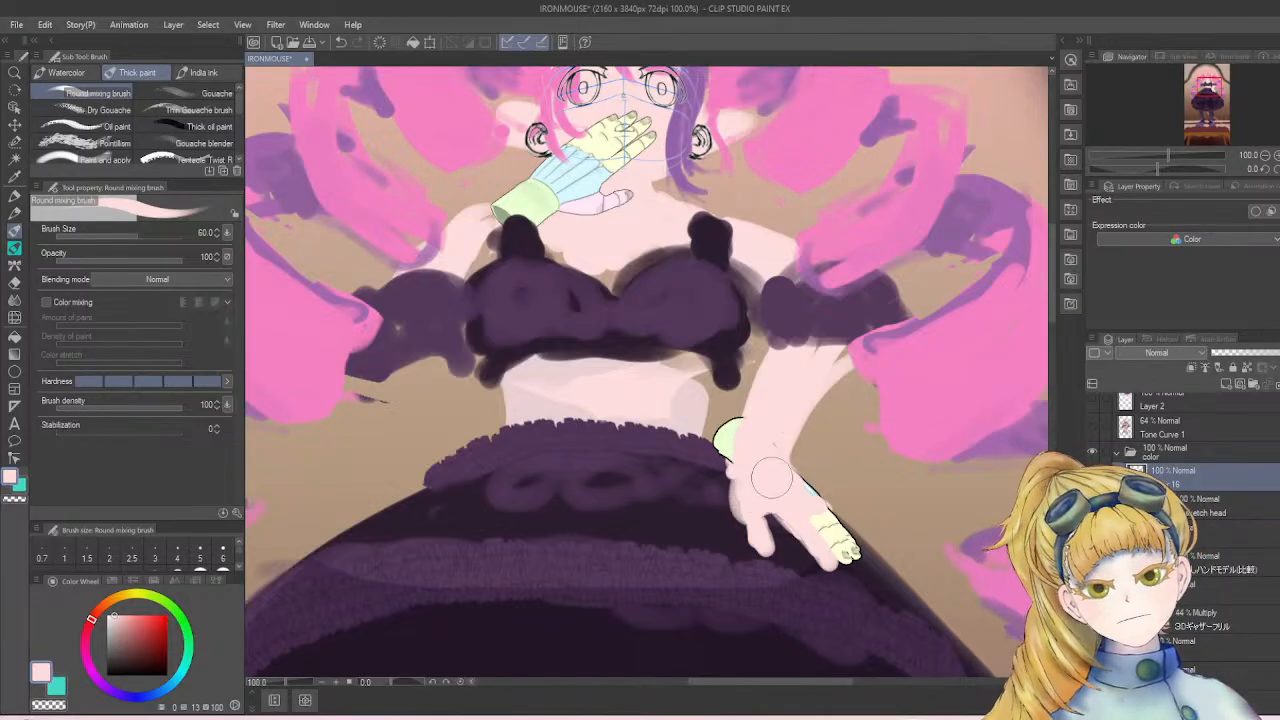
key(ctrl+z)
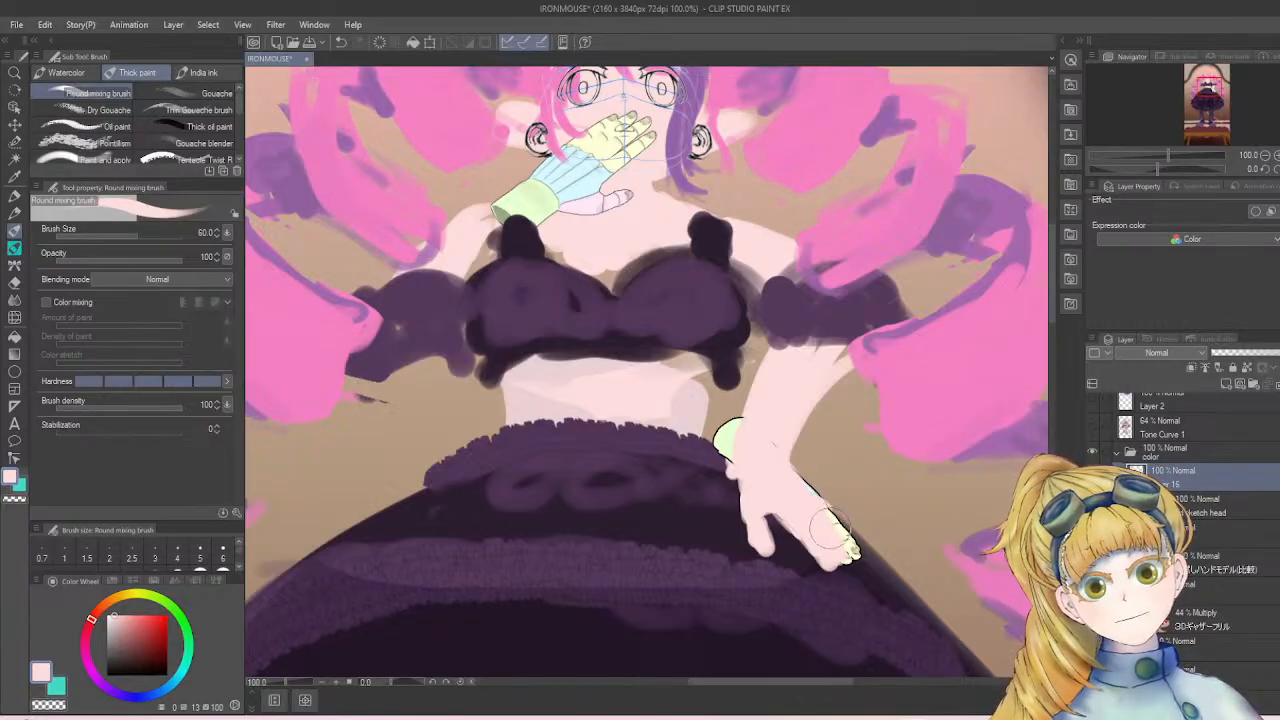
drag(806, 482, 836, 528)
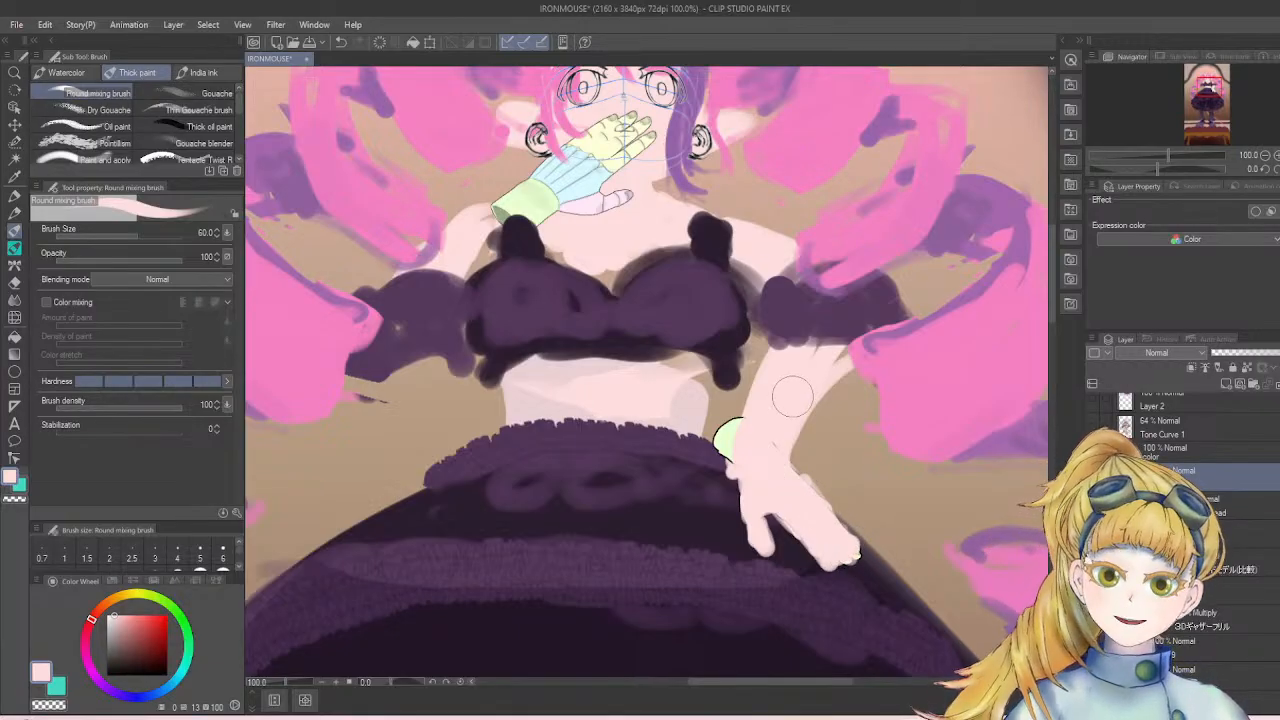
- Try to paint the bent arm from the elbow up to the wrist of the hand at the mouth in skin tone
scroll(597, 355, down, 6)
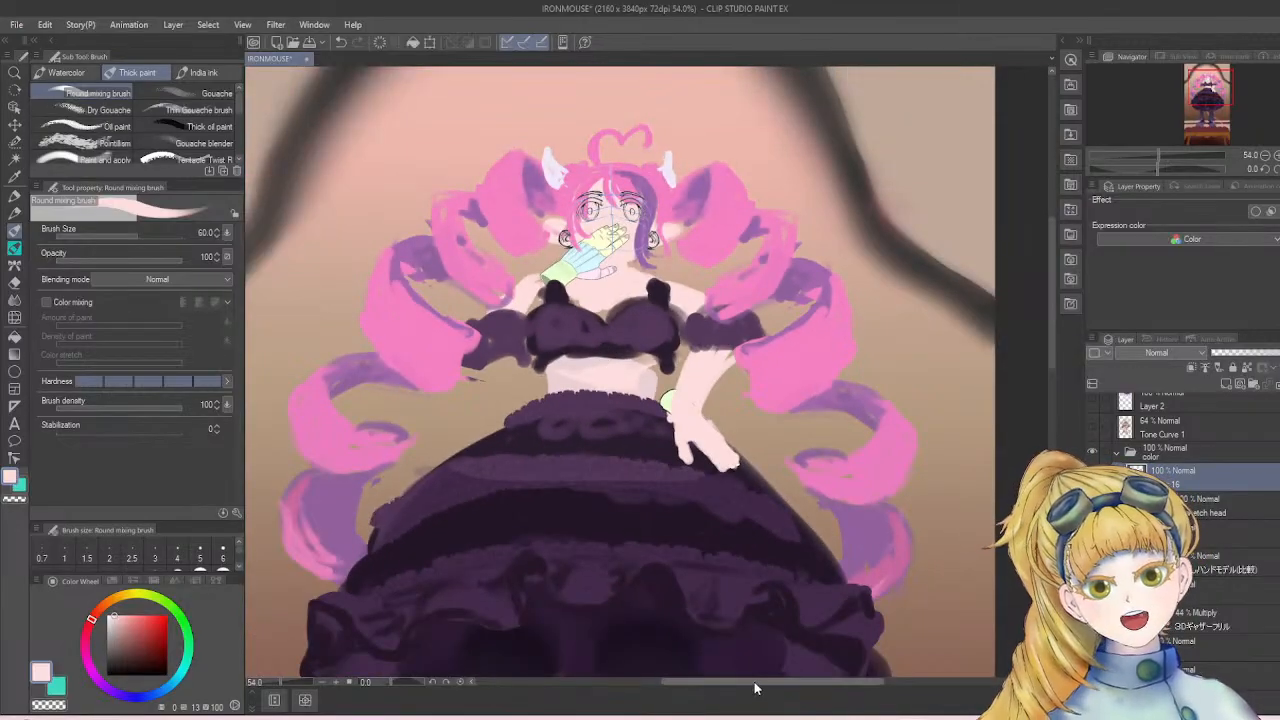
drag(755, 682, 732, 681)
scroll(685, 298, up, 4)
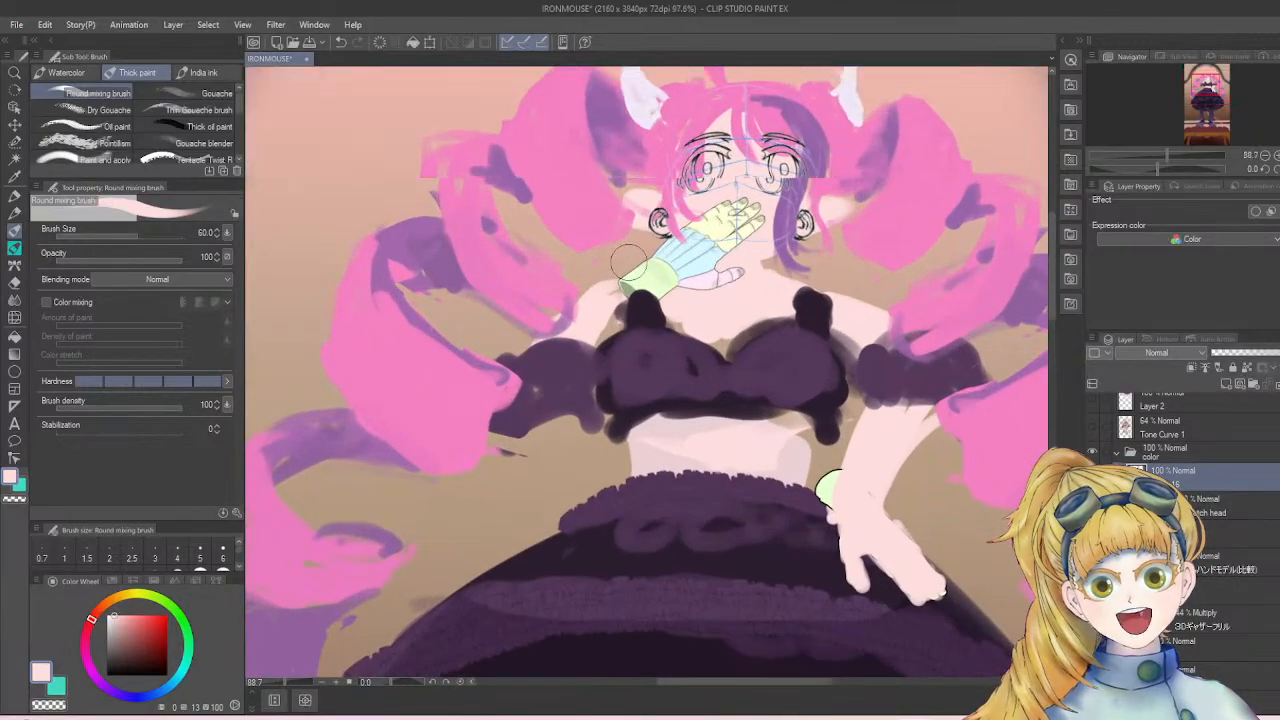
scroll(645, 277, down, 1)
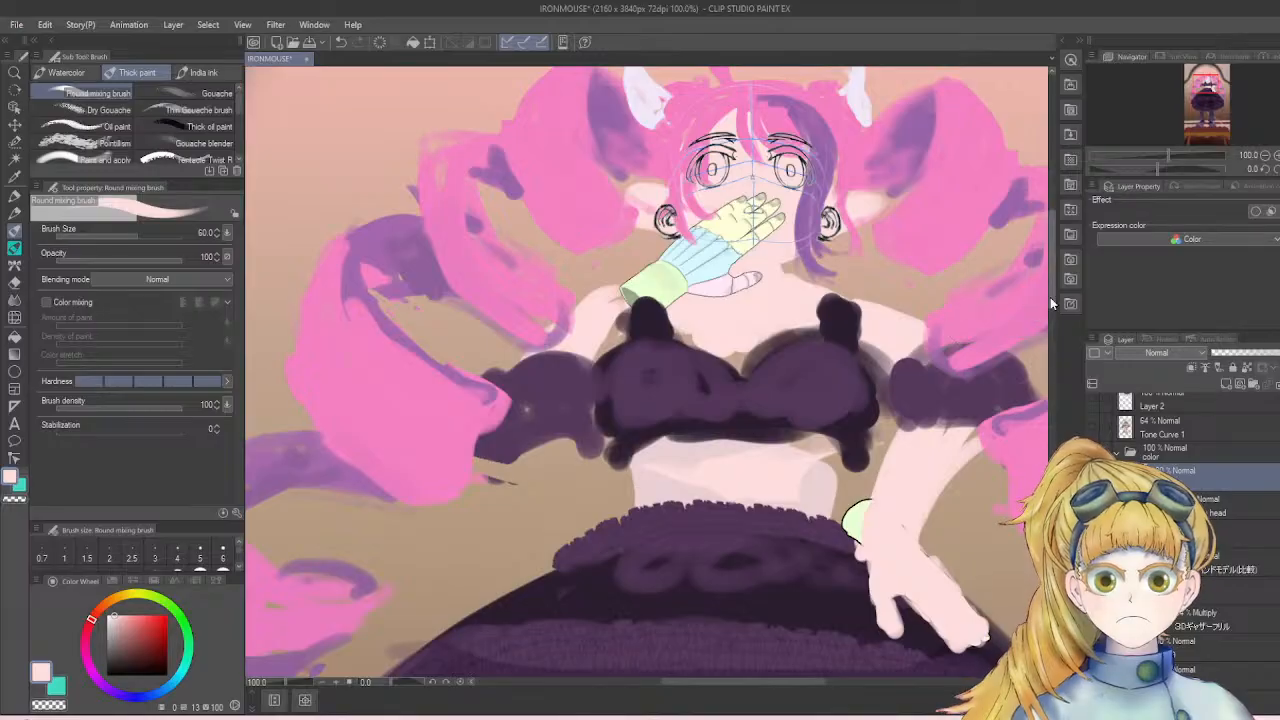
drag(1052, 303, 1055, 284)
scroll(777, 349, up, 1)
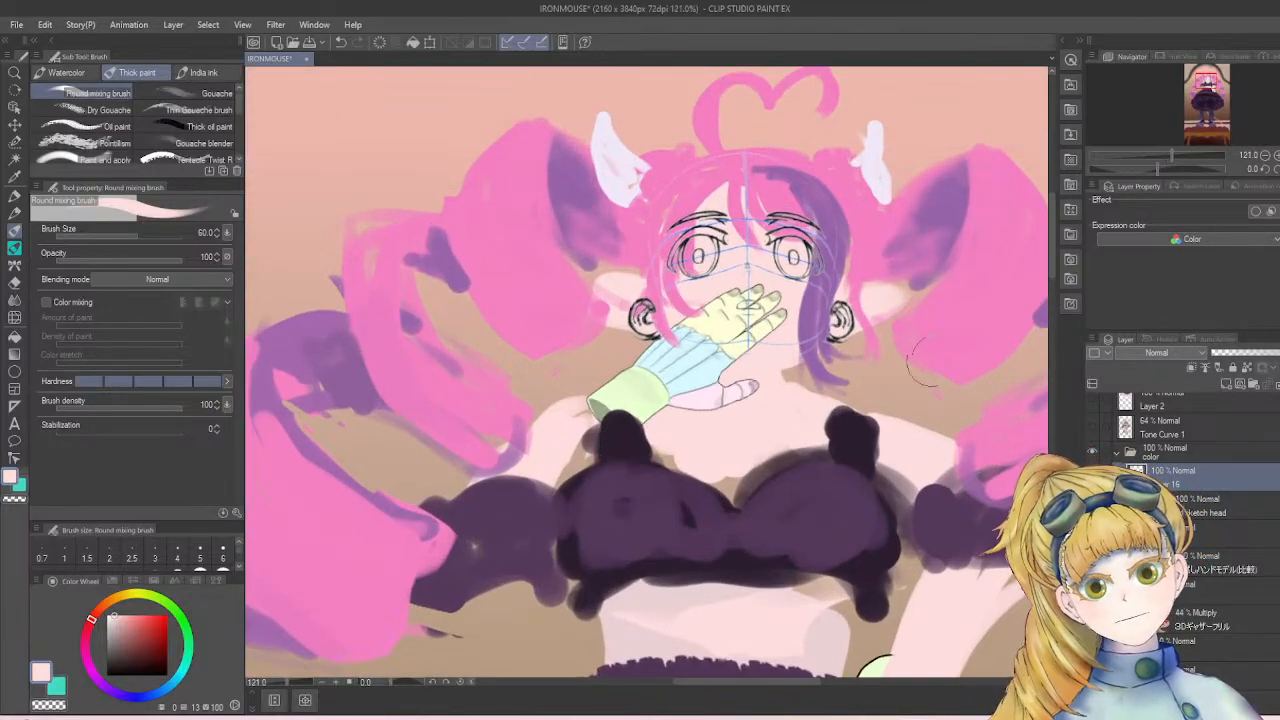
drag(1053, 269, 1052, 286)
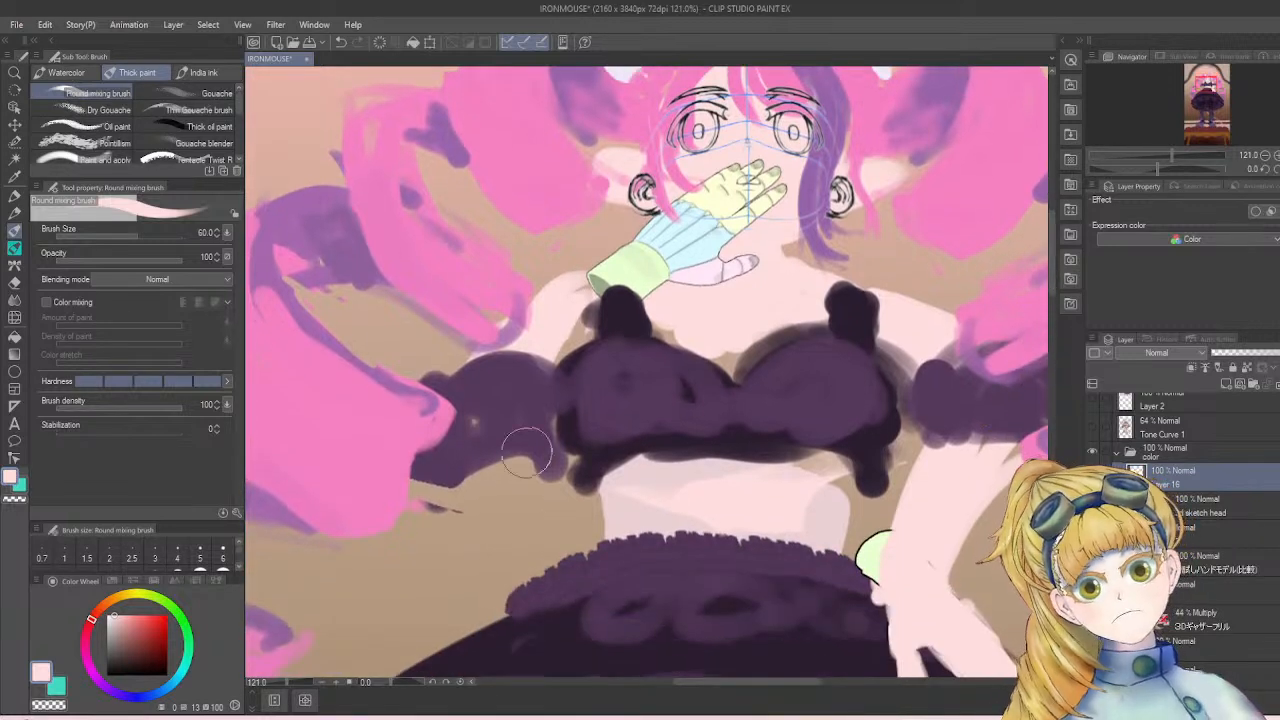
mouse_move(505, 490)
mouse_down()
mouse_move(630, 271)
mouse_move(554, 371)
mouse_move(670, 251)
mouse_move(592, 318)
mouse_move(646, 253)
mouse_move(600, 289)
mouse_move(671, 256)
mouse_up()
mouse_move(532, 436)
mouse_down()
mouse_move(491, 511)
mouse_move(476, 512)
mouse_move(469, 480)
mouse_move(499, 513)
mouse_move(535, 452)
mouse_move(464, 487)
mouse_move(476, 493)
mouse_move(534, 460)
mouse_up()
drag(550, 372, 527, 400)
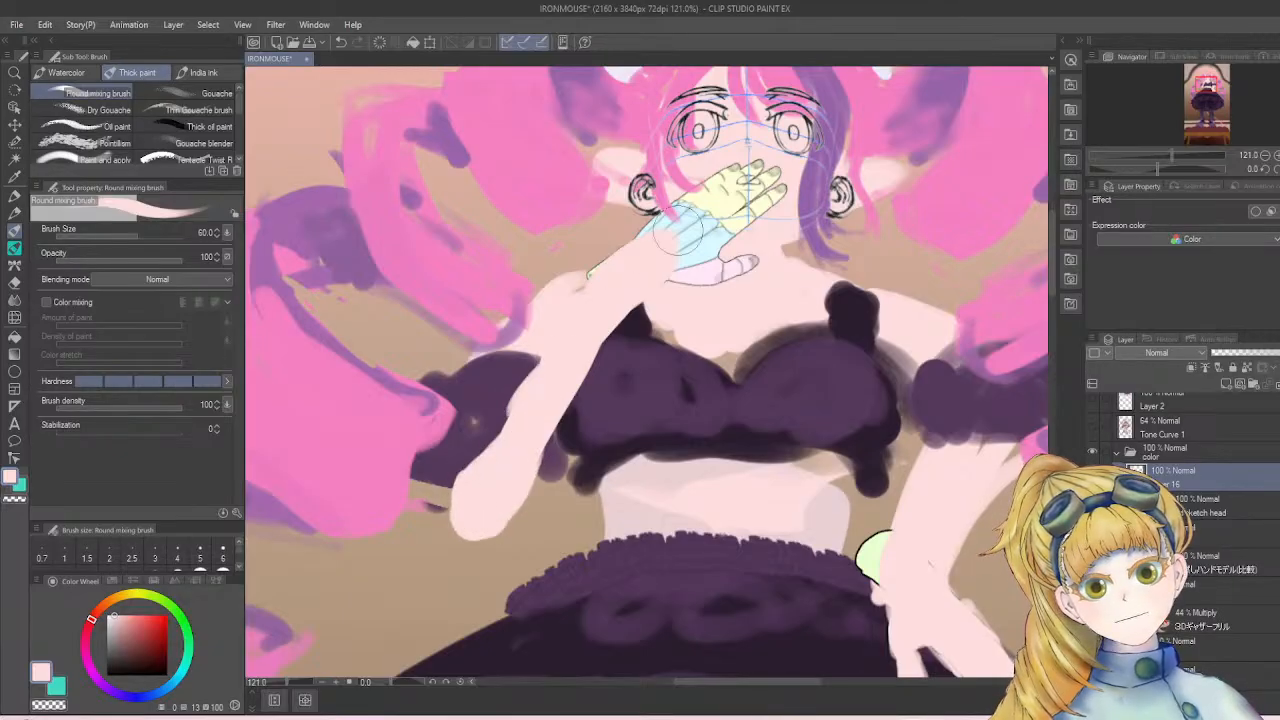
drag(594, 278, 679, 229)
drag(620, 262, 700, 204)
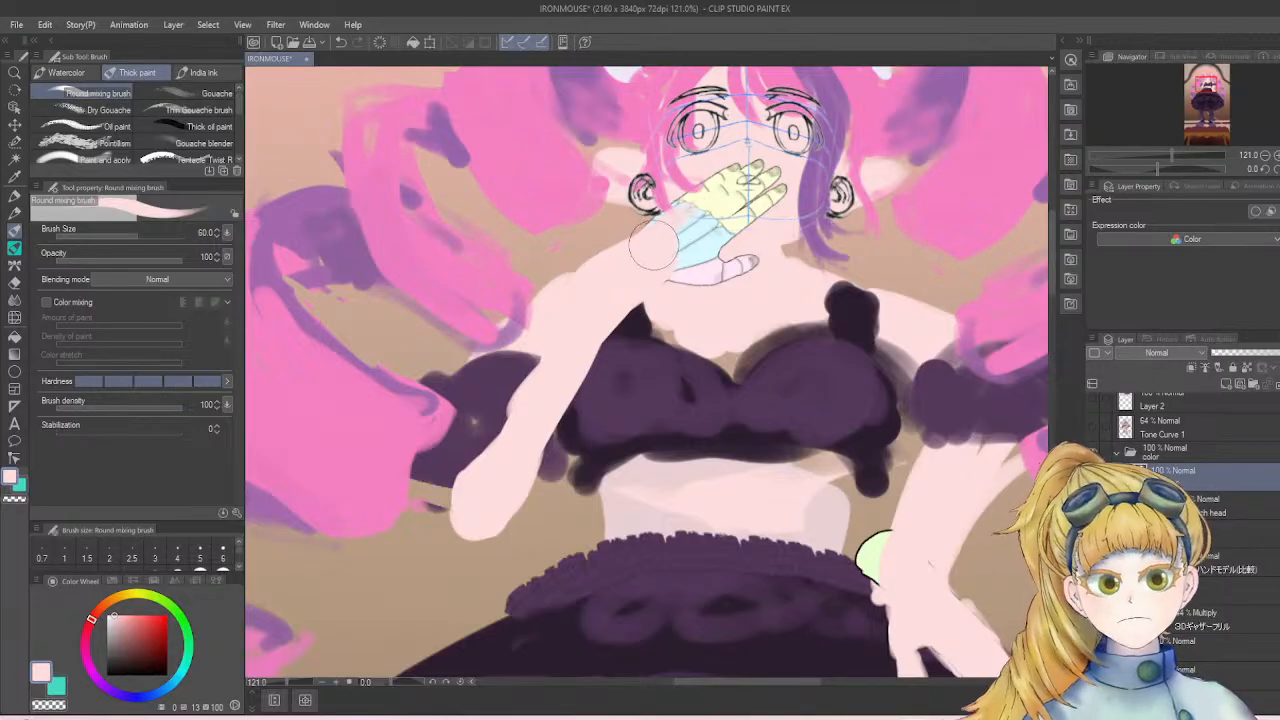
drag(536, 362, 462, 500)
drag(524, 408, 488, 440)
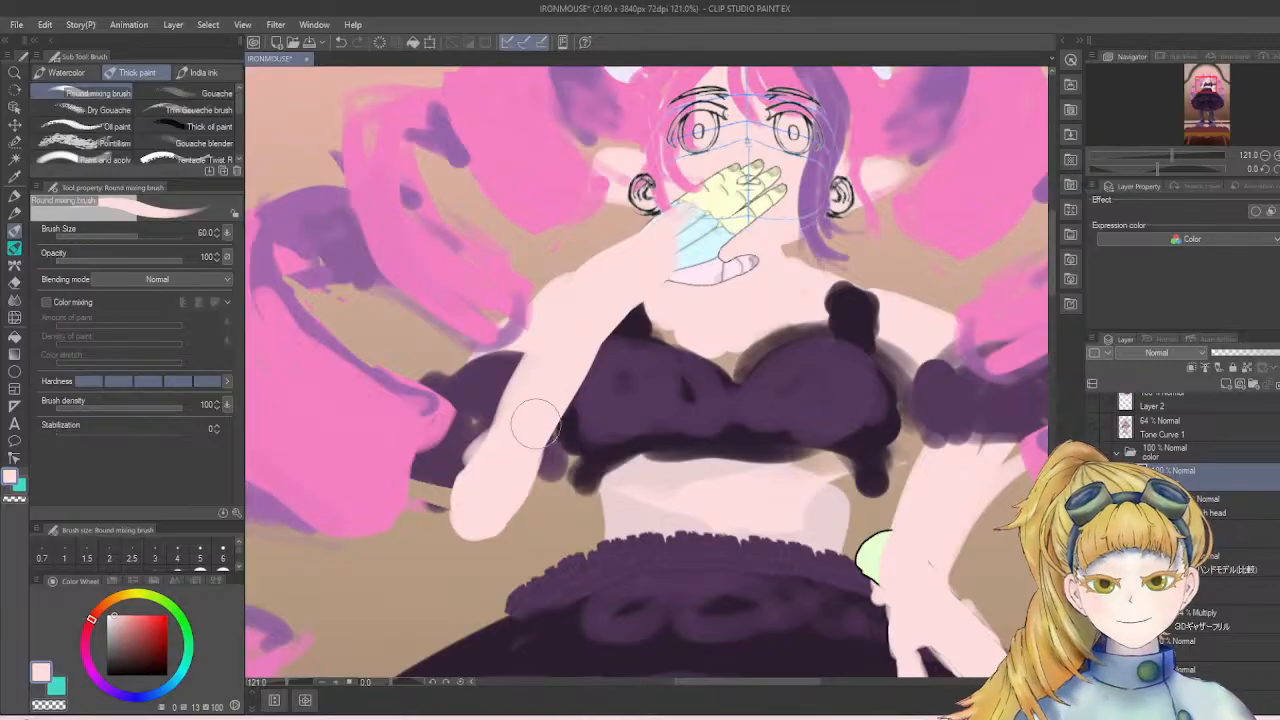
- Undo all the skin-tone strokes of the raised forearm back to the bare 3D hand model
key(ctrl+z)
key(ctrl+z)
key(ctrl+z)
key(ctrl+z)
key(ctrl+z)
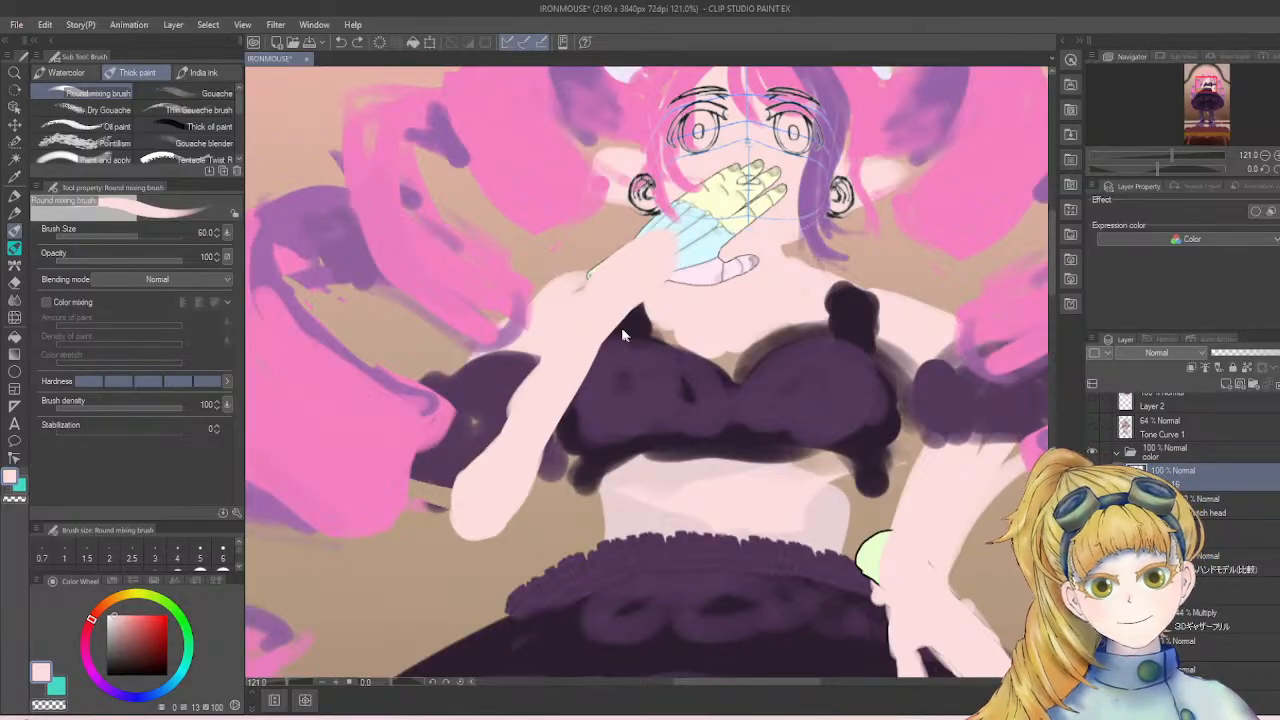
key(ctrl+z)
key(ctrl+z)
drag(749, 682, 741, 678)
key(ctrl+z)
key(ctrl+z)
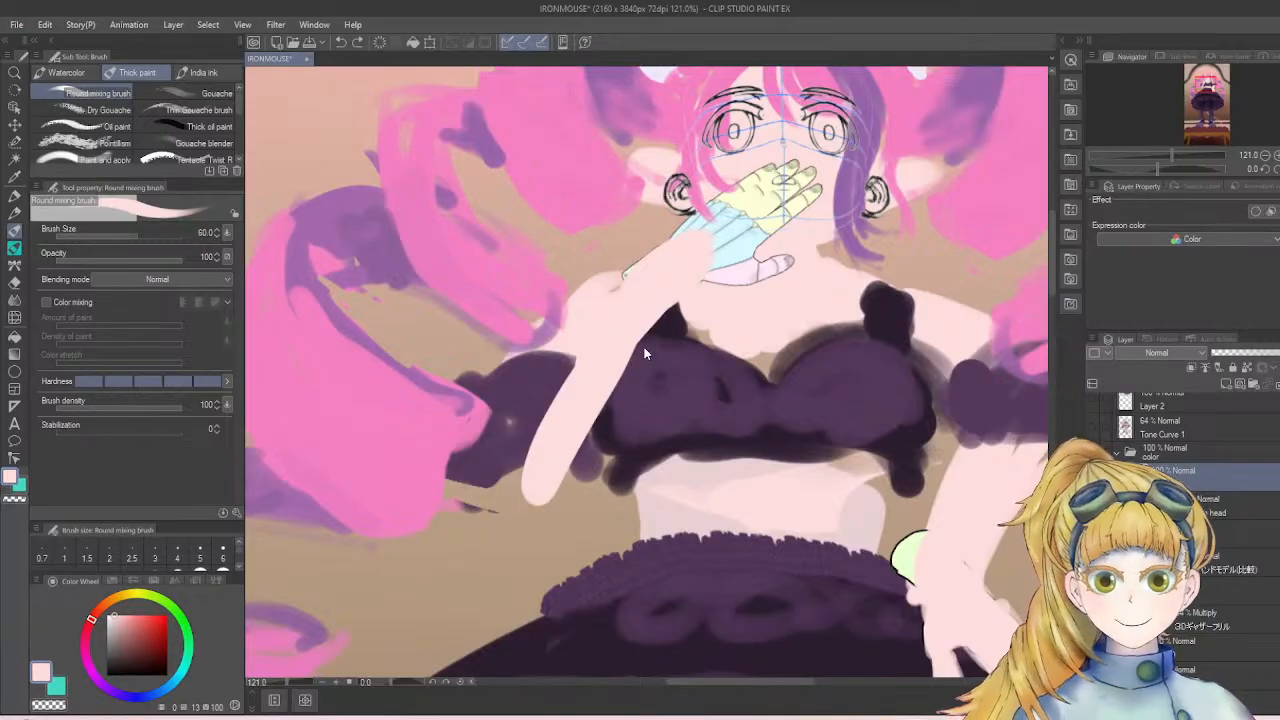
key(ctrl+z)
key(ctrl+z)
key(ctrl+z)
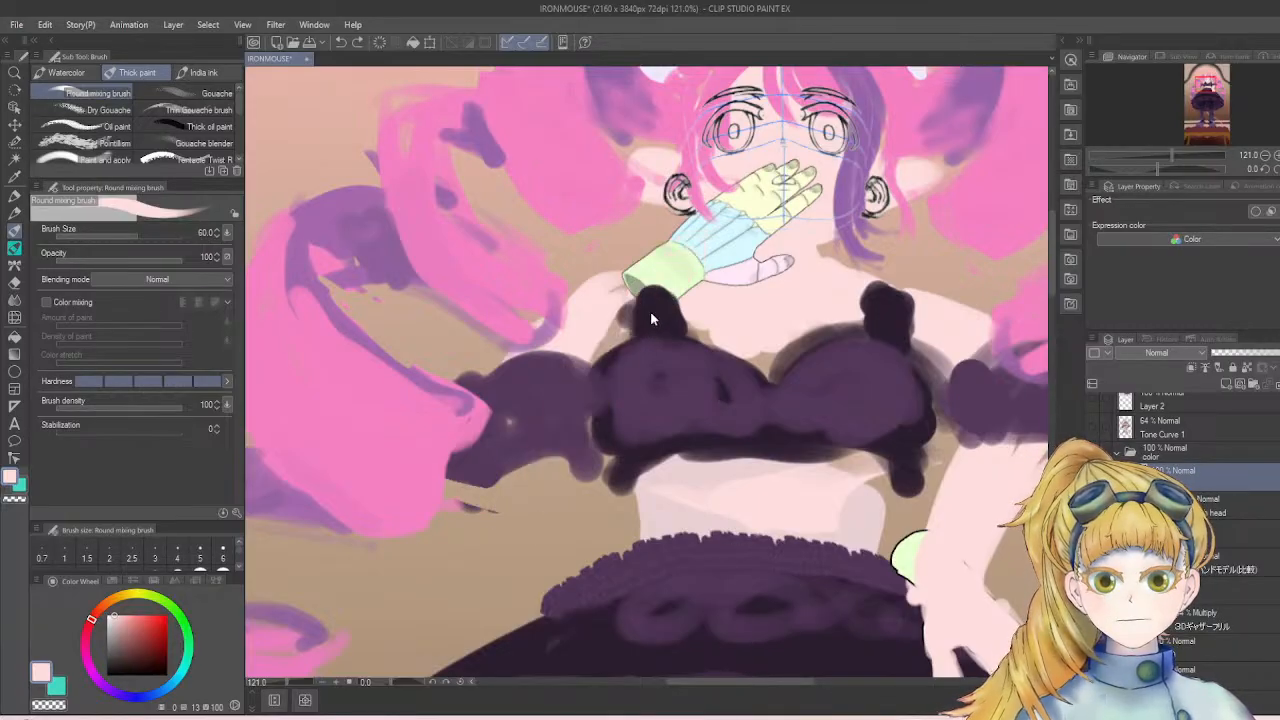
- Paint the raised forearm in skin tone from an elbow beside the waist up to the 3D hand's wrist
mouse_move(674, 264)
mouse_down()
mouse_move(630, 296)
mouse_move(474, 488)
mouse_up()
mouse_move(660, 275)
mouse_down()
mouse_move(596, 337)
mouse_move(442, 525)
mouse_move(473, 532)
mouse_move(648, 340)
mouse_up()
drag(538, 433, 672, 280)
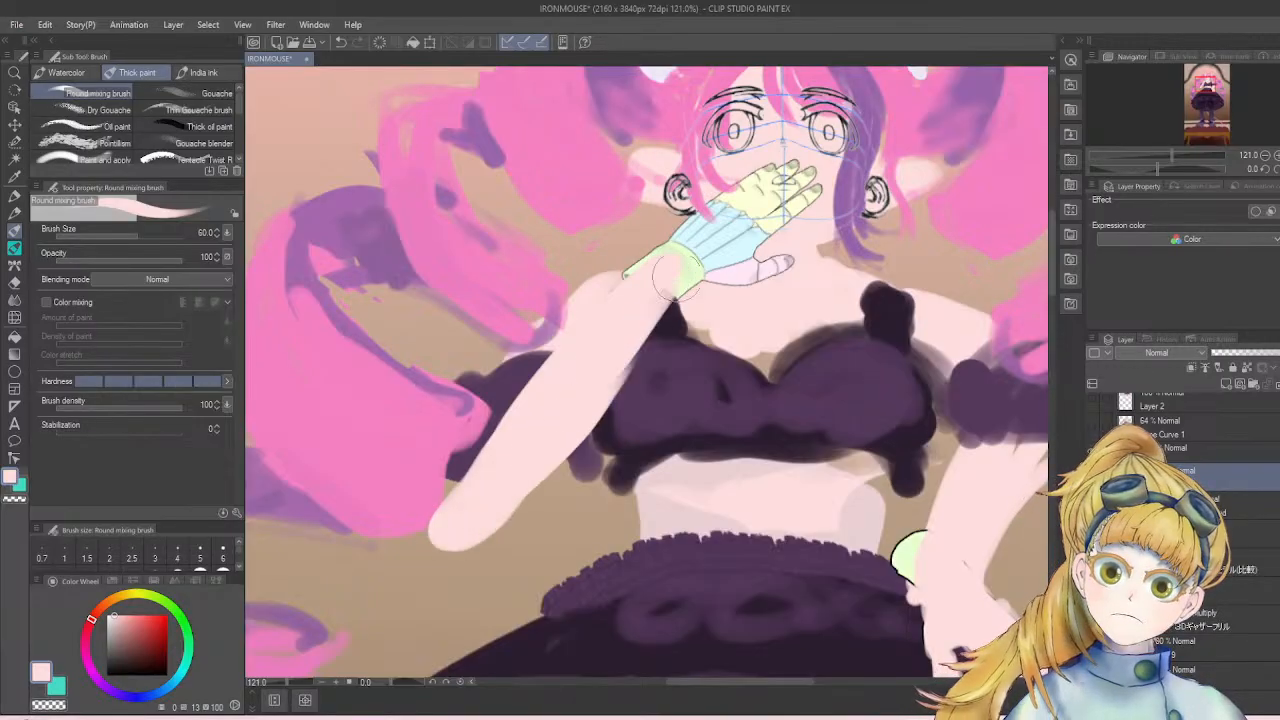
drag(620, 315, 716, 224)
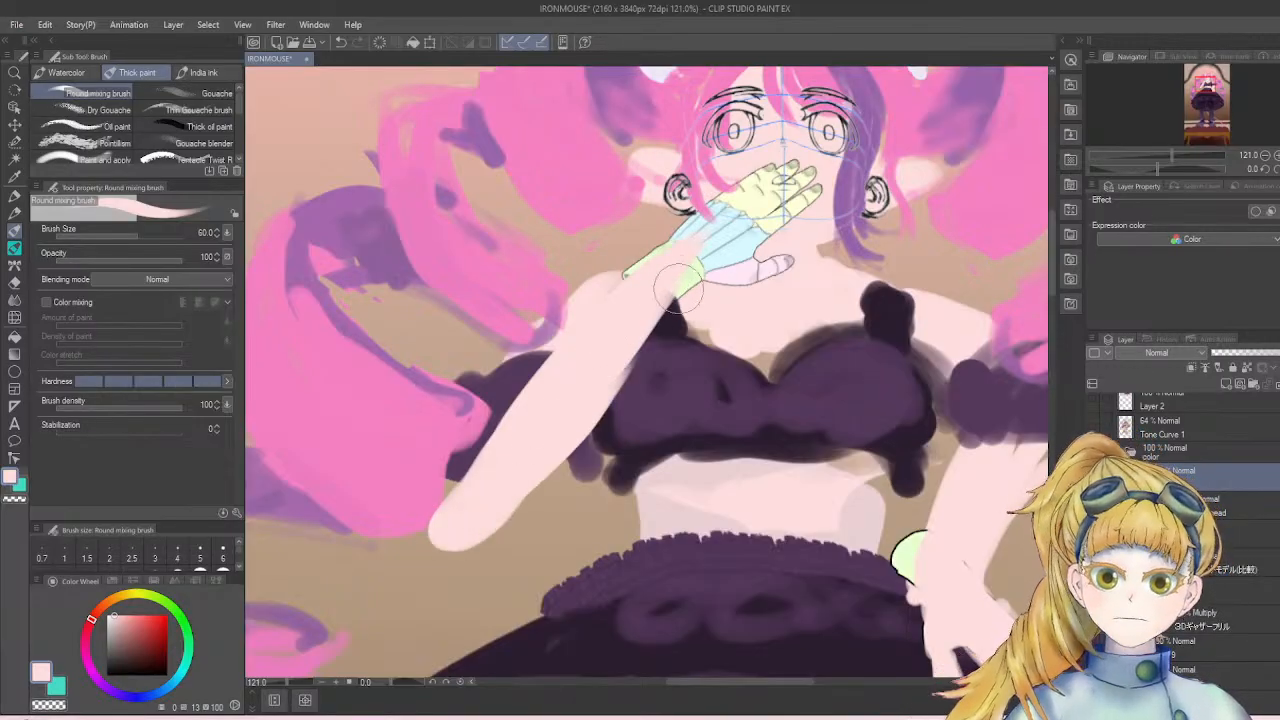
- Paint the back of the raised hand, its fingers and thumb in skin tone over the 3D hand at brush size 40
mouse_move(678, 262)
mouse_down()
mouse_move(643, 273)
mouse_move(740, 207)
mouse_move(680, 255)
mouse_move(725, 222)
mouse_move(671, 280)
mouse_move(686, 274)
mouse_move(753, 205)
mouse_move(742, 203)
mouse_move(756, 180)
mouse_move(700, 232)
mouse_up()
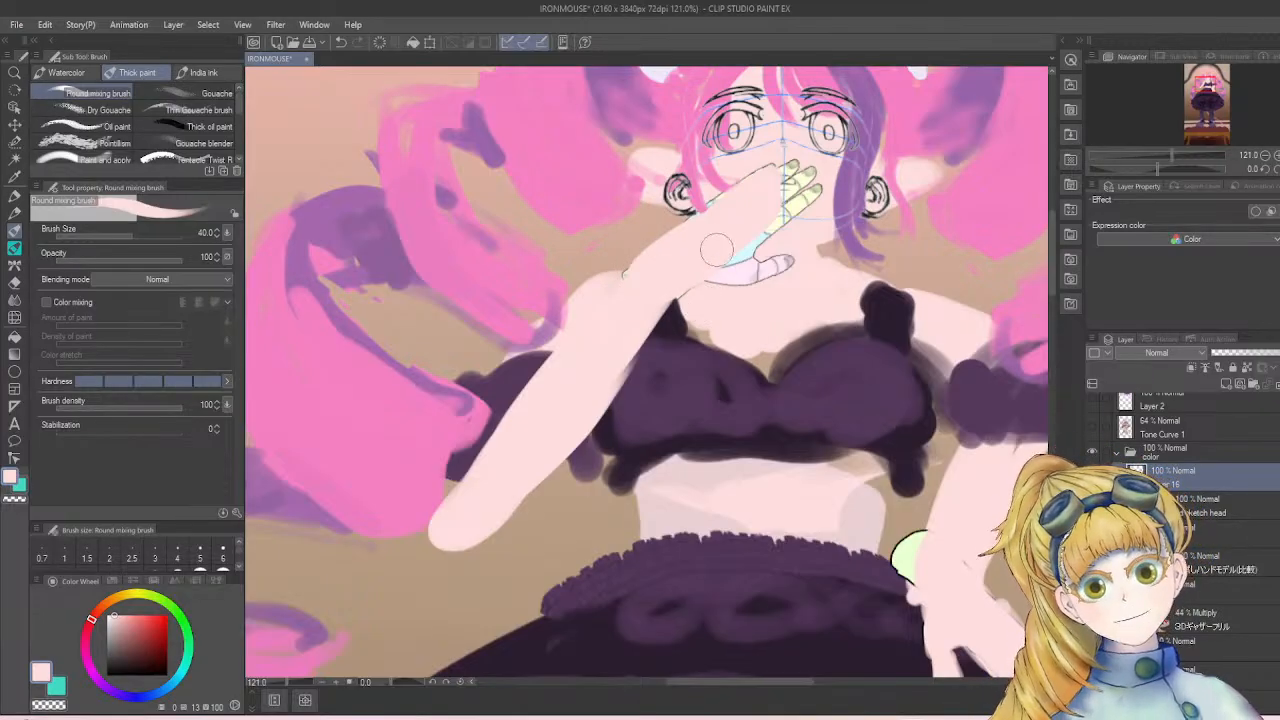
mouse_move(740, 270)
mouse_down()
mouse_move(783, 214)
mouse_move(771, 216)
mouse_move(800, 200)
mouse_move(785, 185)
mouse_move(810, 168)
mouse_move(769, 180)
mouse_move(789, 165)
mouse_move(765, 168)
mouse_move(670, 232)
mouse_up()
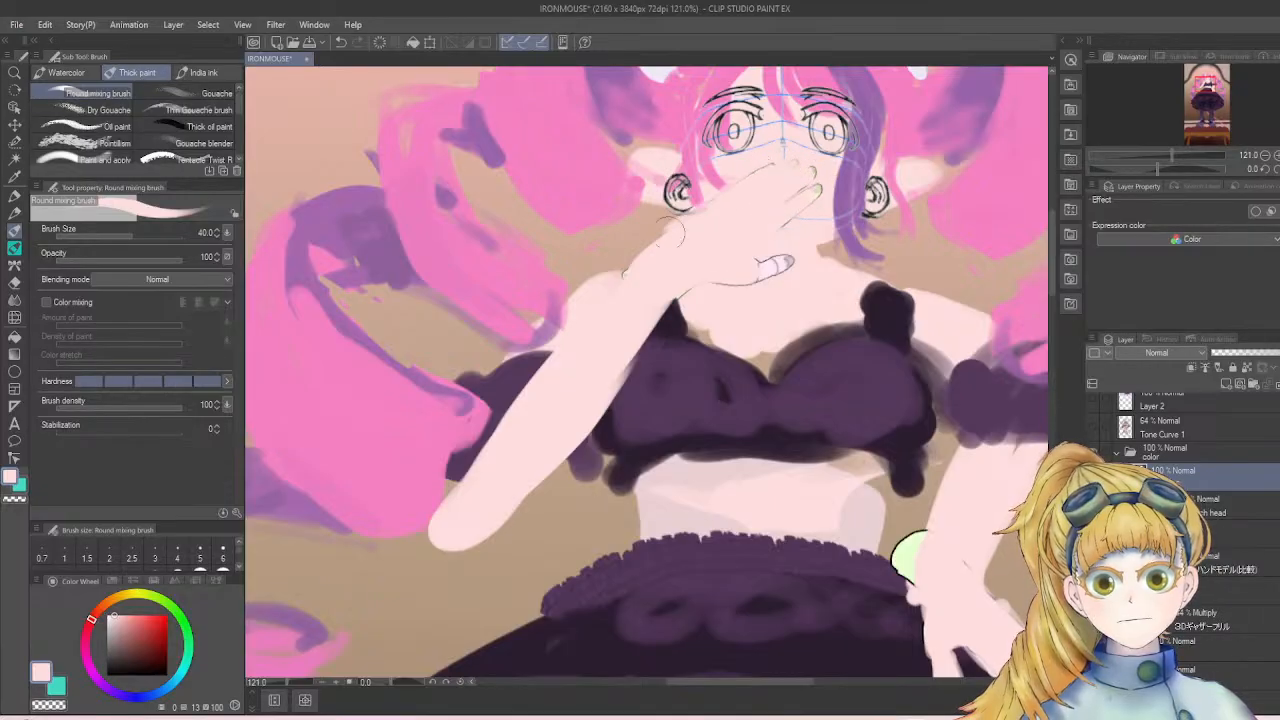
drag(760, 264, 723, 276)
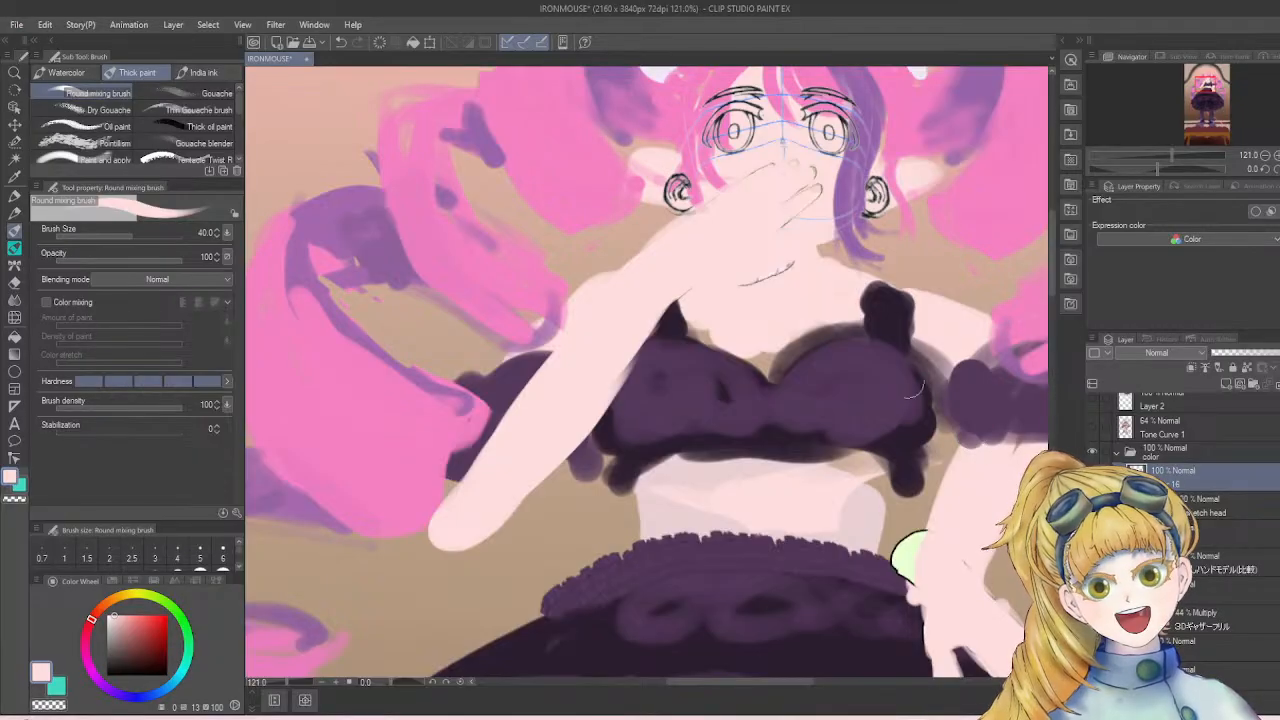
scroll(912, 385, down, 5)
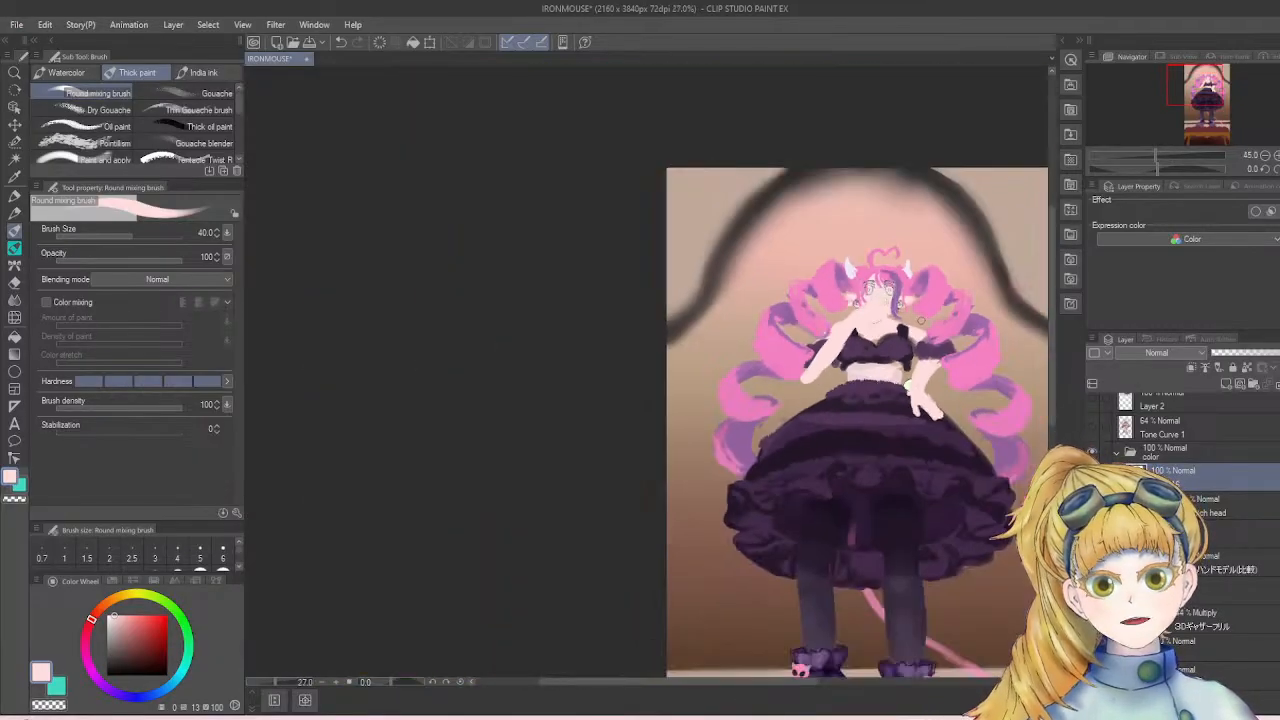
- Examine the painted arms and hands up close and in proportion to the head, torso and skirt
scroll(921, 321, down, 1)
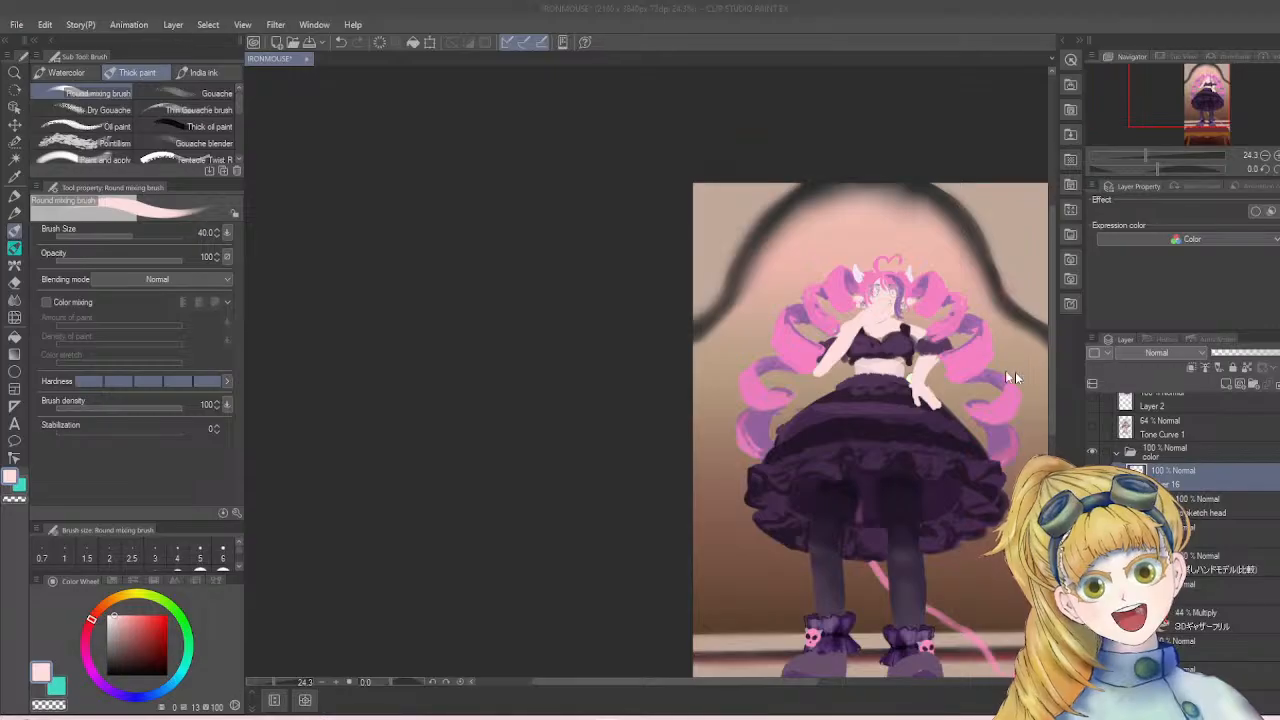
scroll(960, 343, up, 4)
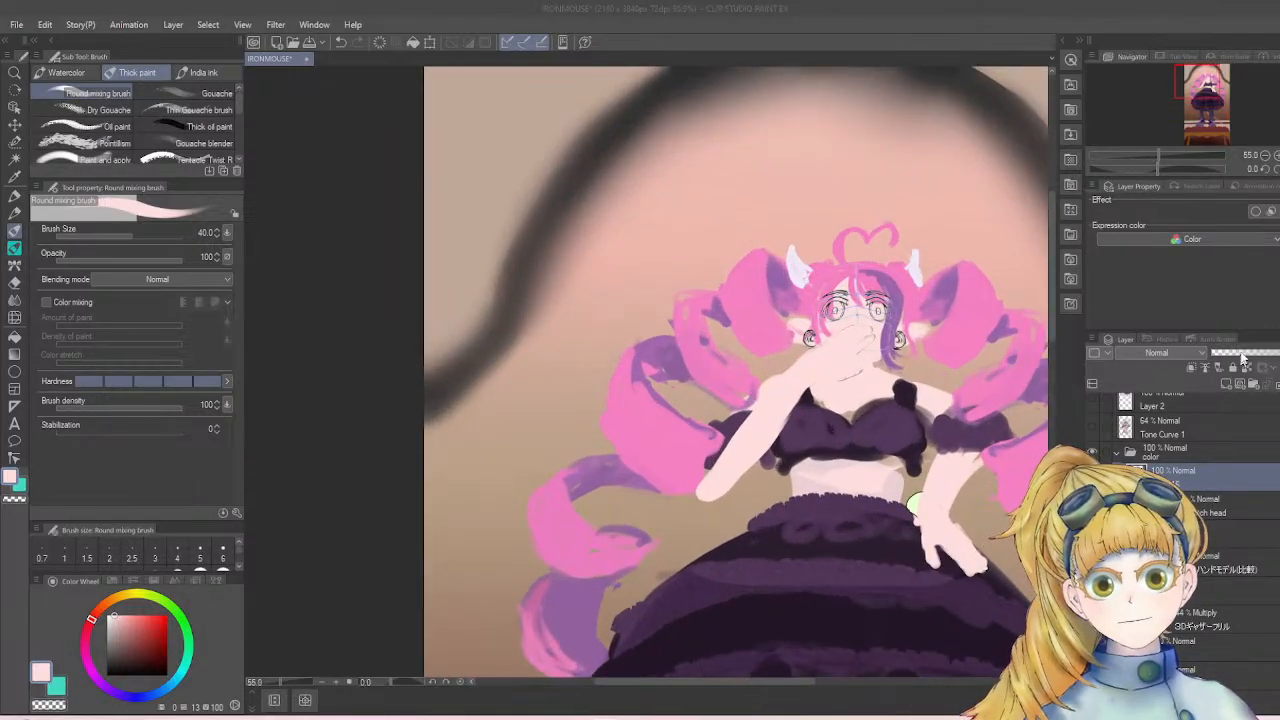
drag(1244, 358, 1279, 362)
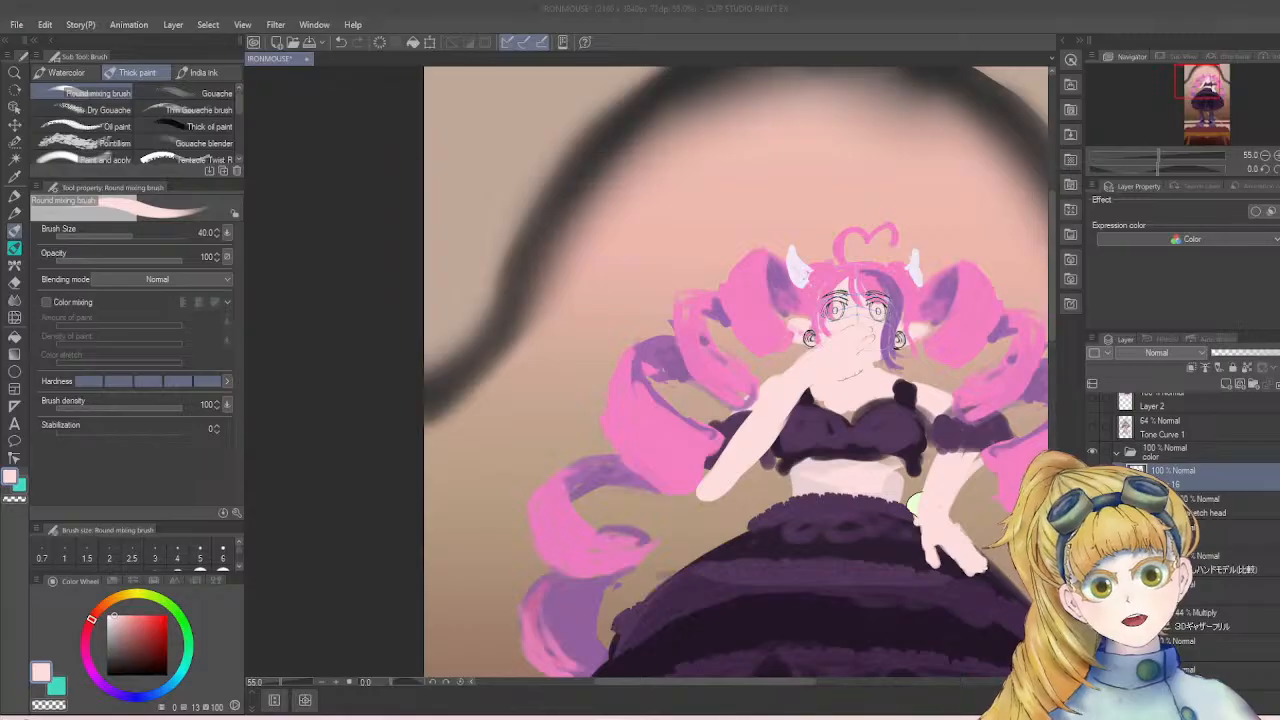
scroll(943, 400, up, 3)
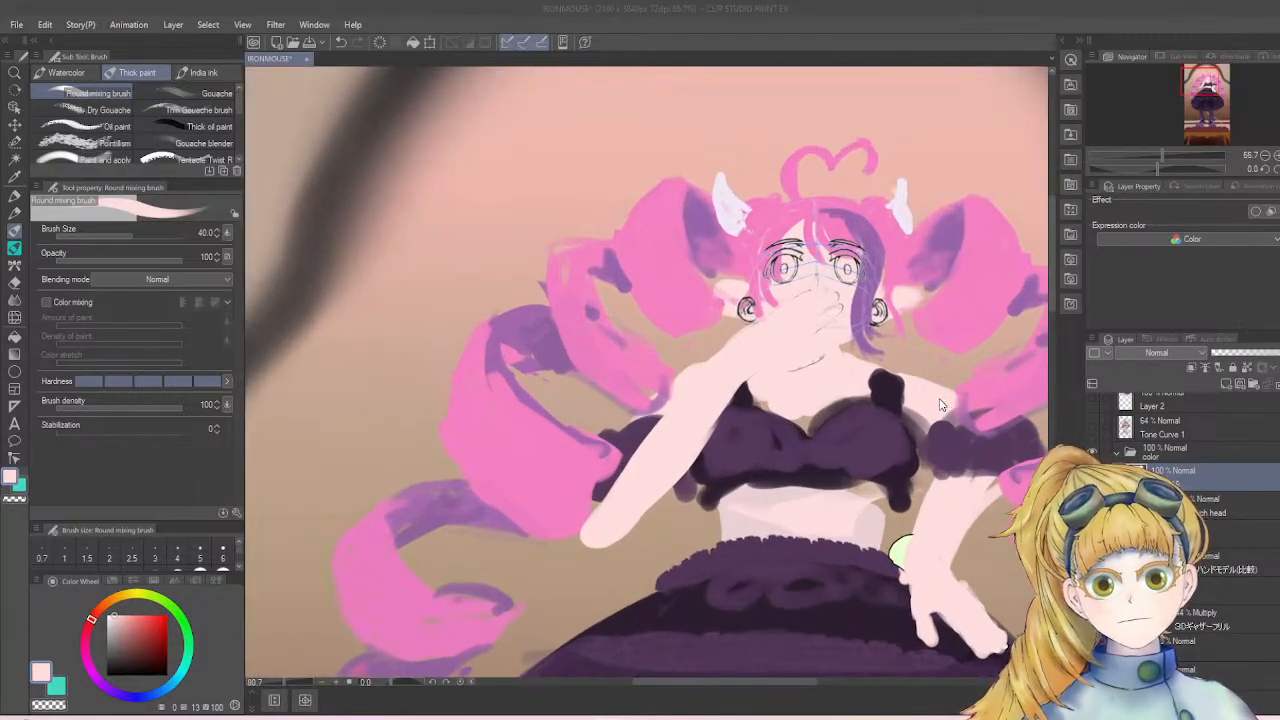
scroll(862, 380, up, 2)
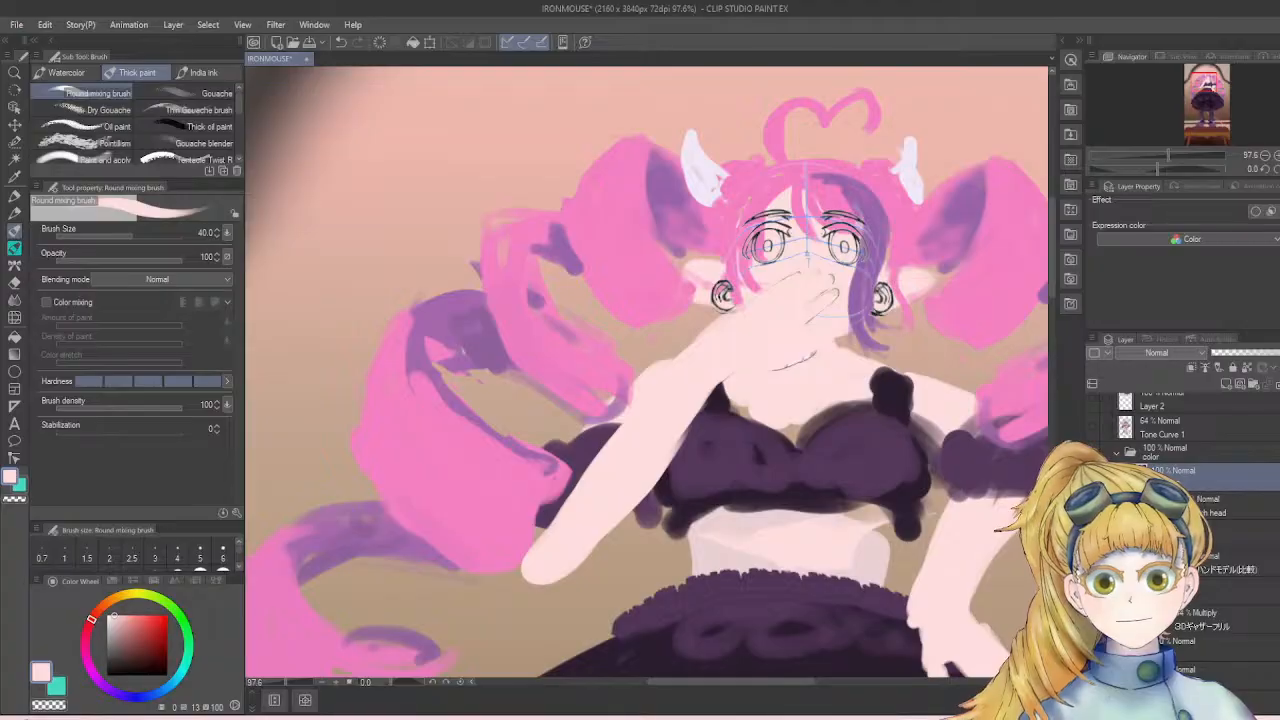
scroll(1043, 326, down, 4)
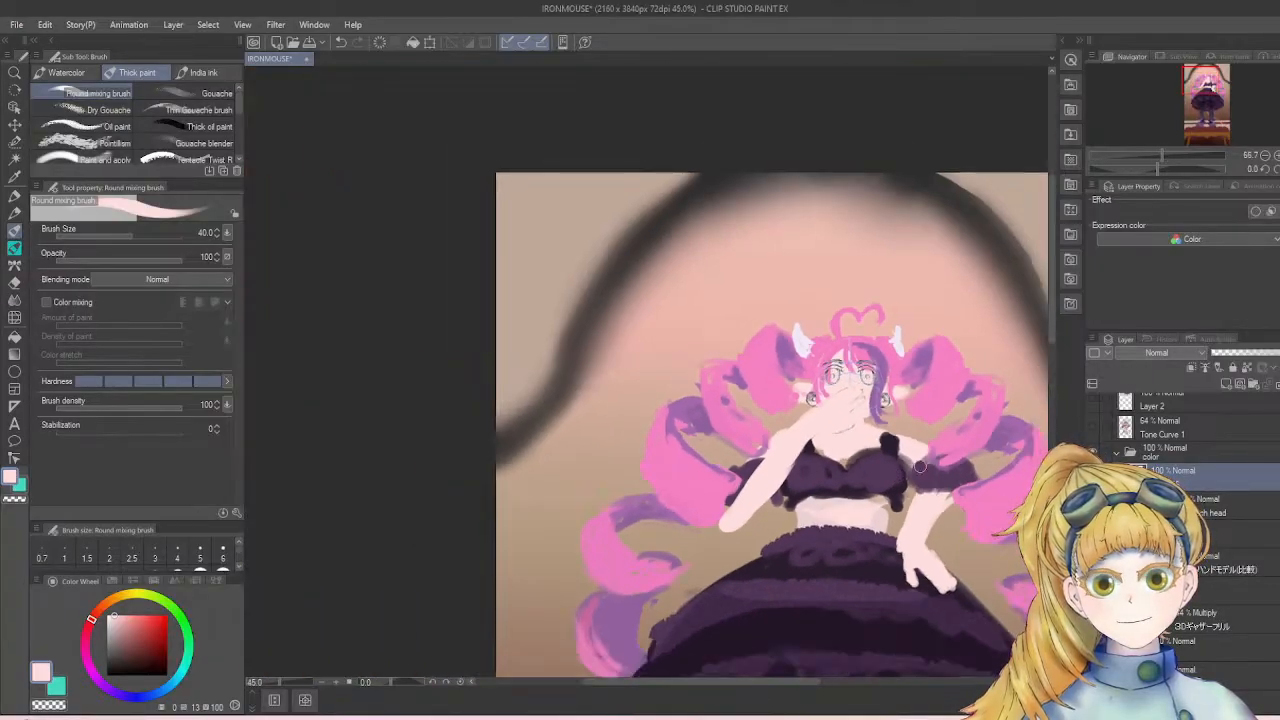
scroll(1051, 321, down, 3)
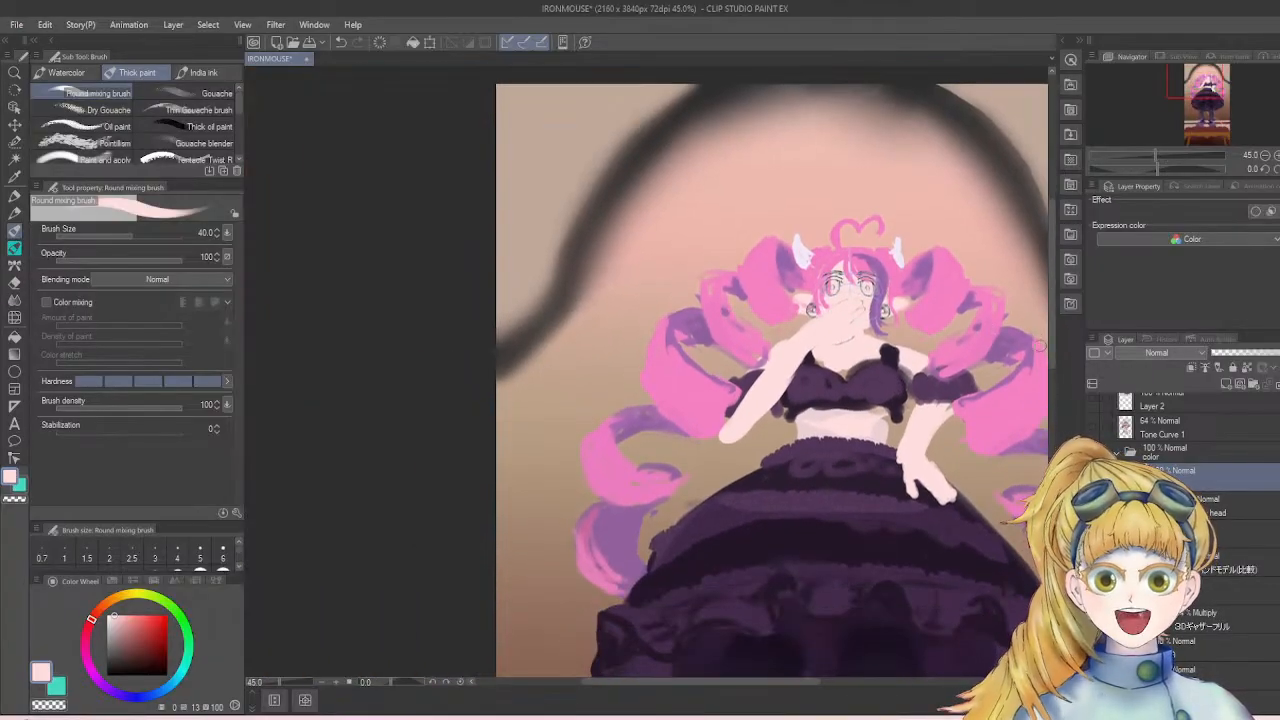
scroll(836, 488, down, 2)
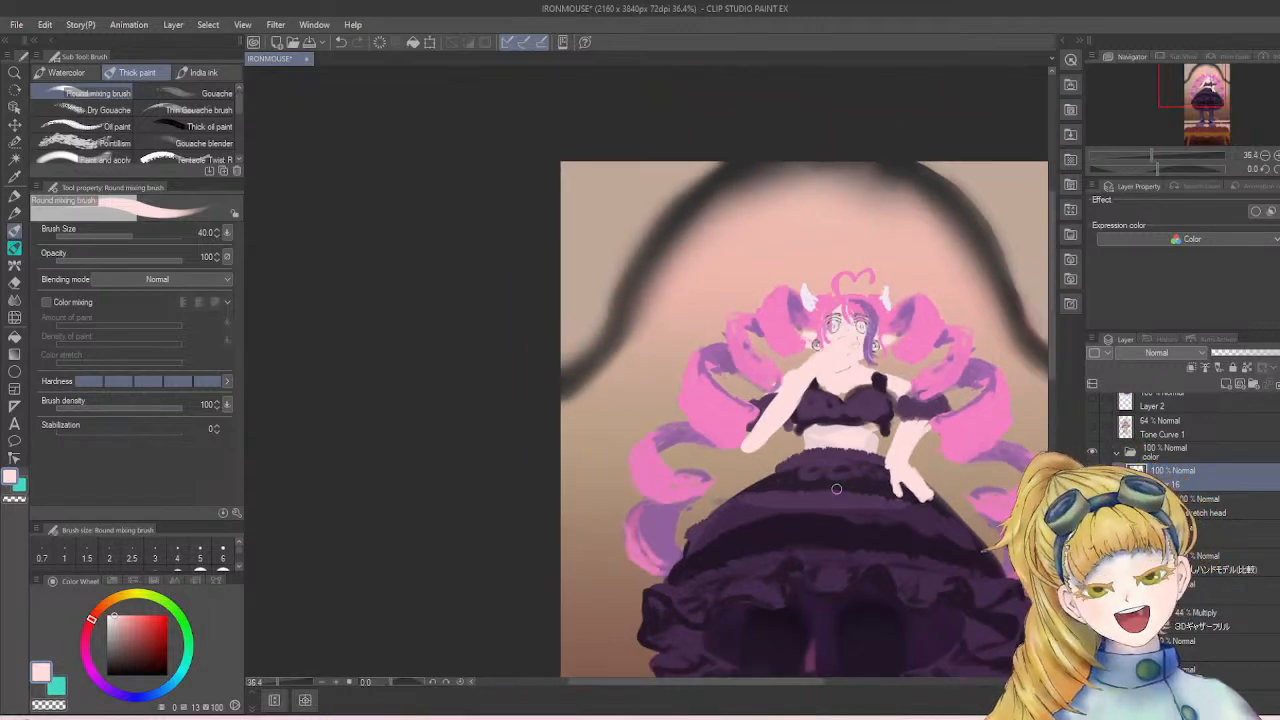
scroll(836, 488, up, 3)
scroll(836, 488, up, 1)
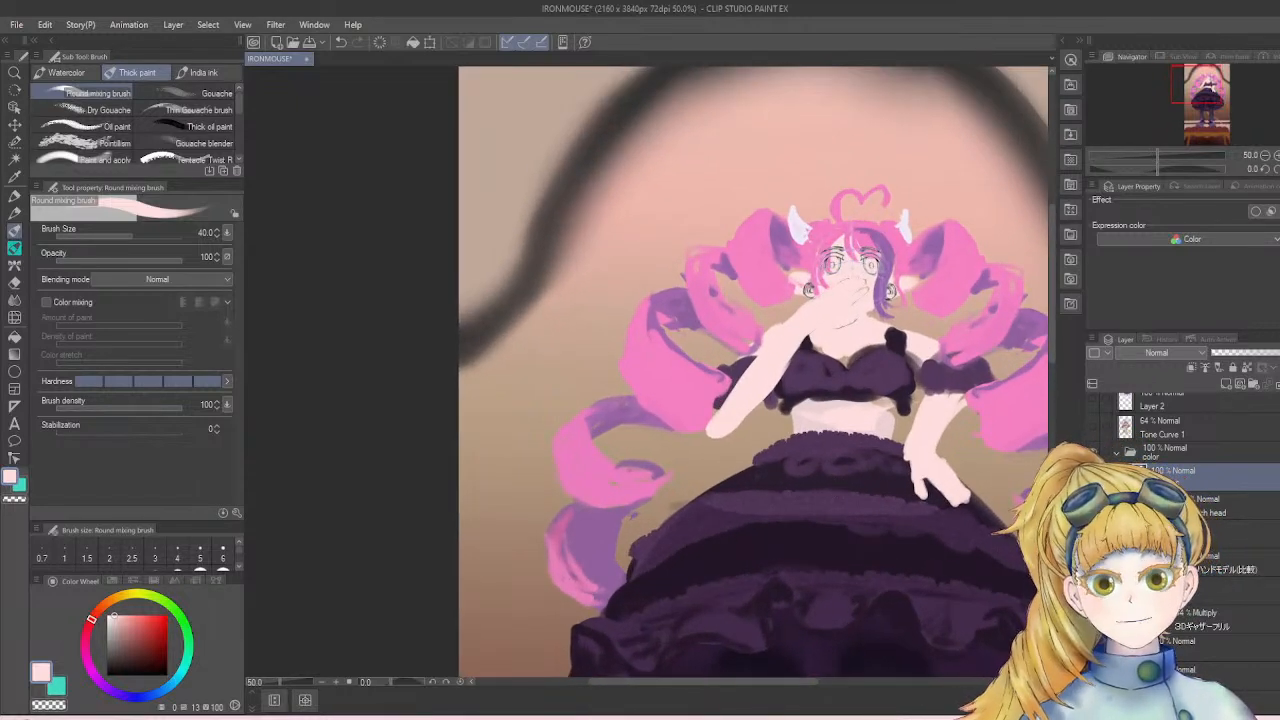
- Compare the painted arms with the 3D hand models underneath by toggling the skin-tone layer and briefly lowering its opacity to 45%
click(1094, 470)
click(1094, 470)
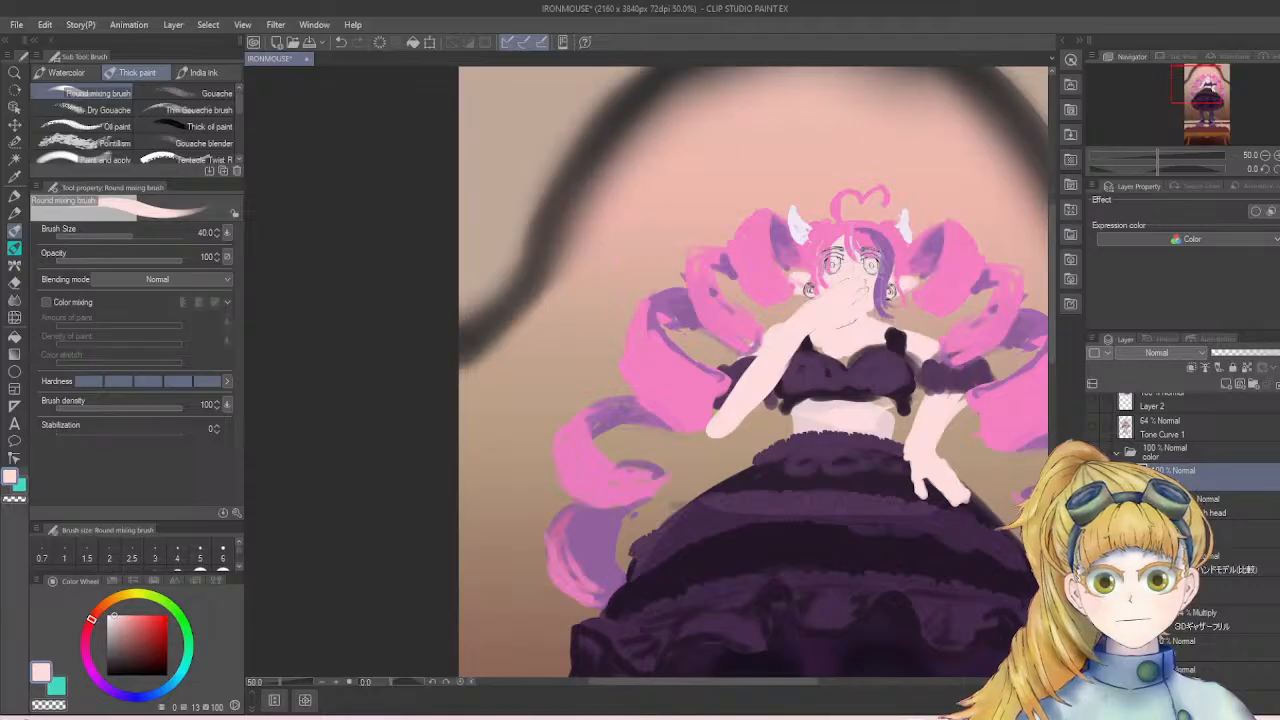
click(1094, 470)
click(1094, 470)
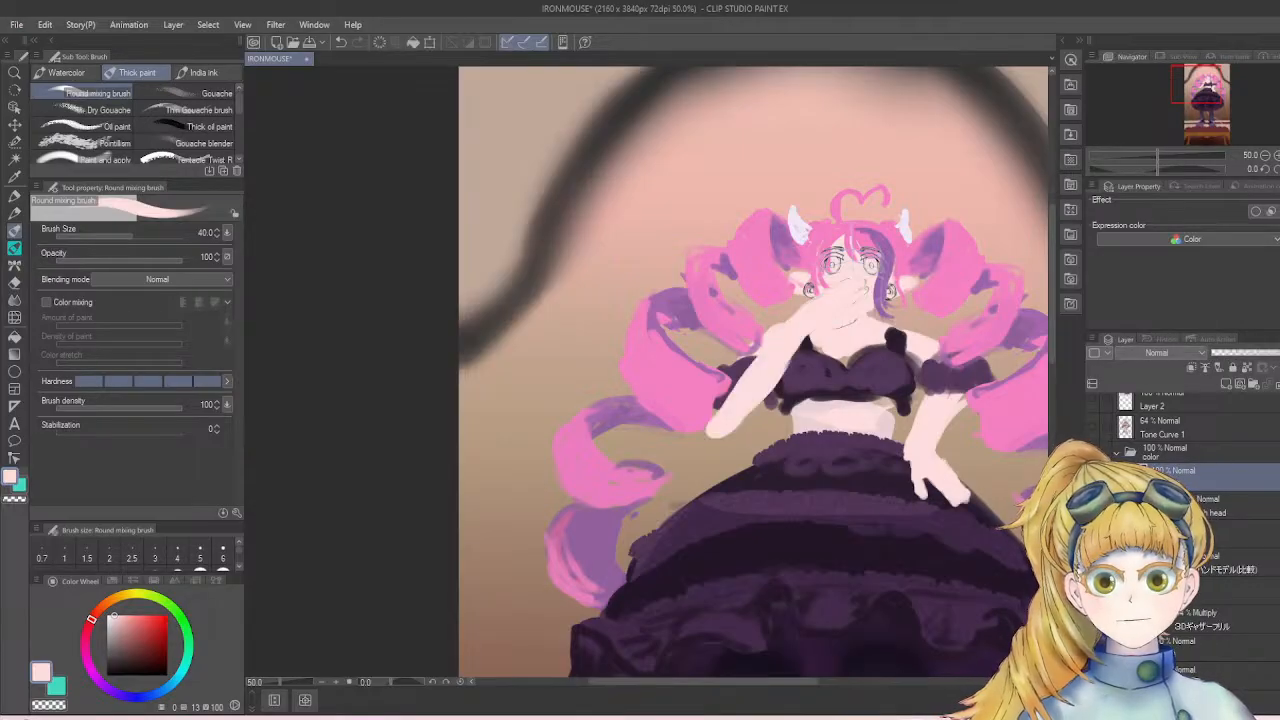
scroll(826, 356, up, 1)
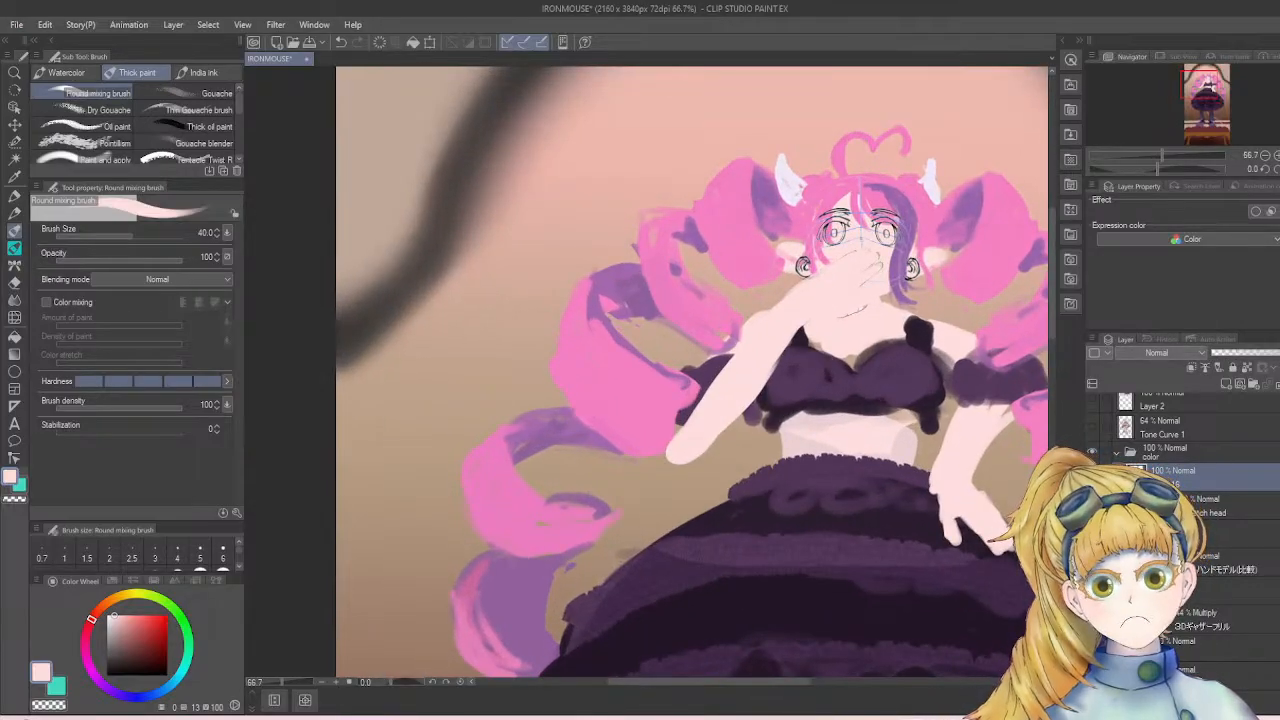
click(1094, 470)
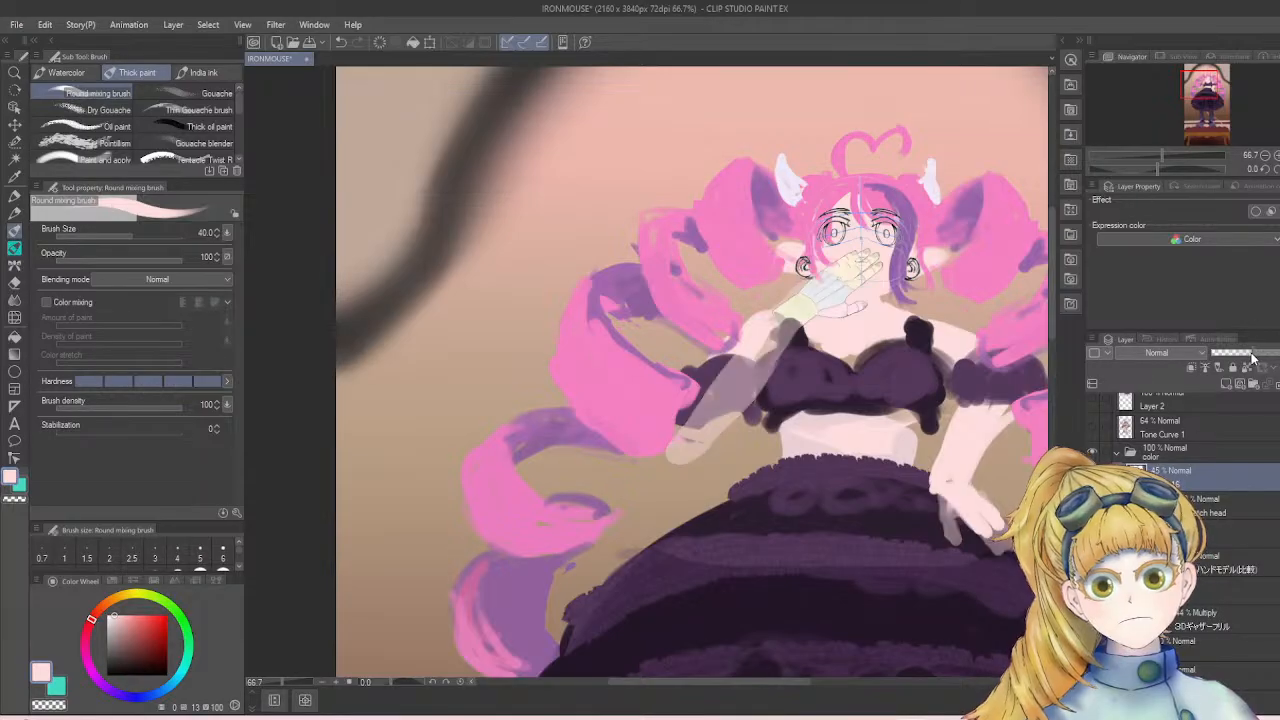
click(1094, 470)
- Examine the pose and proportions of the whole figure with the full illustration centred in view
scroll(893, 472, down, 2)
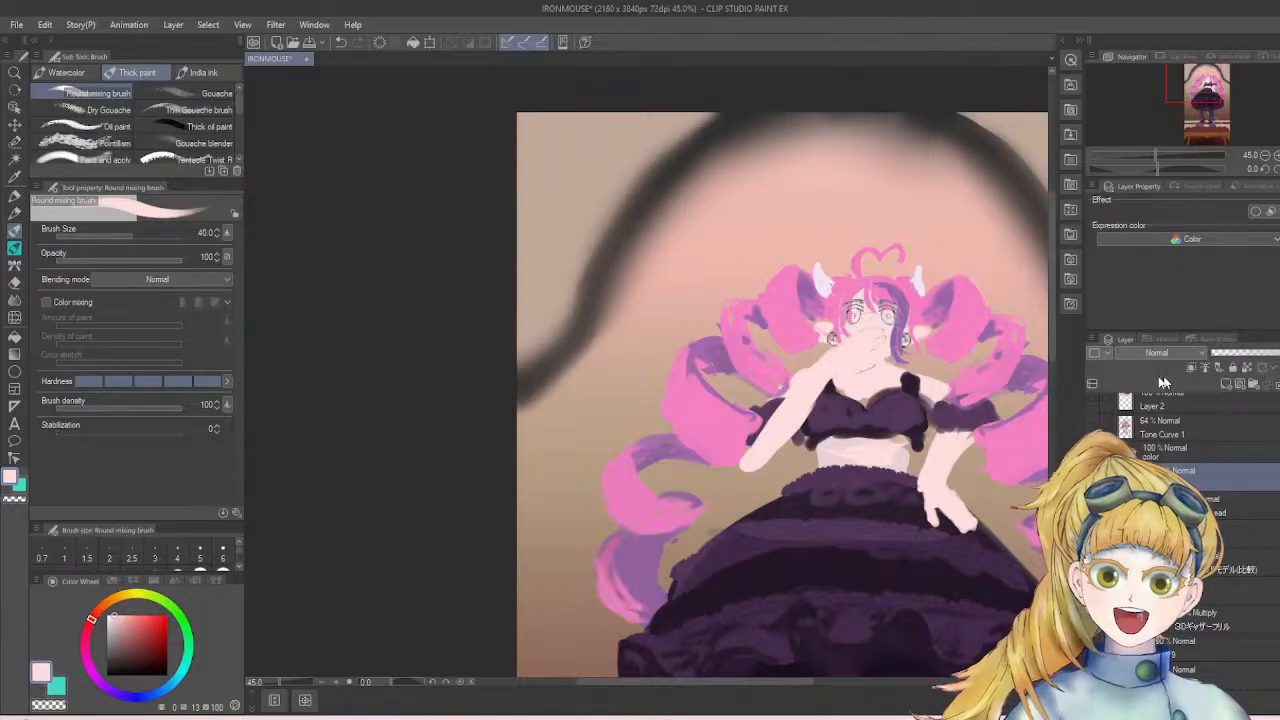
scroll(996, 359, down, 1)
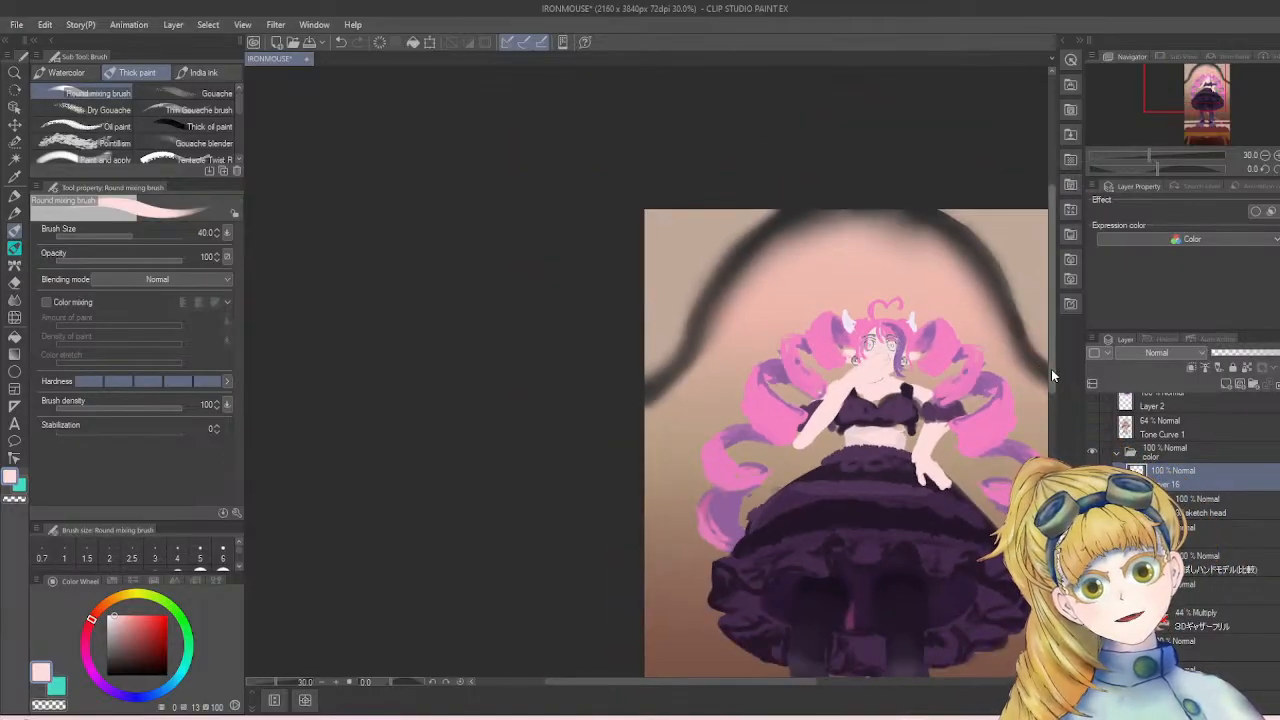
drag(1052, 372, 1052, 416)
scroll(929, 404, down, 1)
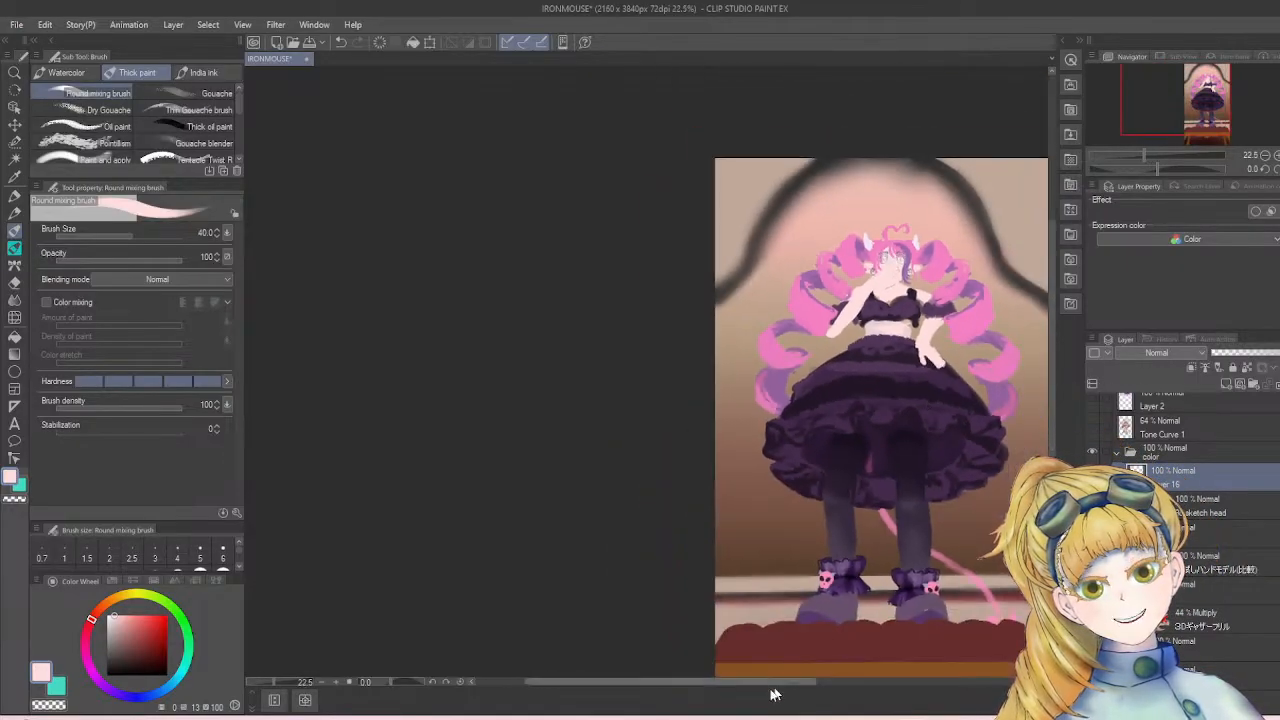
drag(768, 678, 855, 669)
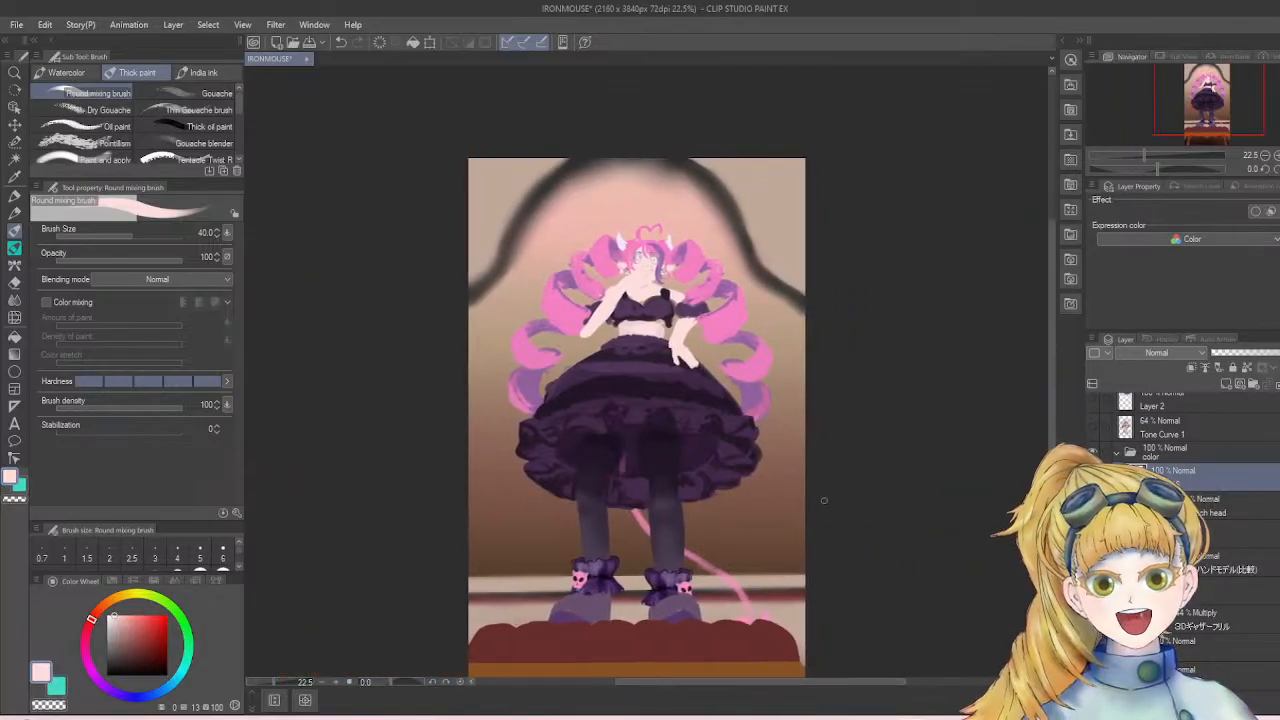
scroll(836, 477, down, 1)
scroll(836, 477, up, 1)
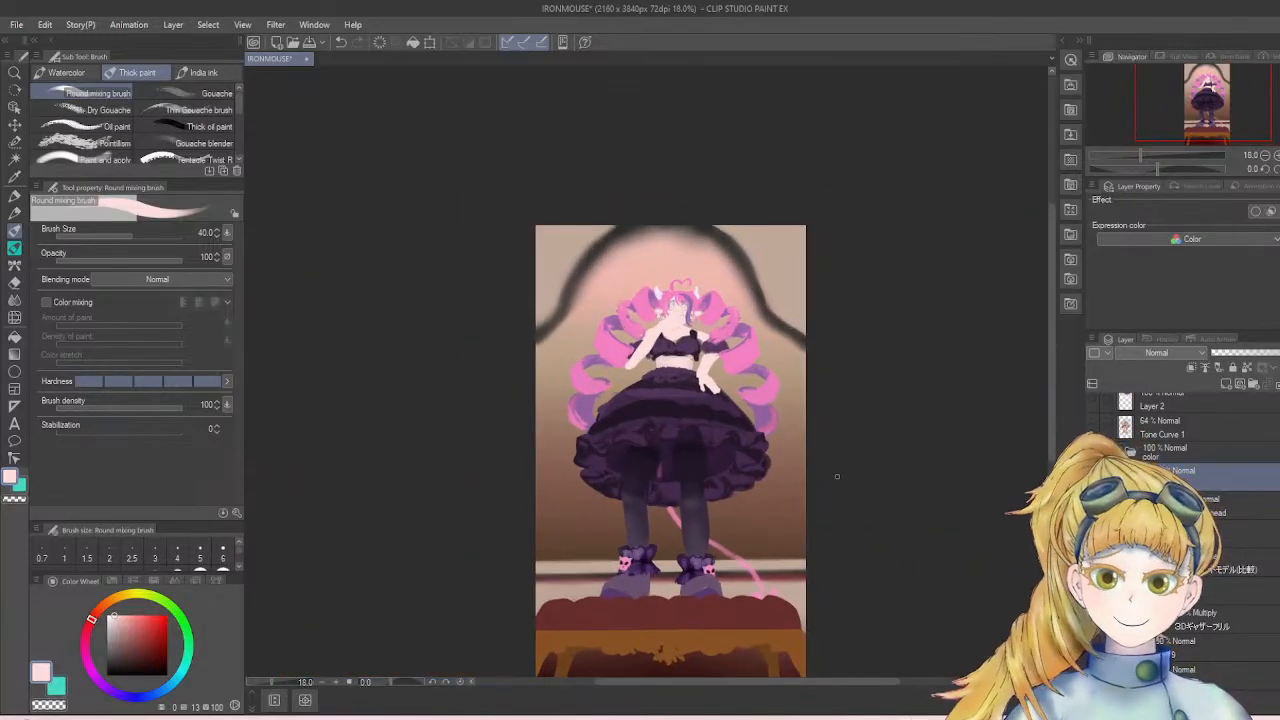